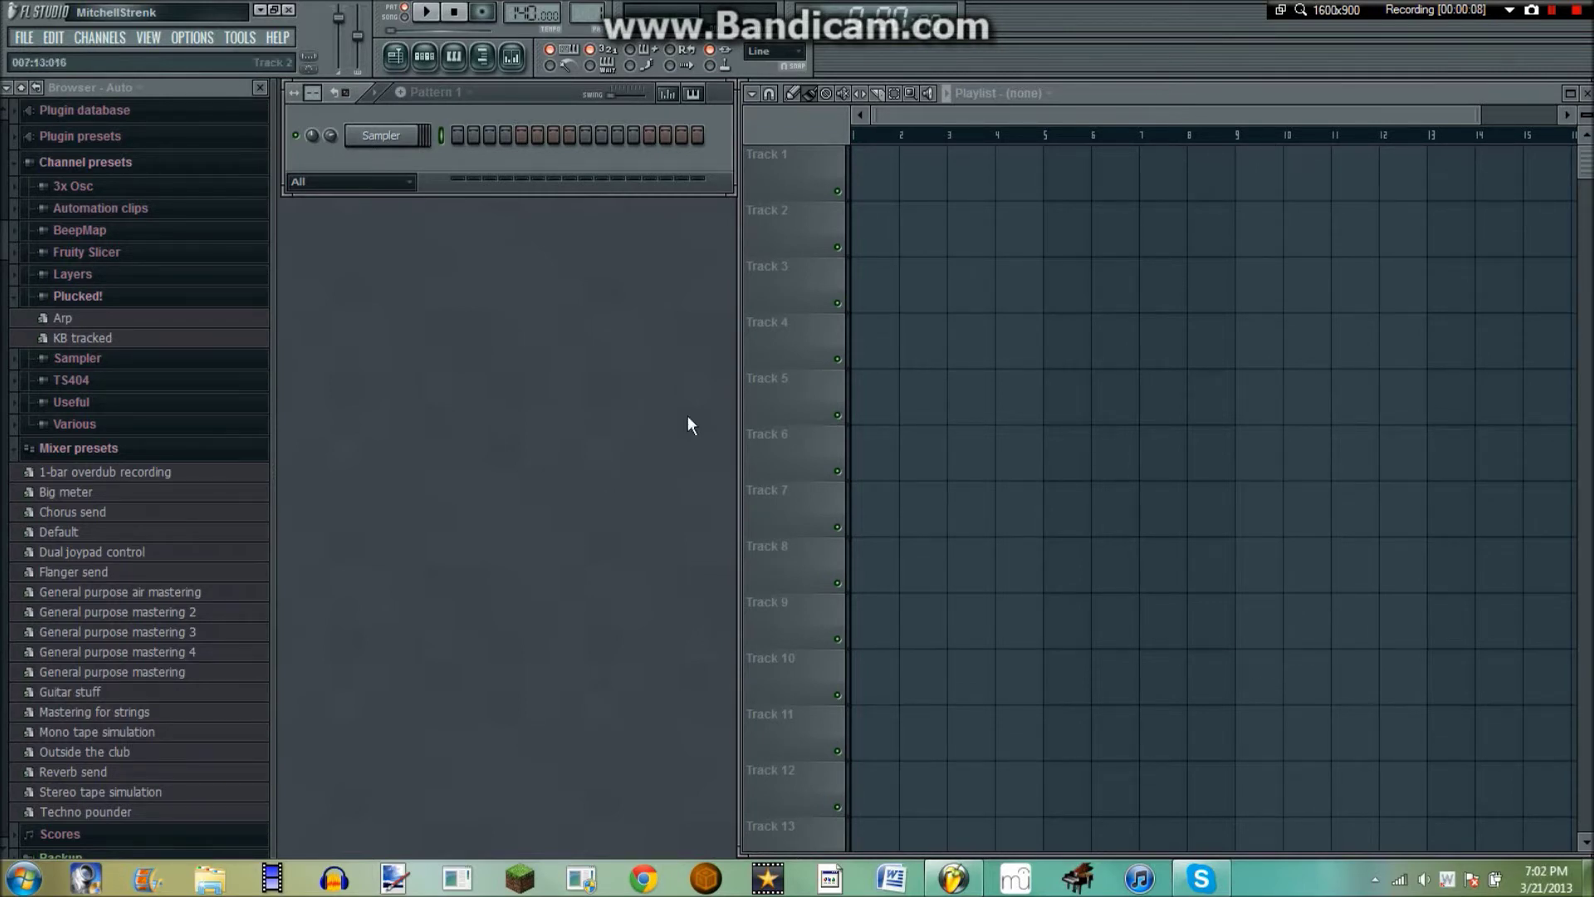
- Collapse the Channel presets and Mixer presets folders in the browser
{"action": "left_click", "coordinate": [74, 296]}
{"action": "left_click", "coordinate": [117, 187]}
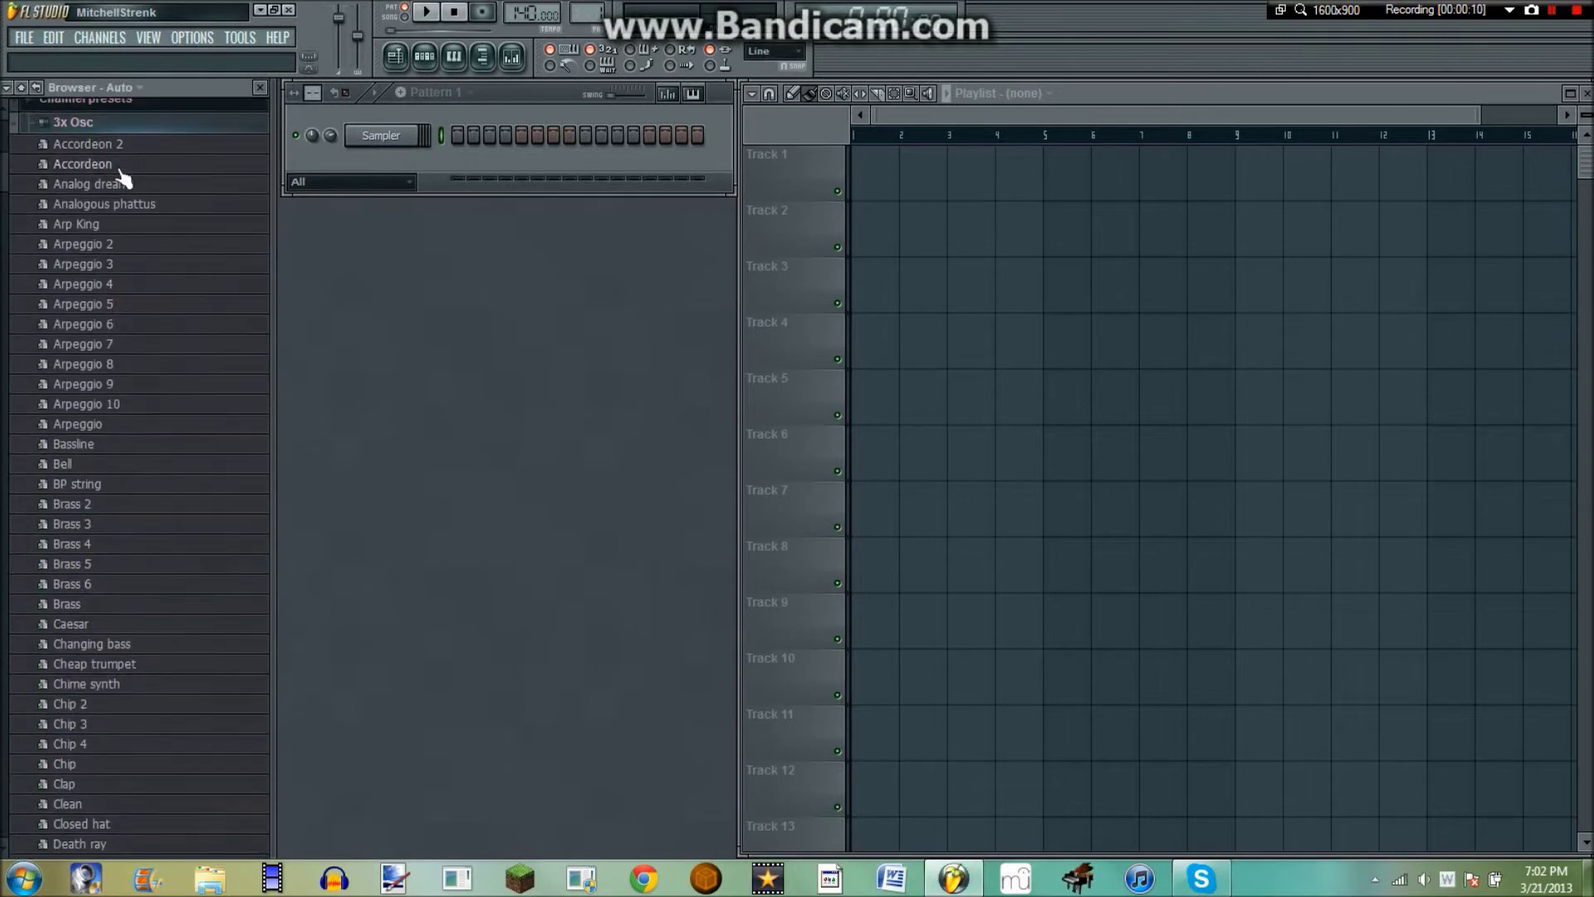
{"action": "left_click", "coordinate": [107, 108]}
{"action": "scroll", "coordinate": [106, 133], "scroll_direction": "up", "scroll_amount": 3}
{"action": "right_click", "coordinate": [110, 202]}
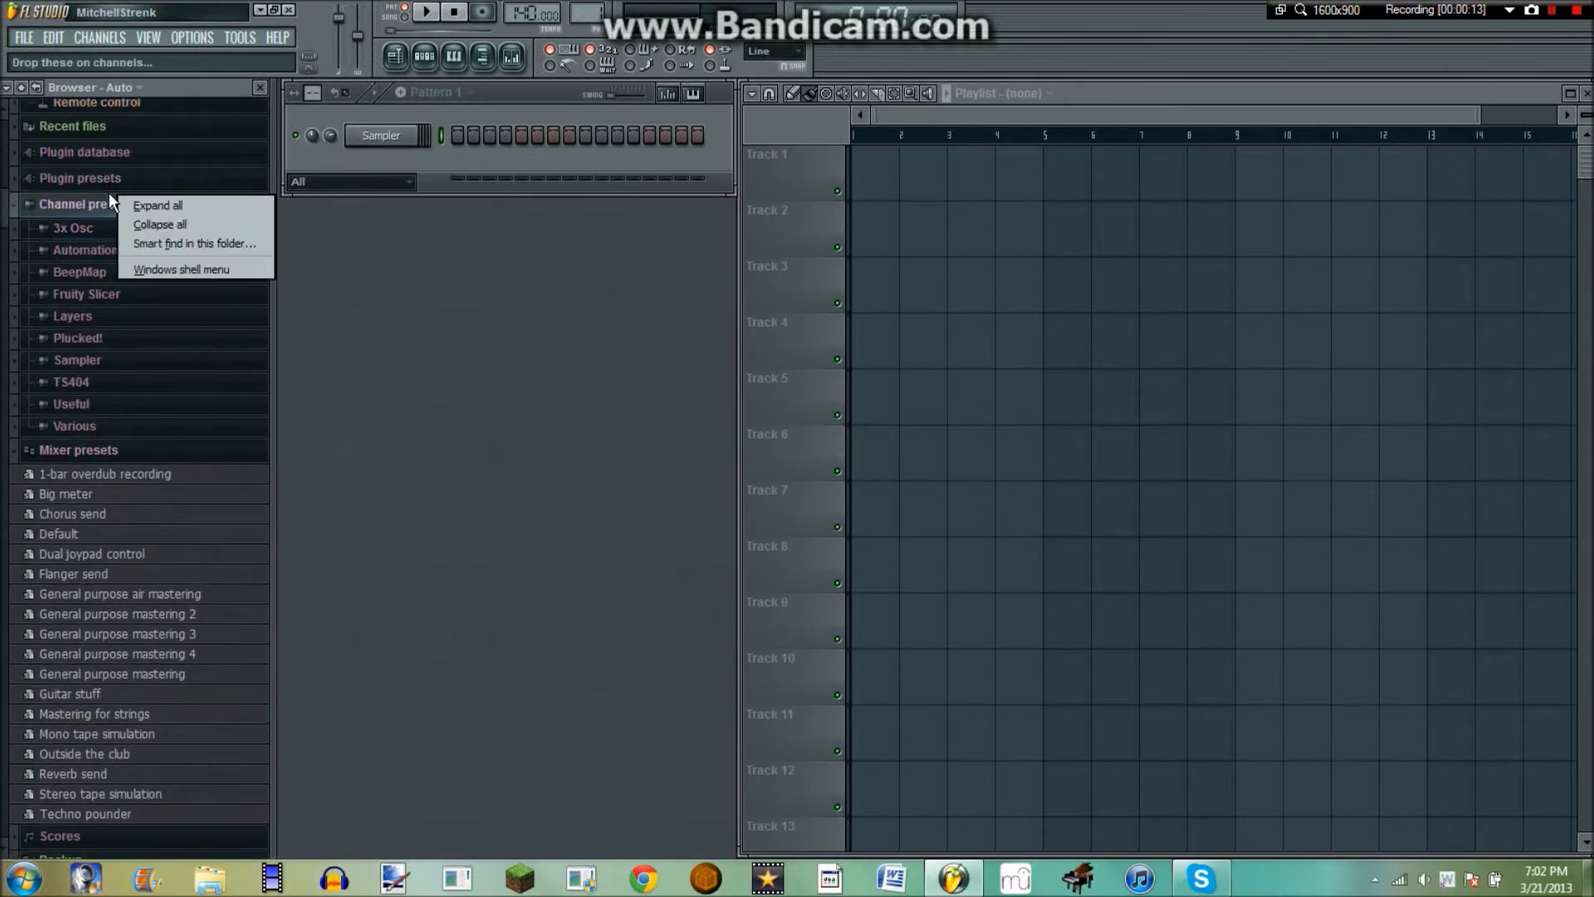
{"action": "left_click", "coordinate": [159, 224]}
{"action": "left_click", "coordinate": [79, 230]}
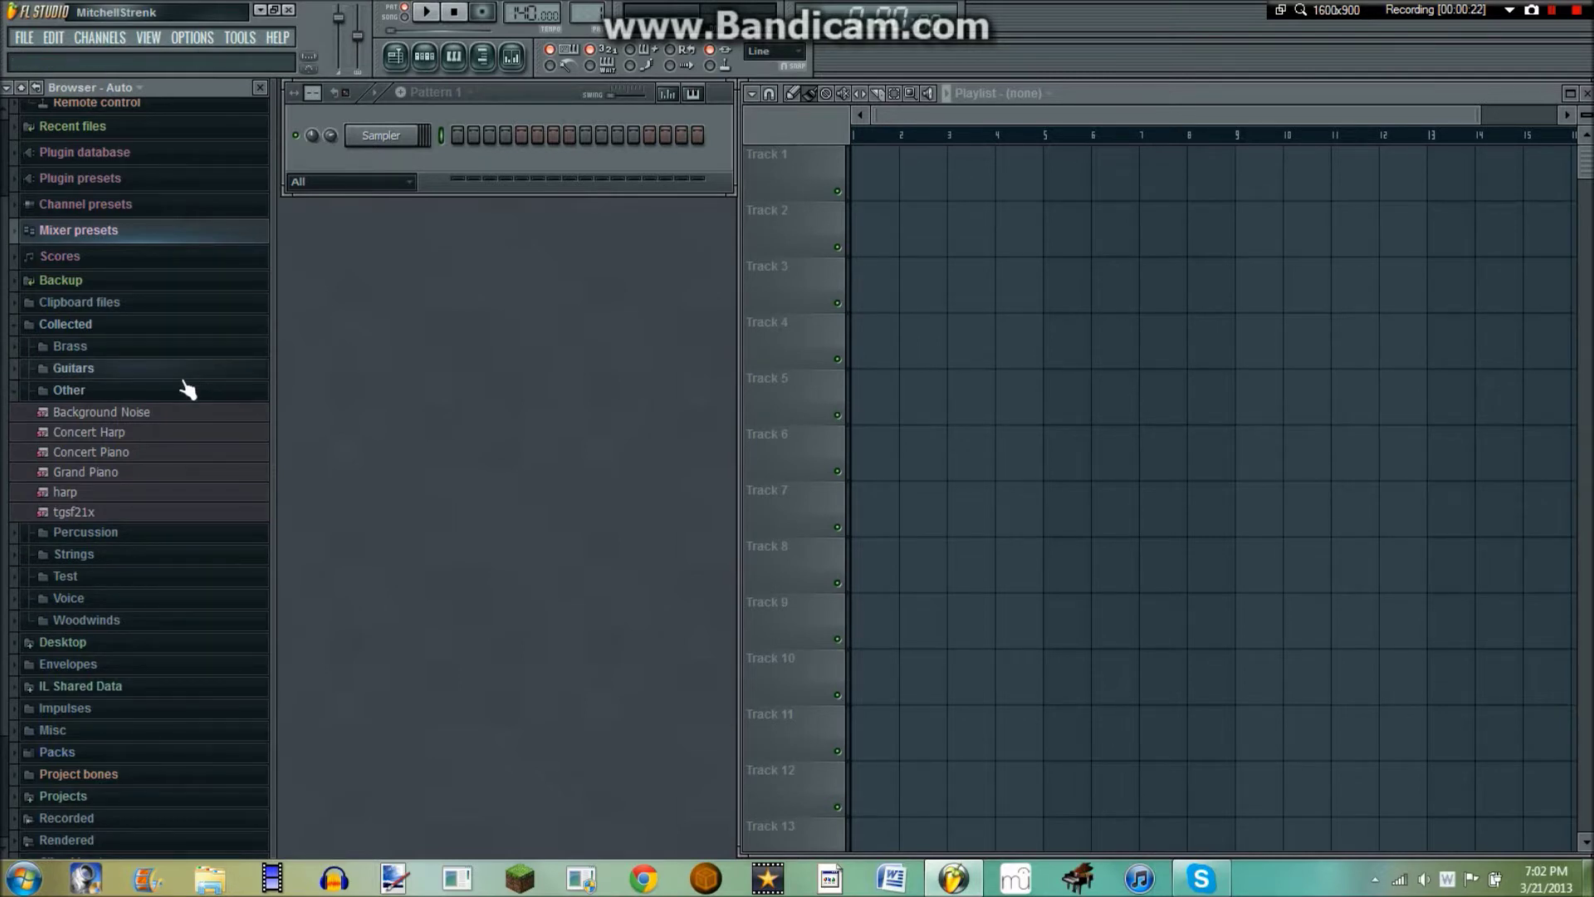
- Collapse the Other subfolder and expand the Voice subfolder inside the Collected folder
{"action": "left_click", "coordinate": [111, 396]}
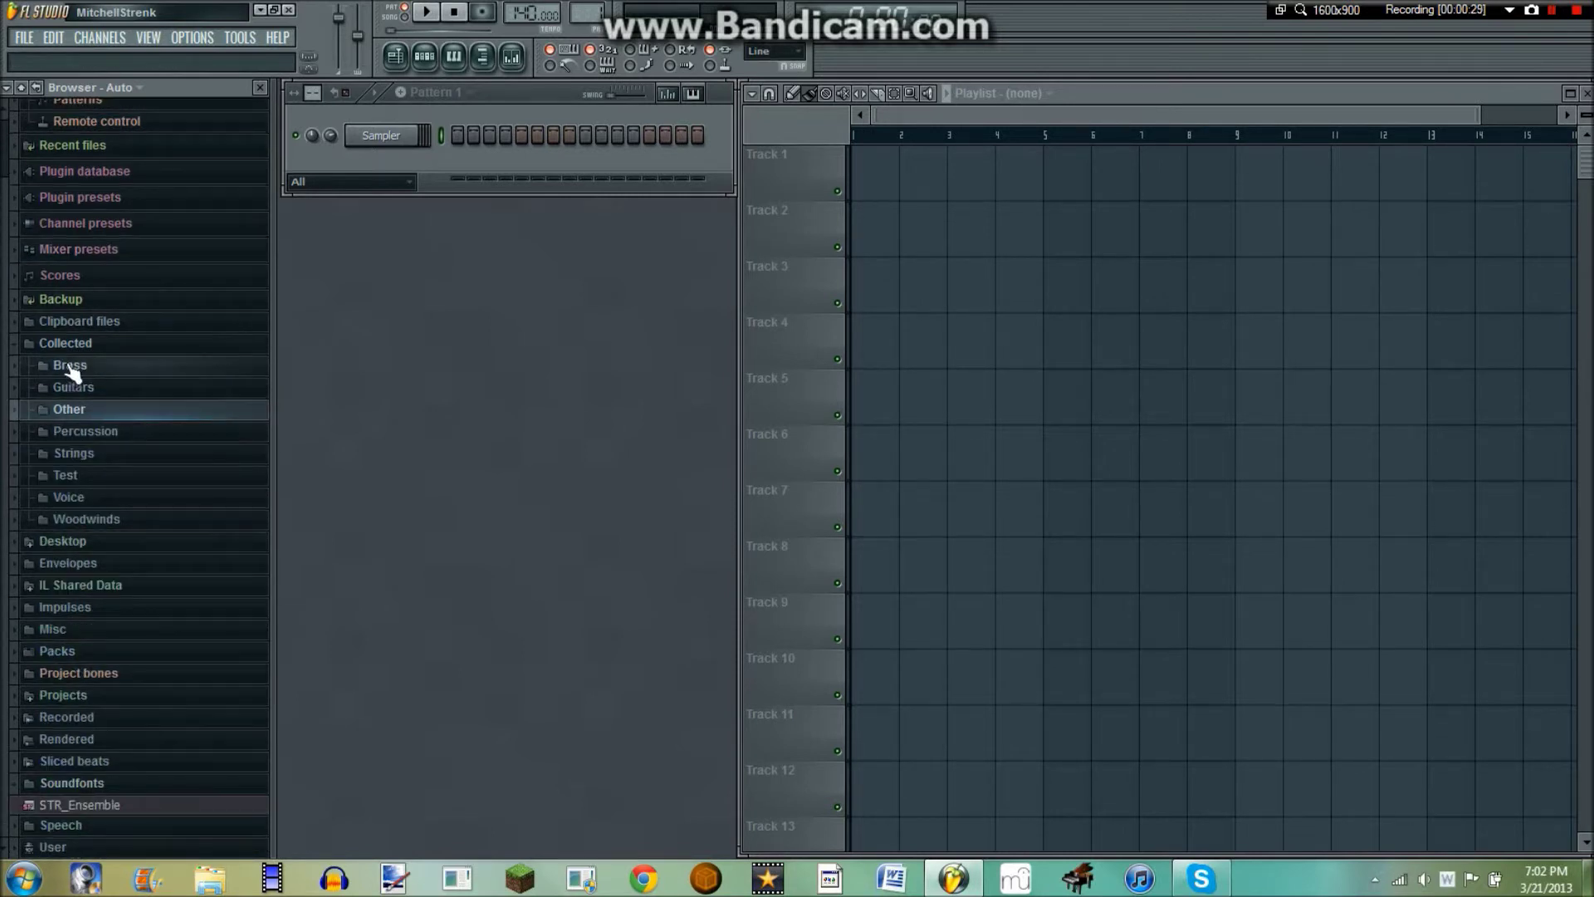
{"action": "scroll", "coordinate": [108, 747], "scroll_direction": "up", "scroll_amount": 1}
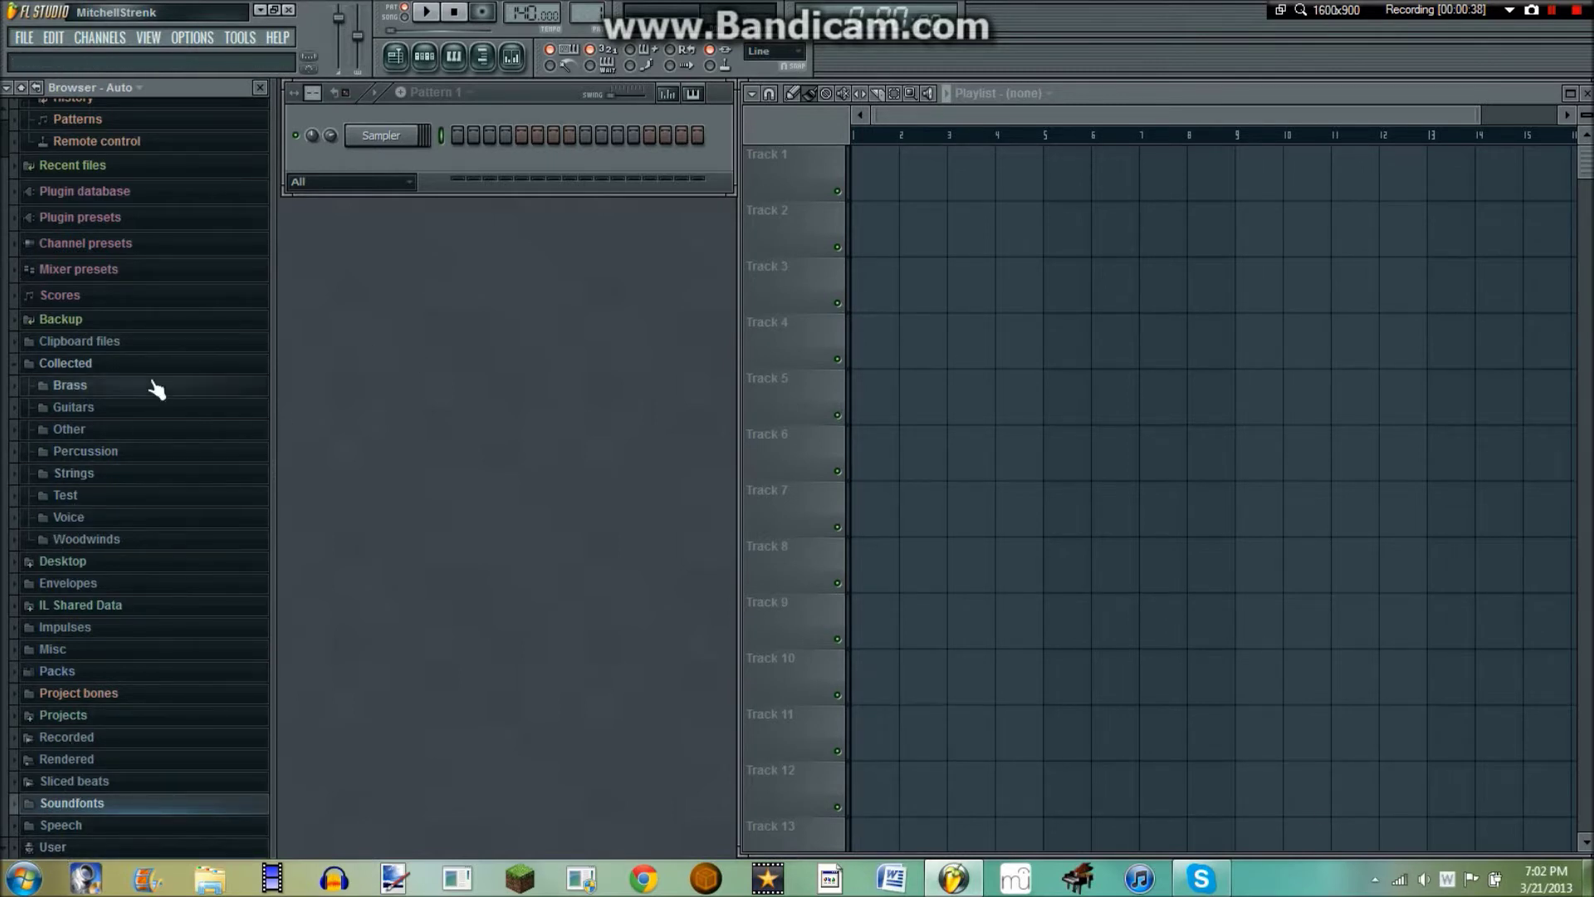
{"action": "left_click", "coordinate": [112, 470]}
{"action": "left_click", "coordinate": [116, 423]}
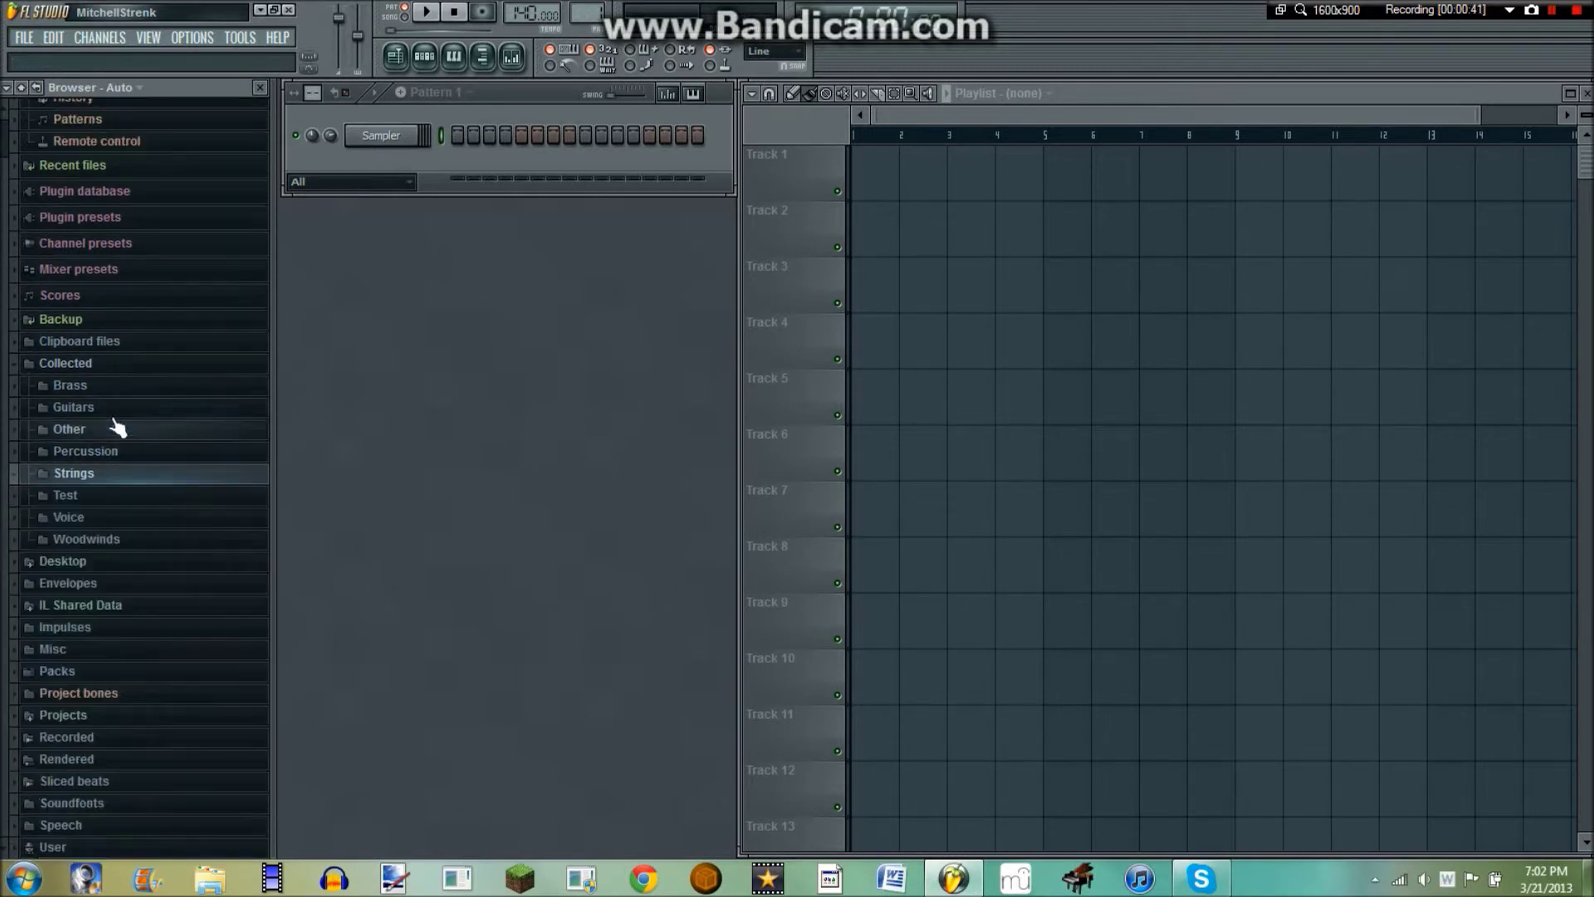
{"action": "left_click", "coordinate": [93, 519]}
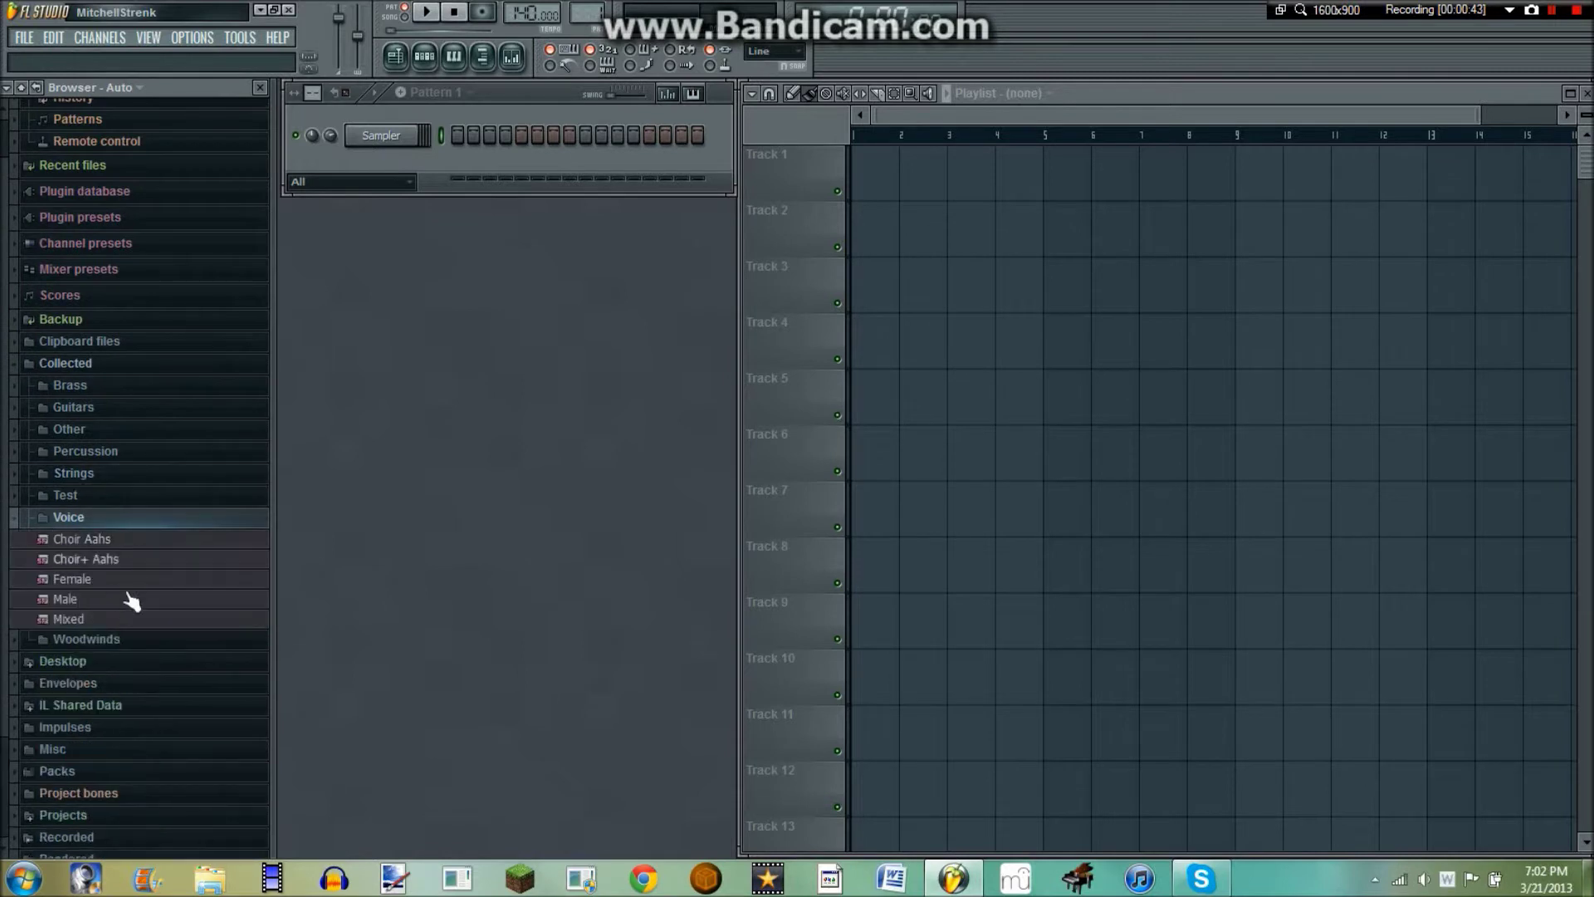
- Load the Male soundfont onto the Sampler channel and add Choir+ Aahs, Choir Aahs and Mixed as new channels below it
{"action": "left_click_drag", "start_coordinate": [130, 600], "coordinate": [393, 137]}
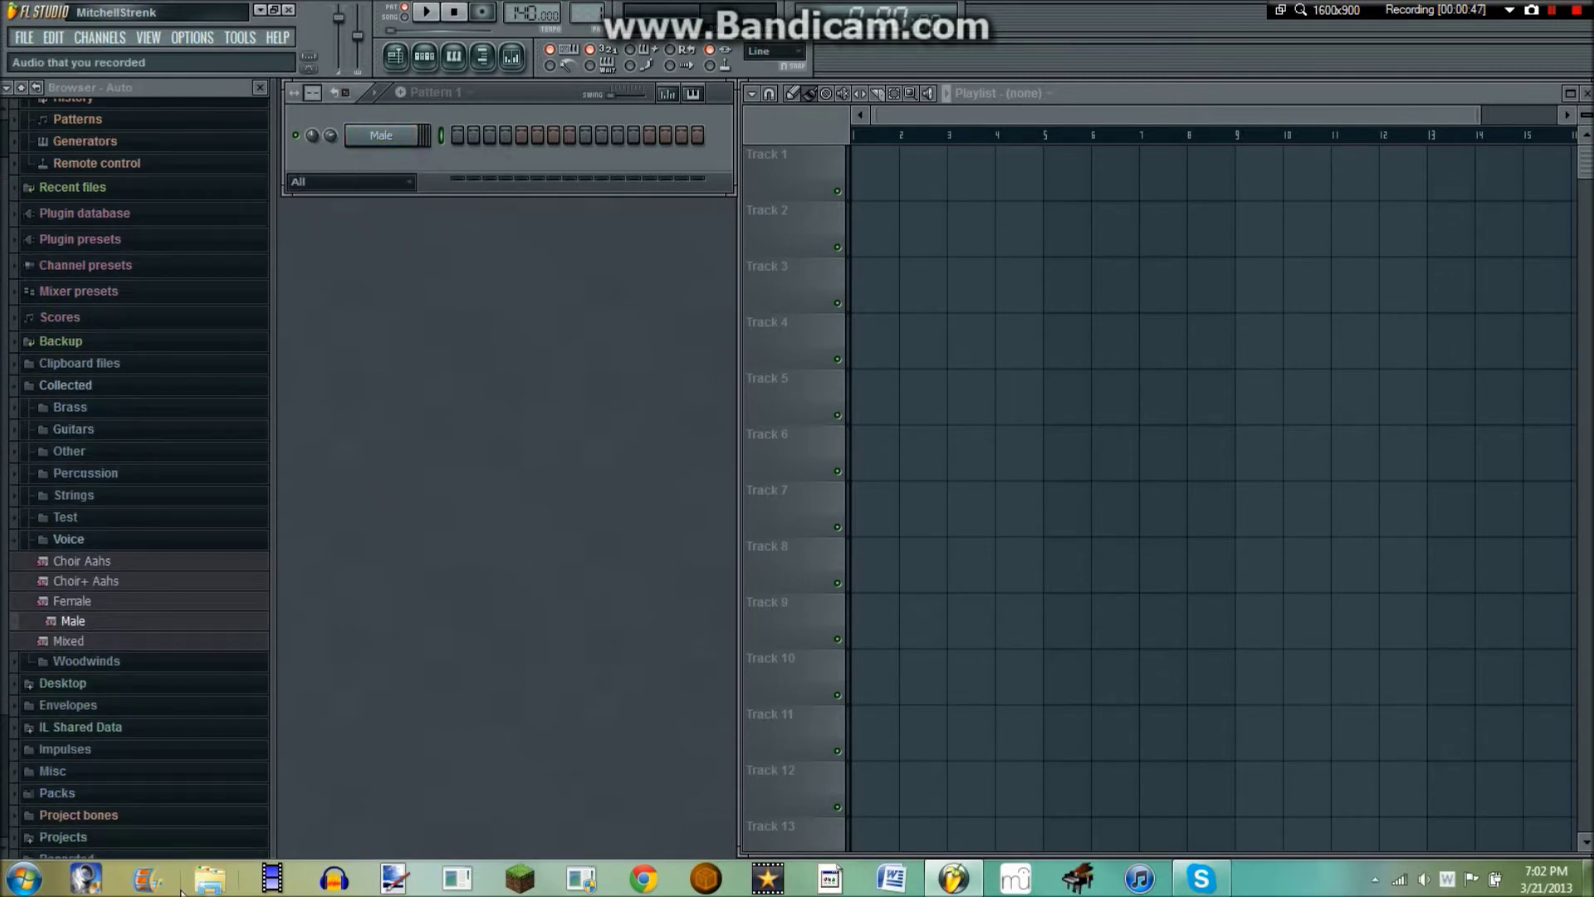
{"action": "left_click_drag", "start_coordinate": [78, 580], "coordinate": [405, 167]}
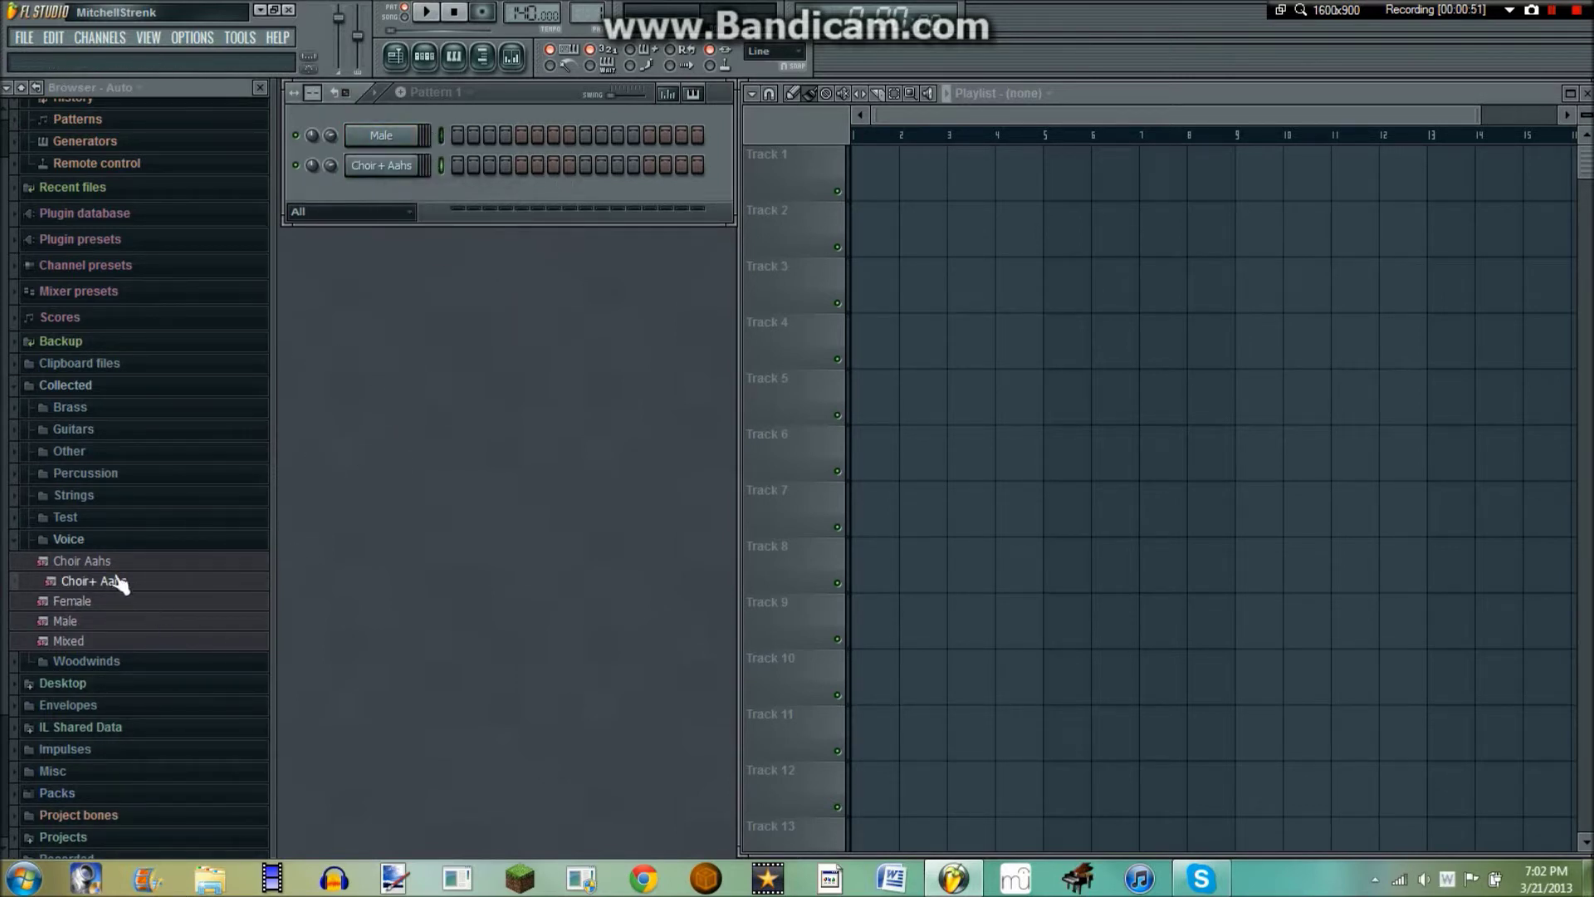
{"action": "left_click_drag", "start_coordinate": [125, 564], "coordinate": [385, 197]}
{"action": "left_click_drag", "start_coordinate": [91, 641], "coordinate": [381, 225]}
- Examine the soundfont player settings of the Mixed and Male channels, and close the settings window
{"action": "right_click", "coordinate": [411, 135]}
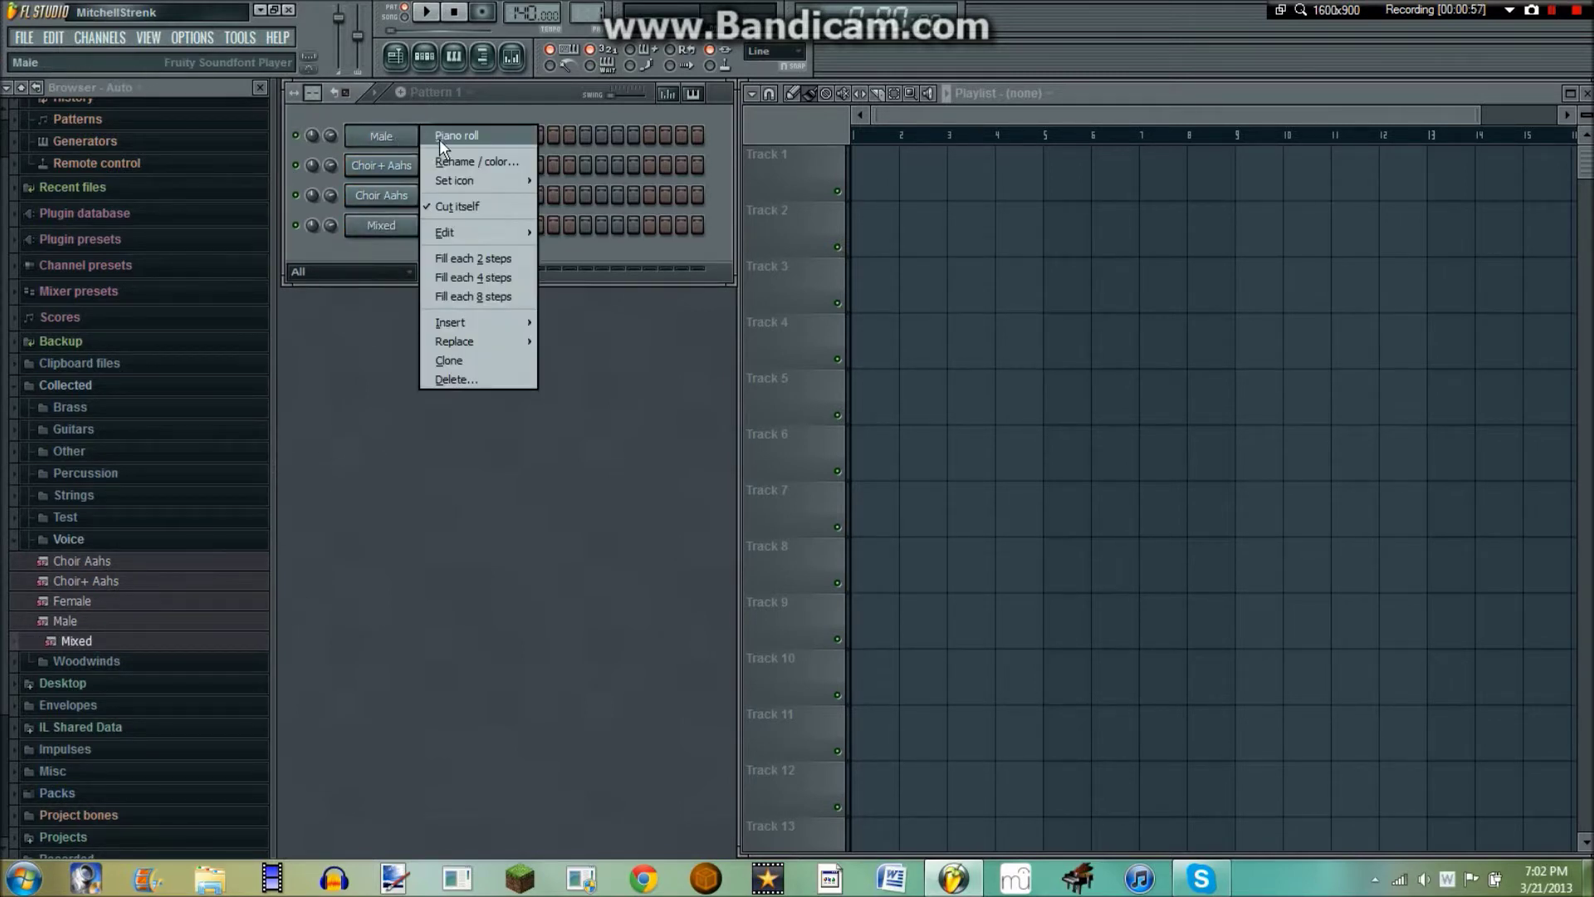
{"action": "left_click", "coordinate": [381, 275]}
{"action": "left_click", "coordinate": [381, 232]}
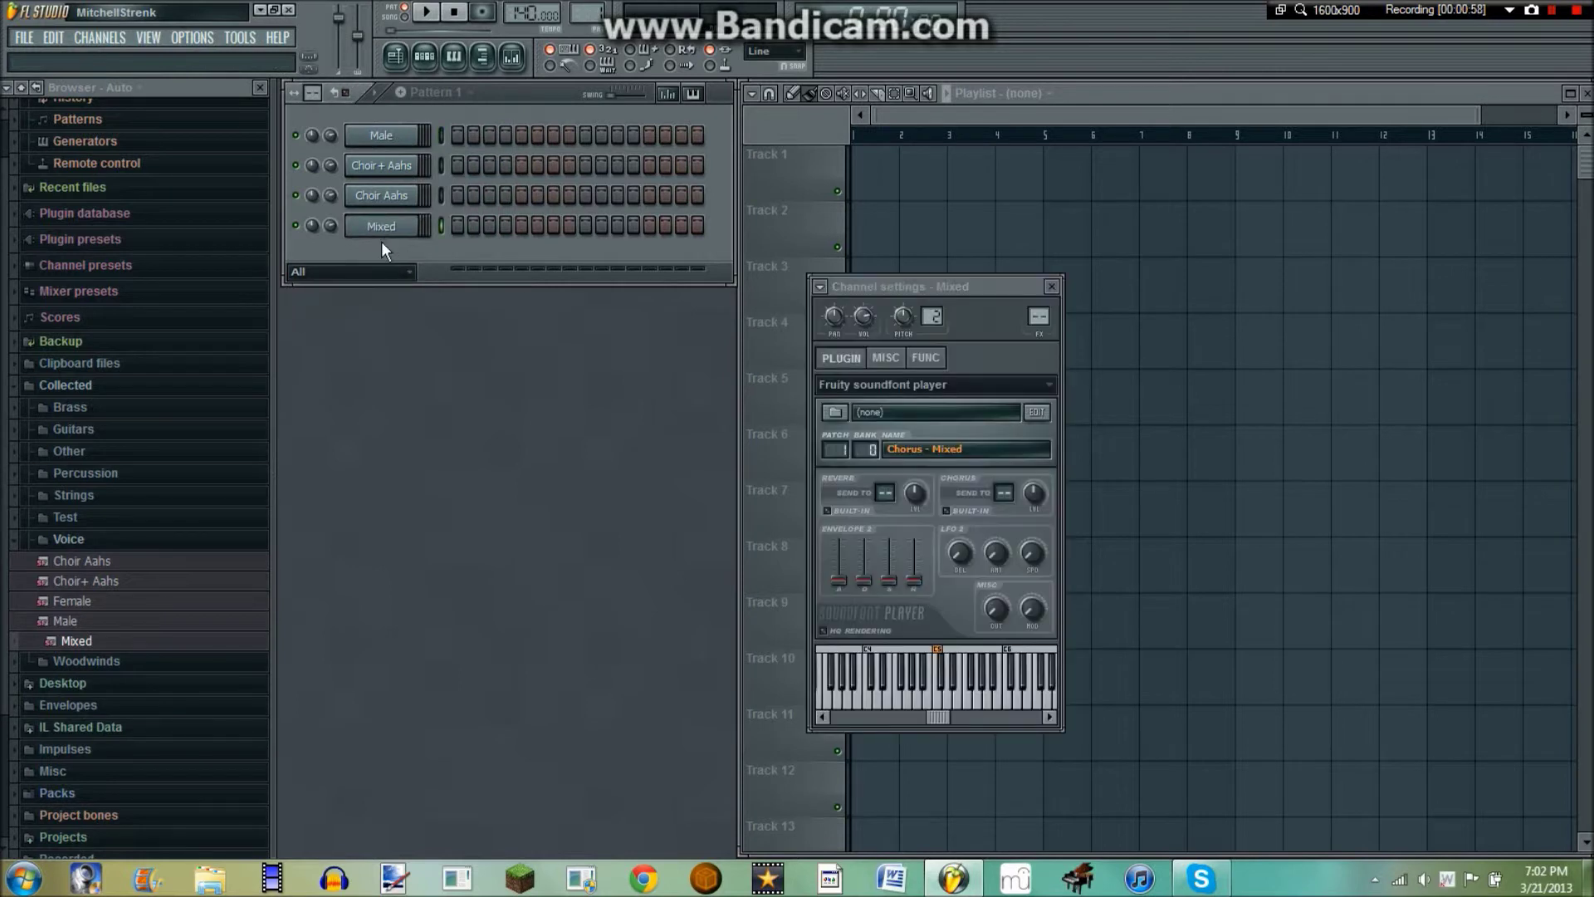
{"action": "left_click", "coordinate": [411, 225]}
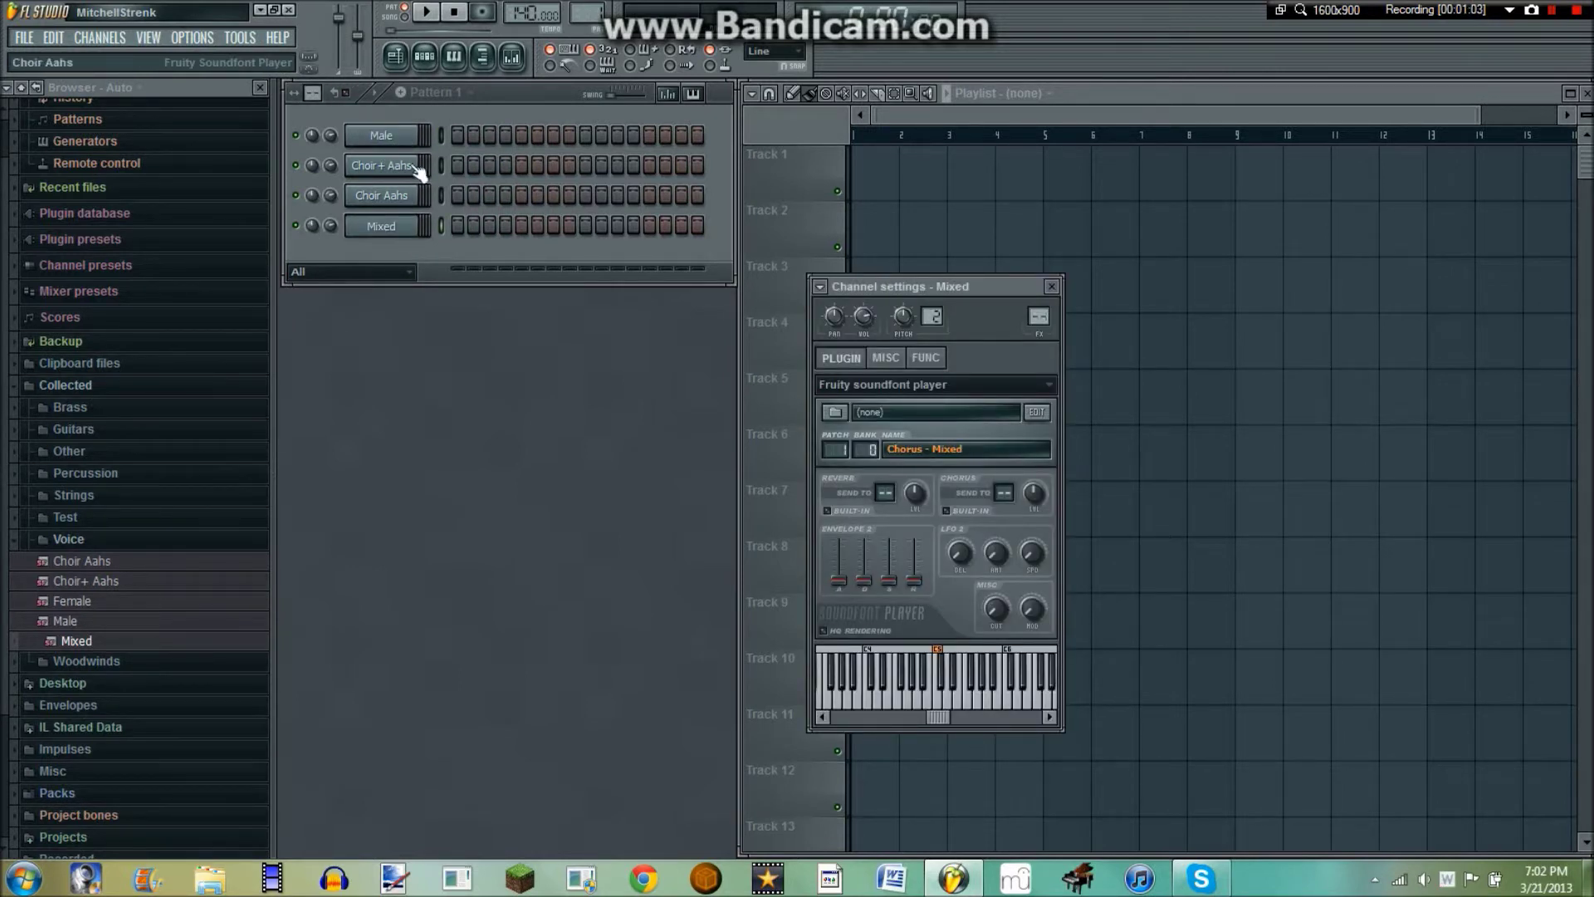
{"action": "left_click", "coordinate": [923, 455]}
{"action": "left_click", "coordinate": [906, 12]}
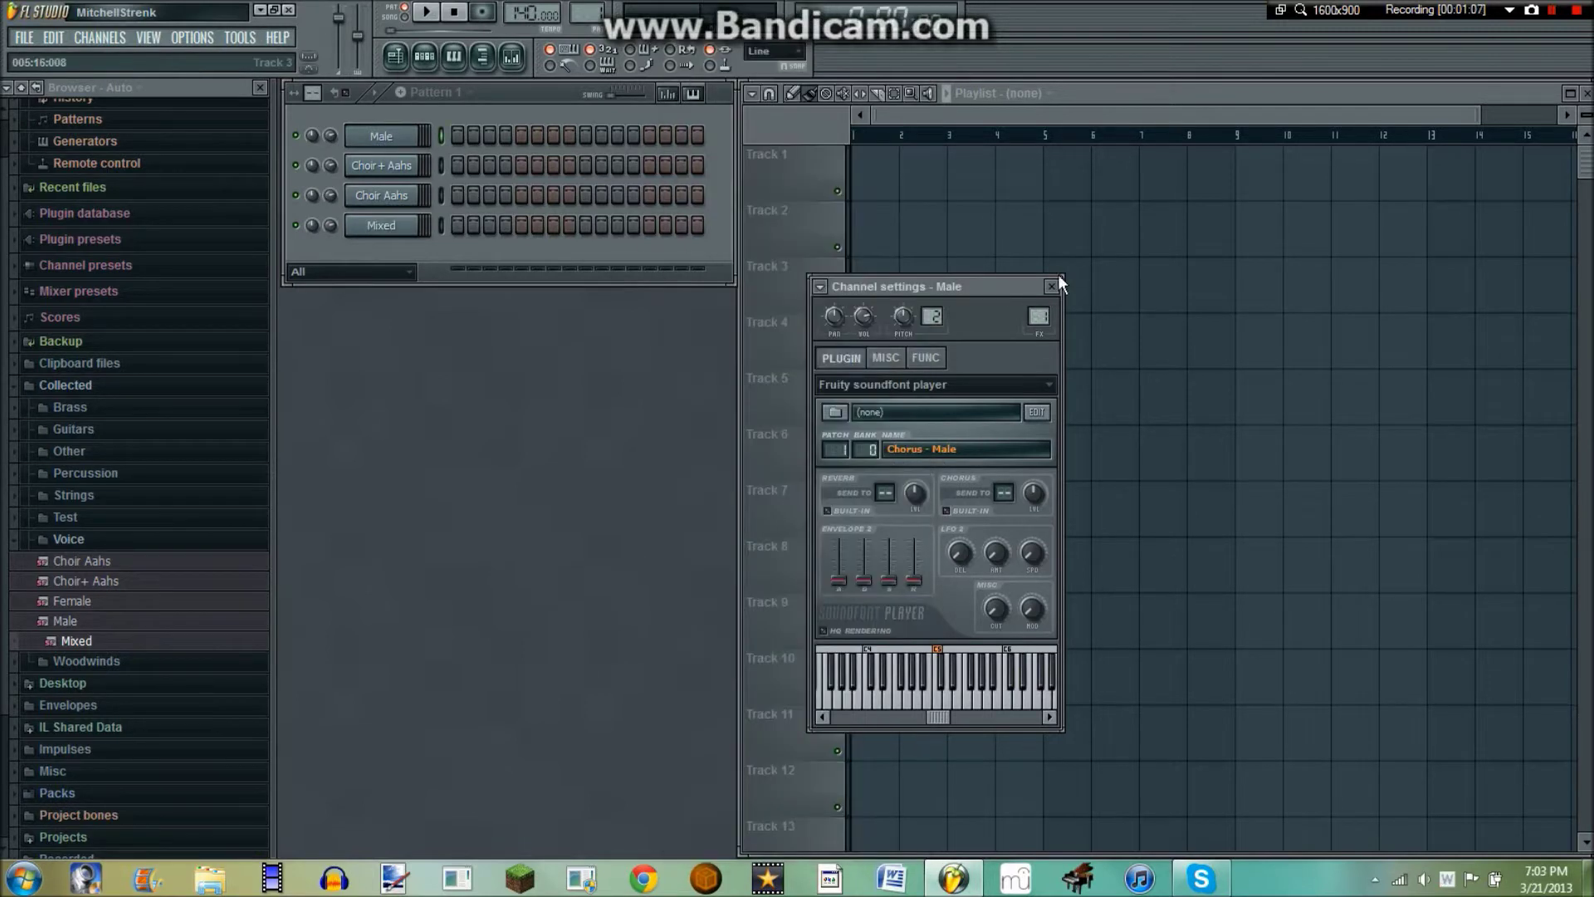
{"action": "left_click", "coordinate": [1054, 288]}
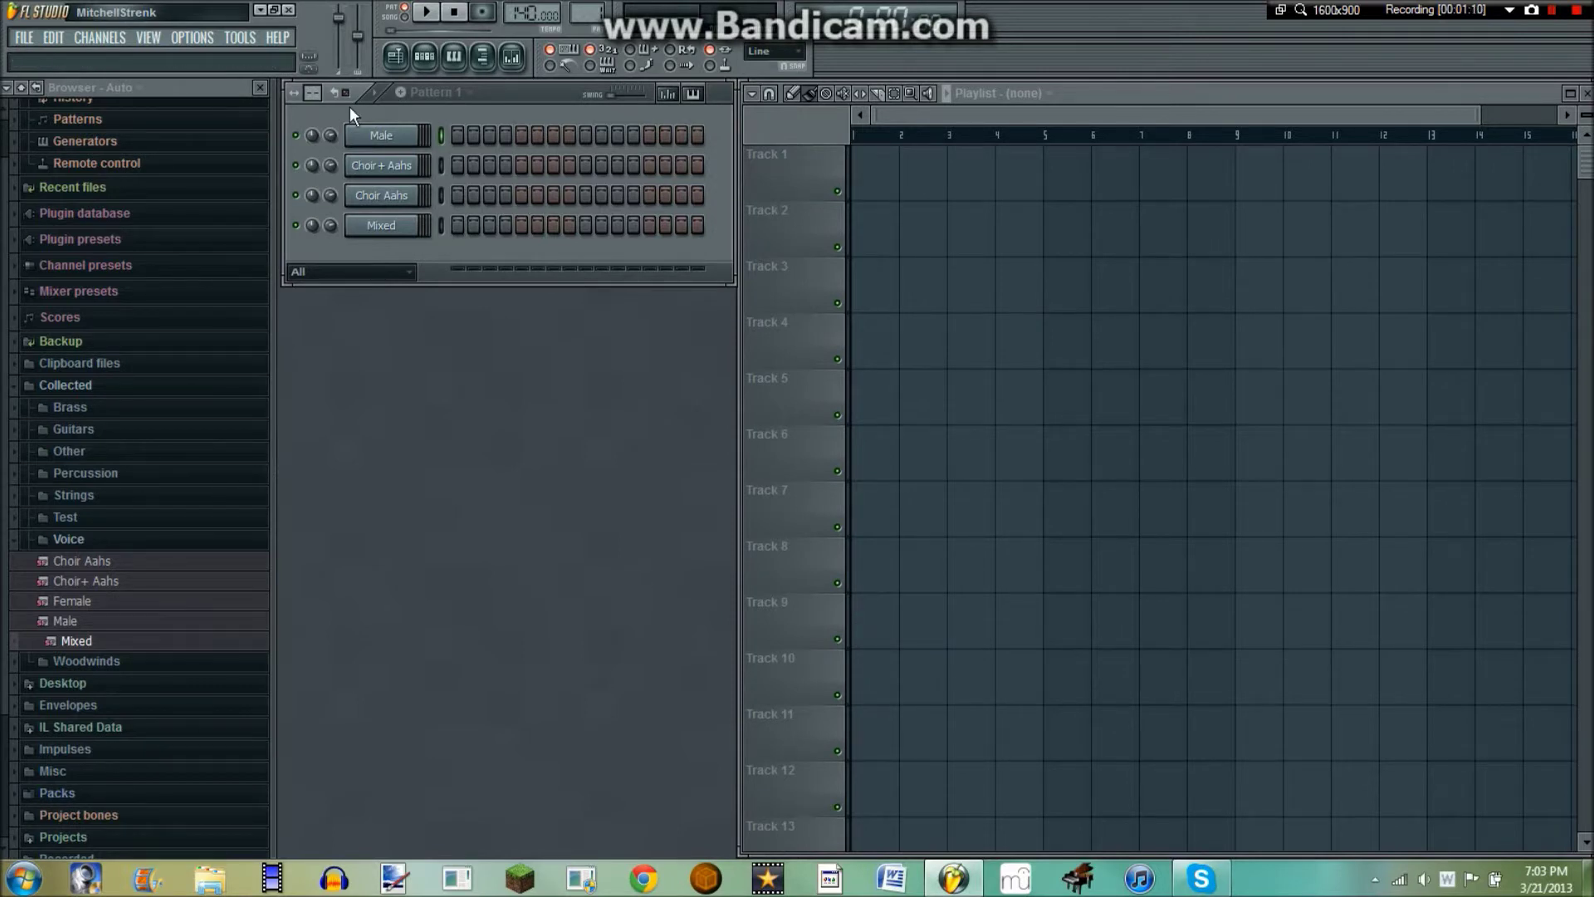
{"action": "left_click", "coordinate": [310, 197]}
- Open the Male channel's piano roll and audition notes around D4 and E4
{"action": "left_click", "coordinate": [382, 135]}
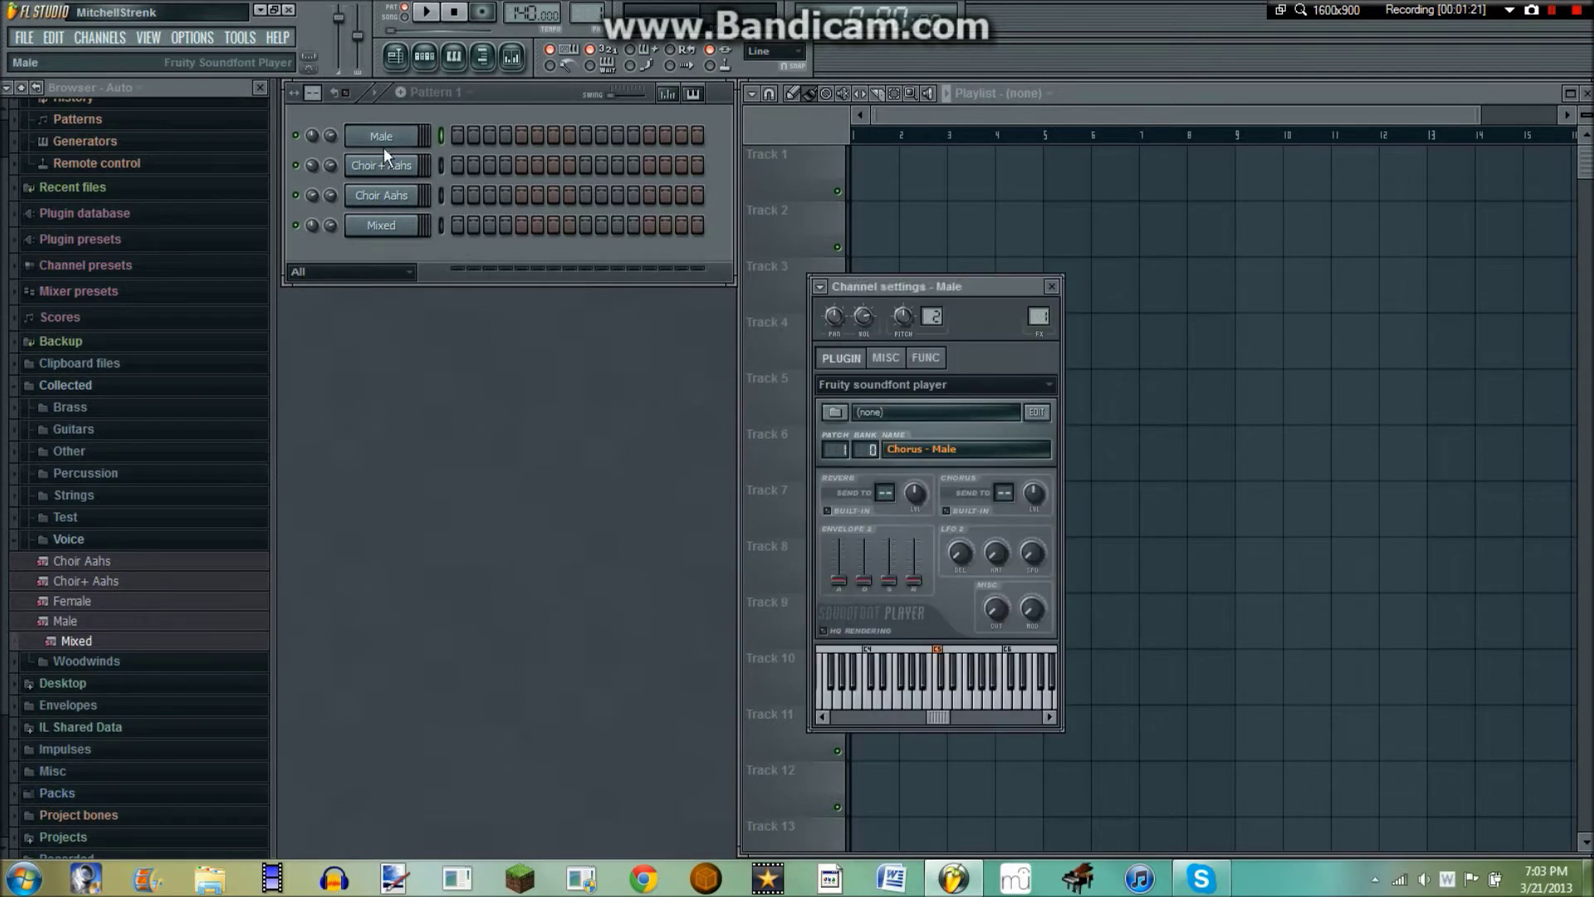
{"action": "right_click", "coordinate": [407, 137]}
{"action": "left_click", "coordinate": [456, 133]}
{"action": "scroll", "coordinate": [534, 136], "scroll_direction": "down", "scroll_amount": 2}
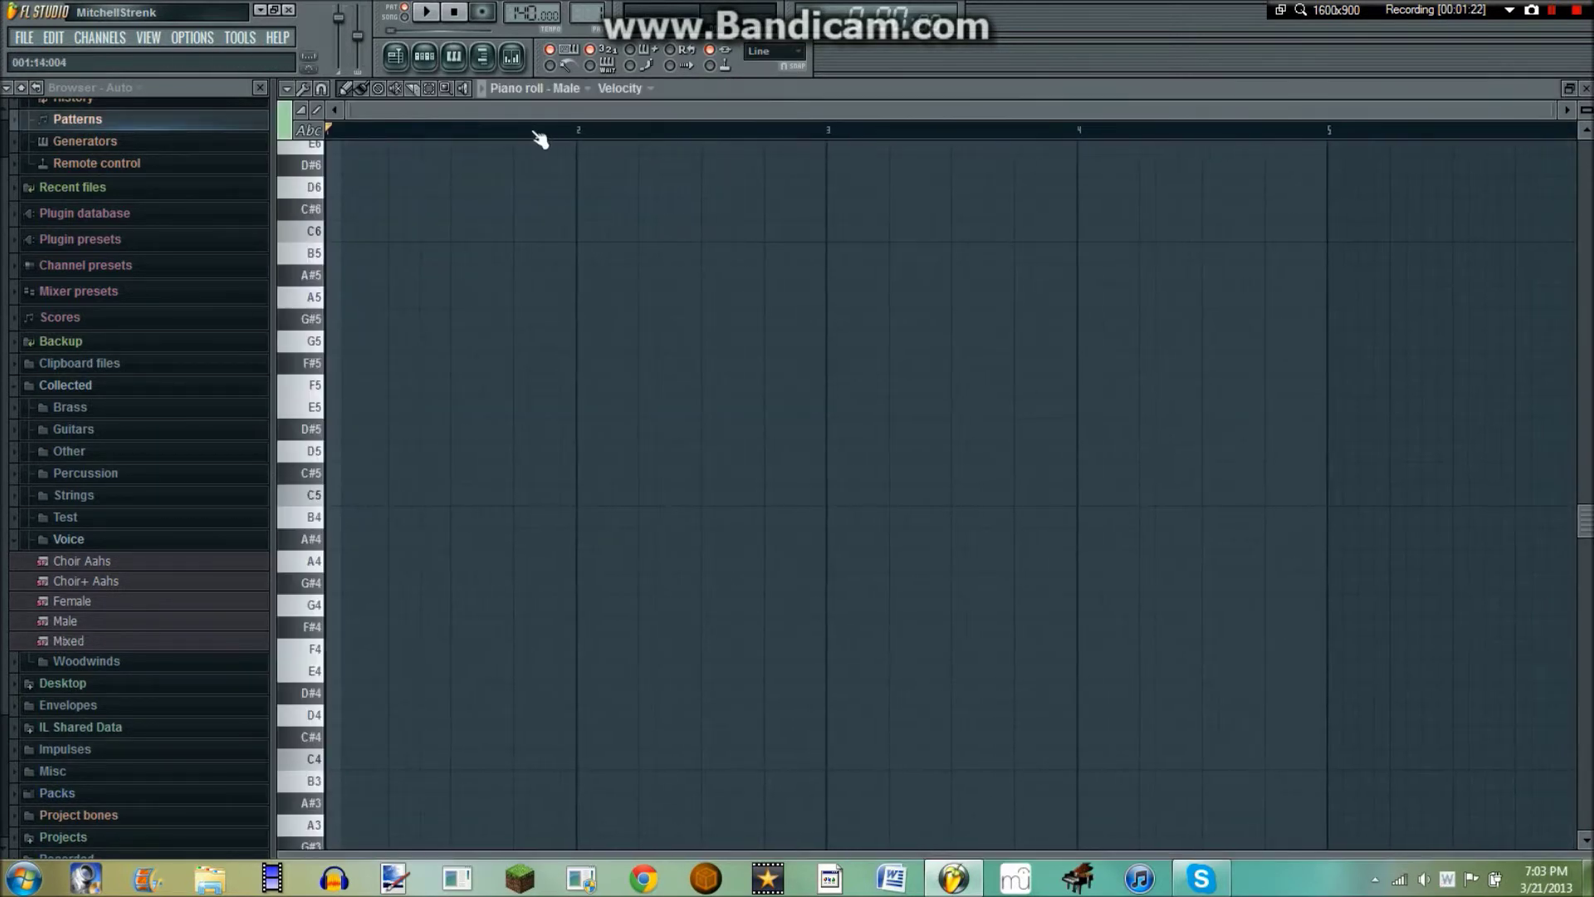
{"action": "key", "text": "x"}
{"action": "key", "text": "c"}
{"action": "key", "text": "x"}
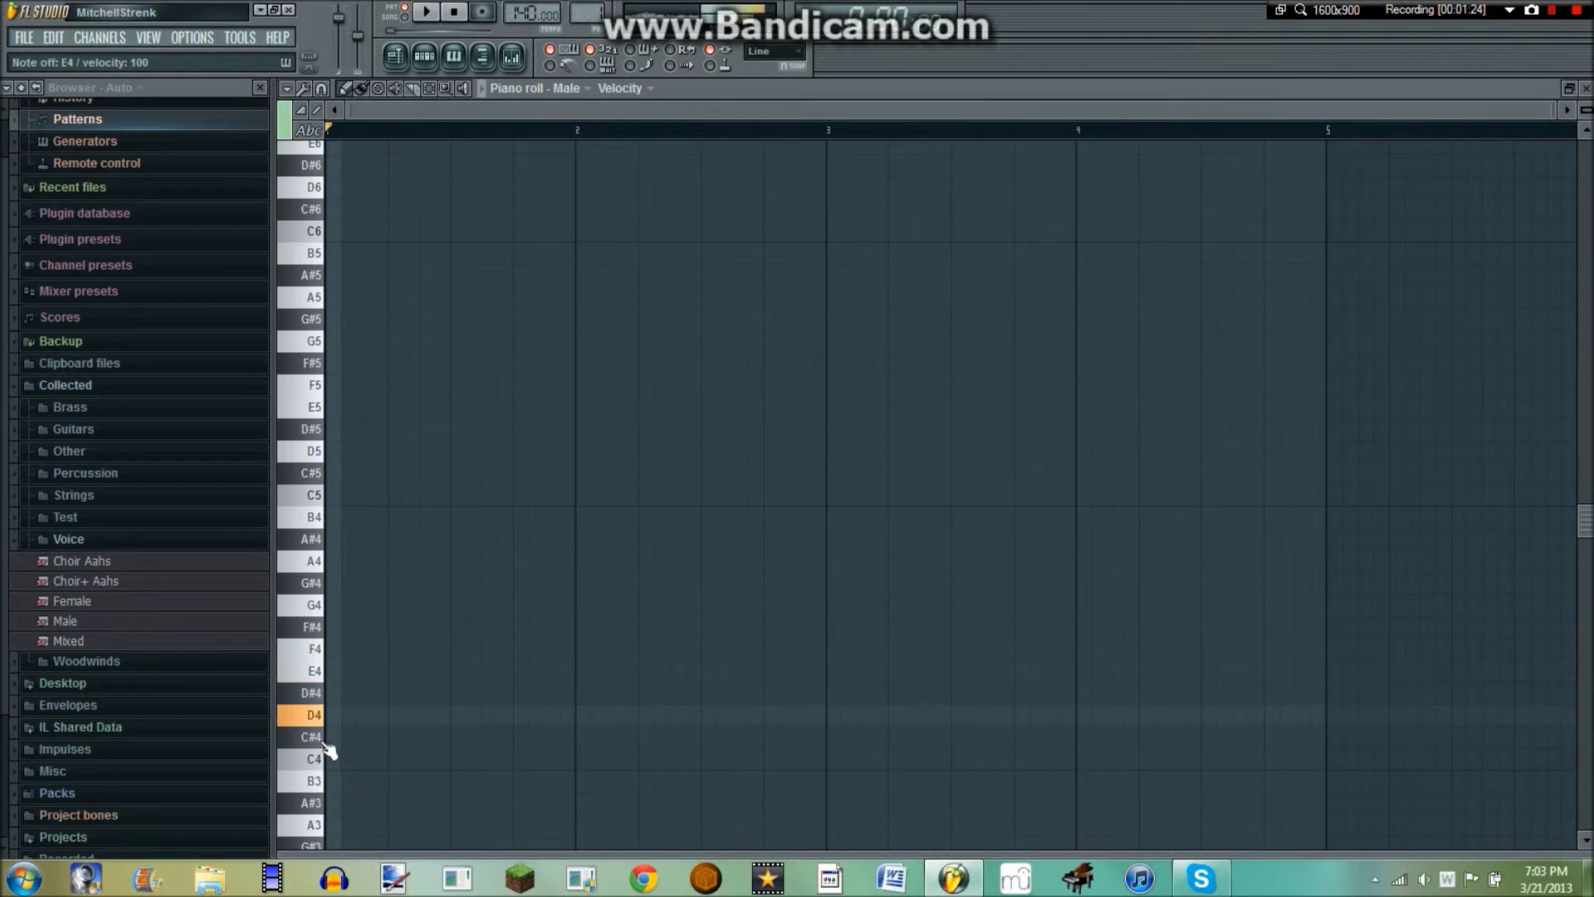
{"action": "key", "text": "c"}
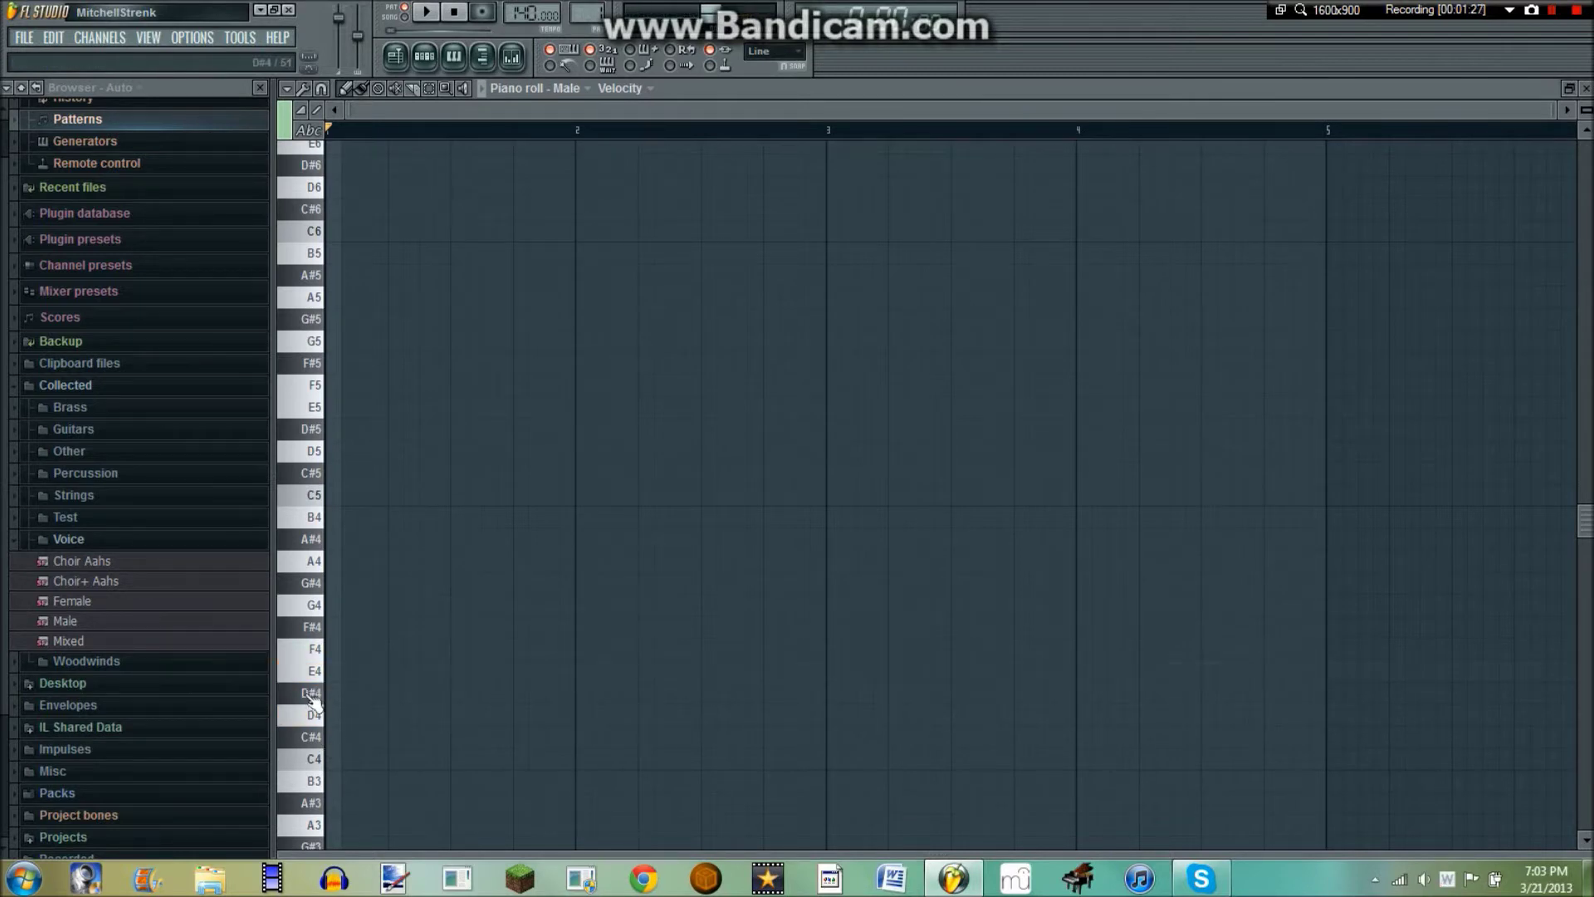
- Draw a one-bar E4 note in bar 1, followed by half-bar F4 and C4 notes in bar 2
{"action": "left_click", "coordinate": [330, 678]}
{"action": "left_click", "coordinate": [336, 670]}
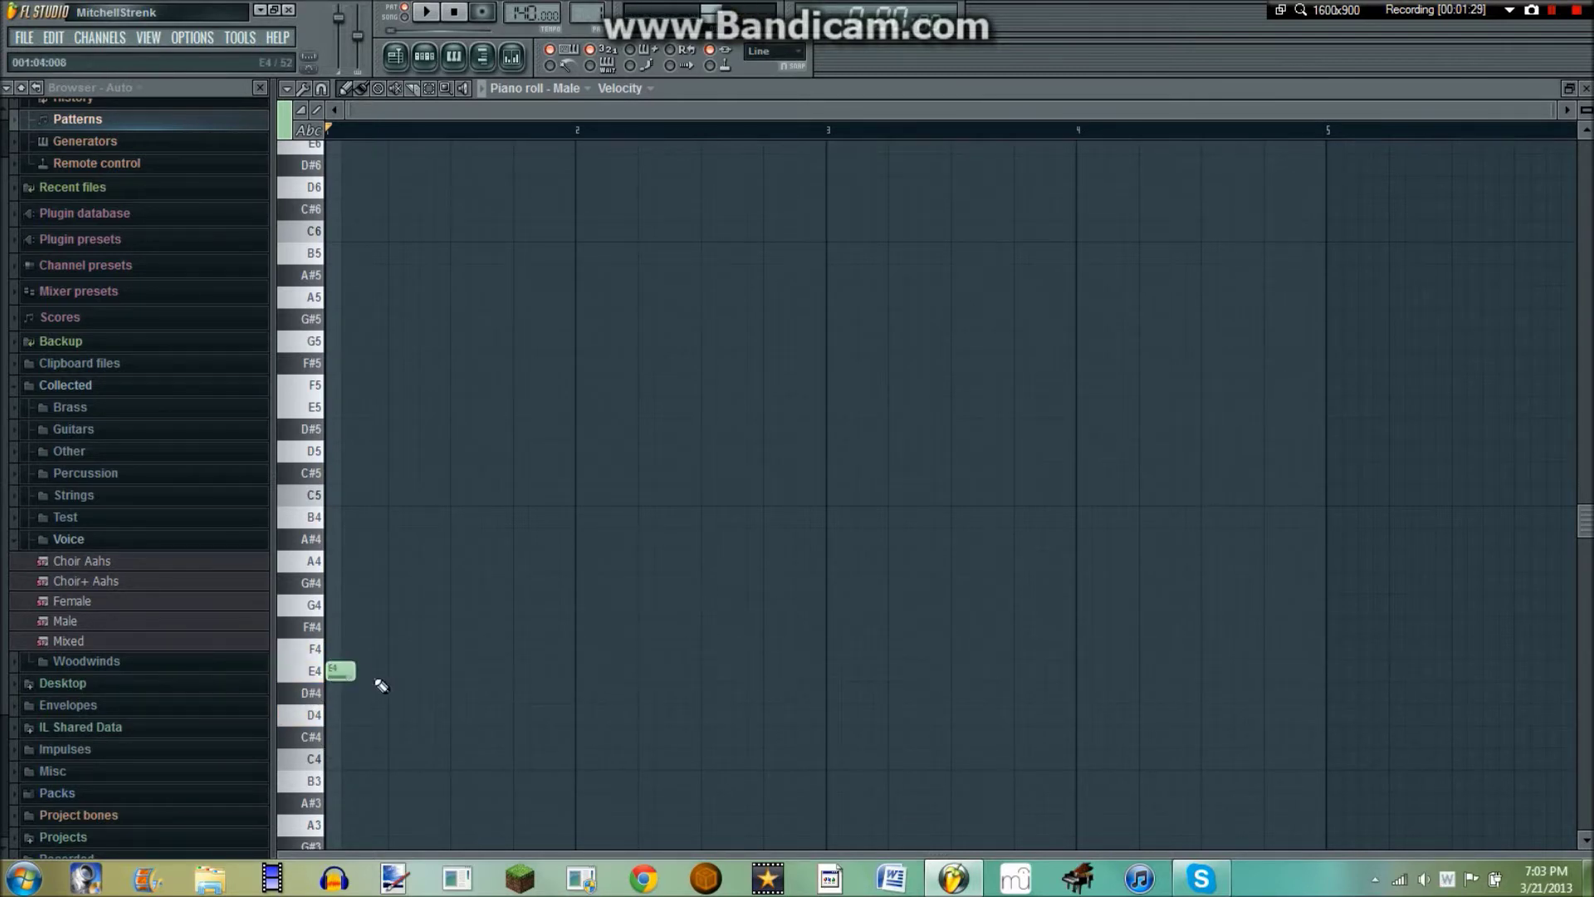
{"action": "left_click_drag", "start_coordinate": [357, 672], "coordinate": [569, 701]}
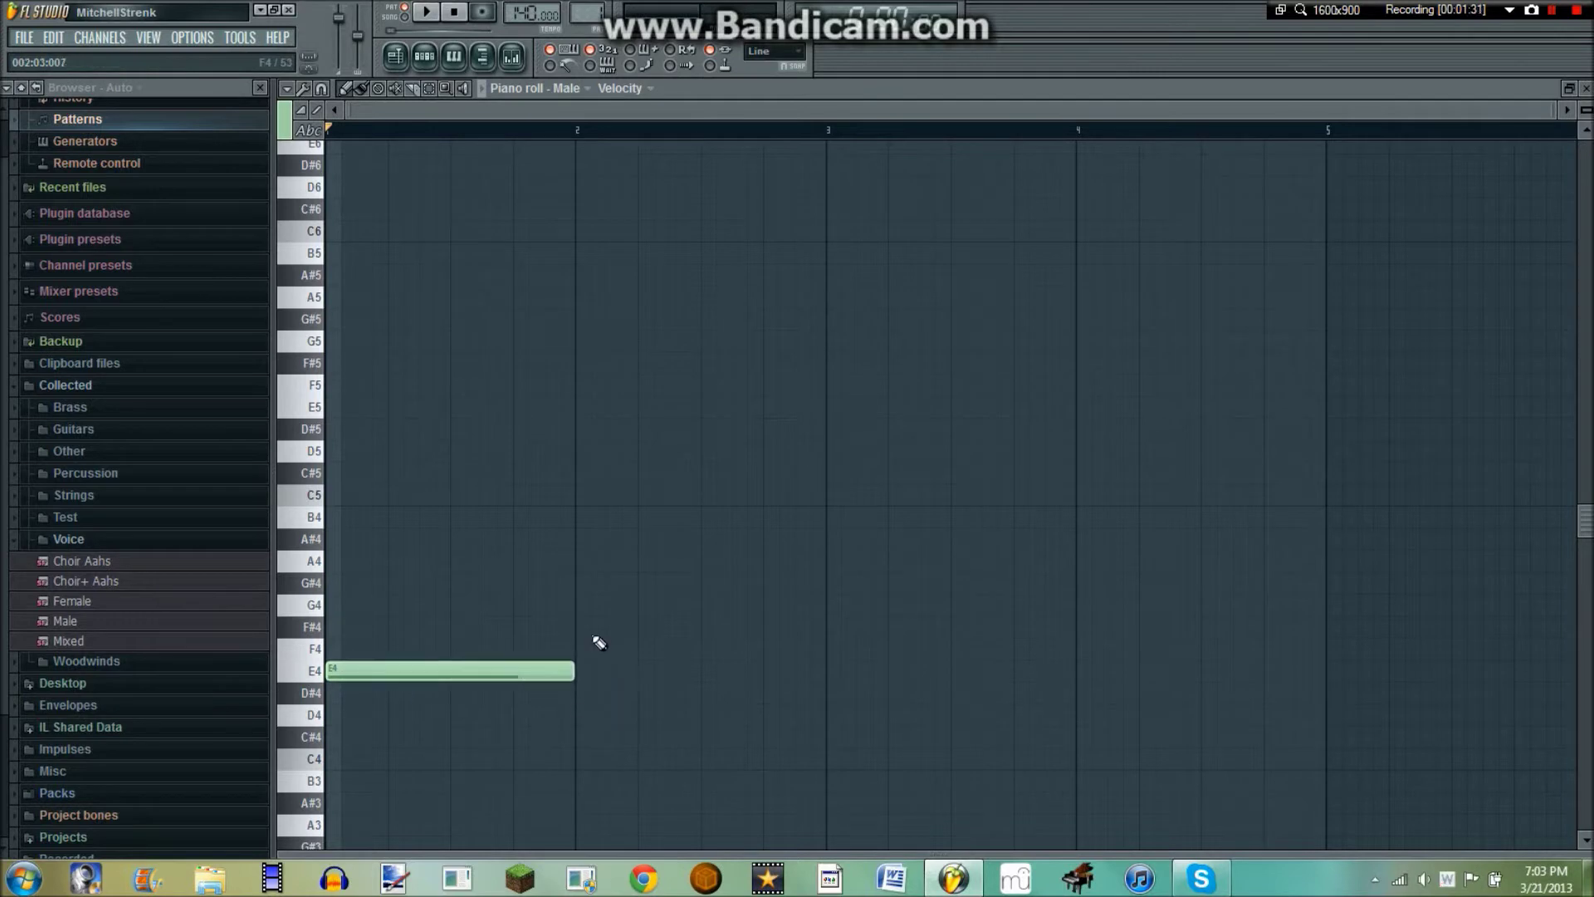
{"action": "left_click", "coordinate": [594, 648]}
{"action": "left_click_drag", "start_coordinate": [824, 648], "coordinate": [700, 649]}
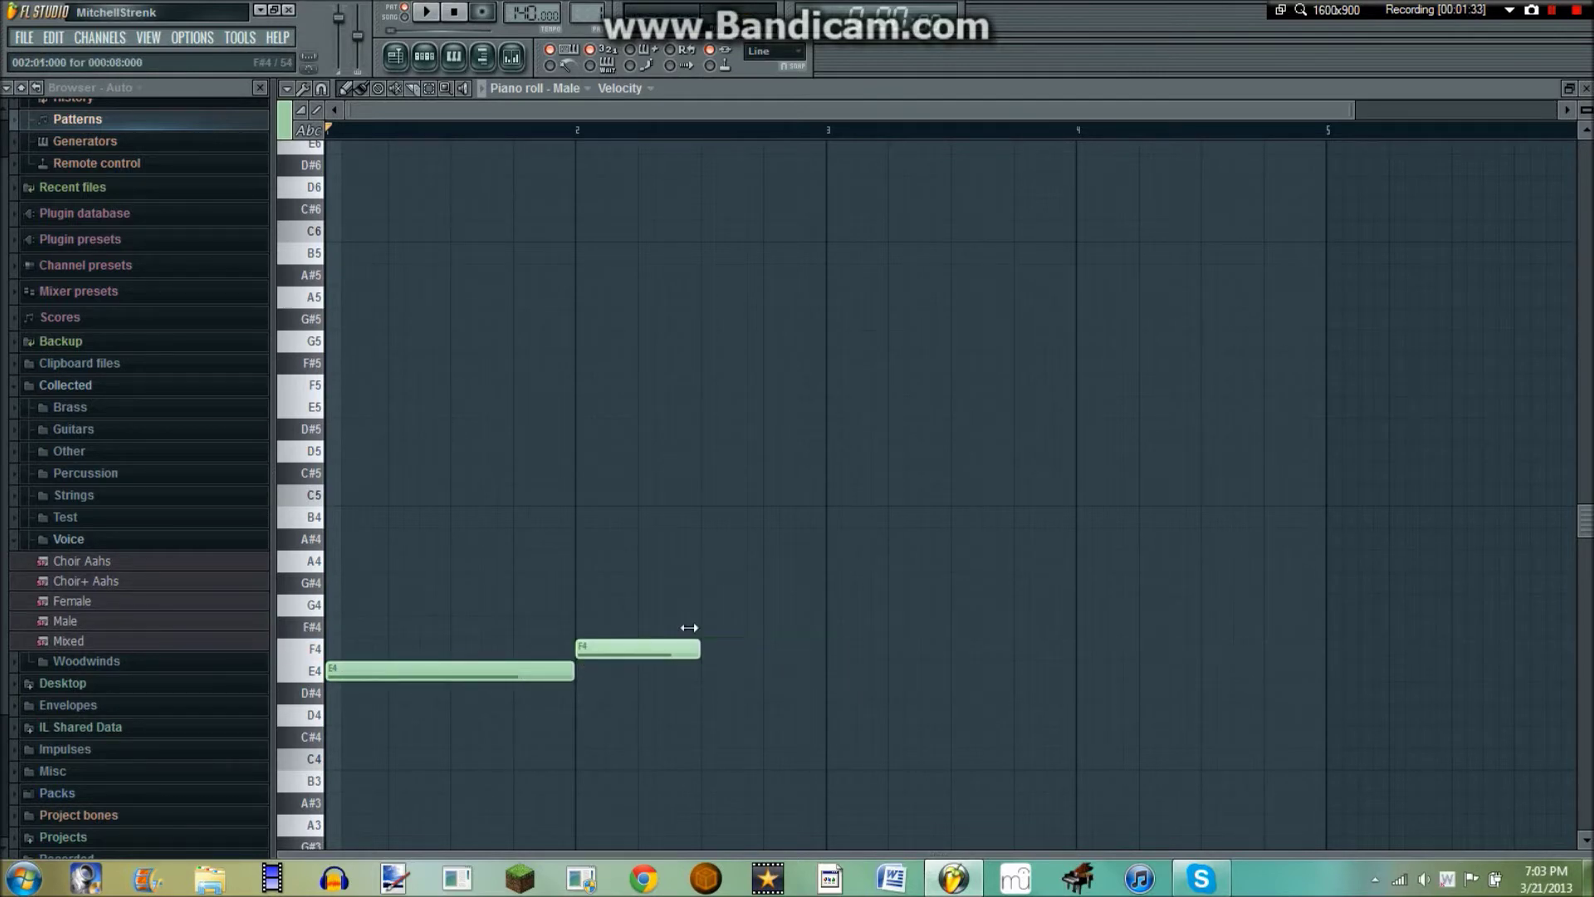
{"action": "left_click_drag", "start_coordinate": [724, 736], "coordinate": [698, 758]}
- Play back the three-note melody, lower the tempo to 120 BPM and play it again
{"action": "scroll", "coordinate": [680, 157], "scroll_direction": "down", "scroll_amount": 5}
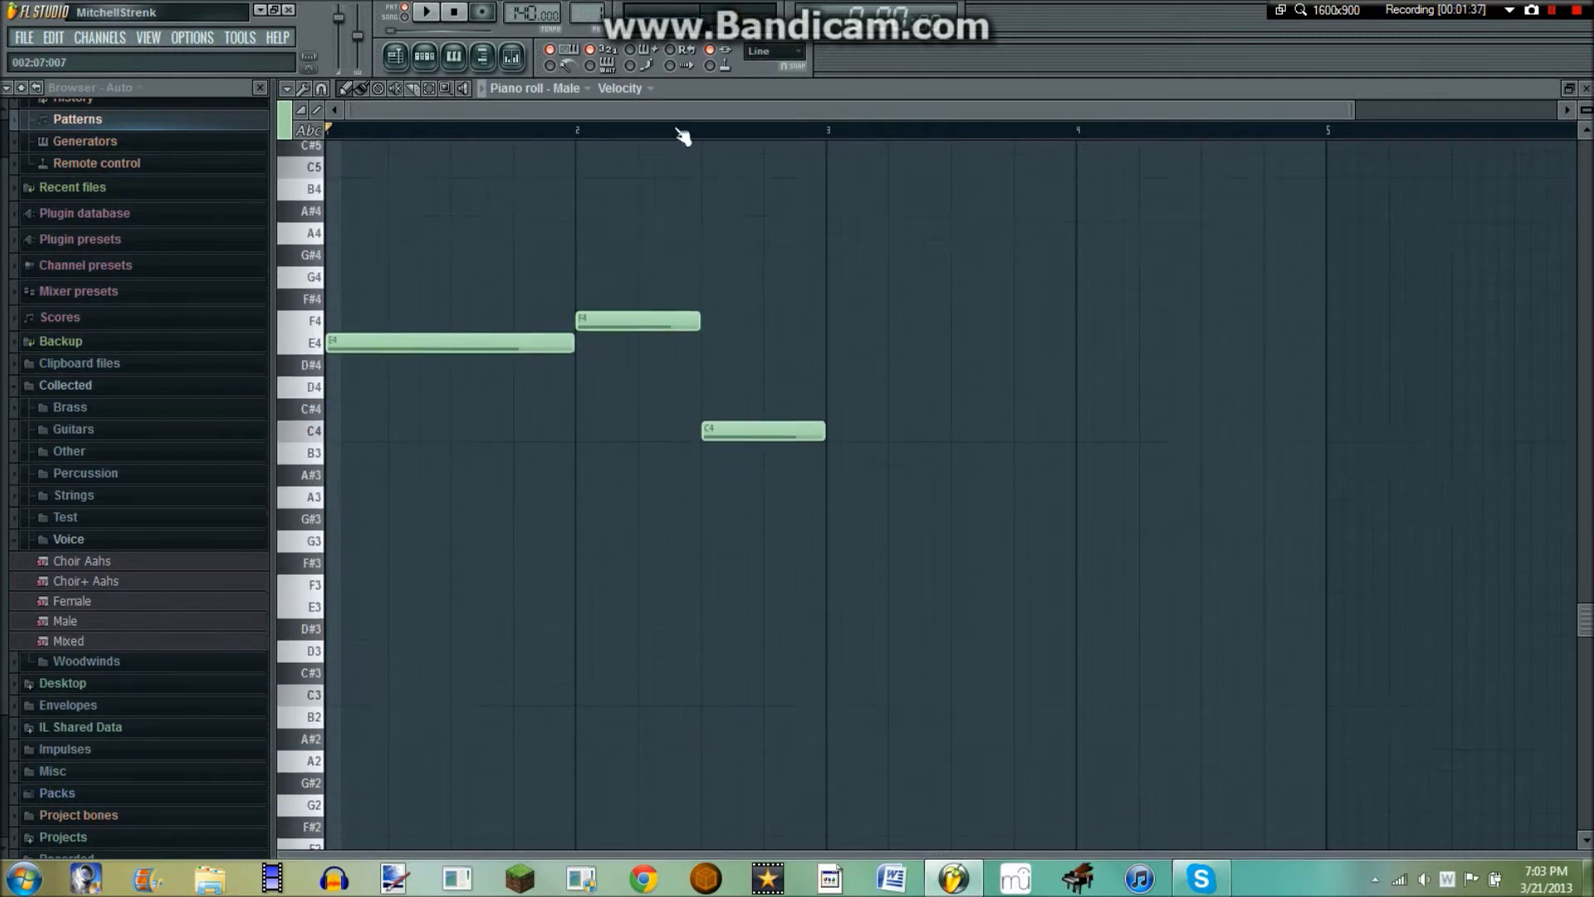
{"action": "scroll", "coordinate": [676, 128], "scroll_direction": "down", "scroll_amount": 3}
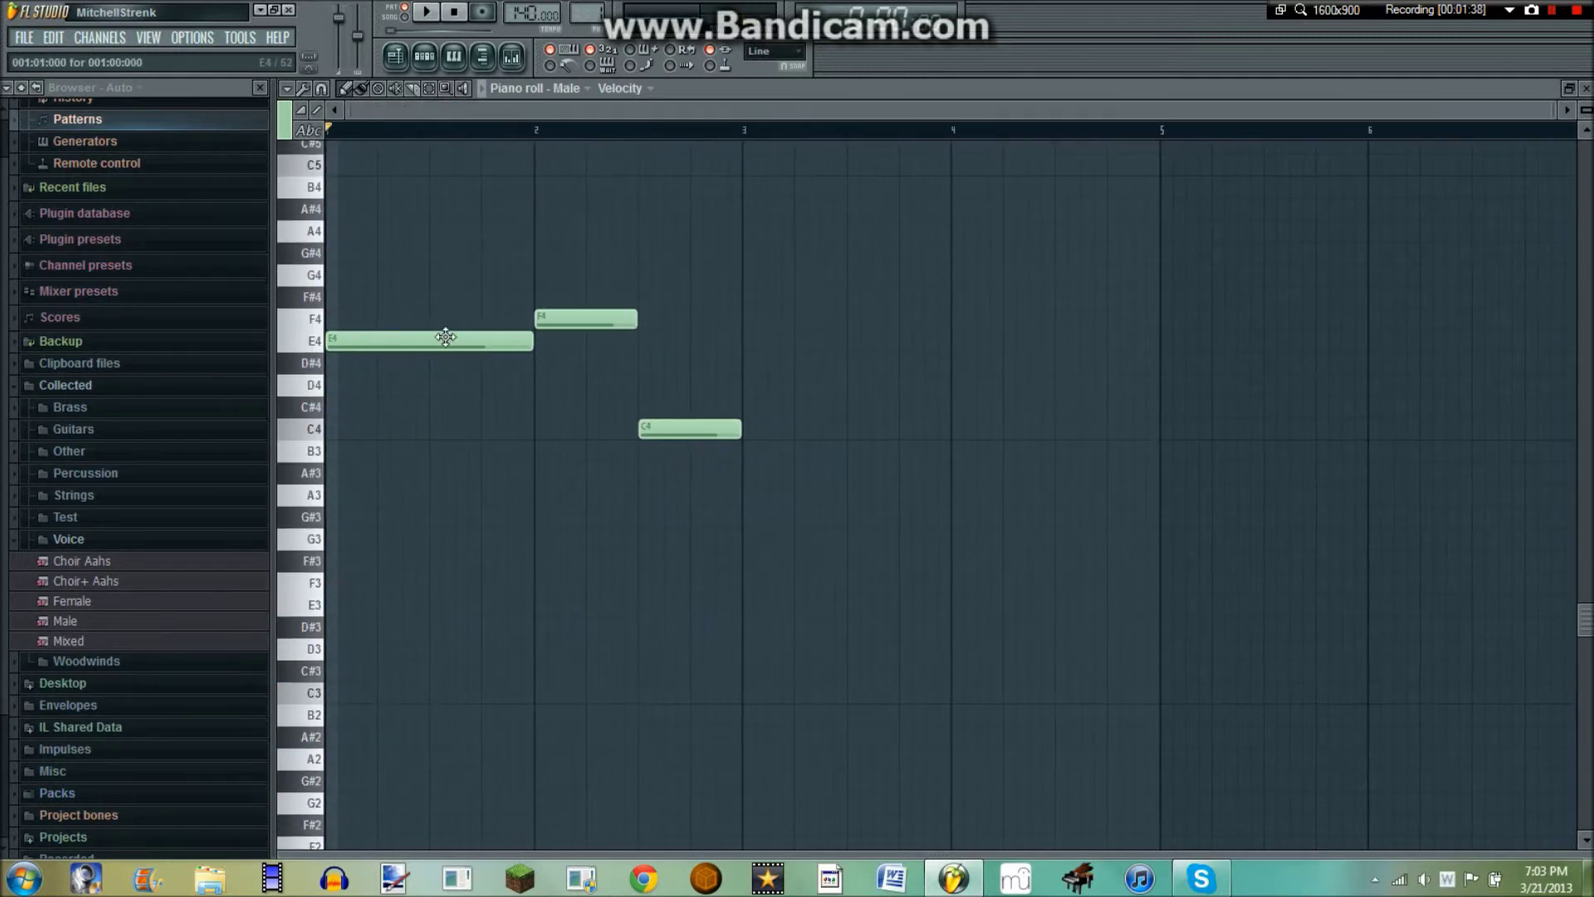
{"action": "key", "text": "space"}
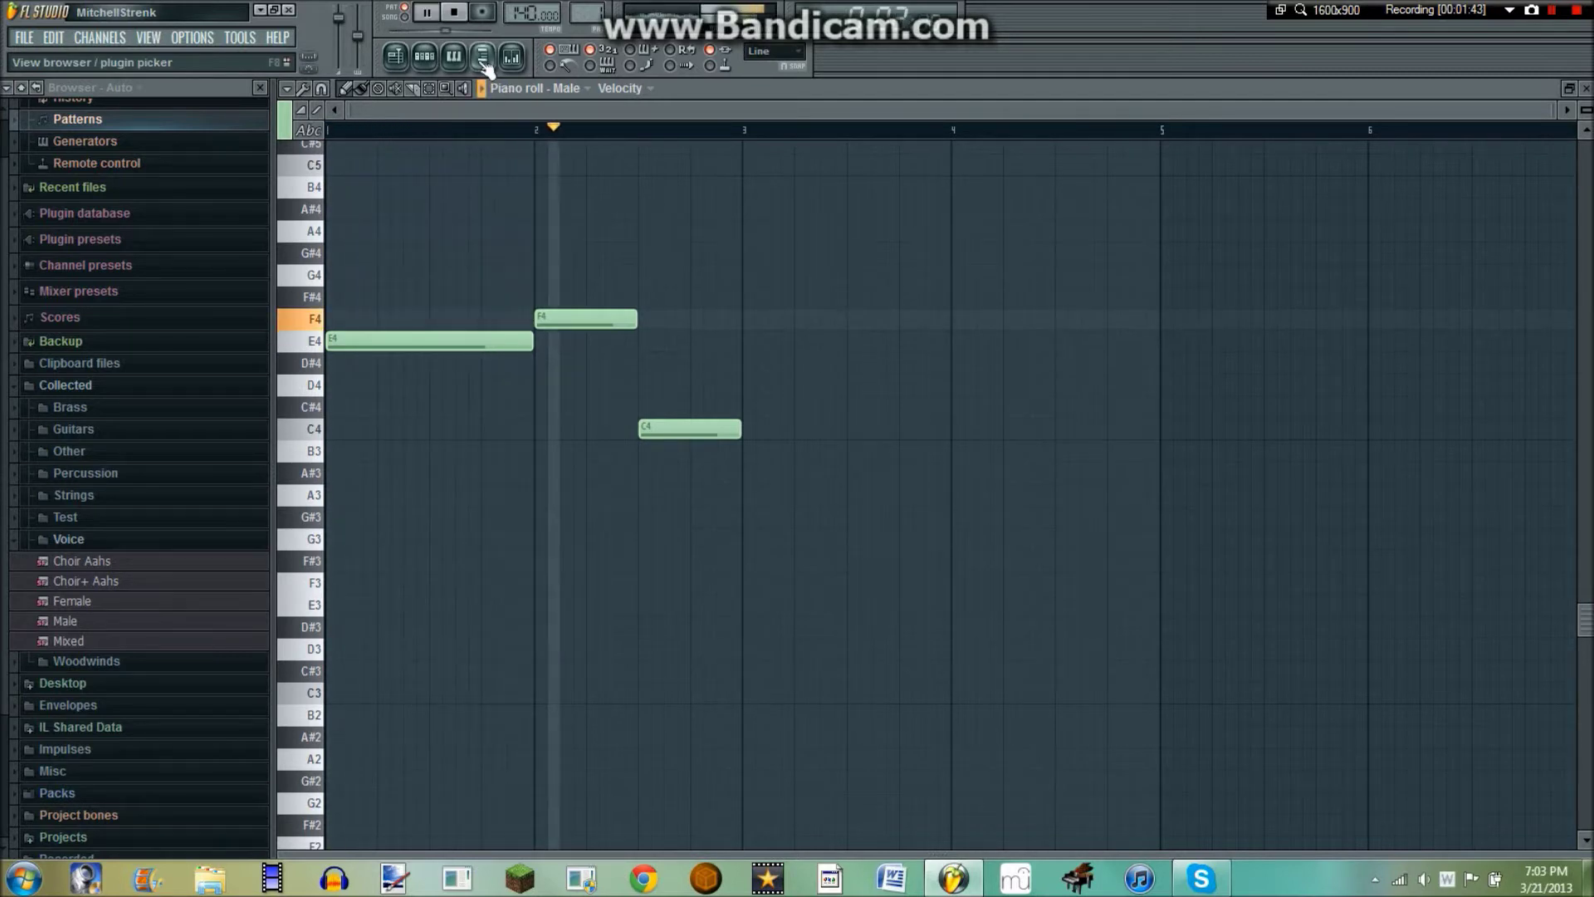
{"action": "key", "text": "space"}
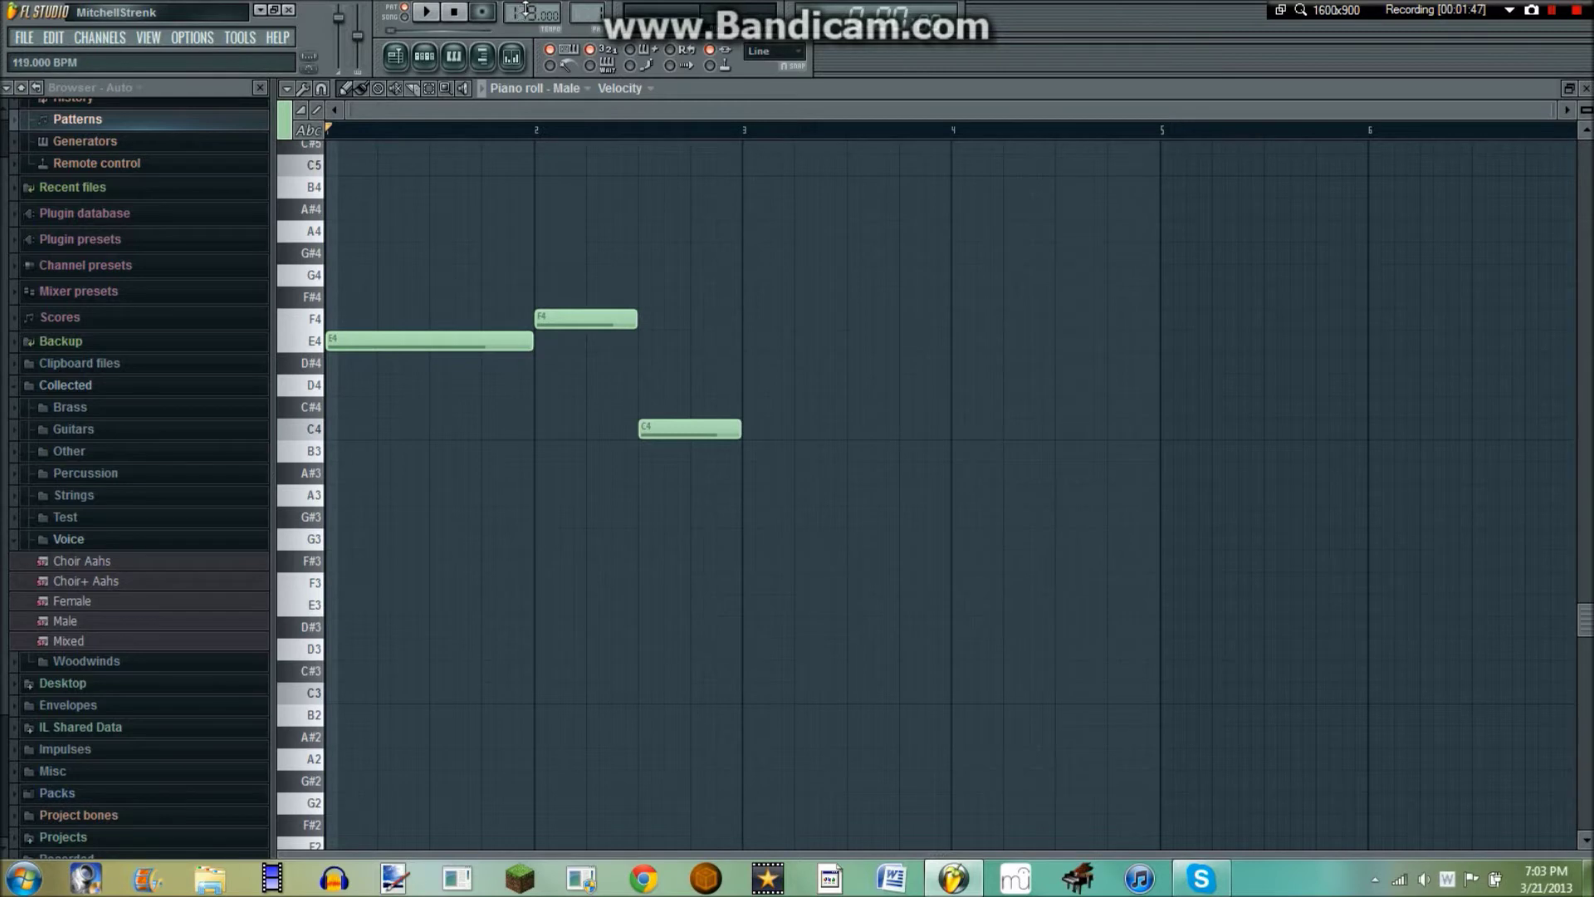
{"action": "key", "text": "space"}
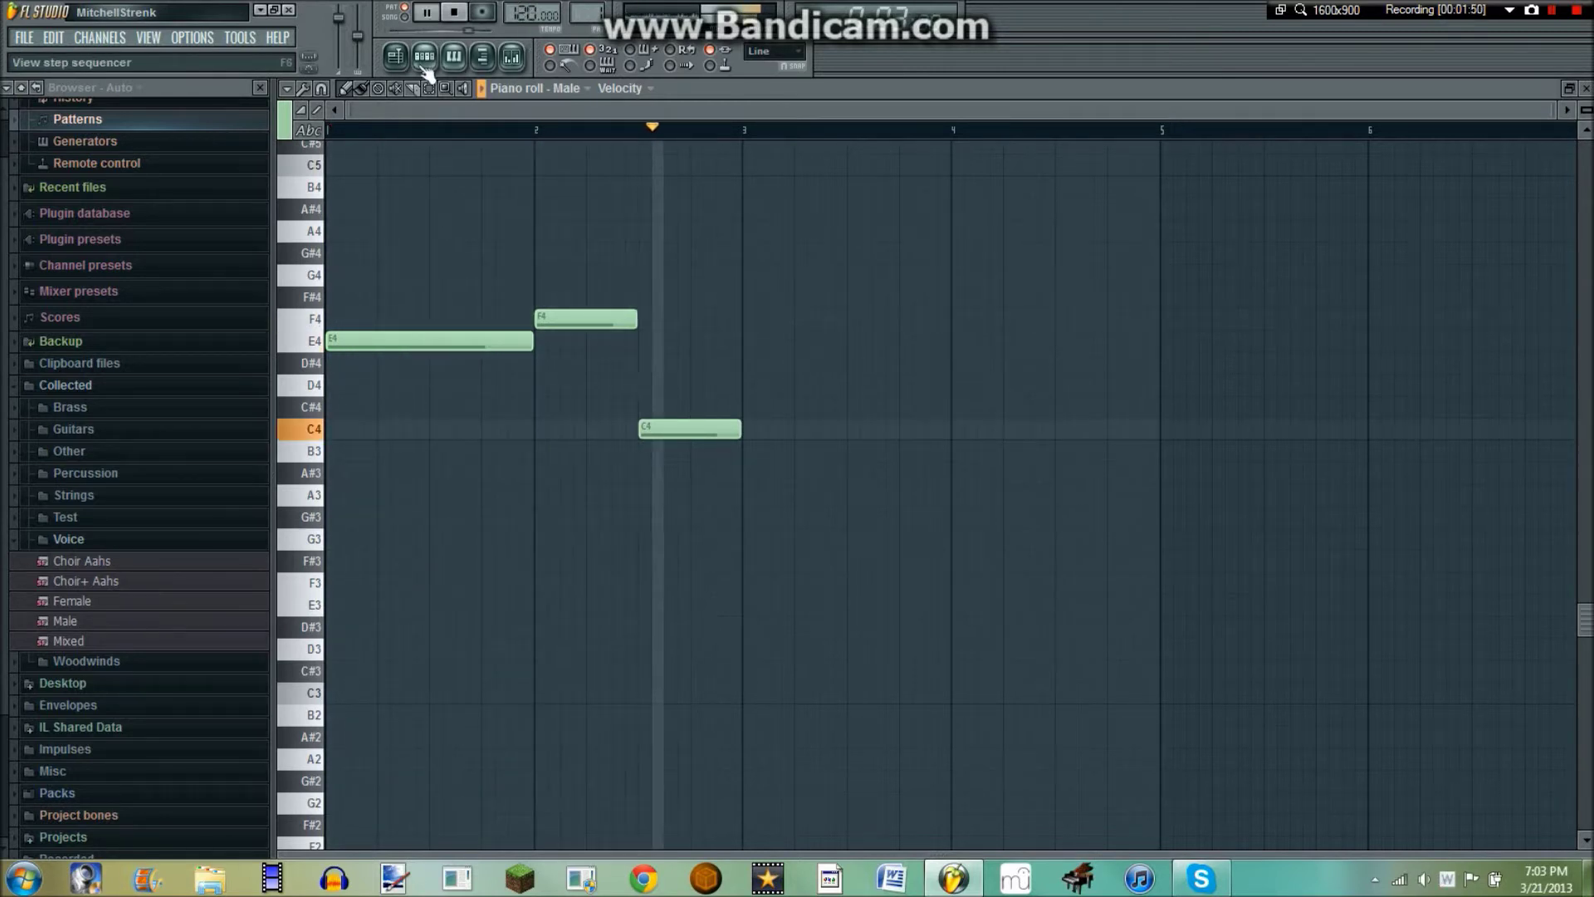
{"action": "key", "text": "space"}
- Raise the soundfont envelope release on the Male, Choir+ Aahs, Choir Aahs and Mixed channels, using 767 for the last two
{"action": "left_click", "coordinate": [453, 60]}
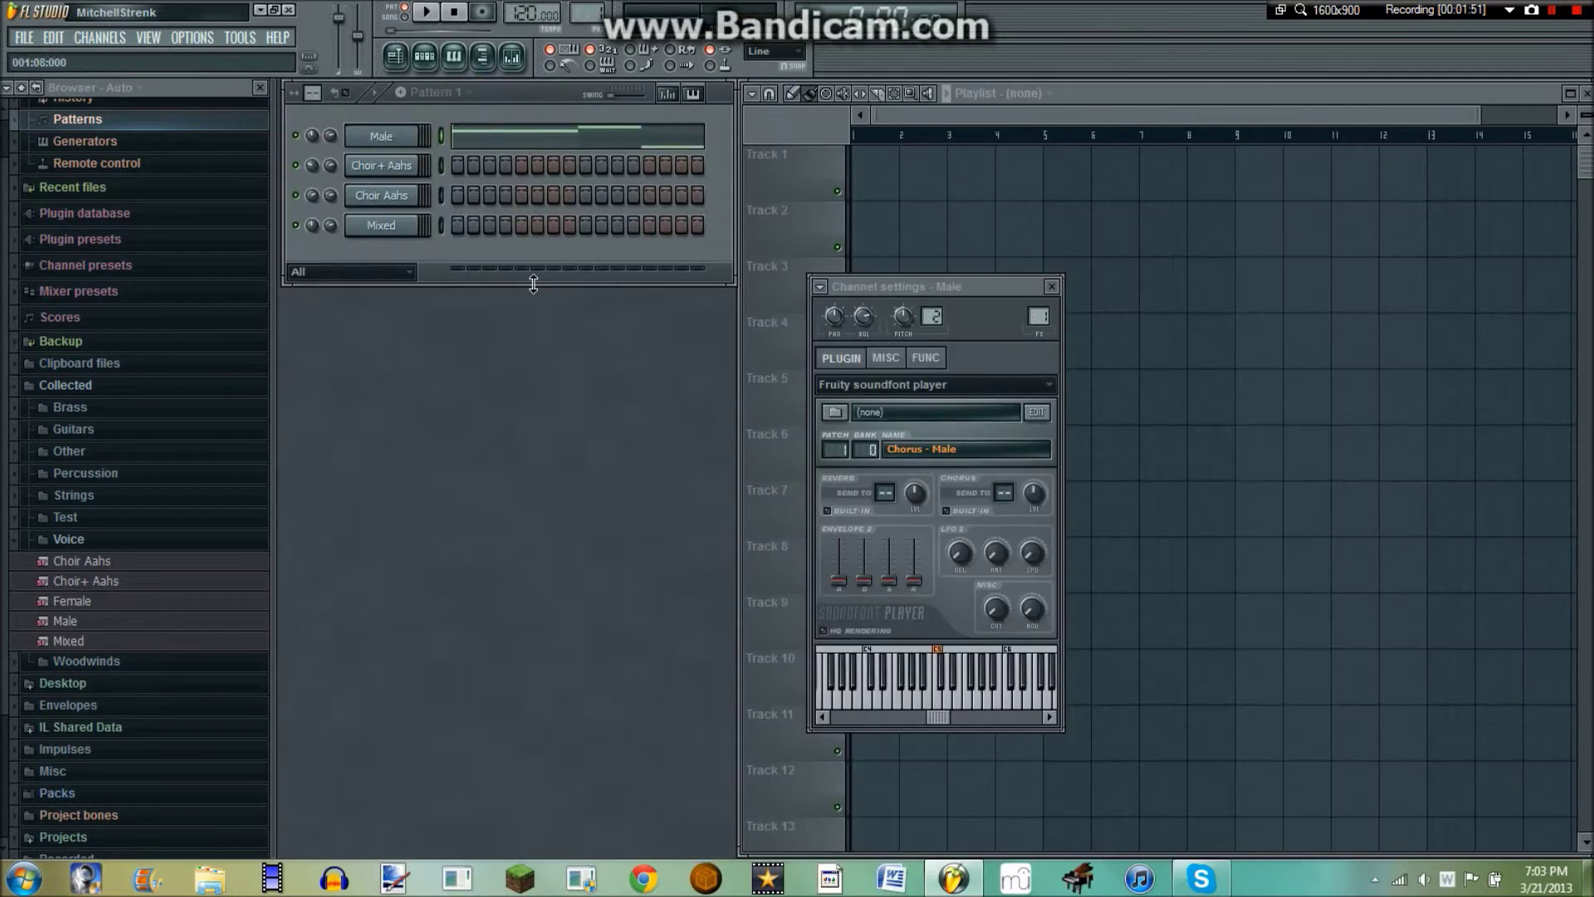
{"action": "left_click", "coordinate": [924, 585]}
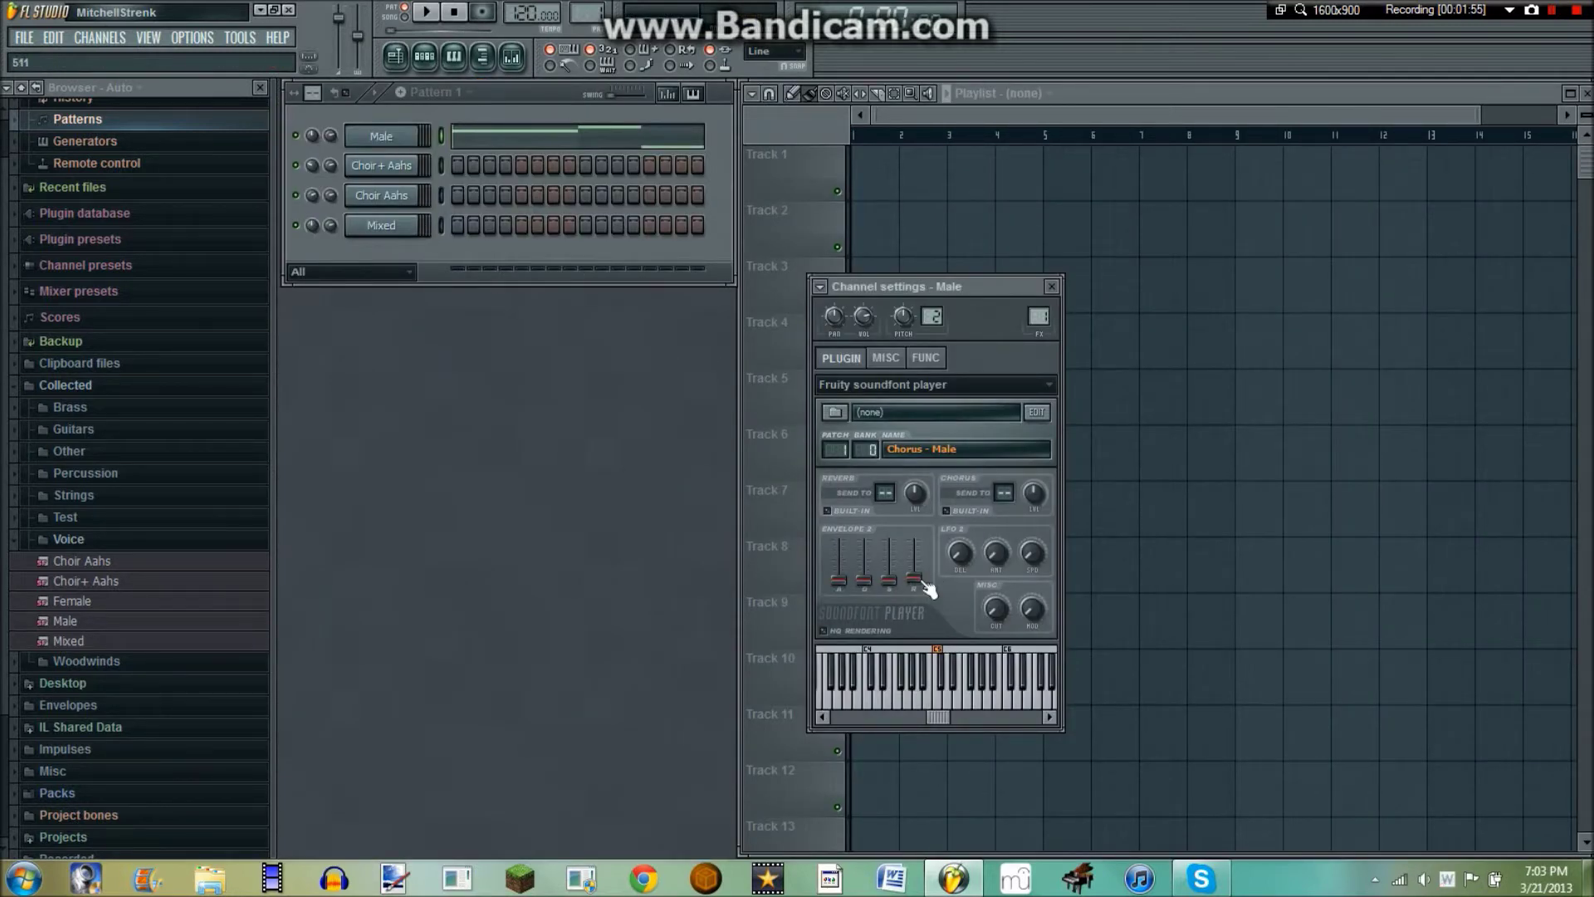
{"action": "left_click", "coordinate": [386, 166]}
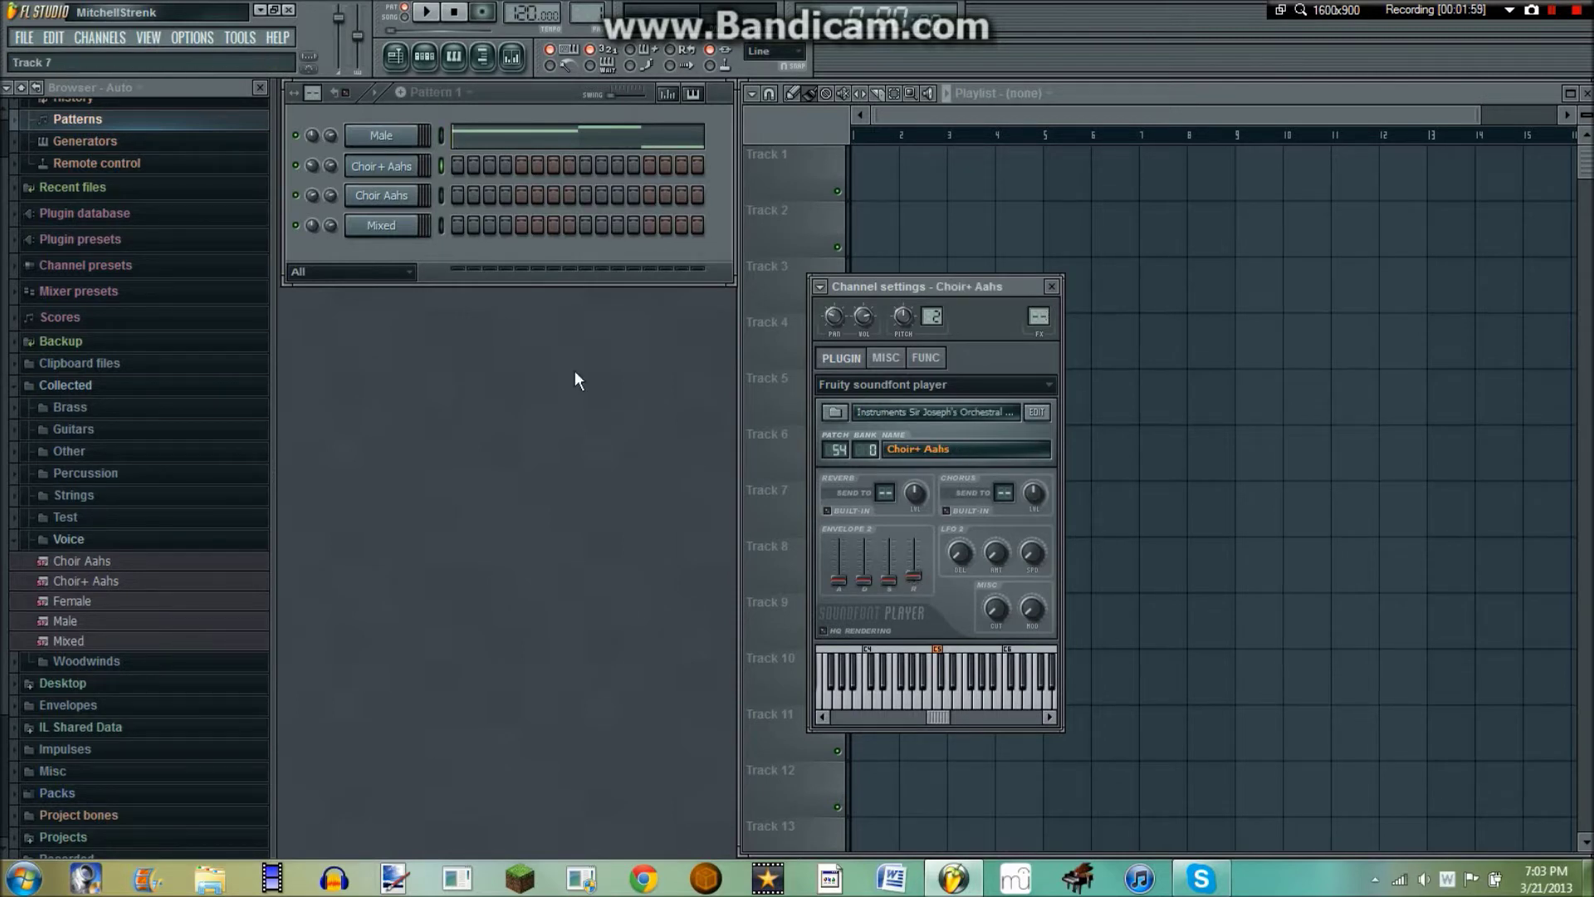
{"action": "left_click", "coordinate": [388, 196]}
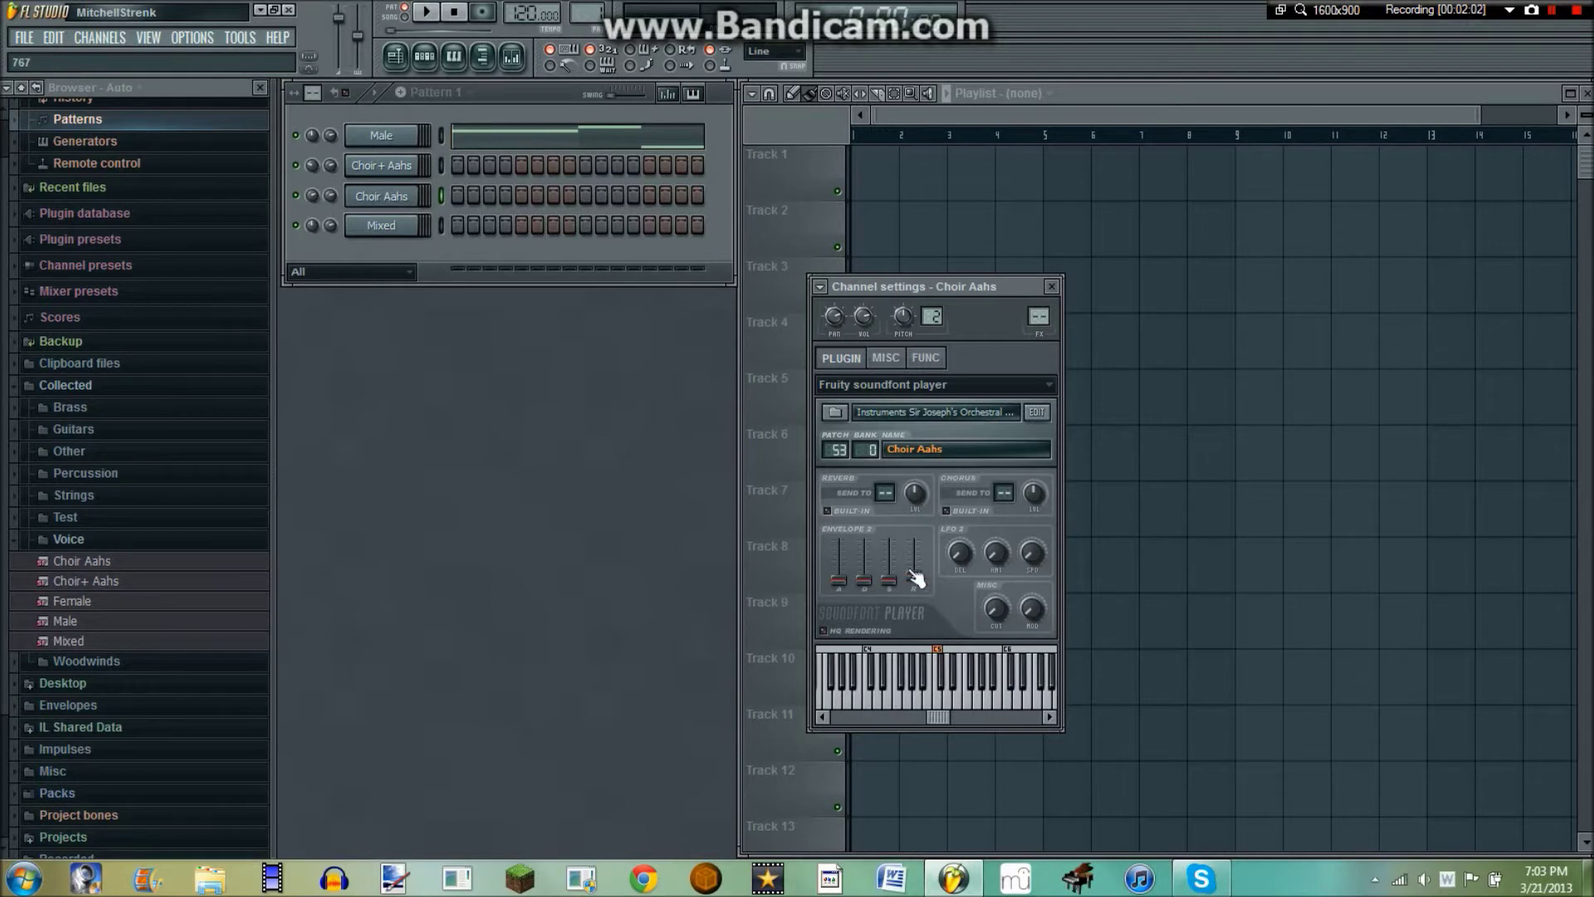
{"action": "key", "text": "Down"}
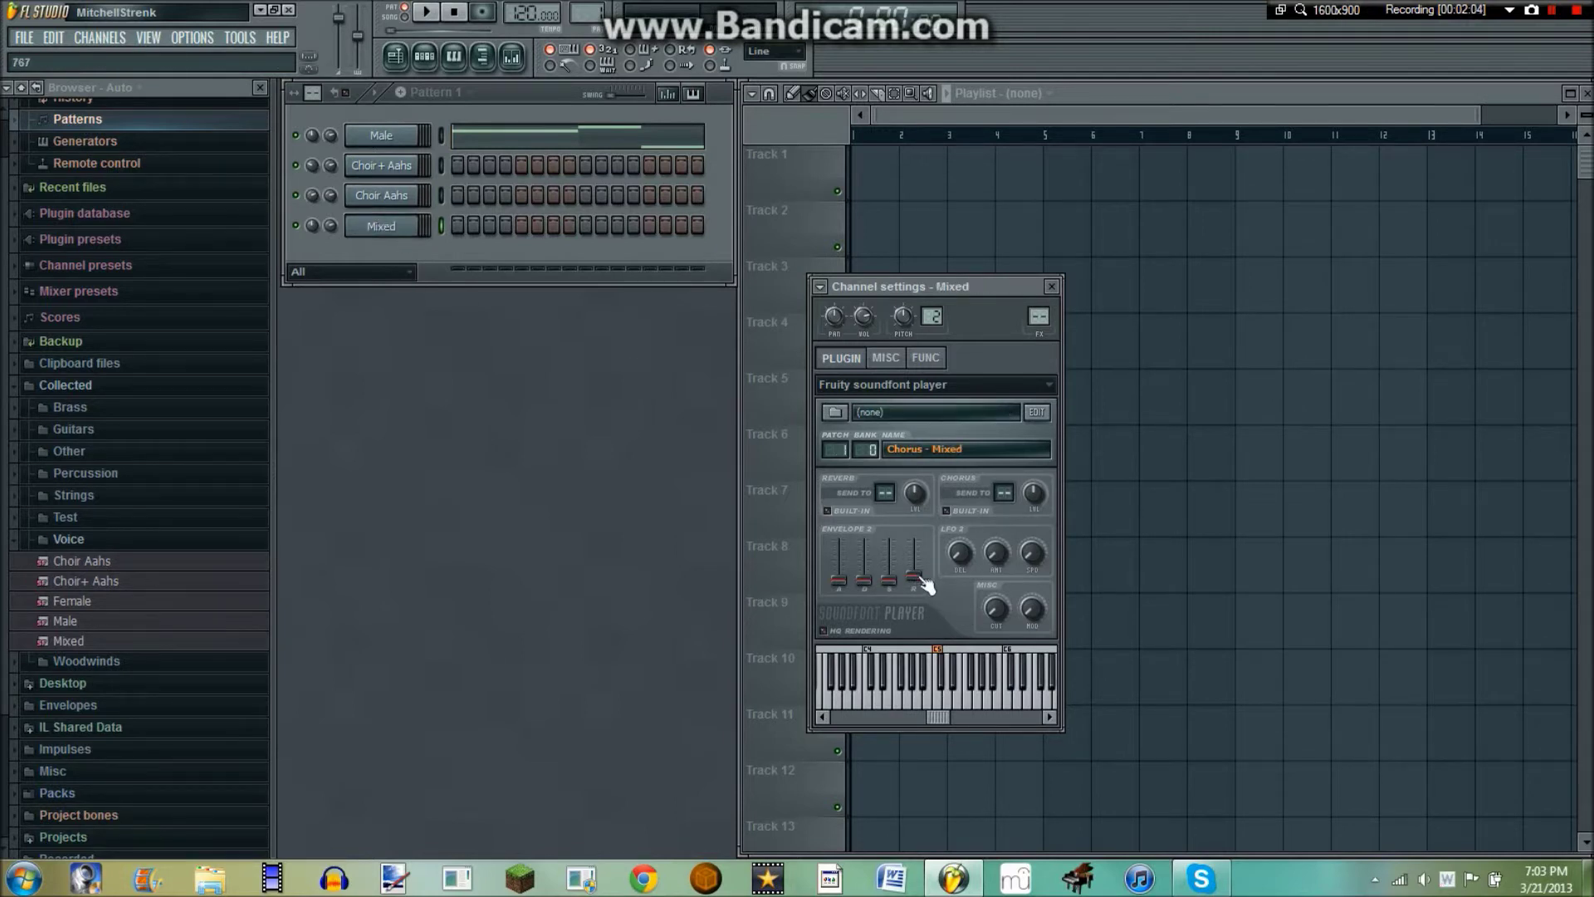
- Reopen the Male channel's piano roll, lower the tempo to 96 BPM and play back the melody
{"action": "left_click", "coordinate": [399, 135]}
{"action": "left_click", "coordinate": [488, 144]}
{"action": "scroll", "coordinate": [581, 129], "scroll_direction": "down", "scroll_amount": 2}
{"action": "key", "text": "space"}
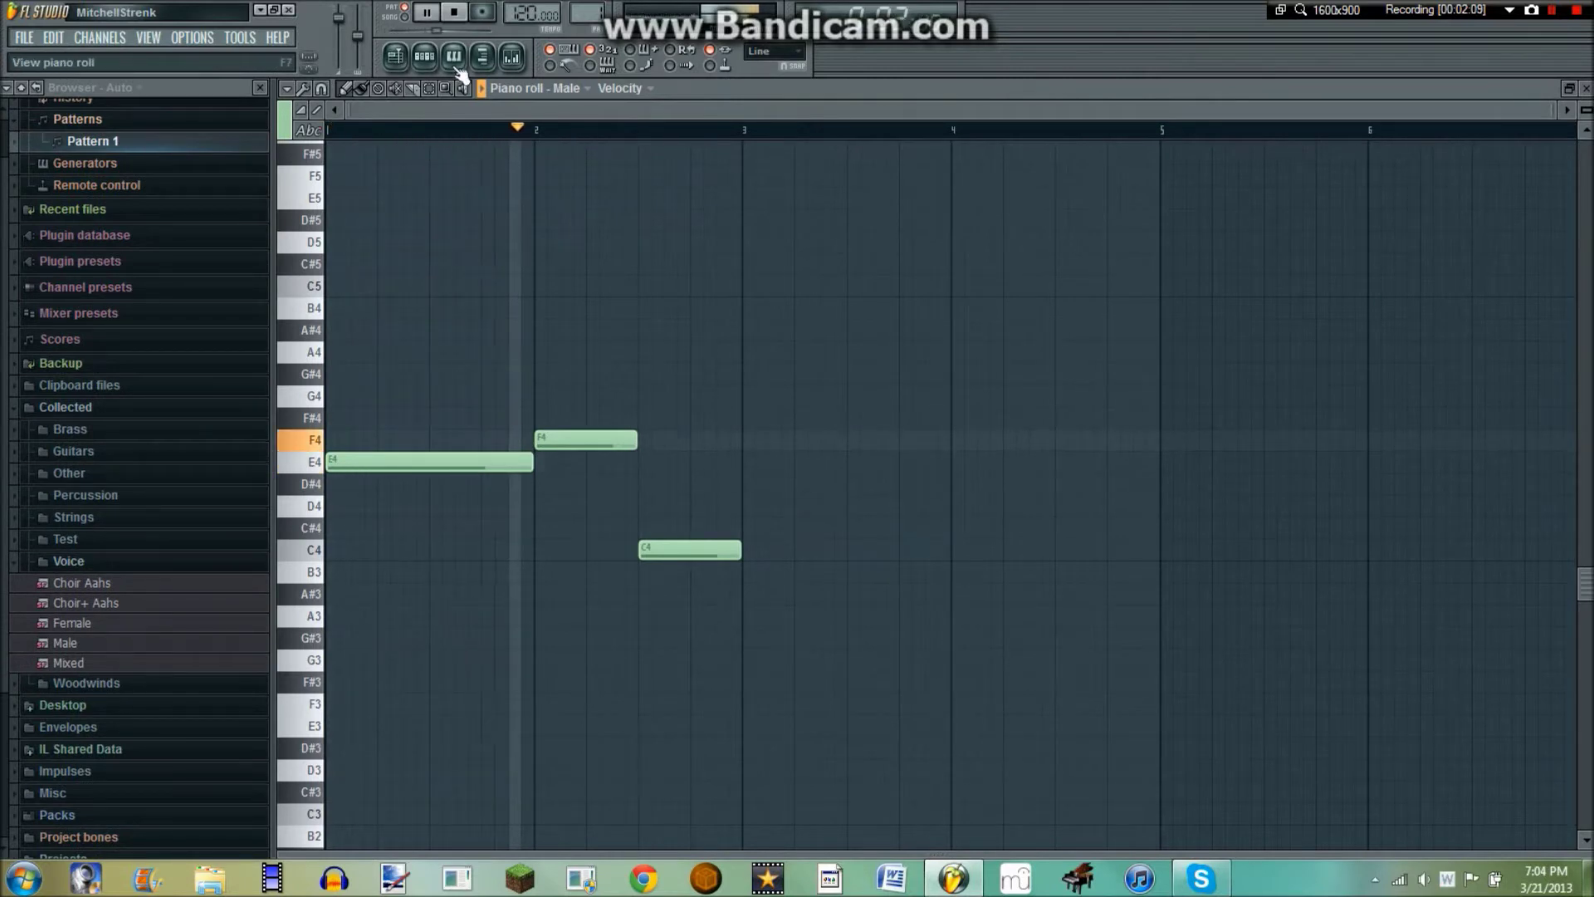
{"action": "key", "text": "space"}
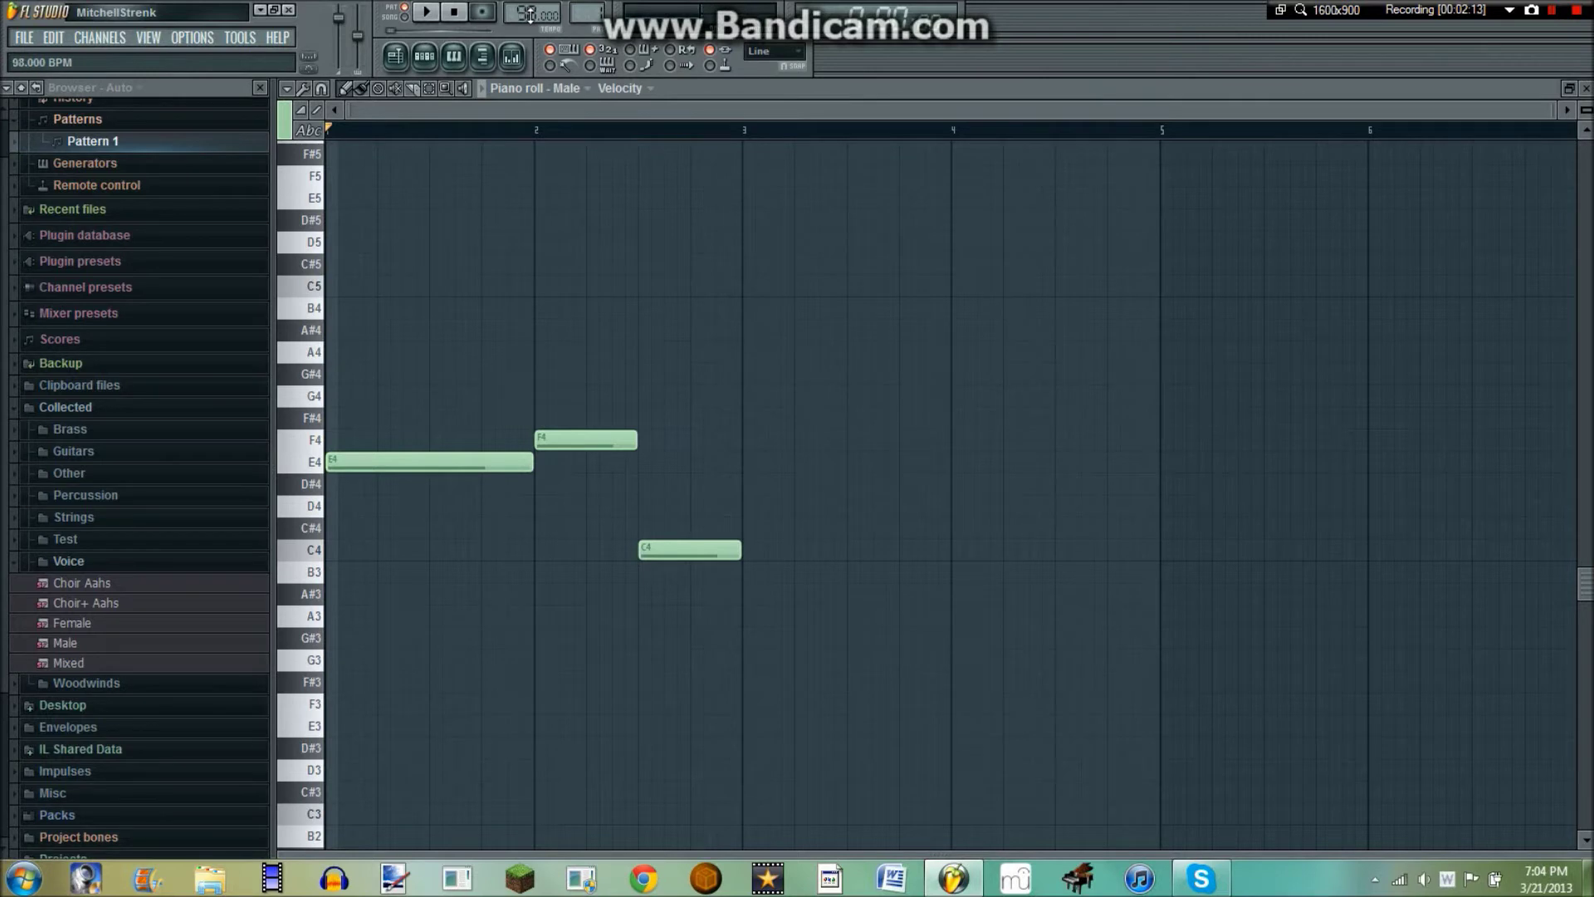
{"action": "key", "text": "space"}
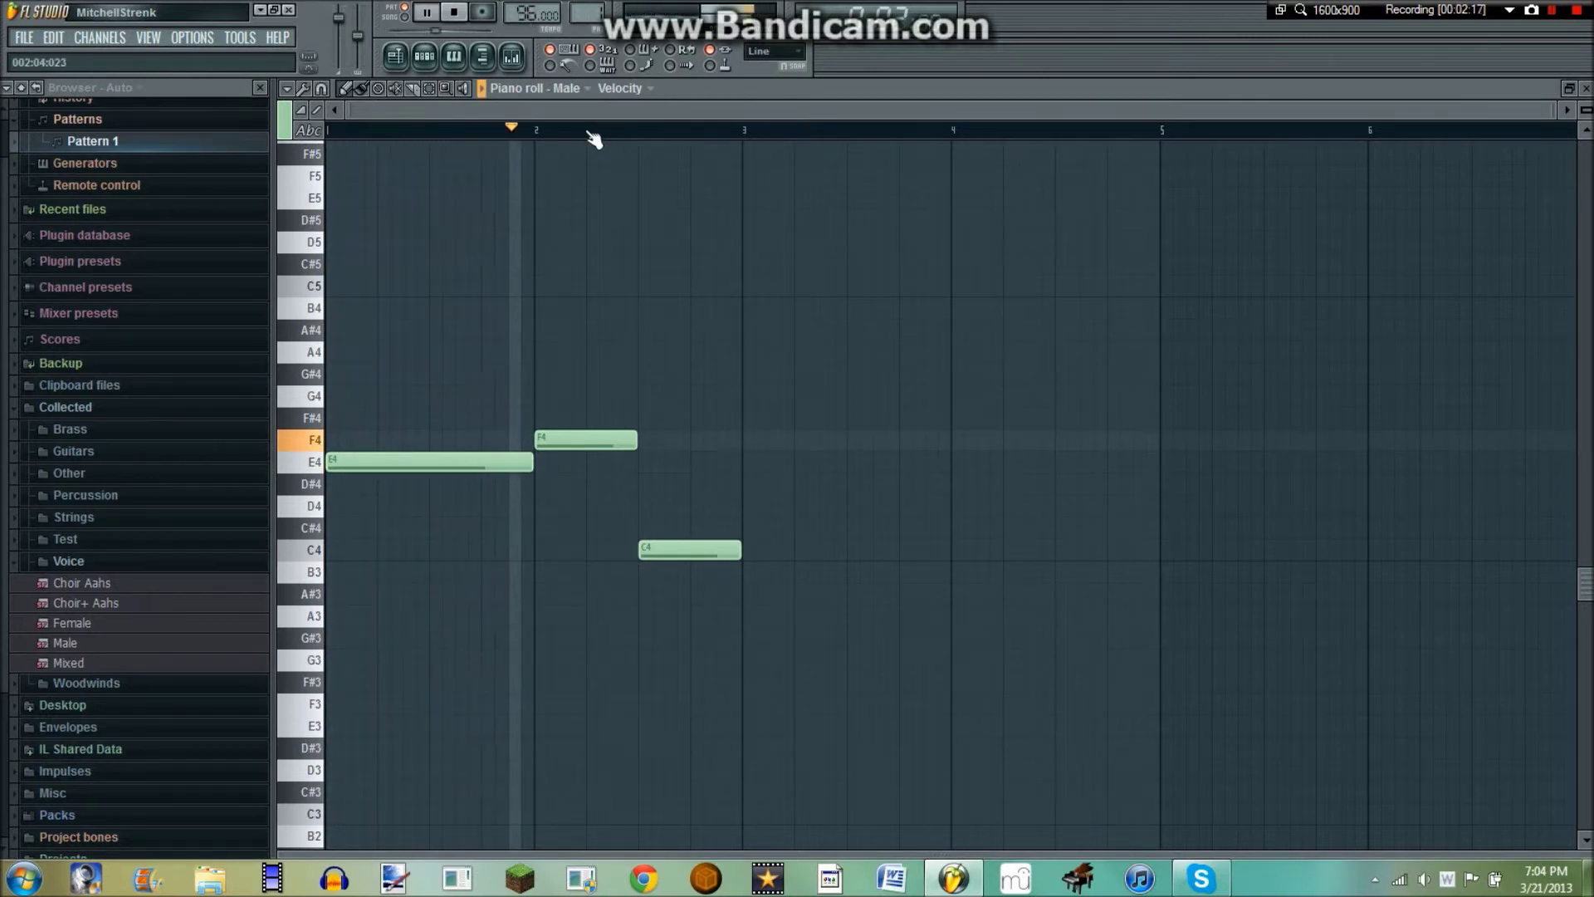
{"action": "key", "text": "space"}
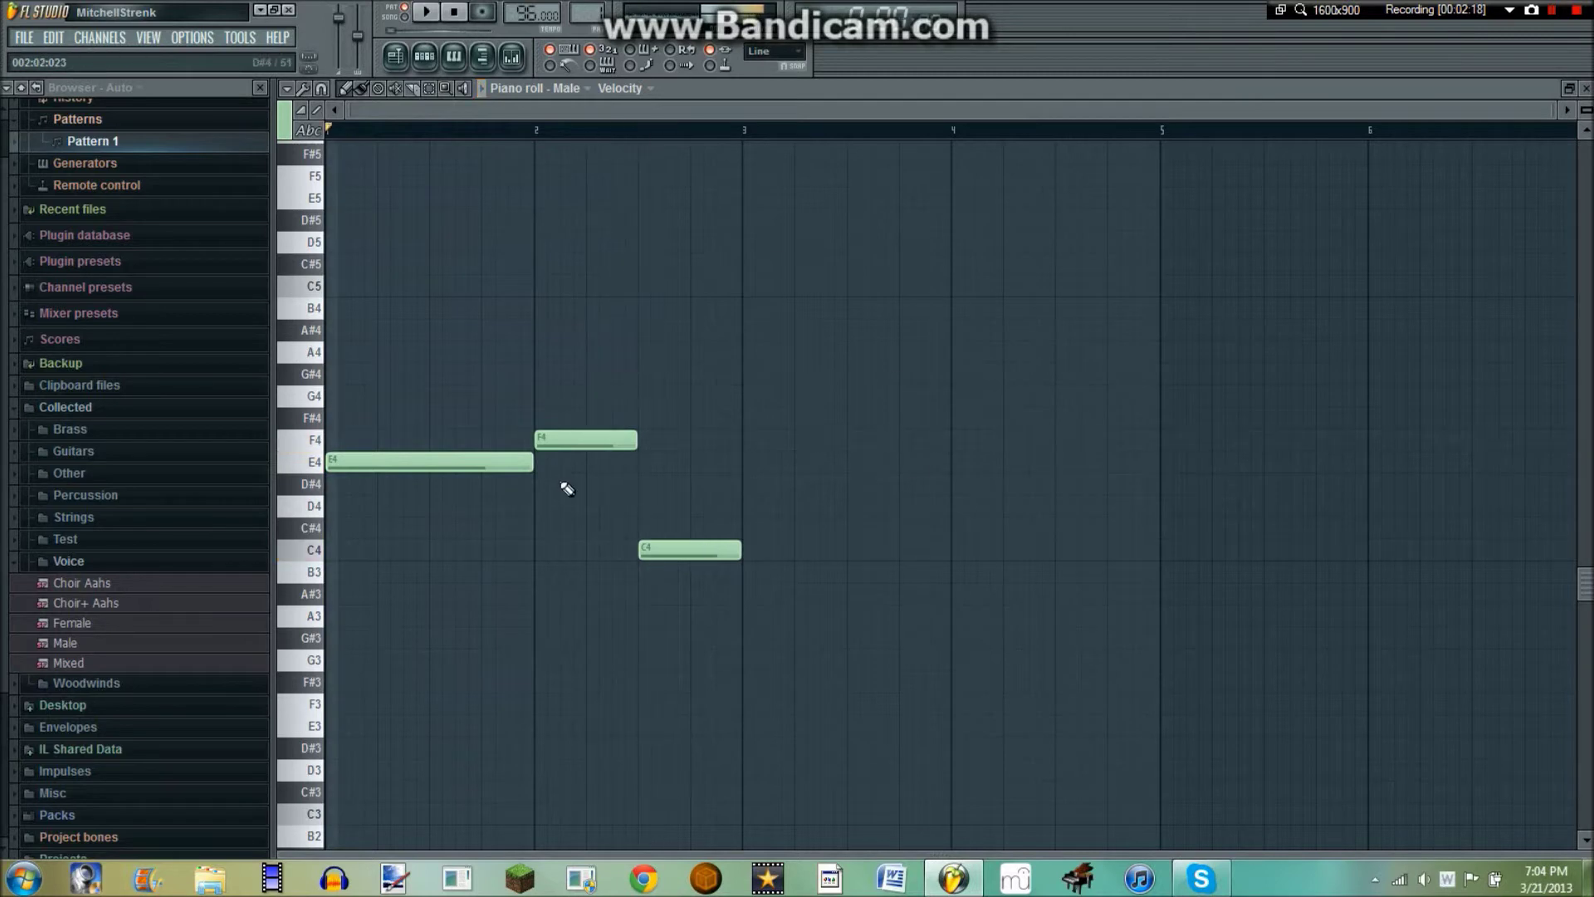
- Repeat the phrase with a one-bar E4 note in bar 3 and half-bar F4 and C4 notes in bar 4
{"action": "left_click", "coordinate": [747, 462]}
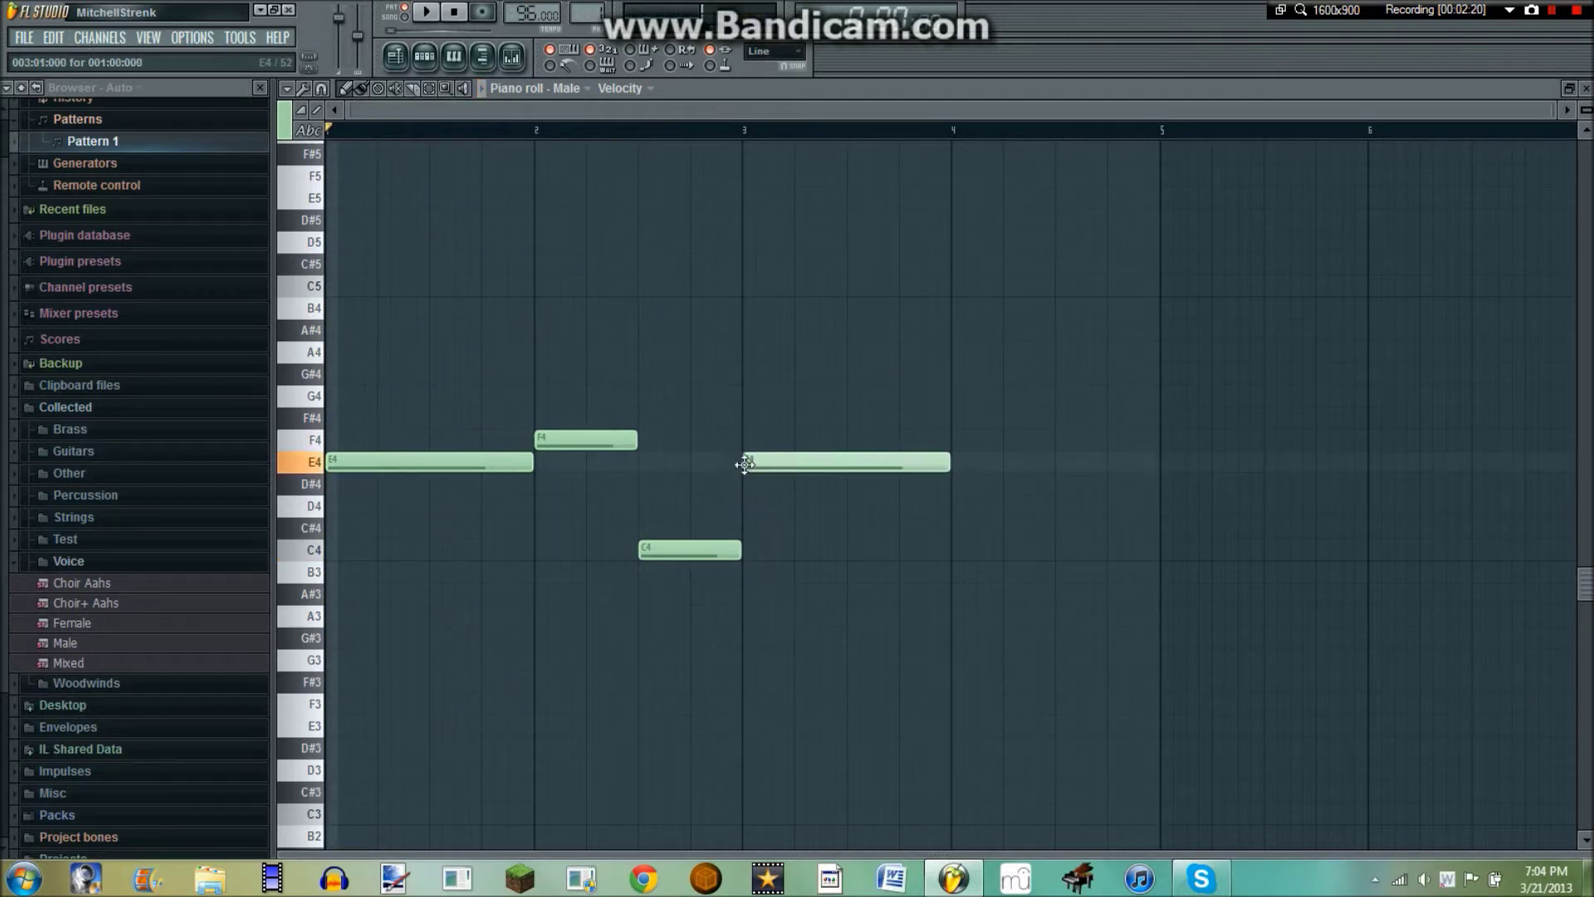
{"action": "mouse_move", "coordinate": [989, 441]}
{"action": "left_mouse_down"}
{"action": "mouse_move", "coordinate": [932, 434]}
{"action": "mouse_move", "coordinate": [959, 436]}
{"action": "left_mouse_up"}
{"action": "left_click", "coordinate": [1066, 554]}
{"action": "left_click_drag", "start_coordinate": [1064, 559], "coordinate": [1047, 555]}
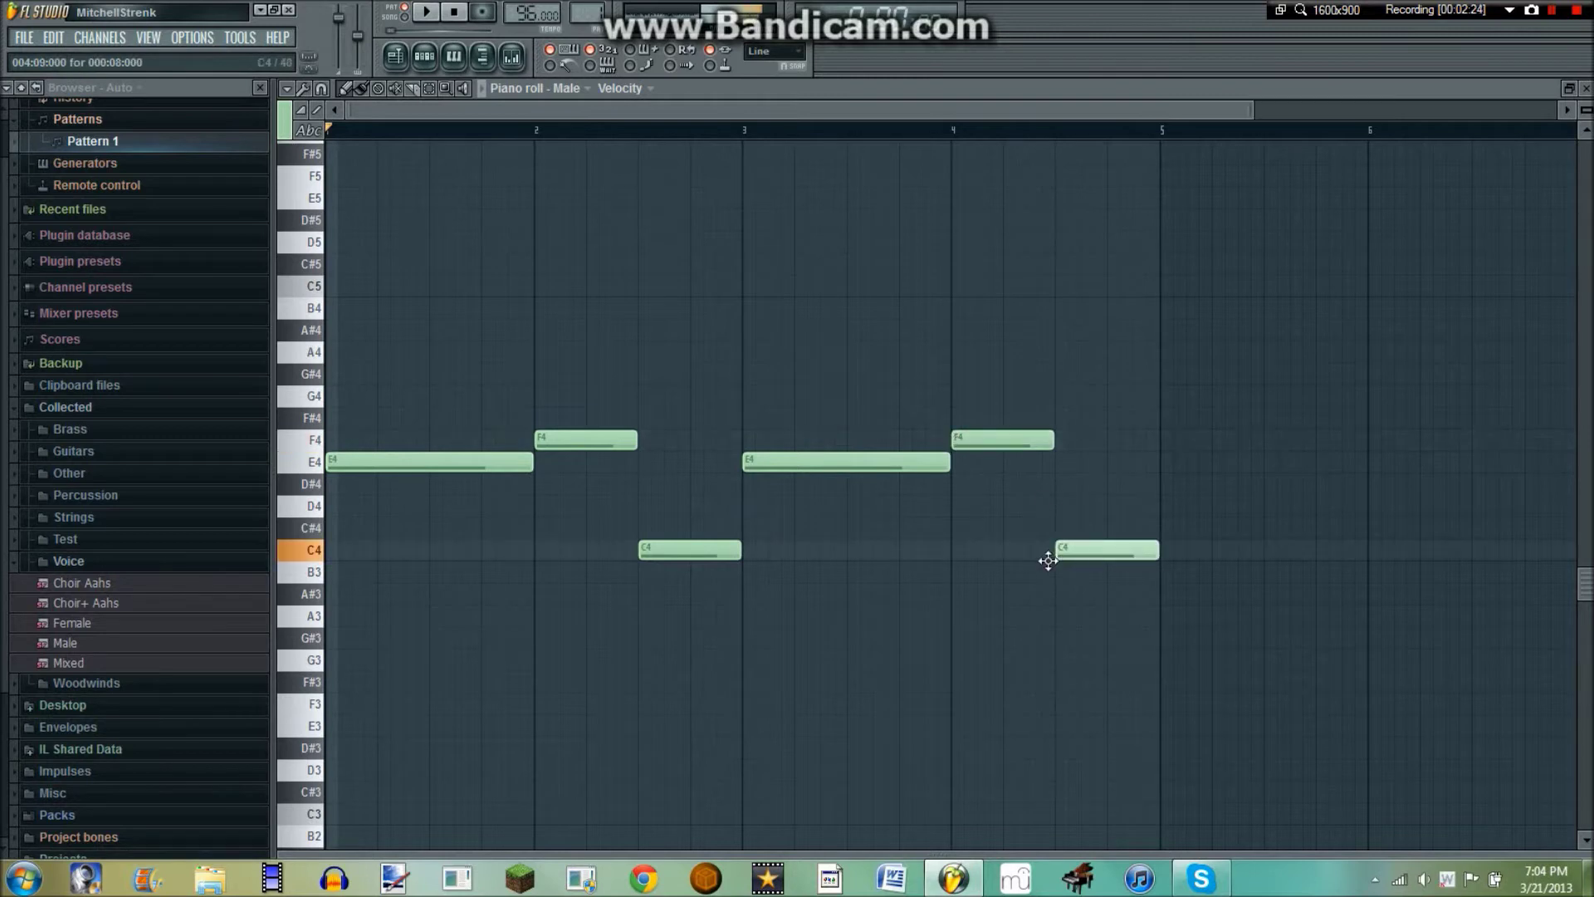
- Add a one-bar G#3 note in bar 5 and a one-bar D#4 note in bar 6
{"action": "left_click", "coordinate": [1160, 636]}
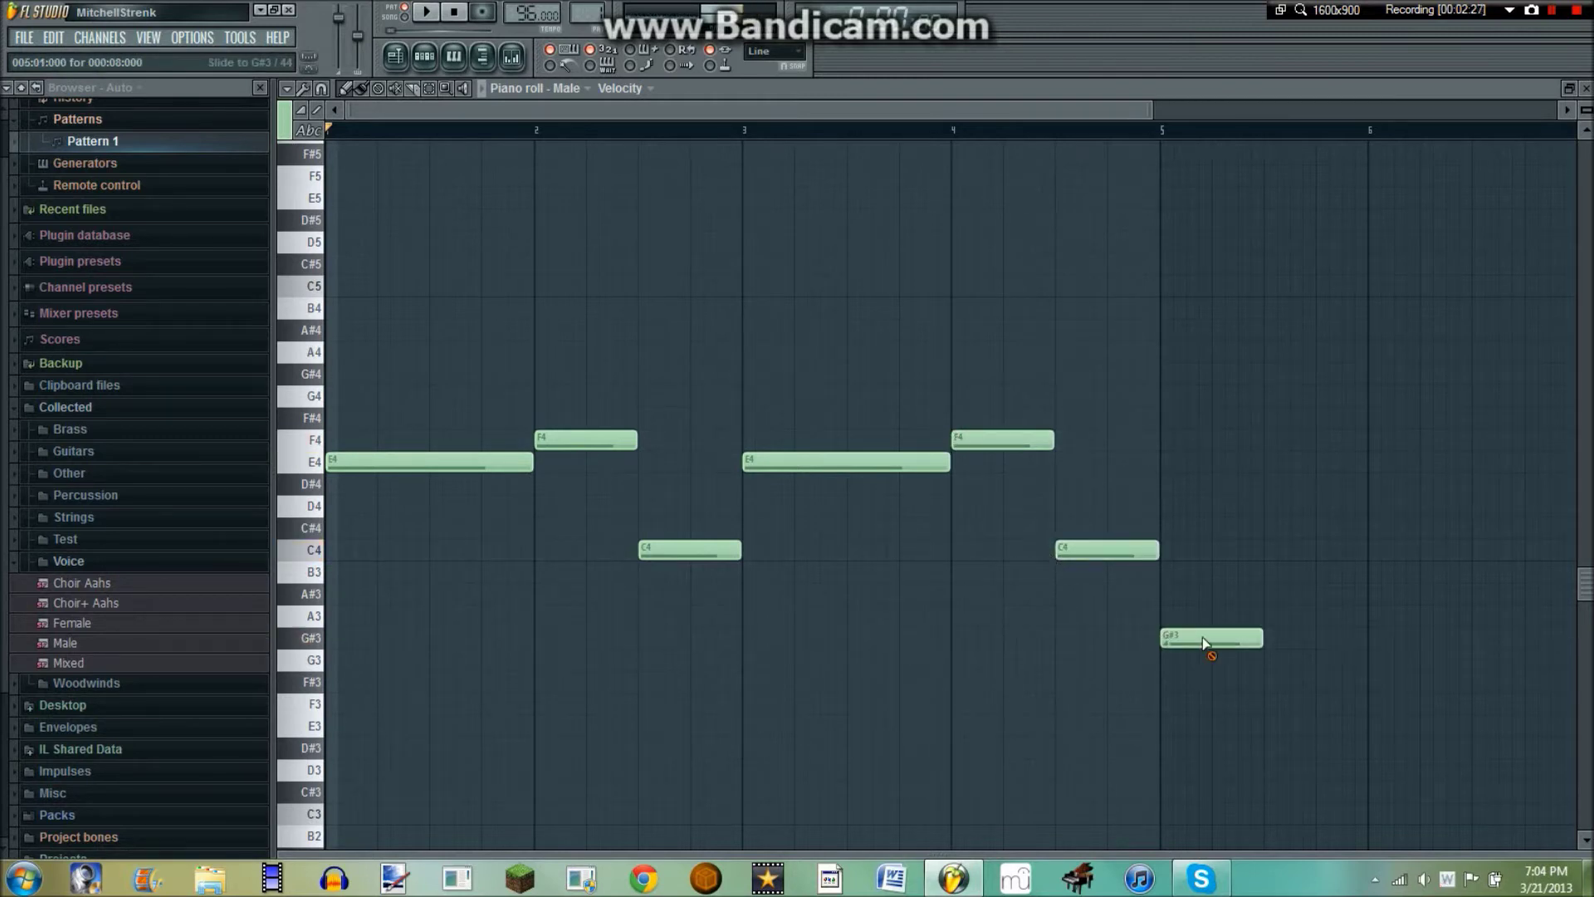
{"action": "left_click_drag", "start_coordinate": [1260, 636], "coordinate": [1360, 489]}
{"action": "scroll", "coordinate": [1415, 139], "scroll_direction": "down", "scroll_amount": 1}
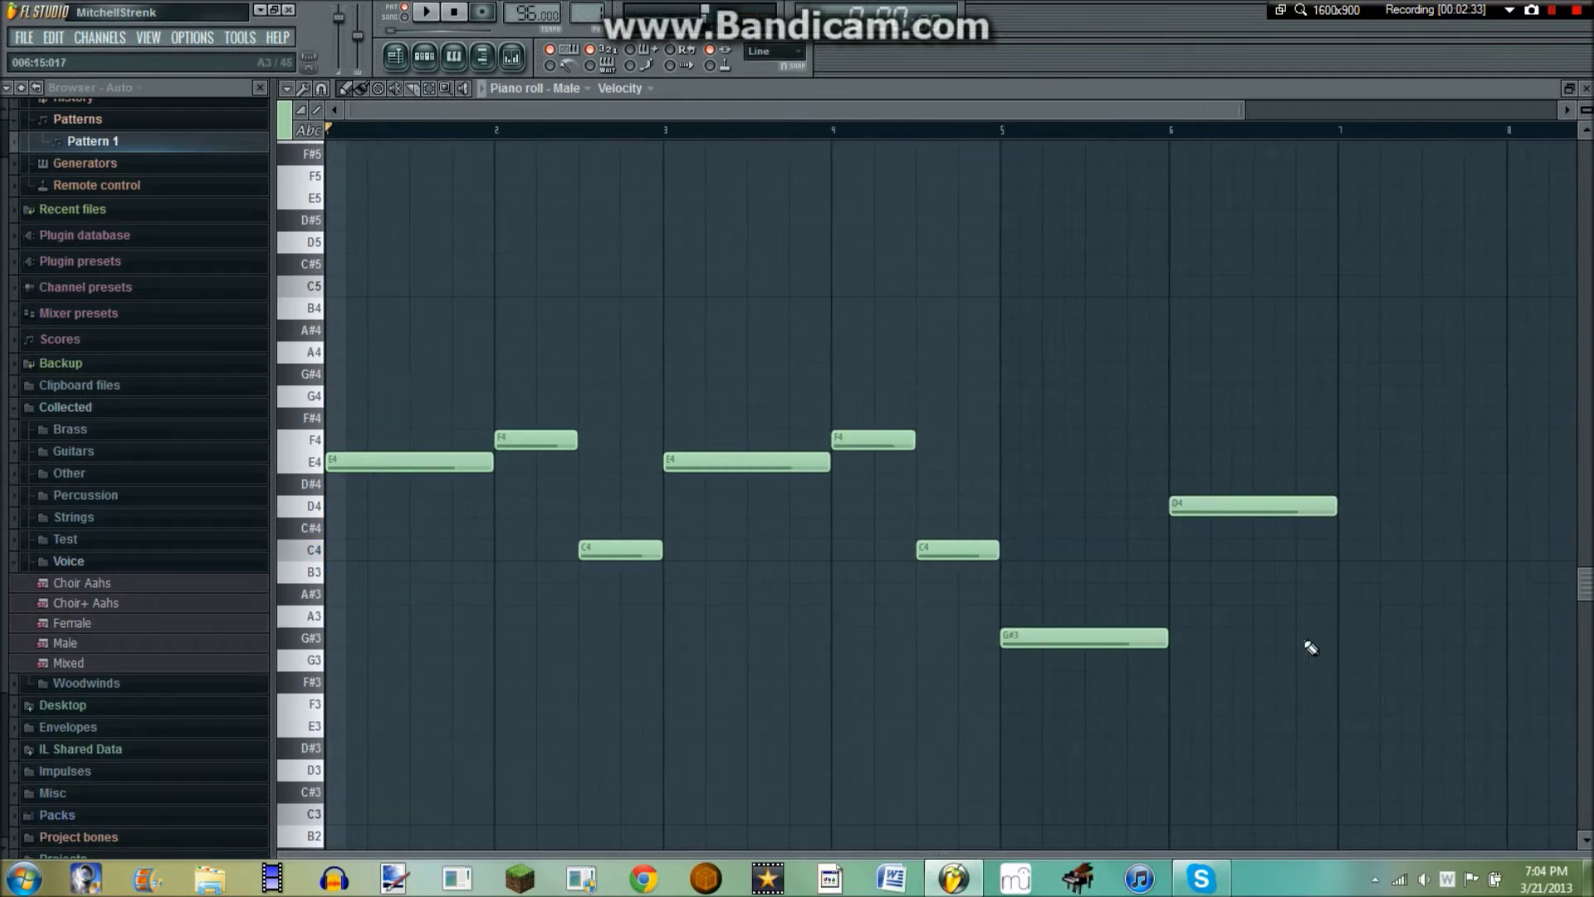
{"action": "left_click_drag", "start_coordinate": [1238, 507], "coordinate": [1240, 486]}
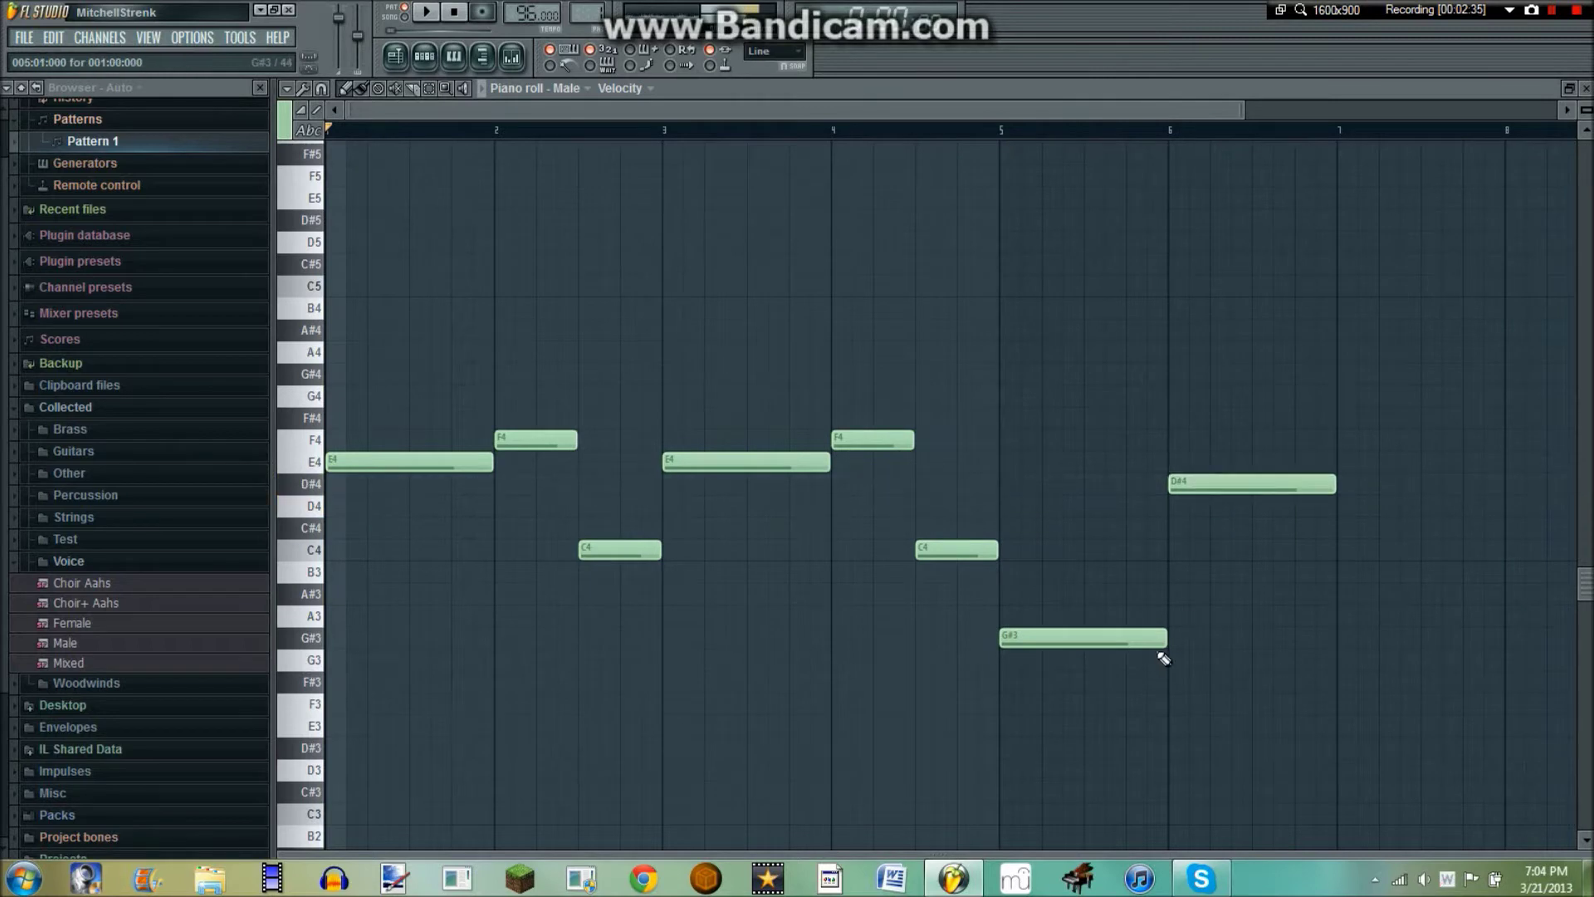
- Play back the extended melody from the start into bar 5 and stop it
{"action": "key", "text": "space"}
{"action": "left_click_drag", "start_coordinate": [1171, 134], "coordinate": [66, 177]}
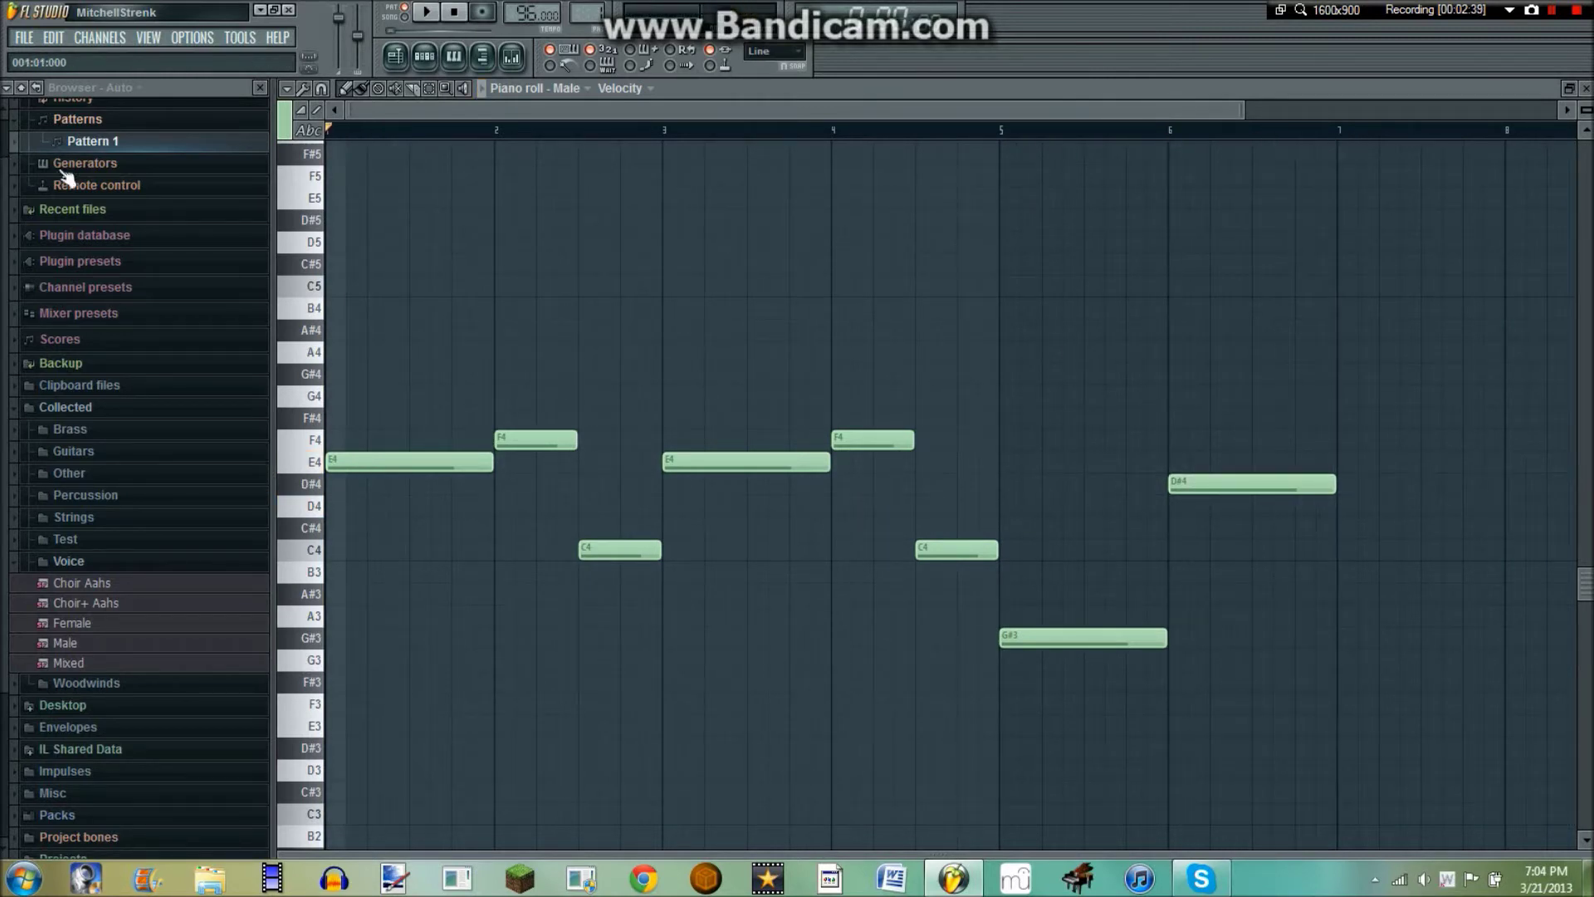
{"action": "scroll", "coordinate": [1171, 131], "scroll_direction": "down", "scroll_amount": 2}
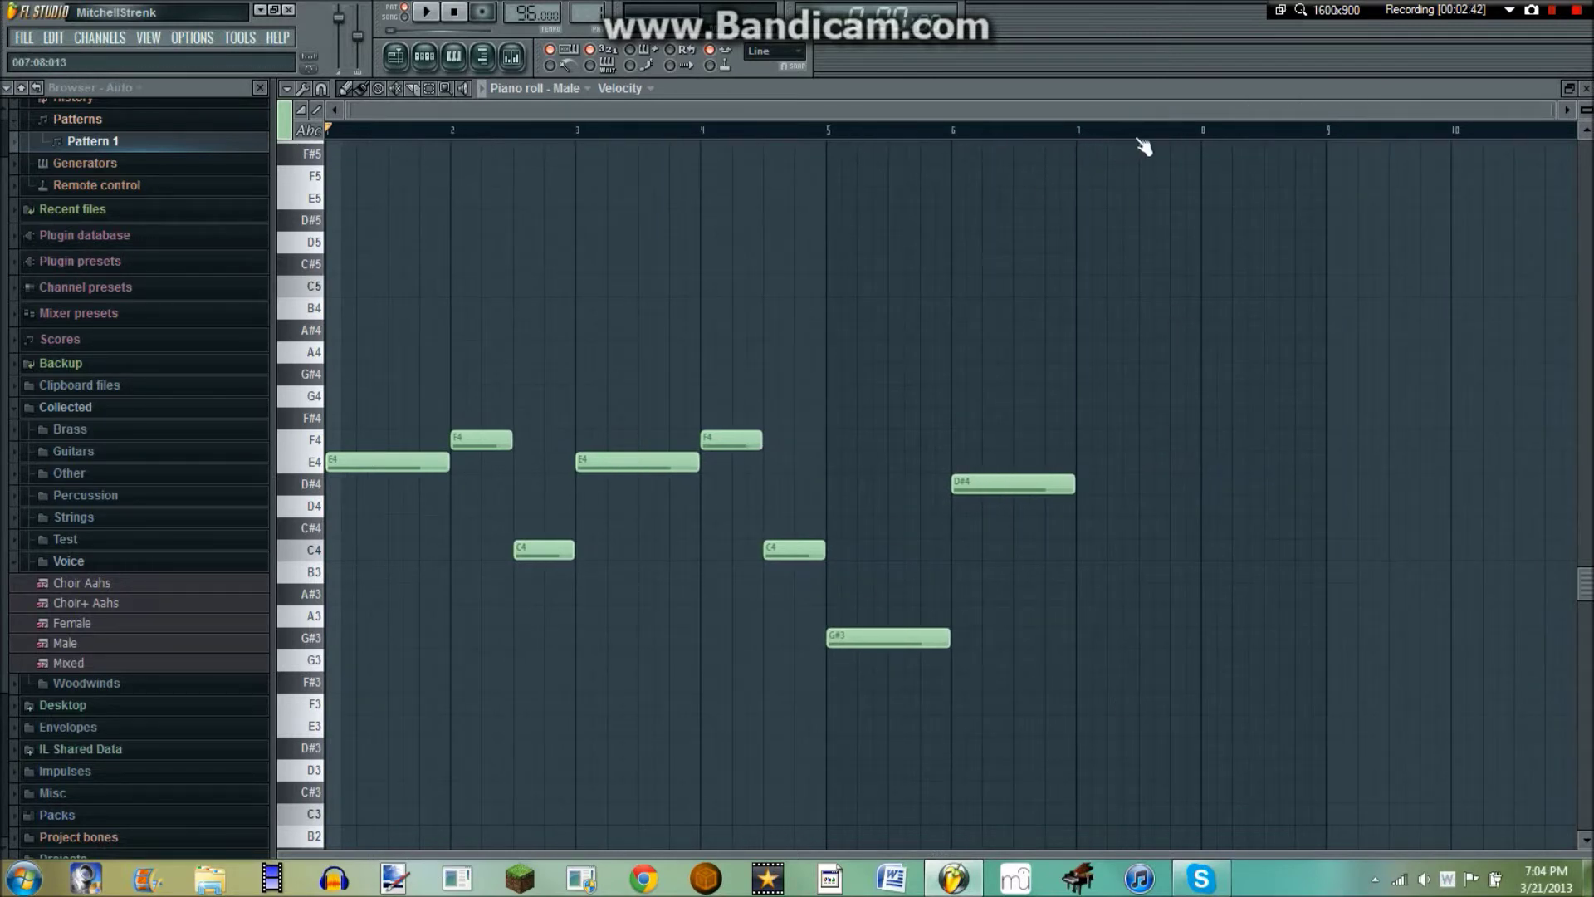
{"action": "left_click_drag", "start_coordinate": [1466, 107], "coordinate": [1593, 108]}
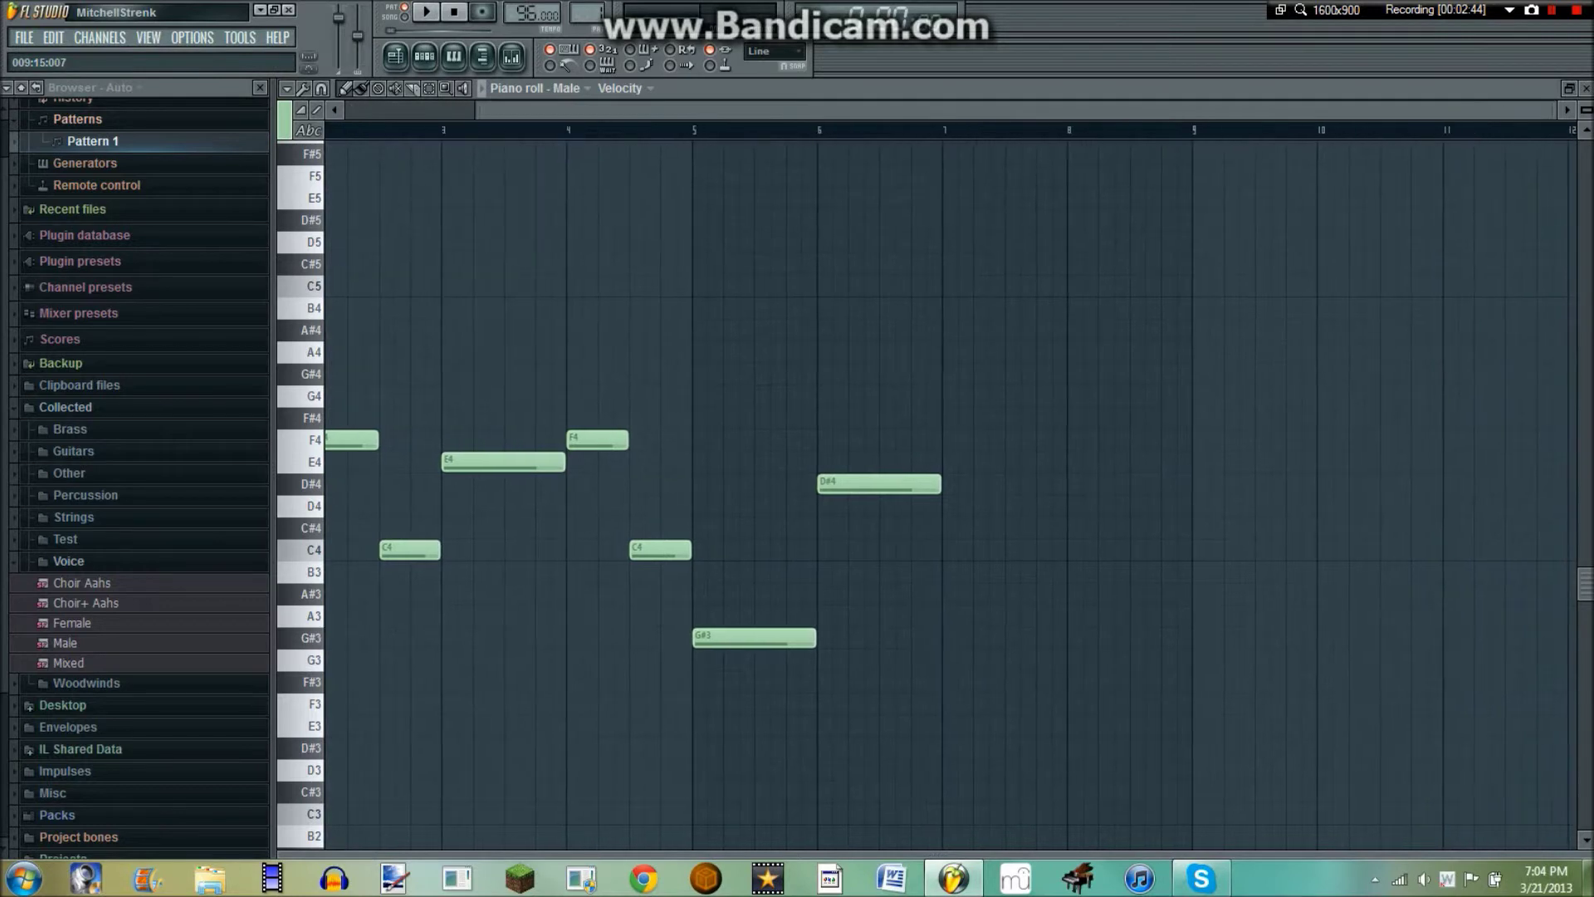
{"action": "scroll", "coordinate": [1546, 120], "scroll_direction": "left", "scroll_amount": 2}
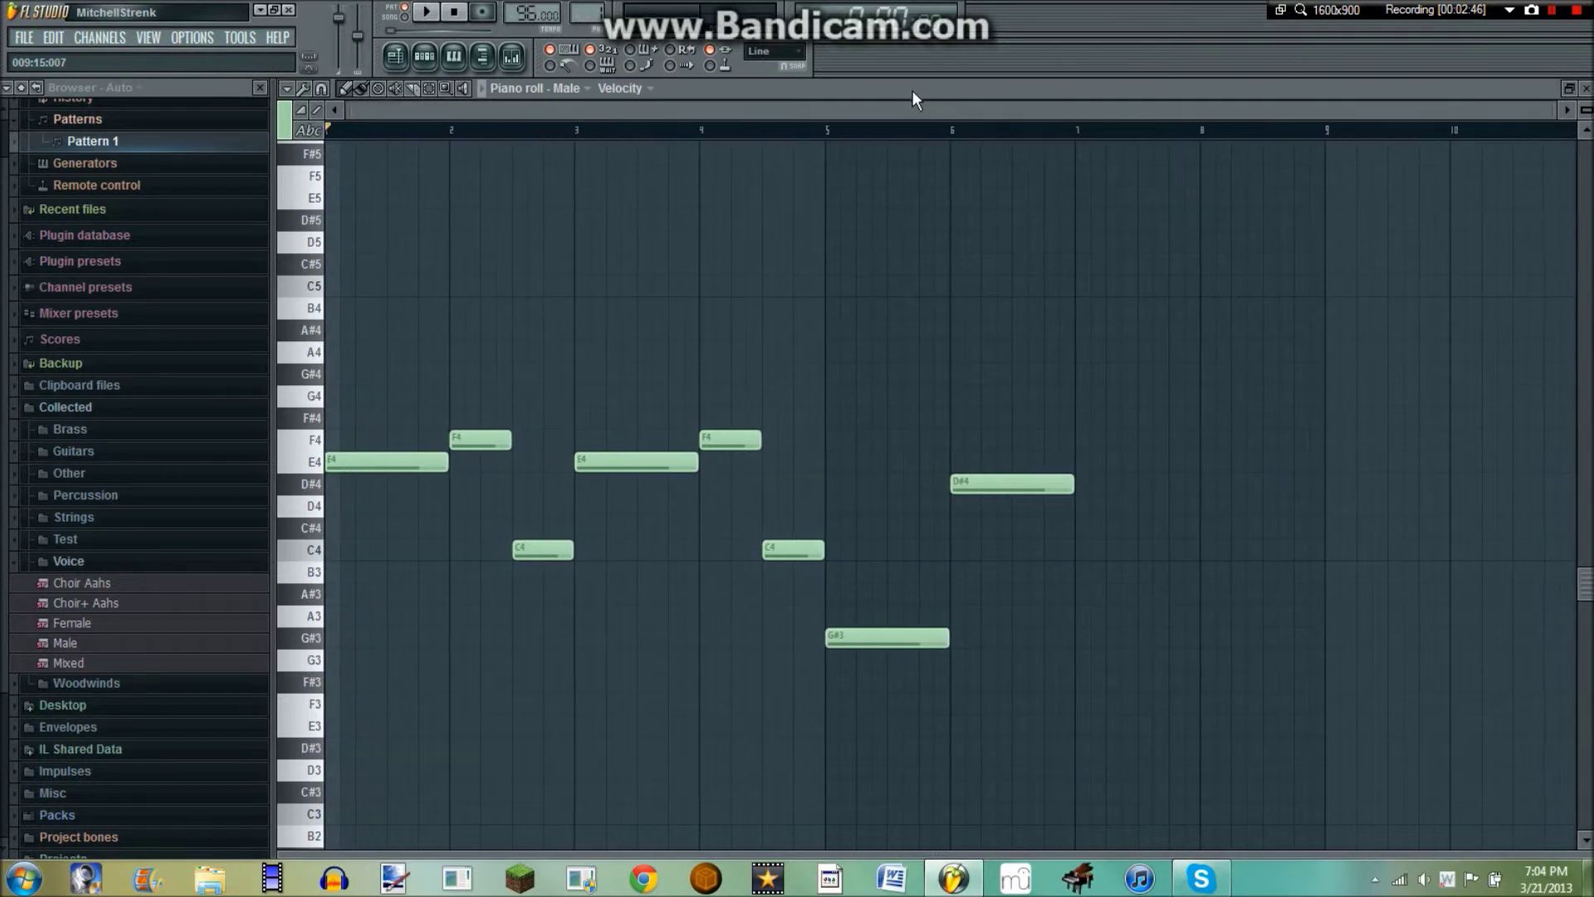
{"action": "left_click", "coordinate": [1568, 109]}
{"action": "left_click_drag", "start_coordinate": [1452, 114], "coordinate": [2, 251]}
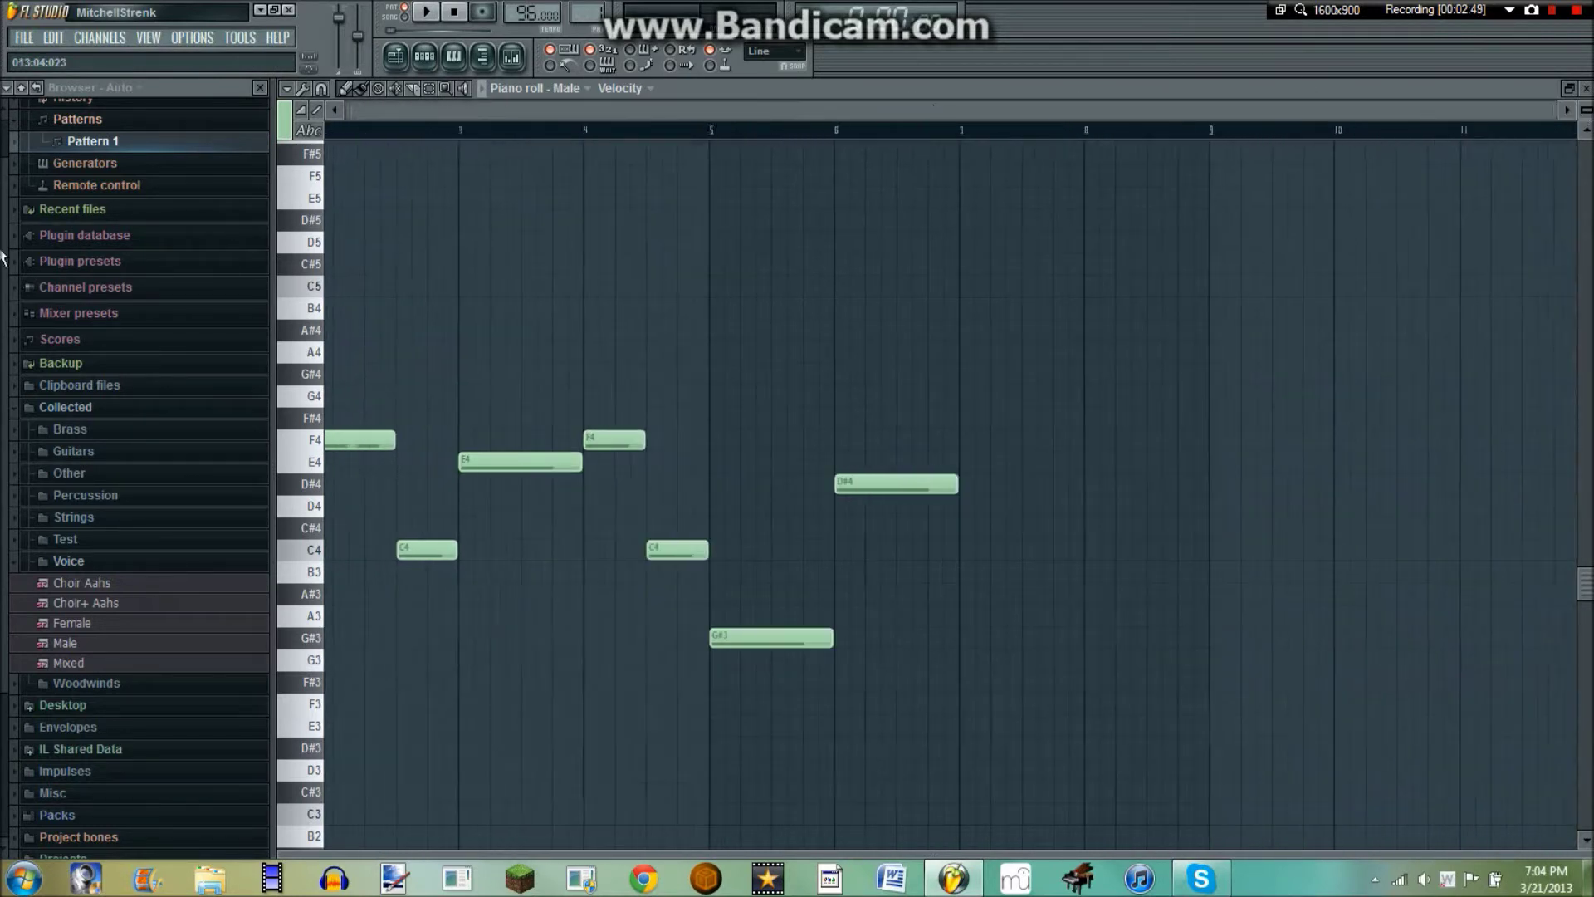
{"action": "key", "text": "space"}
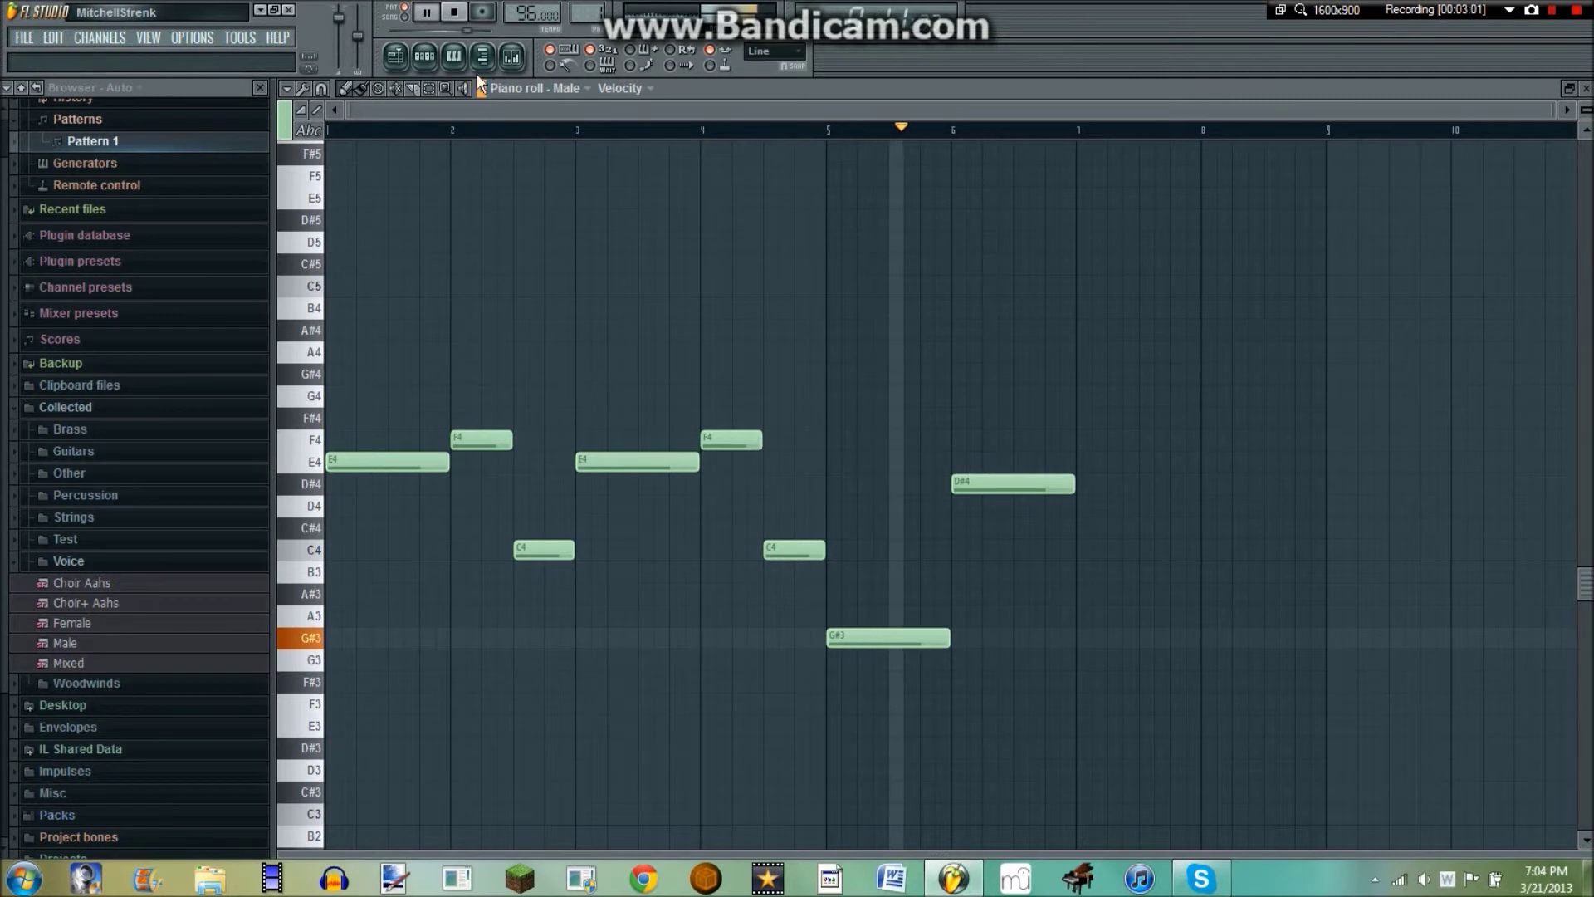
{"action": "key", "text": "space"}
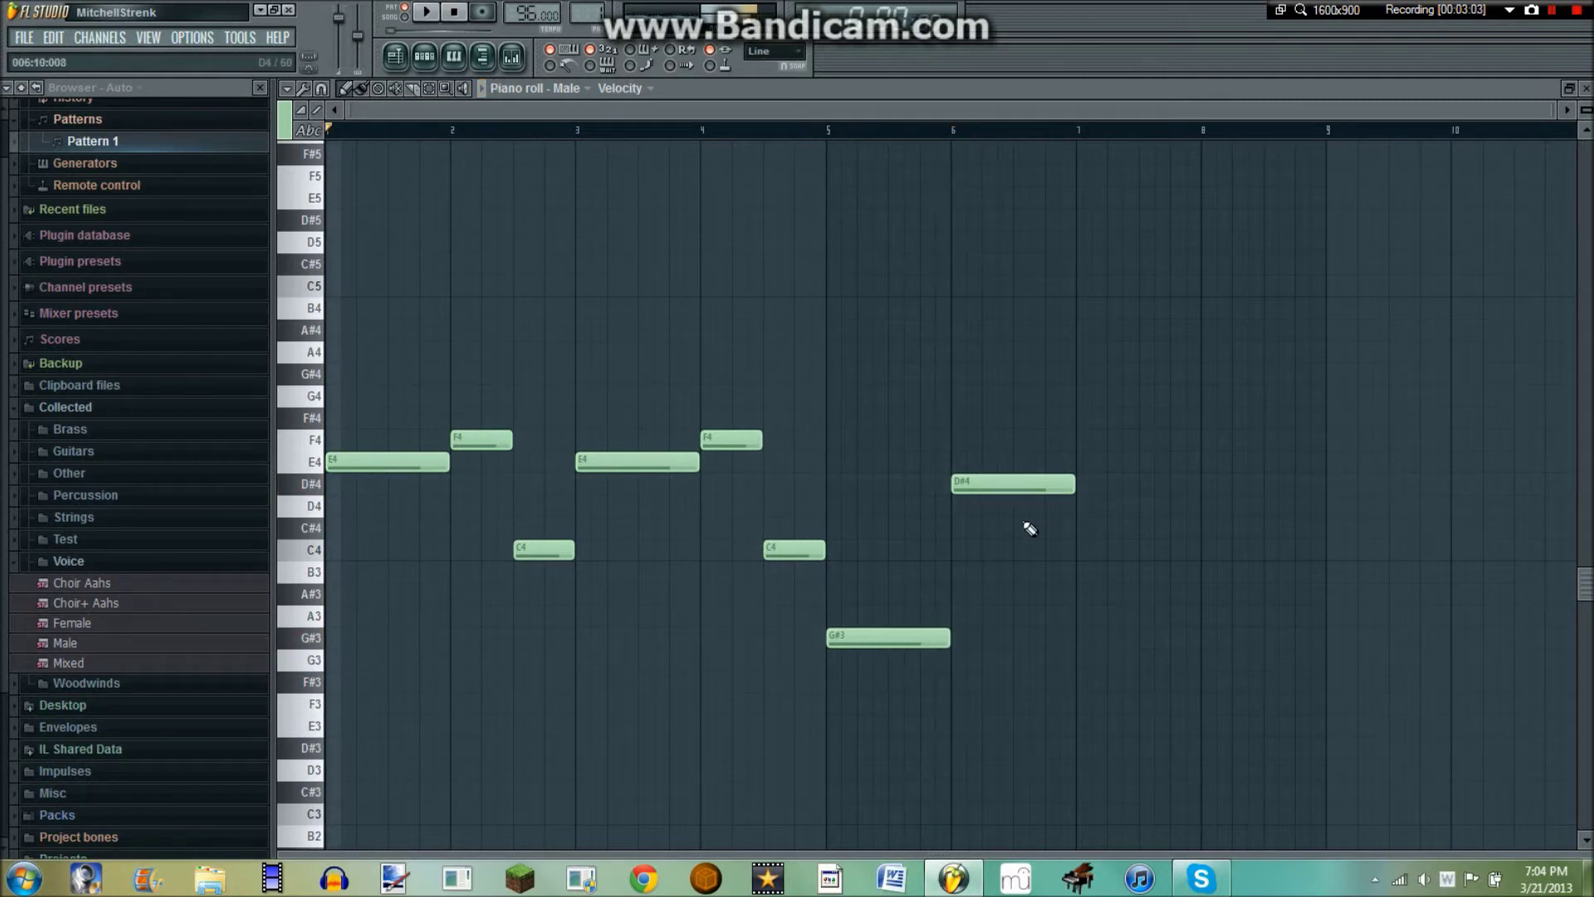
- Delete the D#4 note in bar 6, stretch G#3 to two bars and draw a two-bar D#4 note from bar 7
{"action": "right_click", "coordinate": [1000, 484]}
{"action": "left_click_drag", "start_coordinate": [988, 644], "coordinate": [1078, 658]}
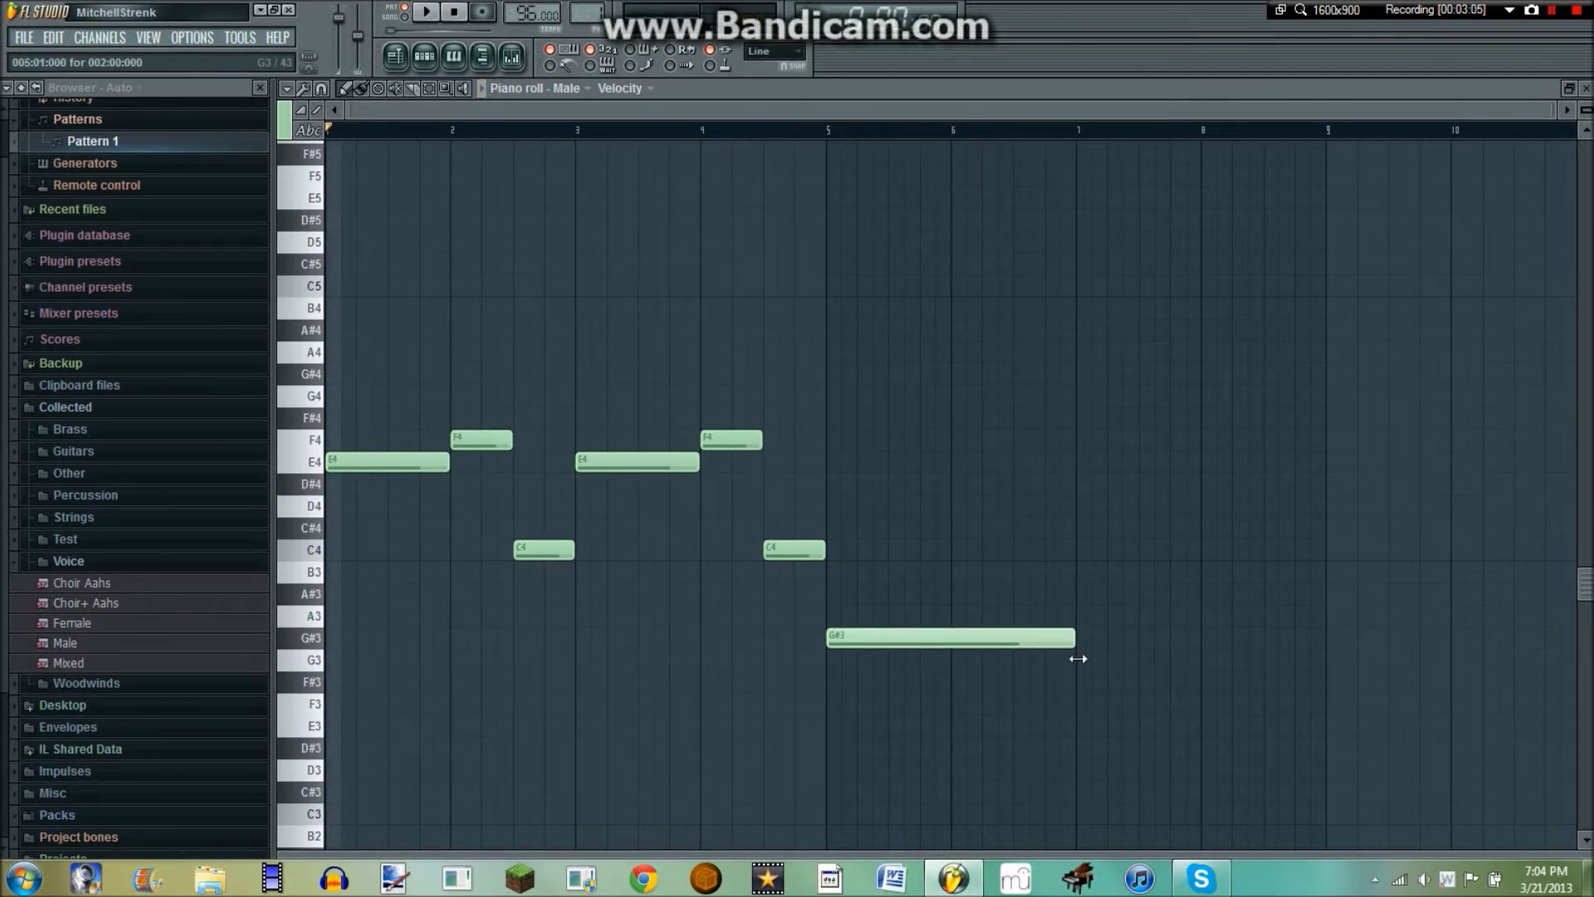
{"action": "left_click", "coordinate": [1072, 481]}
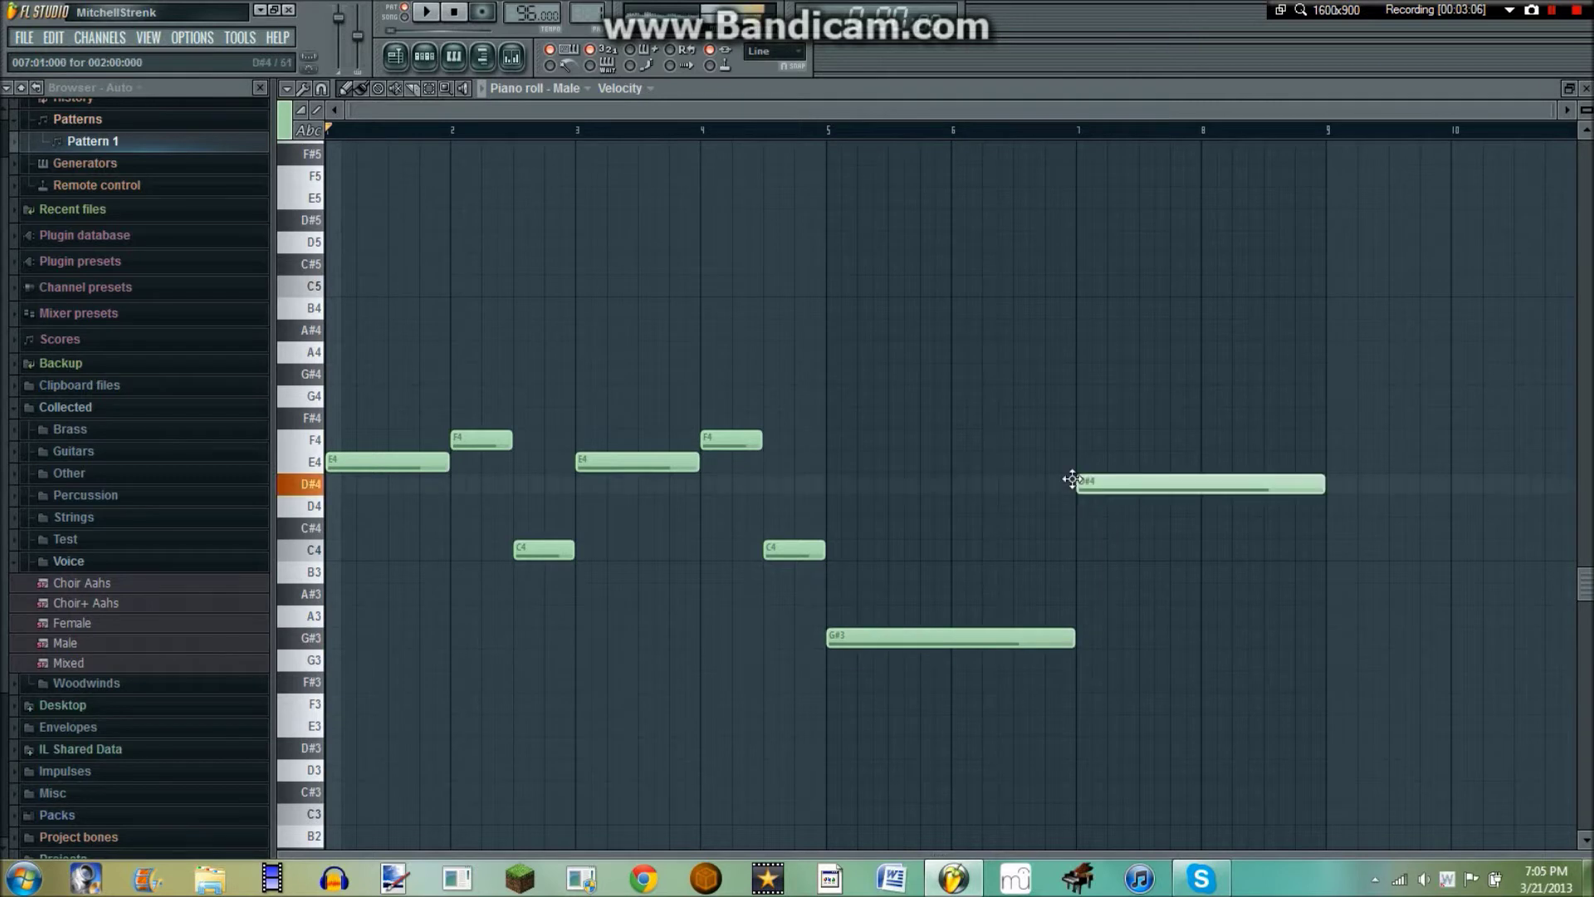
- Continue the melody with a two-bar G#3 note from bar 9 and a two-bar D#4 note from bar 11
{"action": "scroll", "coordinate": [1181, 145], "scroll_direction": "down", "scroll_amount": 5}
{"action": "scroll", "coordinate": [1203, 133], "scroll_direction": "down", "scroll_amount": 1}
{"action": "scroll", "coordinate": [1188, 293], "scroll_direction": "up", "scroll_amount": 2}
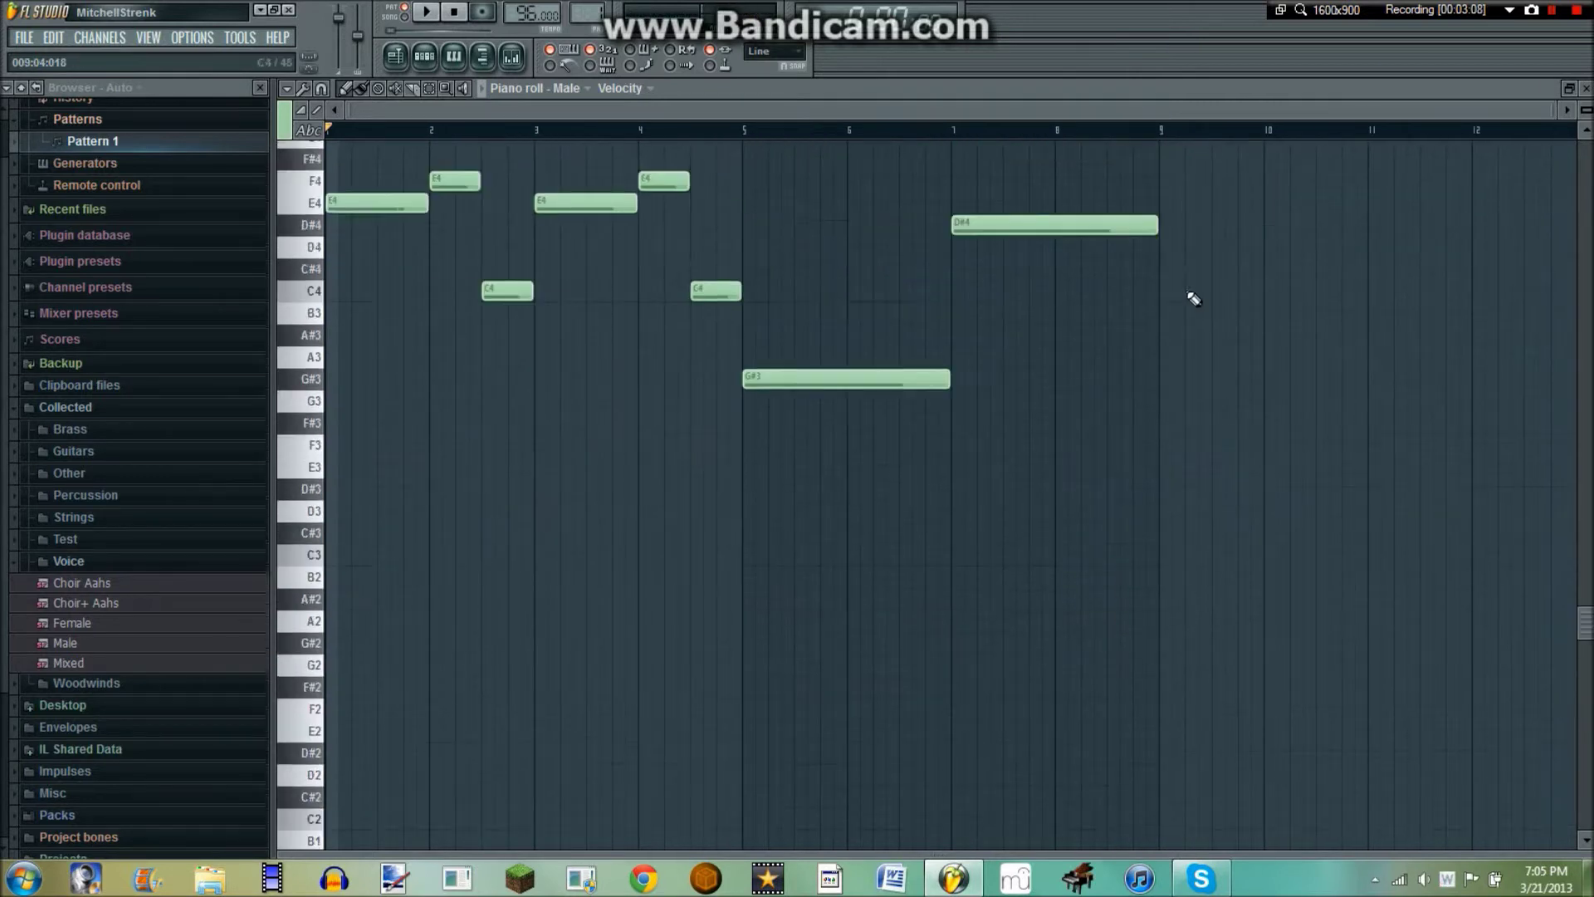
{"action": "scroll", "coordinate": [1193, 299], "scroll_direction": "up", "scroll_amount": 2}
{"action": "left_click", "coordinate": [1161, 498]}
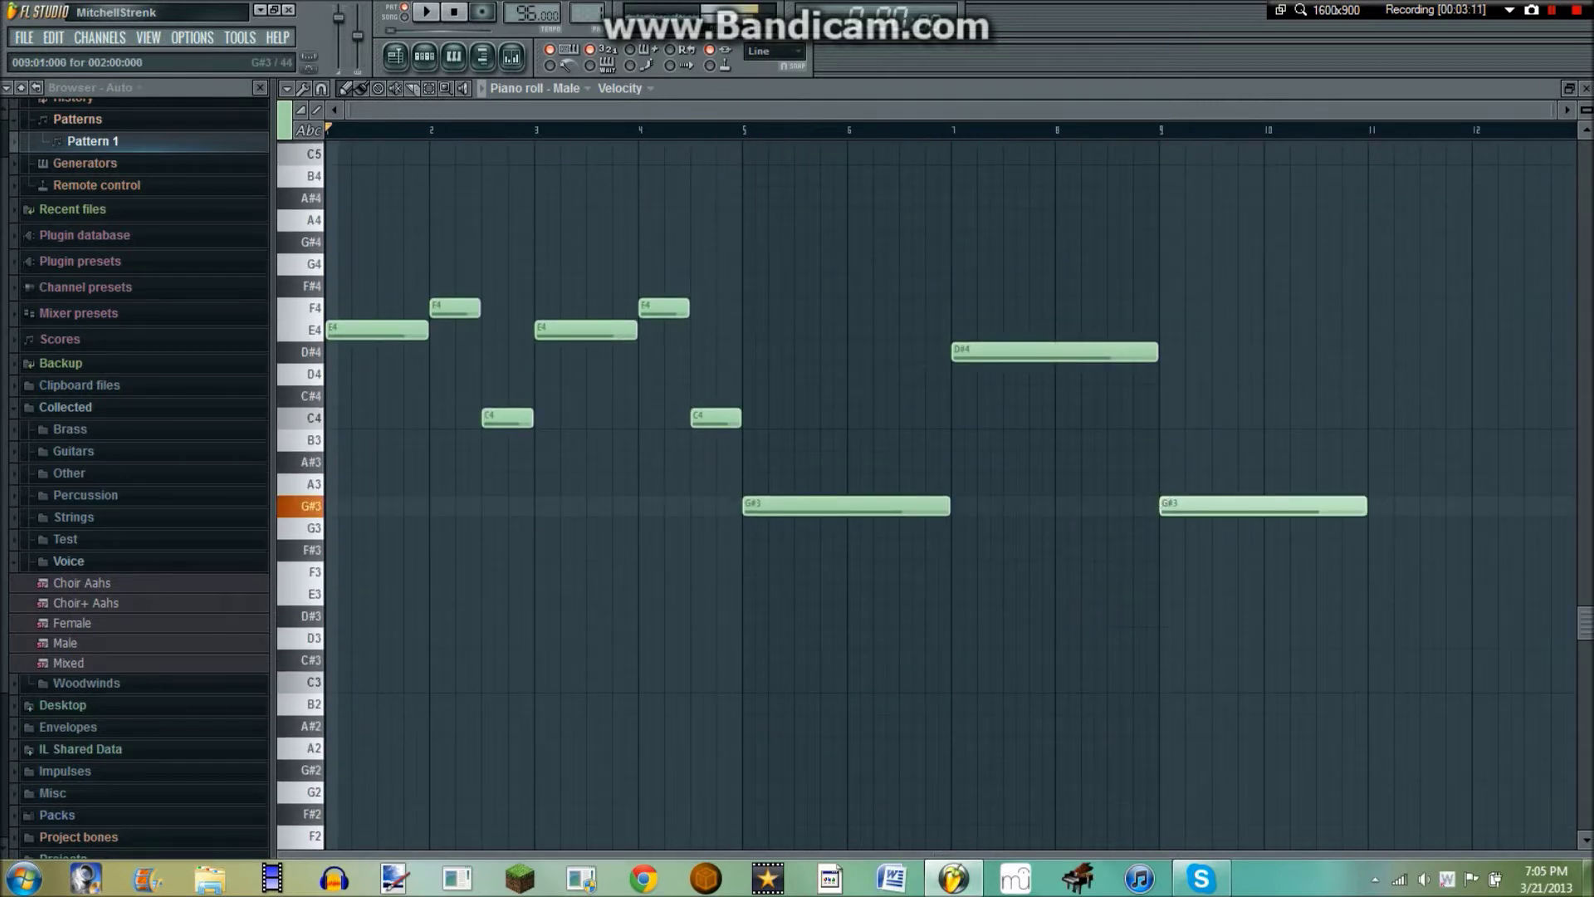
{"action": "left_click", "coordinate": [1371, 350]}
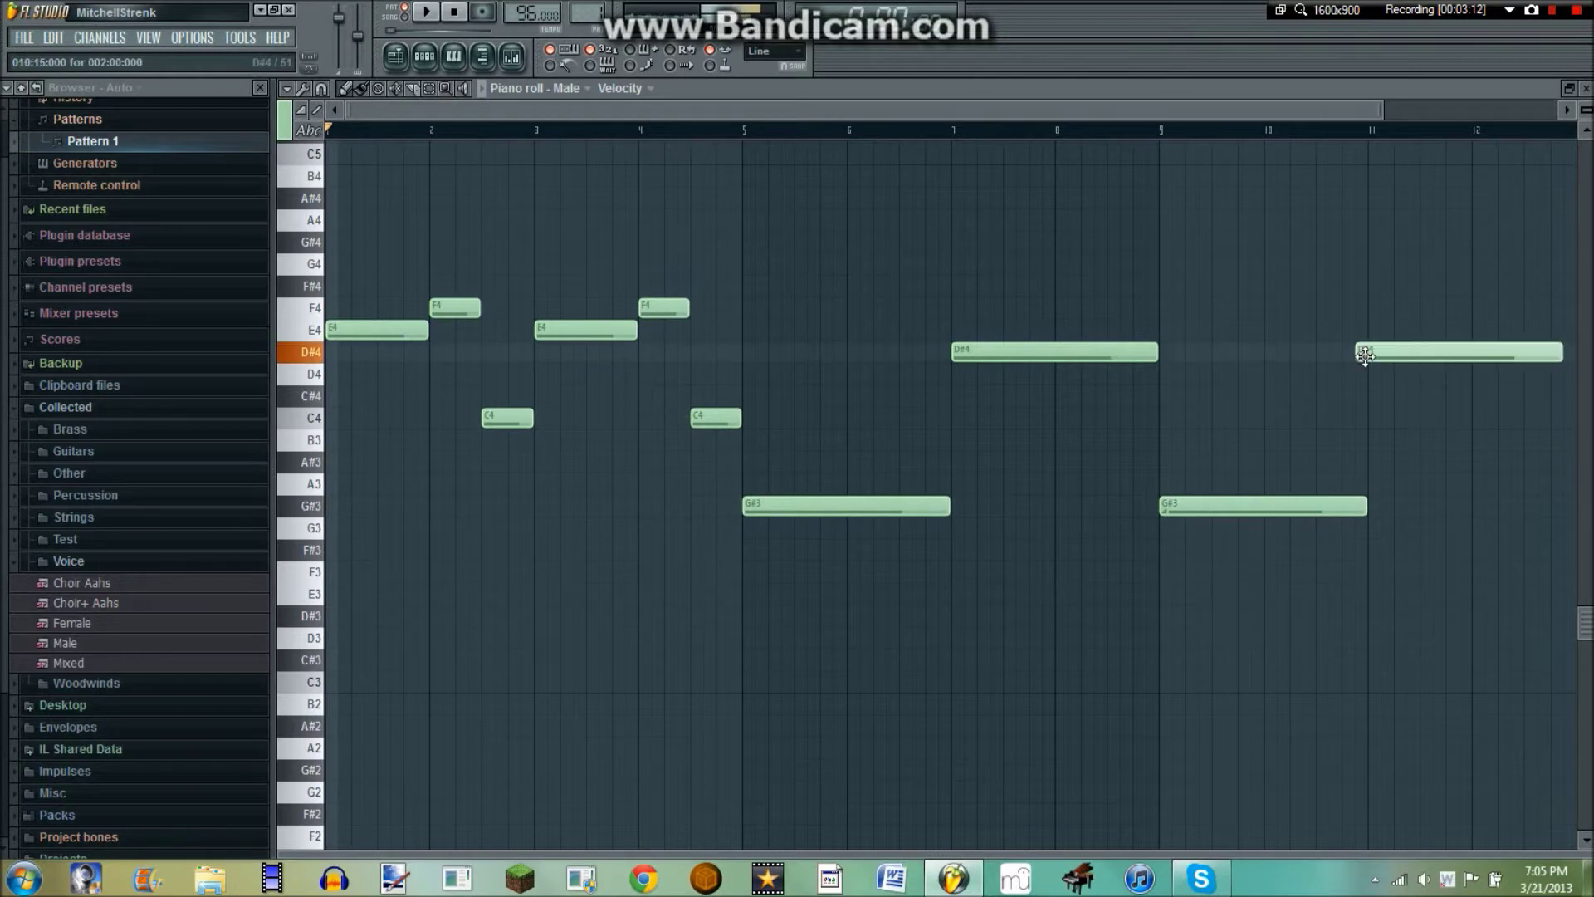
- Copy the Male channel's notes and paste them into the Choir+ Aahs, Choir Aahs and Mixed channels
{"action": "left_click", "coordinate": [462, 61]}
{"action": "right_click", "coordinate": [368, 141]}
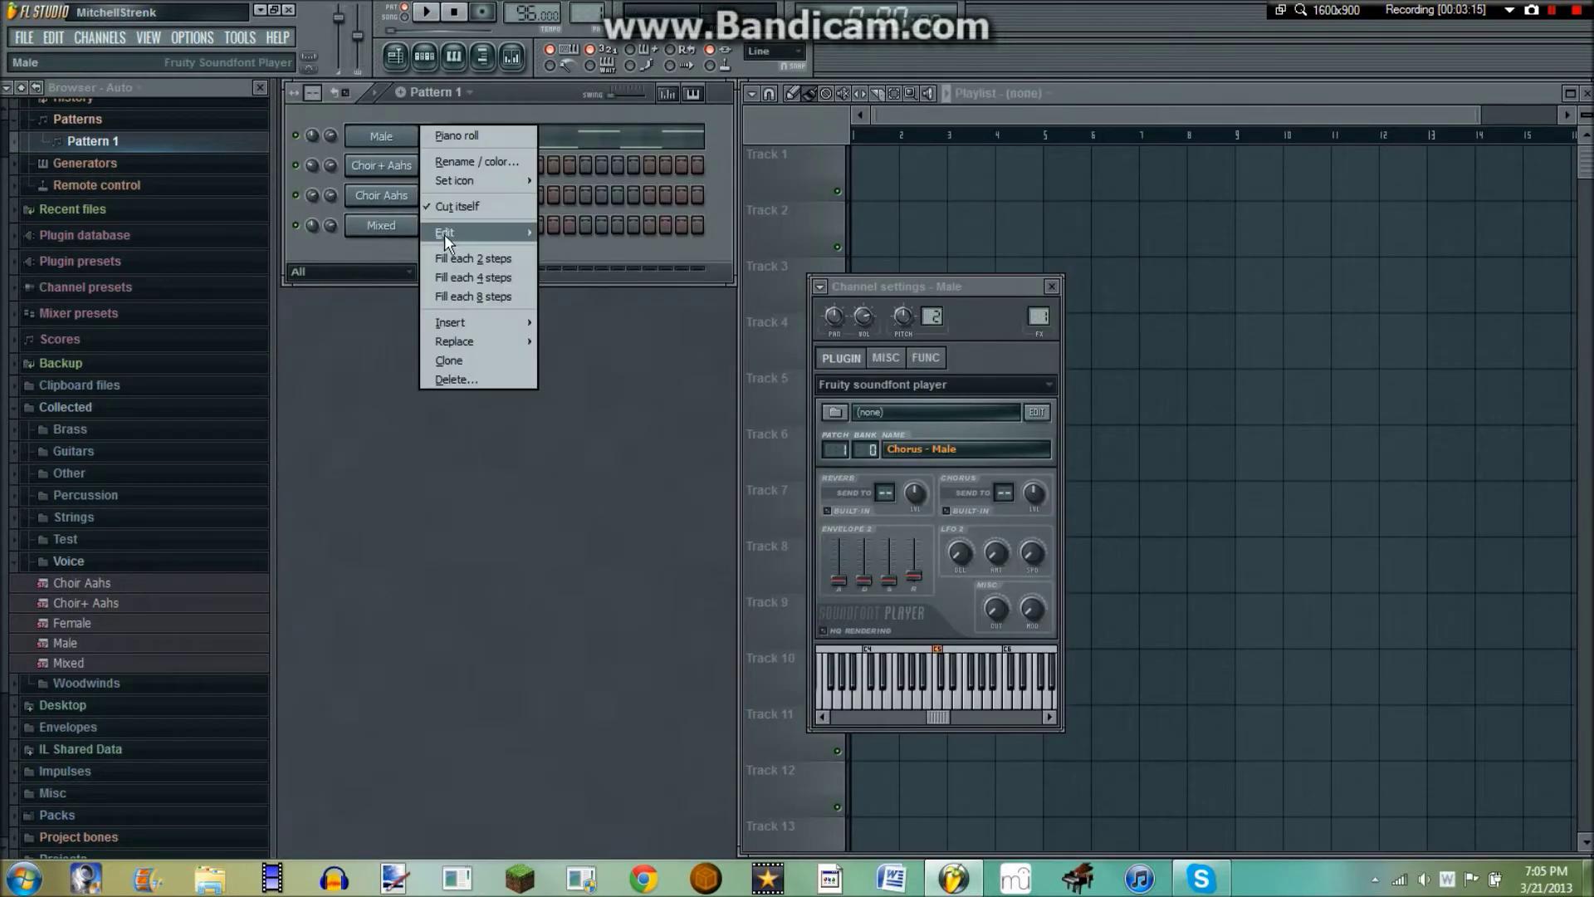
{"action": "right_click", "coordinate": [392, 154]}
{"action": "mouse_move", "coordinate": [511, 263]}
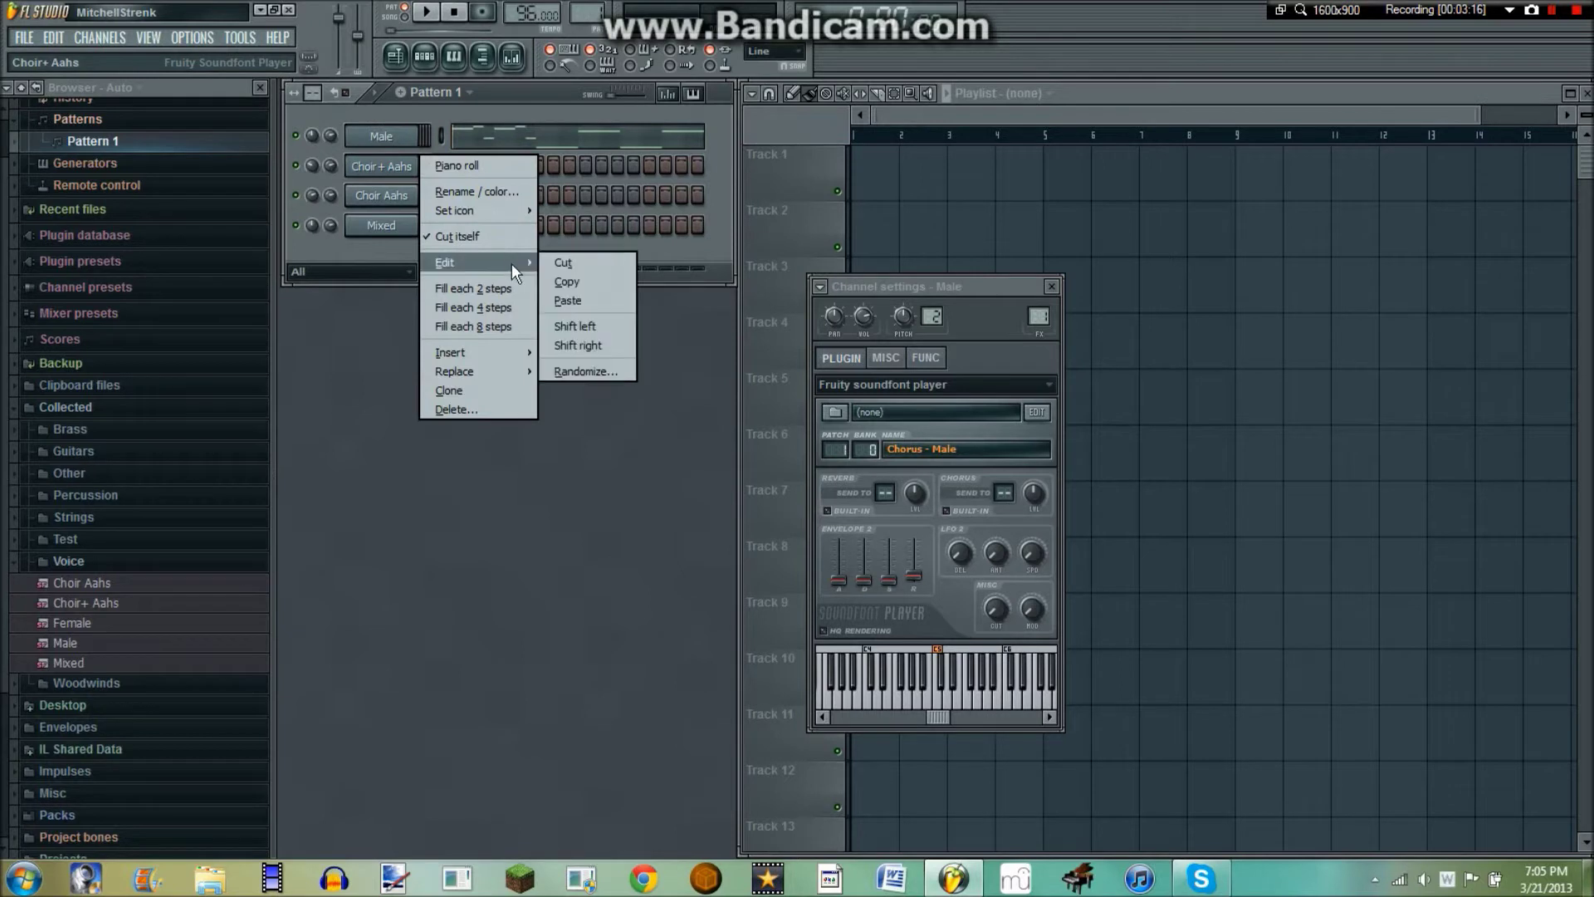
{"action": "left_click", "coordinate": [553, 294]}
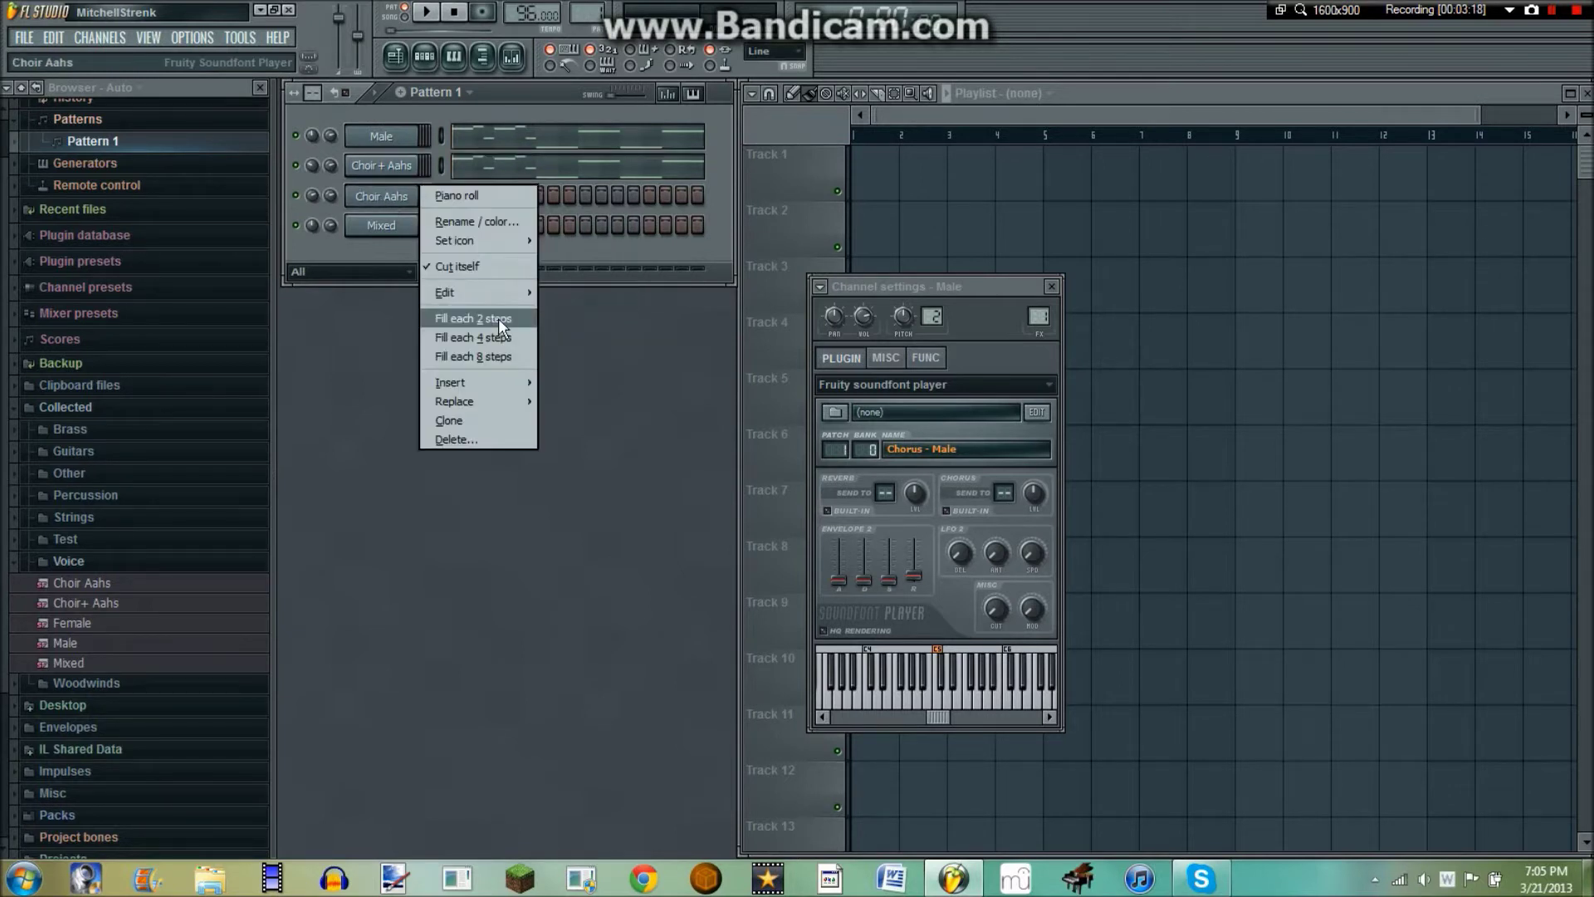
{"action": "mouse_move", "coordinate": [498, 292]}
{"action": "left_click", "coordinate": [569, 332]}
{"action": "right_click", "coordinate": [391, 226]}
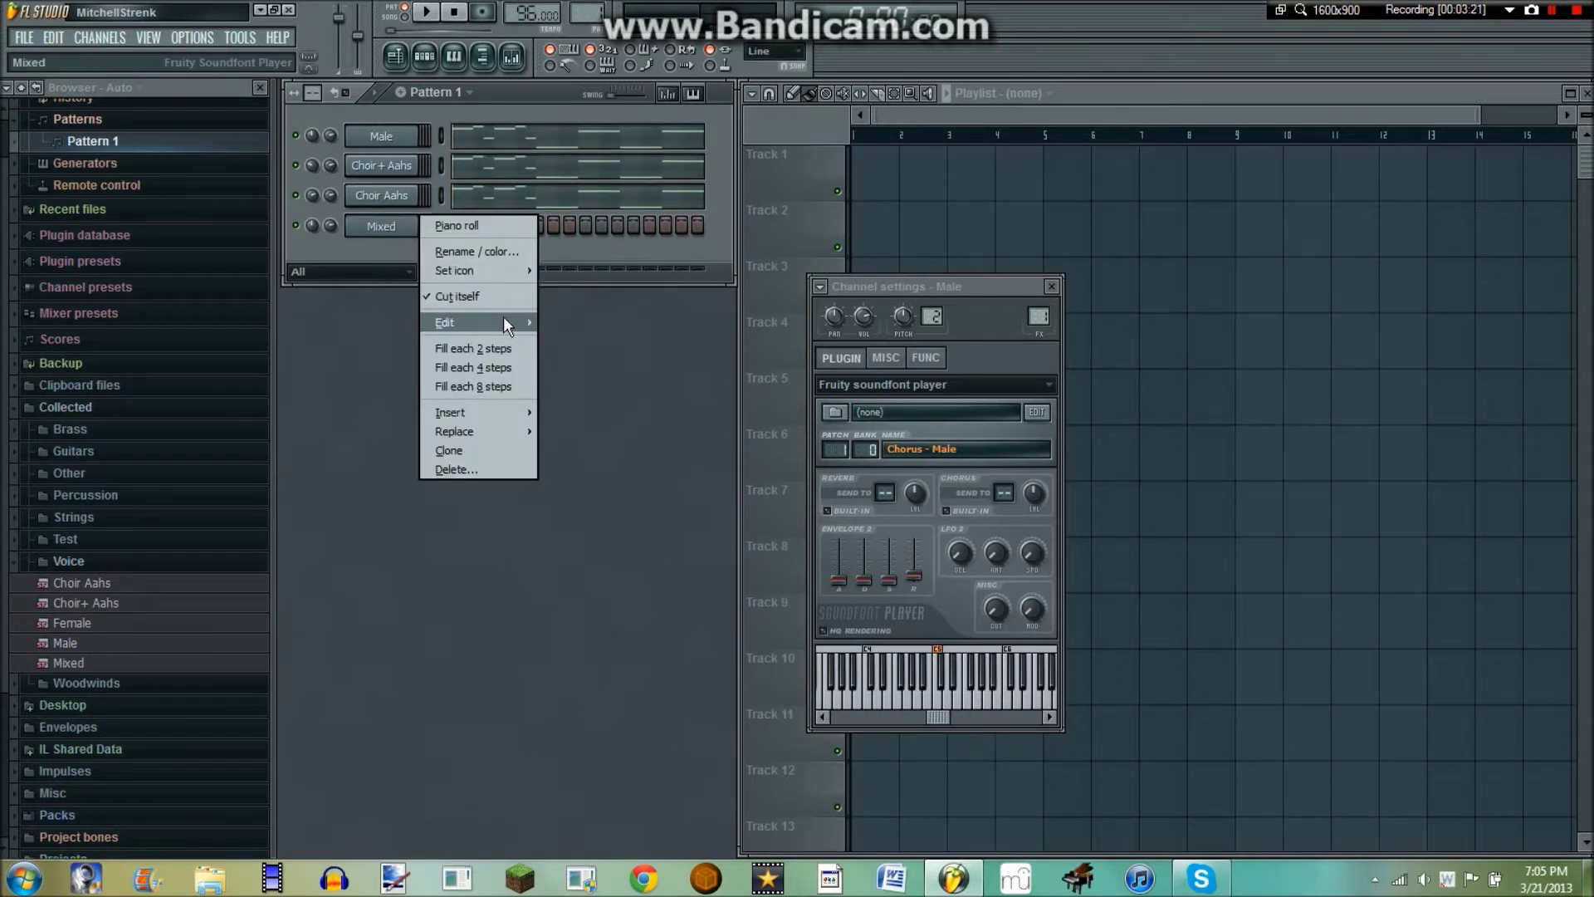
{"action": "mouse_move", "coordinate": [507, 322]}
{"action": "left_click", "coordinate": [582, 354]}
- Play back all four channels together while adjusting the volume and panning of the choir channels, and close the Male channel settings
{"action": "key", "text": "space"}
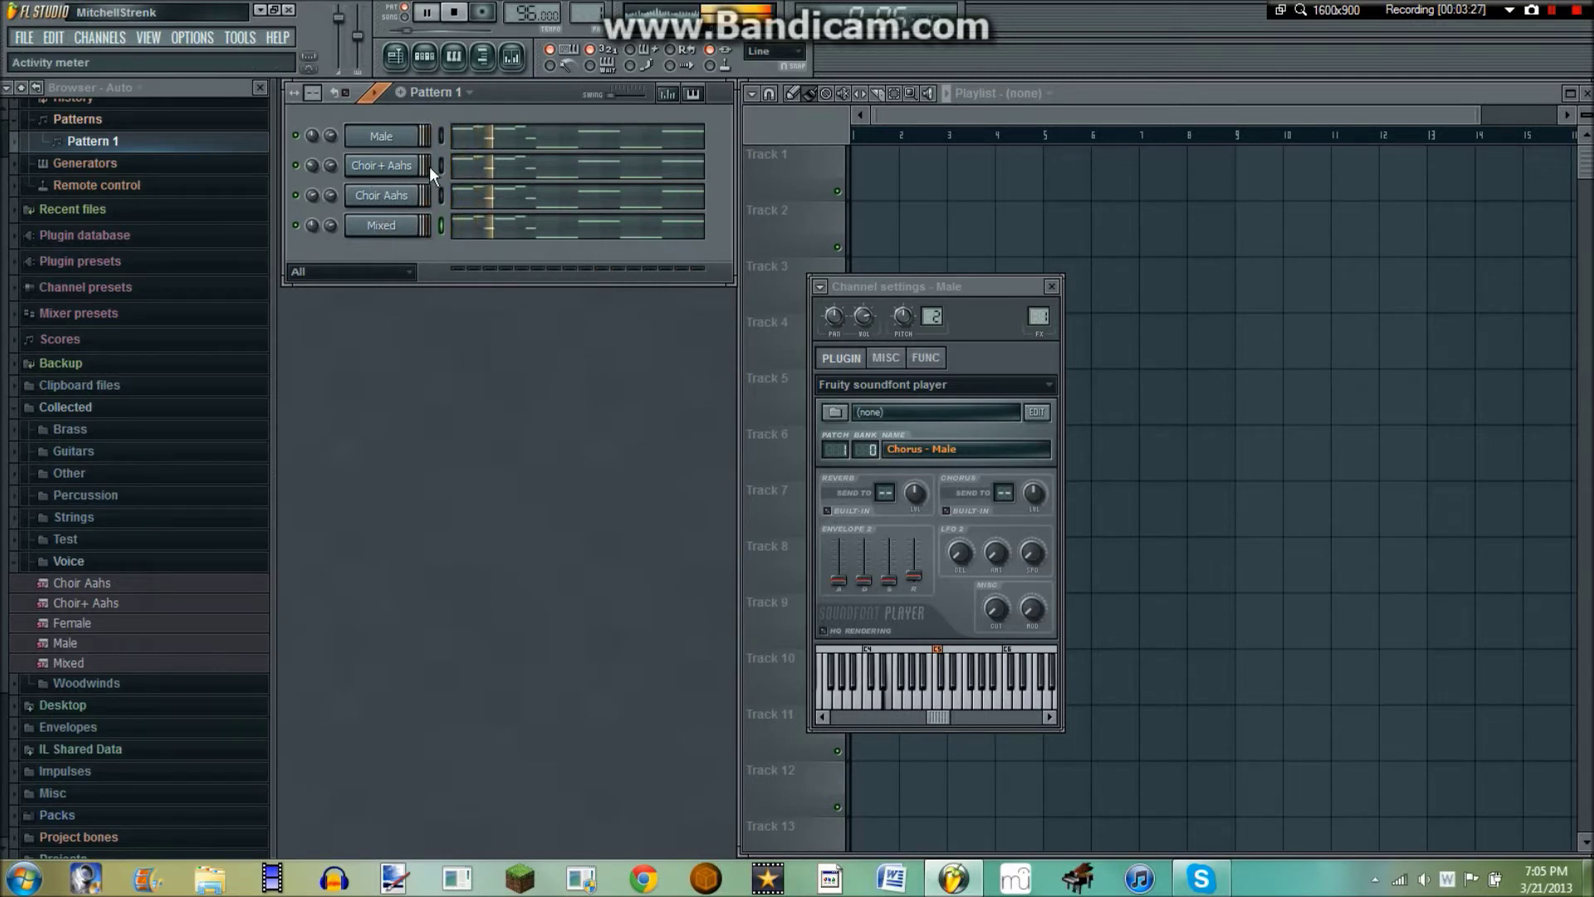
{"action": "key", "text": "space"}
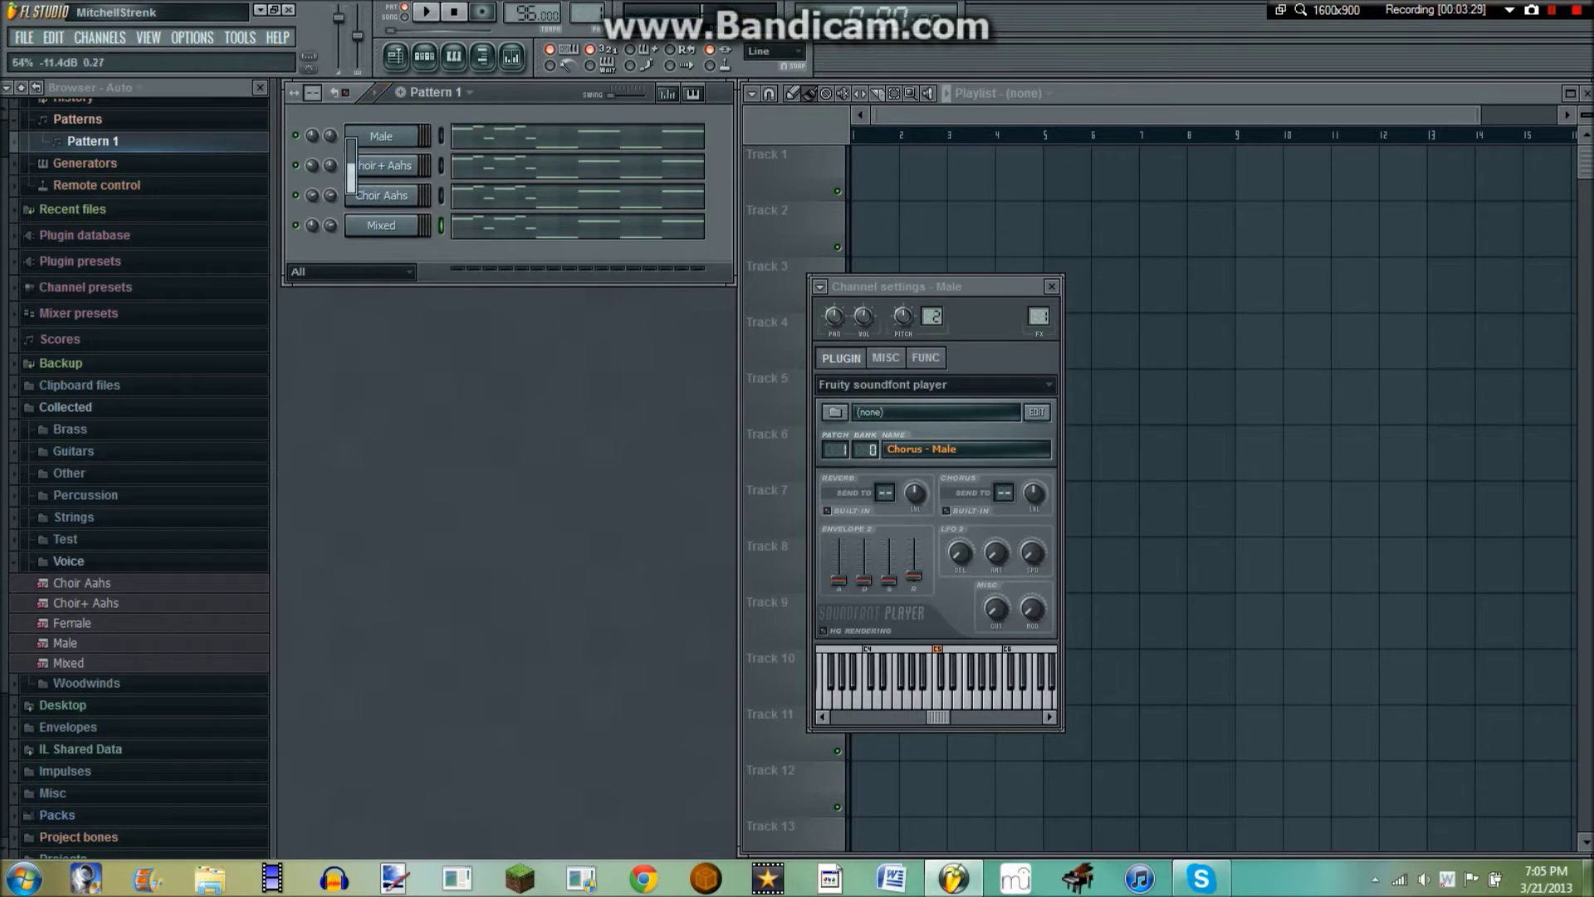
{"action": "left_click_drag", "start_coordinate": [331, 196], "coordinate": [322, 224]}
{"action": "key", "text": "space"}
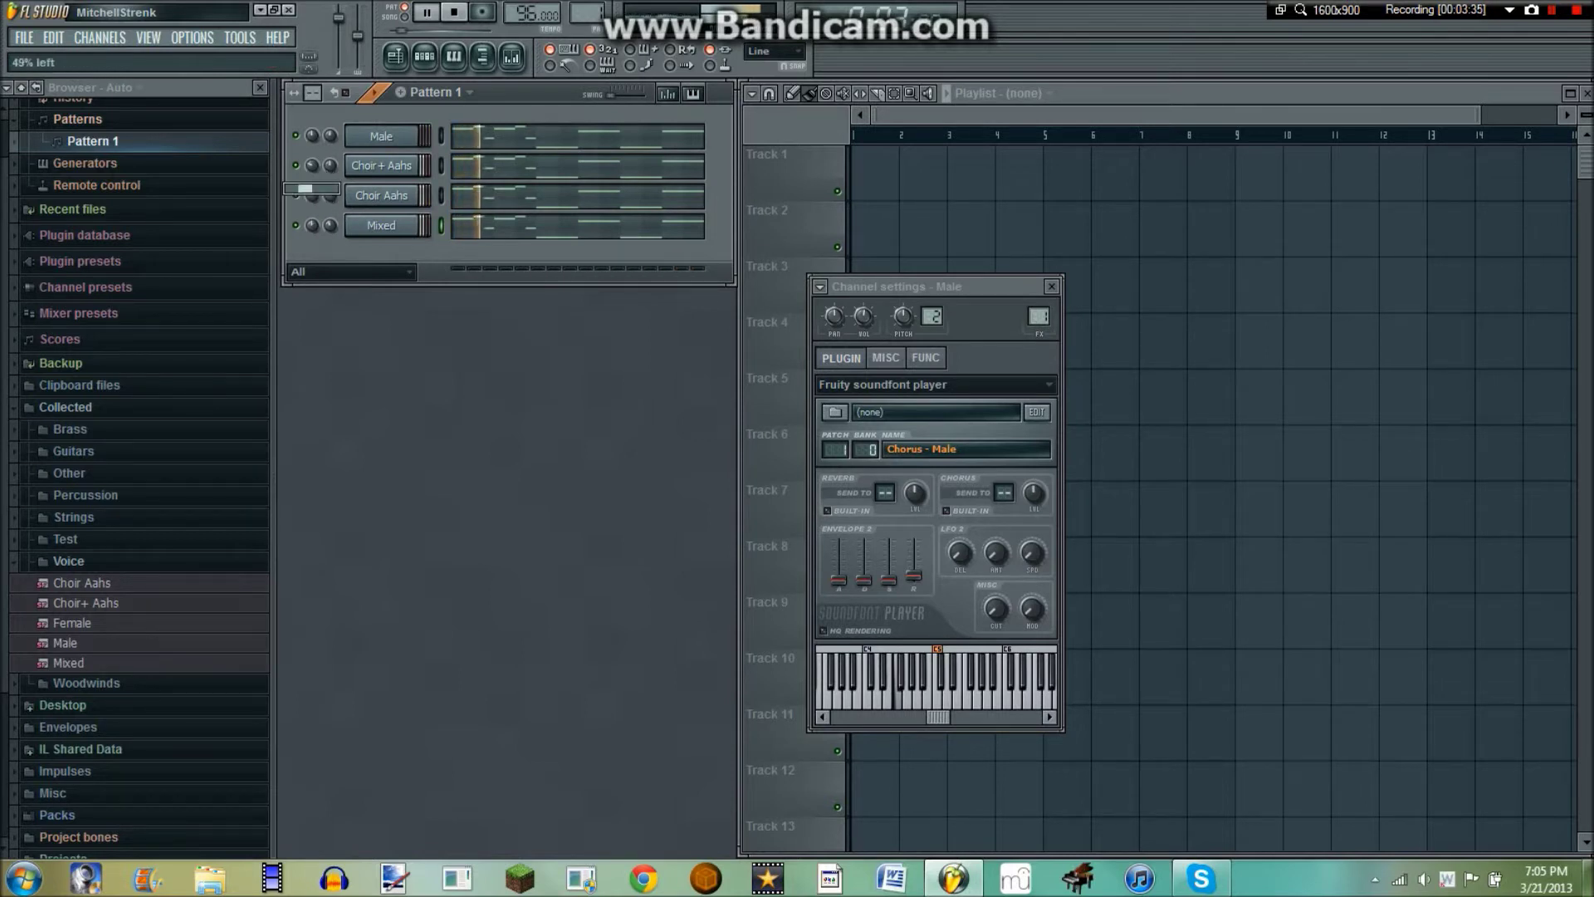
{"action": "left_click_drag", "start_coordinate": [312, 166], "coordinate": [316, 162]}
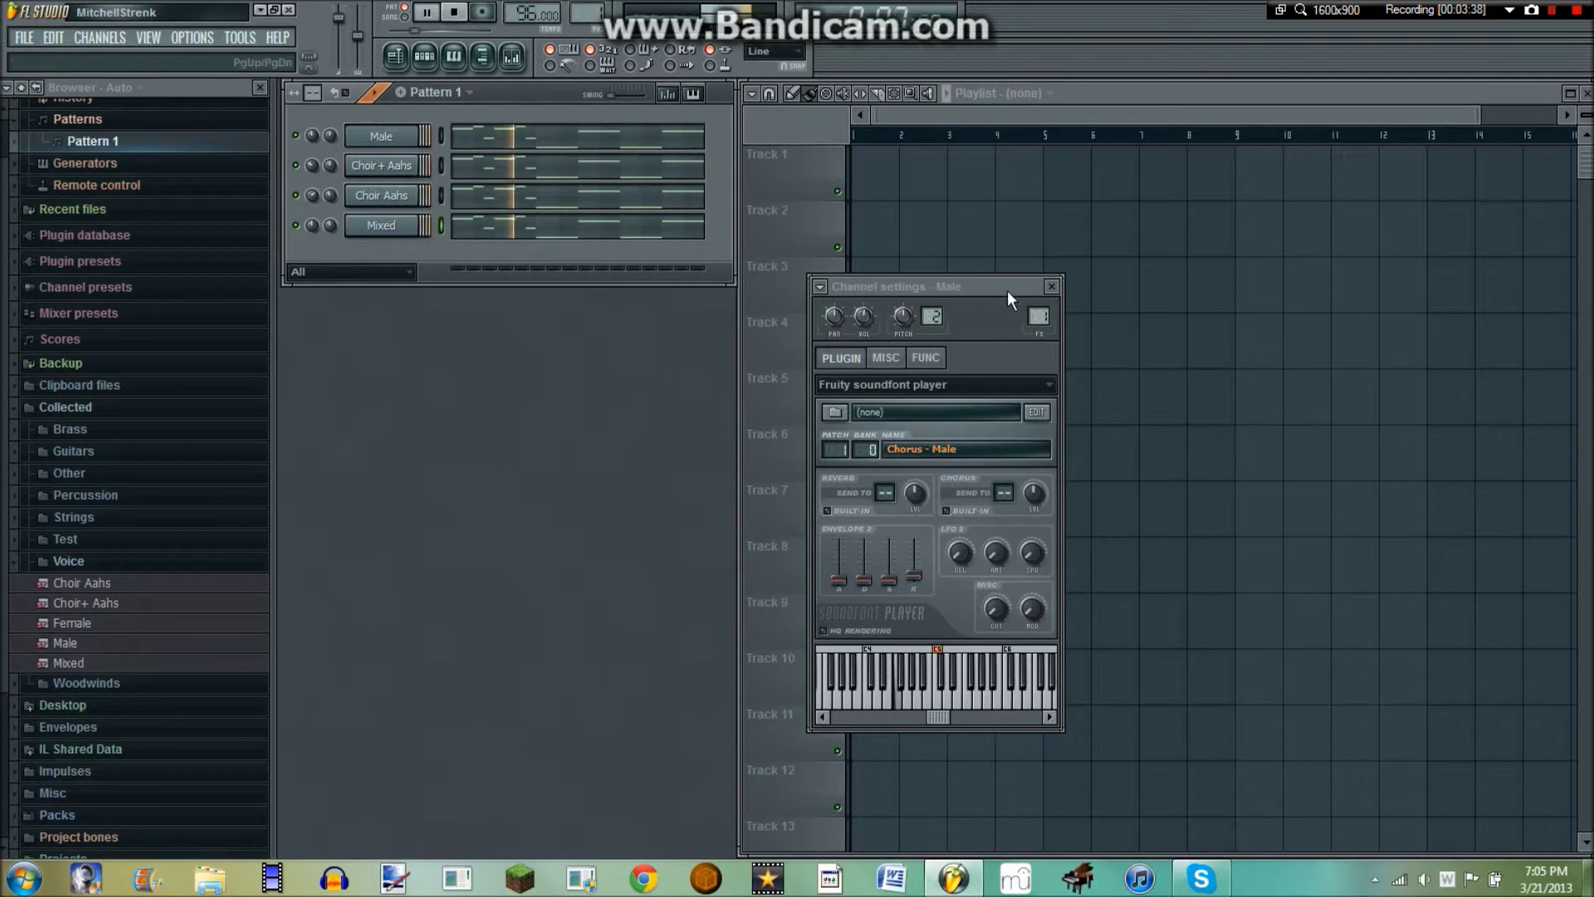
{"action": "left_click_drag", "start_coordinate": [1008, 290], "coordinate": [1021, 187]}
{"action": "key", "text": "space"}
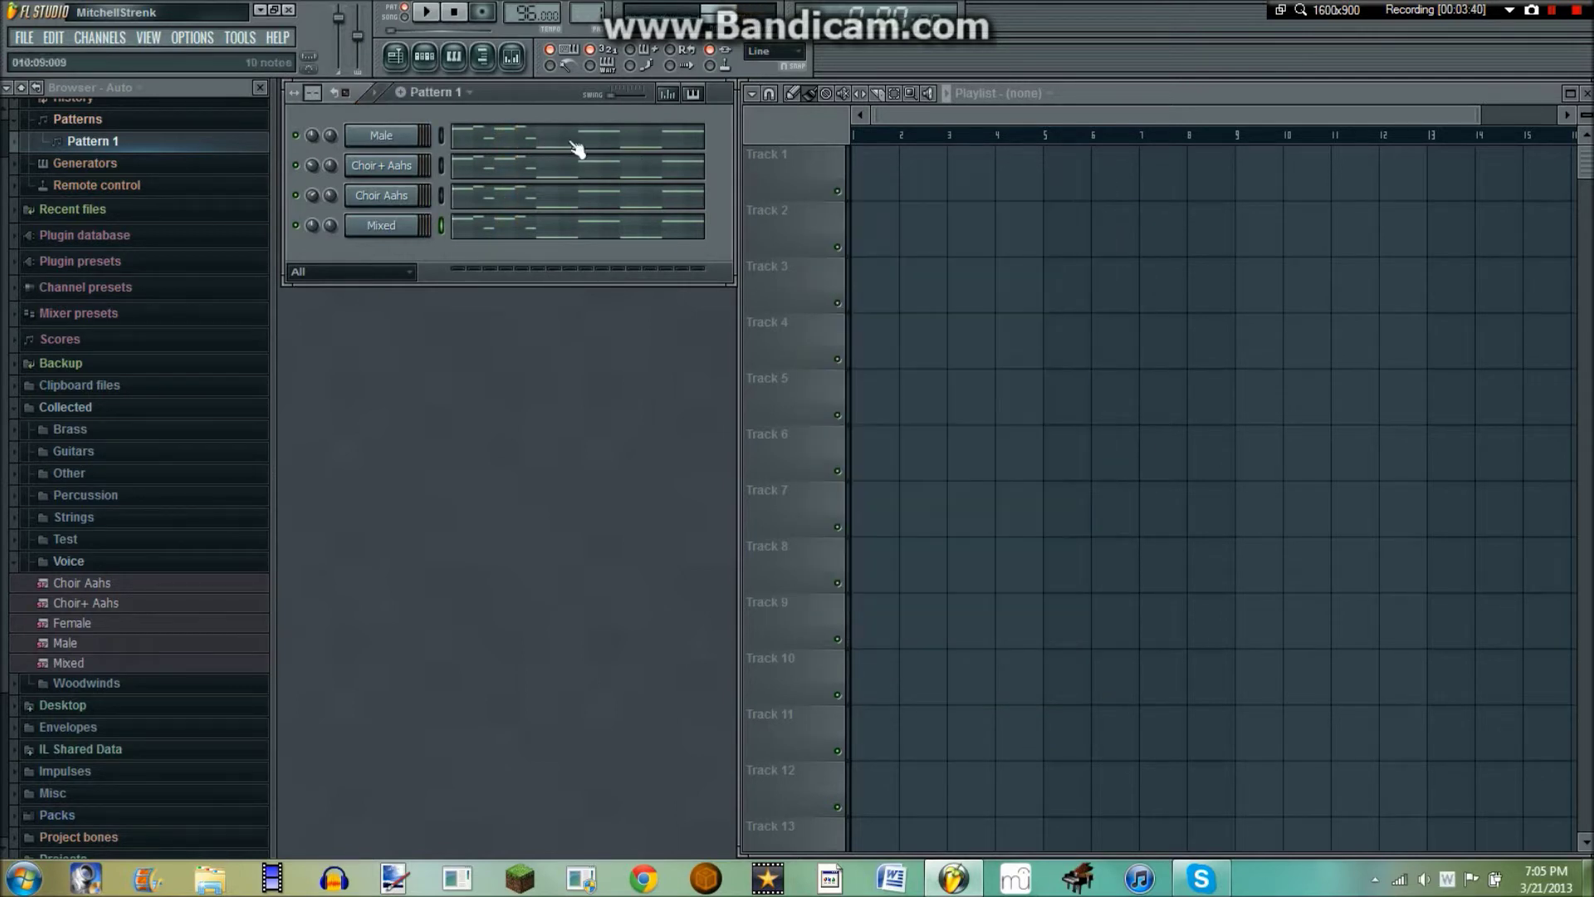
{"action": "left_click", "coordinate": [1064, 182]}
- Delete the Choir+ Aahs and Choir Aahs channels from the pattern
{"action": "right_click", "coordinate": [417, 159]}
{"action": "left_click", "coordinate": [499, 407]}
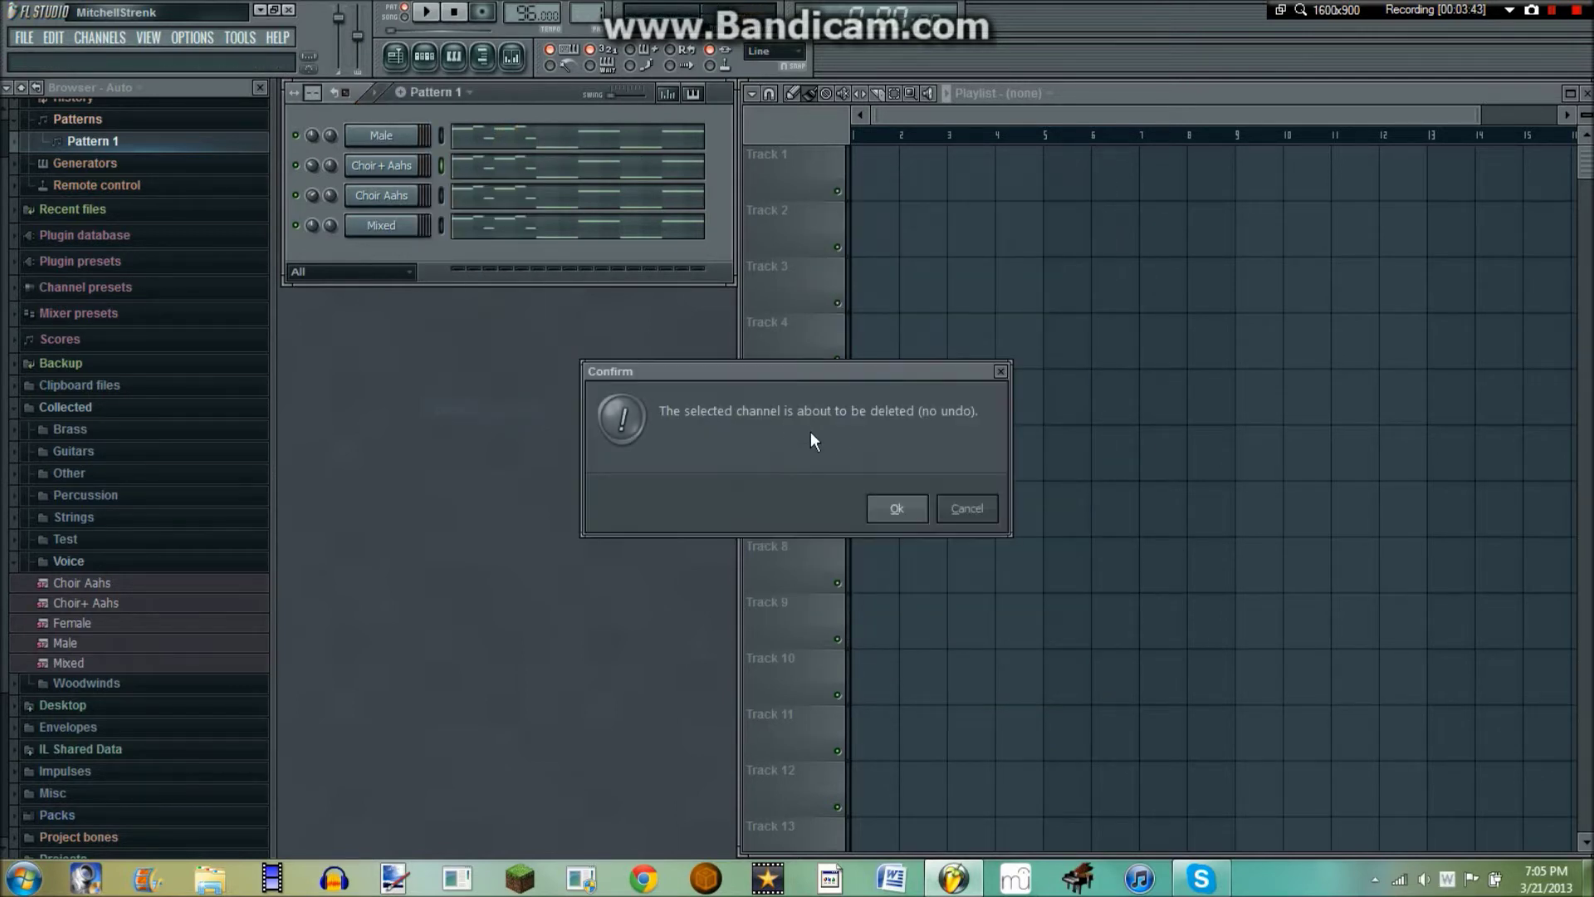
{"action": "left_click", "coordinate": [911, 506]}
{"action": "right_click", "coordinate": [390, 166]}
{"action": "left_click", "coordinate": [433, 410]}
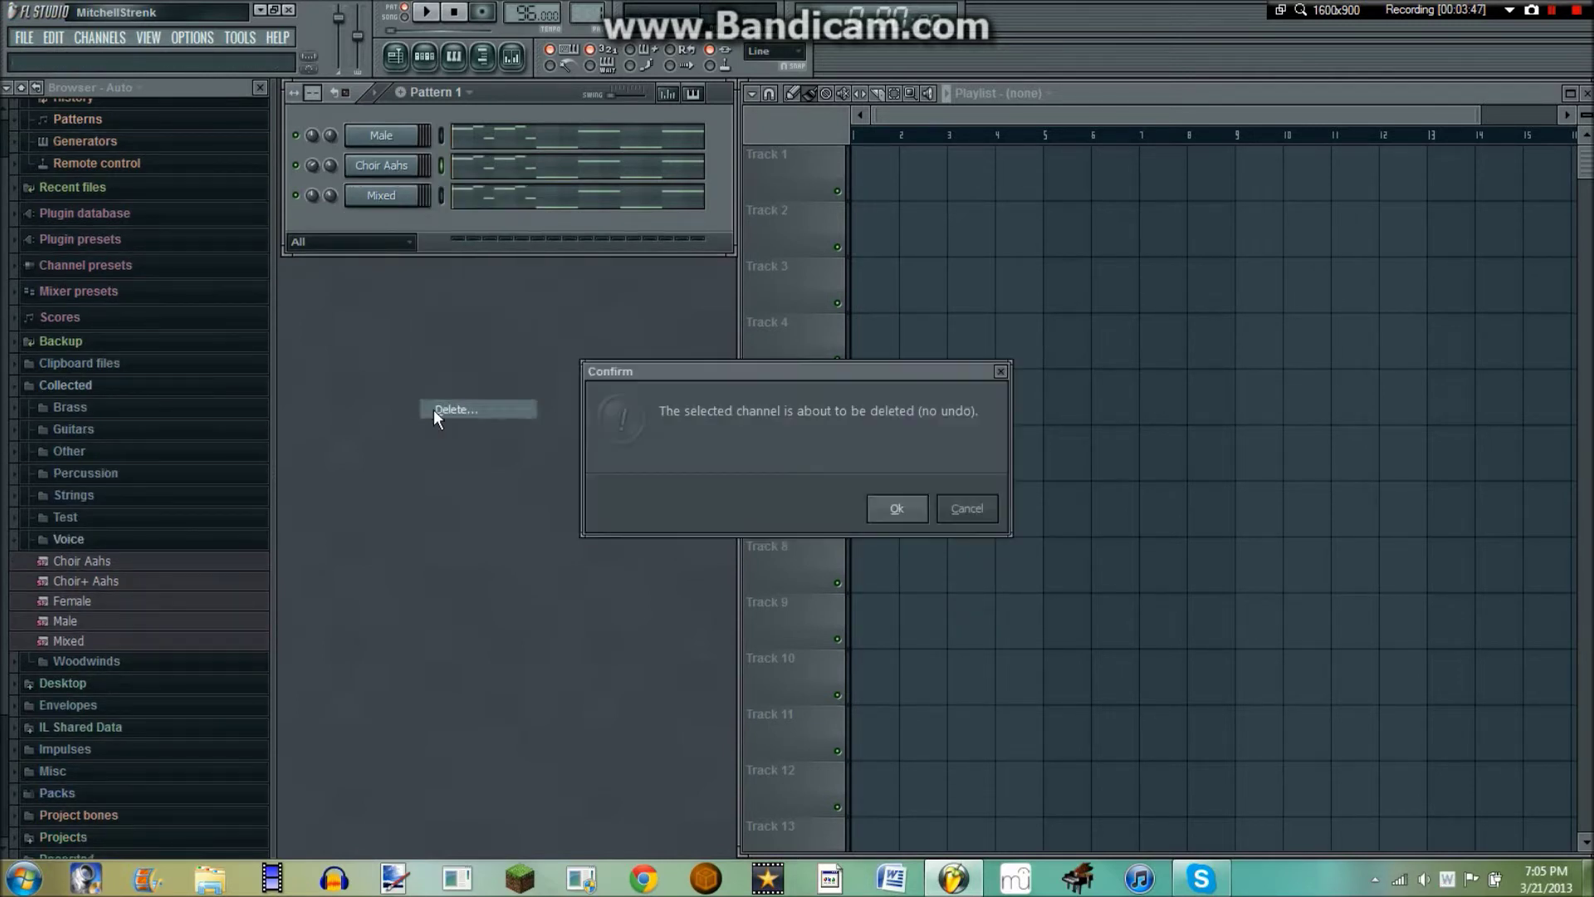
{"action": "left_click", "coordinate": [897, 506]}
- Play back the Male and Mixed channels together, and delete the Mixed channel
{"action": "key", "text": "space"}
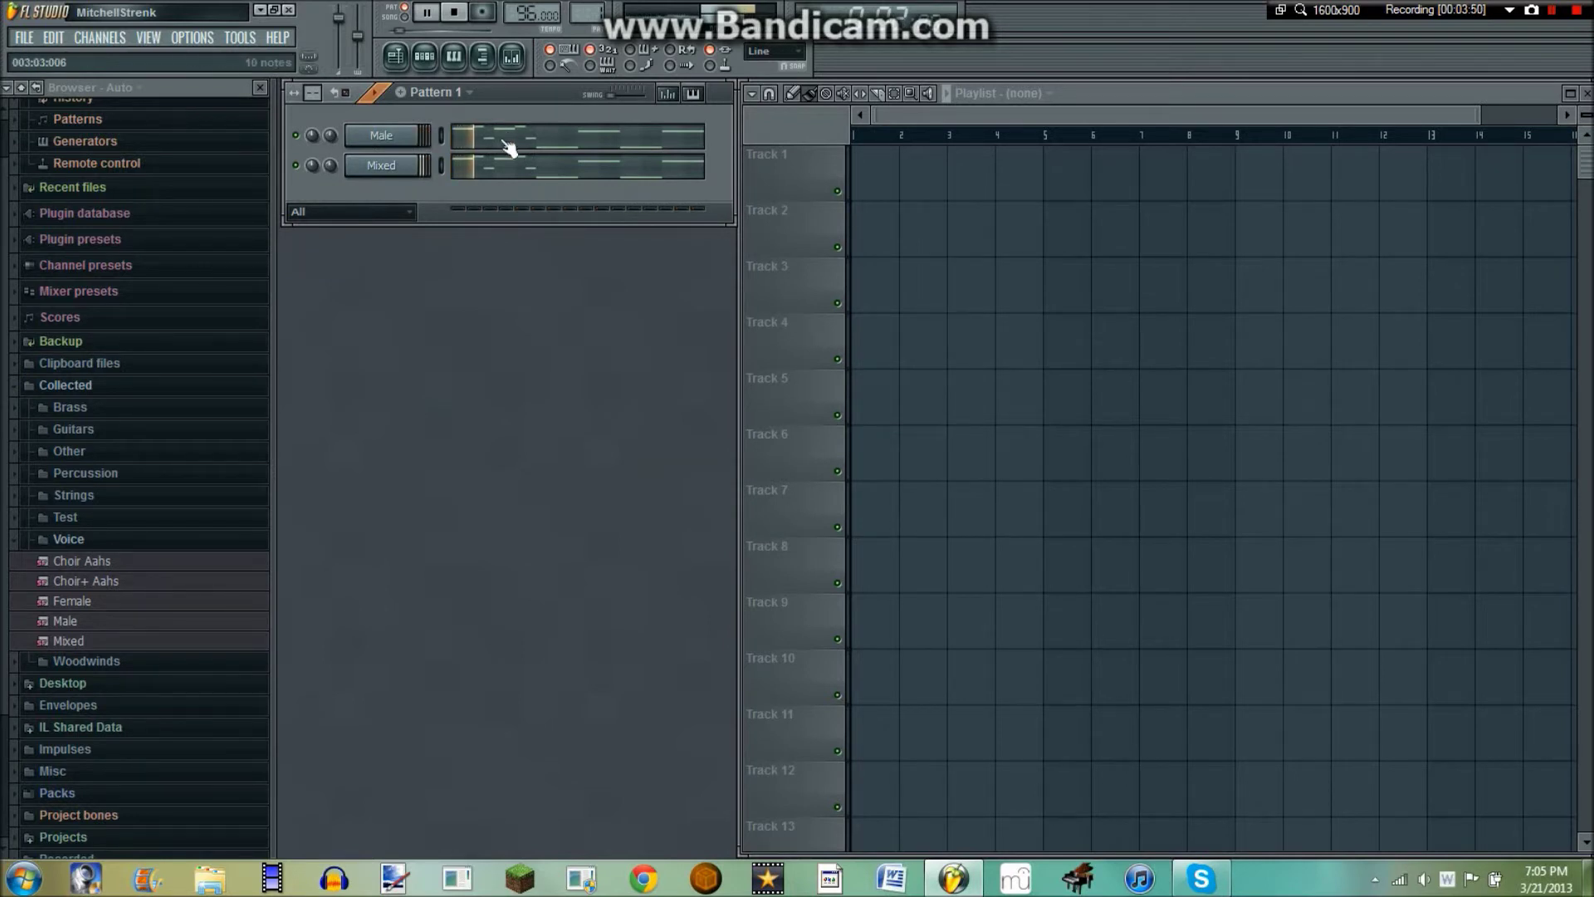
{"action": "key", "text": "space"}
{"action": "right_click", "coordinate": [403, 165]}
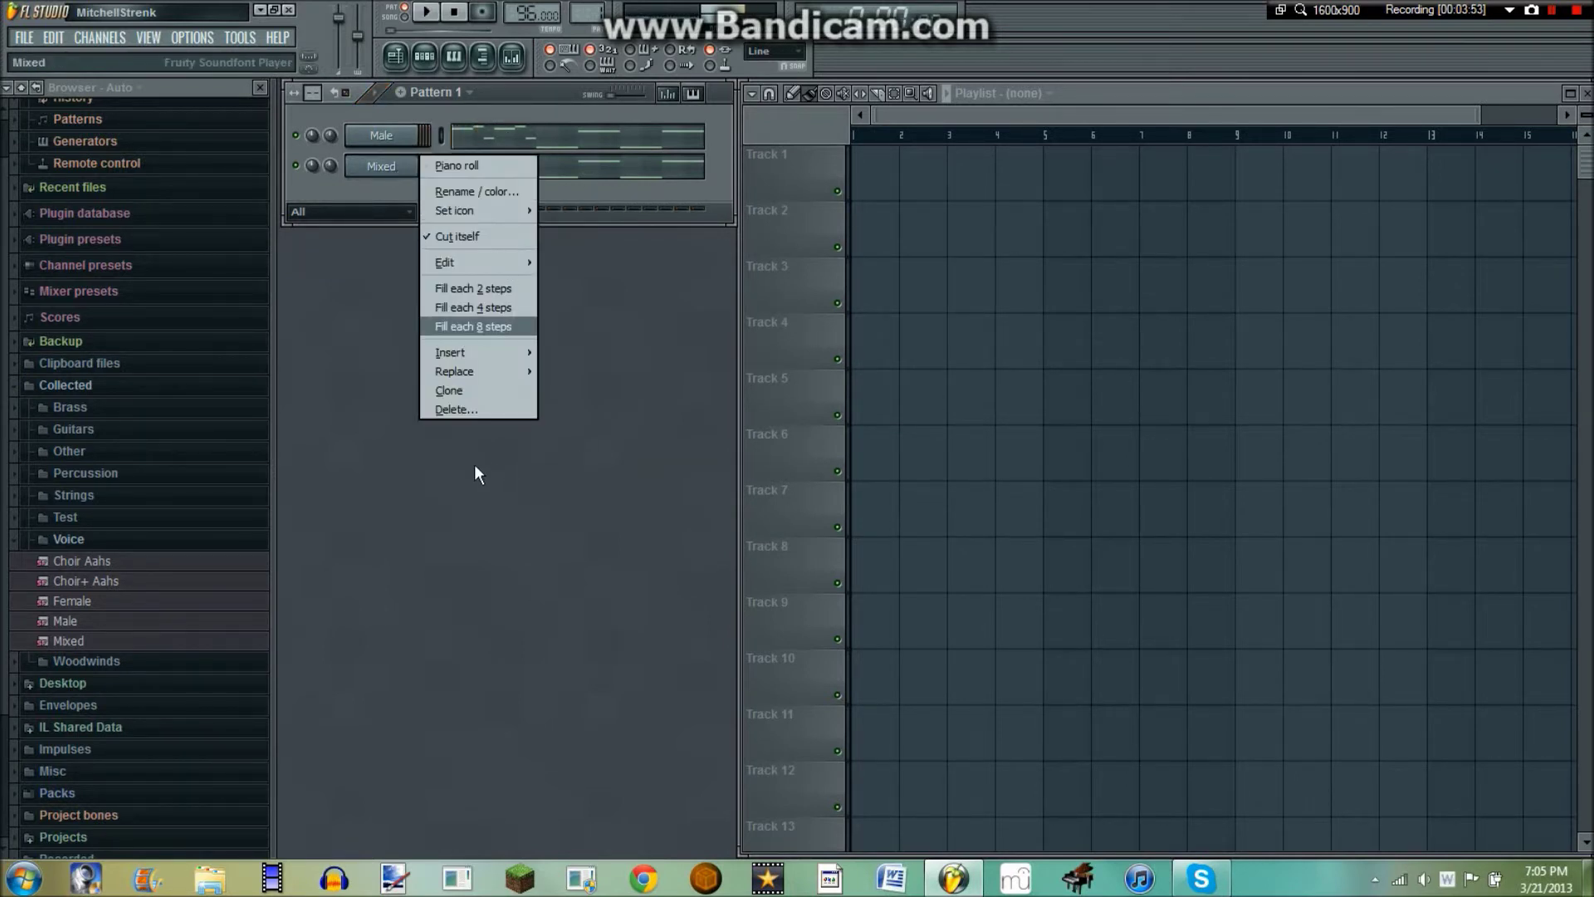
{"action": "left_click", "coordinate": [452, 409]}
{"action": "left_click", "coordinate": [897, 508]}
- Play back the Male channel alone, set its volume to about 61% and reopen its piano roll
{"action": "key", "text": "space"}
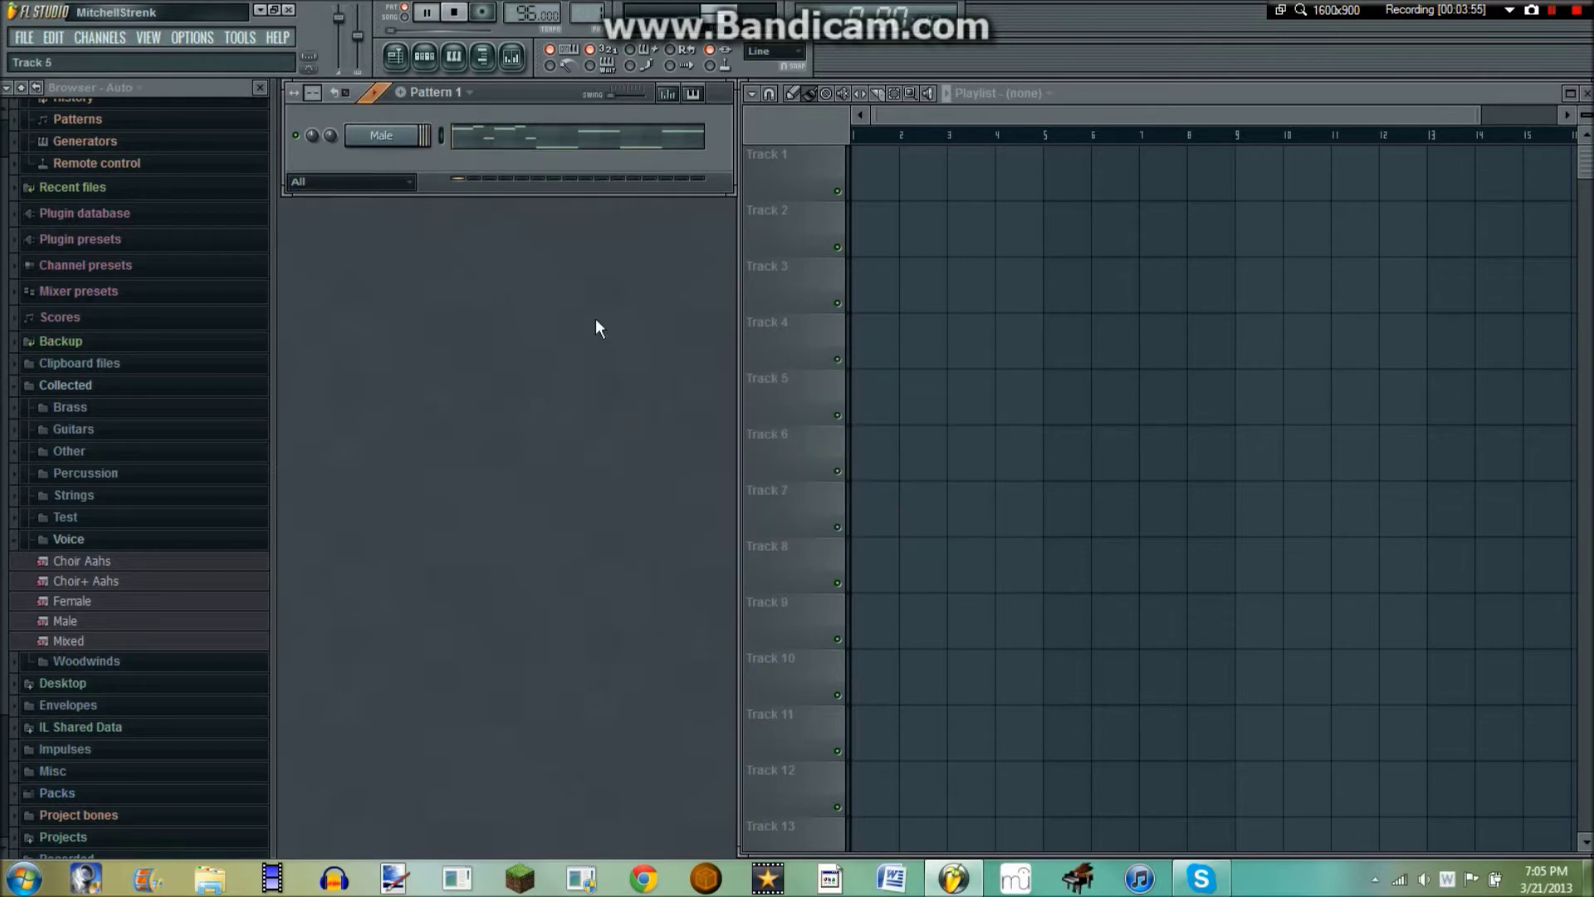
{"action": "left_click", "coordinate": [465, 131]}
{"action": "scroll", "coordinate": [648, 135], "scroll_direction": "down", "scroll_amount": 6}
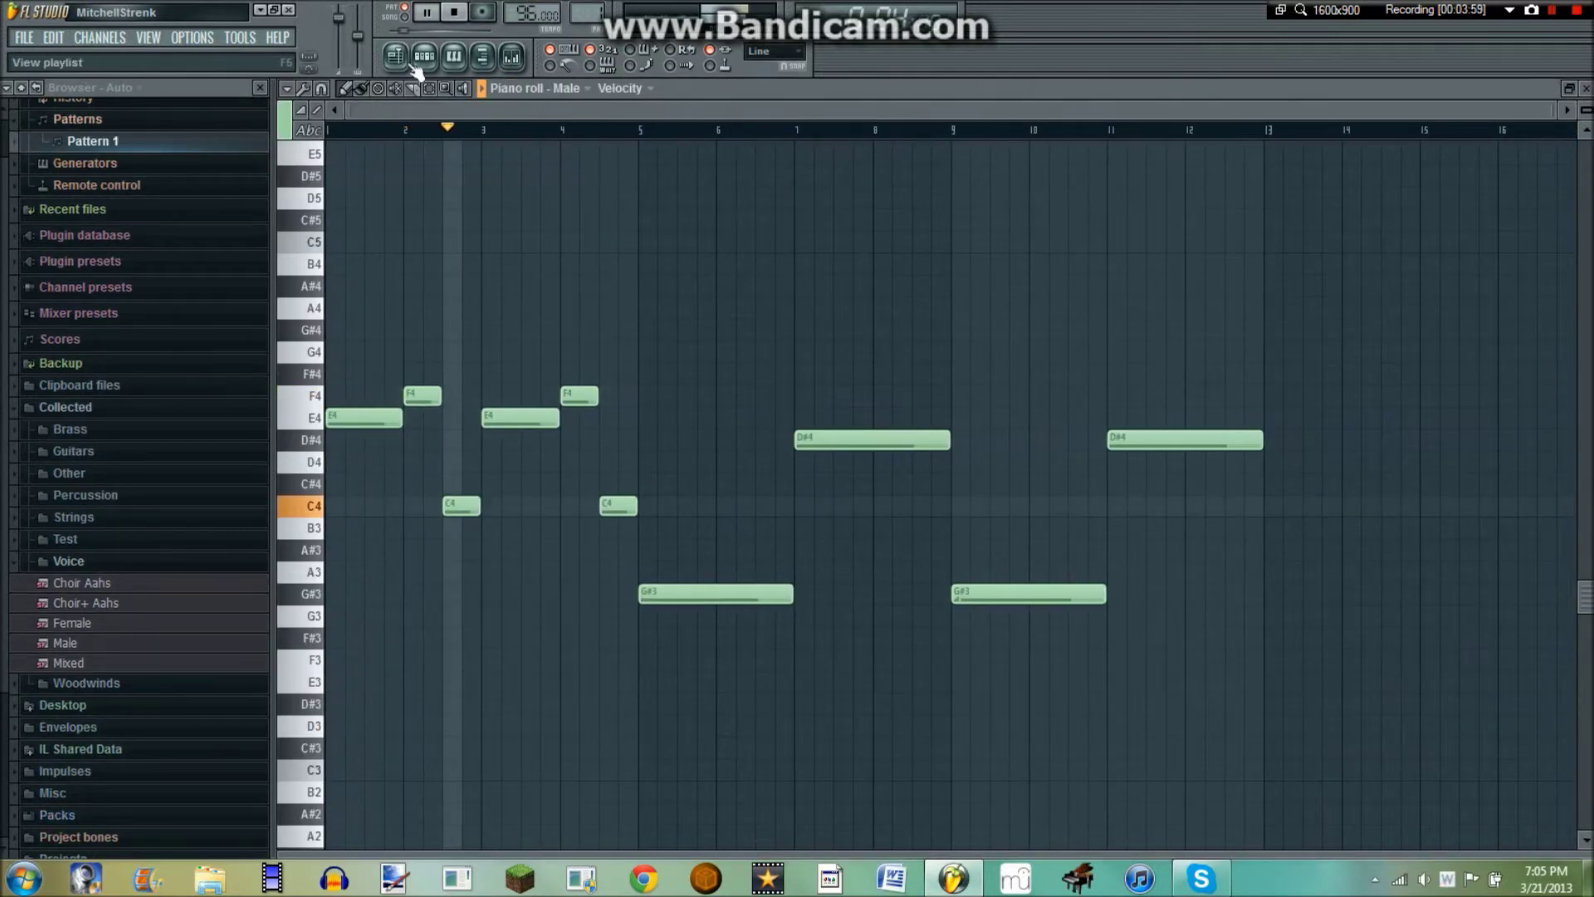
{"action": "left_click", "coordinate": [453, 56]}
{"action": "left_click_drag", "start_coordinate": [330, 135], "coordinate": [331, 141]}
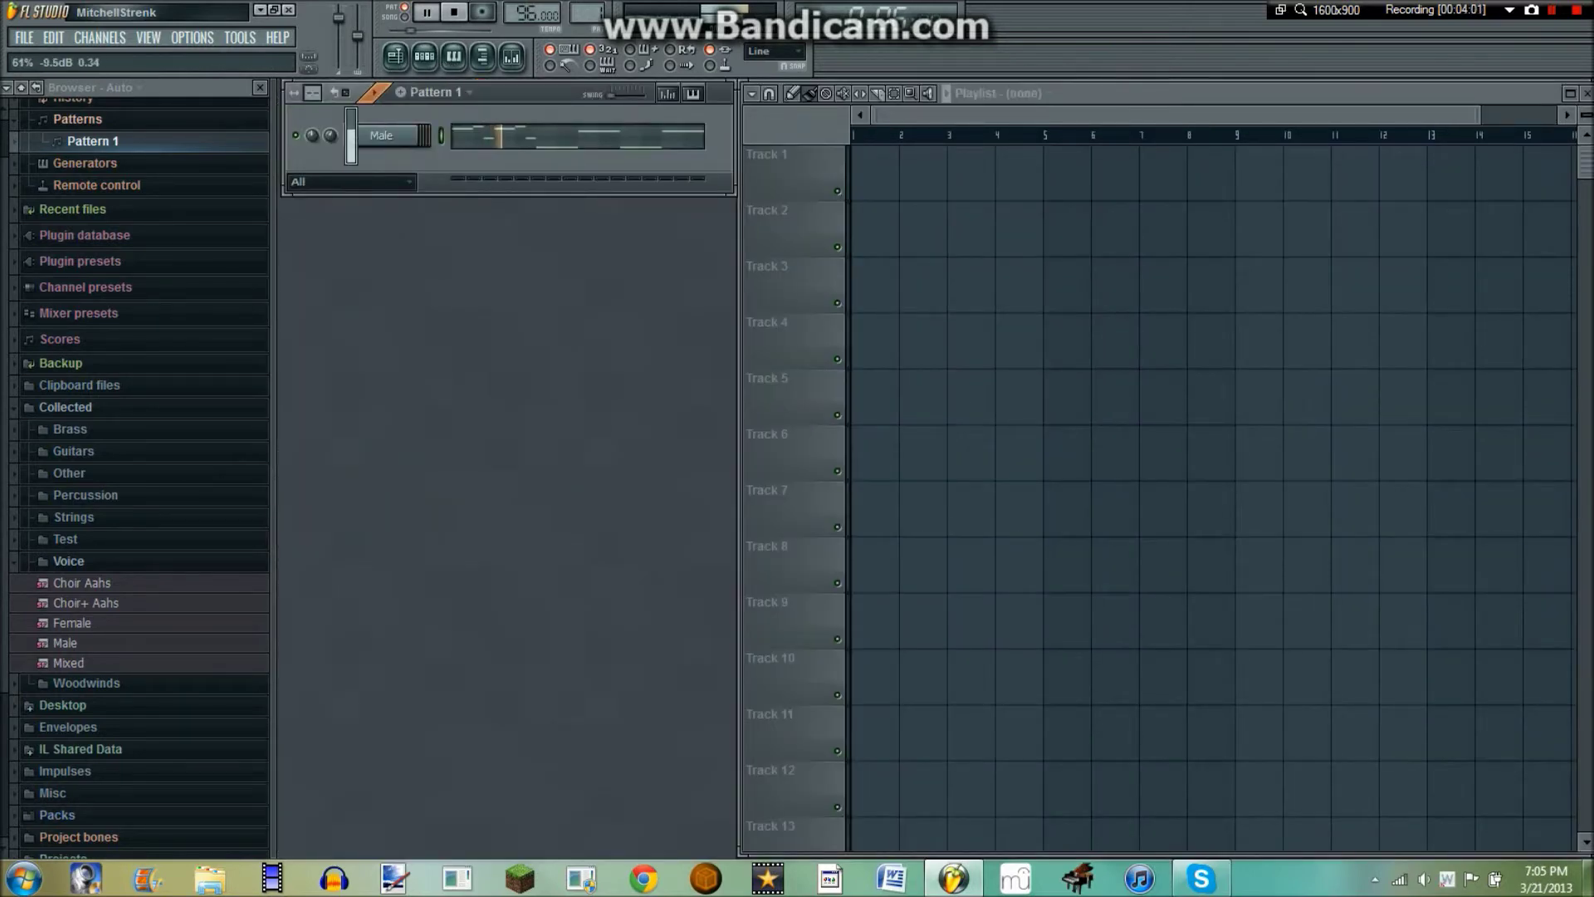
{"action": "right_click", "coordinate": [376, 143]}
{"action": "left_click", "coordinate": [377, 149]}
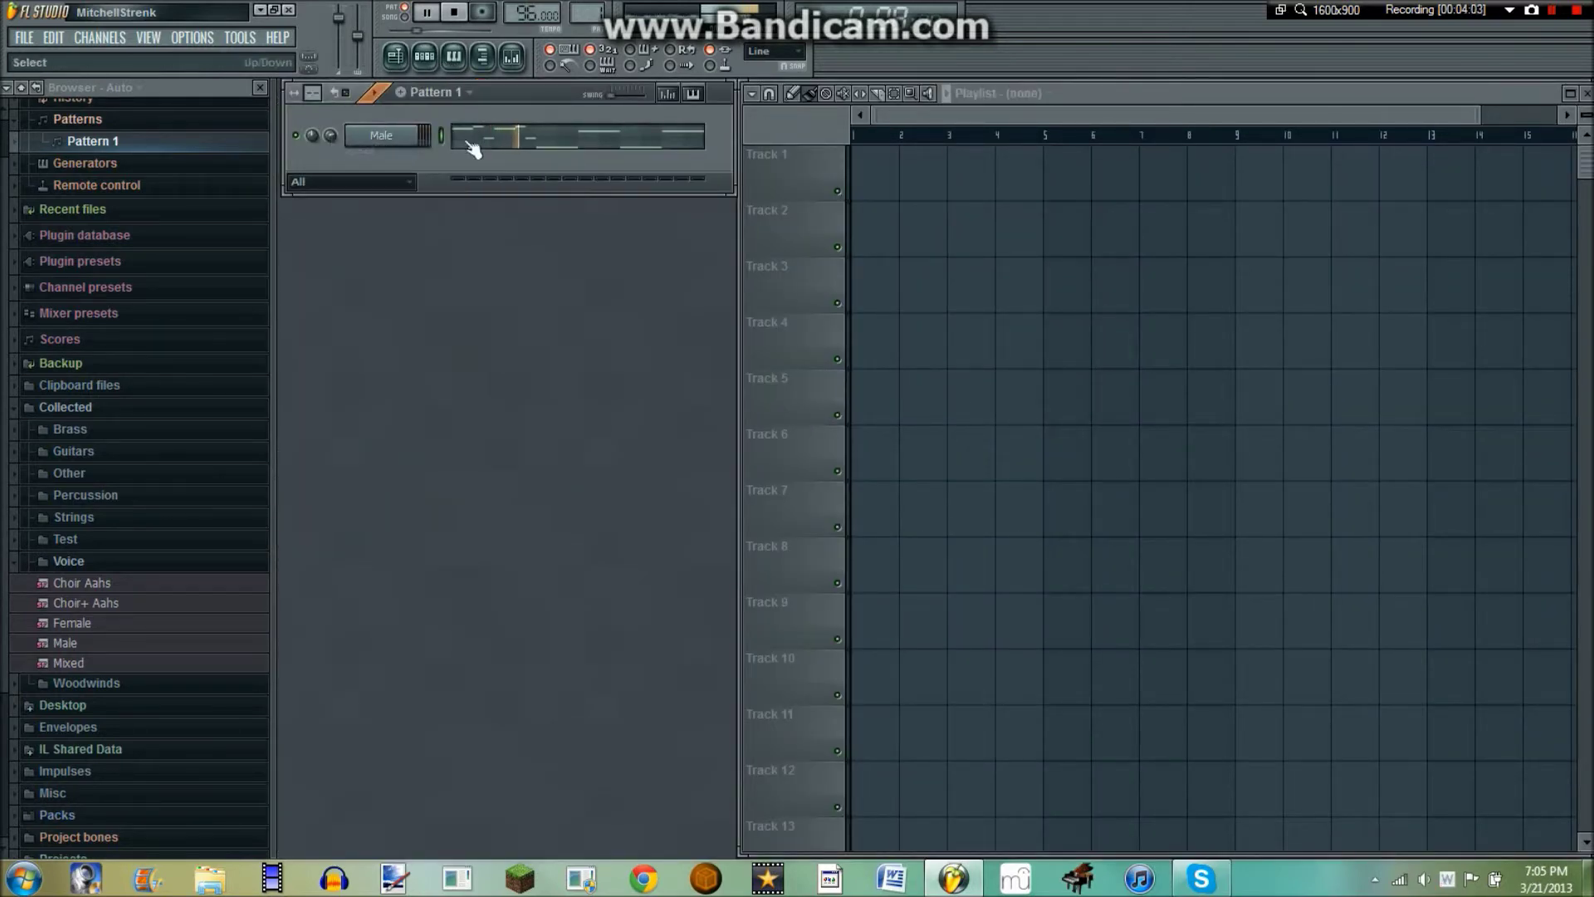
{"action": "scroll", "coordinate": [587, 137], "scroll_direction": "down", "scroll_amount": 2}
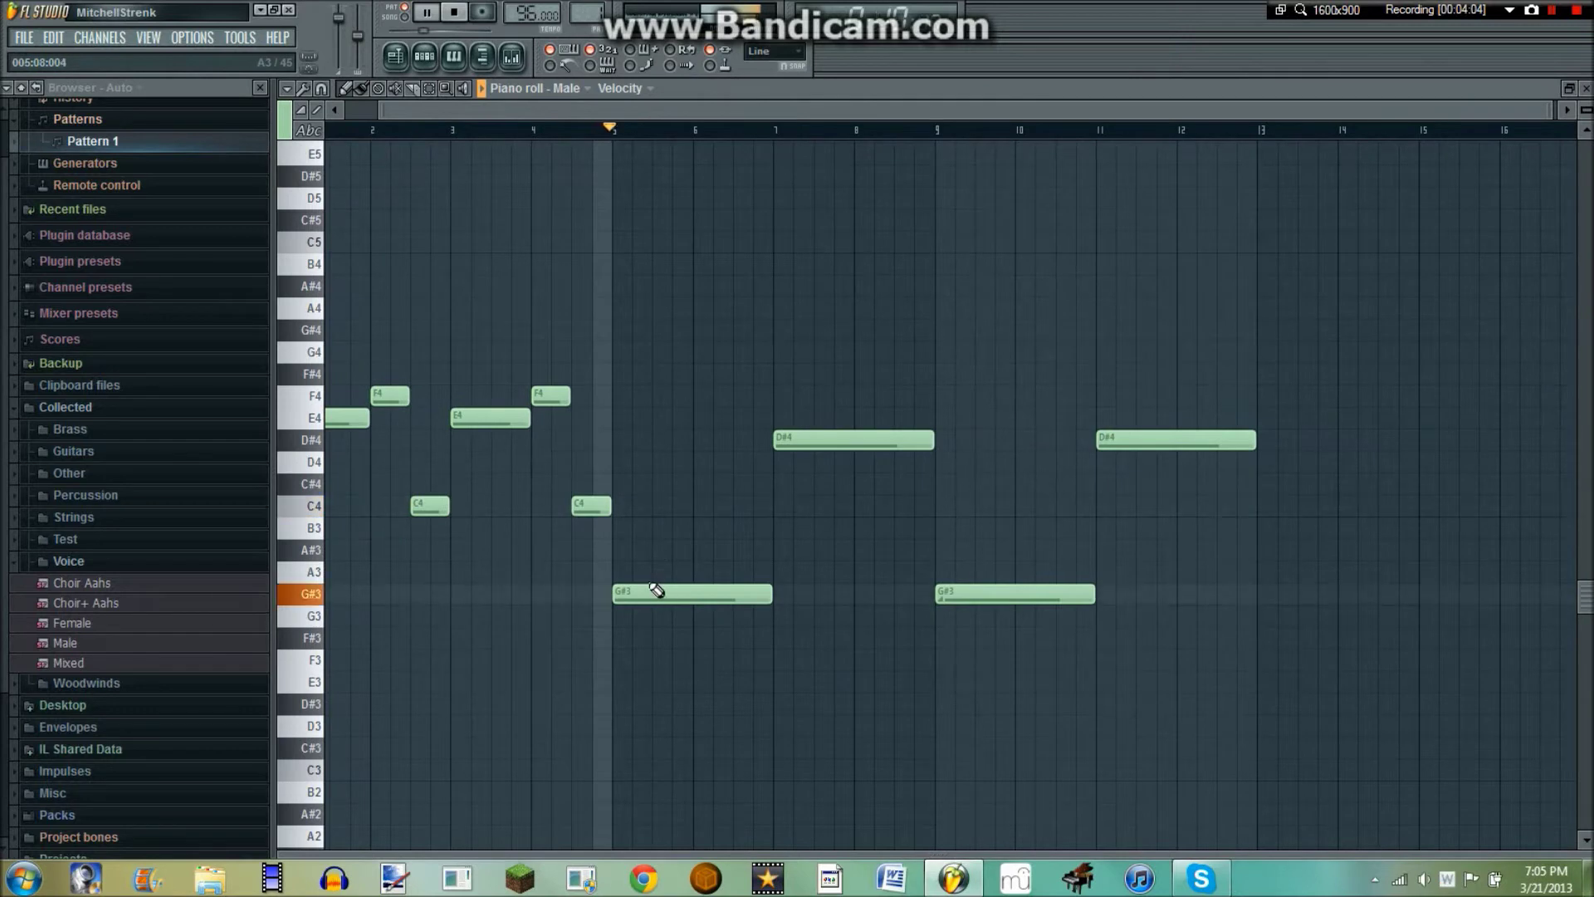
- Add a two-bar C4 harmony note above the G#3 at bar 5 and play back from that bar
{"action": "left_click", "coordinate": [620, 528]}
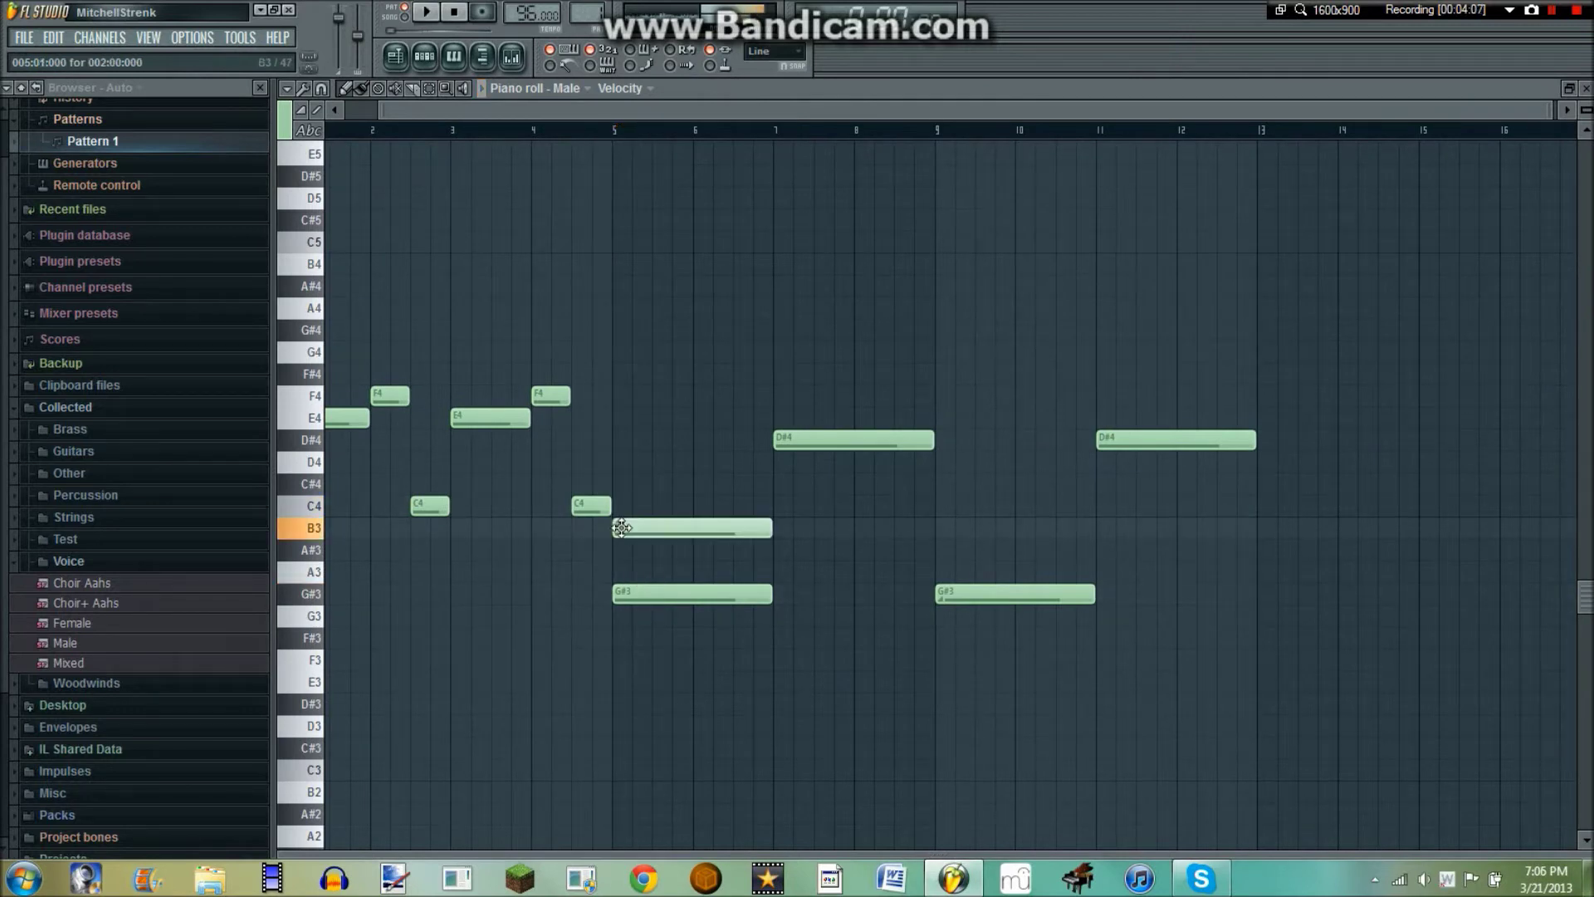
{"action": "right_click", "coordinate": [623, 527]}
{"action": "left_click", "coordinate": [628, 596]}
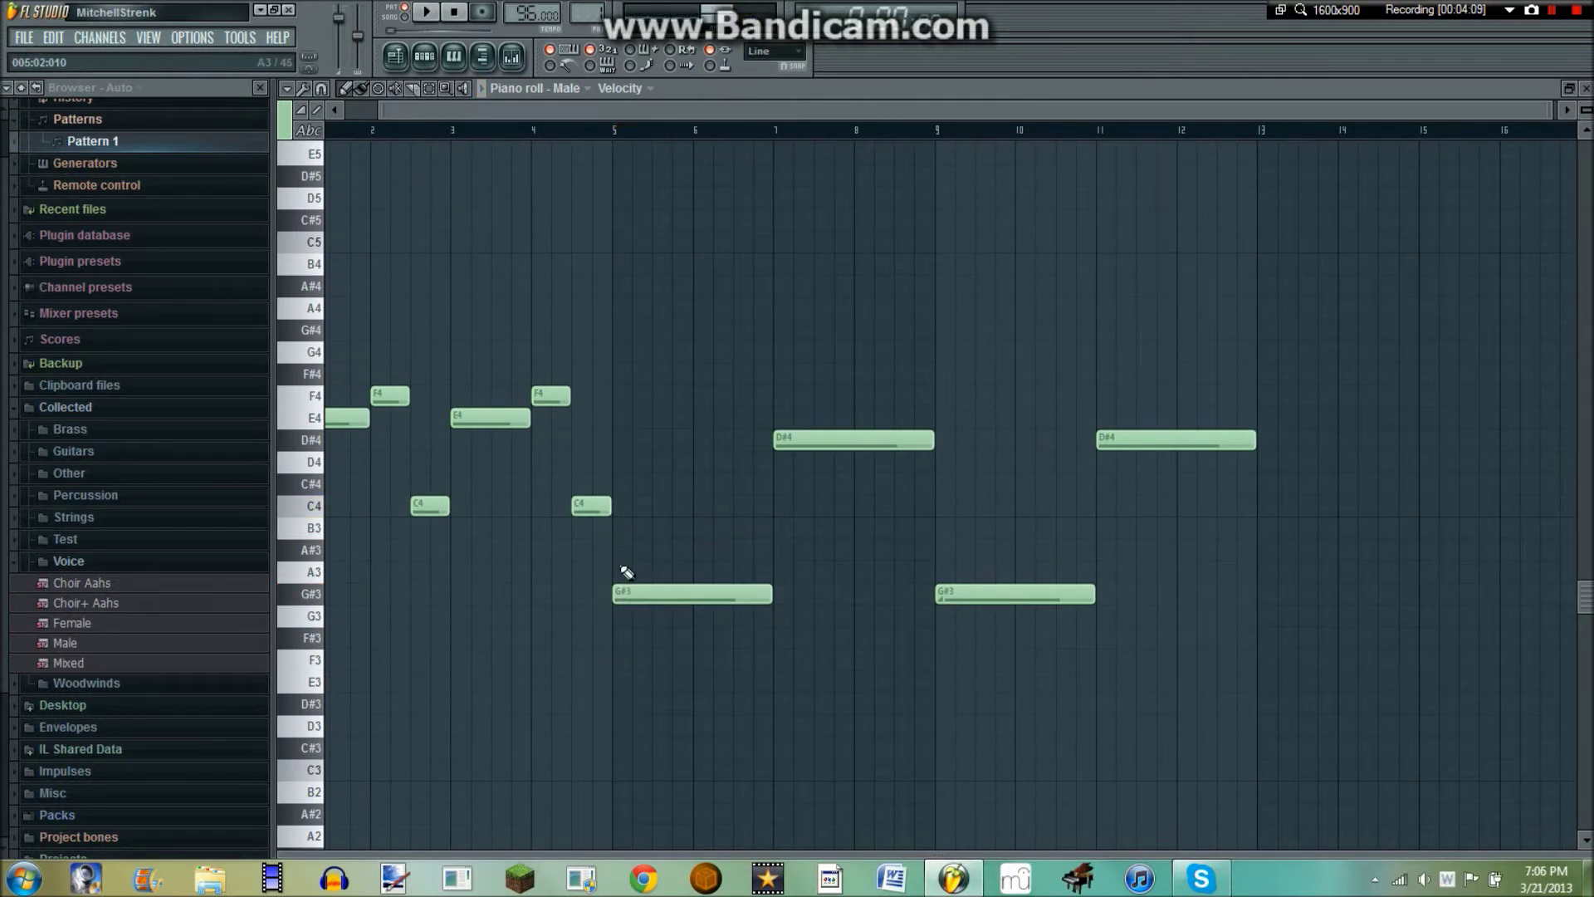
{"action": "left_click", "coordinate": [627, 598]}
{"action": "mouse_move", "coordinate": [631, 526]}
{"action": "left_mouse_down"}
{"action": "mouse_move", "coordinate": [612, 526]}
{"action": "mouse_move", "coordinate": [642, 504]}
{"action": "left_mouse_up"}
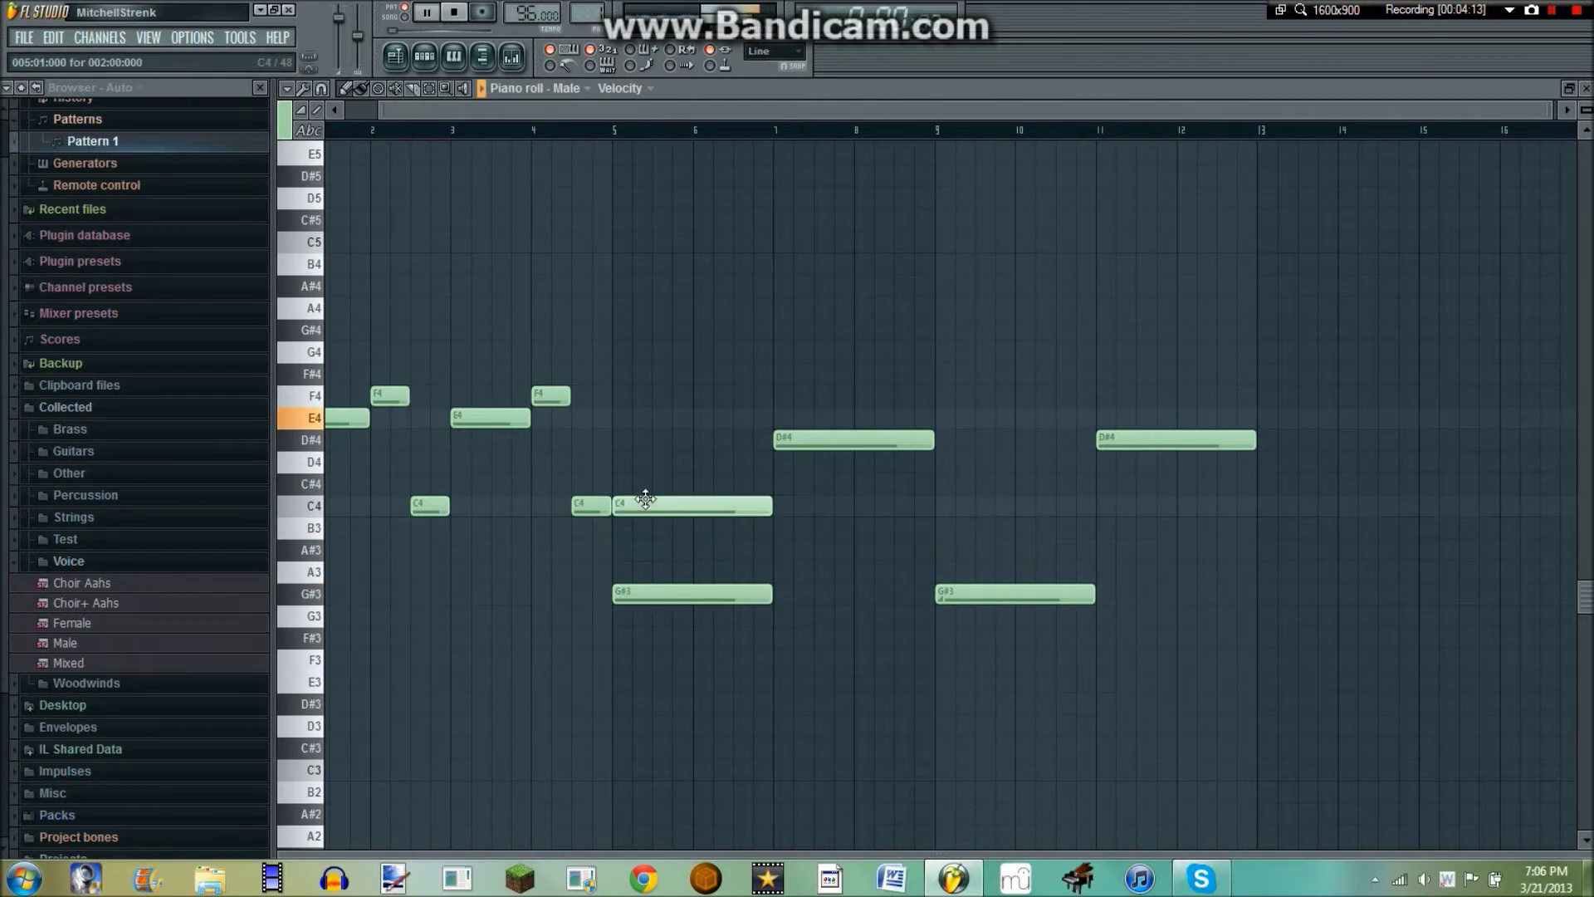
{"action": "left_click", "coordinate": [615, 129]}
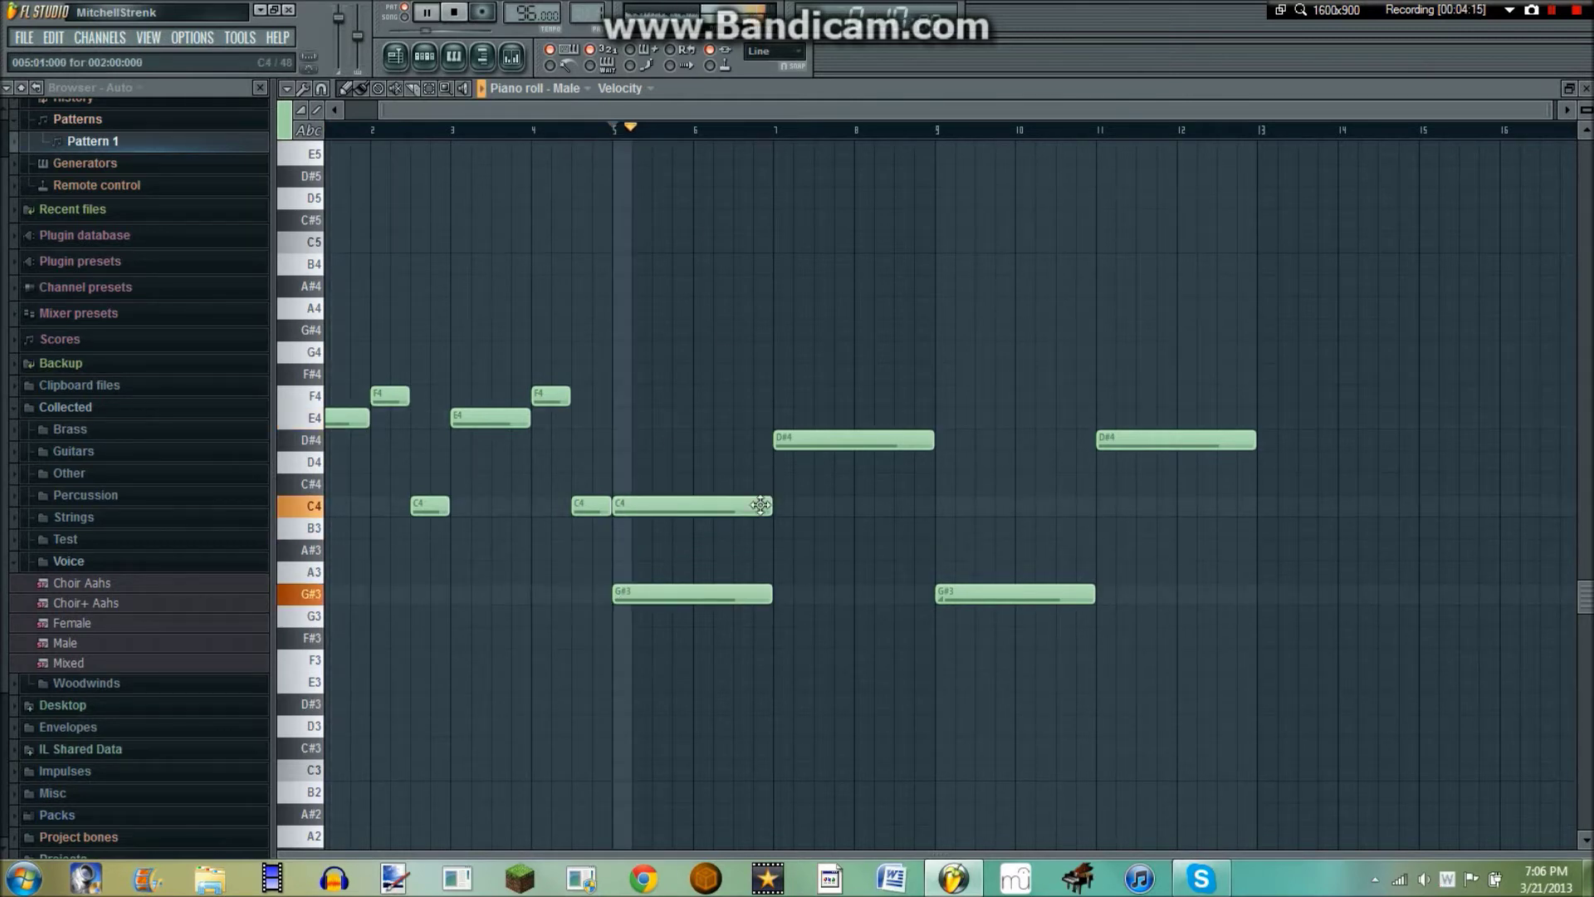
{"action": "key", "text": "space"}
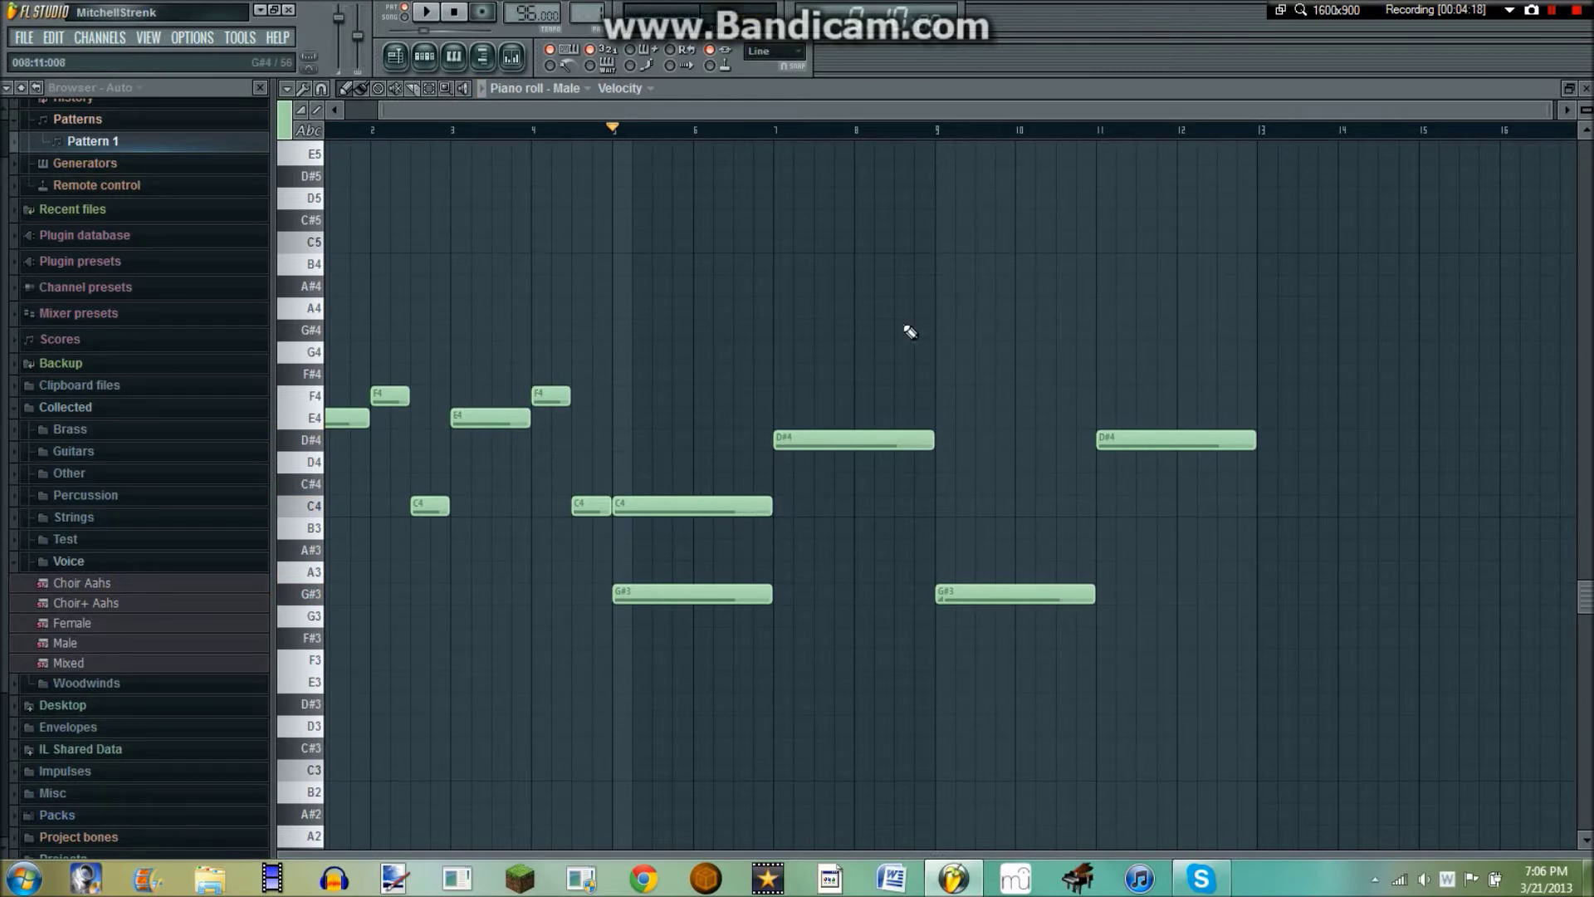
- Add a two-bar F#4 harmony note above the D#4 at bar 7 and start playback from that bar
{"action": "left_click", "coordinate": [838, 407]}
{"action": "right_click", "coordinate": [846, 415]}
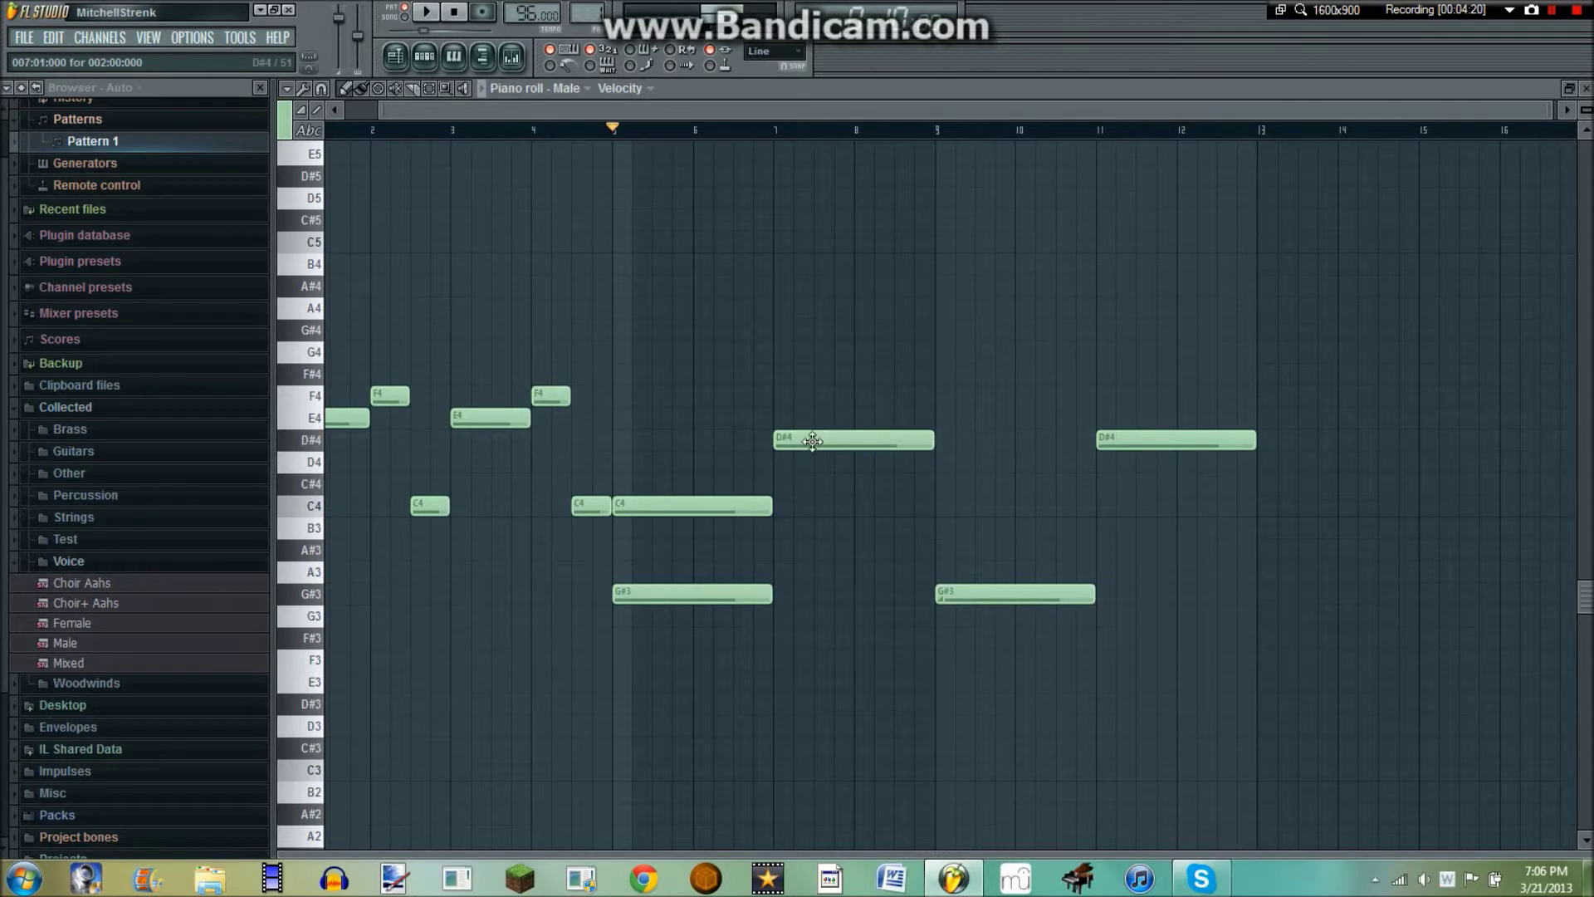
{"action": "double_click", "coordinate": [797, 484]}
{"action": "left_click", "coordinate": [1014, 413]}
{"action": "right_click", "coordinate": [811, 480]}
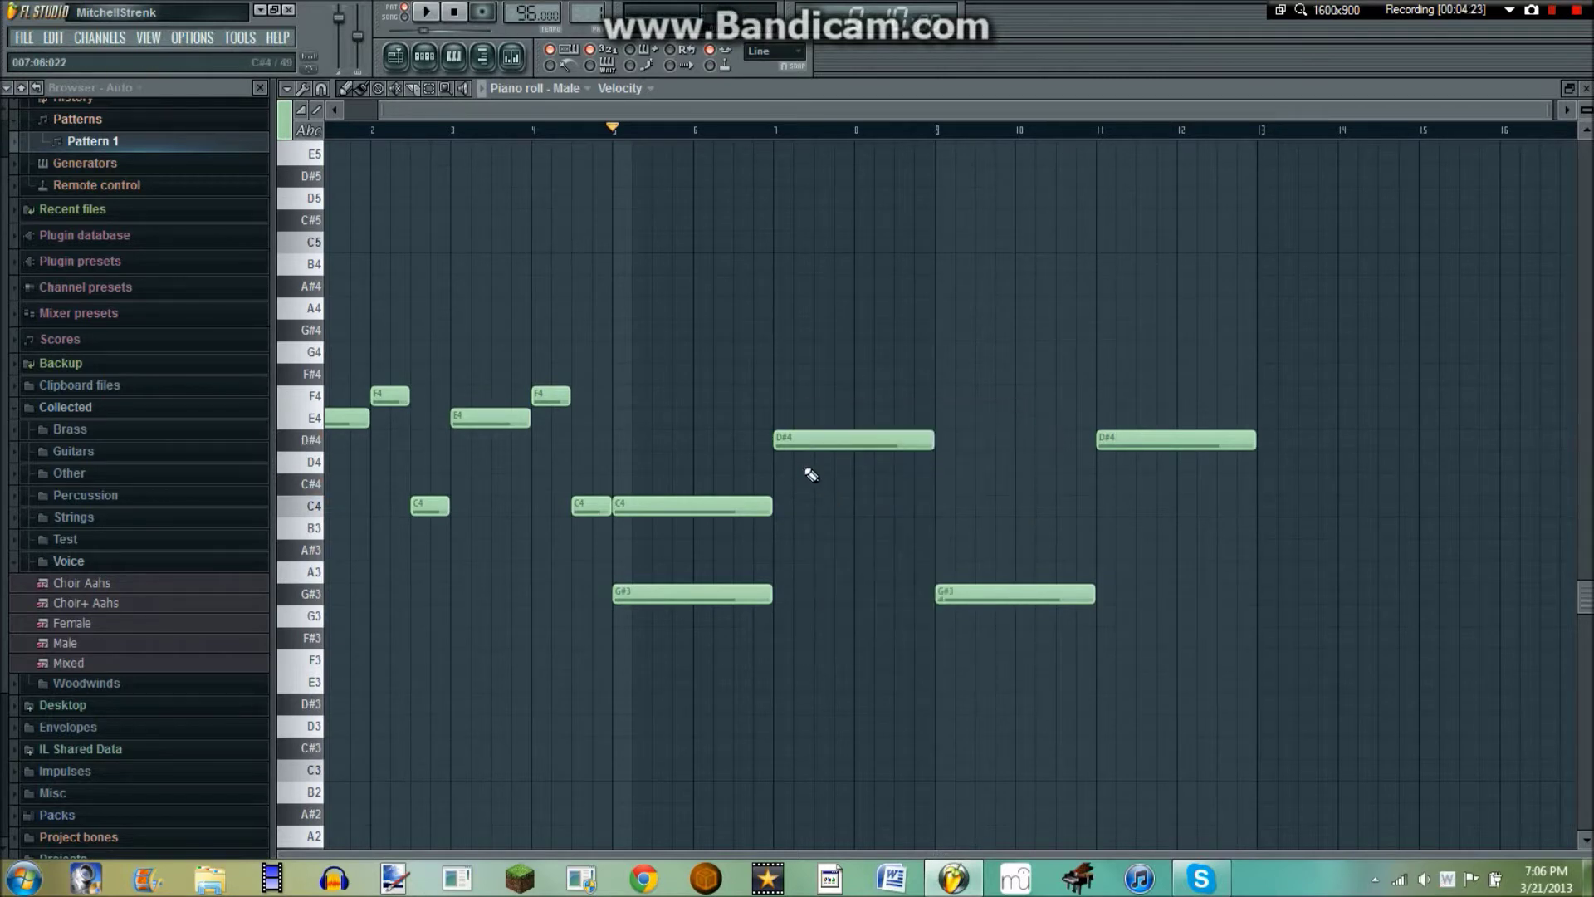
{"action": "left_click", "coordinate": [802, 449]}
{"action": "left_click", "coordinate": [794, 404]}
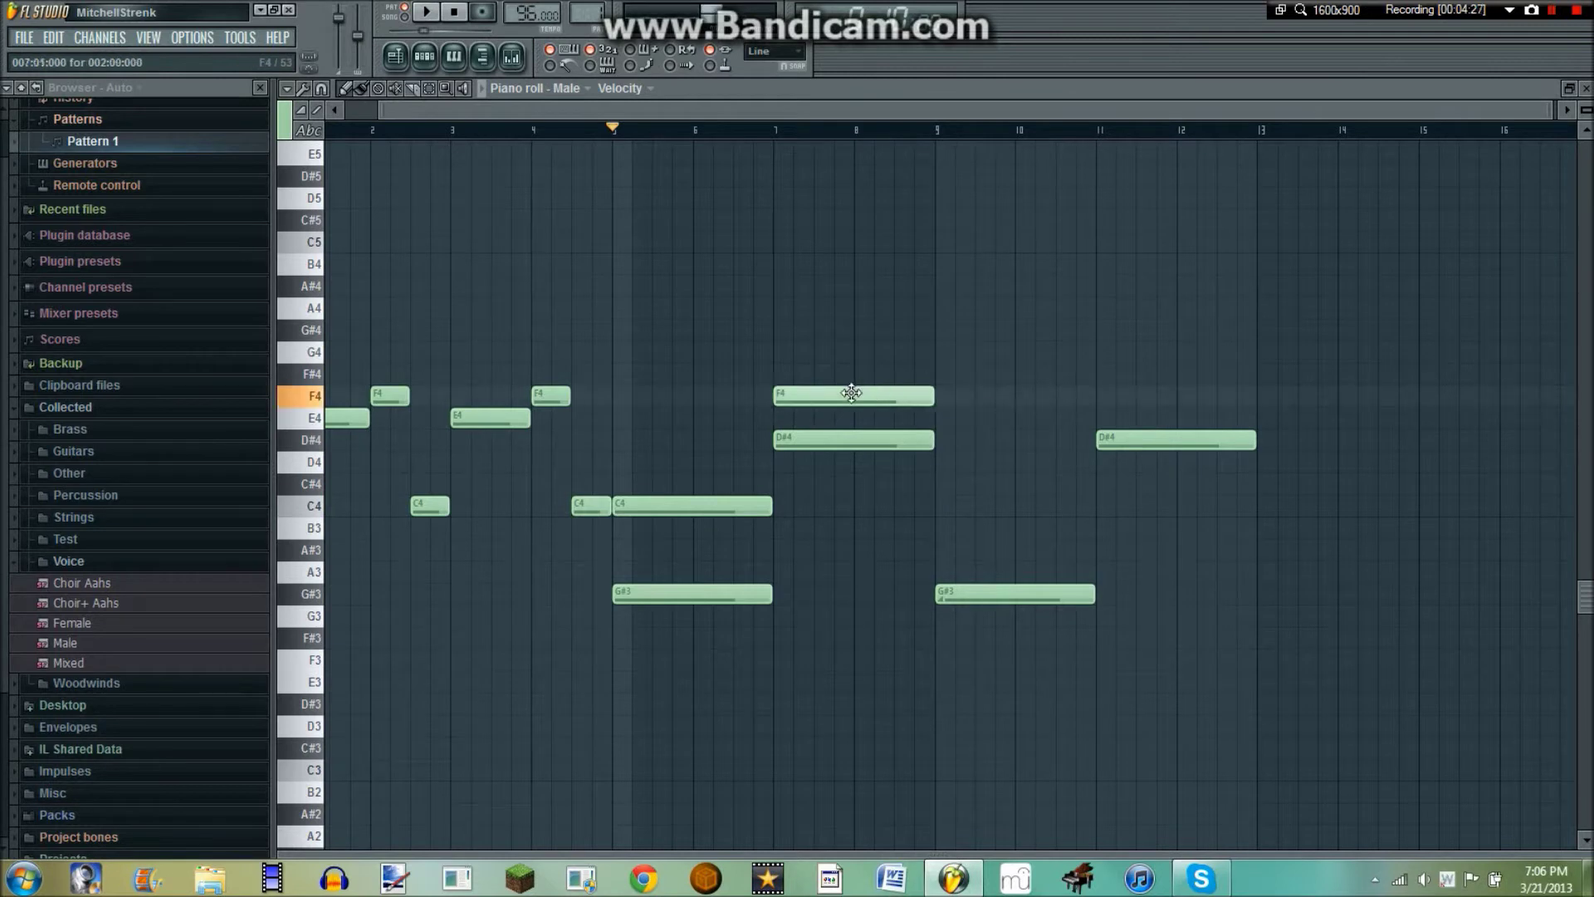
{"action": "left_click_drag", "start_coordinate": [864, 392], "coordinate": [864, 370]}
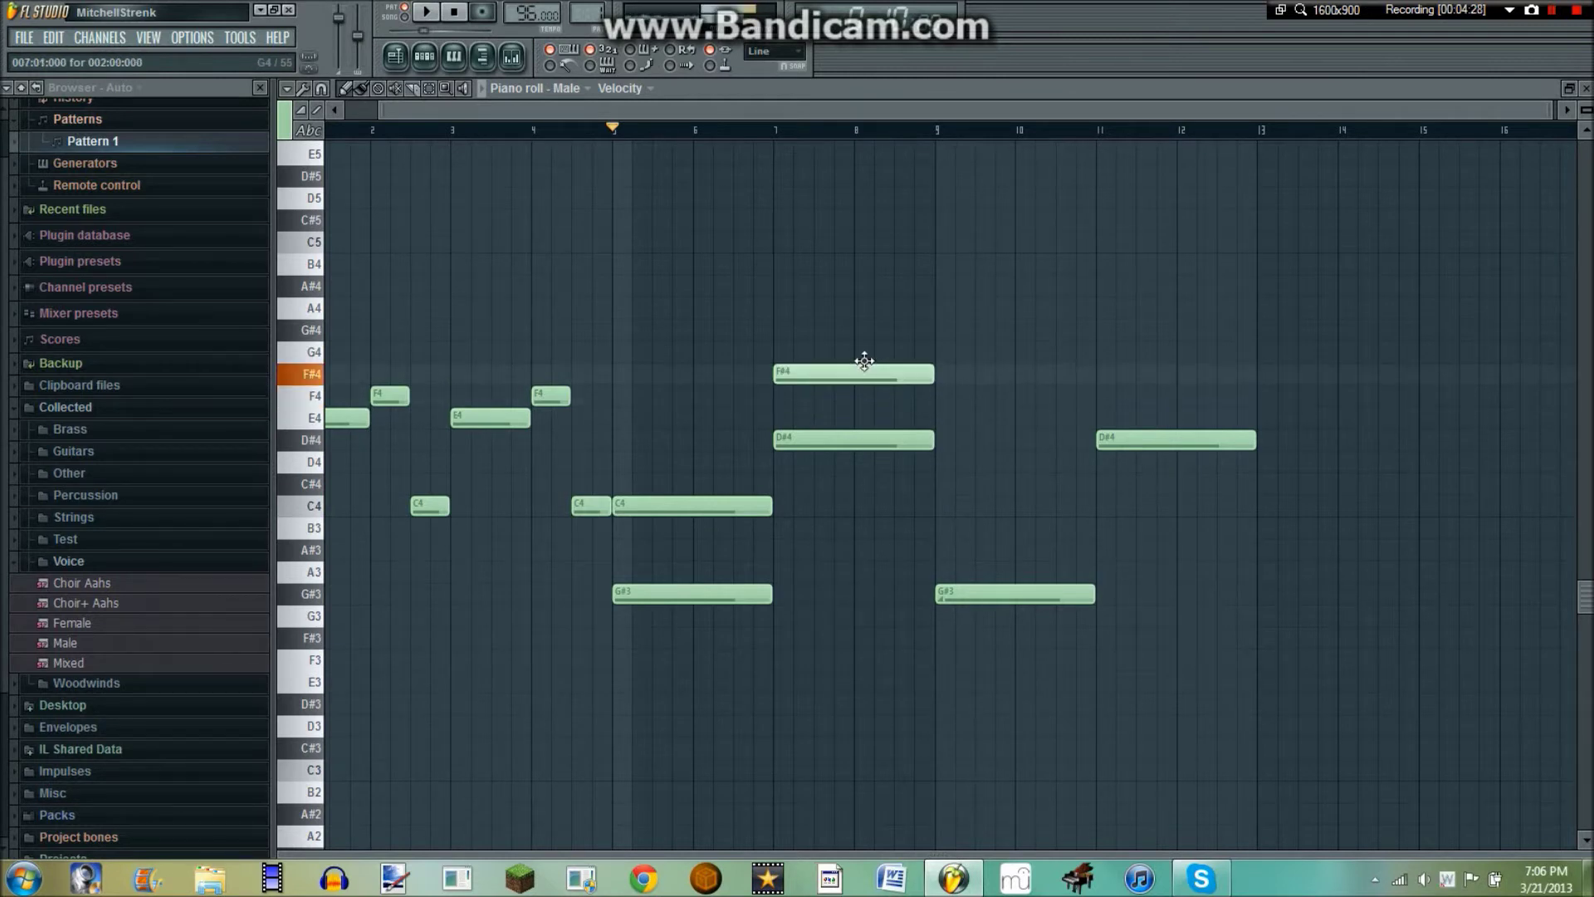
{"action": "left_click", "coordinate": [777, 130]}
{"action": "key", "text": "space"}
- Add harmony notes F#4 at bar 11 and B3 at bar 9, and lower the upper note at bar 5 to B3
{"action": "left_click", "coordinate": [1098, 372]}
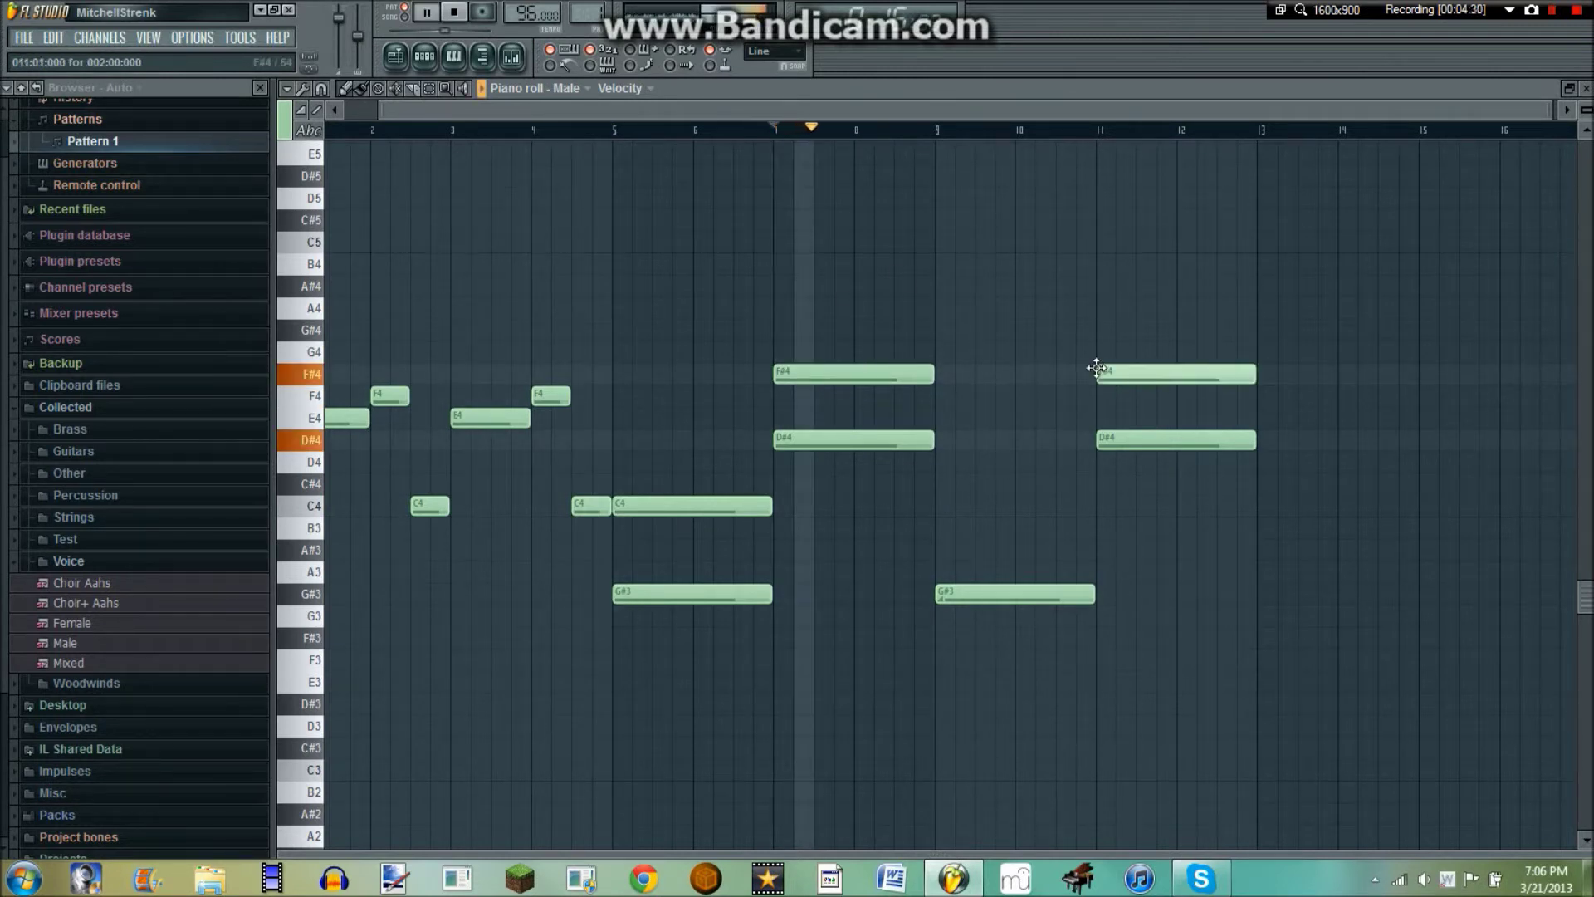
{"action": "left_click", "coordinate": [943, 525]}
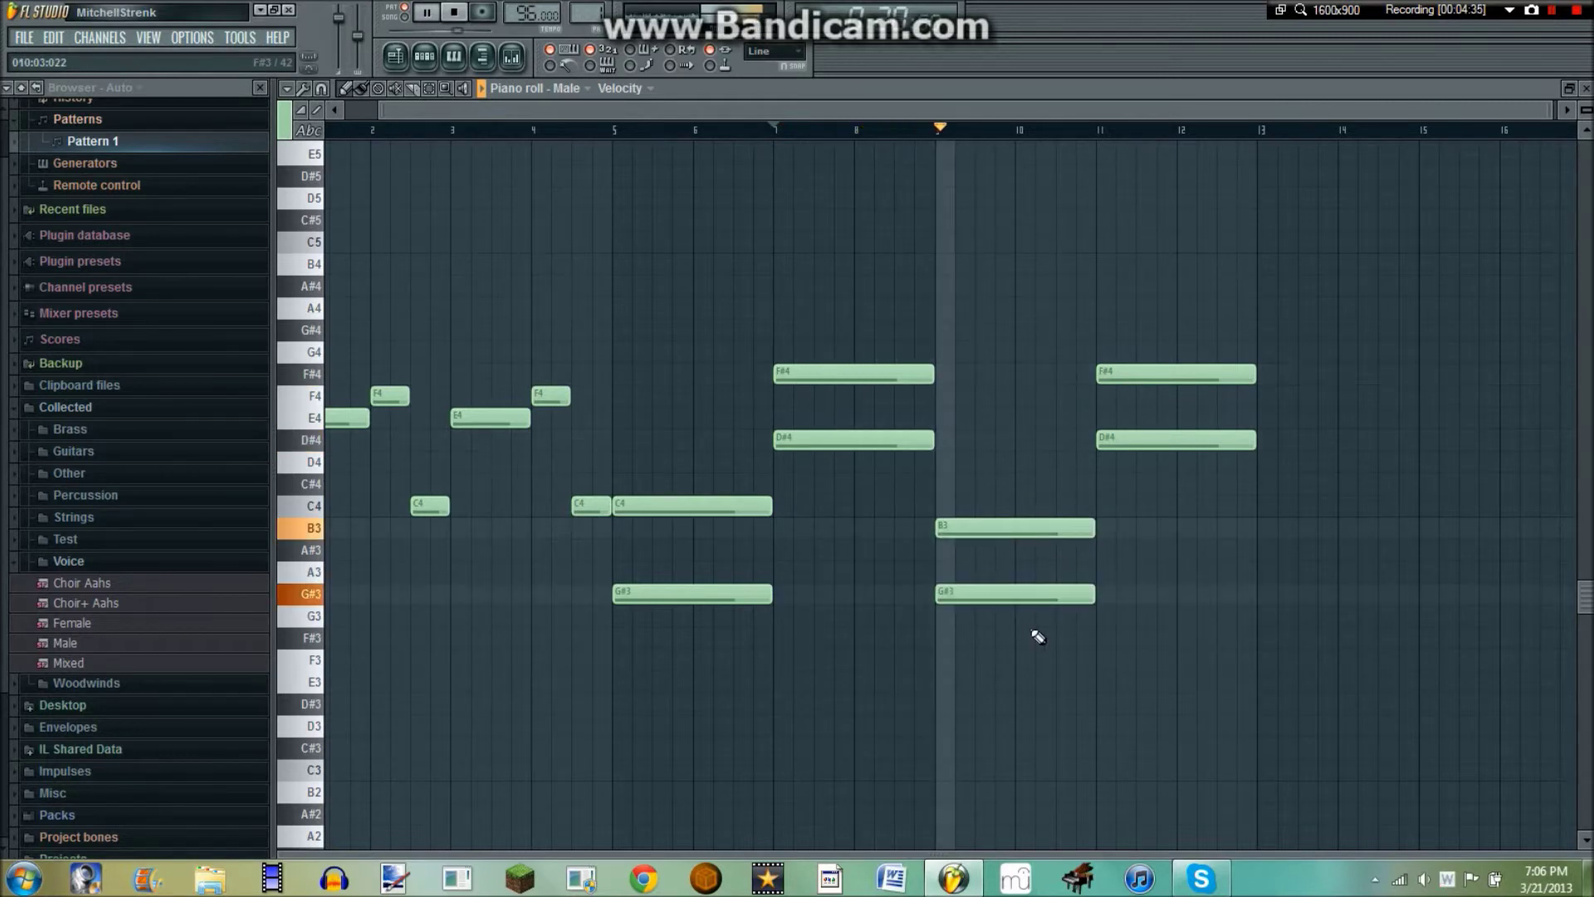
{"action": "left_click_drag", "start_coordinate": [729, 510], "coordinate": [723, 533]}
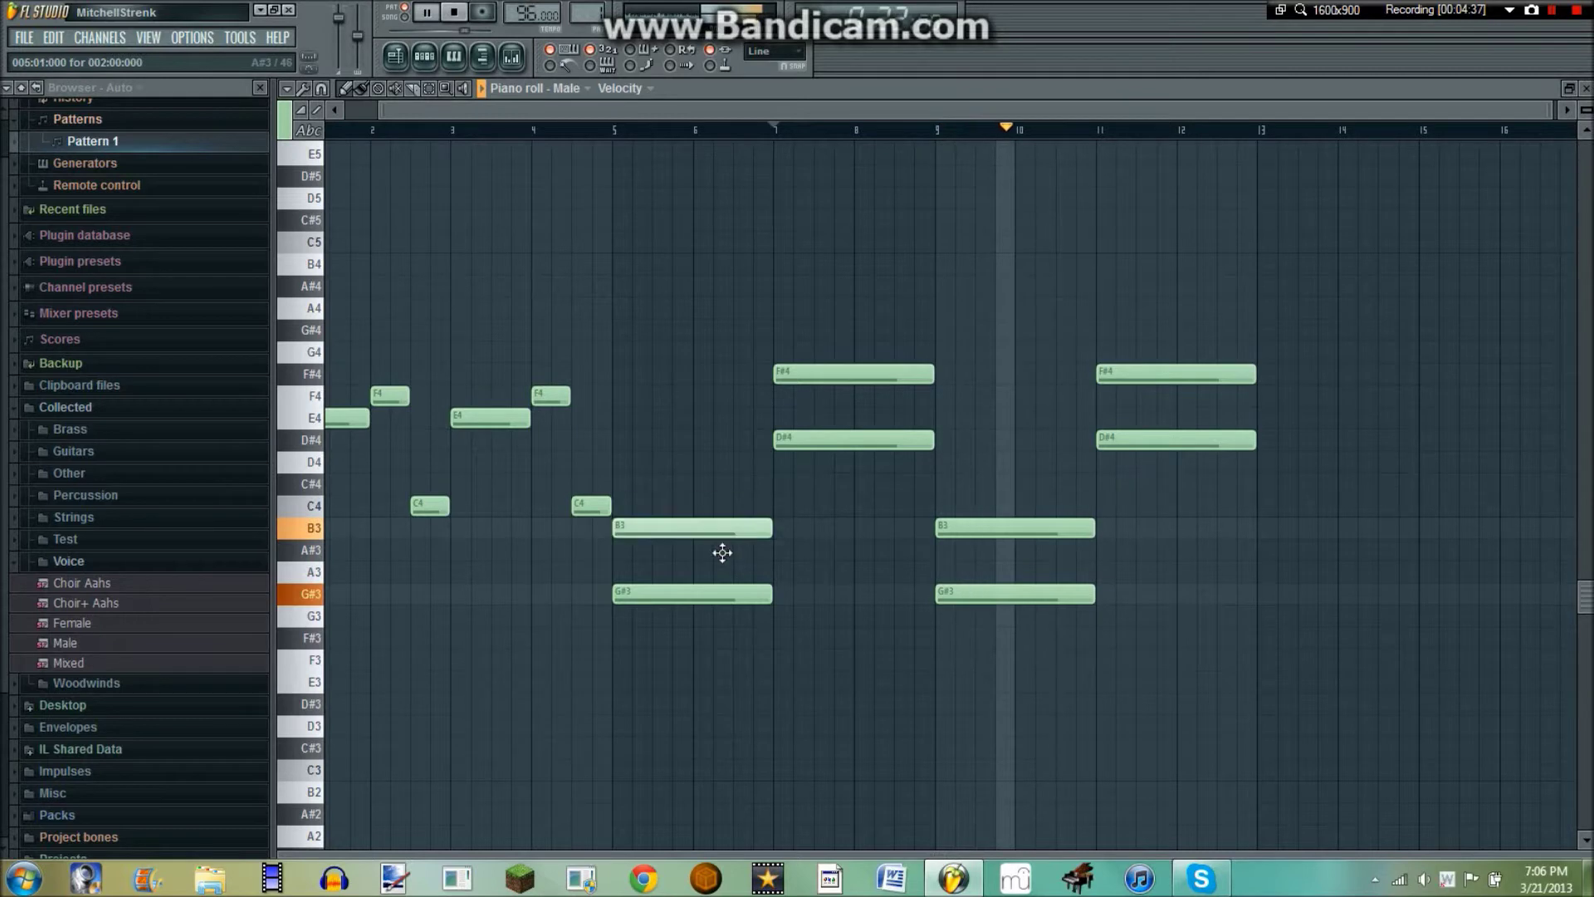
{"action": "key", "text": "space"}
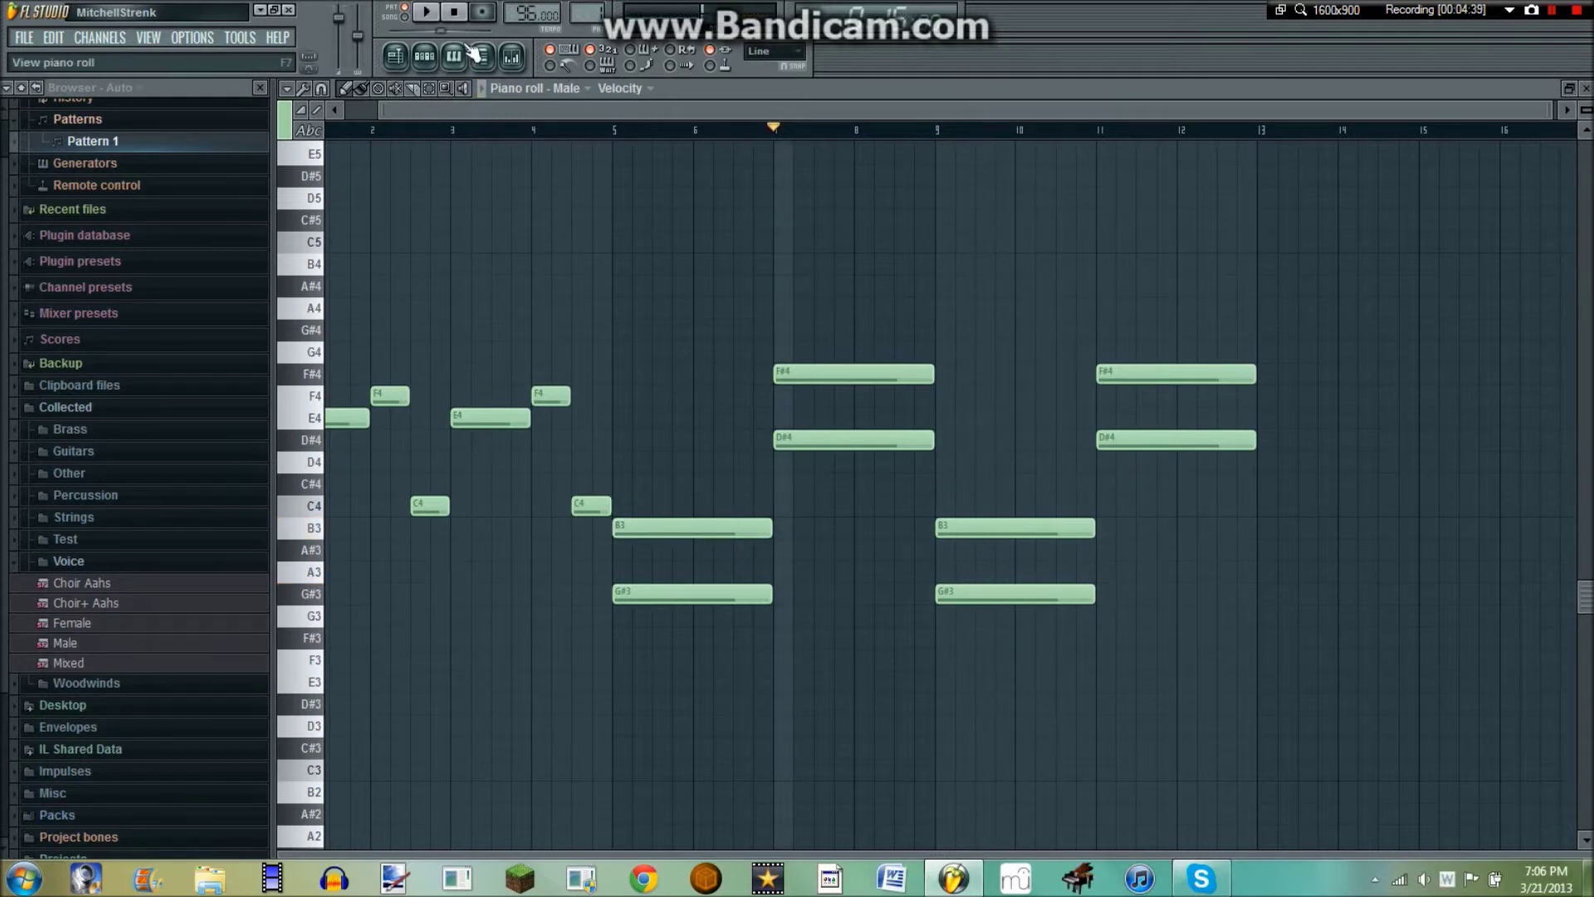
- Add an A3 bass note under the opening melody at bar 1 and lengthen it to four bars
{"action": "scroll", "coordinate": [500, 119], "scroll_direction": "down", "scroll_amount": 1}
{"action": "scroll", "coordinate": [500, 120], "scroll_direction": "down", "scroll_amount": 3}
{"action": "scroll", "coordinate": [501, 119], "scroll_direction": "up", "scroll_amount": 3}
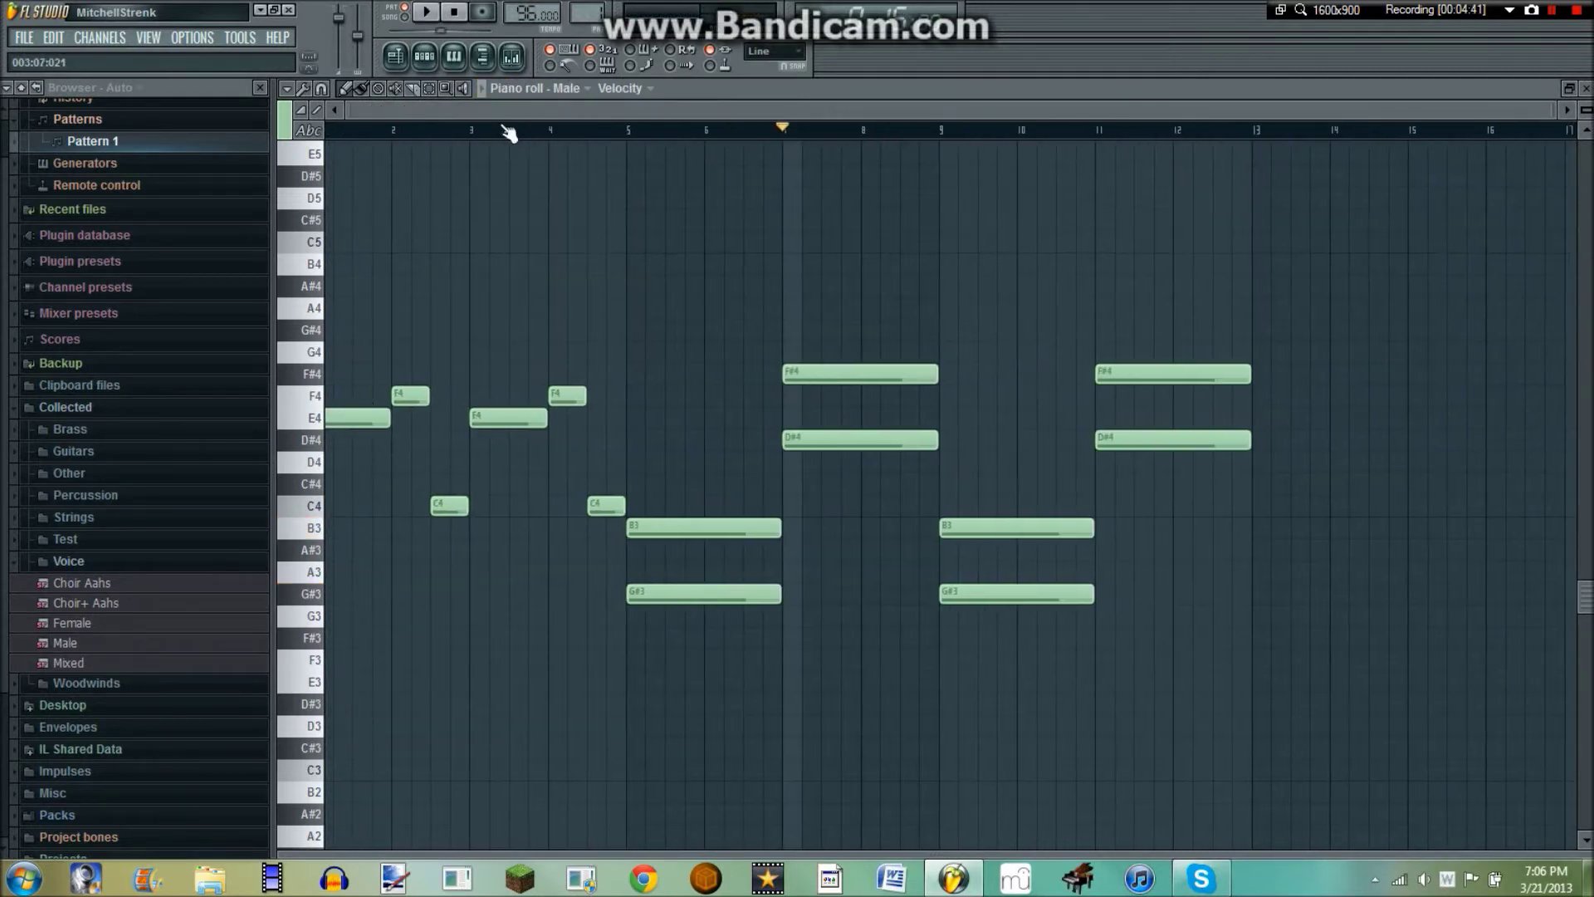
{"action": "scroll", "coordinate": [514, 109], "scroll_direction": "down", "scroll_amount": 2}
{"action": "left_click_drag", "start_coordinate": [537, 118], "coordinate": [349, 117]}
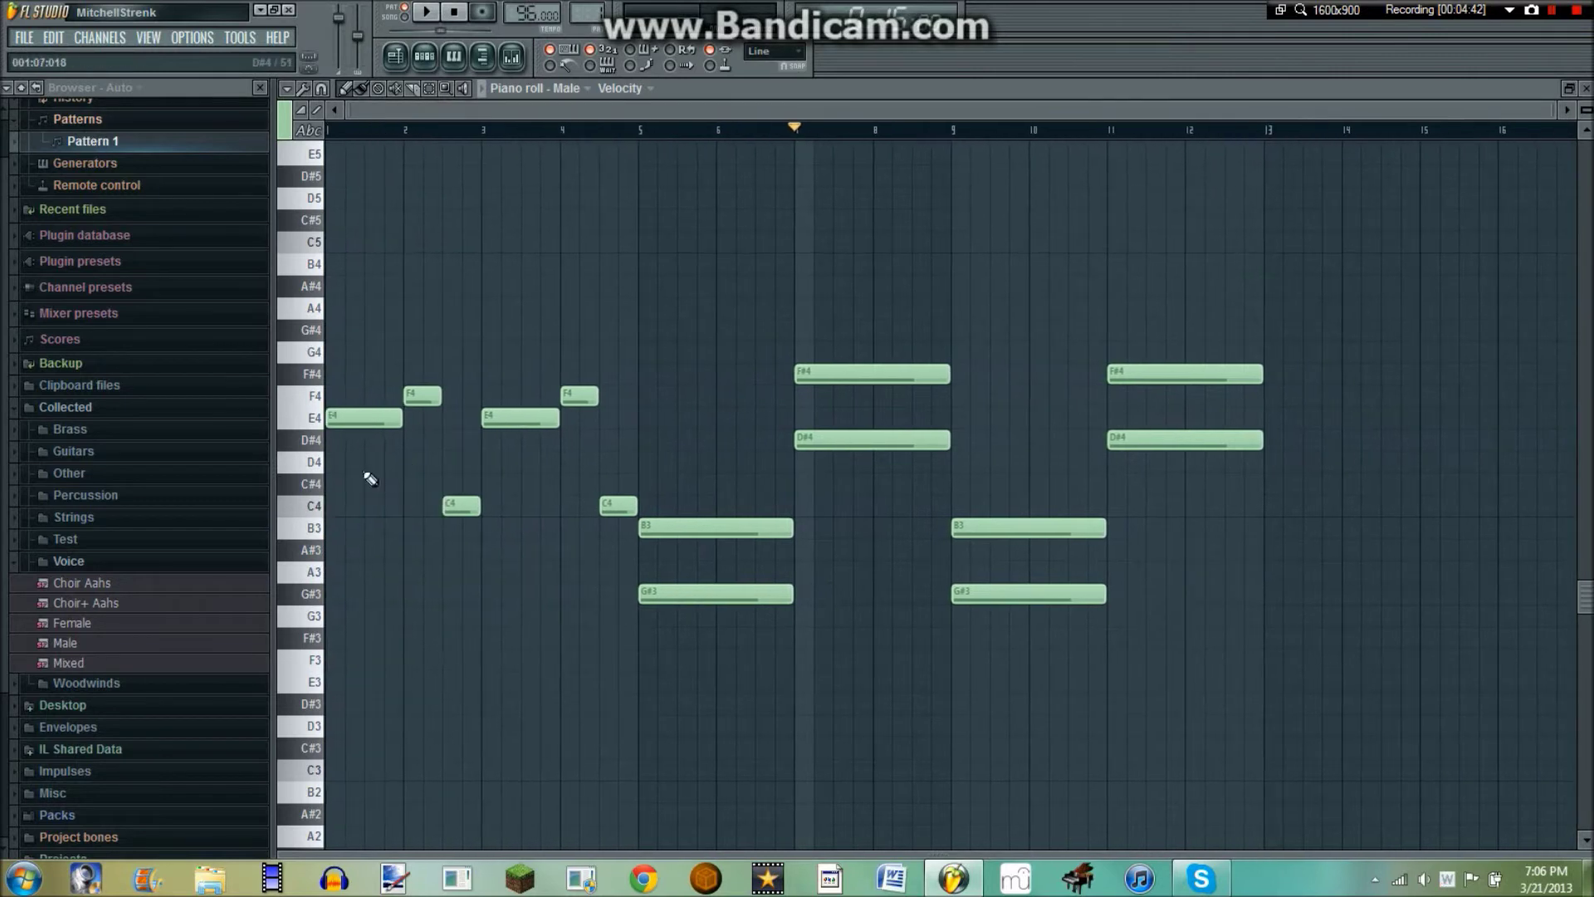
{"action": "left_click", "coordinate": [332, 688]}
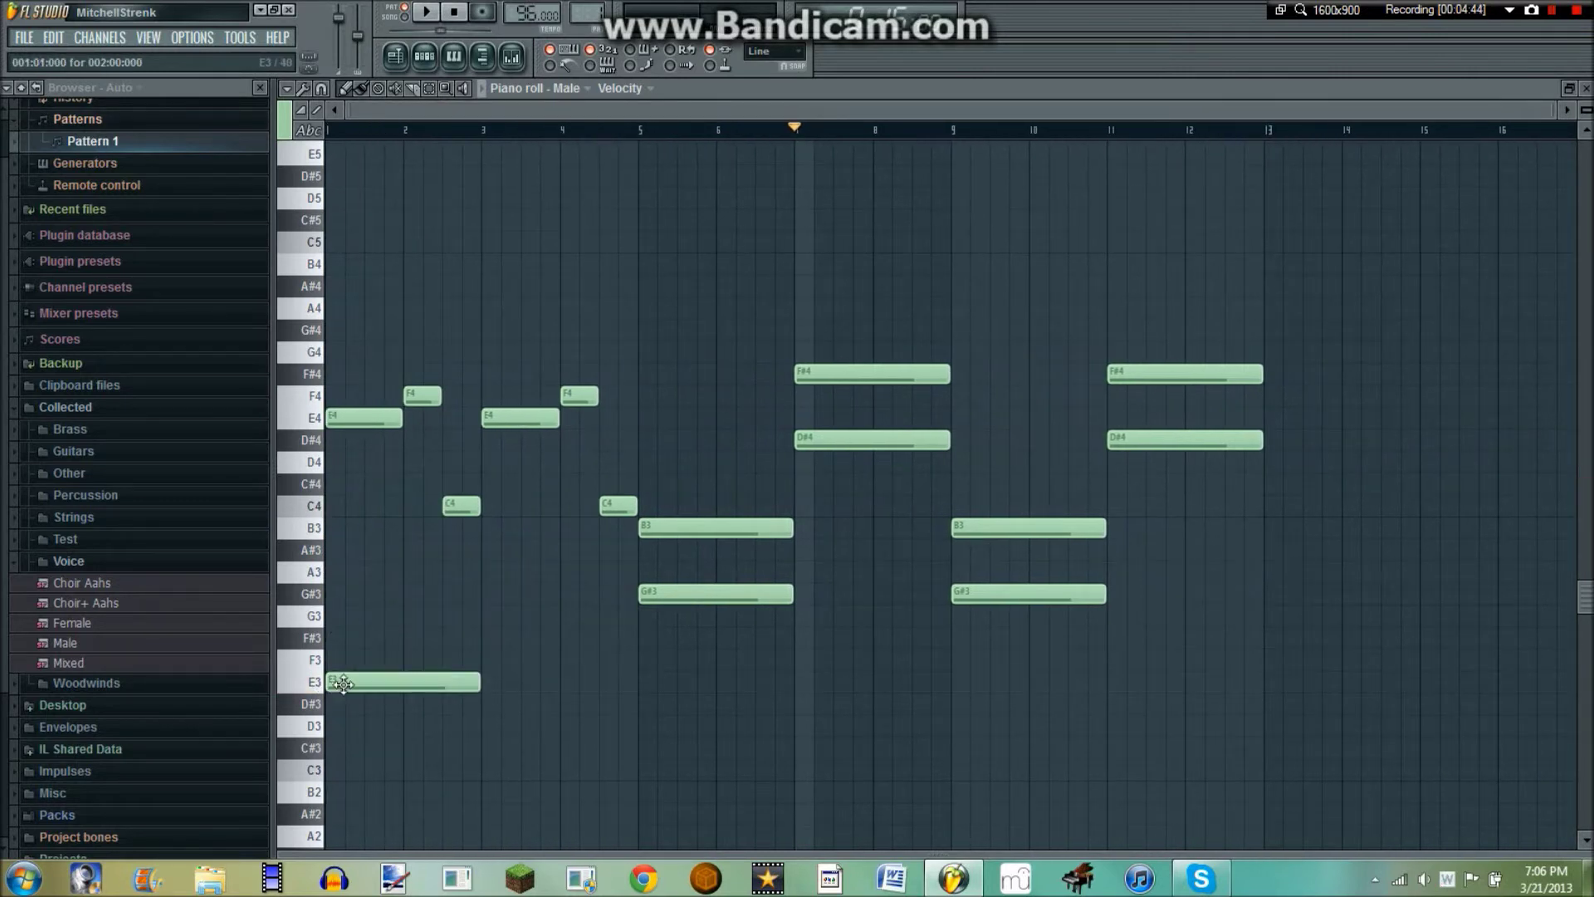
{"action": "left_click_drag", "start_coordinate": [336, 681], "coordinate": [340, 615]}
{"action": "right_click", "coordinate": [374, 615]}
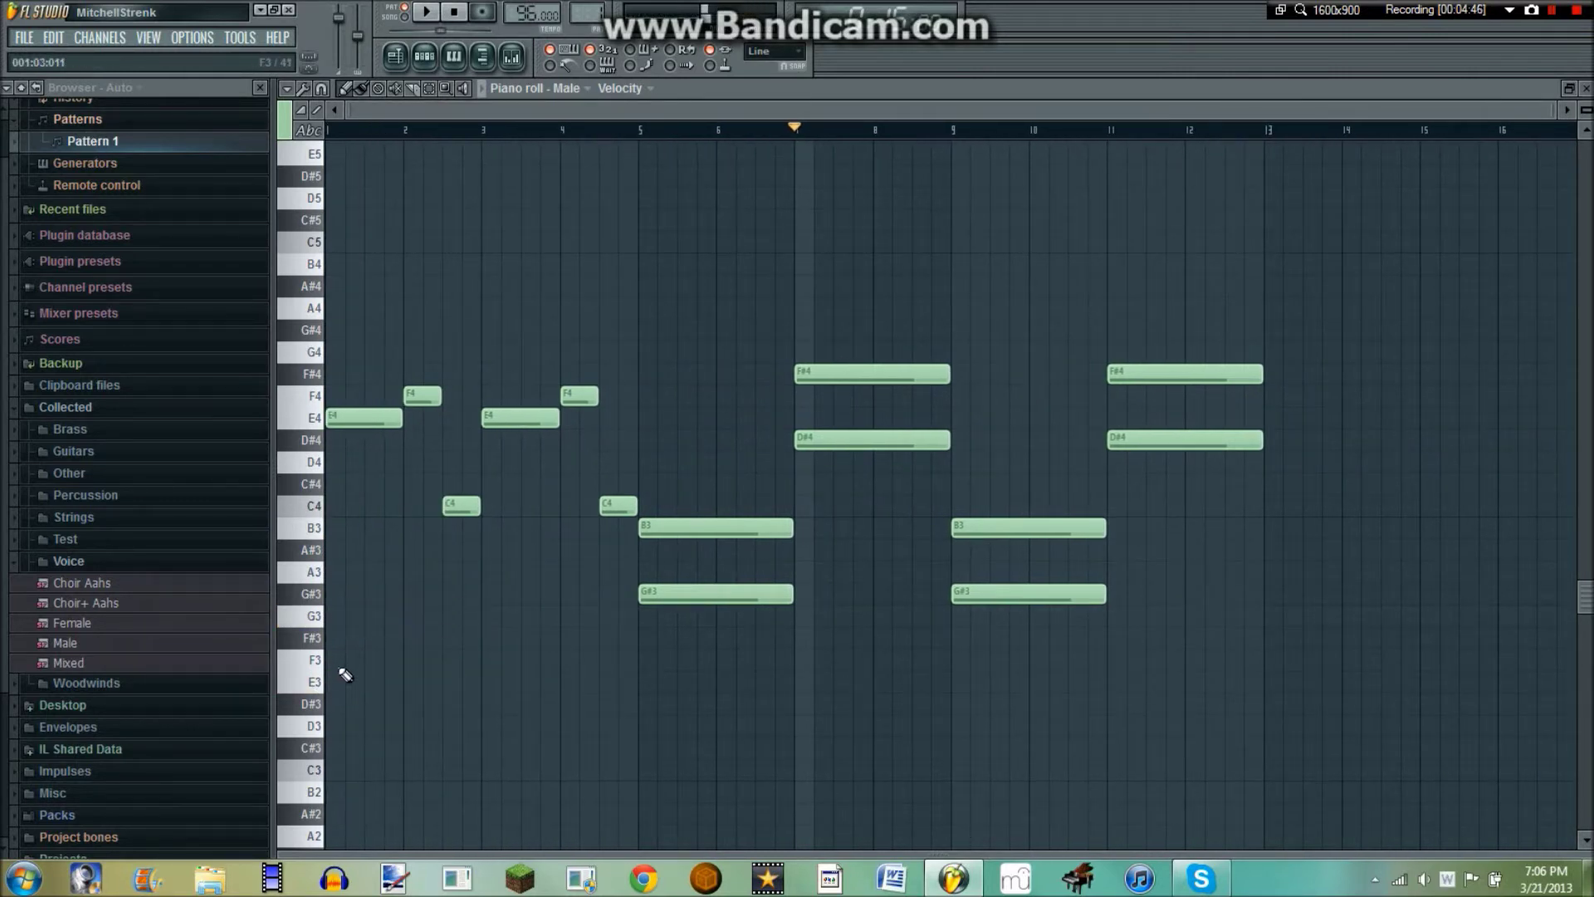
{"action": "left_click", "coordinate": [347, 681]}
{"action": "right_click", "coordinate": [365, 682]}
{"action": "left_click", "coordinate": [365, 573]}
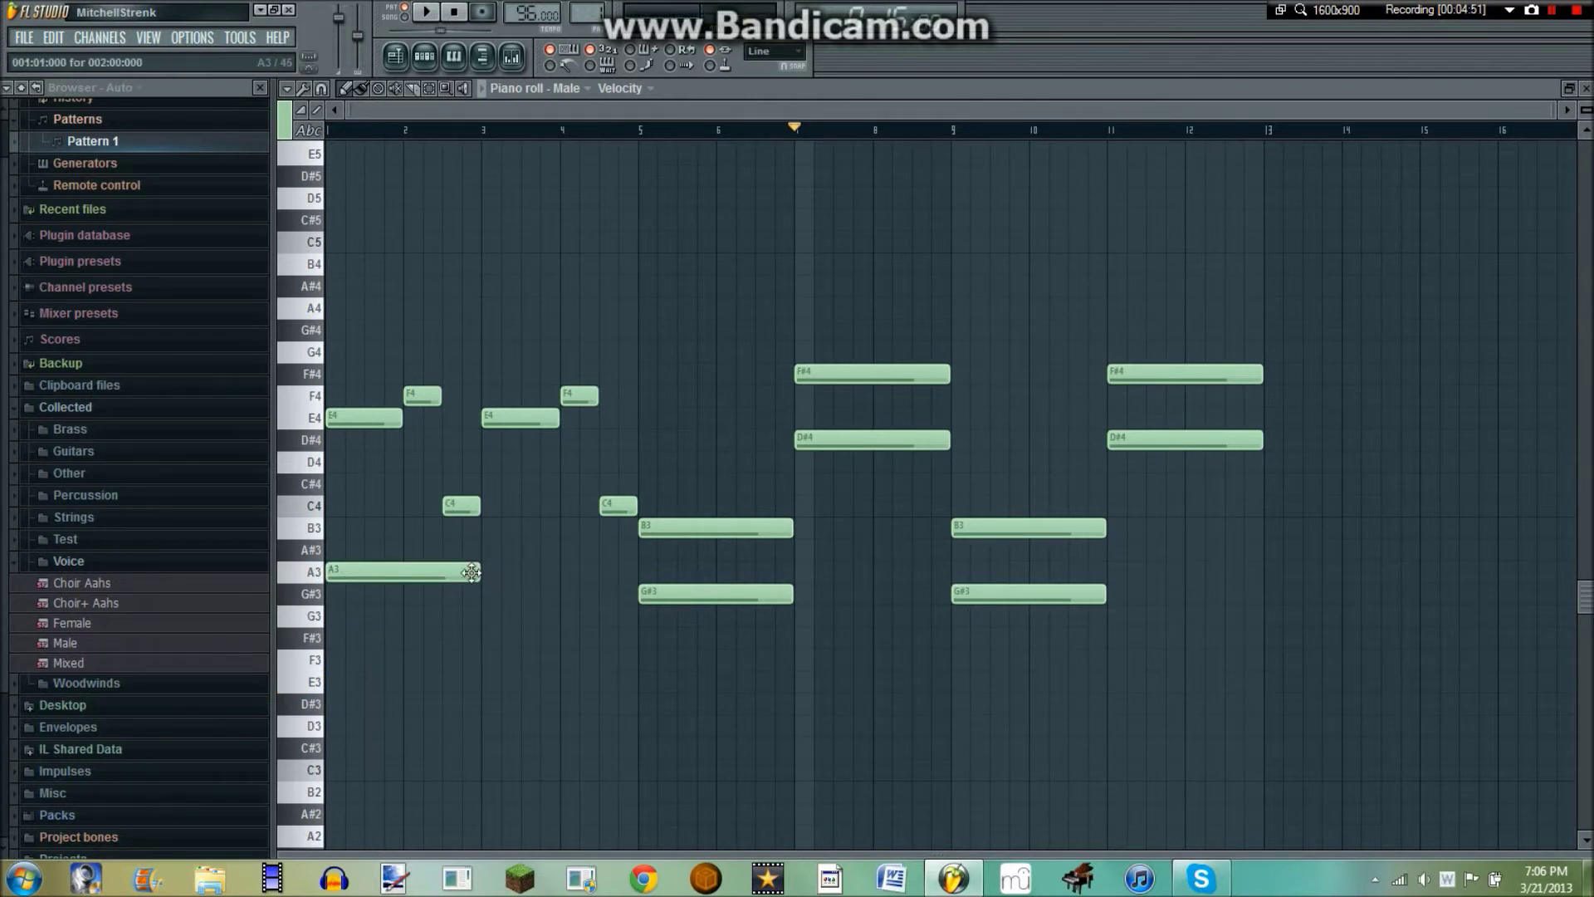
{"action": "left_click_drag", "start_coordinate": [471, 573], "coordinate": [636, 573]}
- Look at the long A3 note's properties without changing them, and play the pattern from the start
{"action": "left_click", "coordinate": [329, 129]}
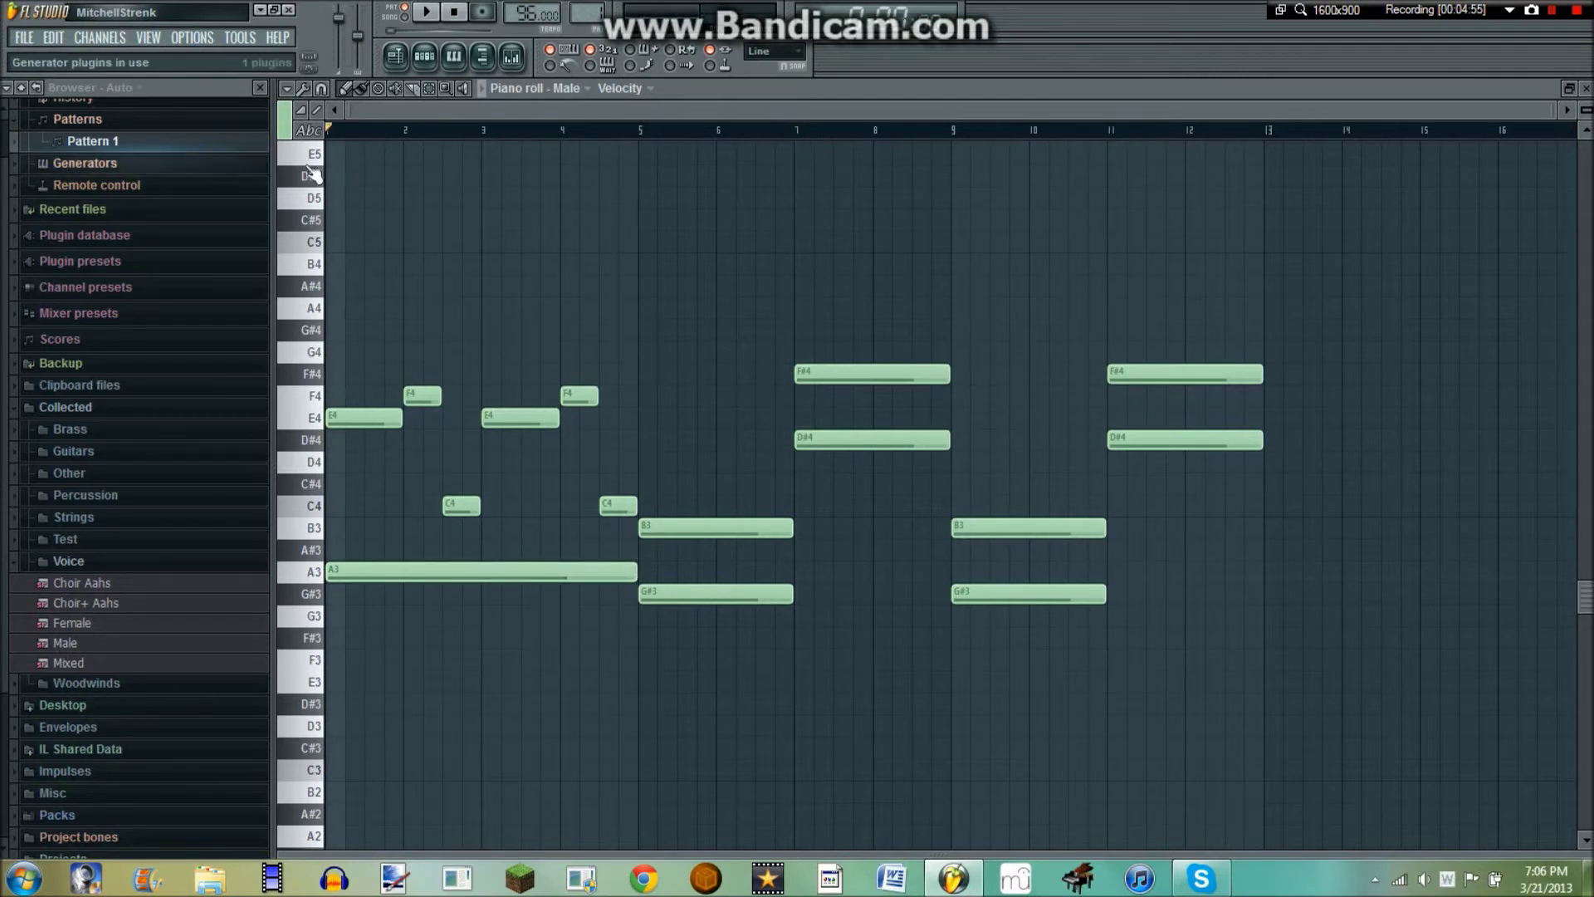
{"action": "double_click", "coordinate": [402, 571]}
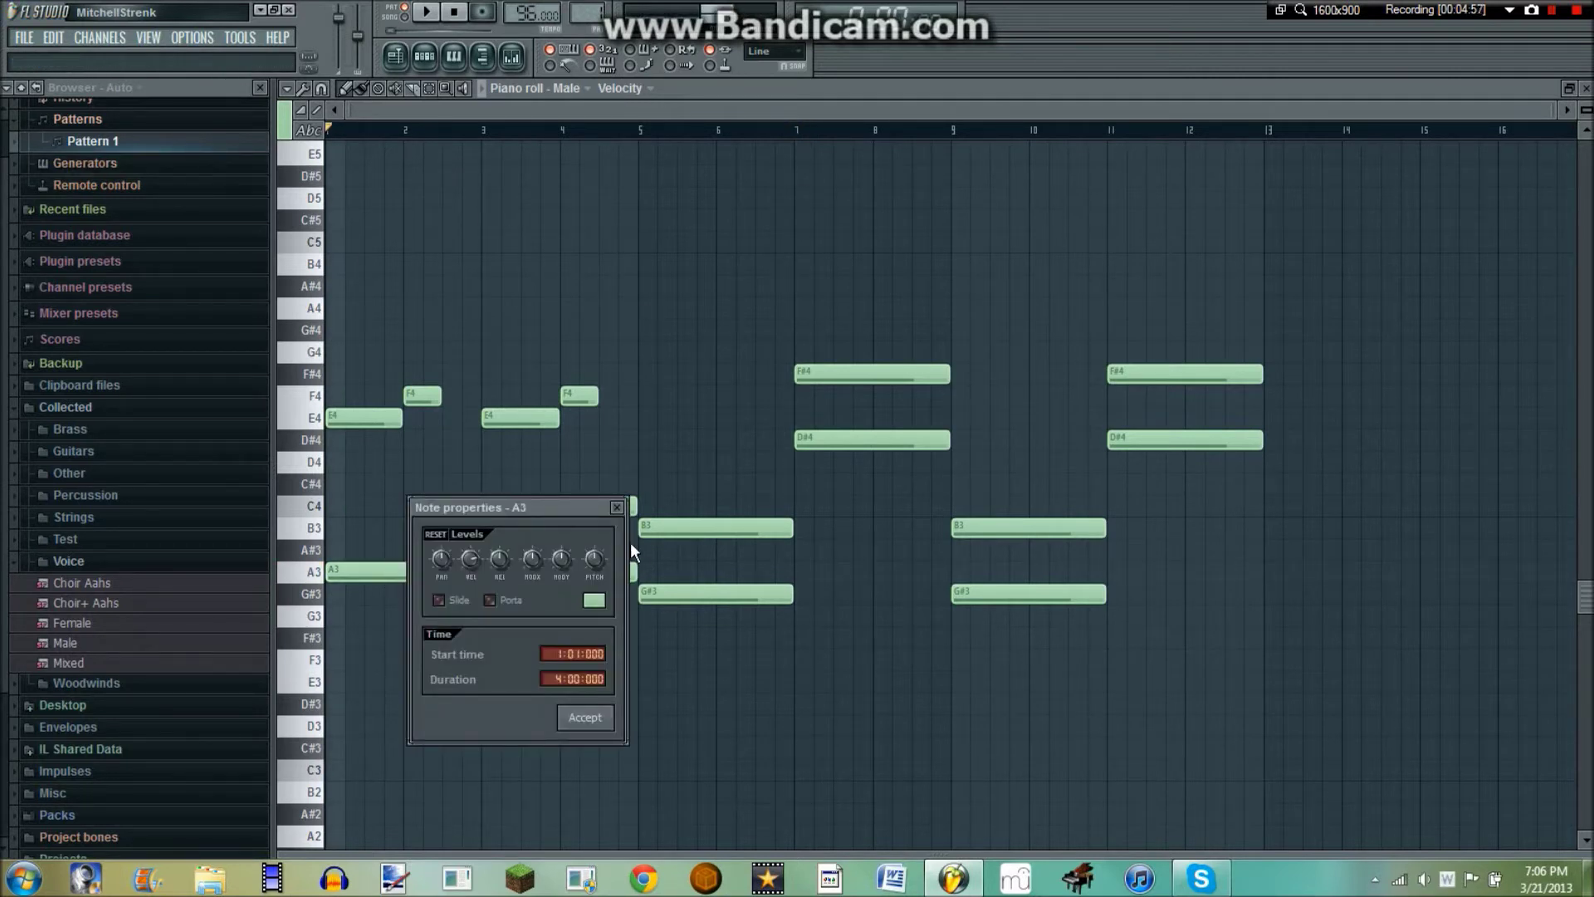
{"action": "left_click", "coordinate": [617, 507]}
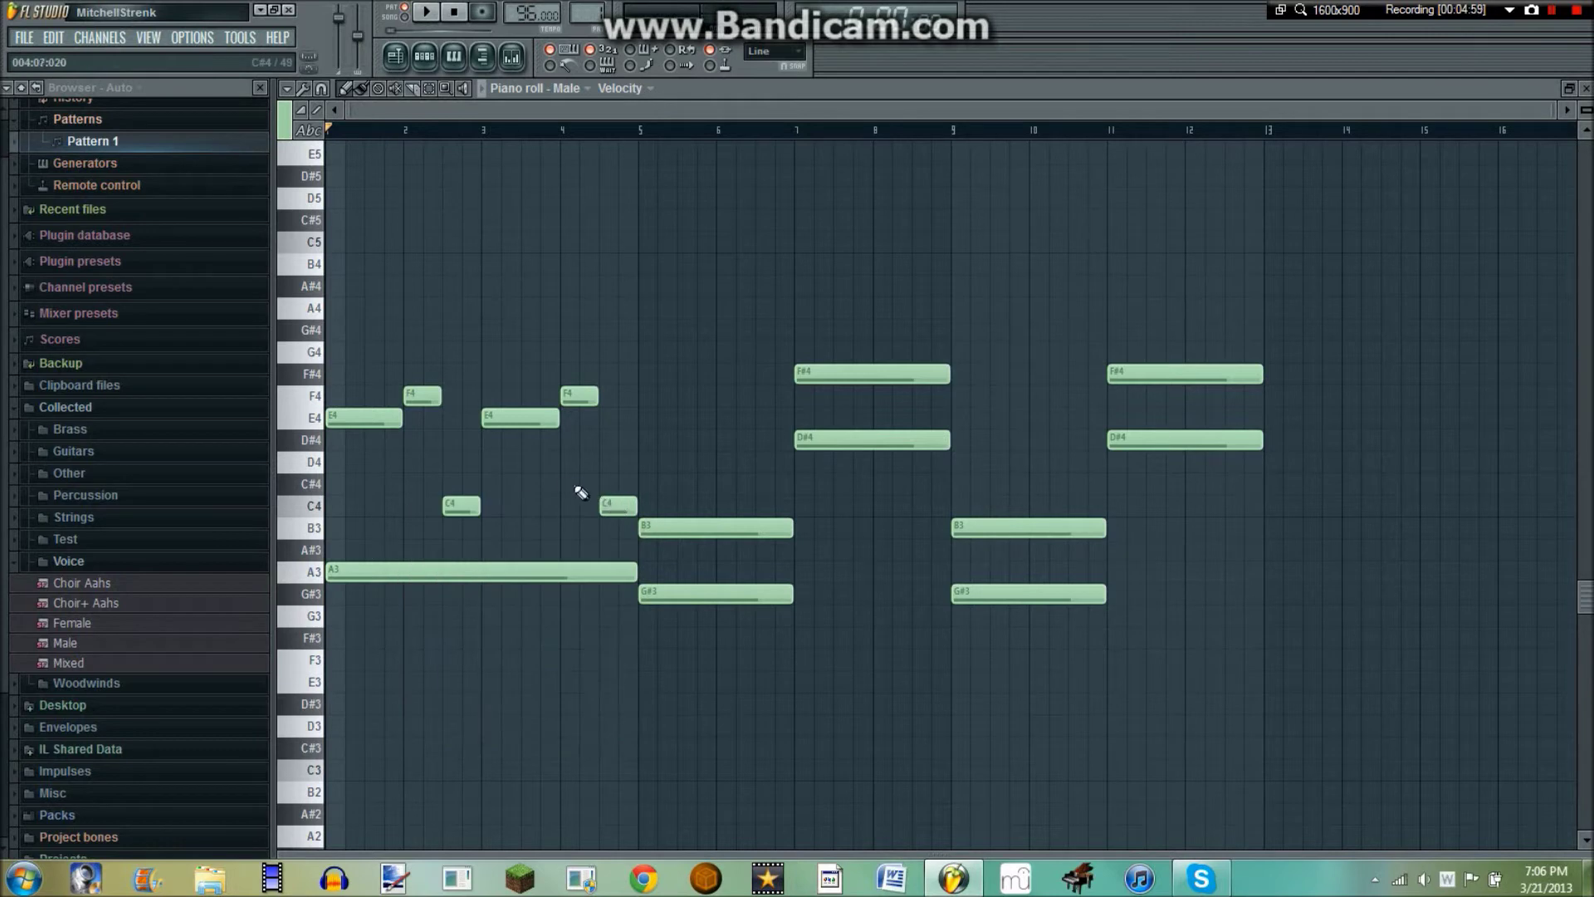
{"action": "key", "text": "space"}
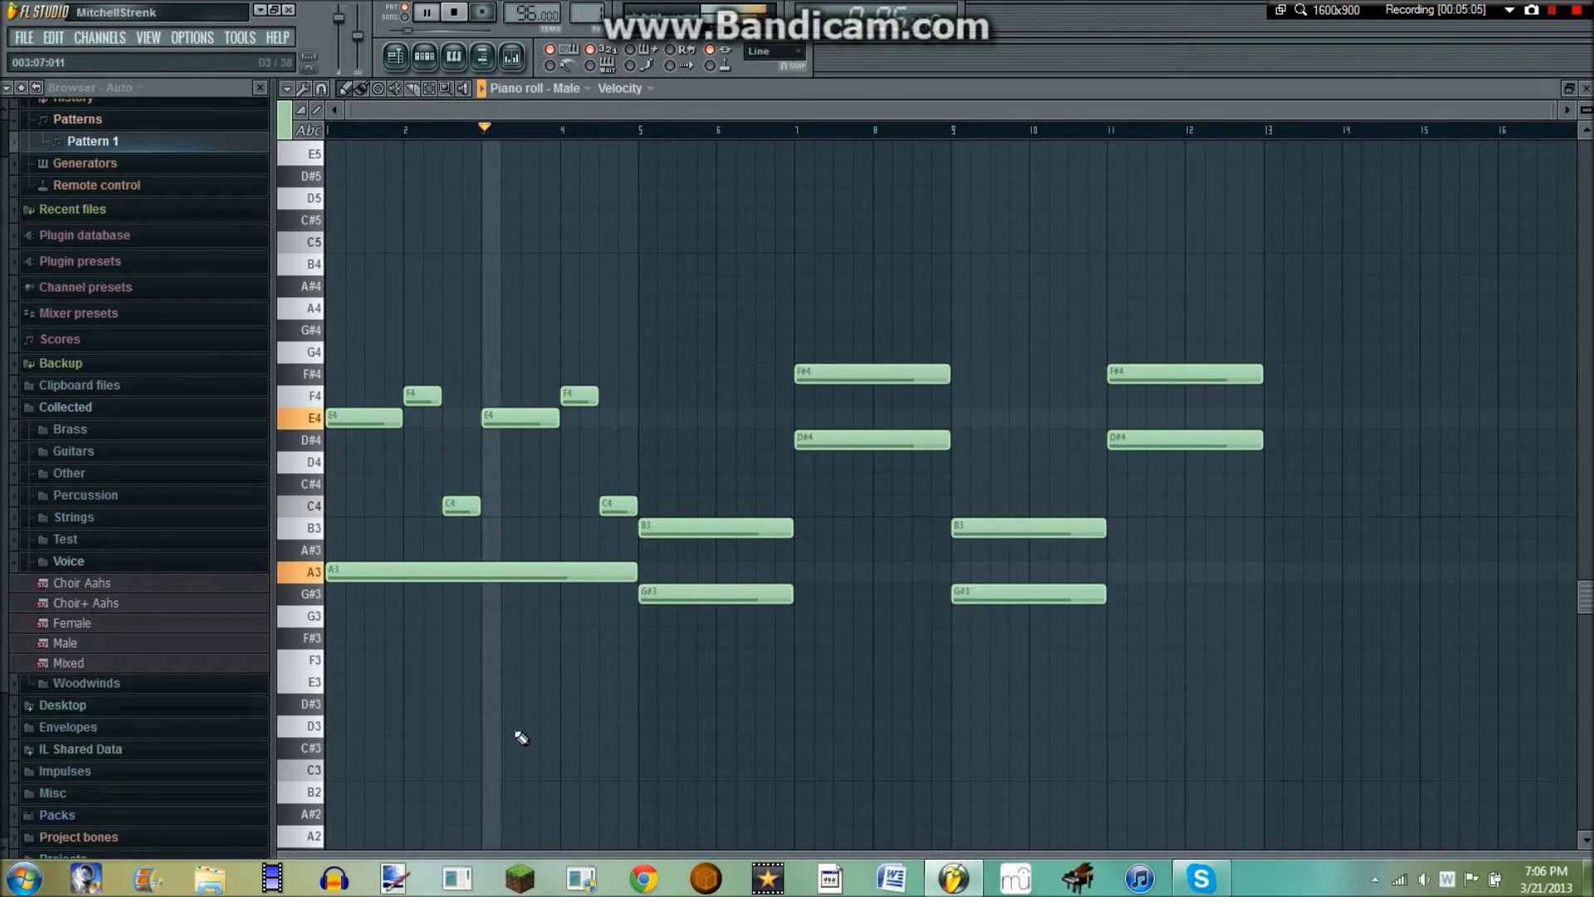
- Lower the velocity of the four-bar A3 note to about 49% and stop playback
{"action": "left_click_drag", "start_coordinate": [518, 645], "coordinate": [545, 565], "text": "ctrl"}
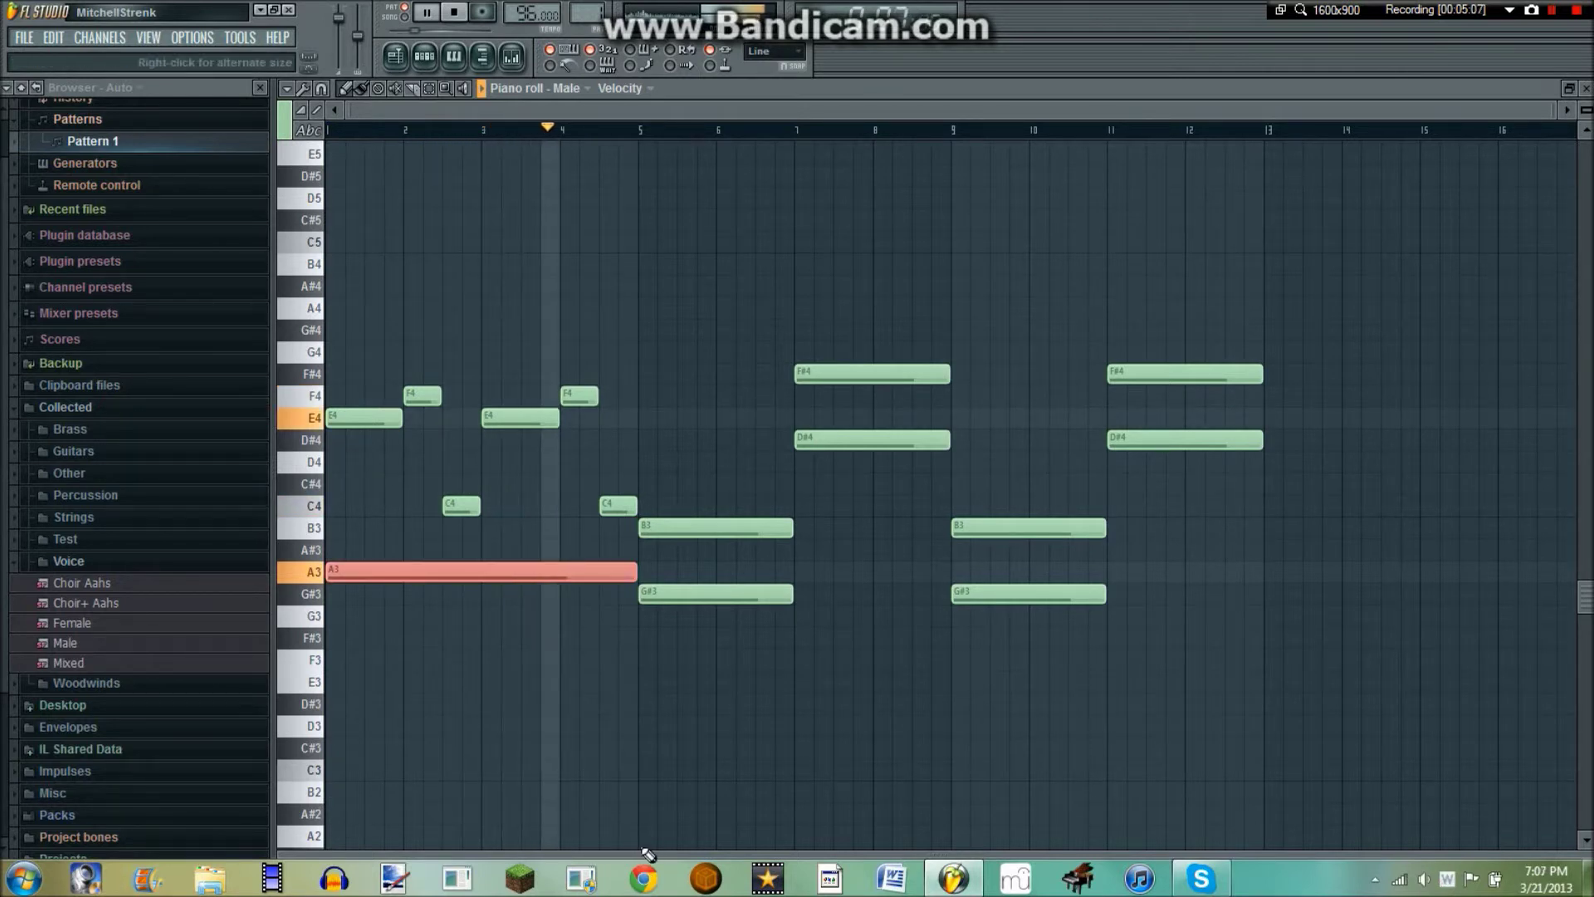
{"action": "left_click_drag", "start_coordinate": [640, 855], "coordinate": [544, 606]}
{"action": "left_click", "coordinate": [356, 739]}
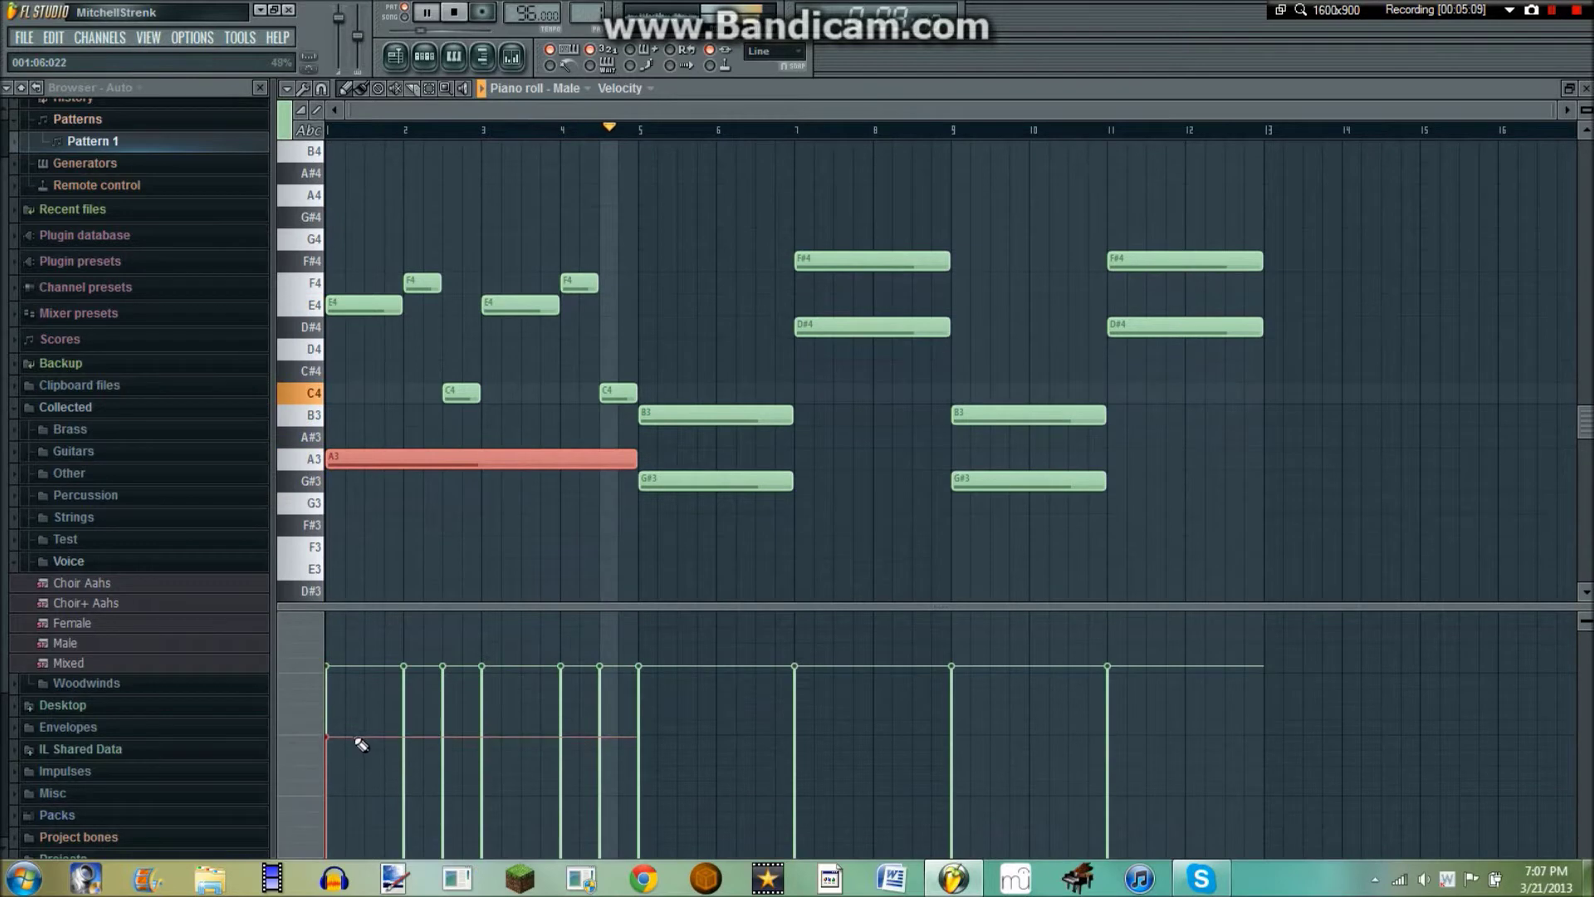
{"action": "key", "text": "space"}
{"action": "left_click_drag", "start_coordinate": [573, 608], "coordinate": [582, 855]}
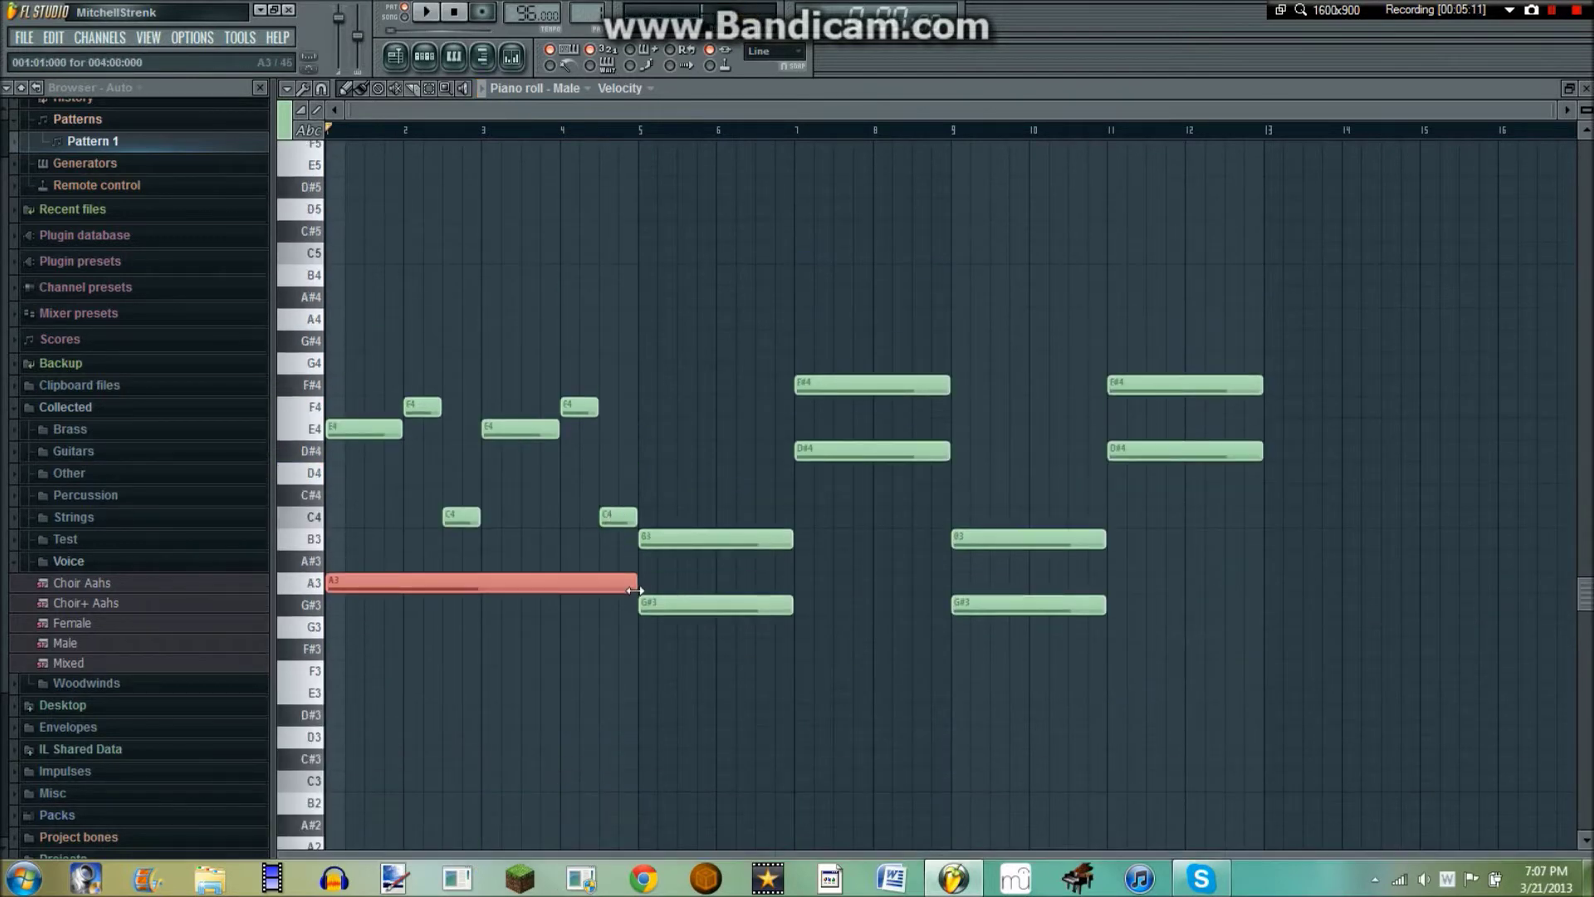
- Shorten the A3 note to two bars, add a second two-bar A3 at bar 3, and play back the pattern
{"action": "mouse_move", "coordinate": [635, 590]}
{"action": "left_mouse_down"}
{"action": "mouse_move", "coordinate": [463, 614]}
{"action": "mouse_move", "coordinate": [491, 583]}
{"action": "left_mouse_up"}
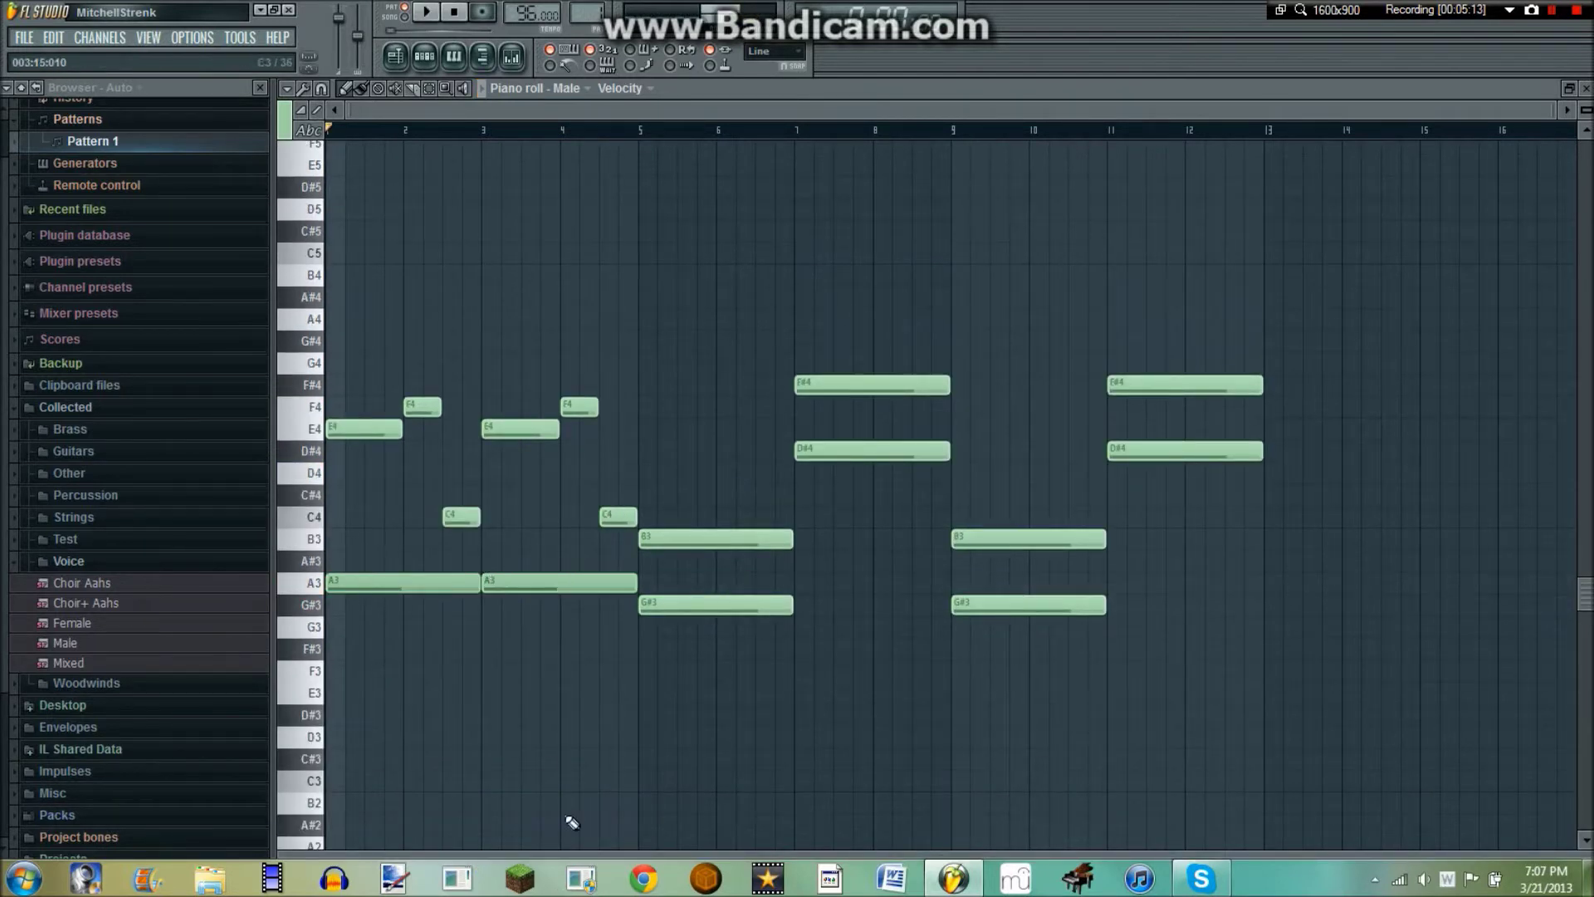
{"action": "left_click_drag", "start_coordinate": [567, 854], "coordinate": [514, 528]}
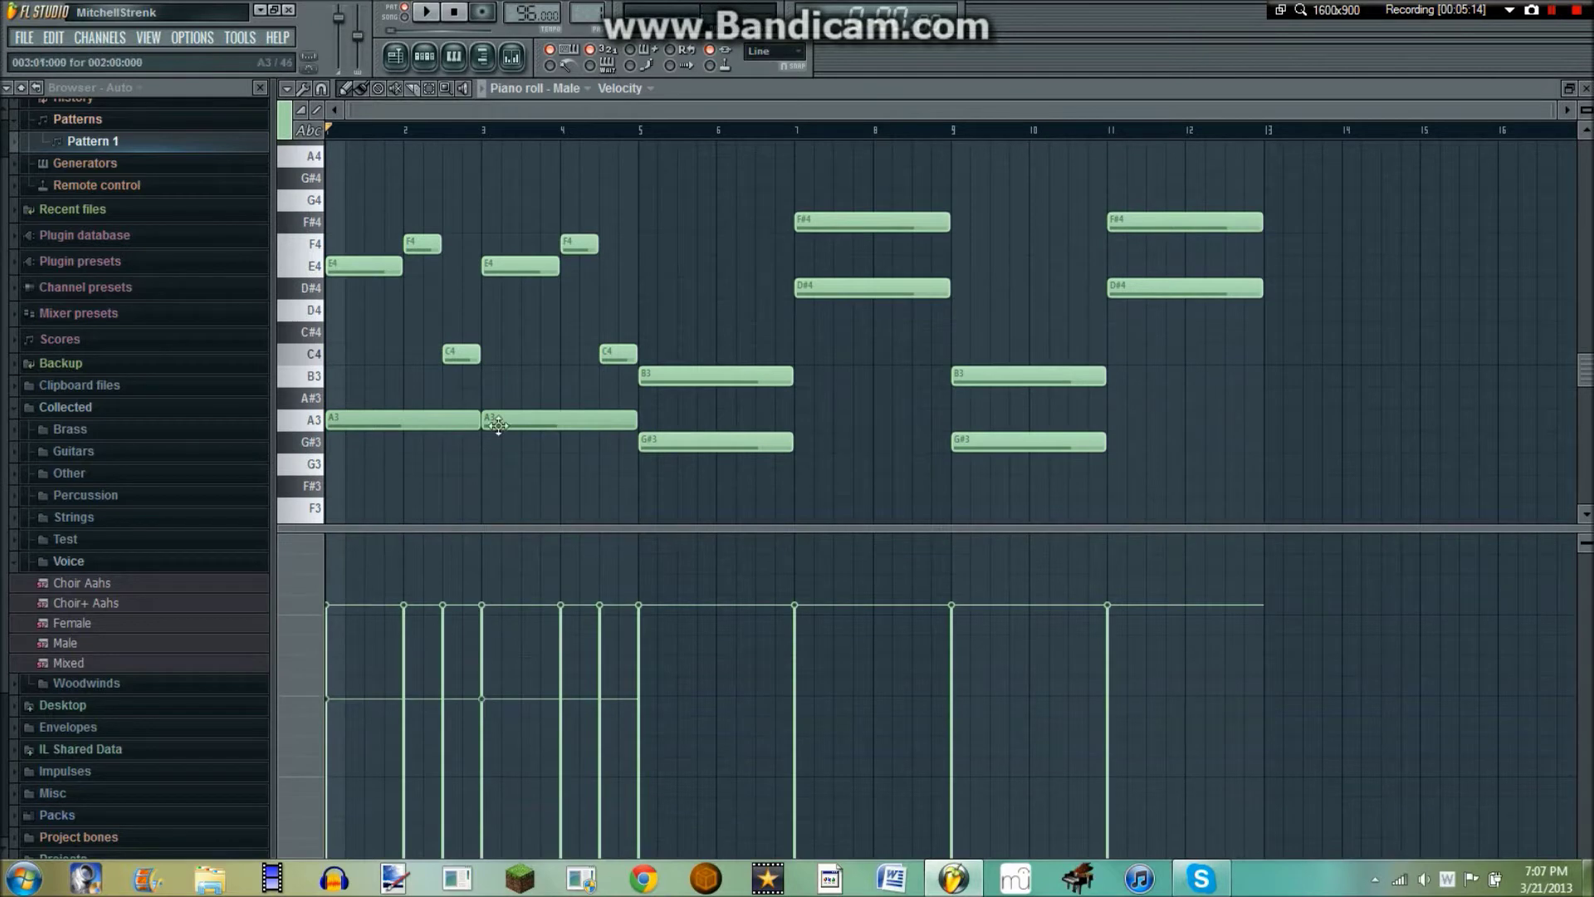
{"action": "left_click_drag", "start_coordinate": [406, 496], "coordinate": [486, 415]}
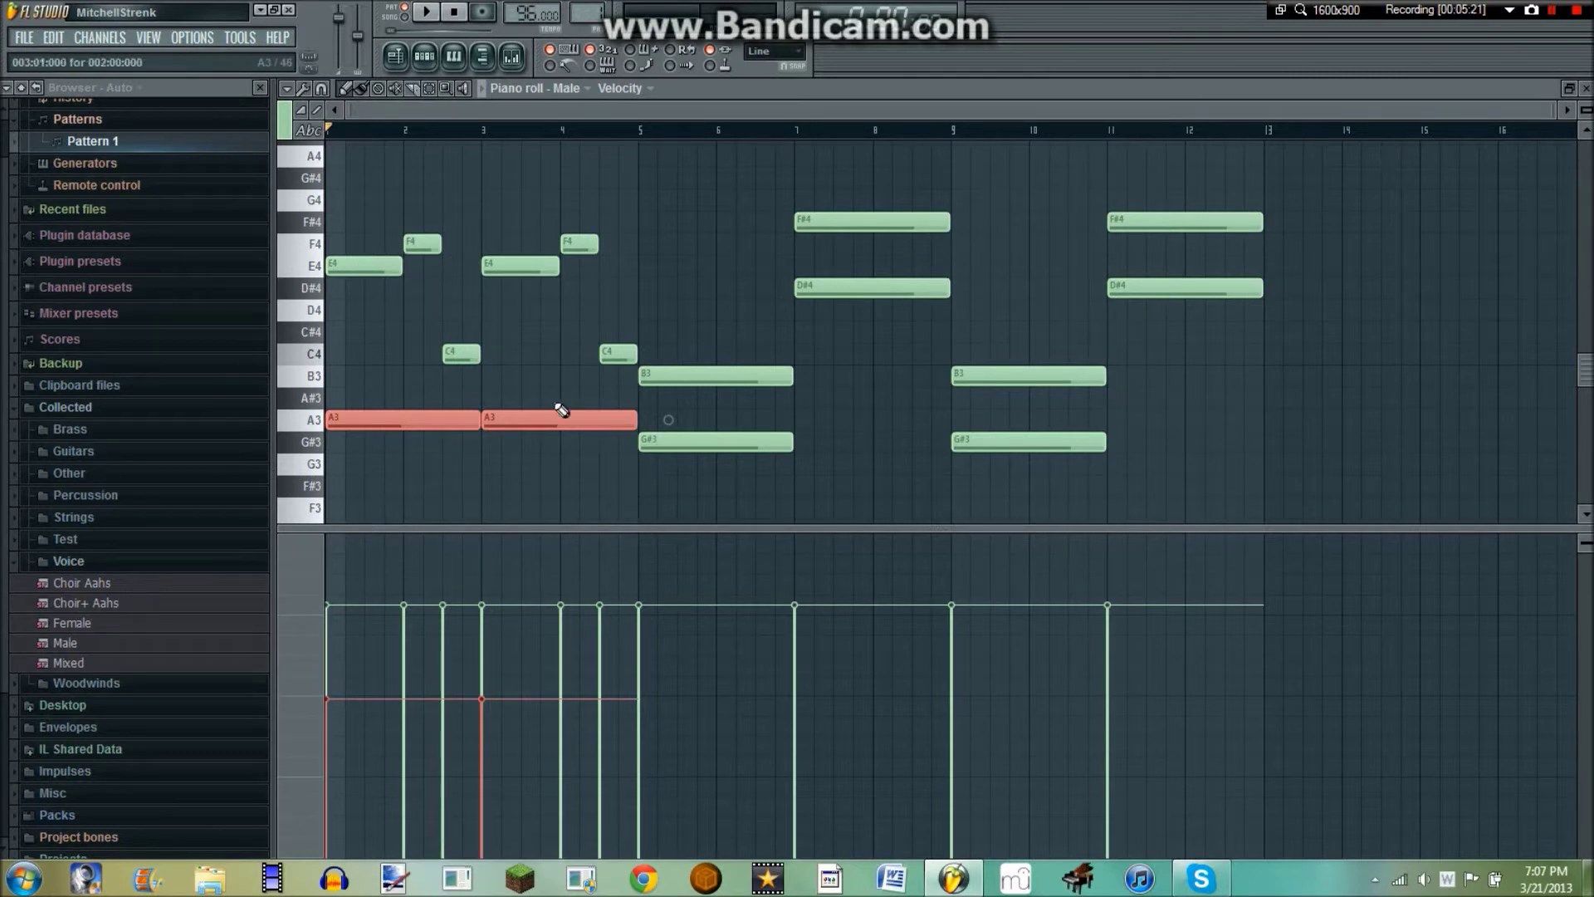
{"action": "left_click_drag", "start_coordinate": [604, 547], "coordinate": [598, 822]}
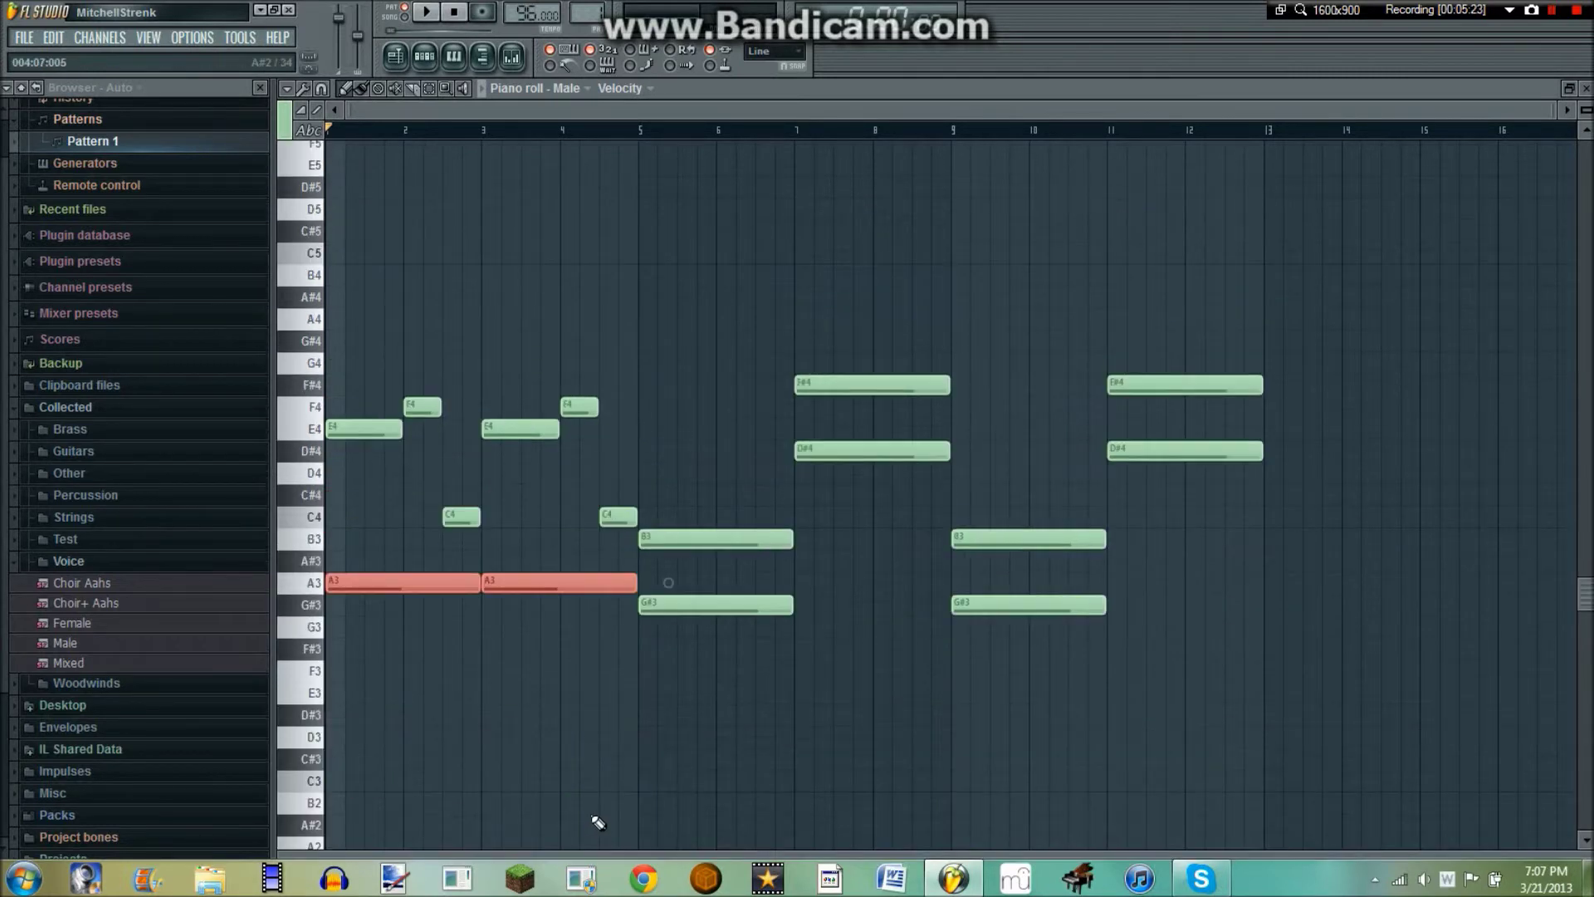
{"action": "key", "text": "space"}
{"action": "left_click", "coordinate": [772, 702]}
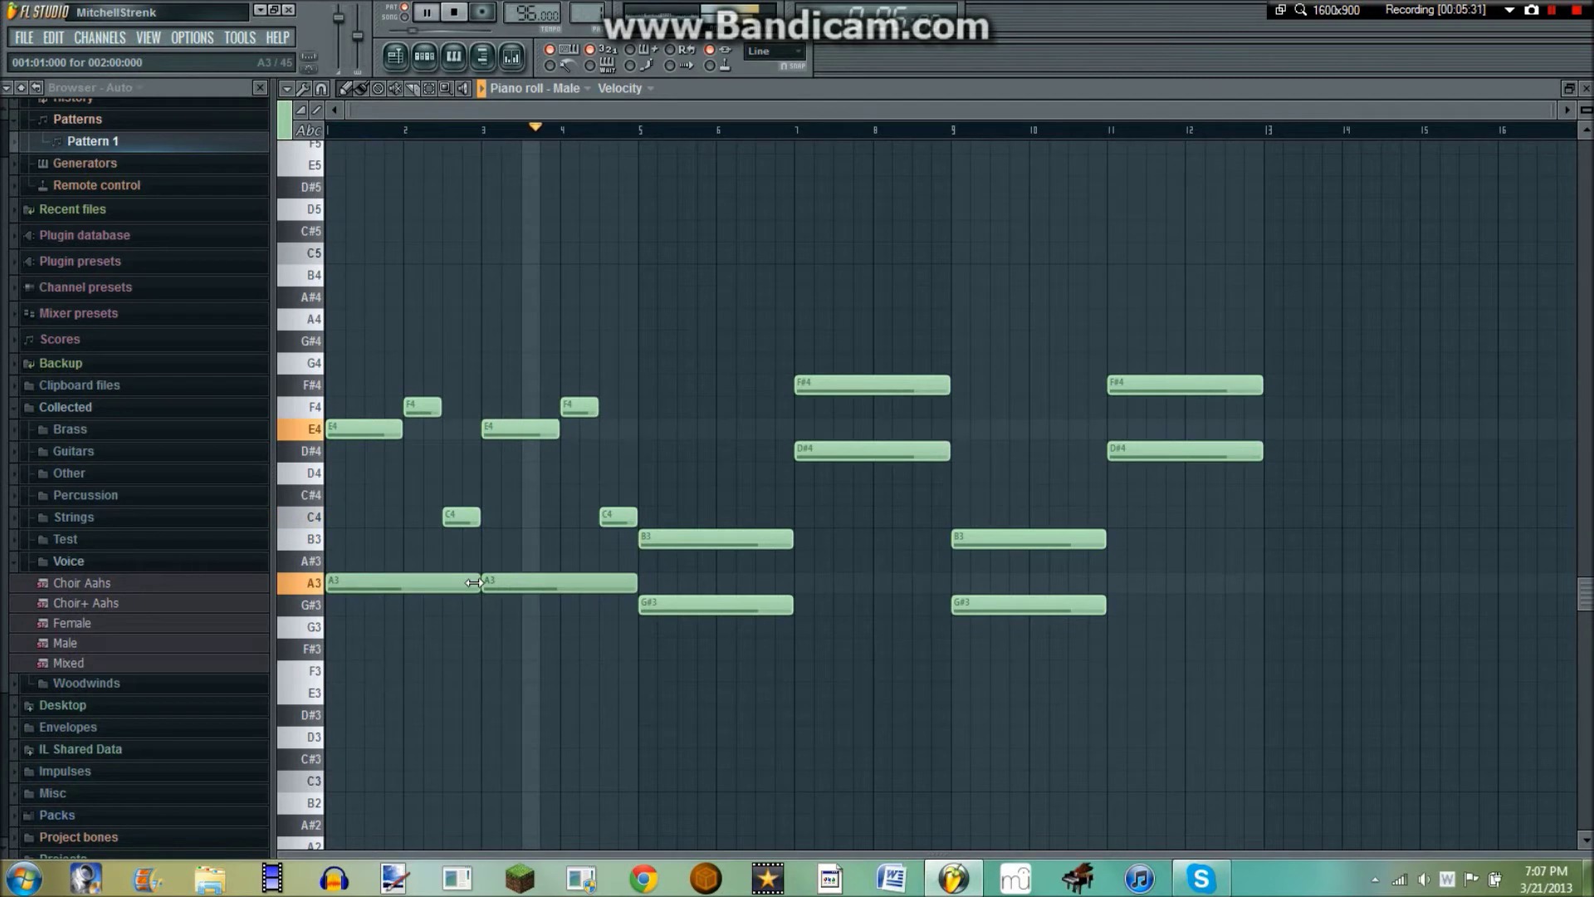
- Raise the velocity of both A3 notes to slightly below the other notes while listening to the pattern
{"action": "left_click_drag", "start_coordinate": [493, 598], "coordinate": [550, 563]}
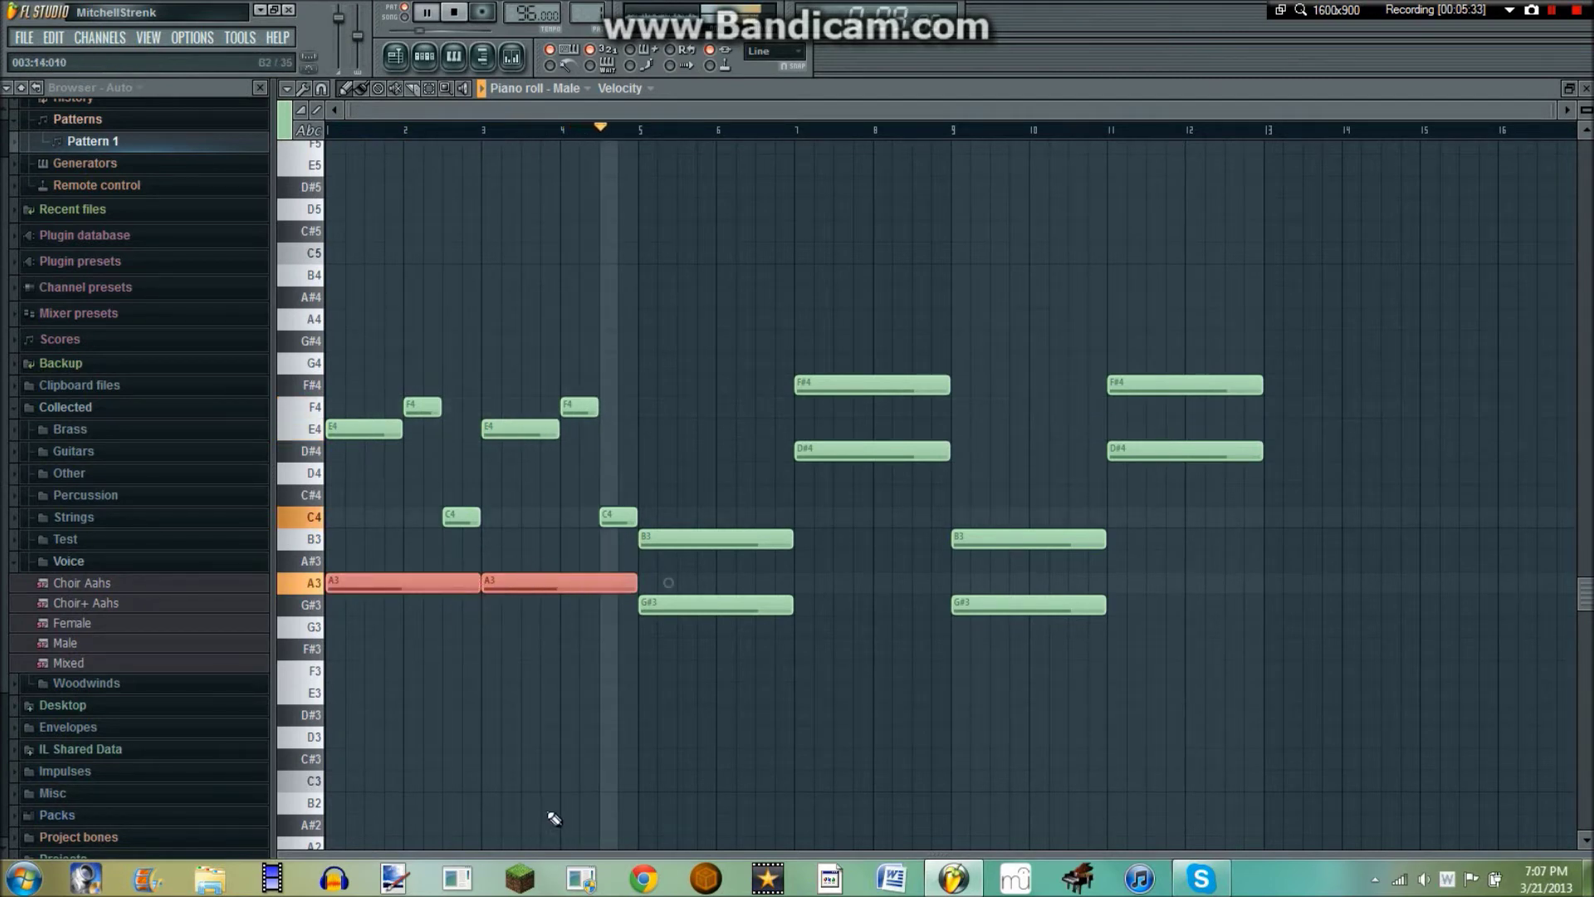
{"action": "left_click_drag", "start_coordinate": [532, 852], "coordinate": [506, 768]}
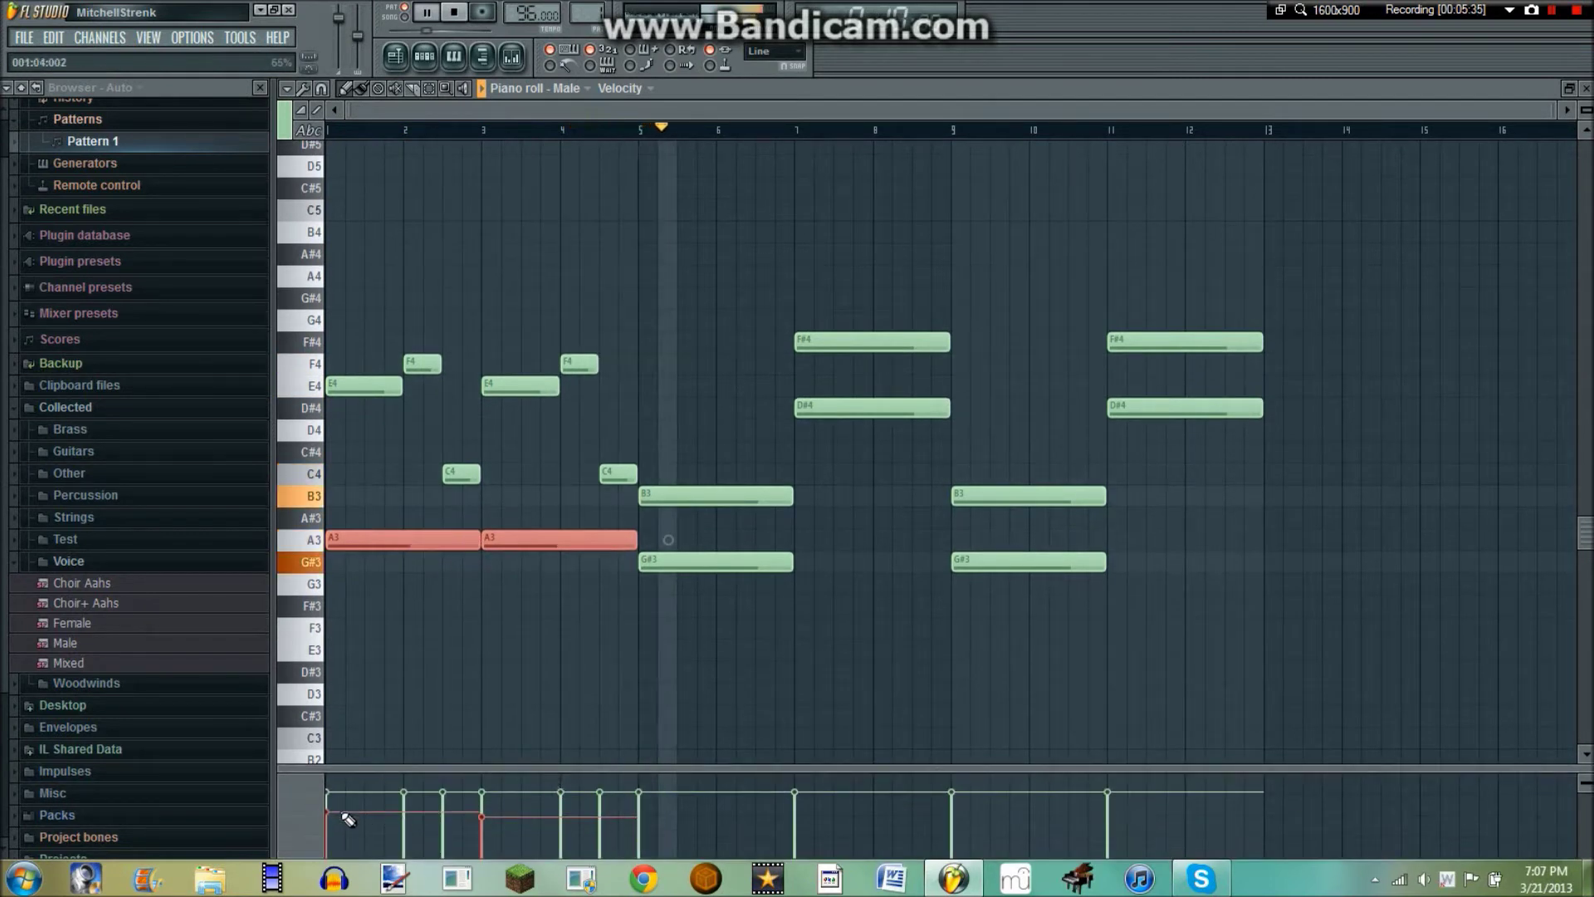
{"action": "left_click_drag", "start_coordinate": [399, 811], "coordinate": [496, 811]}
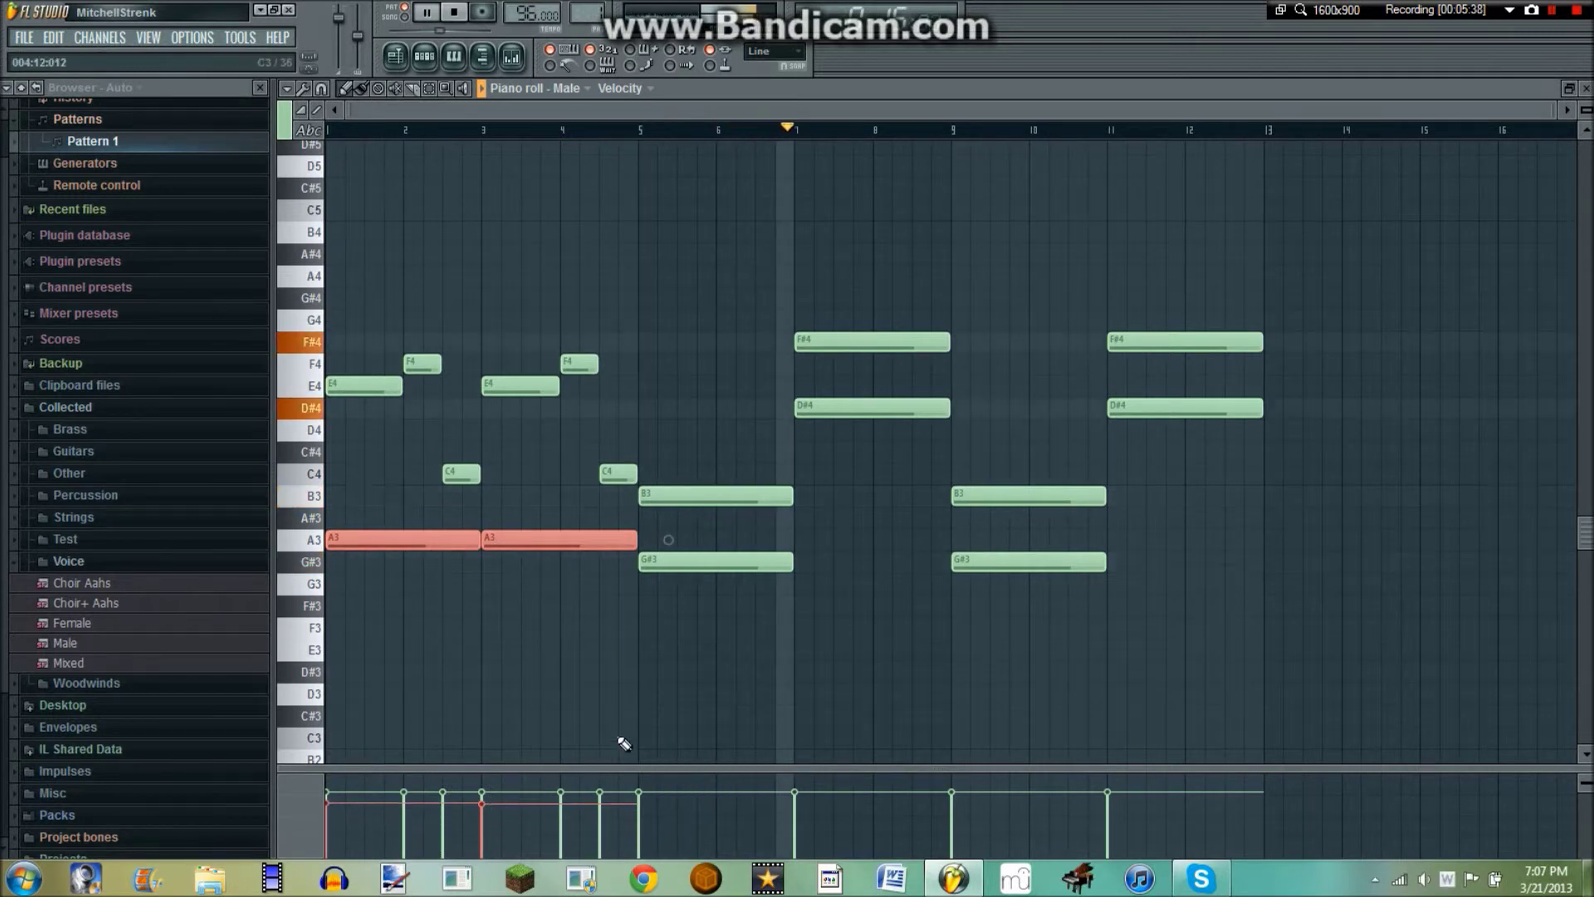
{"action": "left_click_drag", "start_coordinate": [611, 780], "coordinate": [631, 854]}
{"action": "left_click", "coordinate": [850, 405]}
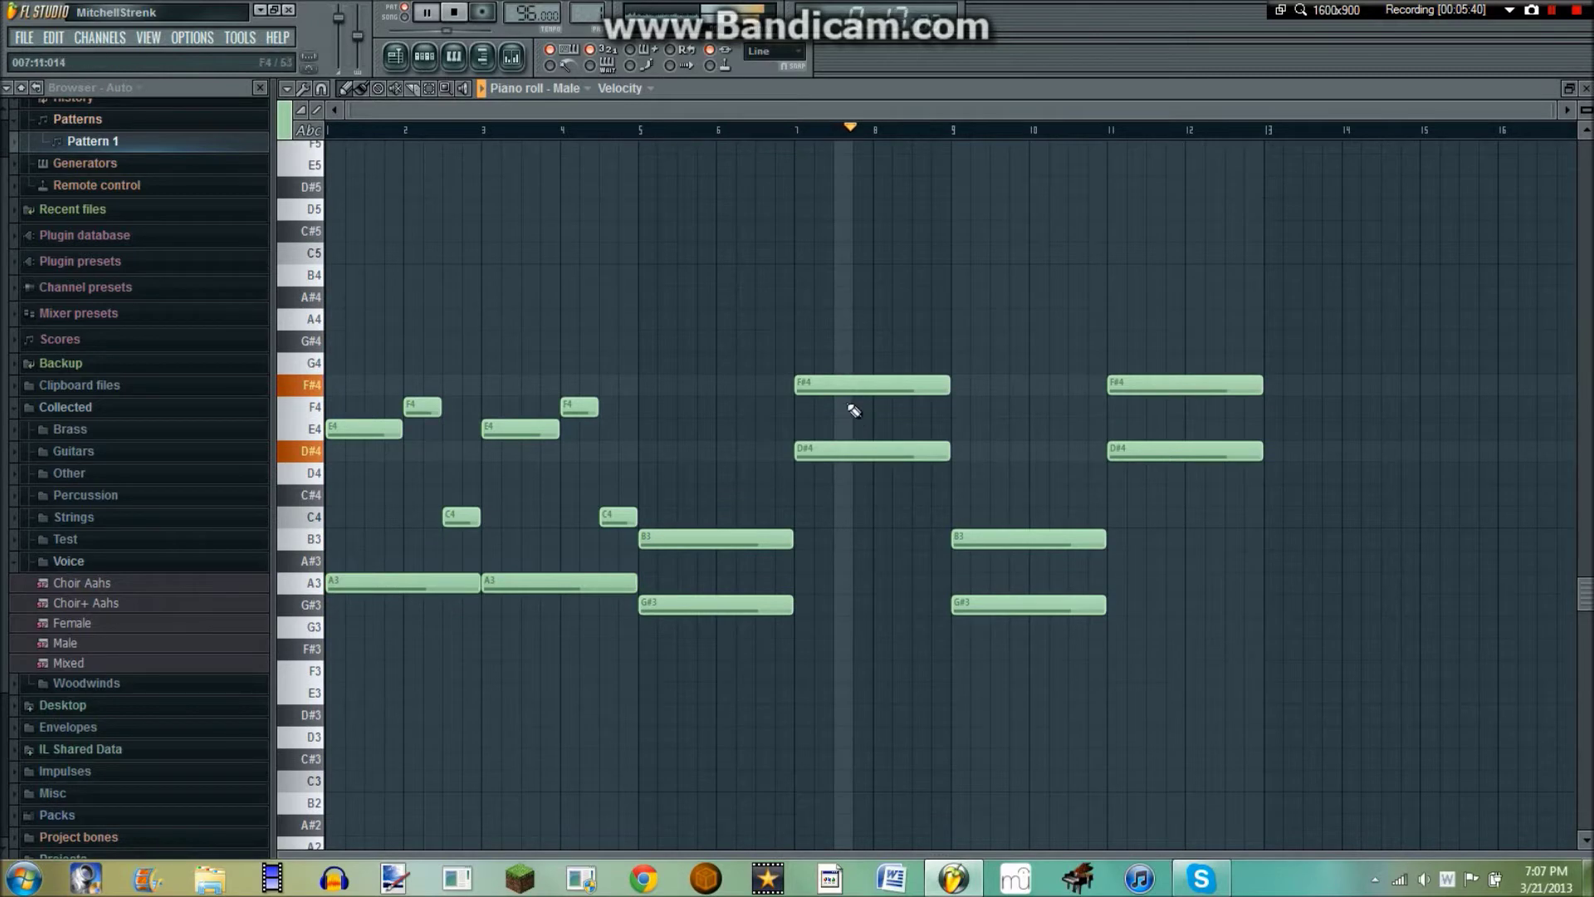
{"action": "left_click", "coordinate": [859, 558]}
{"action": "right_click", "coordinate": [859, 558]}
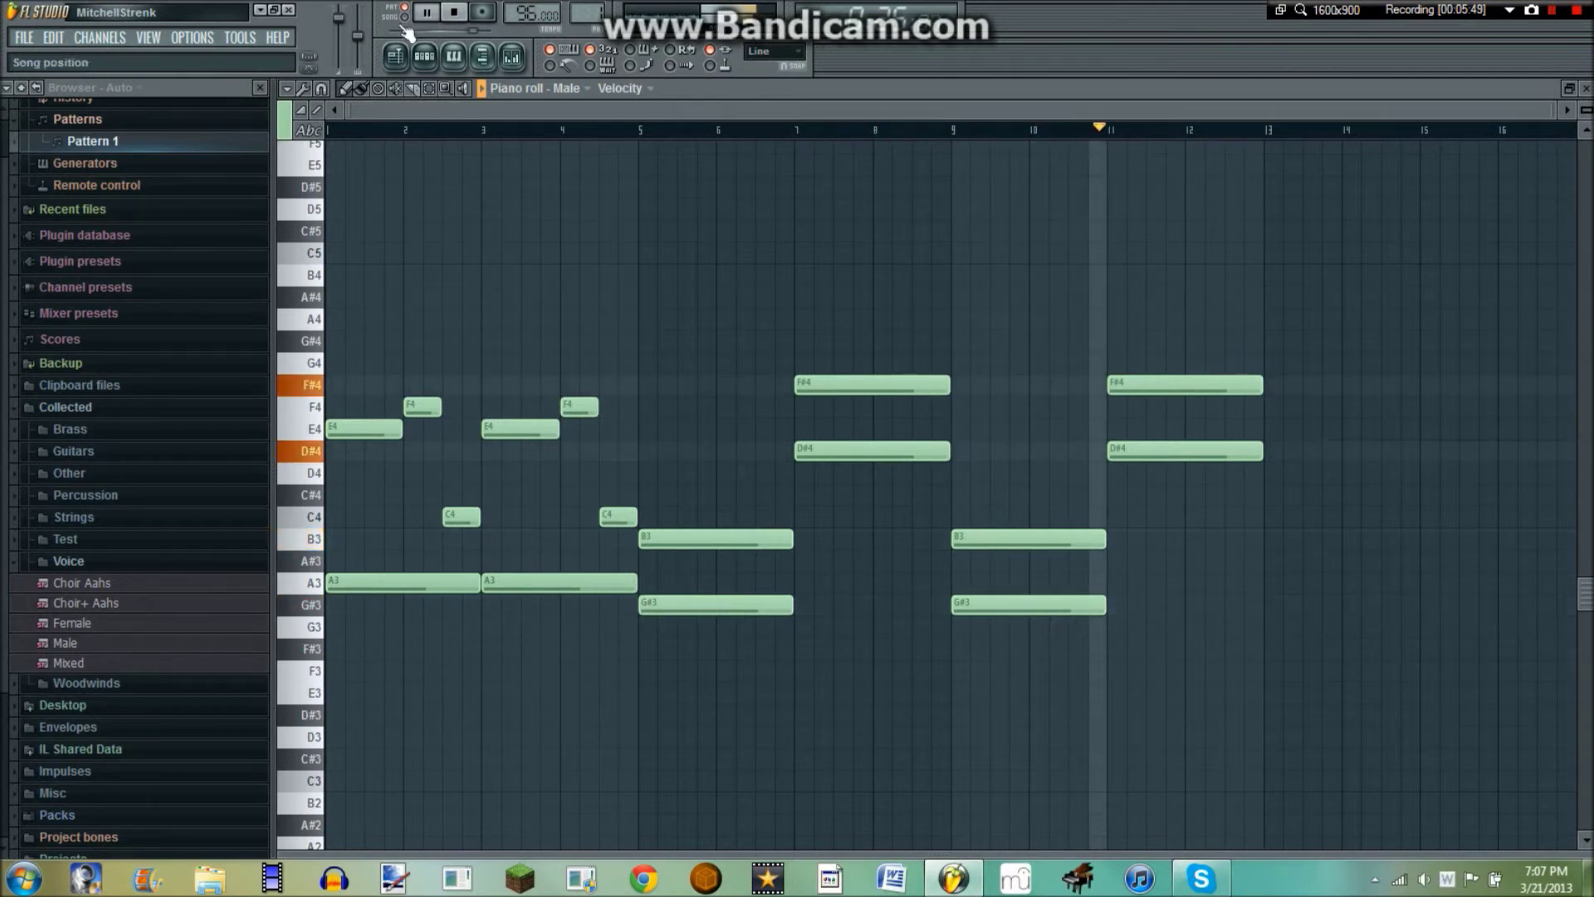
- Stop playback, leave the piano roll and add the Horn Solo and Horns Sustain brass soundfonts as new channels below Male
{"action": "left_click", "coordinate": [452, 13]}
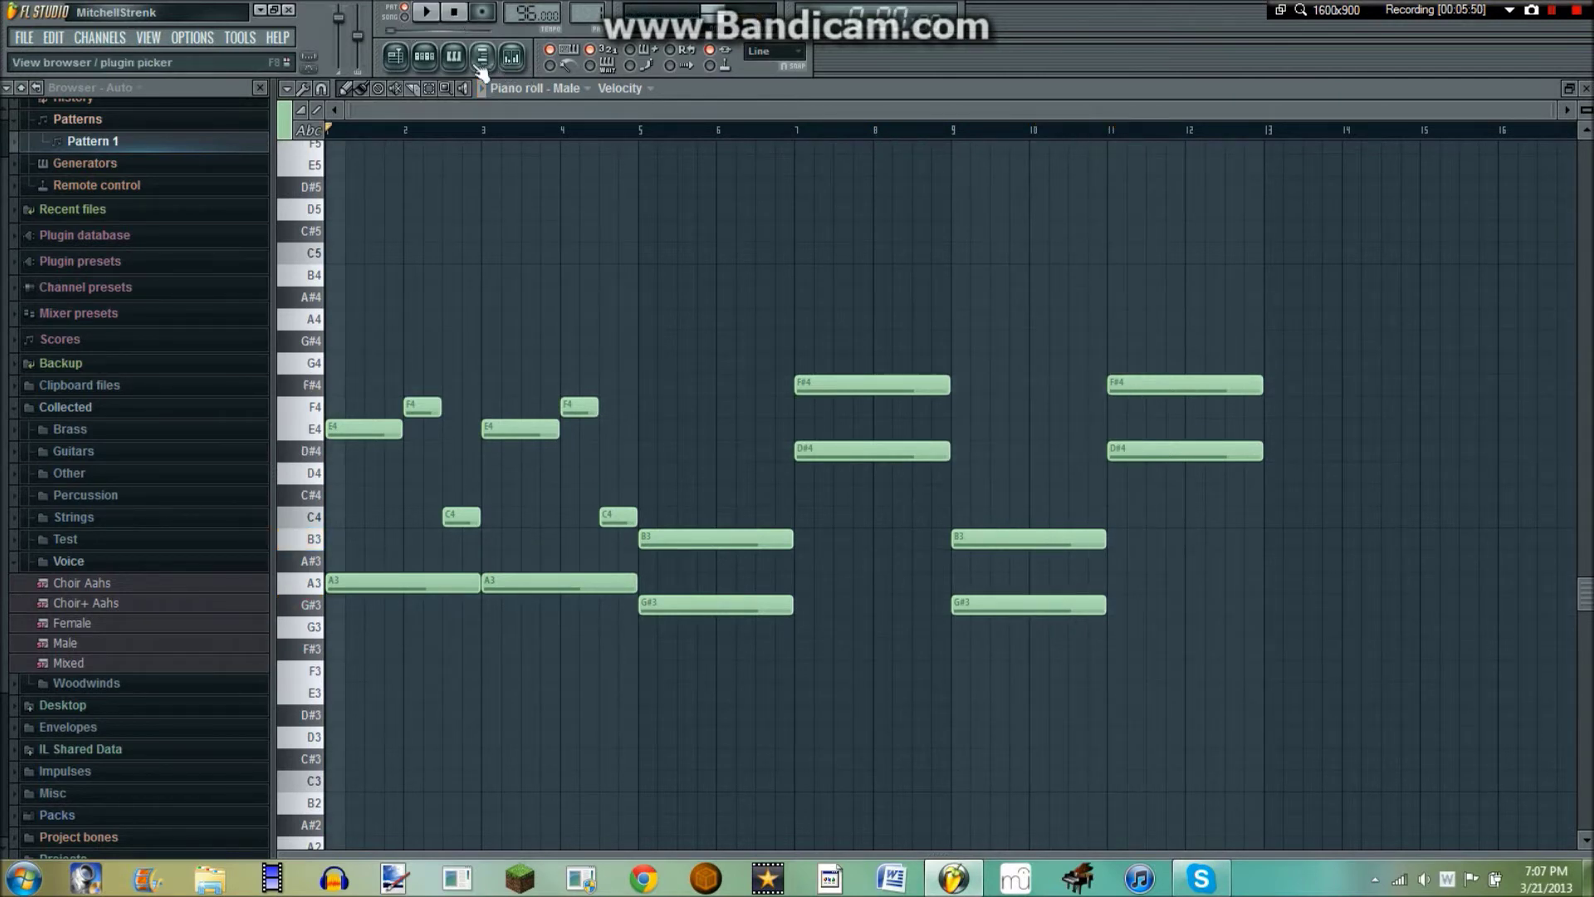
{"action": "left_click", "coordinate": [453, 55]}
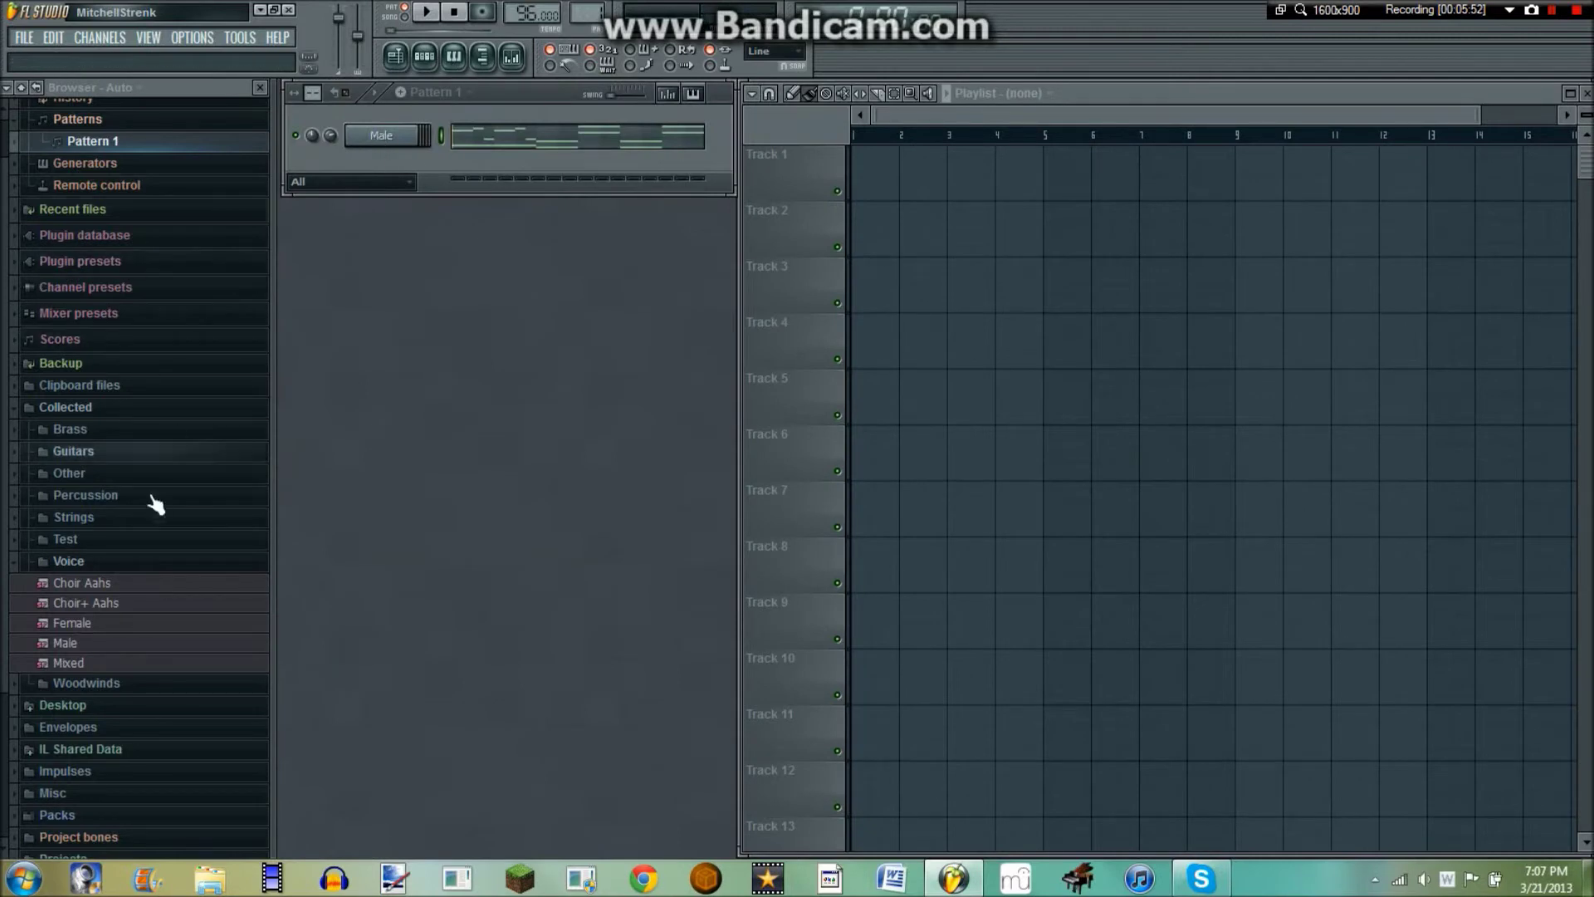
{"action": "left_click", "coordinate": [93, 563]}
{"action": "left_click", "coordinate": [91, 432]}
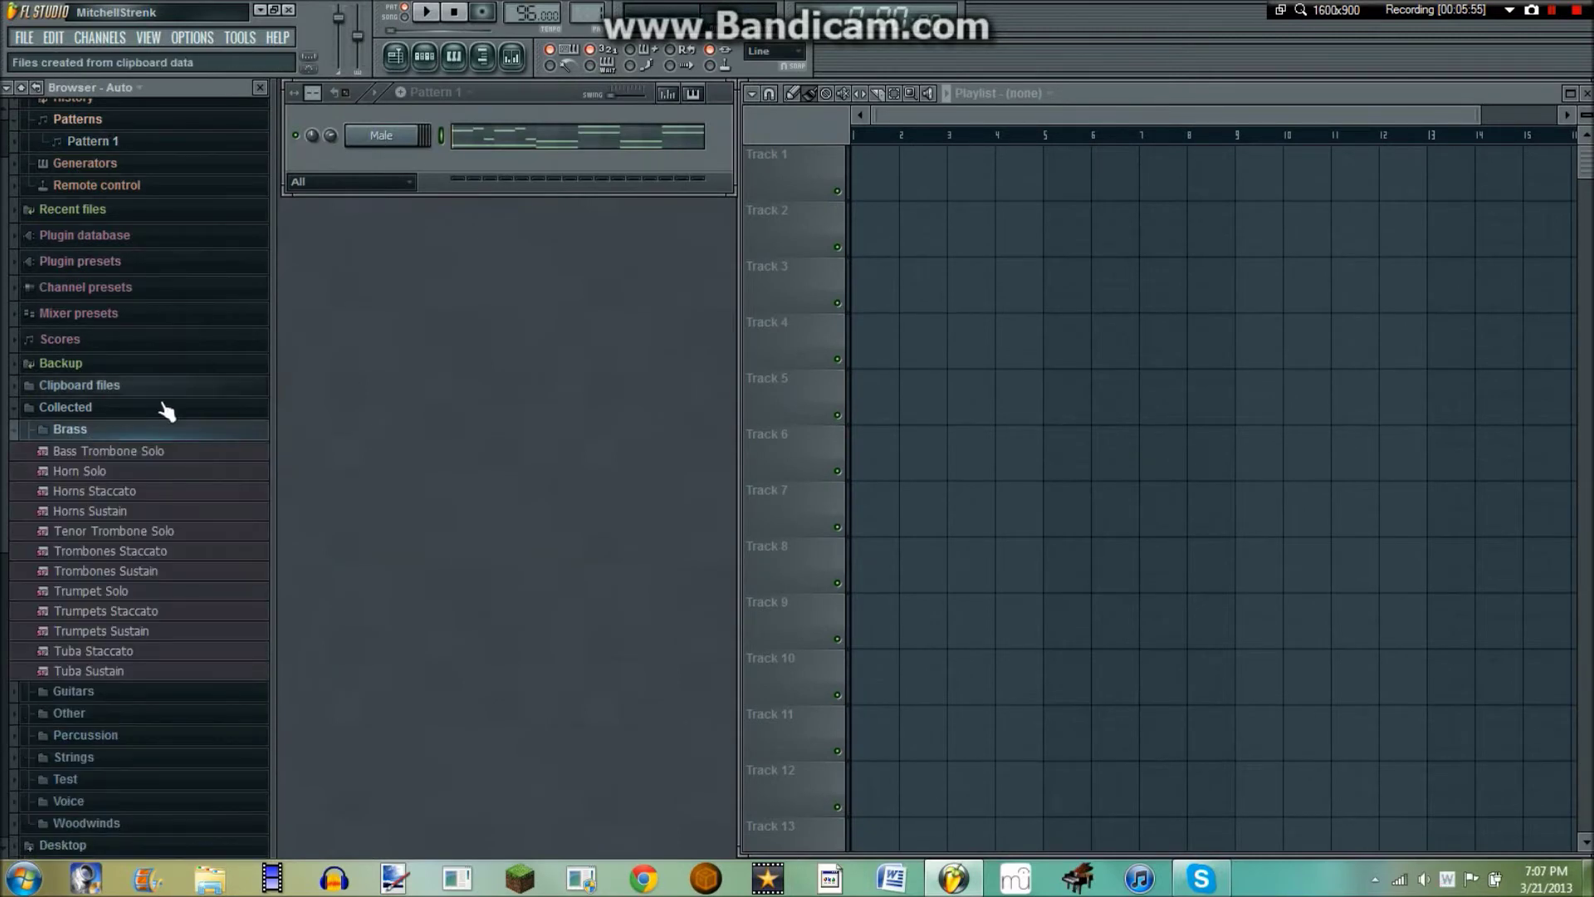
{"action": "left_click_drag", "start_coordinate": [78, 471], "coordinate": [407, 165]}
{"action": "left_click_drag", "start_coordinate": [163, 488], "coordinate": [411, 195]}
- Place Pattern 1 at bar 1 on Track 1 of the playlist
{"action": "left_click", "coordinate": [888, 187]}
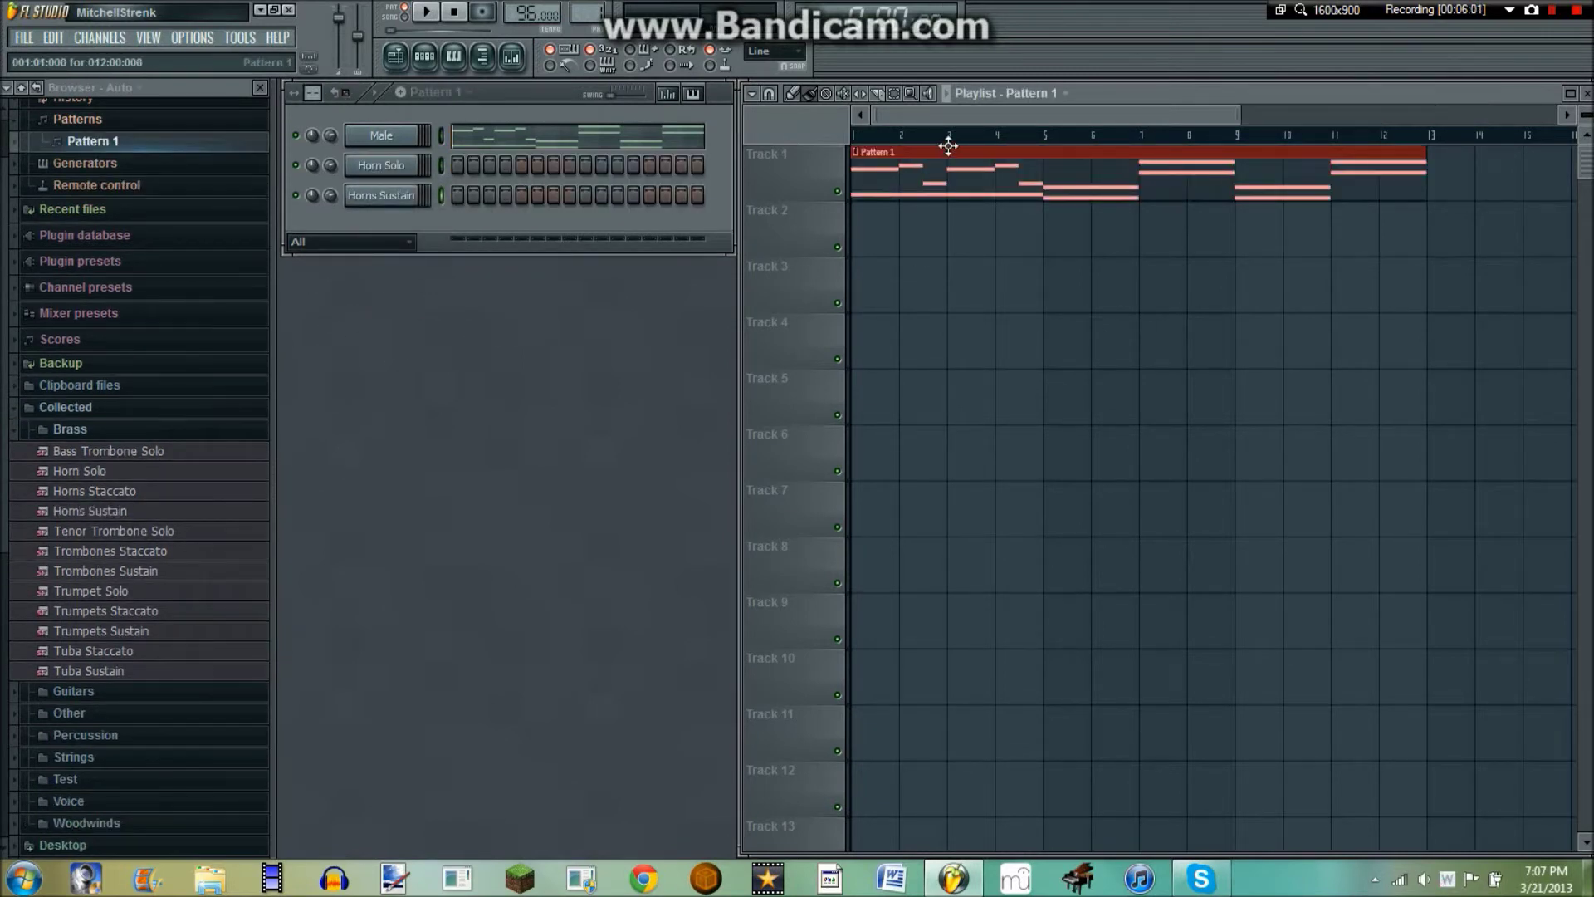
{"action": "right_click", "coordinate": [948, 151]}
{"action": "scroll", "coordinate": [973, 157], "scroll_direction": "down", "scroll_amount": 2}
{"action": "key", "text": "ctrl+z"}
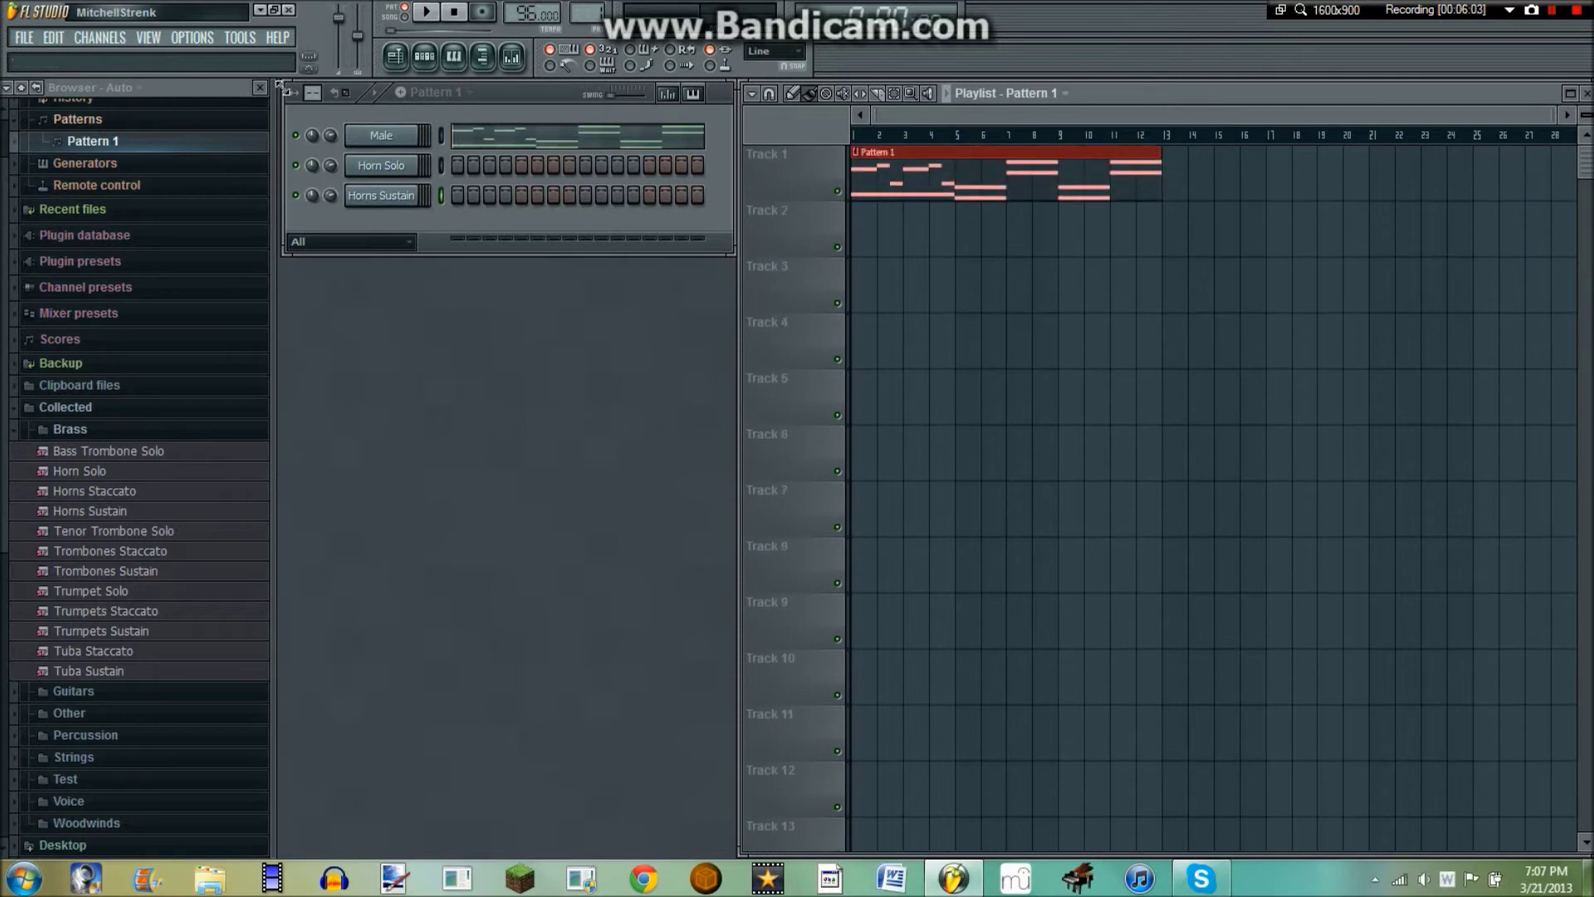
- Assign the Male channel and the Horn Solo channel each to its own free mixer track
{"action": "left_click", "coordinate": [394, 140]}
{"action": "left_click", "coordinate": [834, 184]}
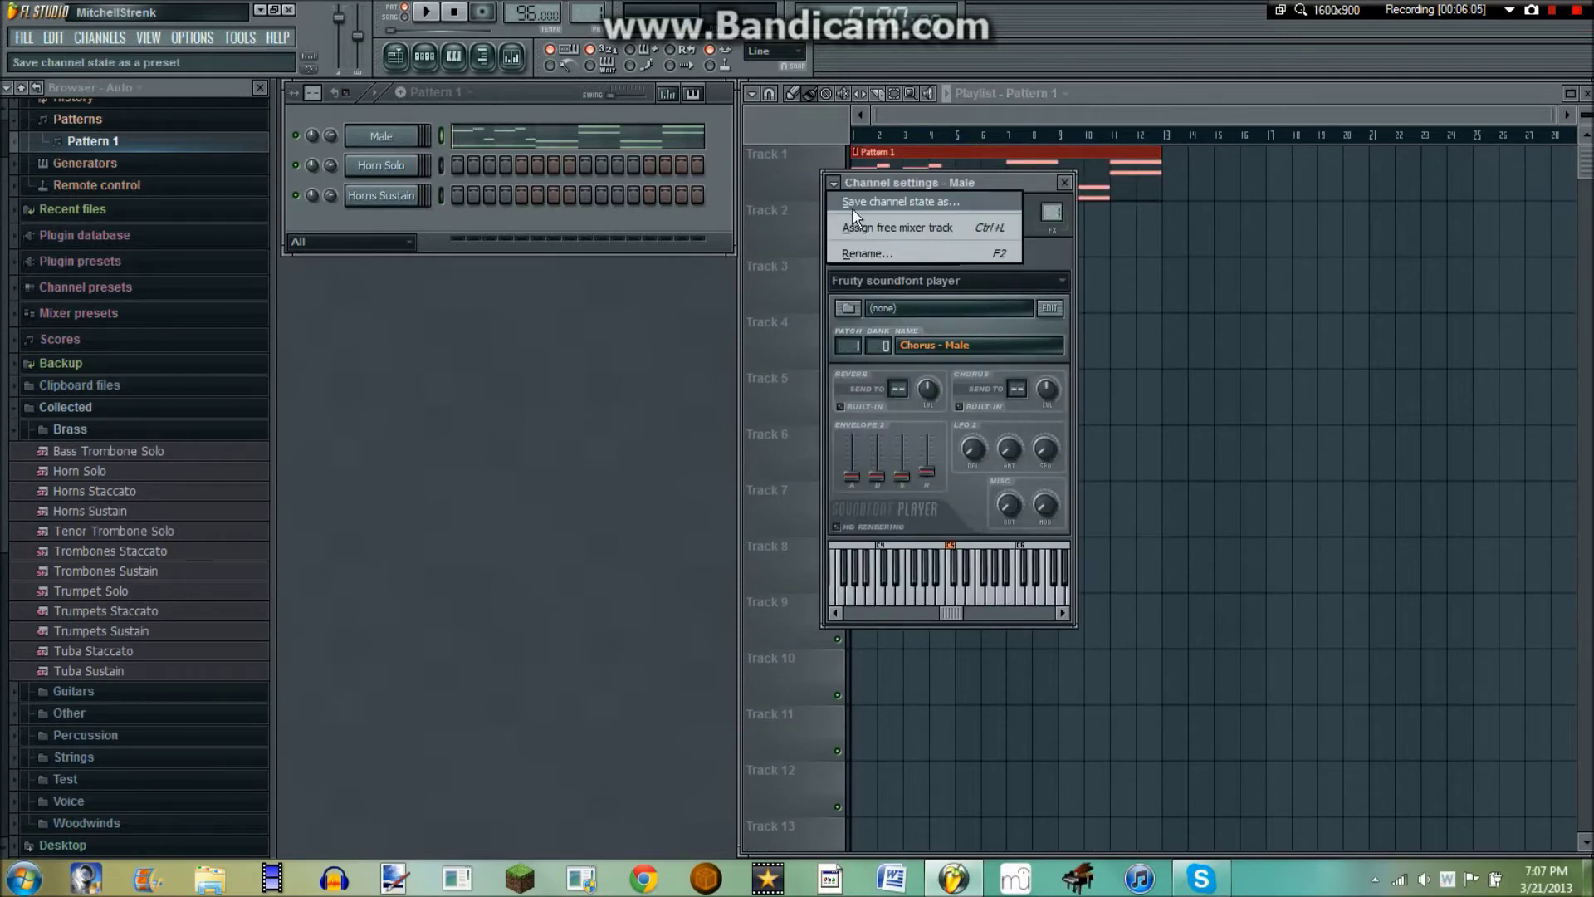
{"action": "left_click", "coordinate": [879, 224]}
{"action": "left_click", "coordinate": [405, 166]}
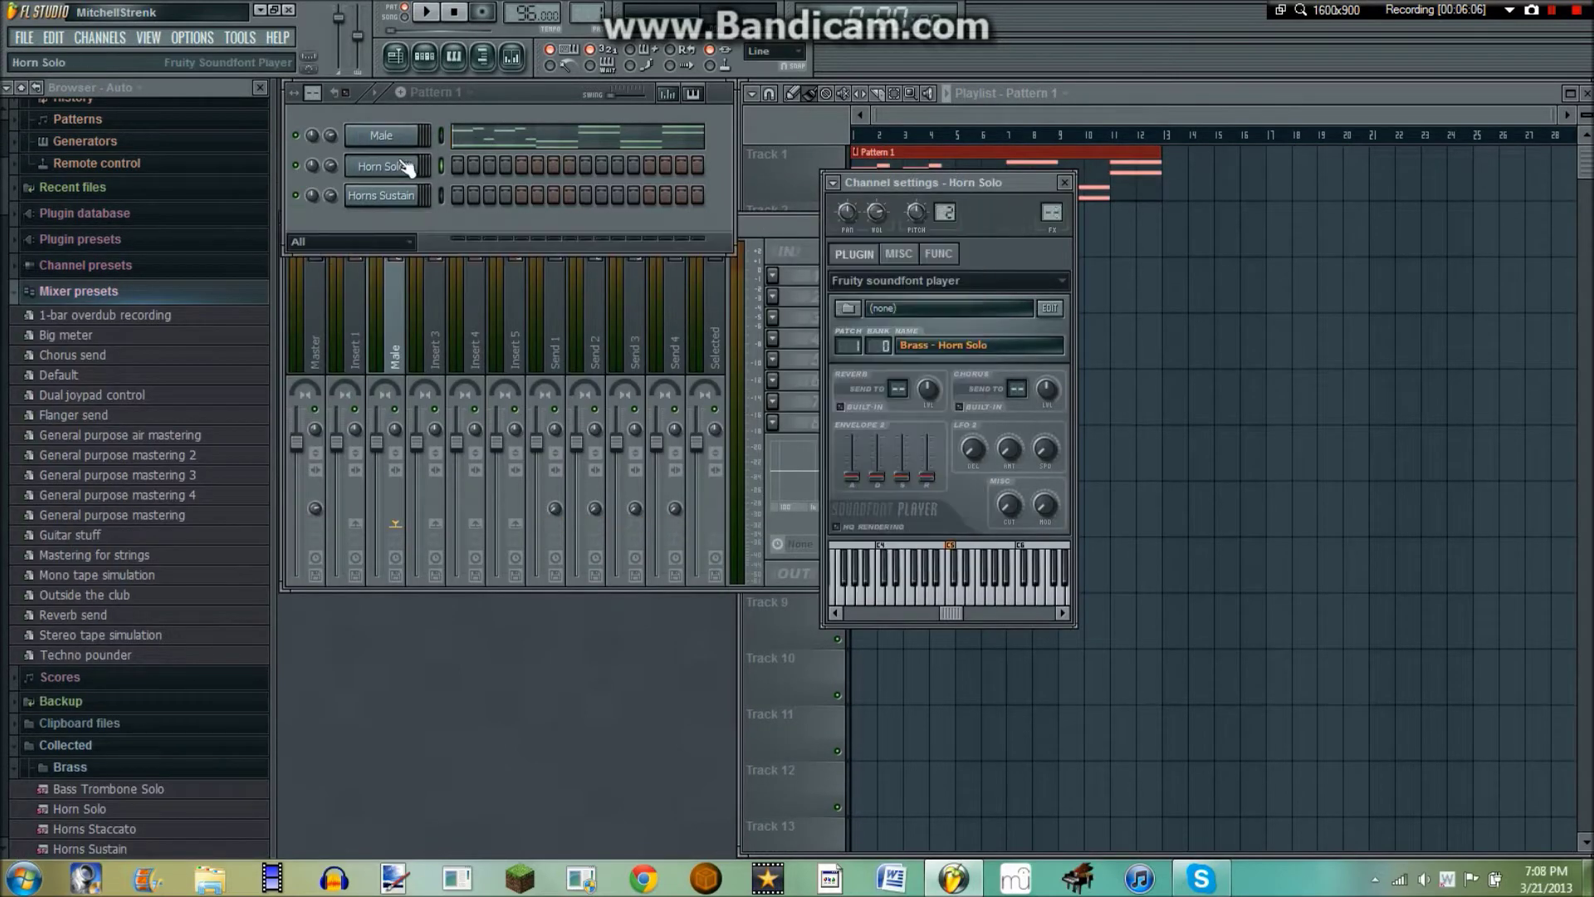
{"action": "left_click", "coordinate": [834, 185]}
{"action": "left_click", "coordinate": [880, 224]}
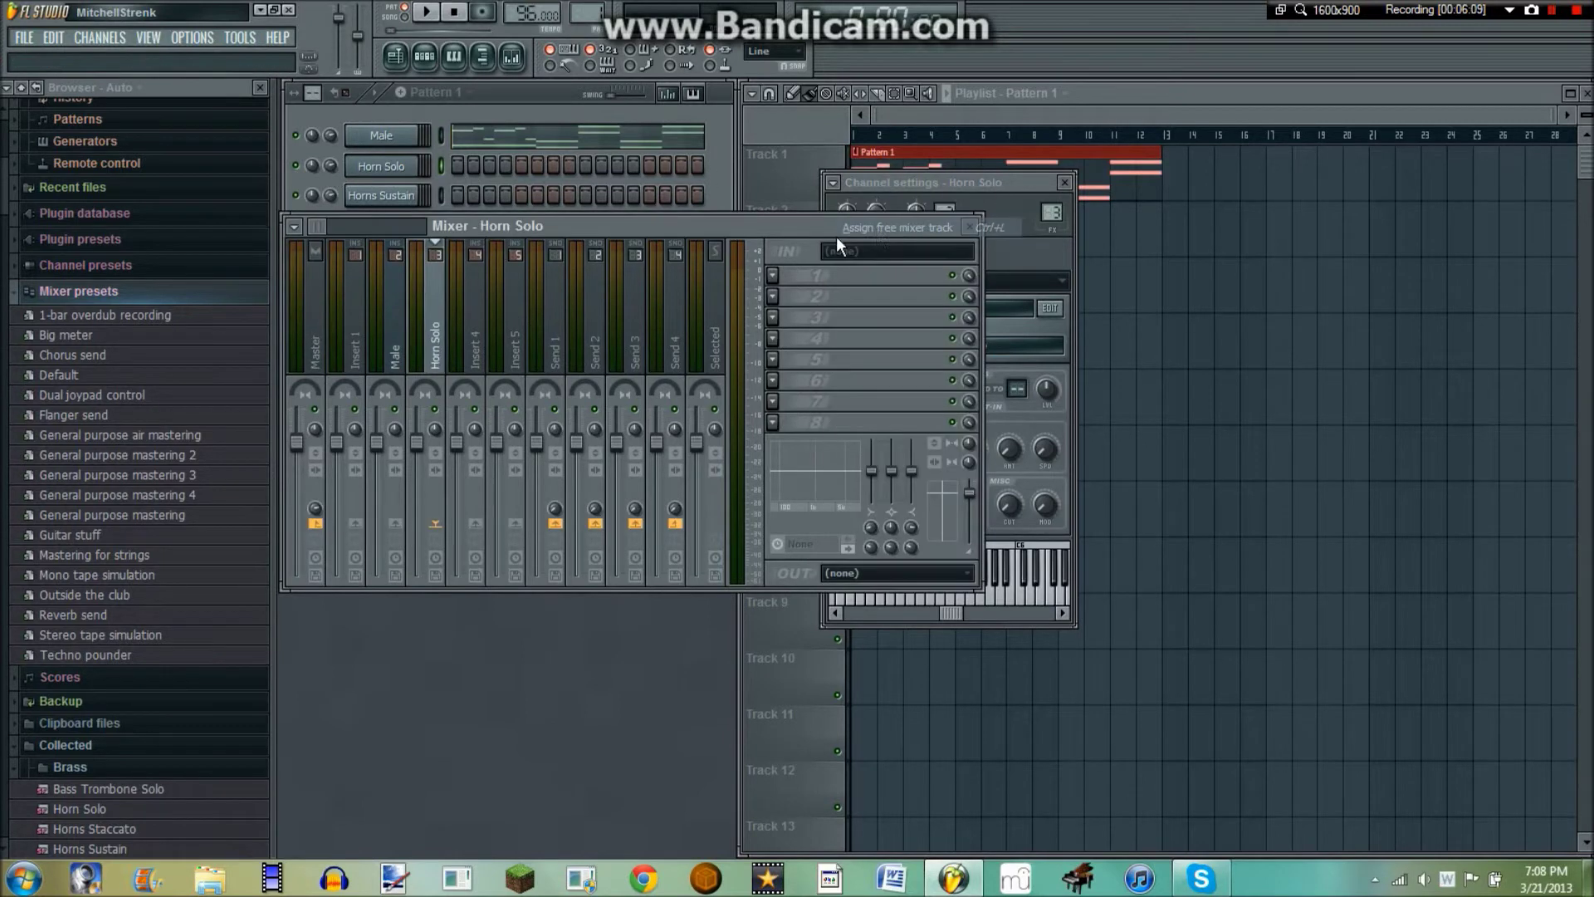
- Route the Horns Sustain channel to mixer track 3, shared with Horn Solo
{"action": "left_click_drag", "start_coordinate": [624, 227], "coordinate": [635, 337]}
{"action": "left_click", "coordinate": [440, 198]}
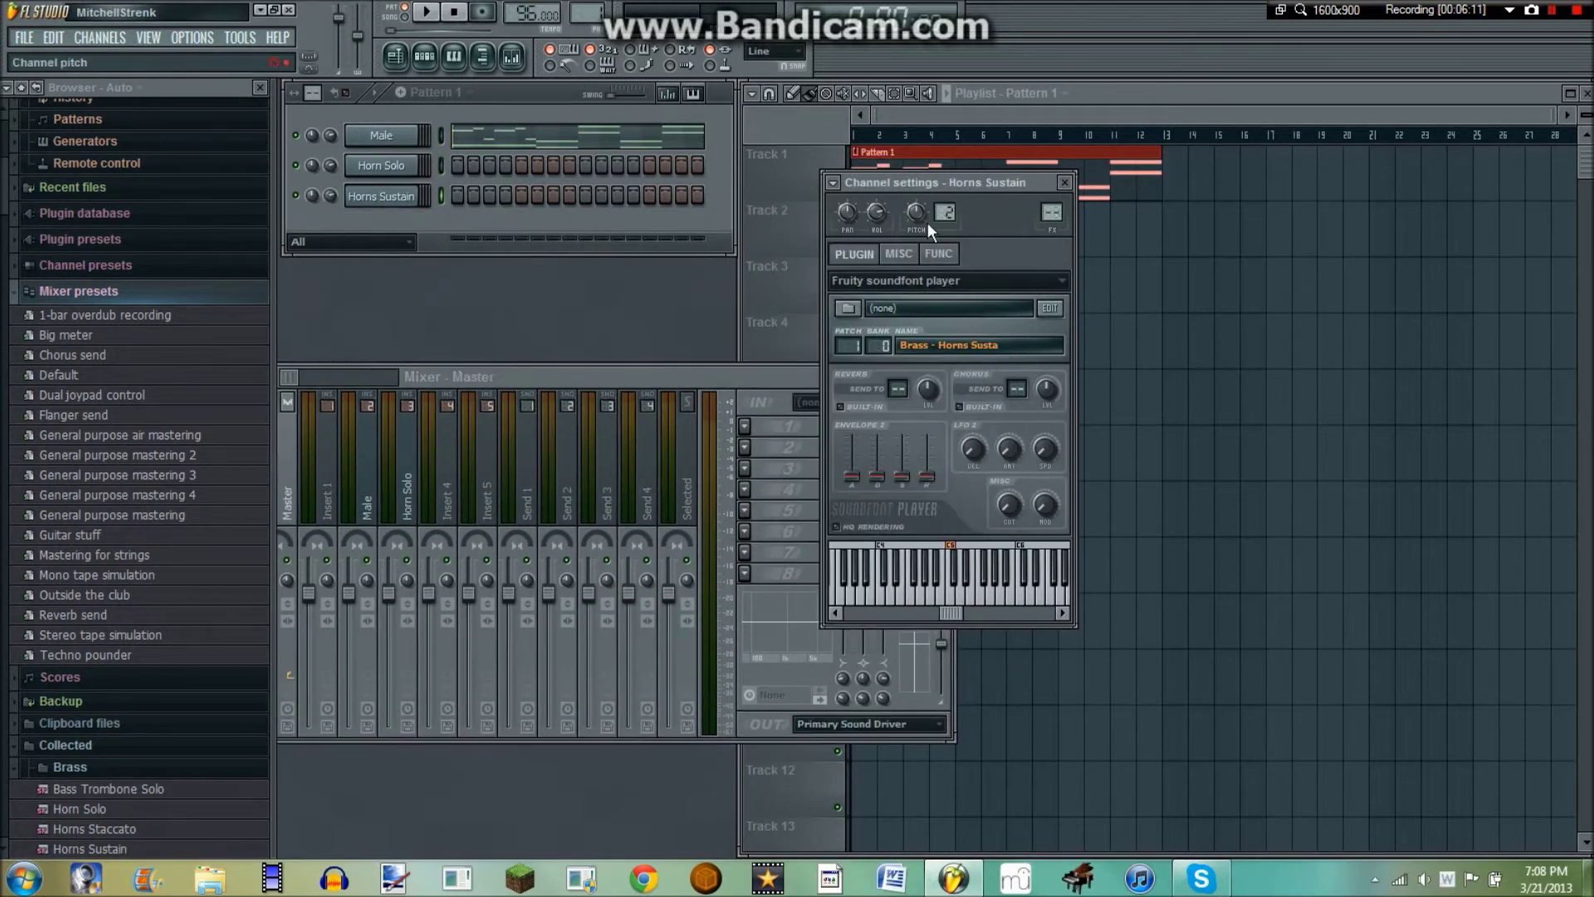
{"action": "left_click_drag", "start_coordinate": [1055, 223], "coordinate": [1055, 219]}
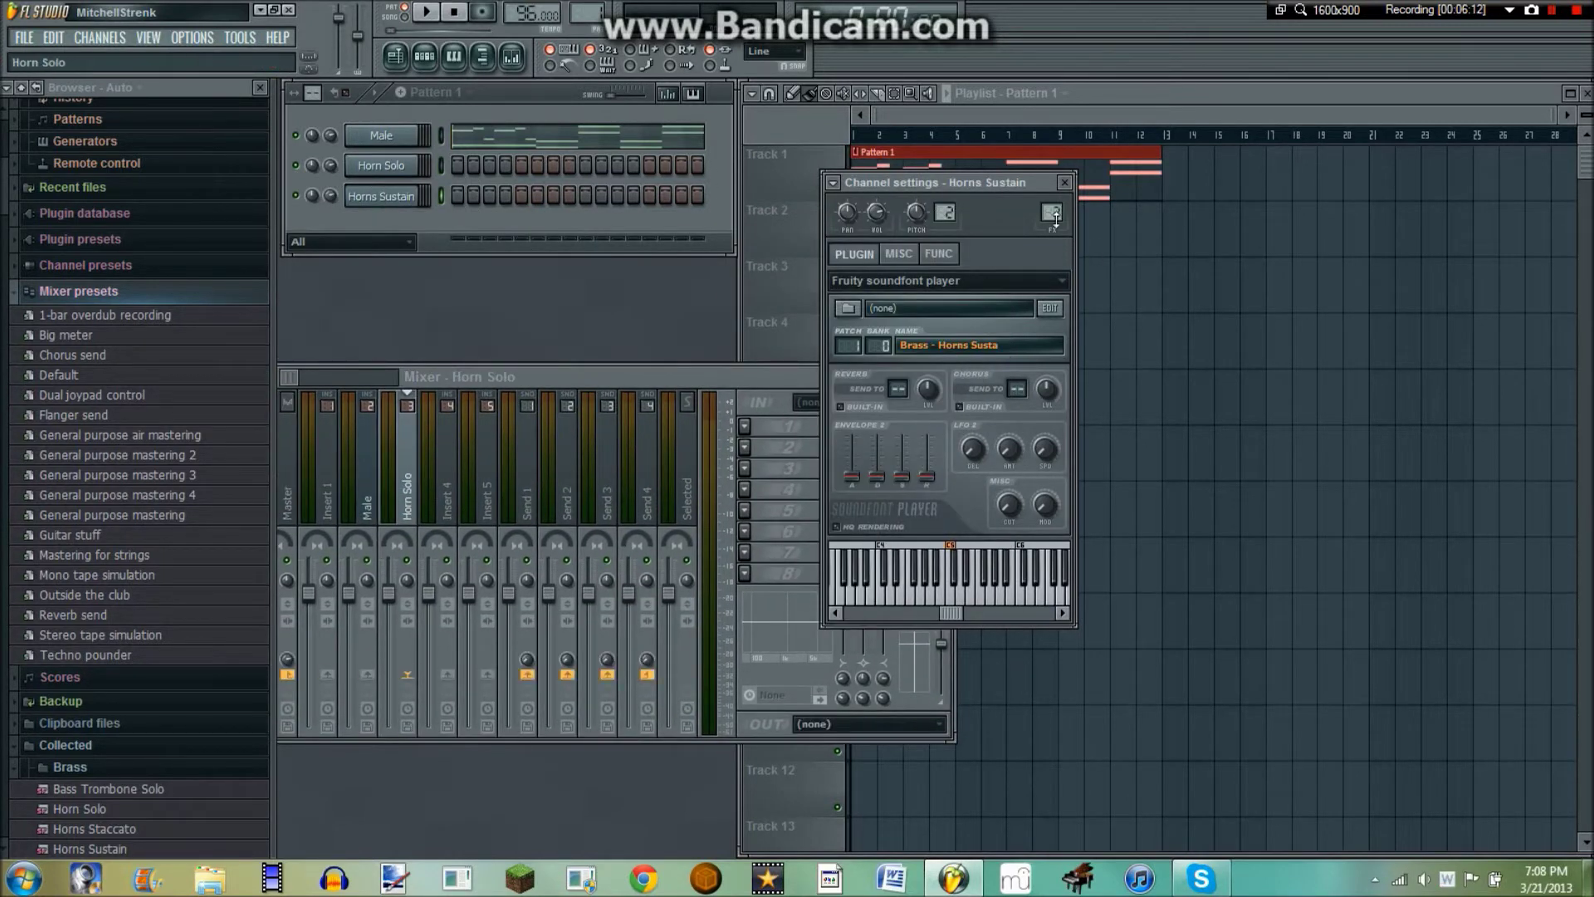
- Add Fruity Reeverb 2 with the Cathedral preset to the Male mixer track and listen to the pattern
{"action": "left_click", "coordinate": [384, 143]}
{"action": "left_click_drag", "start_coordinate": [766, 372], "coordinate": [1028, 329]}
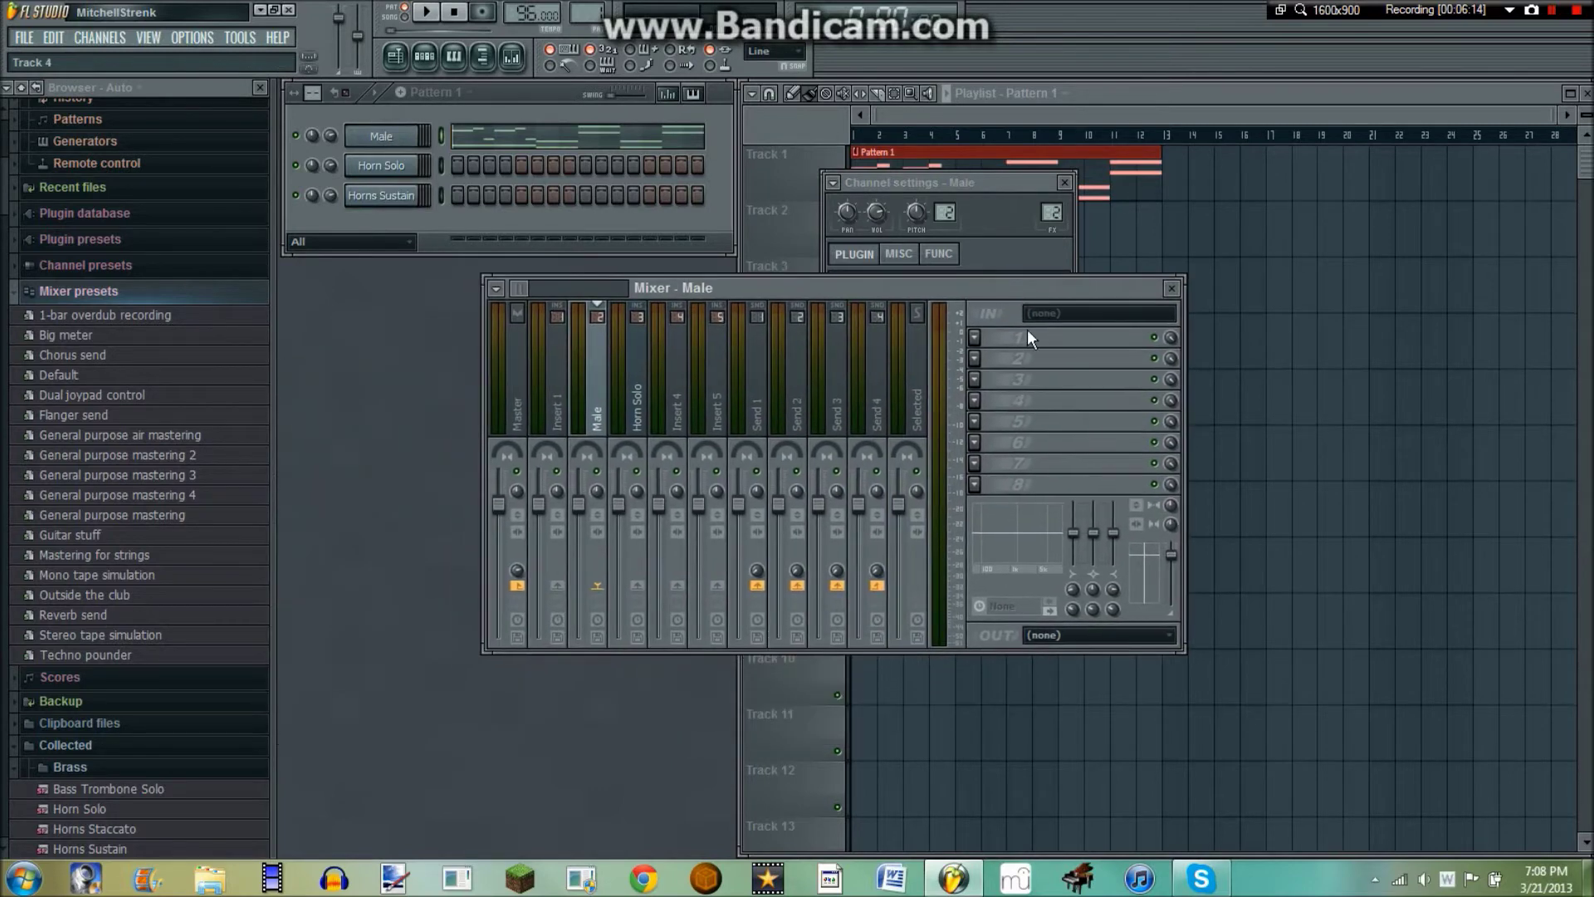
{"action": "left_click", "coordinate": [974, 339]}
{"action": "mouse_move", "coordinate": [1079, 358]}
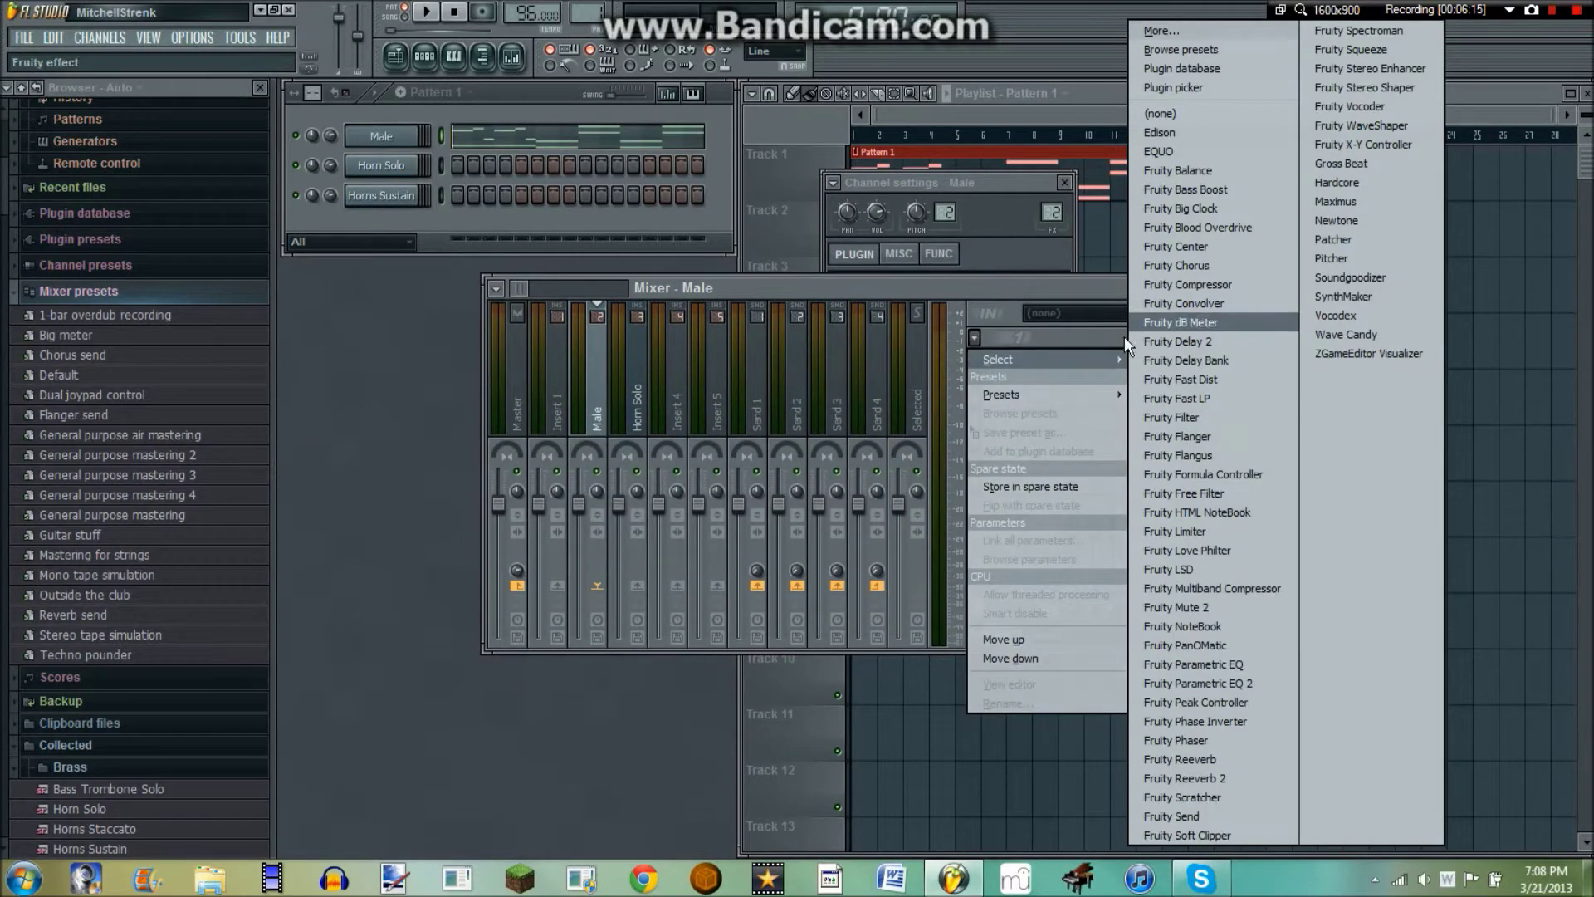
{"action": "left_click", "coordinate": [1204, 778]}
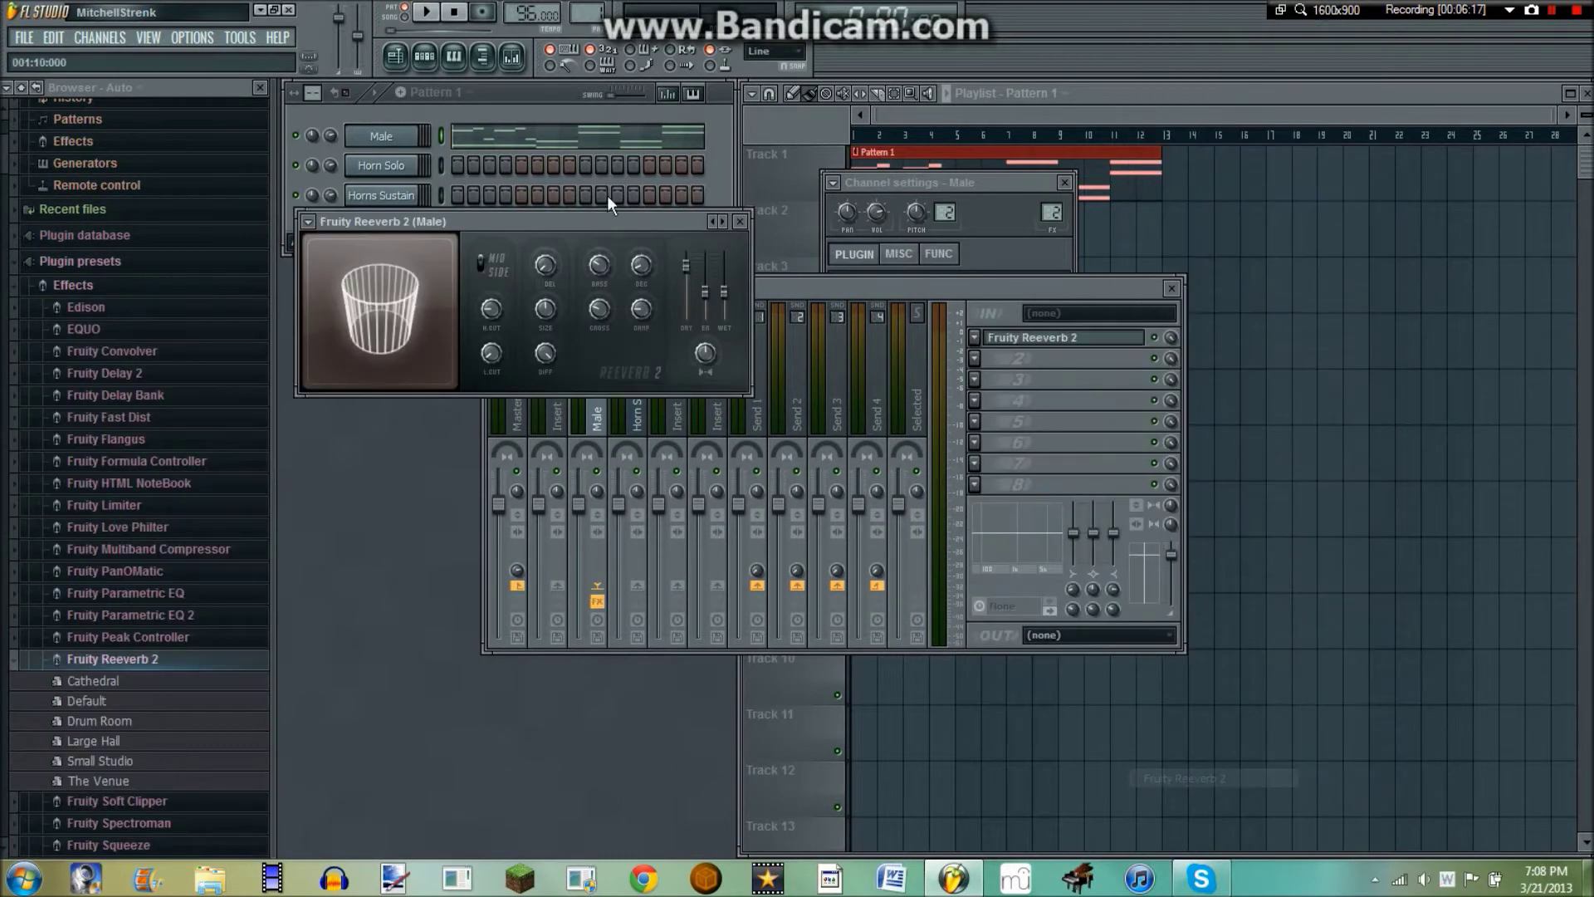
{"action": "left_click", "coordinate": [739, 221]}
{"action": "key", "text": "space"}
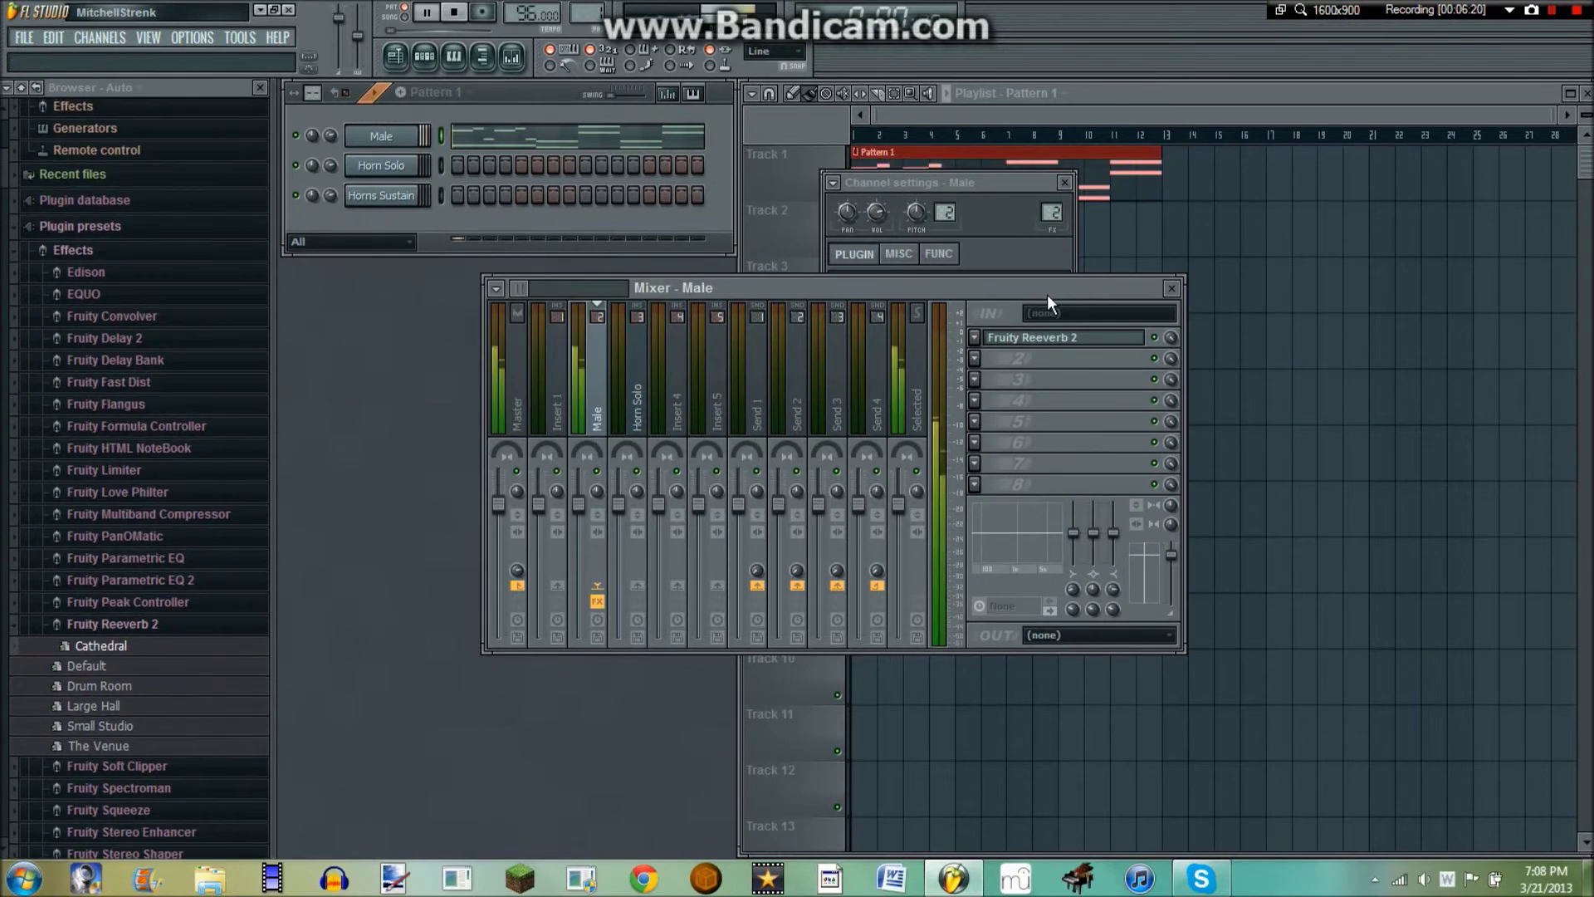
{"action": "key", "text": "space"}
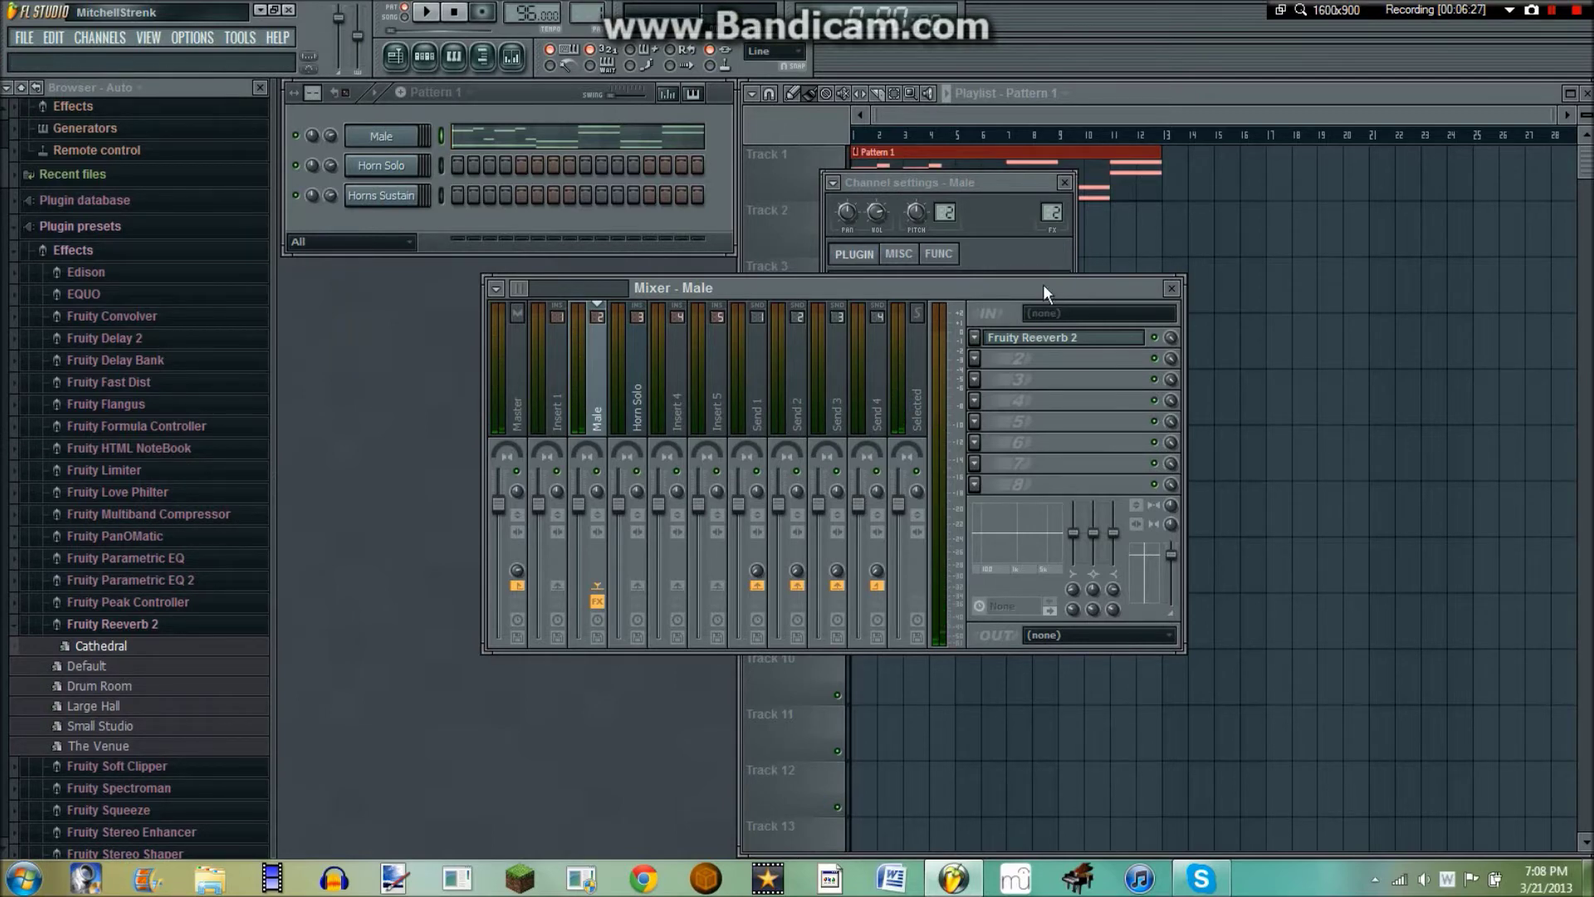
- Add Fruity Reeverb 2 with the Cathedral preset to the Horn Solo mixer track
{"action": "left_click_drag", "start_coordinate": [1042, 284], "coordinate": [1345, 242]}
{"action": "left_click", "coordinate": [994, 307]}
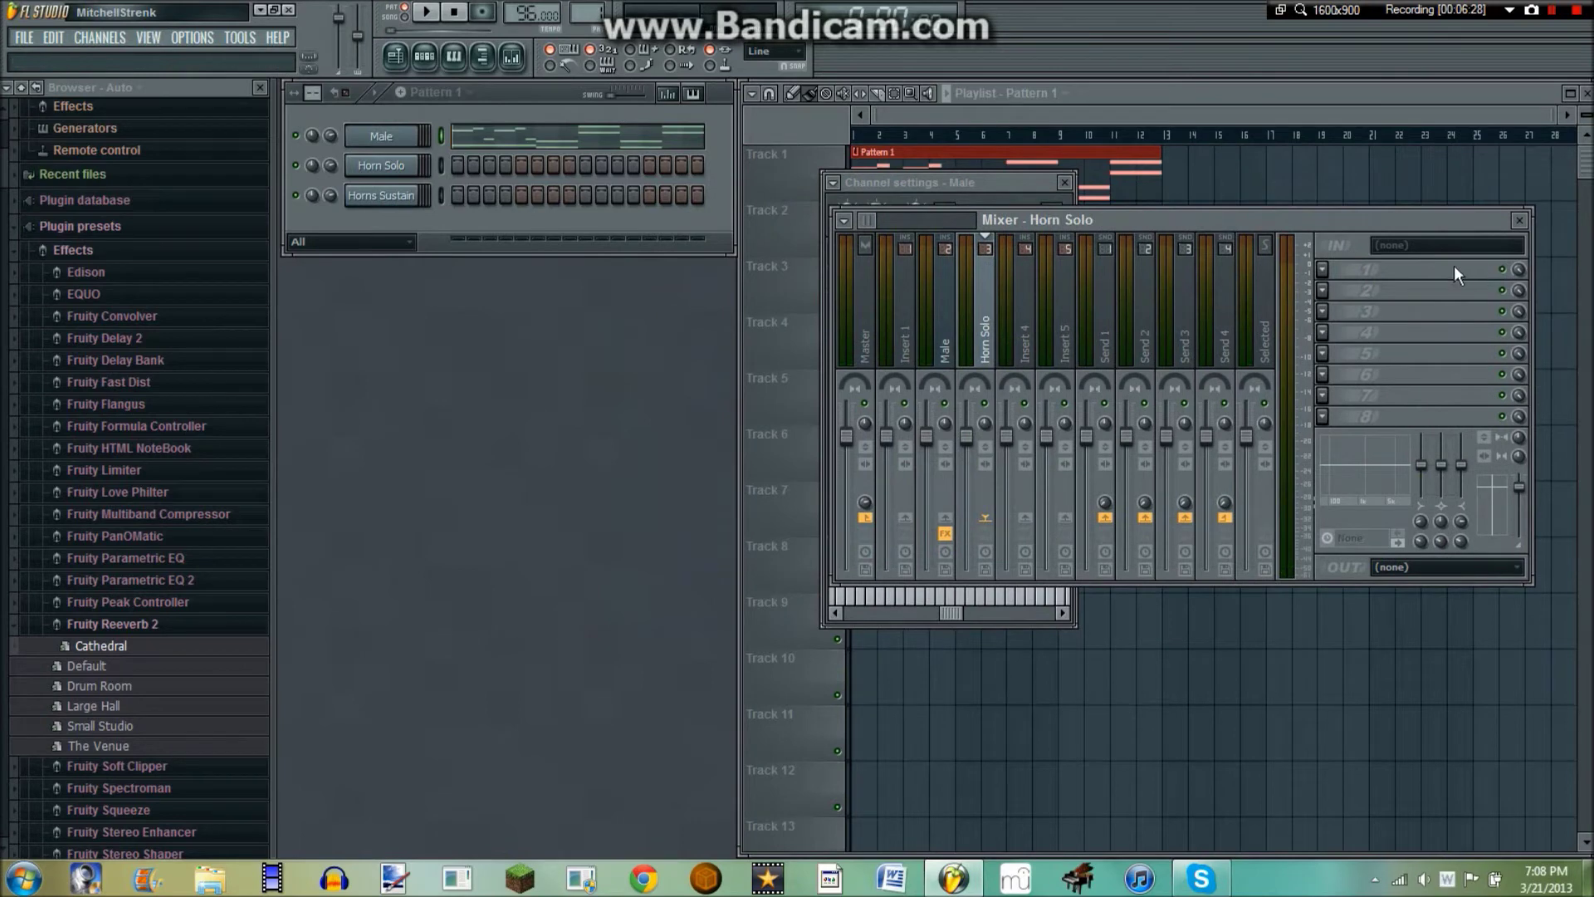
{"action": "left_click", "coordinate": [1323, 269]}
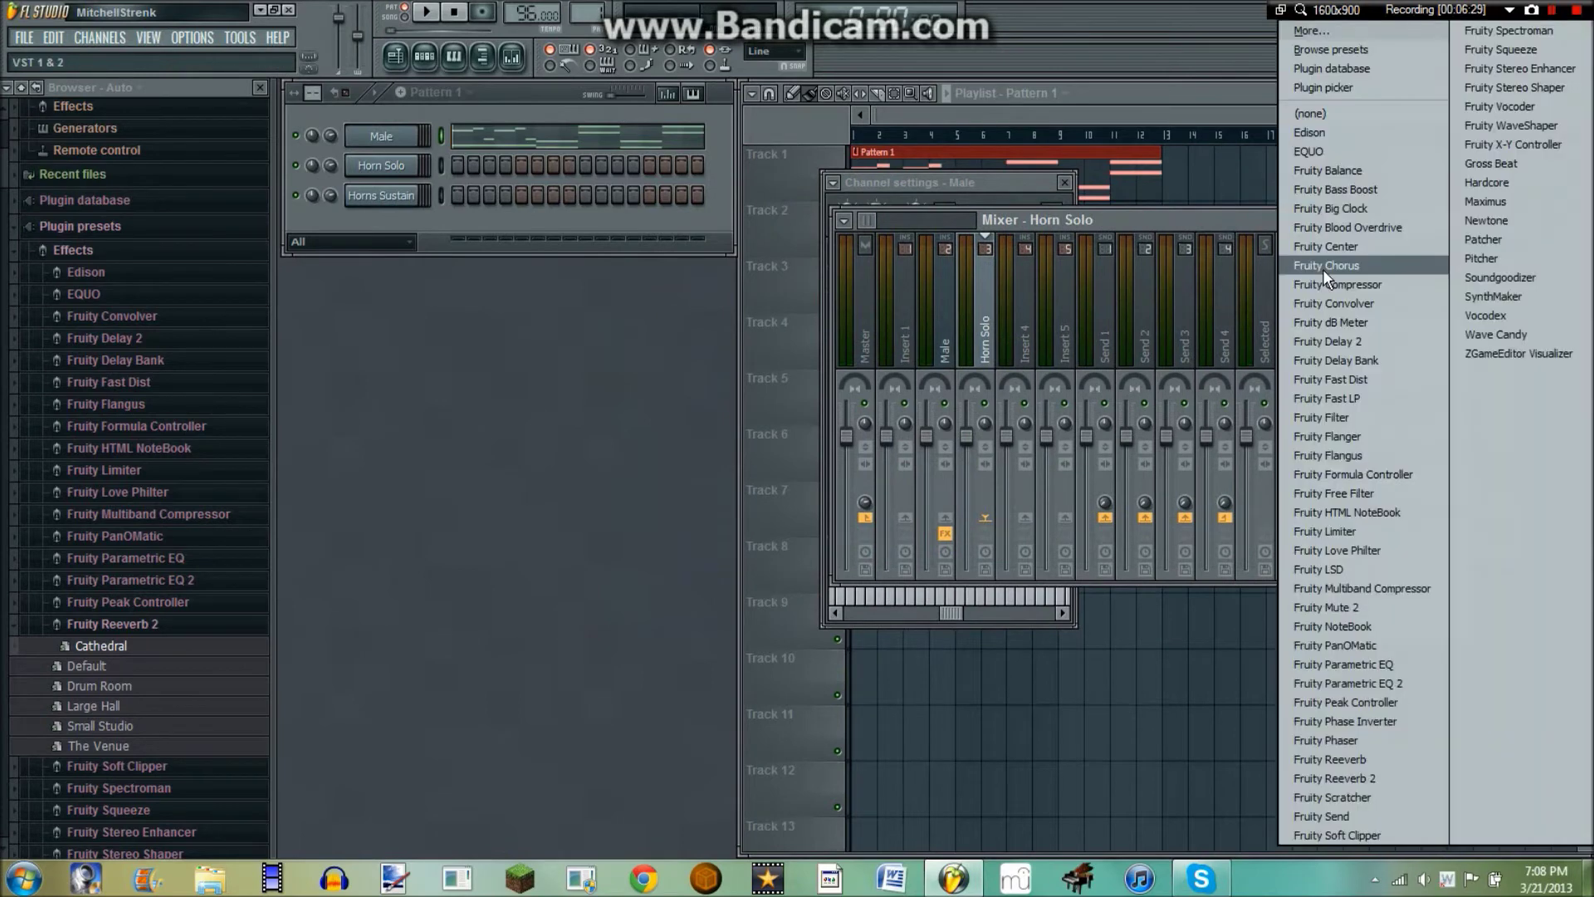
{"action": "left_click", "coordinate": [1411, 778]}
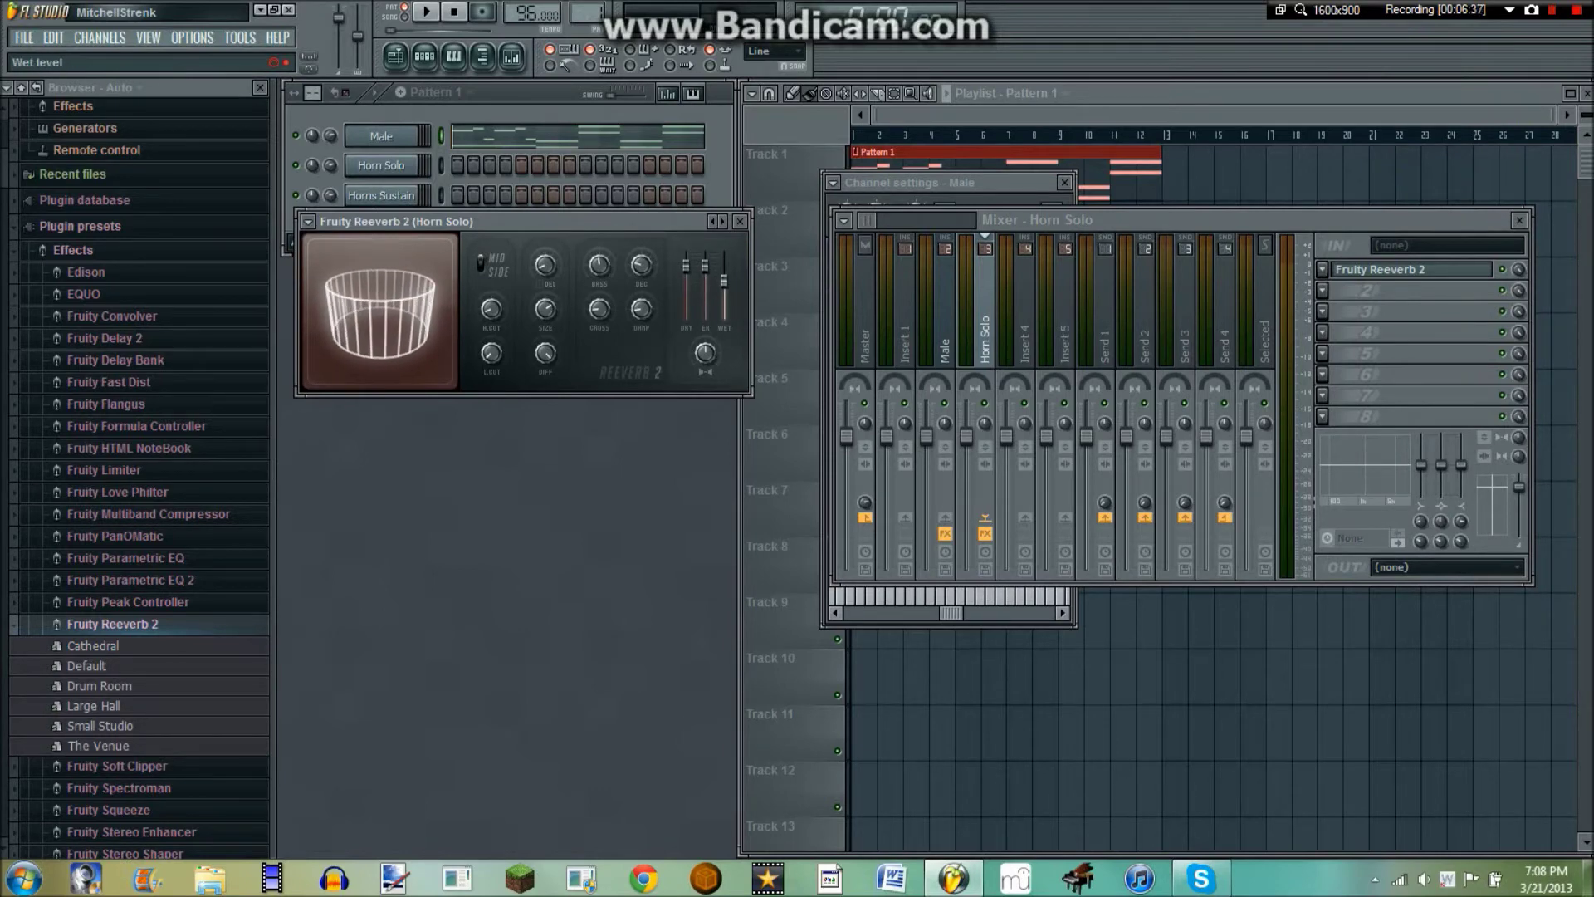
{"action": "left_click", "coordinate": [740, 222]}
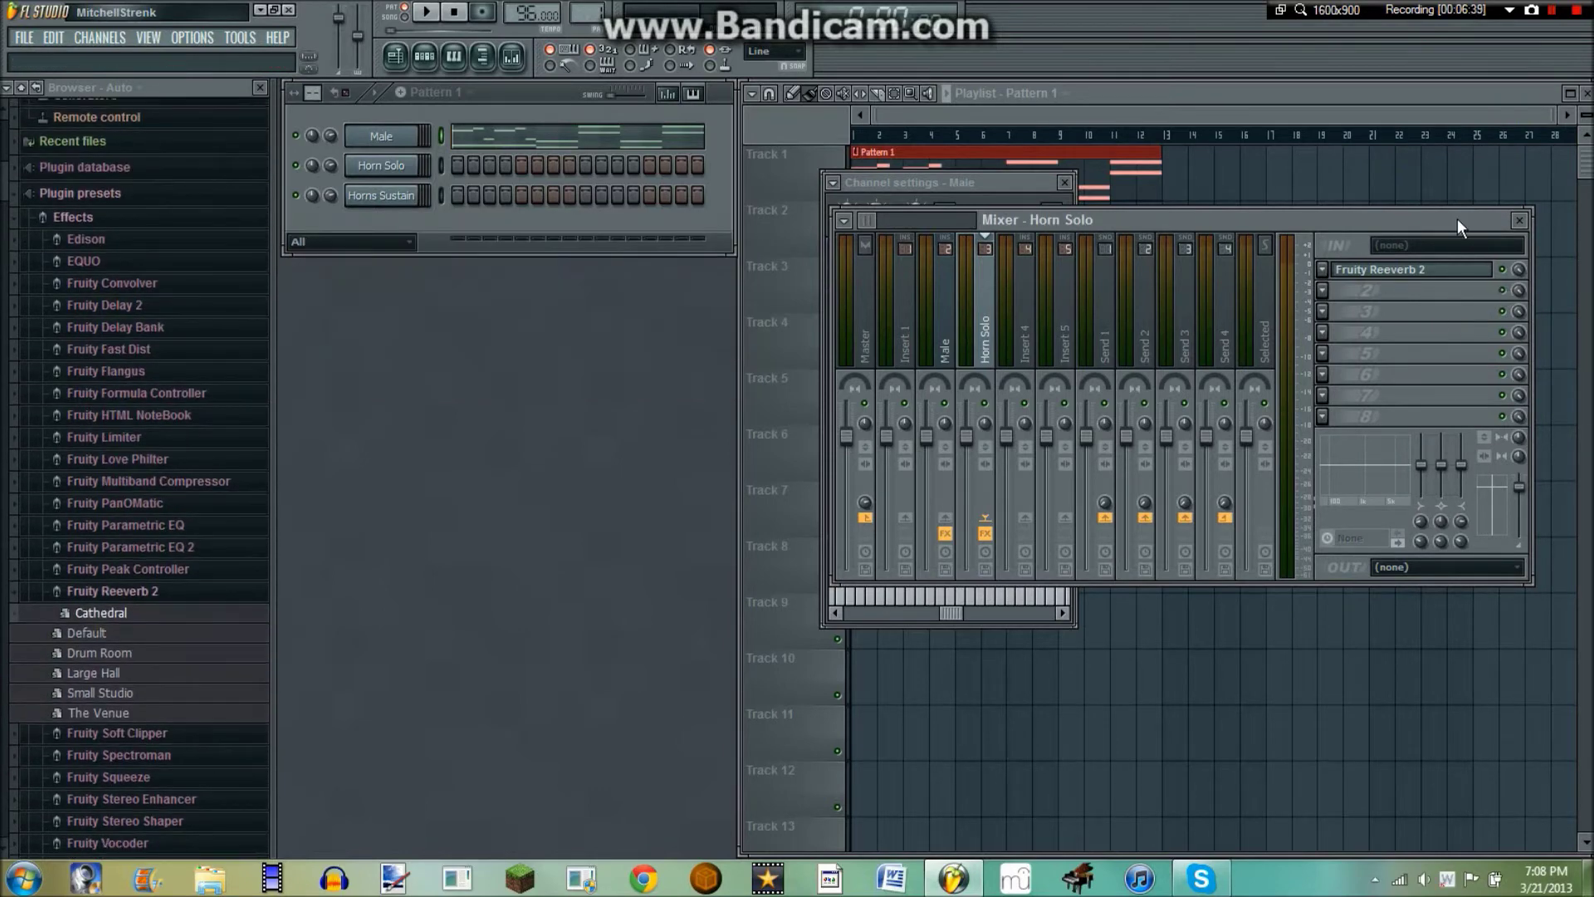
- Close the Male channel settings and the mixer to clear the view of the playlist
{"action": "left_click_drag", "start_coordinate": [1457, 218], "coordinate": [1461, 211]}
{"action": "left_click", "coordinate": [1001, 186]}
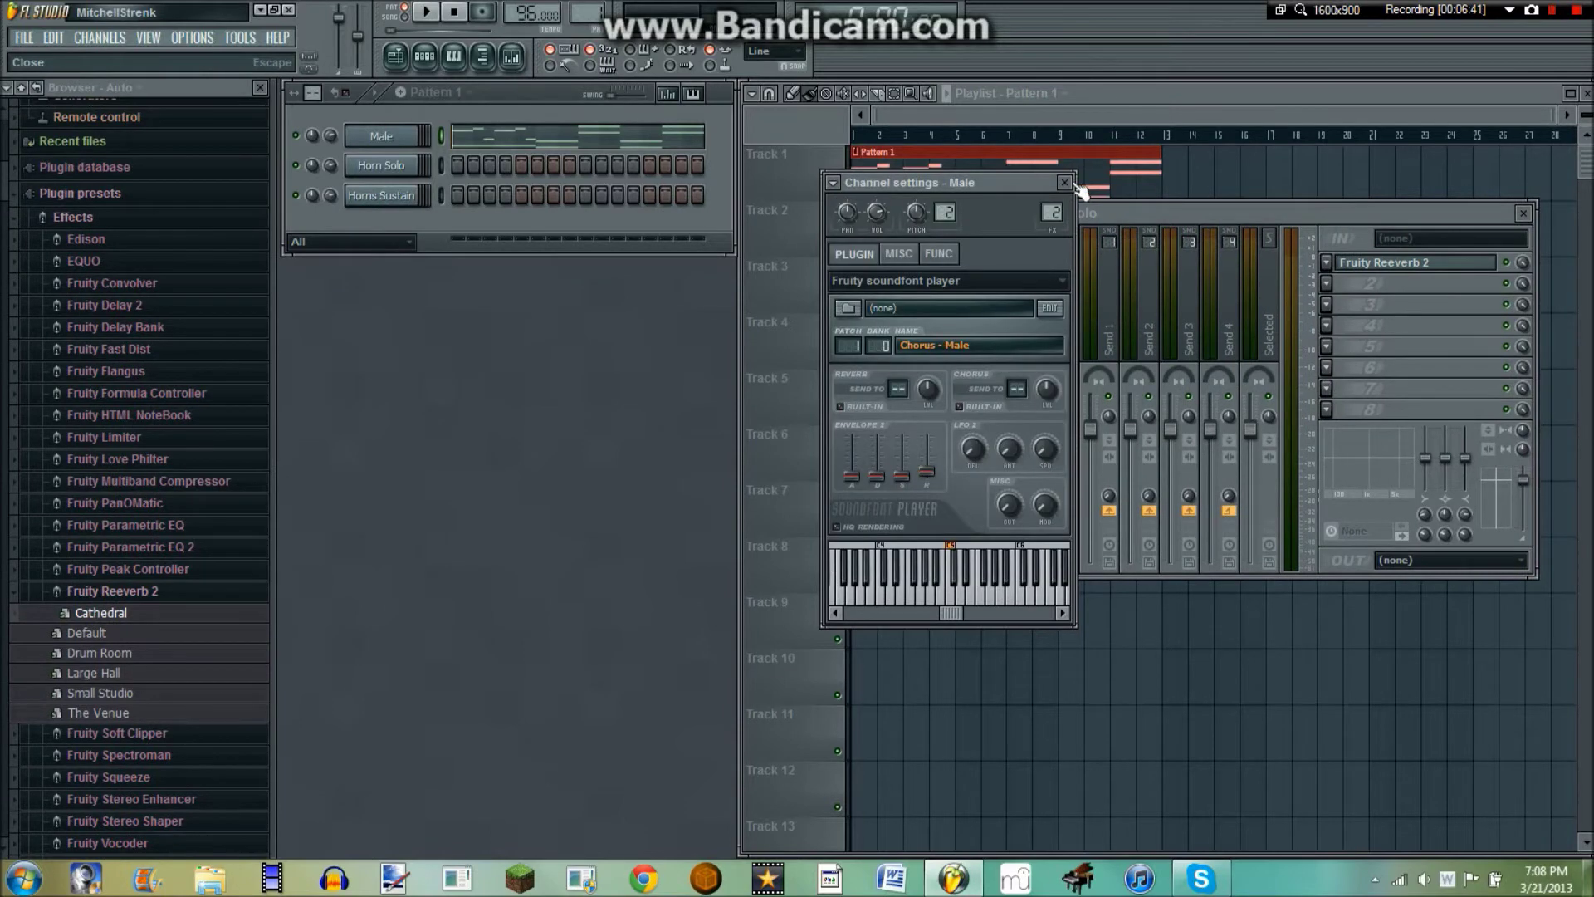
{"action": "left_click", "coordinate": [1064, 182]}
{"action": "mouse_move", "coordinate": [1205, 217]}
{"action": "left_mouse_down"}
{"action": "mouse_move", "coordinate": [1192, 252]}
{"action": "mouse_move", "coordinate": [1187, 200]}
{"action": "left_mouse_up"}
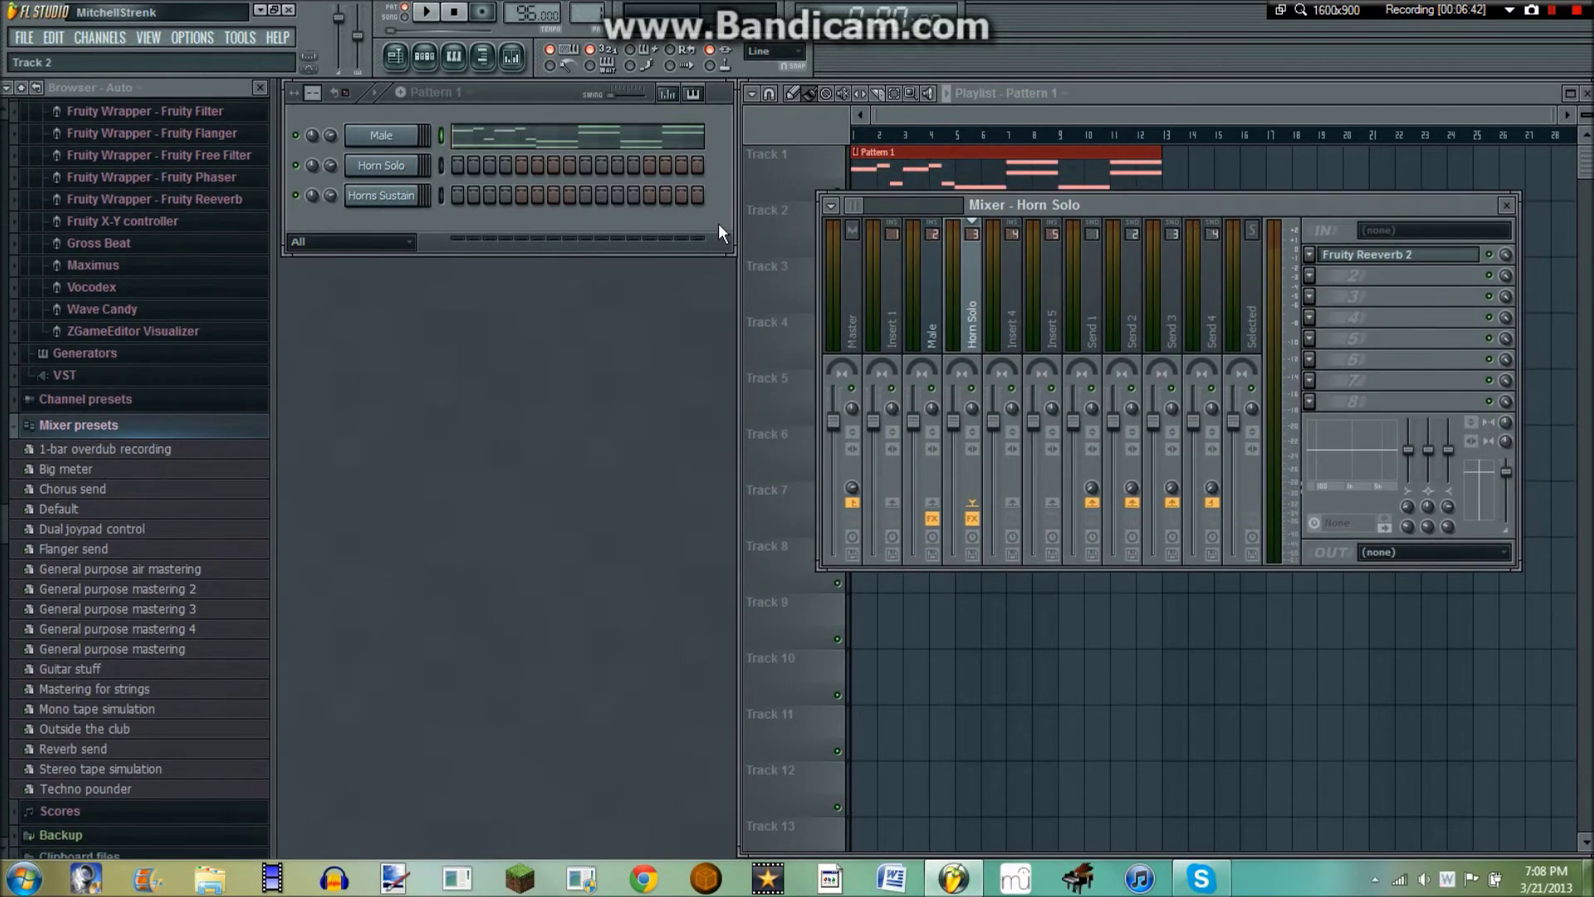
{"action": "left_click", "coordinate": [1506, 205]}
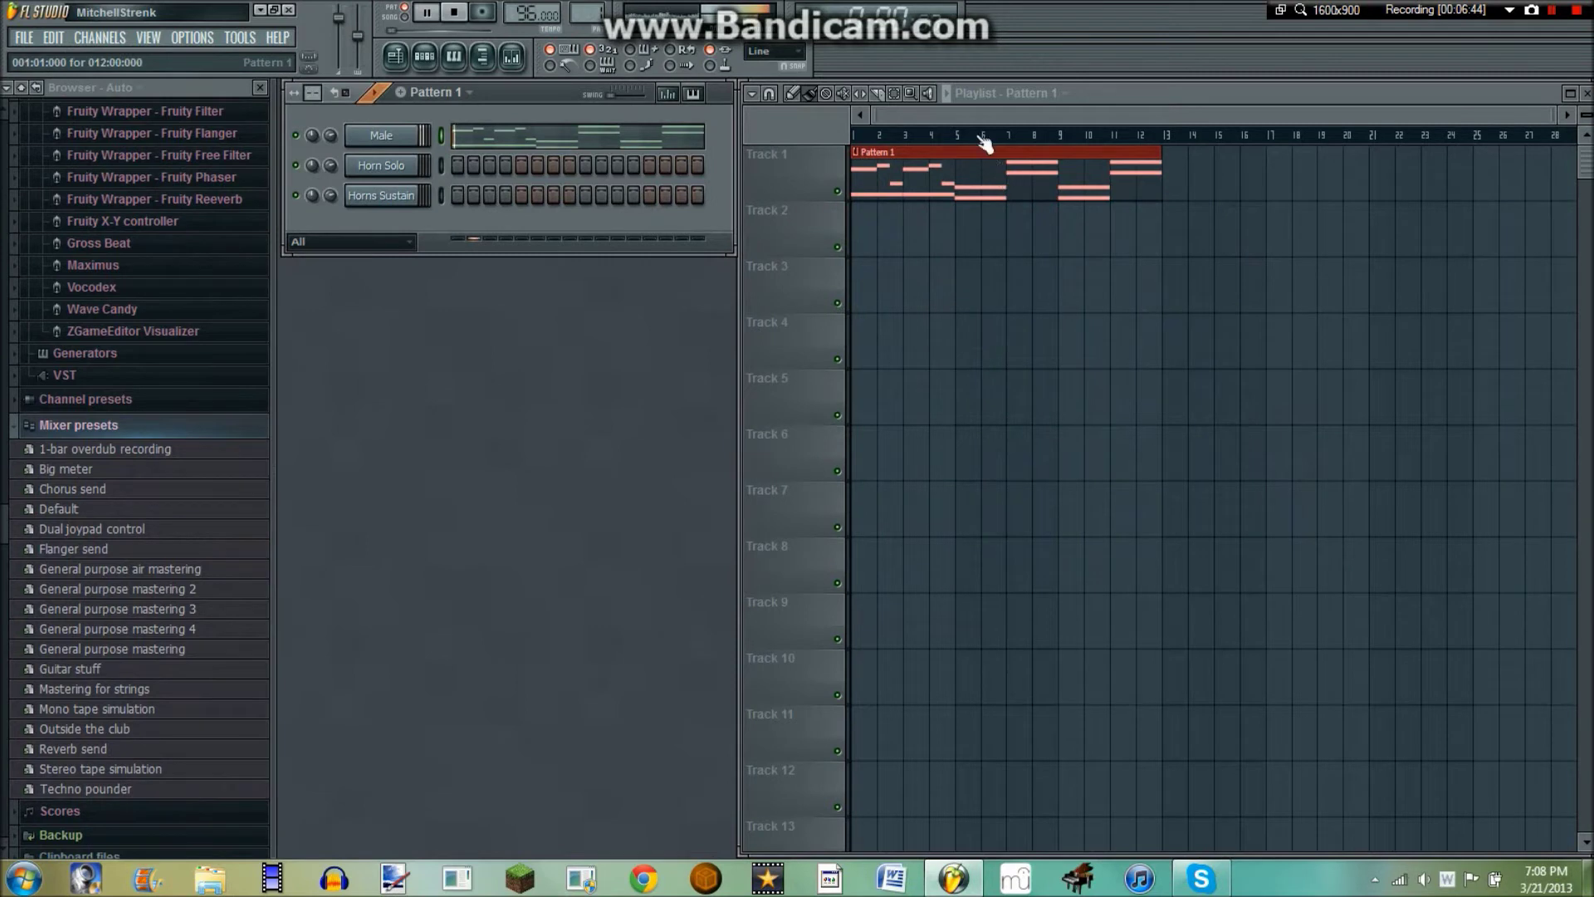
- Audition the Horn Solo and Horns Sustain channels with test notes to compare their sounds
{"action": "left_click", "coordinate": [402, 169]}
{"action": "key", "text": "q"}
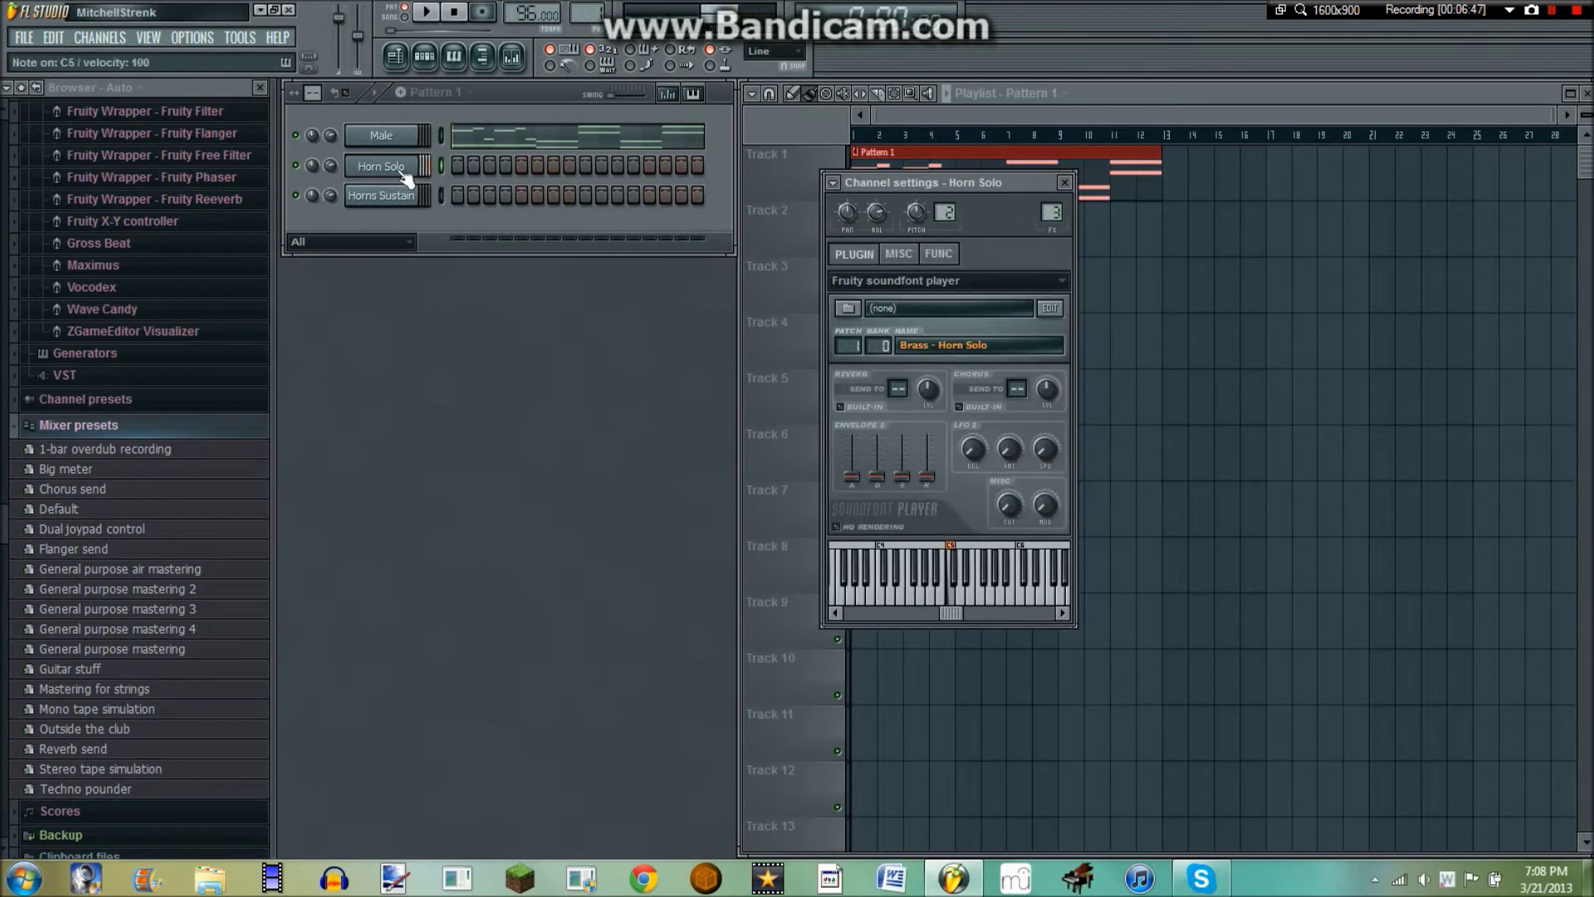
{"action": "key", "text": "w"}
{"action": "key", "text": "e"}
{"action": "key", "text": "z"}
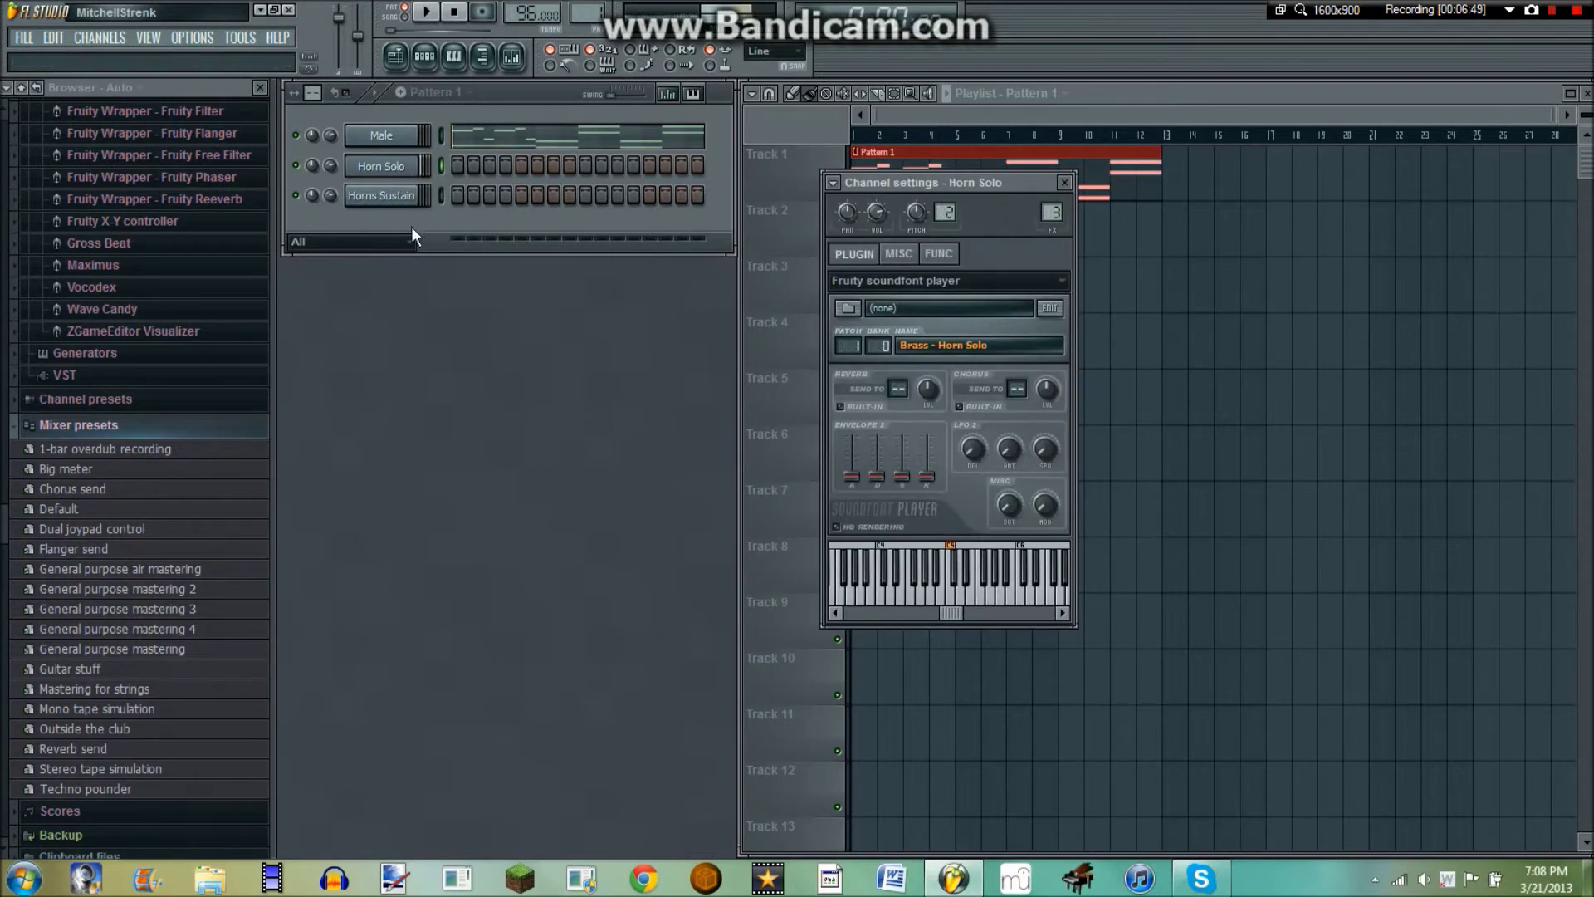
{"action": "left_click", "coordinate": [415, 197]}
{"action": "key", "text": "w"}
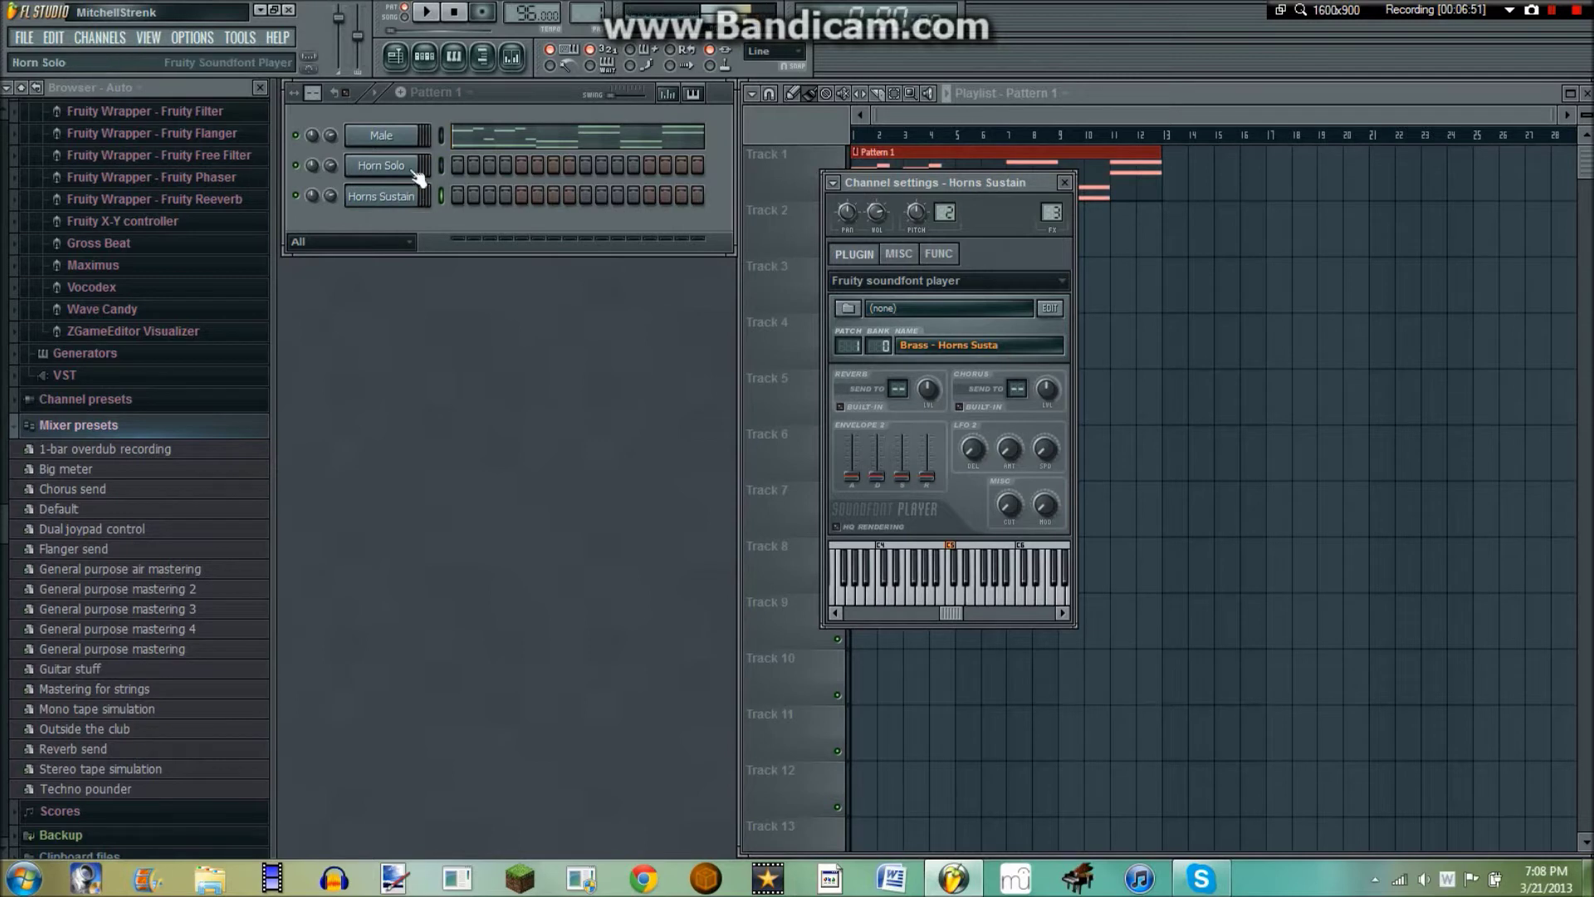
{"action": "left_click", "coordinate": [415, 173]}
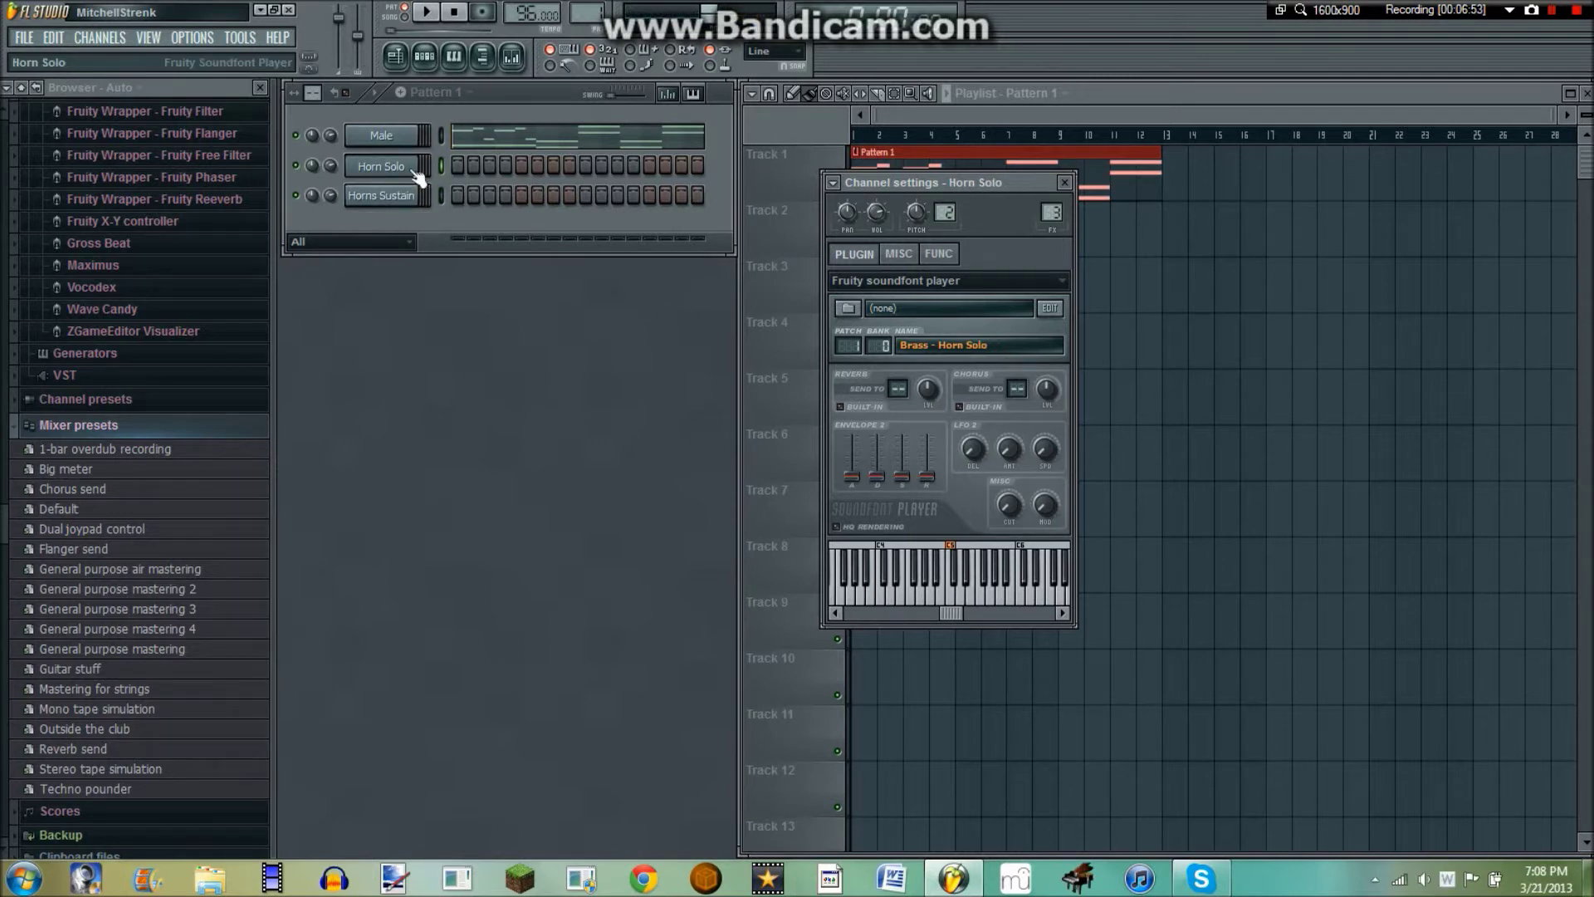
{"action": "key", "text": "w"}
{"action": "left_click", "coordinate": [412, 204]}
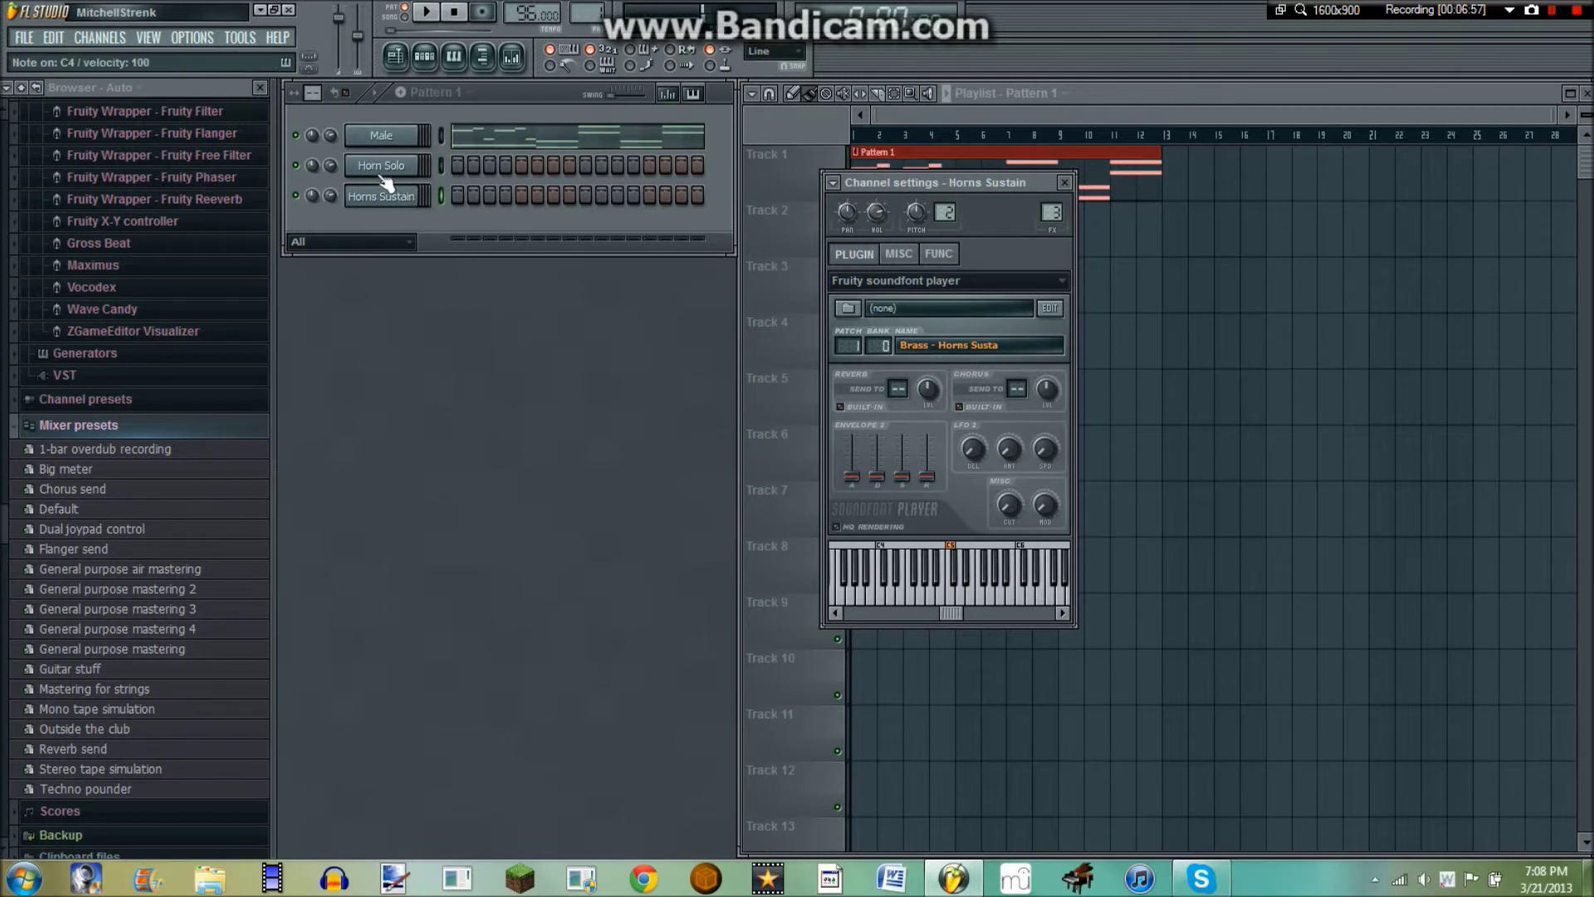
{"action": "key", "text": "q"}
{"action": "key", "text": "w"}
{"action": "key", "text": "e"}
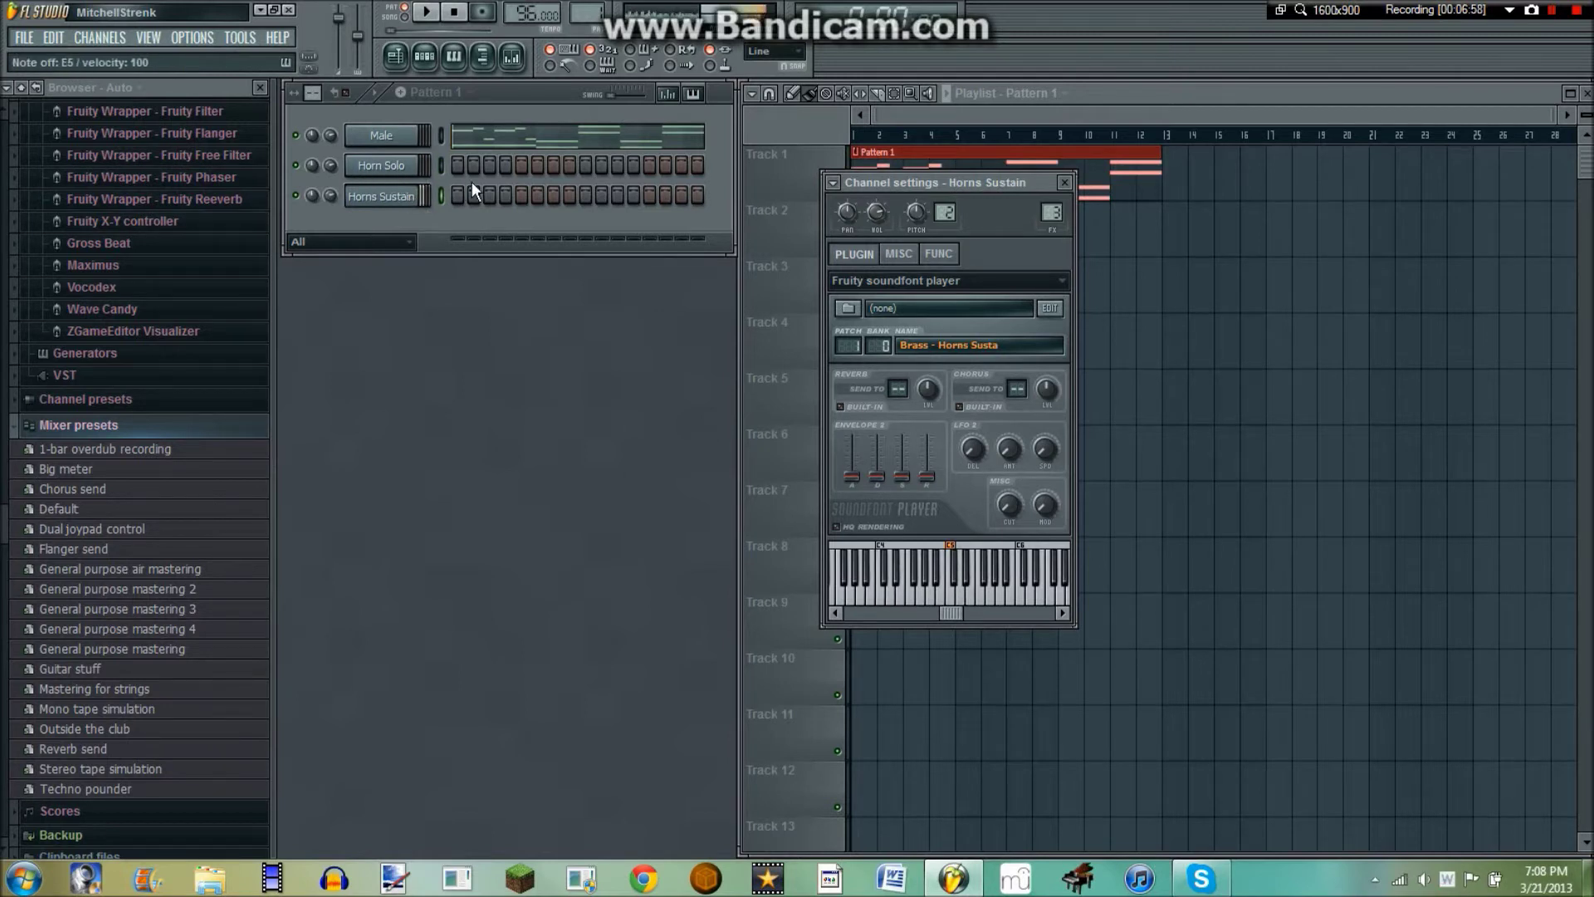
- Open the Horn Solo channel's piano roll and set the playback position to bar 5
{"action": "right_click", "coordinate": [399, 167]}
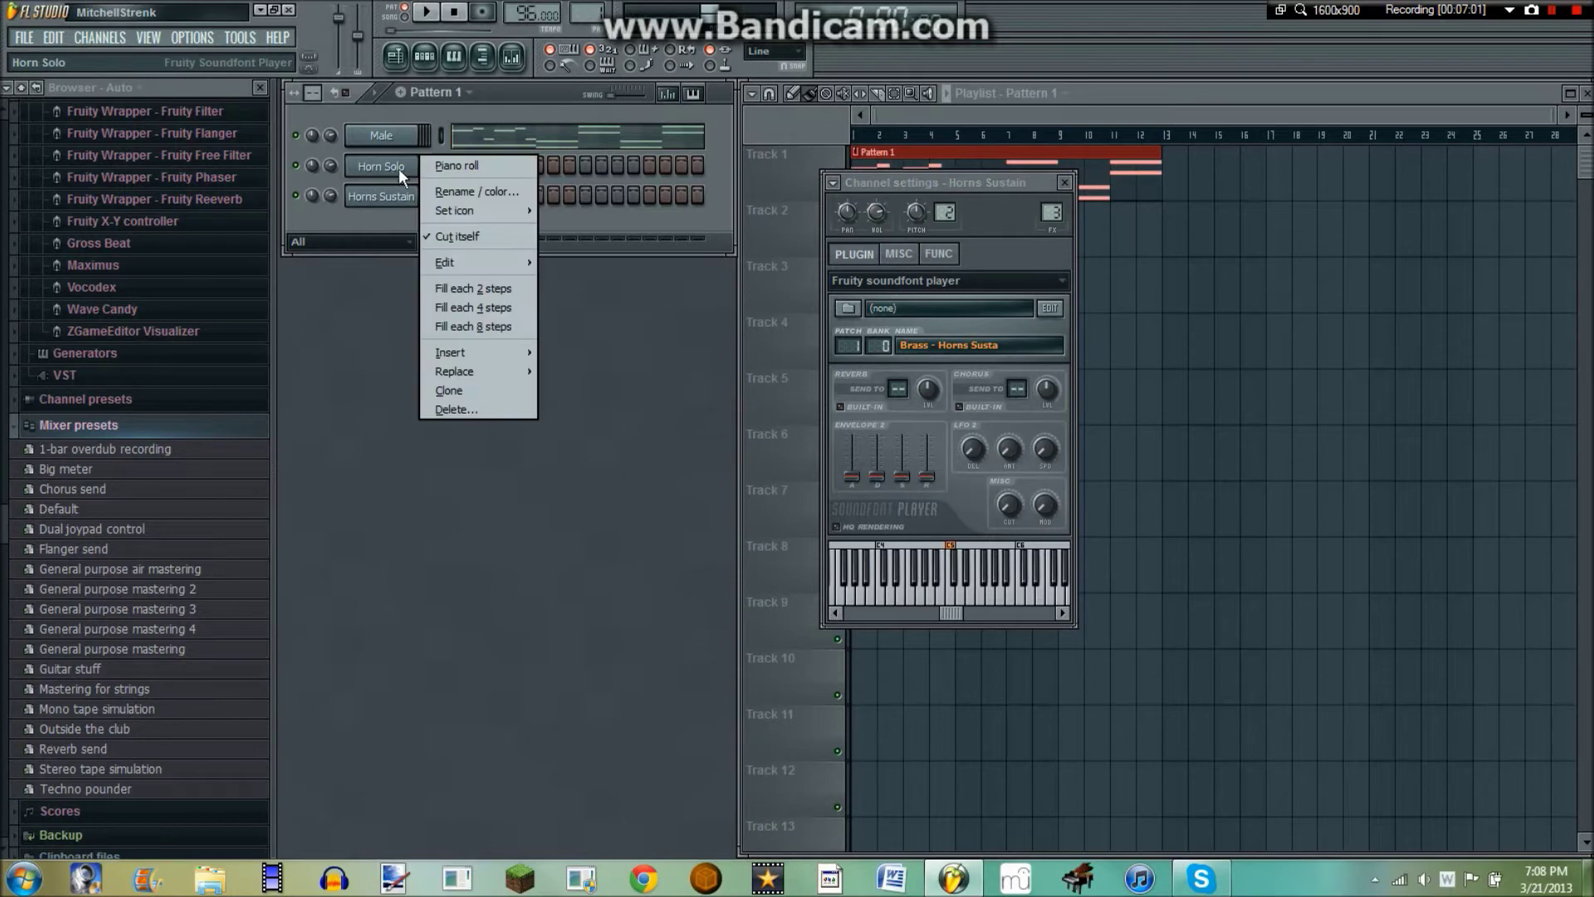
{"action": "left_click", "coordinate": [460, 165]}
{"action": "scroll", "coordinate": [506, 113], "scroll_direction": "down", "scroll_amount": 5}
{"action": "key", "text": "space"}
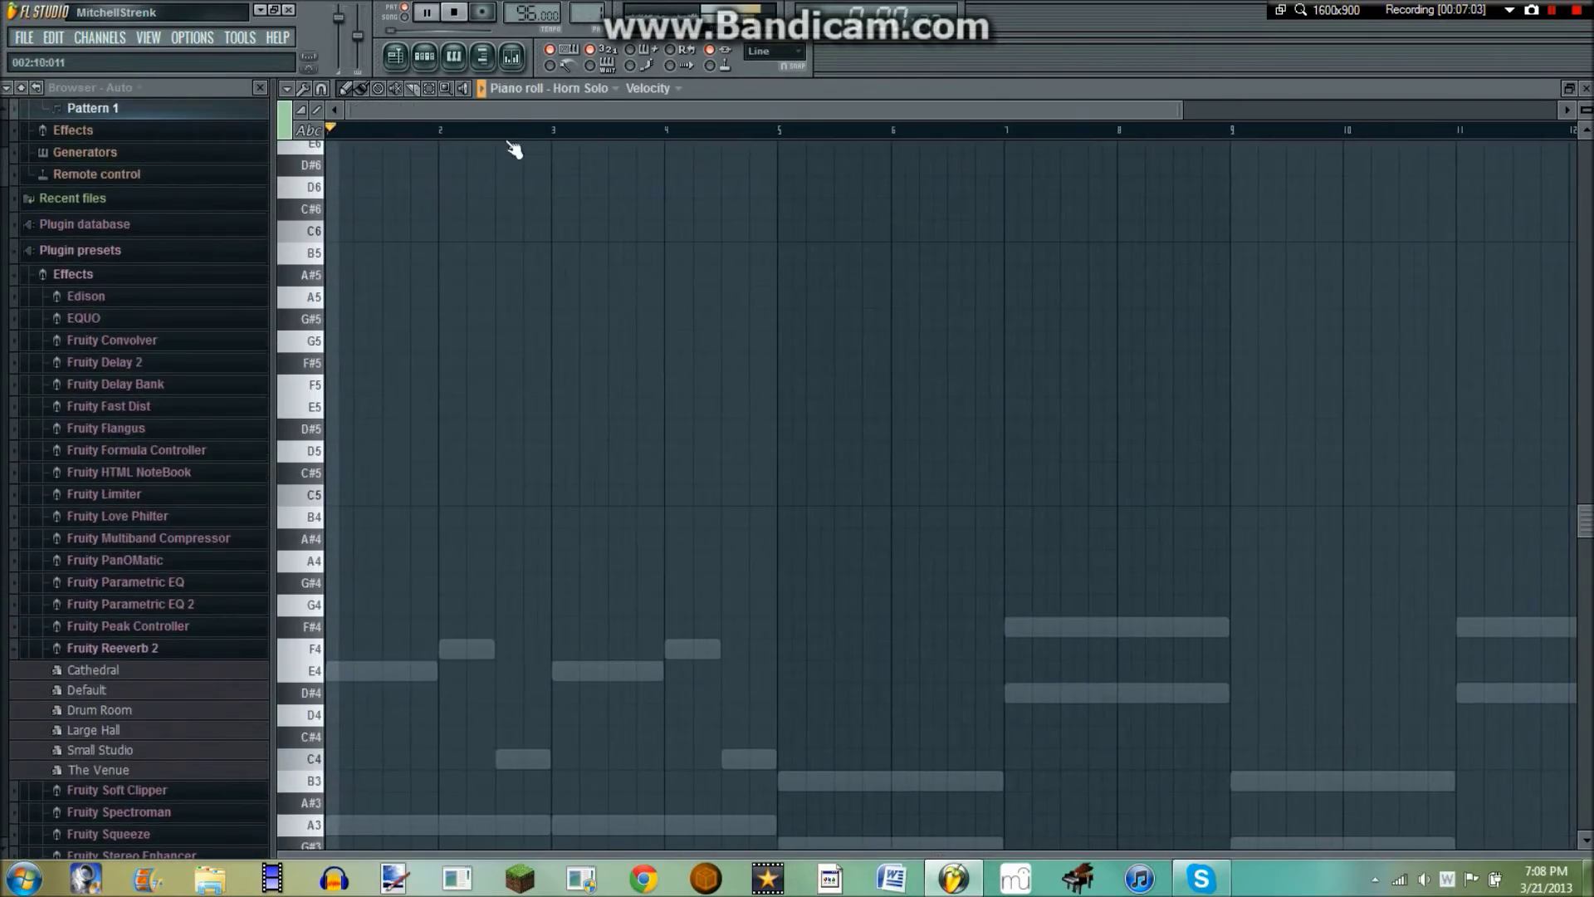
{"action": "scroll", "coordinate": [515, 132], "scroll_direction": "down", "scroll_amount": 2}
{"action": "key", "text": "space"}
{"action": "scroll", "coordinate": [581, 445], "scroll_direction": "down", "scroll_amount": 4}
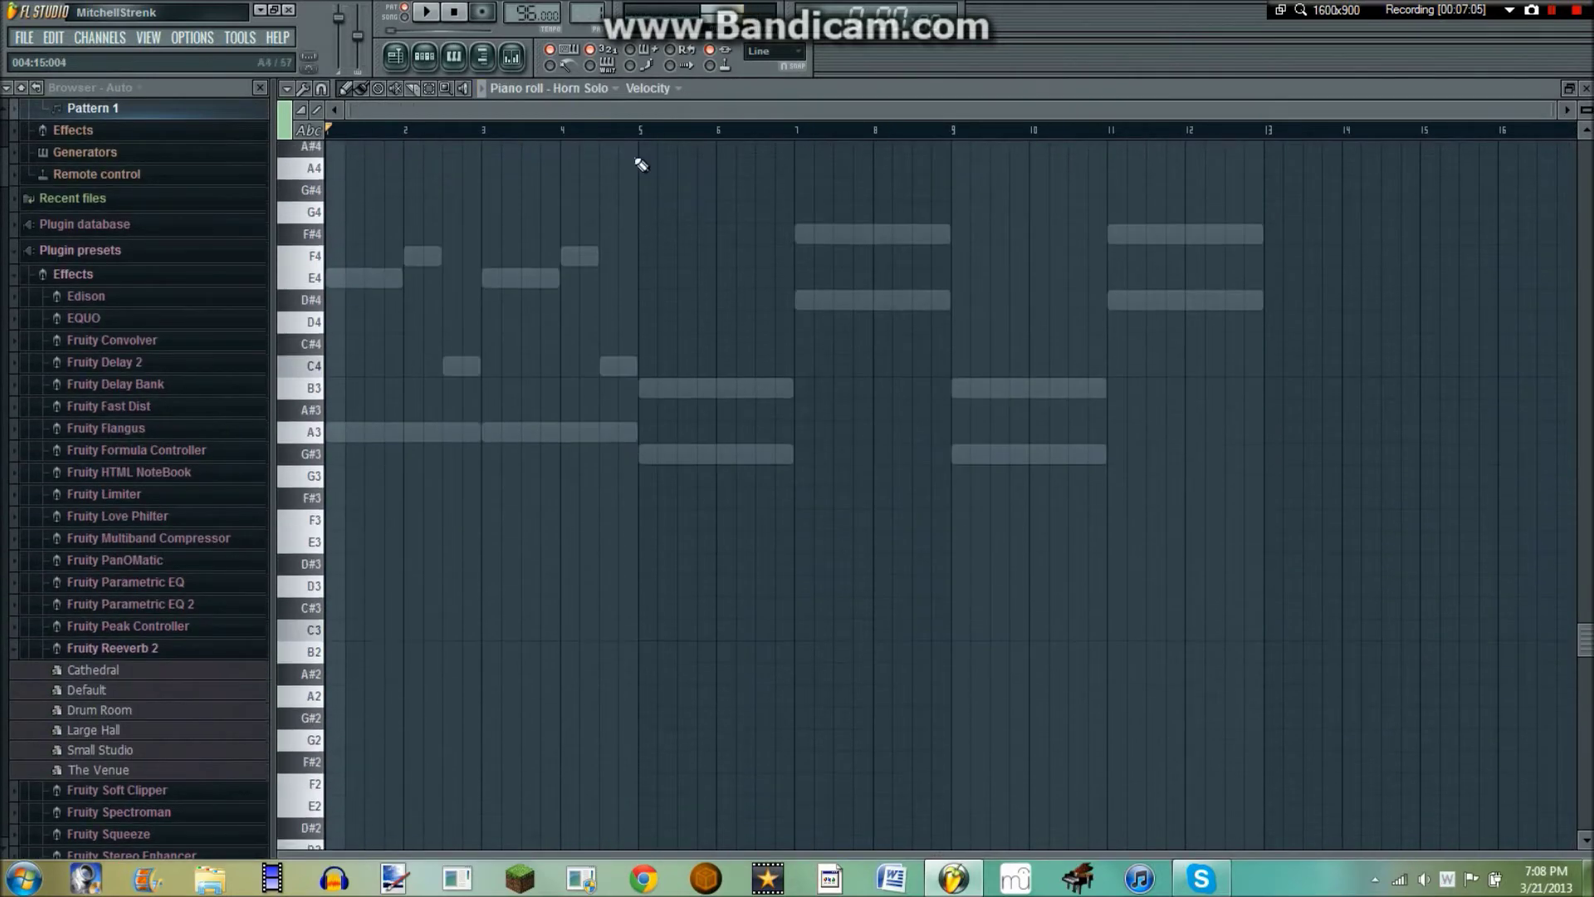
{"action": "left_click", "coordinate": [645, 131]}
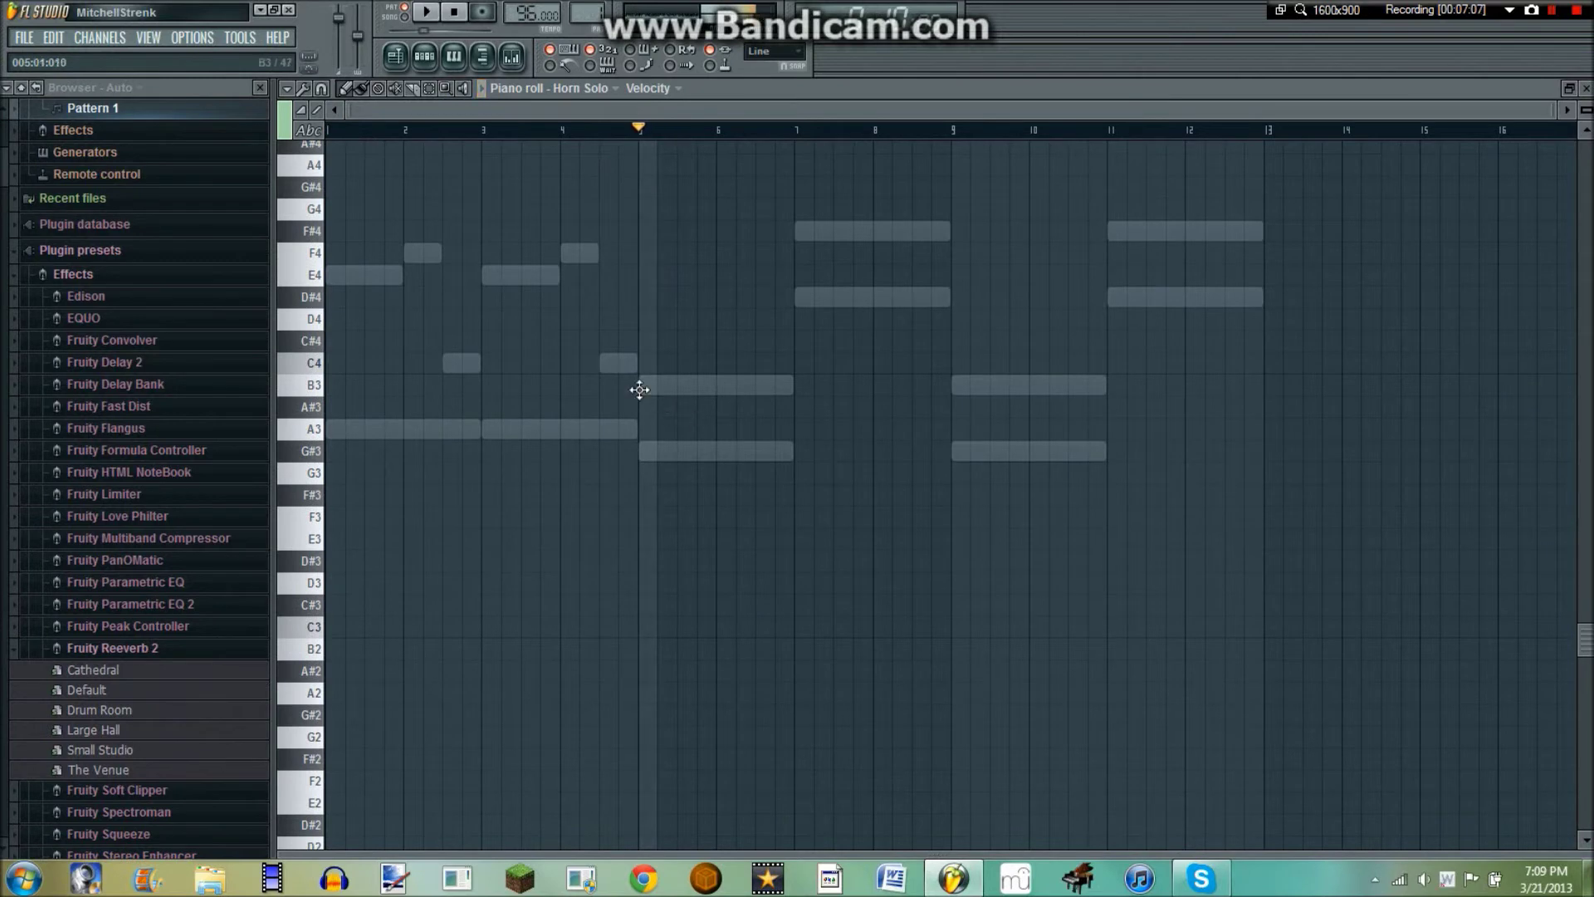
- Add a half-bar G#3 note for Horn Solo at the start of bar 5
{"action": "left_click", "coordinate": [656, 383]}
{"action": "left_click_drag", "start_coordinate": [658, 381], "coordinate": [642, 459]}
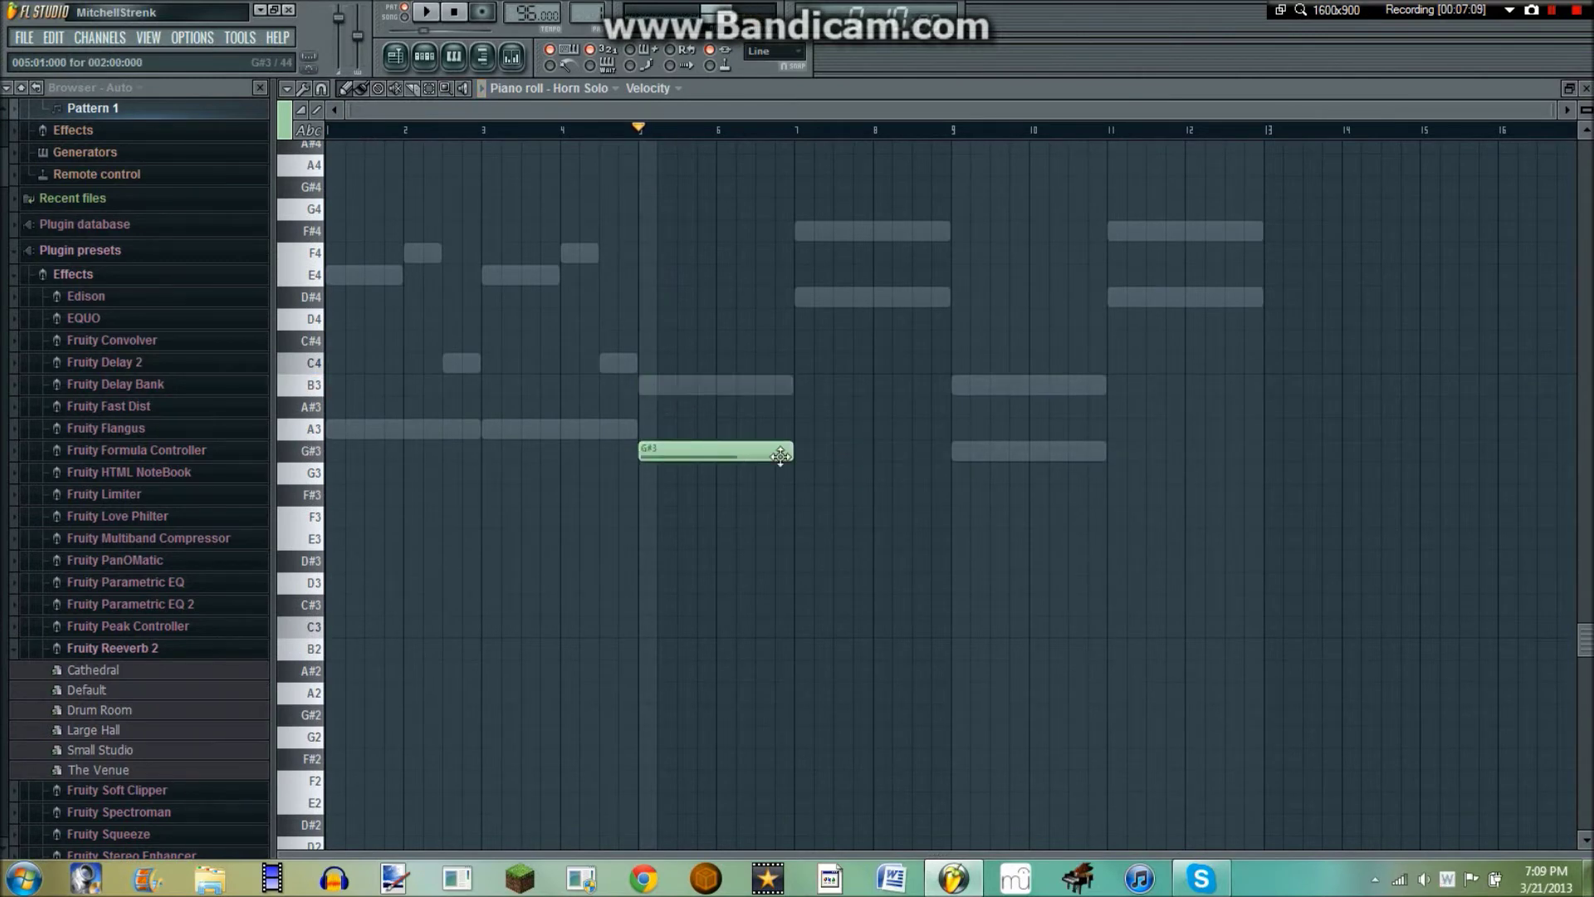
{"action": "left_click_drag", "start_coordinate": [790, 453], "coordinate": [677, 453]}
- Add quarter-bar D#4 and G#3 notes in the second half of bar 5 and a one-bar A3 at bar 6
{"action": "left_click", "coordinate": [678, 319]}
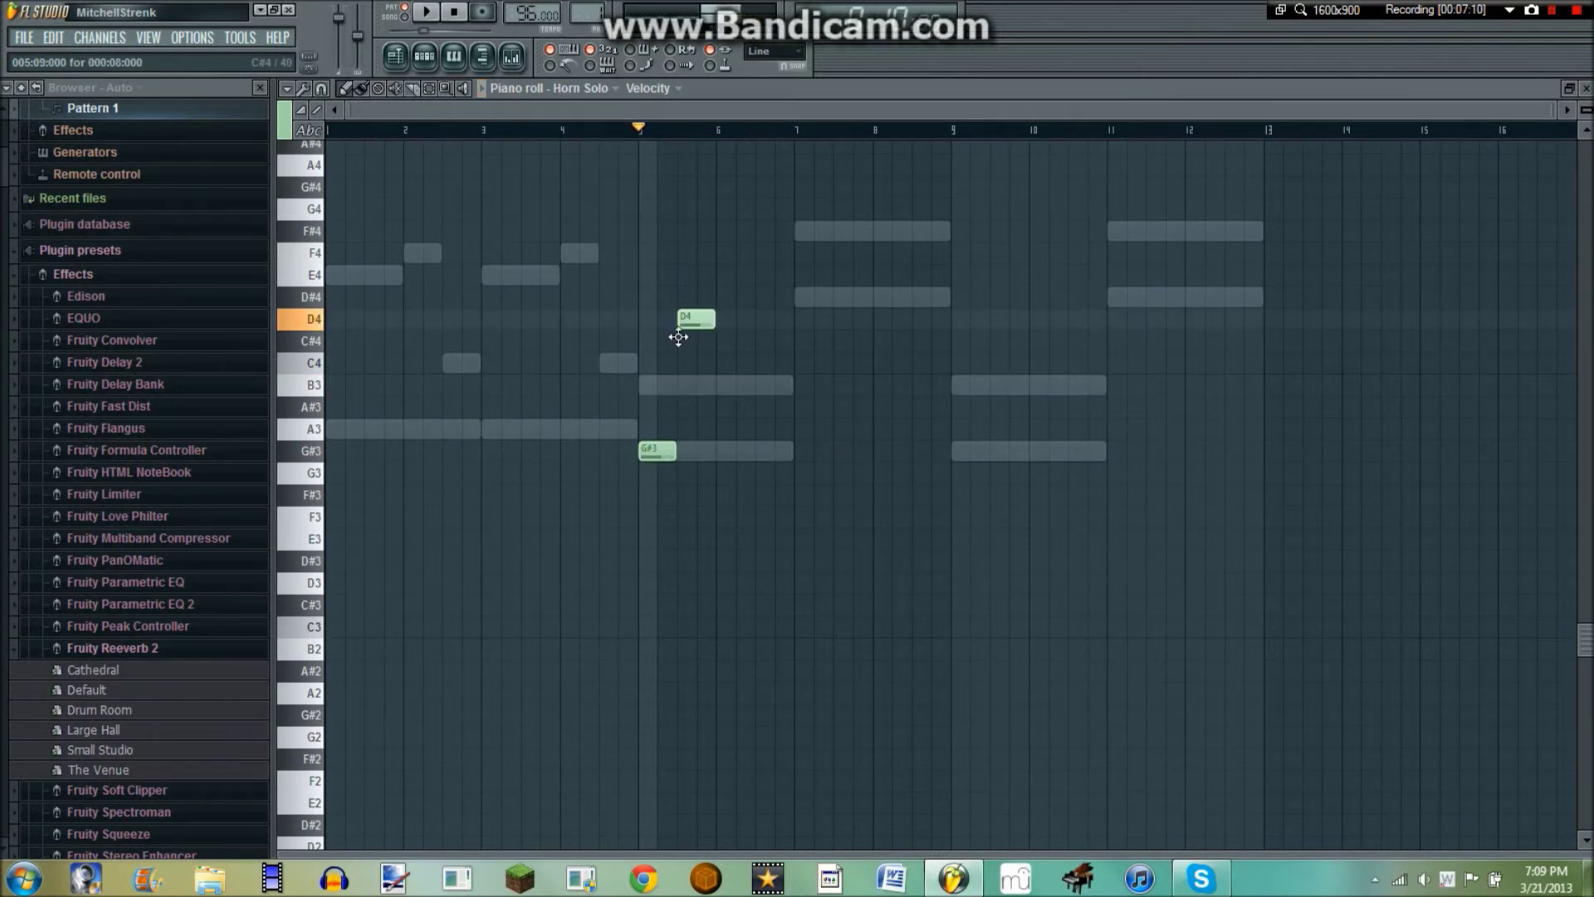
{"action": "mouse_move", "coordinate": [677, 319]}
{"action": "left_mouse_down"}
{"action": "mouse_move", "coordinate": [677, 285]}
{"action": "mouse_move", "coordinate": [674, 308]}
{"action": "mouse_move", "coordinate": [696, 298]}
{"action": "left_mouse_up"}
{"action": "left_click_drag", "start_coordinate": [699, 471], "coordinate": [691, 454]}
{"action": "left_click", "coordinate": [726, 385]}
{"action": "left_click_drag", "start_coordinate": [726, 384], "coordinate": [794, 429]}
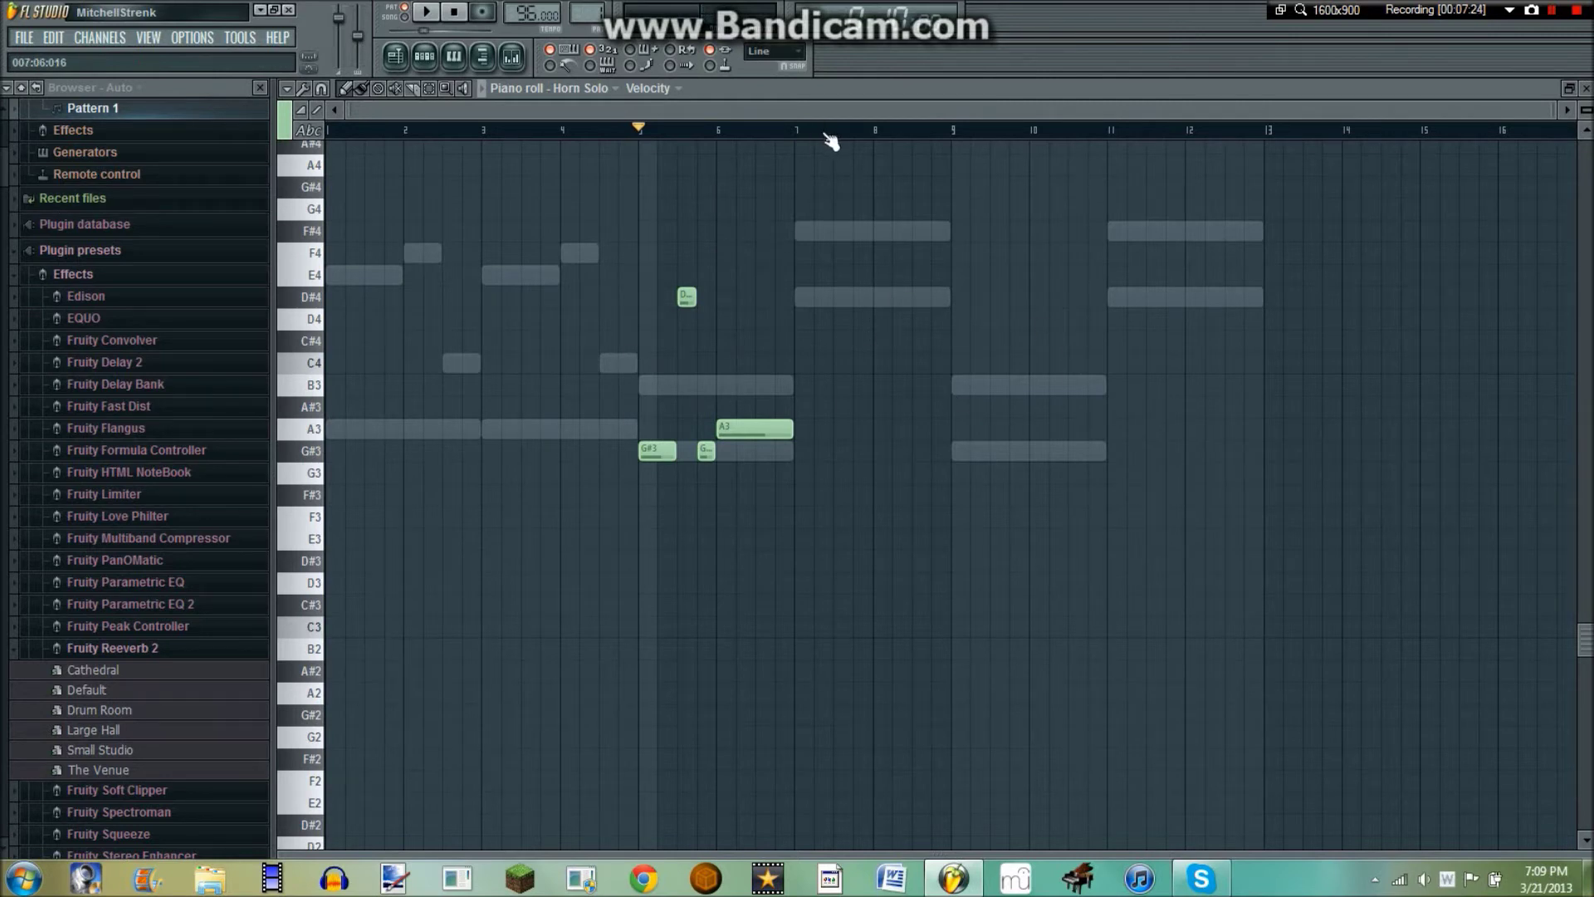
- Play back the Horn Solo phrase from bar 5 and delete all of its notes
{"action": "scroll", "coordinate": [748, 141], "scroll_direction": "up", "scroll_amount": 2, "text": "ctrl"}
{"action": "scroll", "coordinate": [715, 149], "scroll_direction": "up", "scroll_amount": 3}
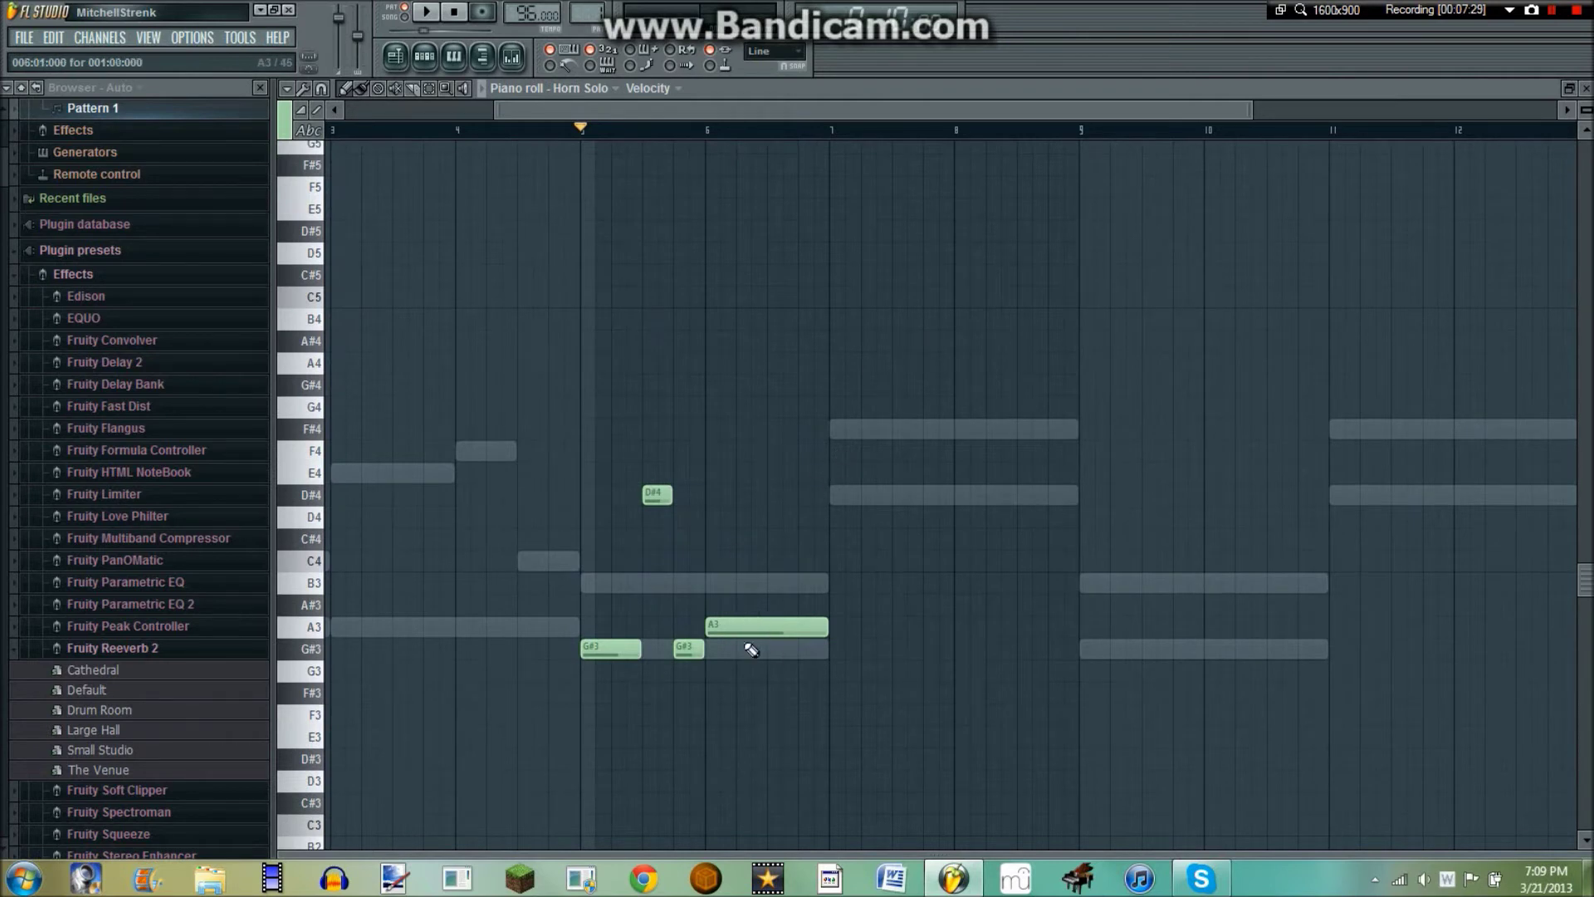
{"action": "key", "text": "space"}
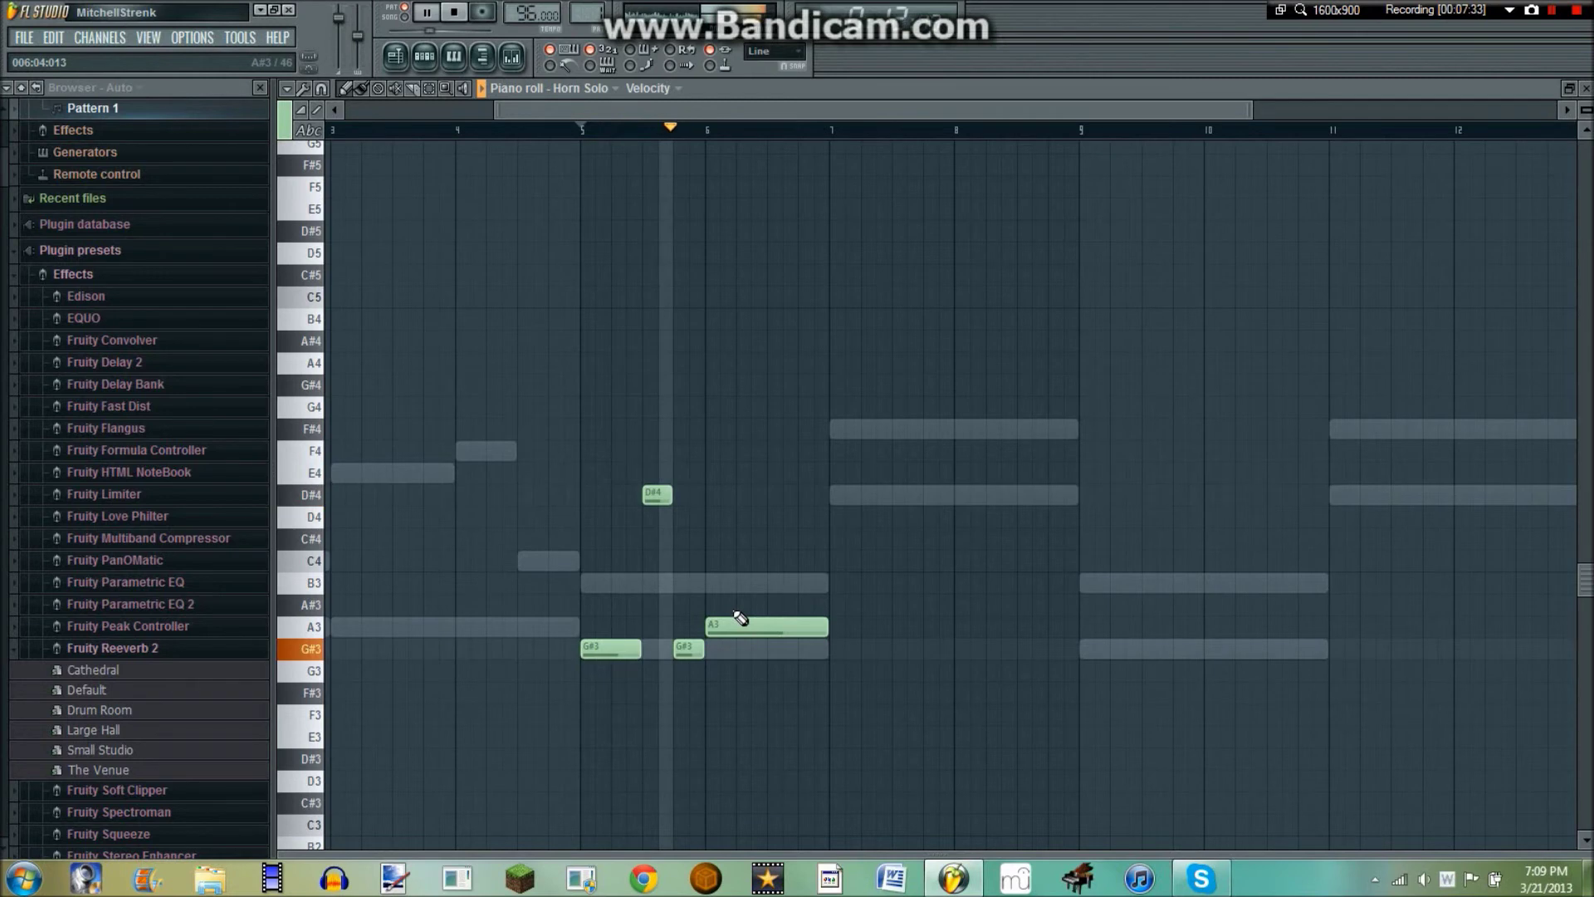
{"action": "key", "text": "space"}
{"action": "right_click", "coordinate": [737, 623]}
{"action": "right_click", "coordinate": [614, 648]}
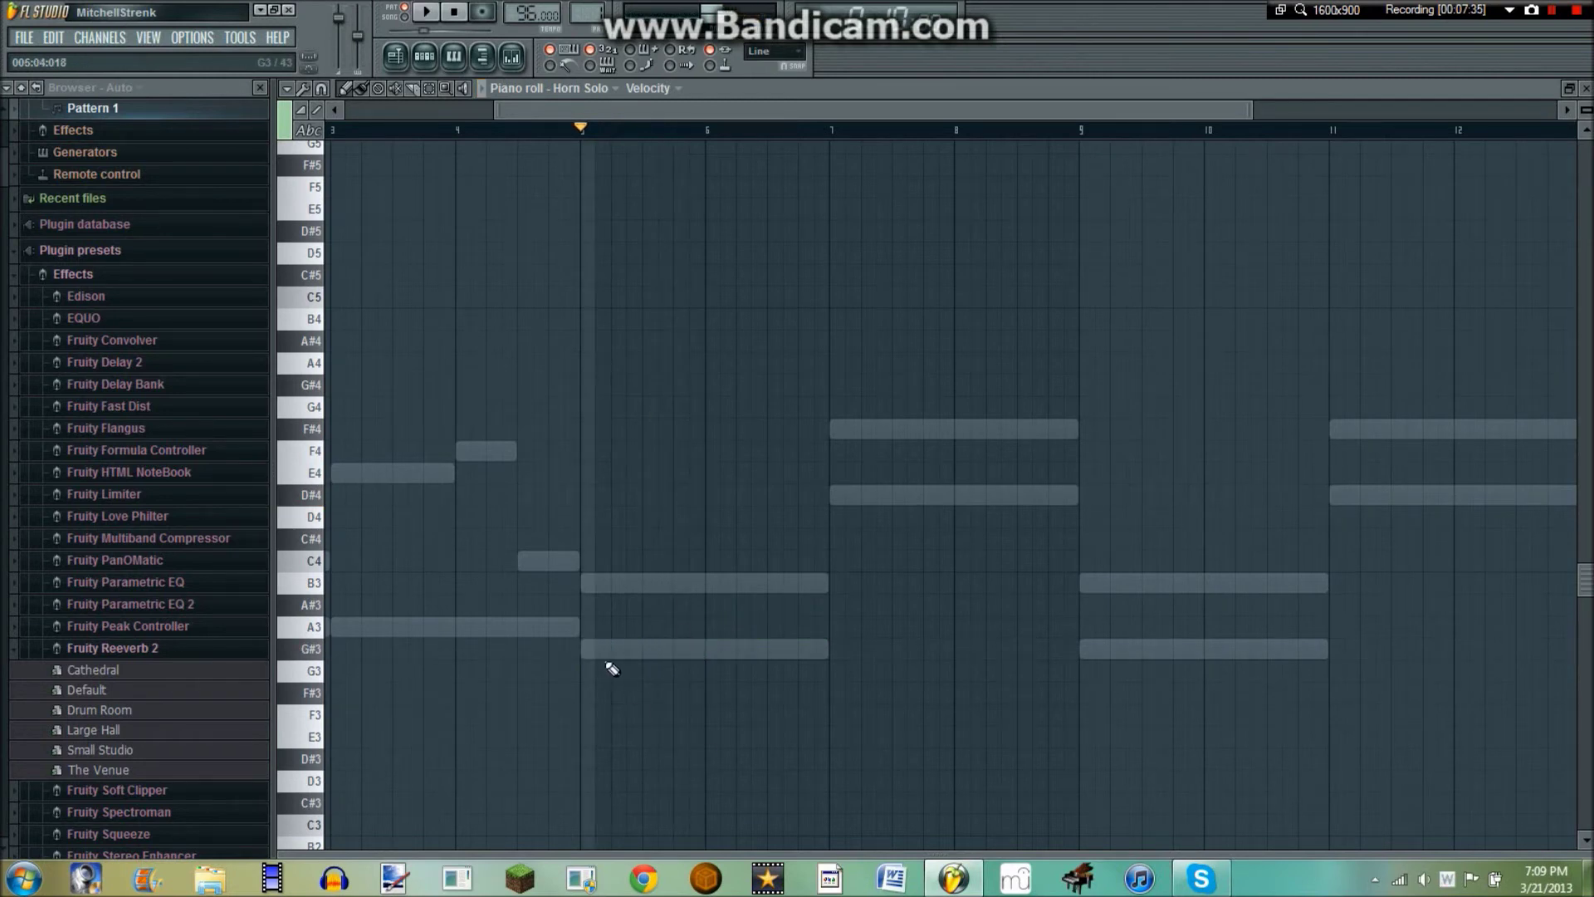
- Add a one-bar G#3 for Horn Solo at bar 5, followed by half-bar D#4 and G#3 notes in bar 6
{"action": "left_click", "coordinate": [586, 648]}
{"action": "left_click_drag", "start_coordinate": [705, 538], "coordinate": [765, 503]}
{"action": "left_click", "coordinate": [770, 649]}
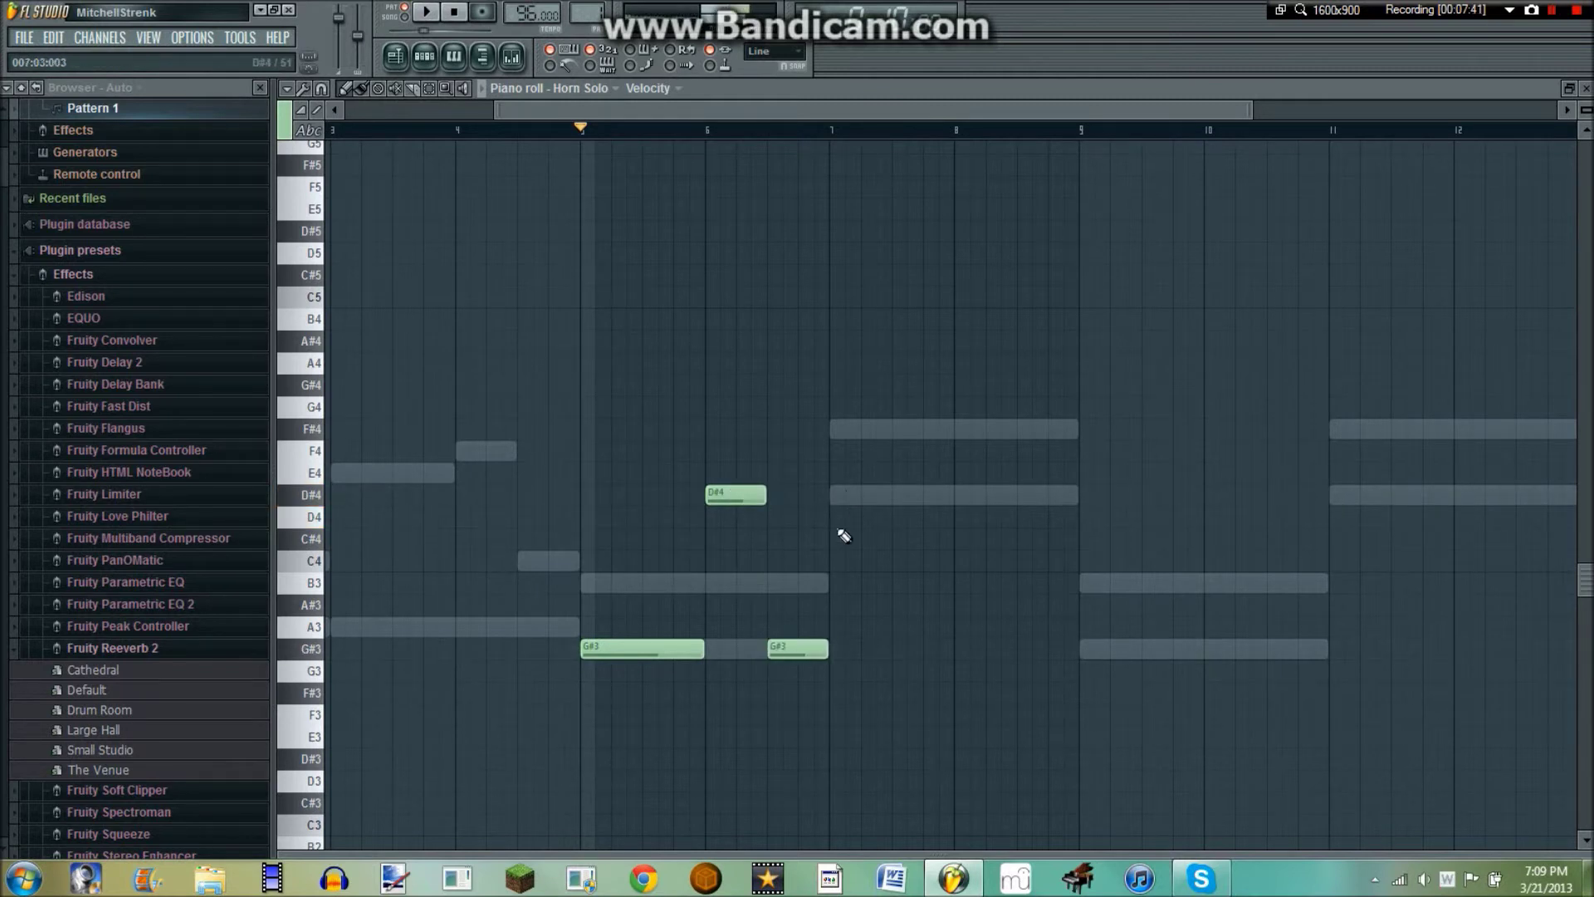
{"action": "left_click_drag", "start_coordinate": [801, 670], "coordinate": [793, 669]}
{"action": "right_click", "coordinate": [795, 670]}
- Add a one-bar D#4 at bar 7 and half-bar A#4 and F#4 notes in bar 8, and move bar 6's second note to B3
{"action": "left_click", "coordinate": [830, 495]}
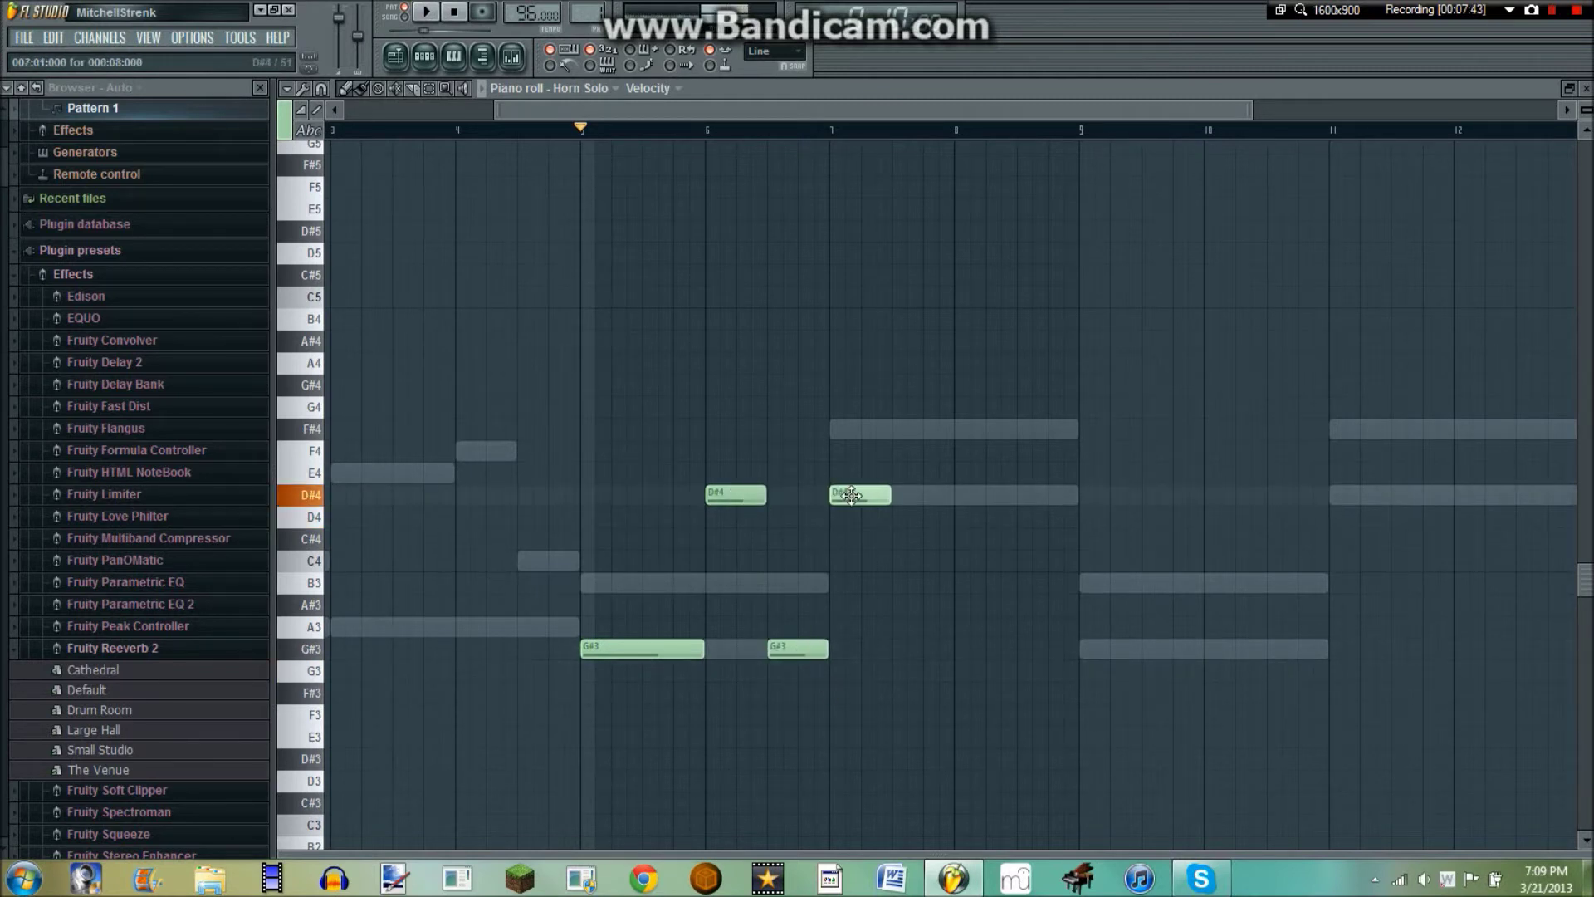
{"action": "left_click_drag", "start_coordinate": [882, 488], "coordinate": [953, 495]}
{"action": "left_click", "coordinate": [974, 342]}
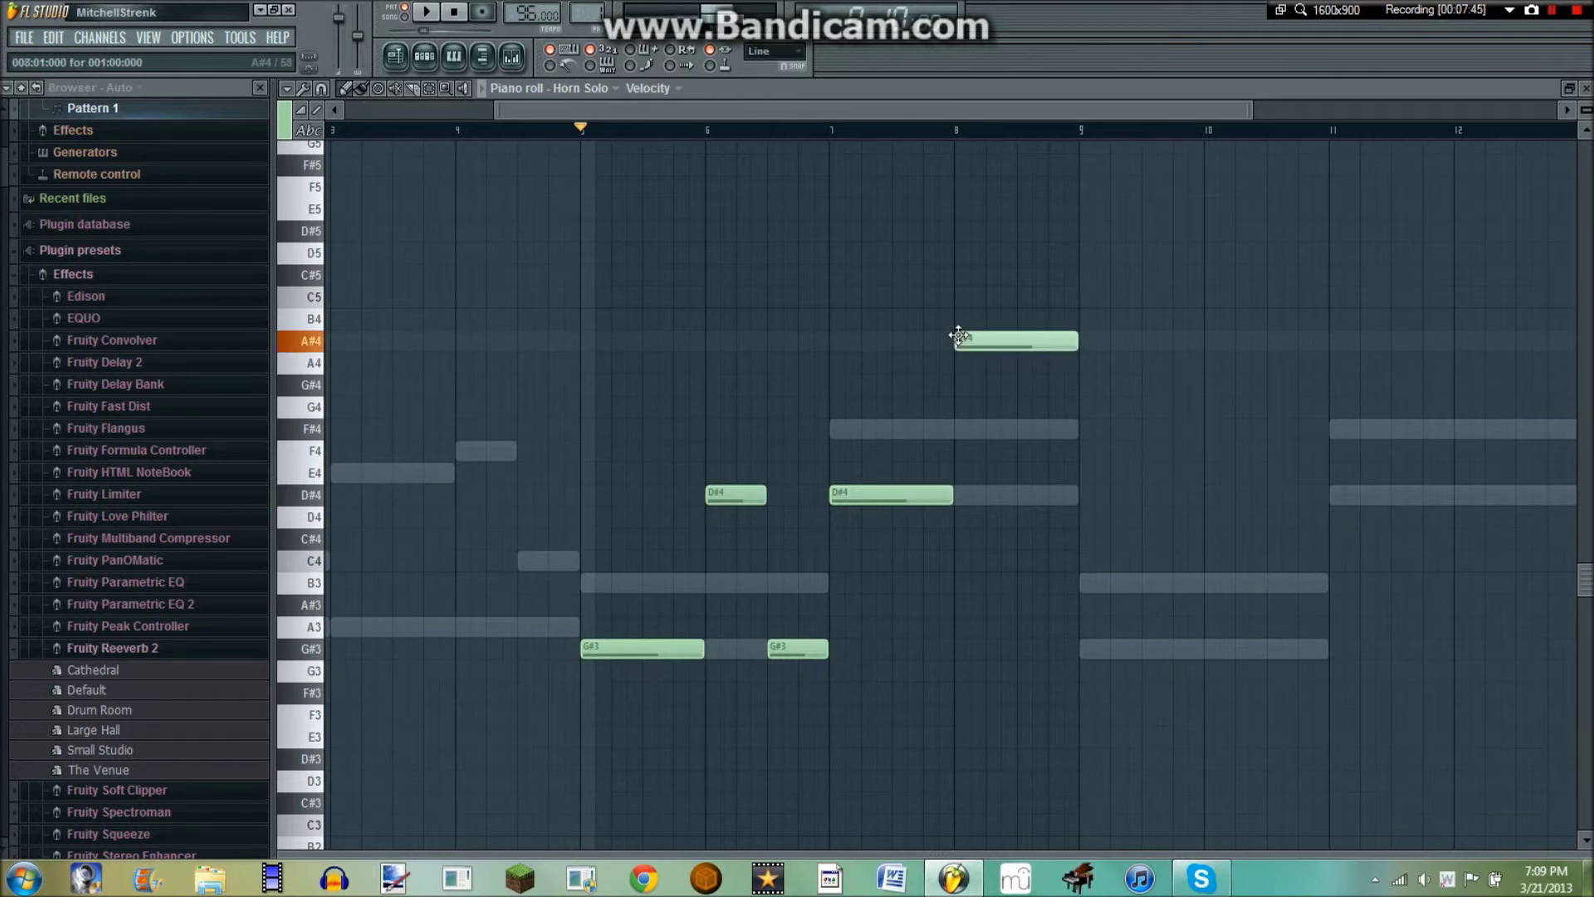
{"action": "left_click_drag", "start_coordinate": [1076, 342], "coordinate": [1014, 342]}
{"action": "left_click_drag", "start_coordinate": [1014, 473], "coordinate": [1030, 420]}
{"action": "left_click_drag", "start_coordinate": [809, 648], "coordinate": [812, 581]}
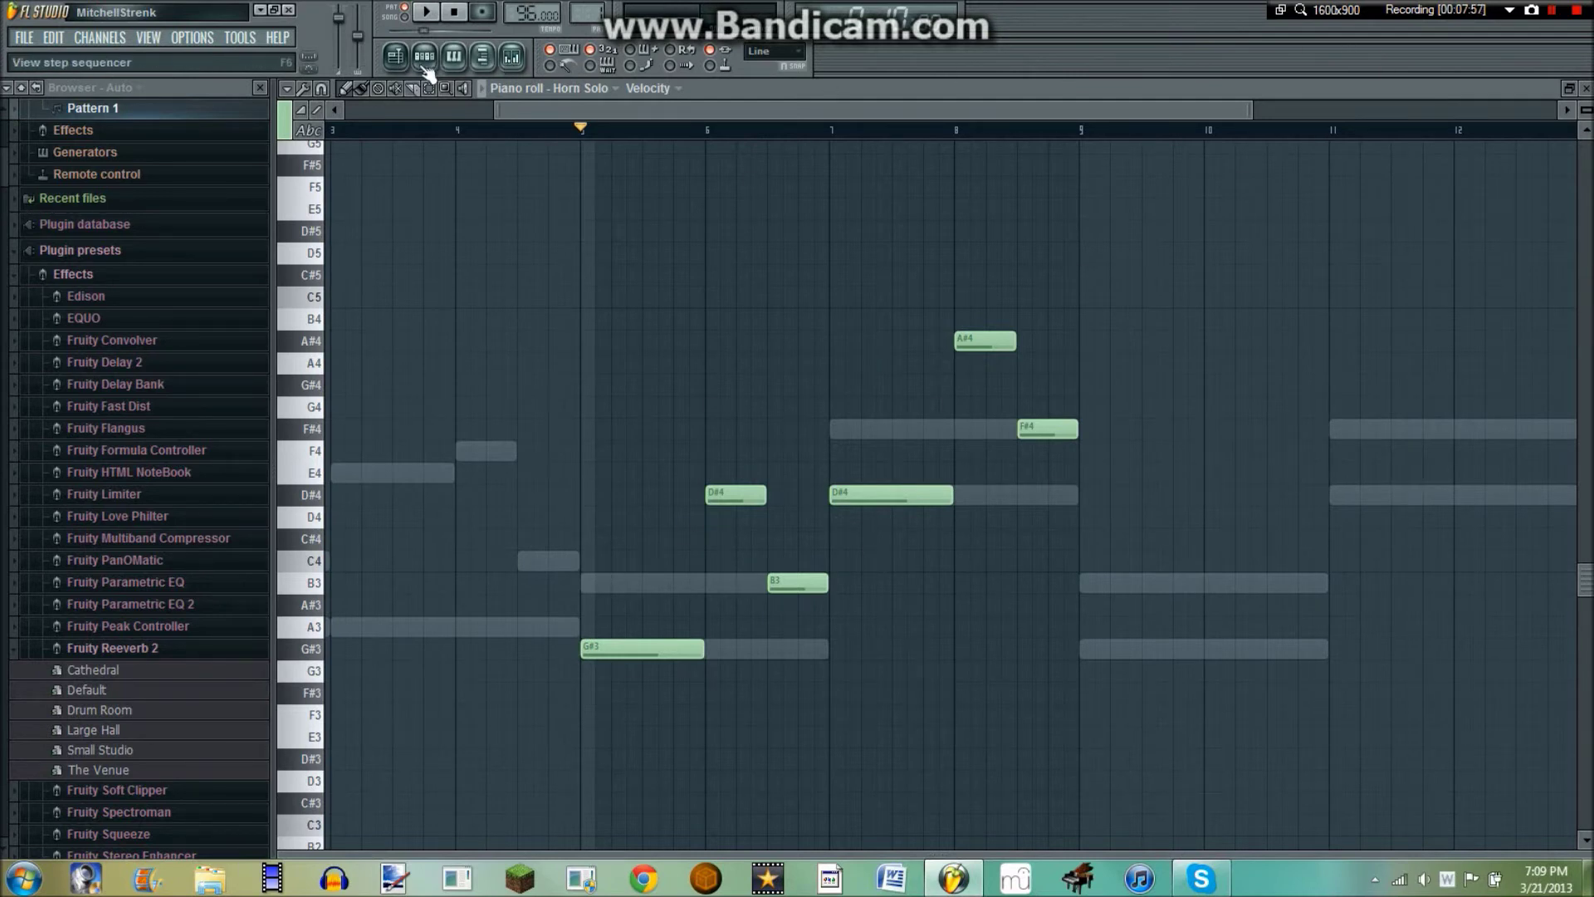
- Play the Horn Solo melody from bar 5 and raise its note velocities to about 77%
{"action": "left_click", "coordinate": [430, 13]}
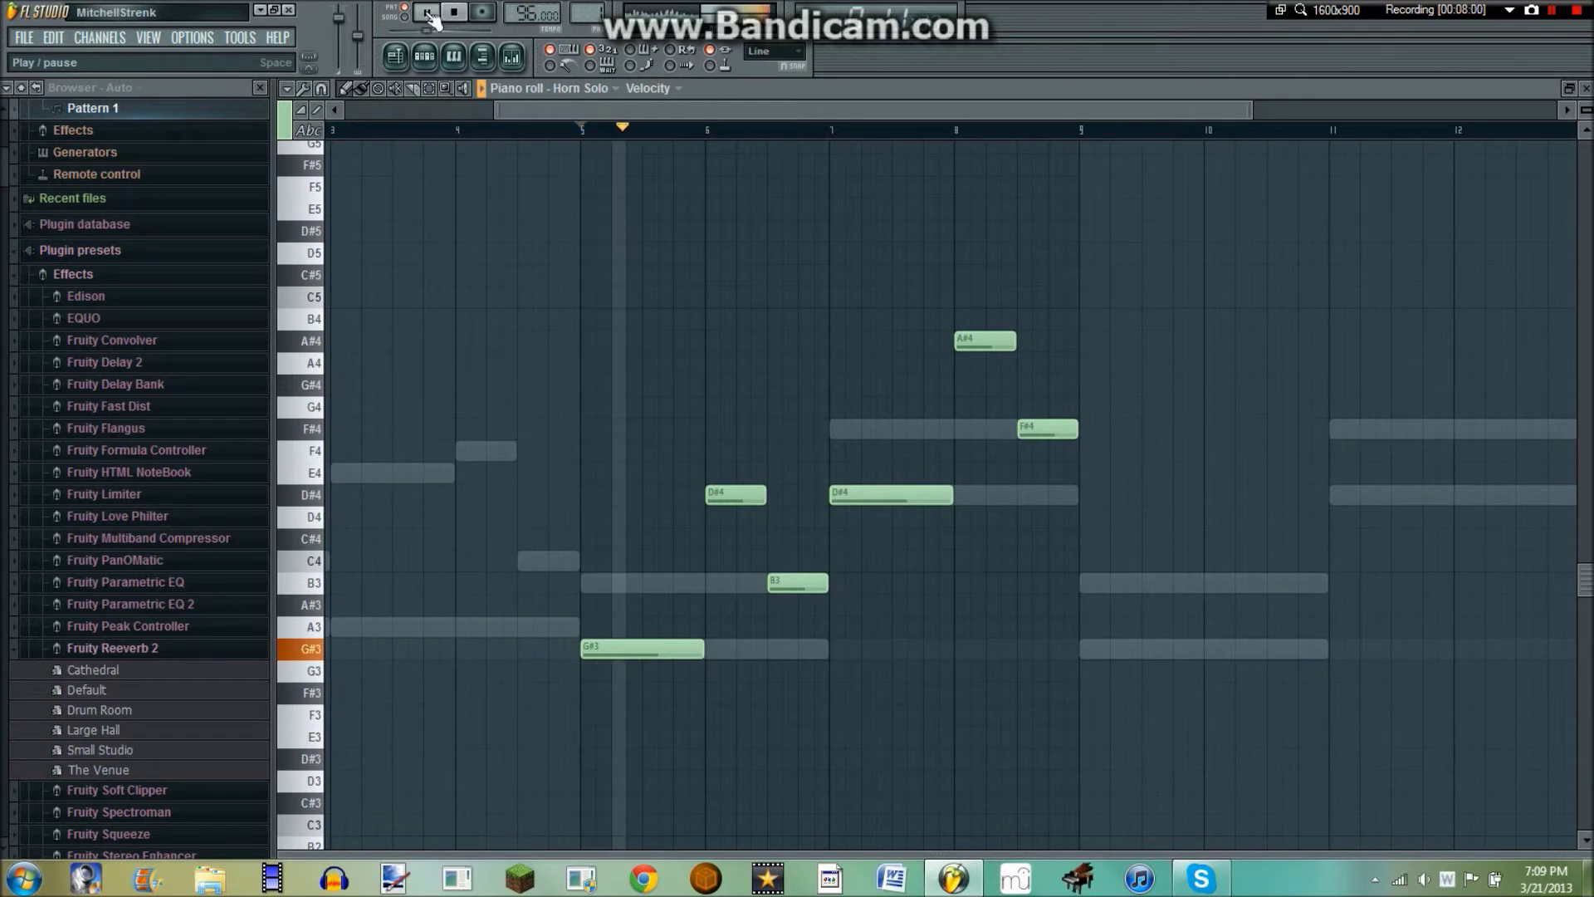
{"action": "left_click_drag", "start_coordinate": [992, 853], "coordinate": [967, 477]}
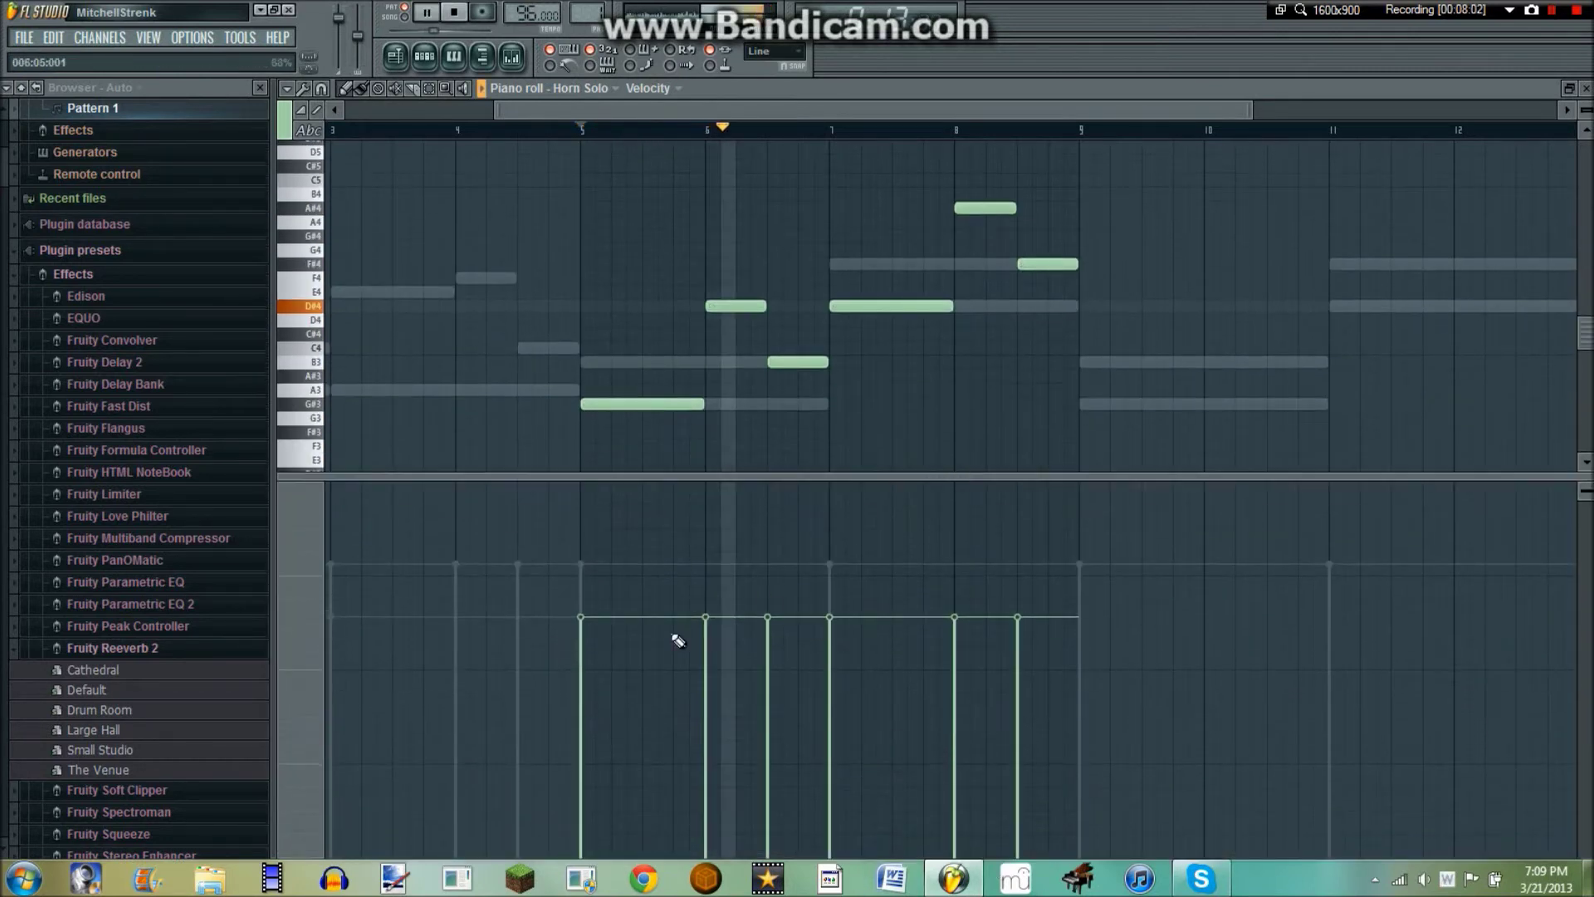
{"action": "mouse_move", "coordinate": [582, 569]}
{"action": "left_mouse_down"}
{"action": "mouse_move", "coordinate": [943, 576]}
{"action": "mouse_move", "coordinate": [772, 551]}
{"action": "mouse_move", "coordinate": [868, 586]}
{"action": "left_mouse_up"}
{"action": "left_click", "coordinate": [730, 562]}
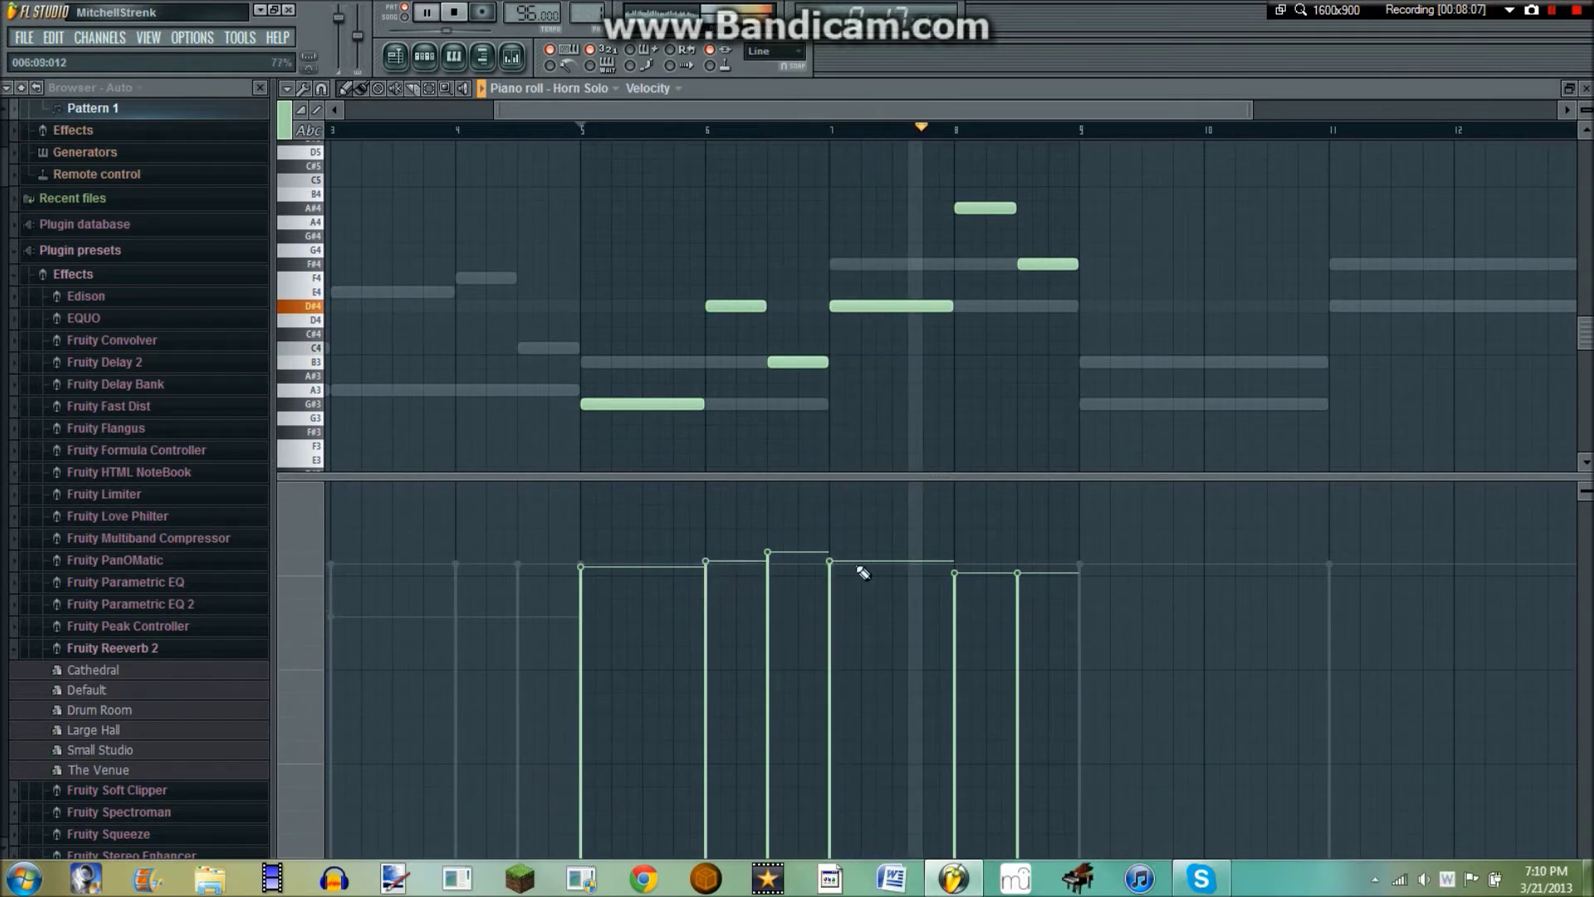
{"action": "left_click_drag", "start_coordinate": [963, 478], "coordinate": [967, 853]}
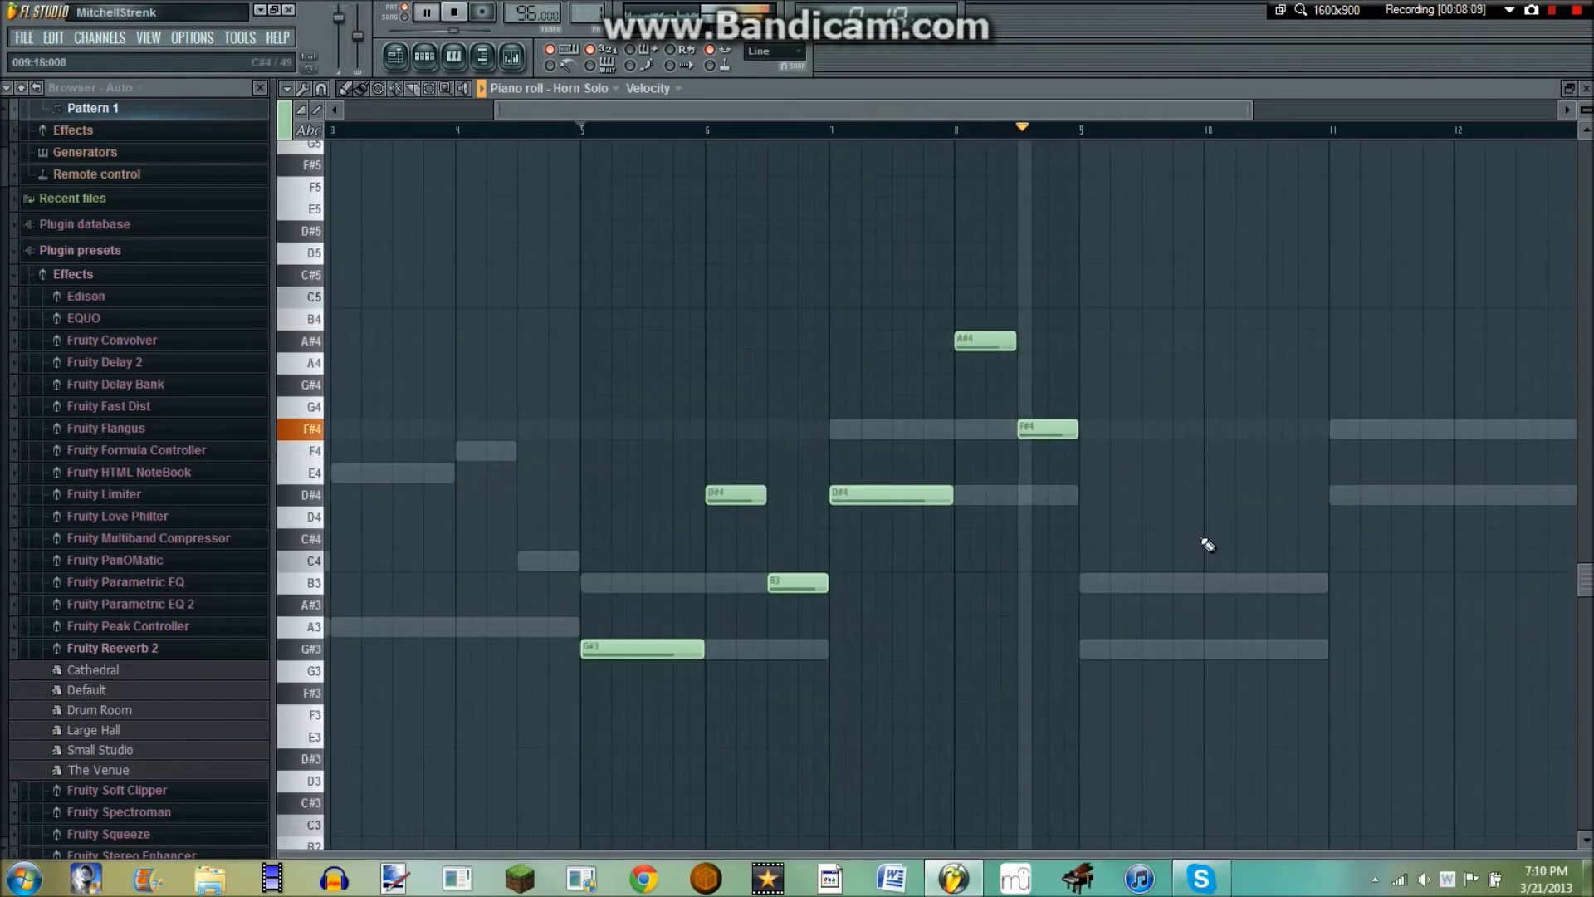
{"action": "key", "text": "space"}
- Duplicate all Horn Solo notes from bars 5–8 into bars 9–12 at the same pitches
{"action": "scroll", "coordinate": [1227, 127], "scroll_direction": "down", "scroll_amount": 3}
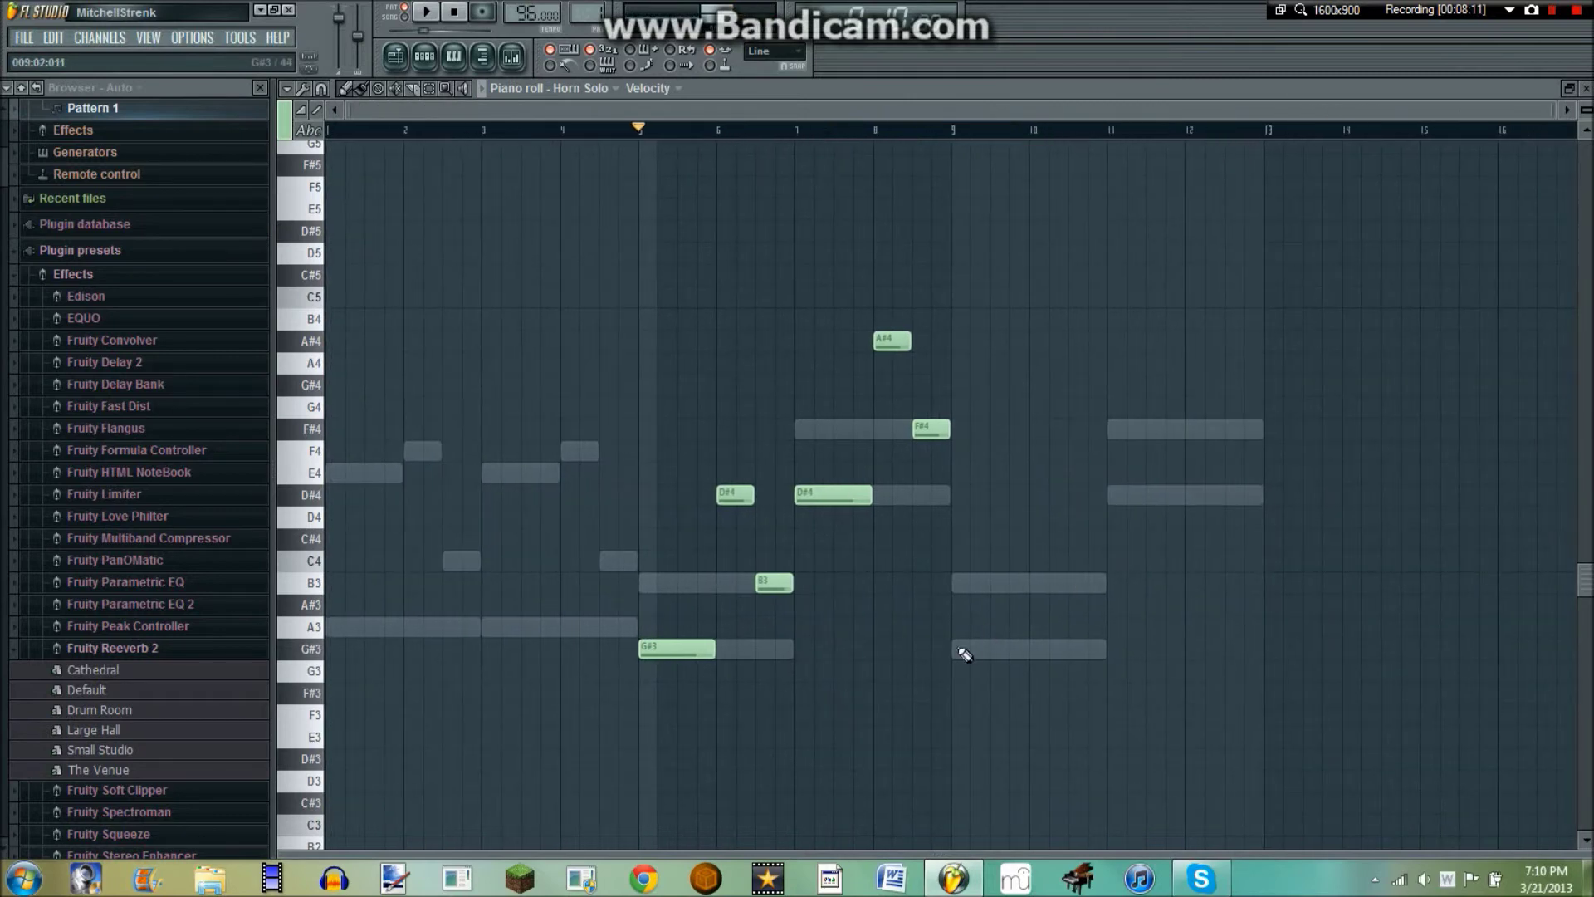
{"action": "key", "text": "ctrl+a"}
{"action": "scroll", "coordinate": [922, 492], "scroll_direction": "up", "scroll_amount": 1}
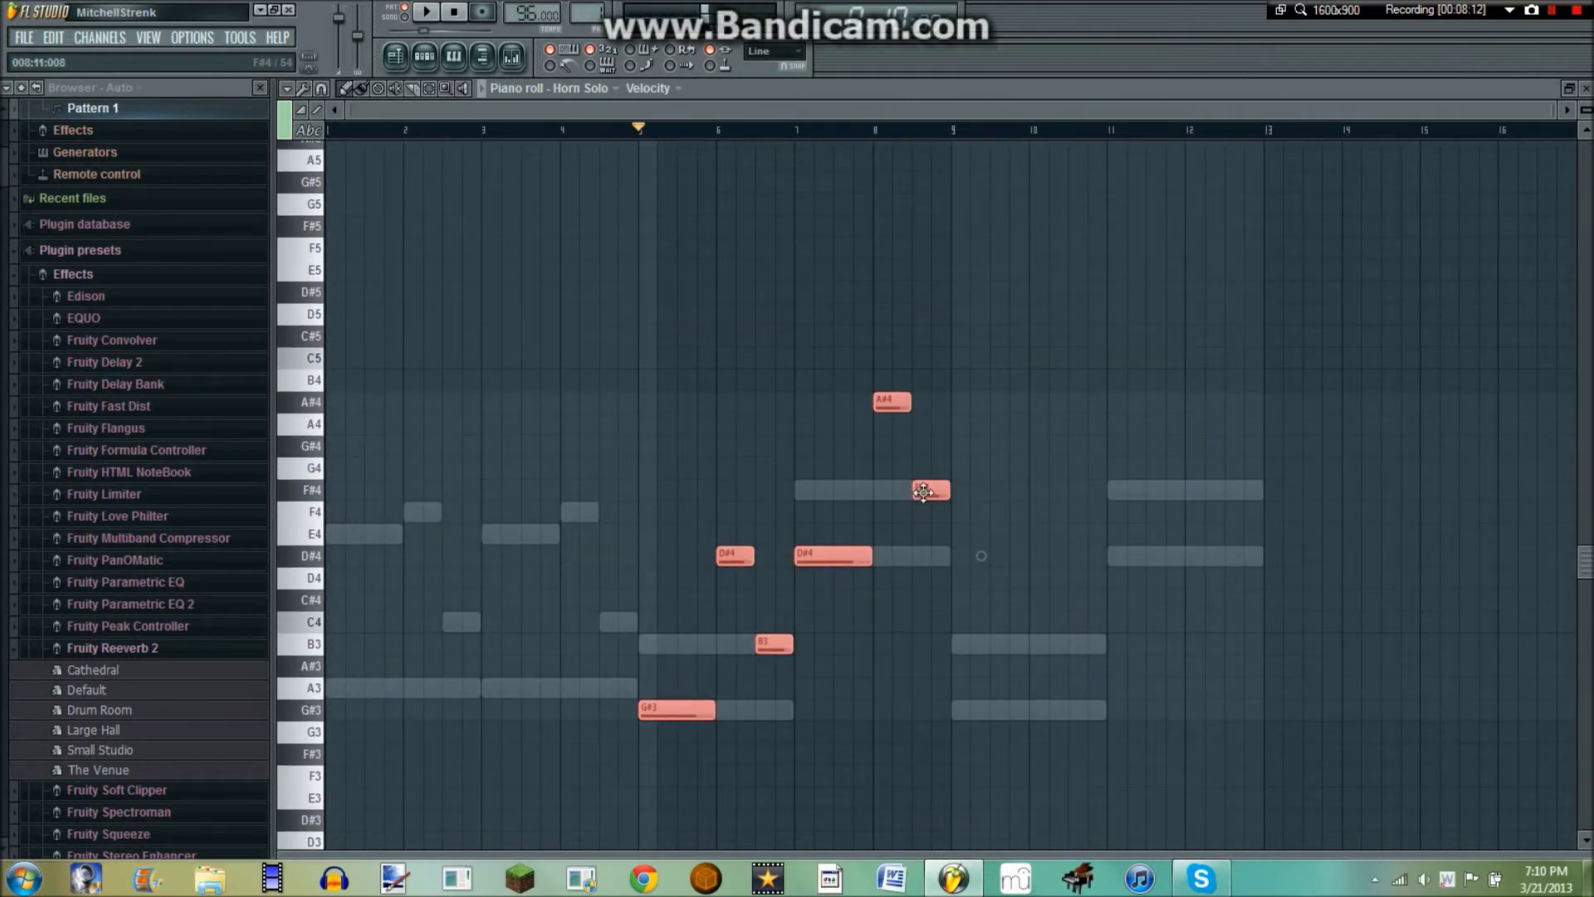
{"action": "left_click_drag", "start_coordinate": [923, 491], "coordinate": [1221, 492]}
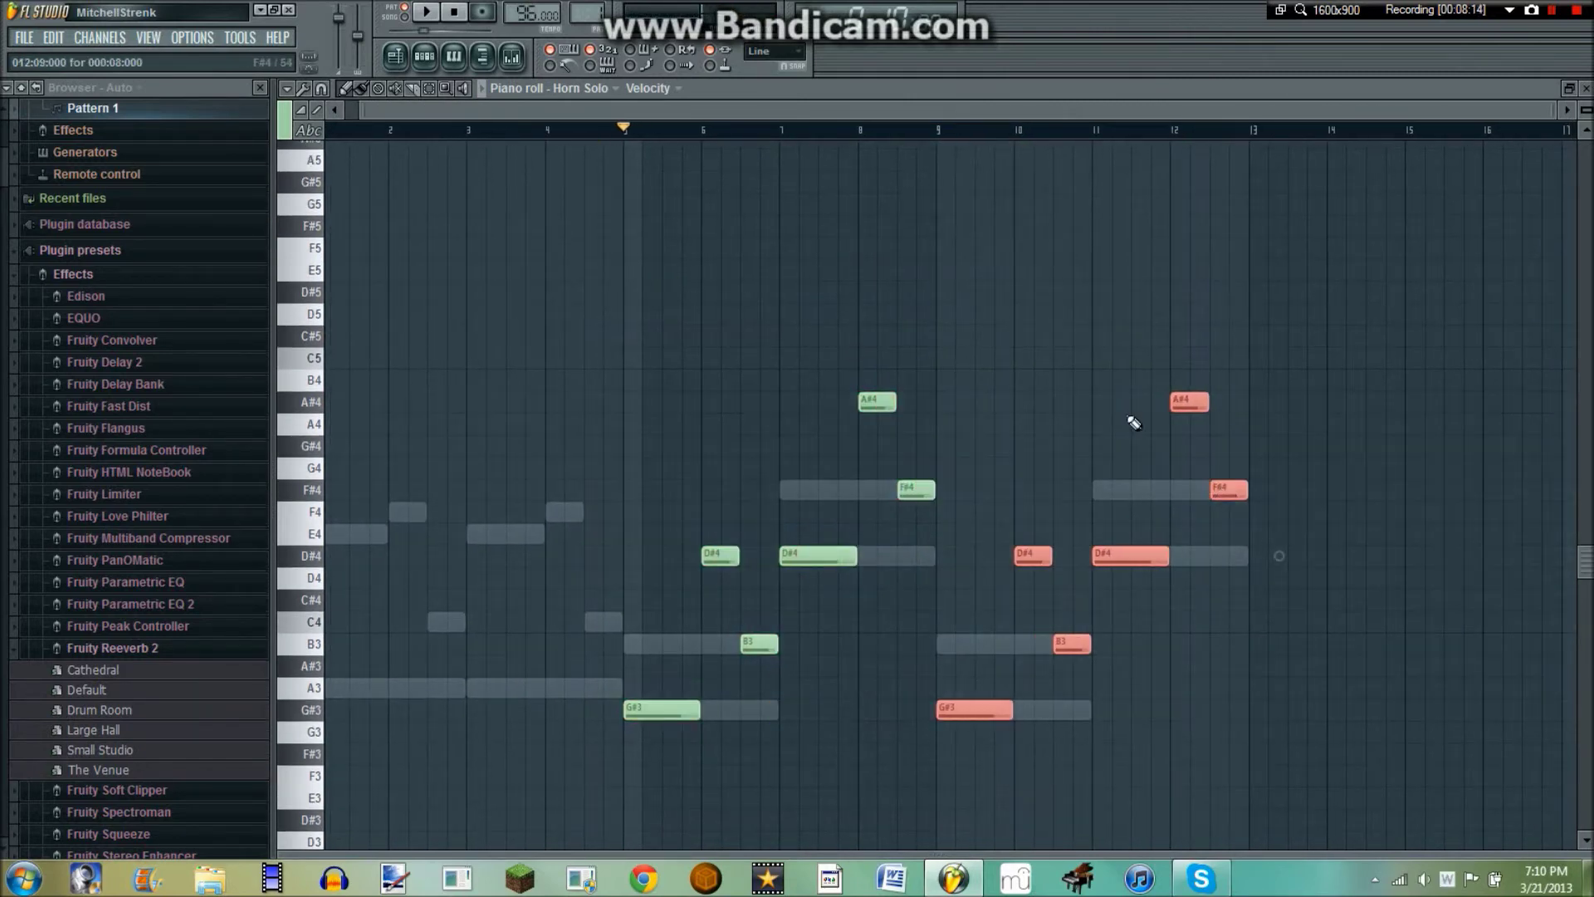
- Copy the Horn Solo notes into the Horns Sustain channel and play both channels together with the choir
{"action": "left_click", "coordinate": [455, 55]}
{"action": "right_click", "coordinate": [419, 157]}
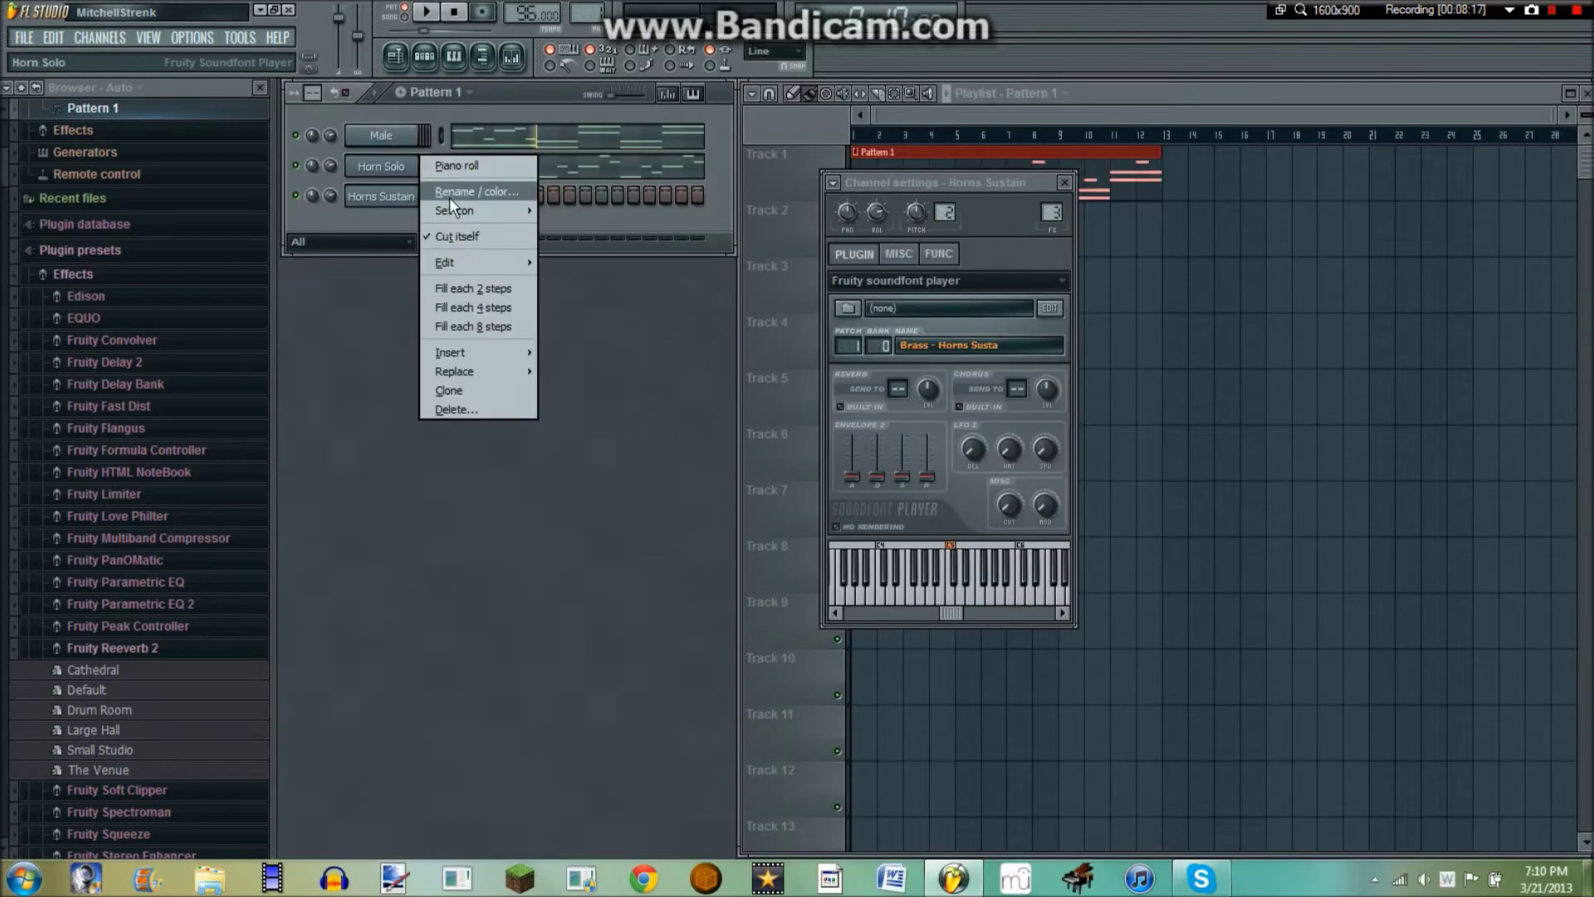
{"action": "mouse_move", "coordinate": [461, 262]}
{"action": "left_click", "coordinate": [569, 281]}
{"action": "right_click", "coordinate": [399, 198]}
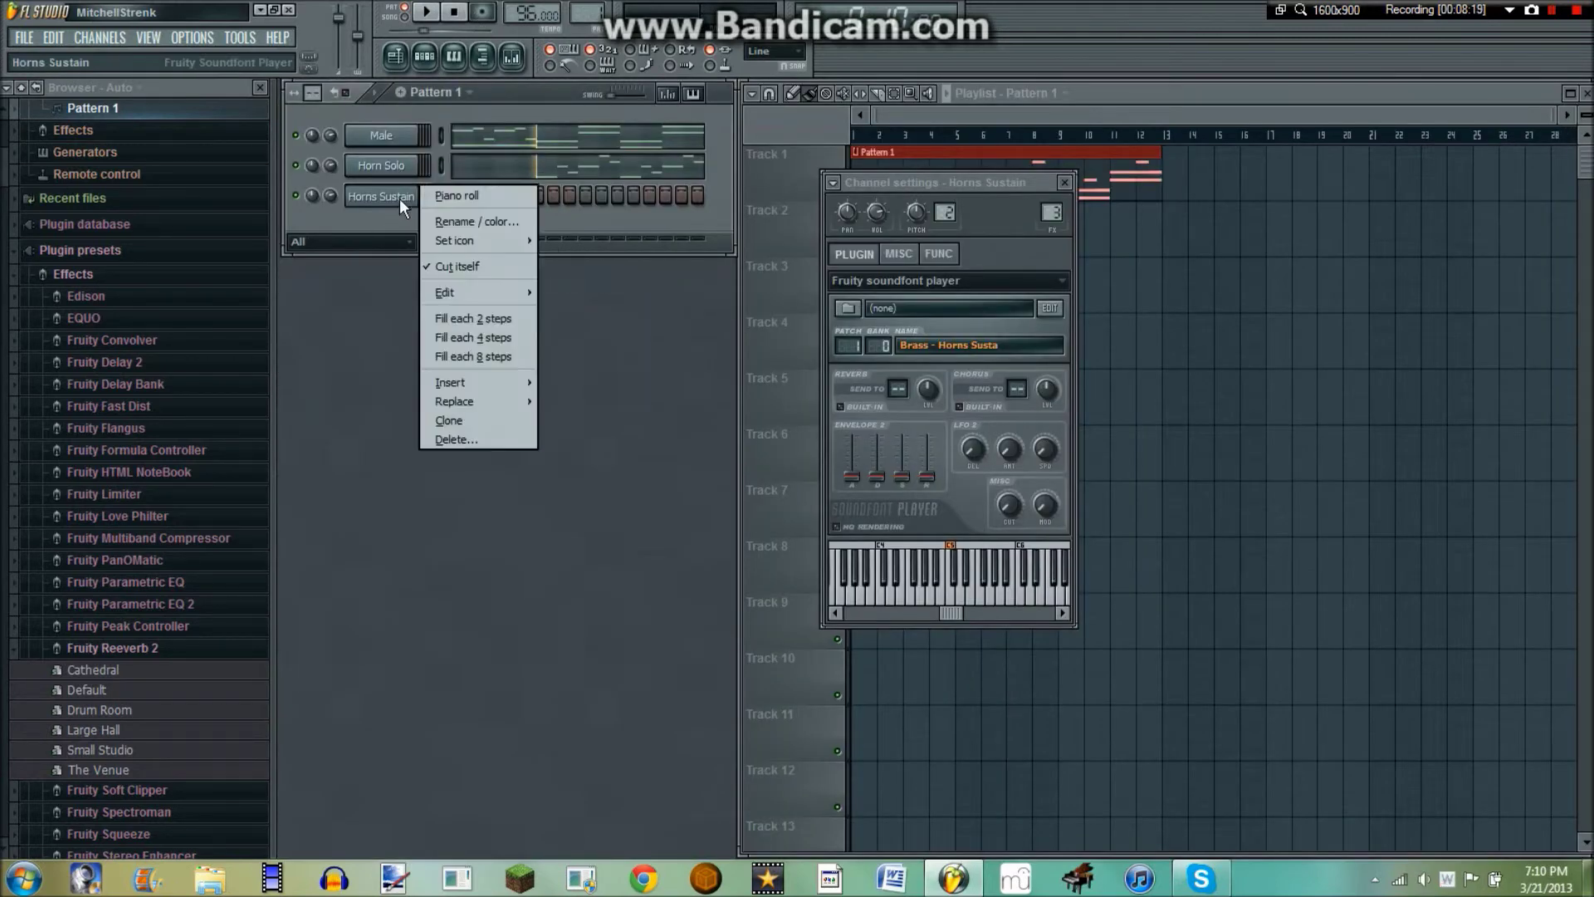
{"action": "mouse_move", "coordinate": [465, 292]}
{"action": "left_click", "coordinate": [568, 331]}
{"action": "left_click", "coordinate": [1064, 182]}
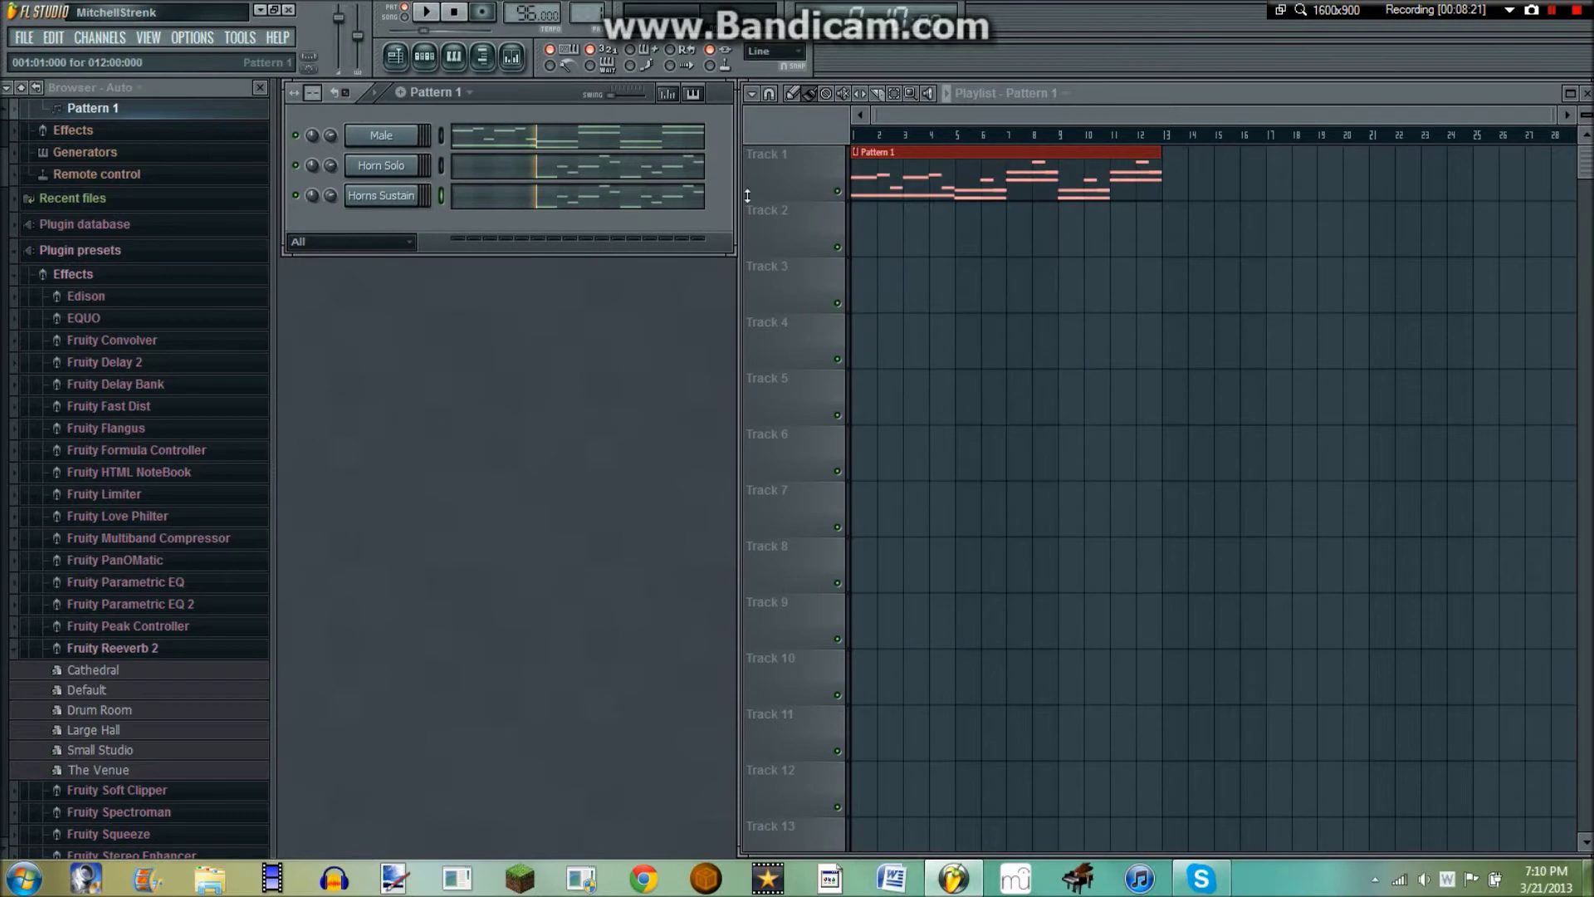
{"action": "key", "text": "space"}
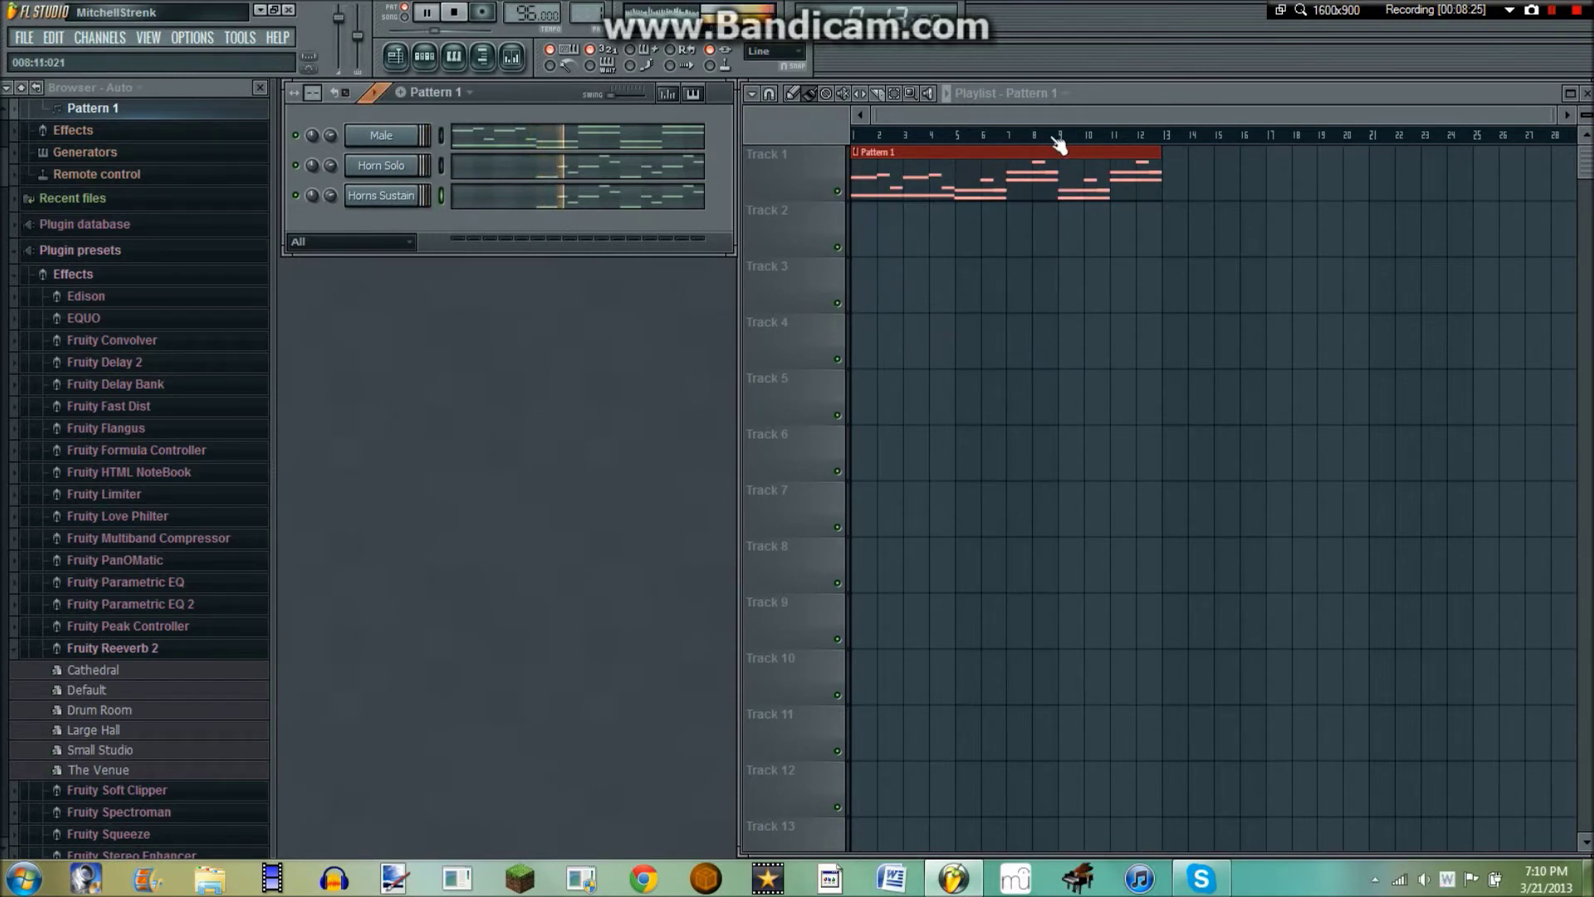
{"action": "key", "text": "space"}
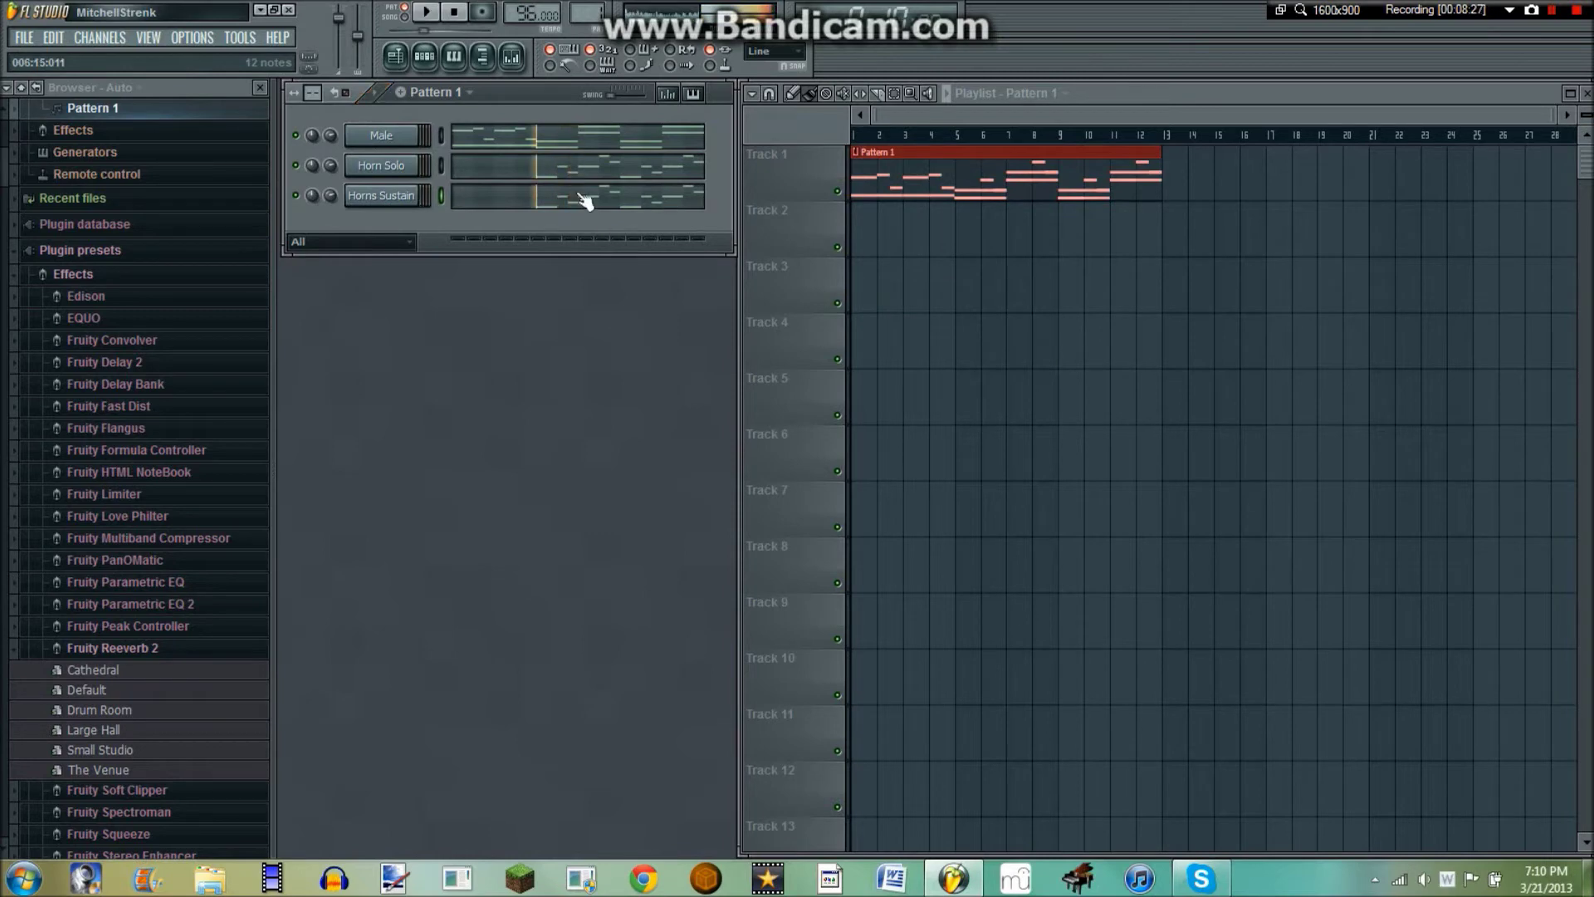
- In the Horns Sustain piano roll, replace bar 7's D#4 with a one-bar F#3 and delete bar 8's A#4 and F#4
{"action": "left_click", "coordinate": [581, 196]}
{"action": "scroll", "coordinate": [849, 141], "scroll_direction": "down", "scroll_amount": 4}
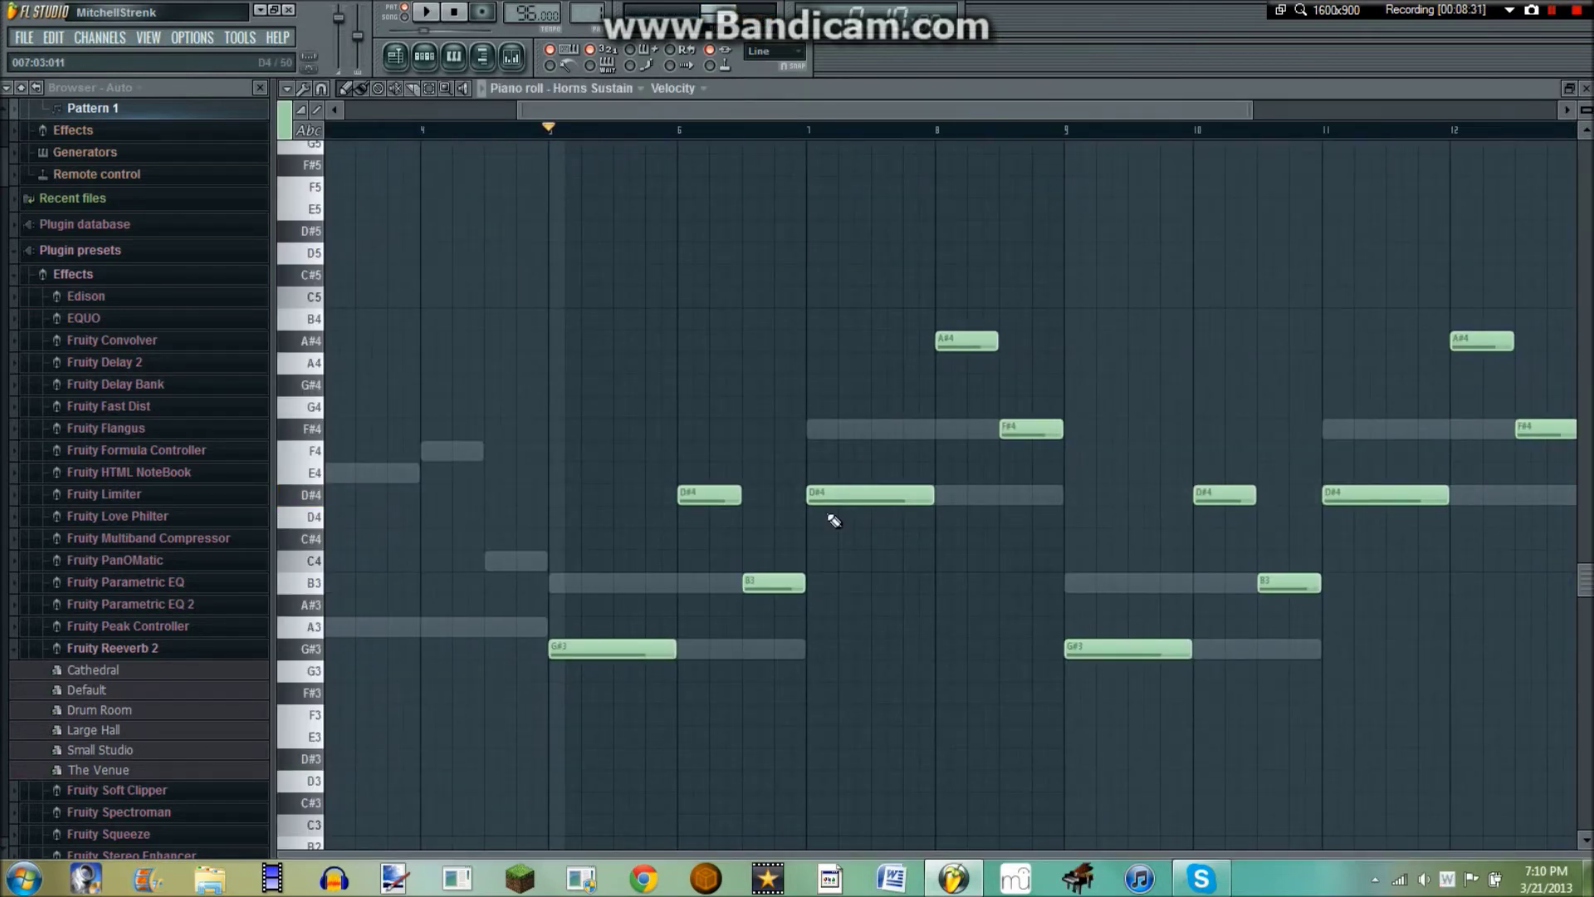
{"action": "mouse_move", "coordinate": [833, 520]}
{"action": "left_mouse_down"}
{"action": "mouse_move", "coordinate": [818, 631]}
{"action": "mouse_move", "coordinate": [822, 601]}
{"action": "left_mouse_up"}
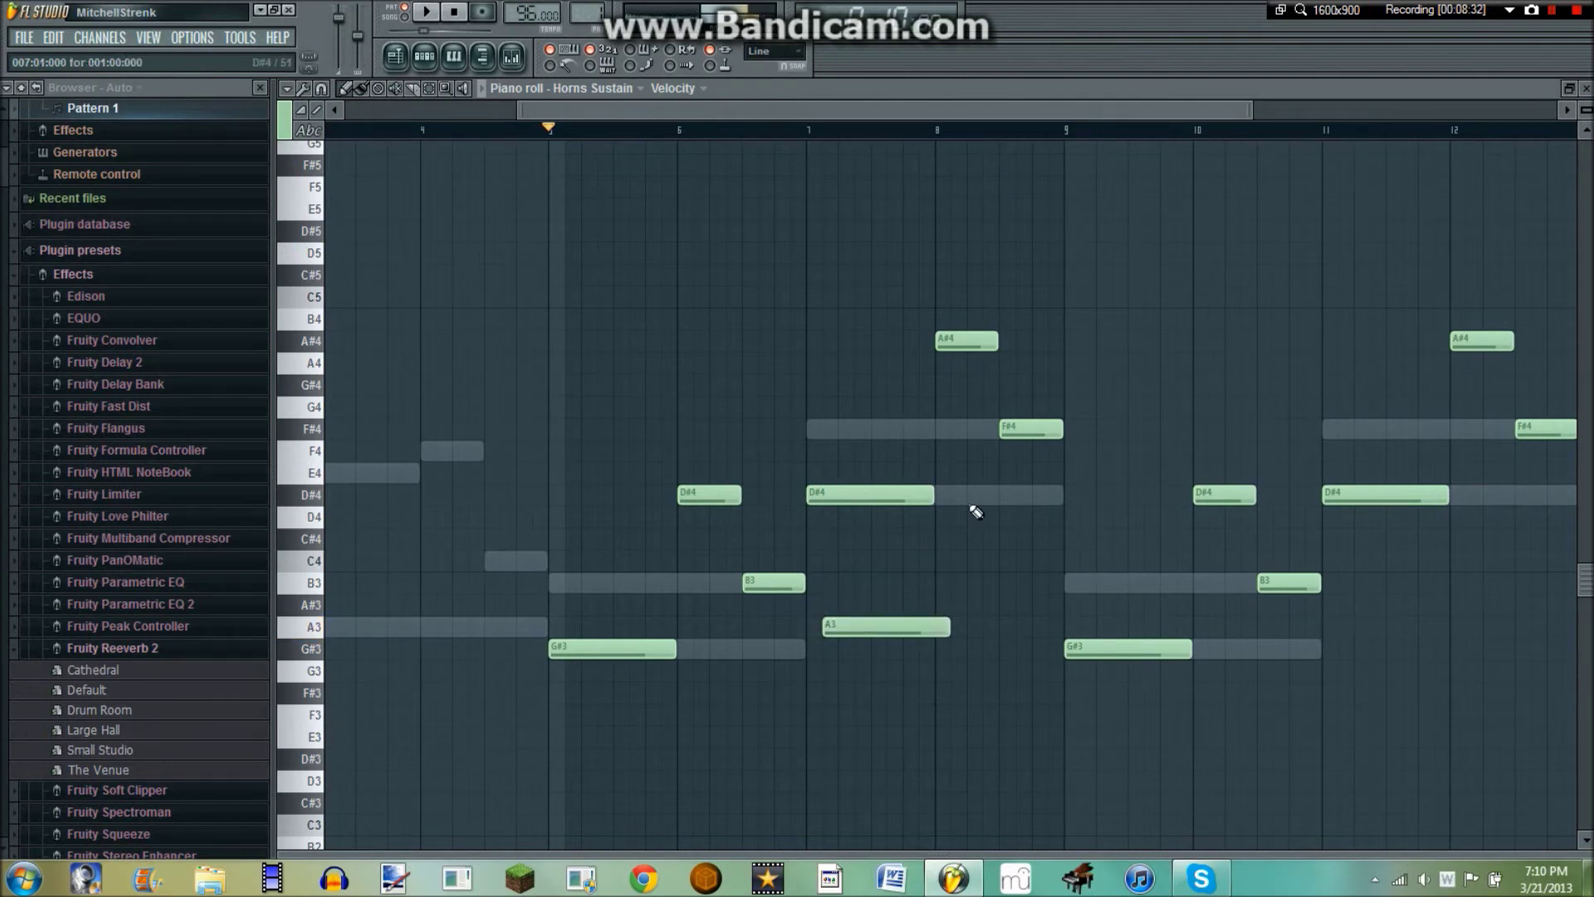
{"action": "right_click", "coordinate": [900, 627]}
{"action": "right_click", "coordinate": [823, 495]}
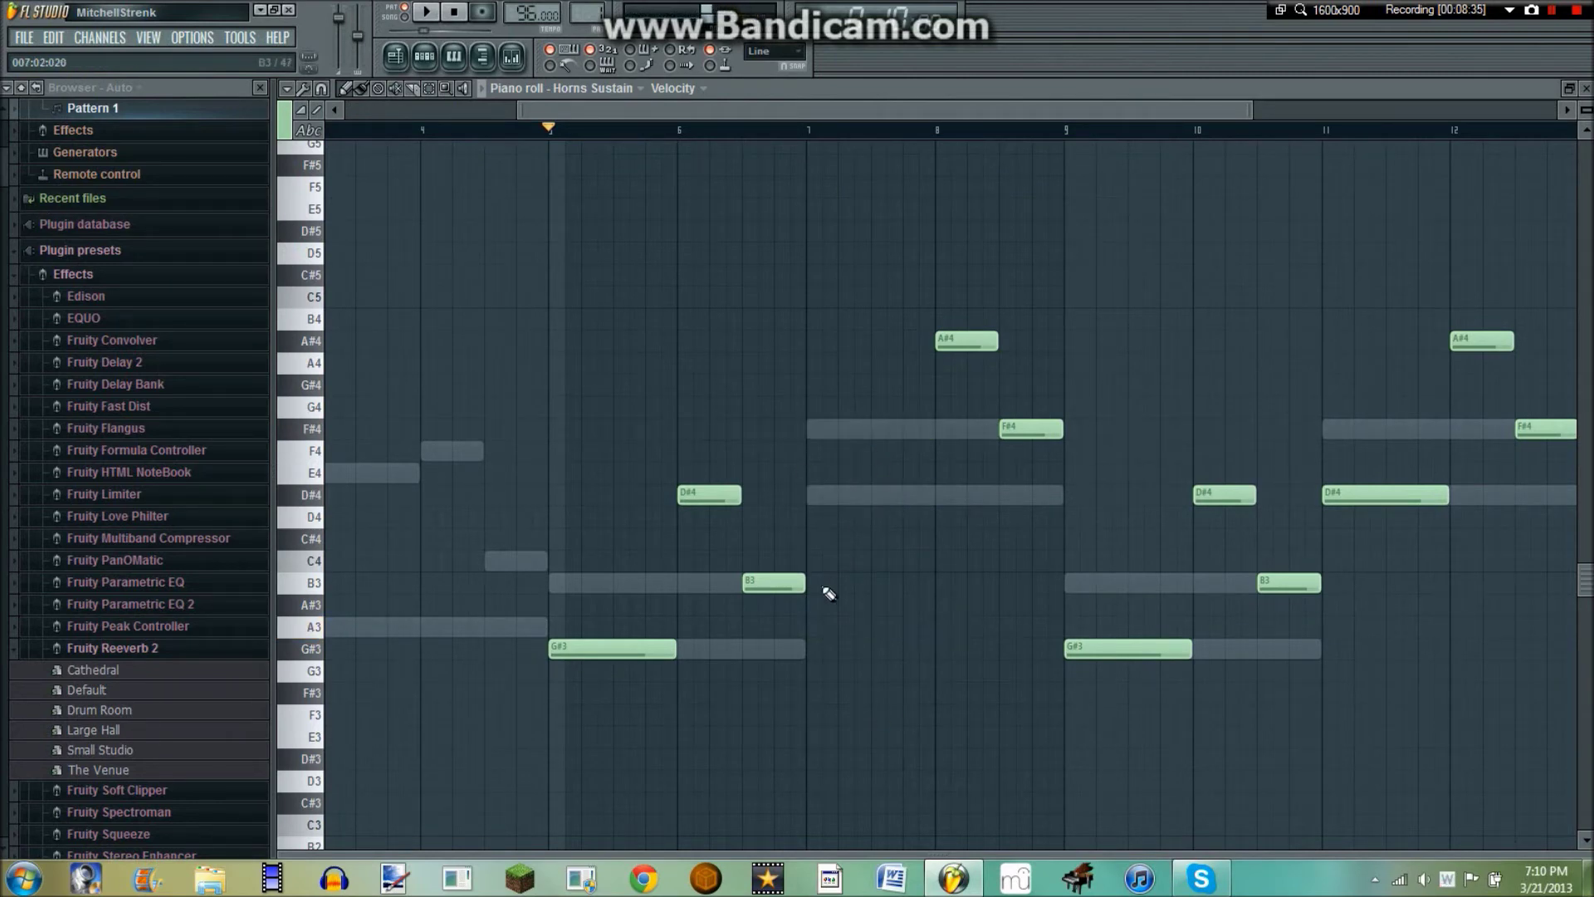
{"action": "left_click_drag", "start_coordinate": [818, 649], "coordinate": [813, 694]}
{"action": "right_click", "coordinate": [954, 349]}
{"action": "right_click", "coordinate": [1013, 434]}
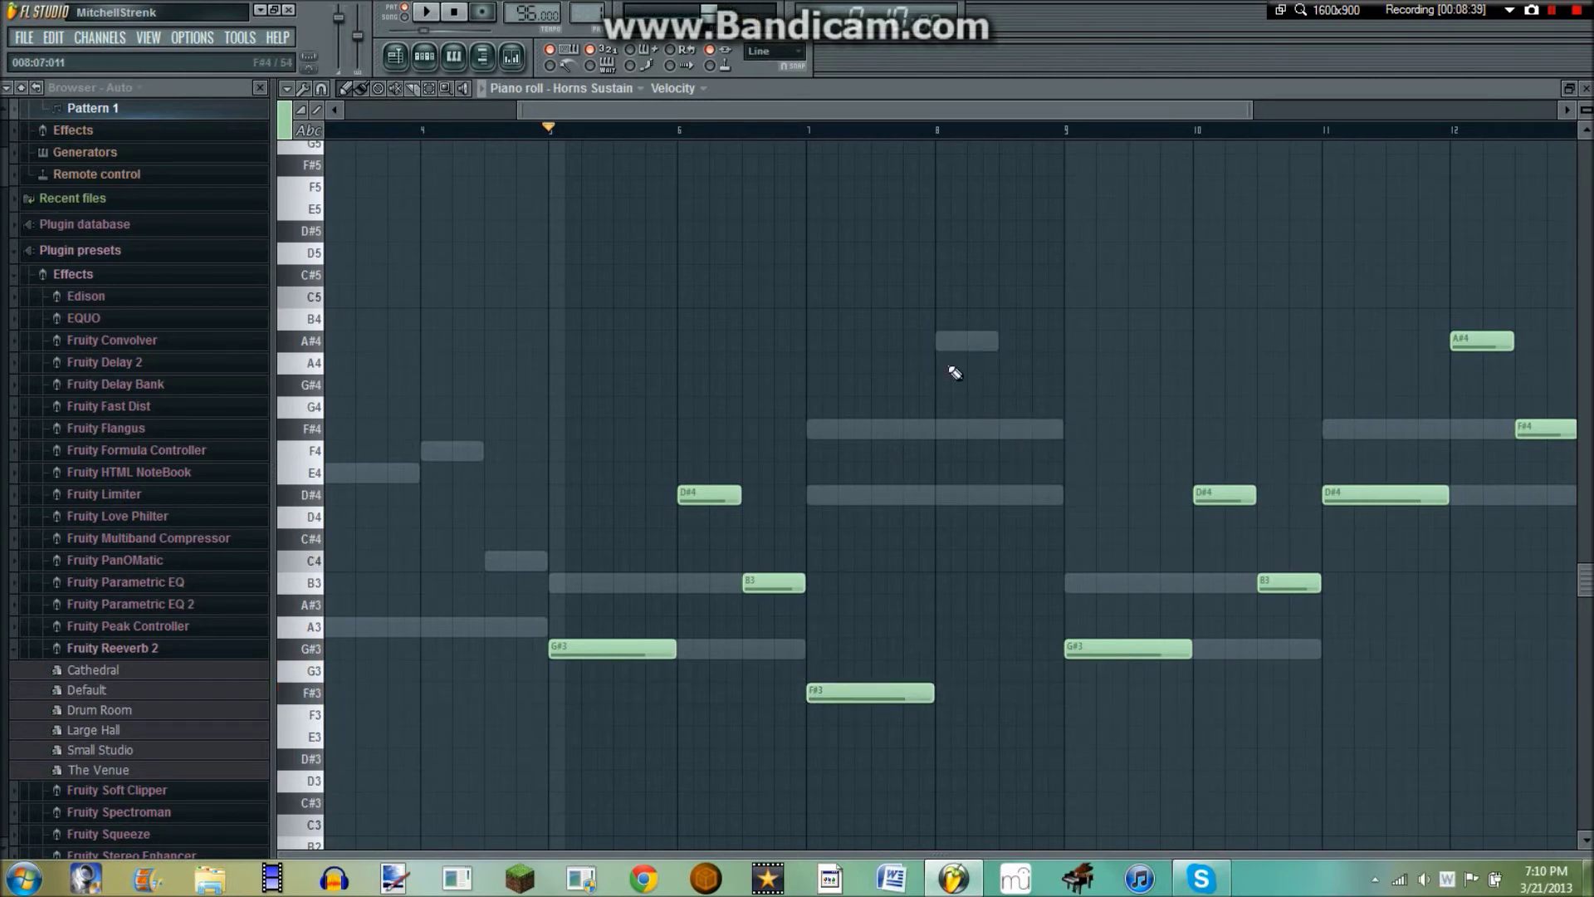
- Audition the Horns Sustain notes in bars 6 and 7 and delete the F#3 at bar 7
{"action": "mouse_move", "coordinate": [937, 322]}
{"action": "left_mouse_down"}
{"action": "mouse_move", "coordinate": [938, 363]}
{"action": "mouse_move", "coordinate": [955, 363]}
{"action": "left_mouse_up"}
{"action": "right_click", "coordinate": [963, 362]}
{"action": "left_click", "coordinate": [688, 494]}
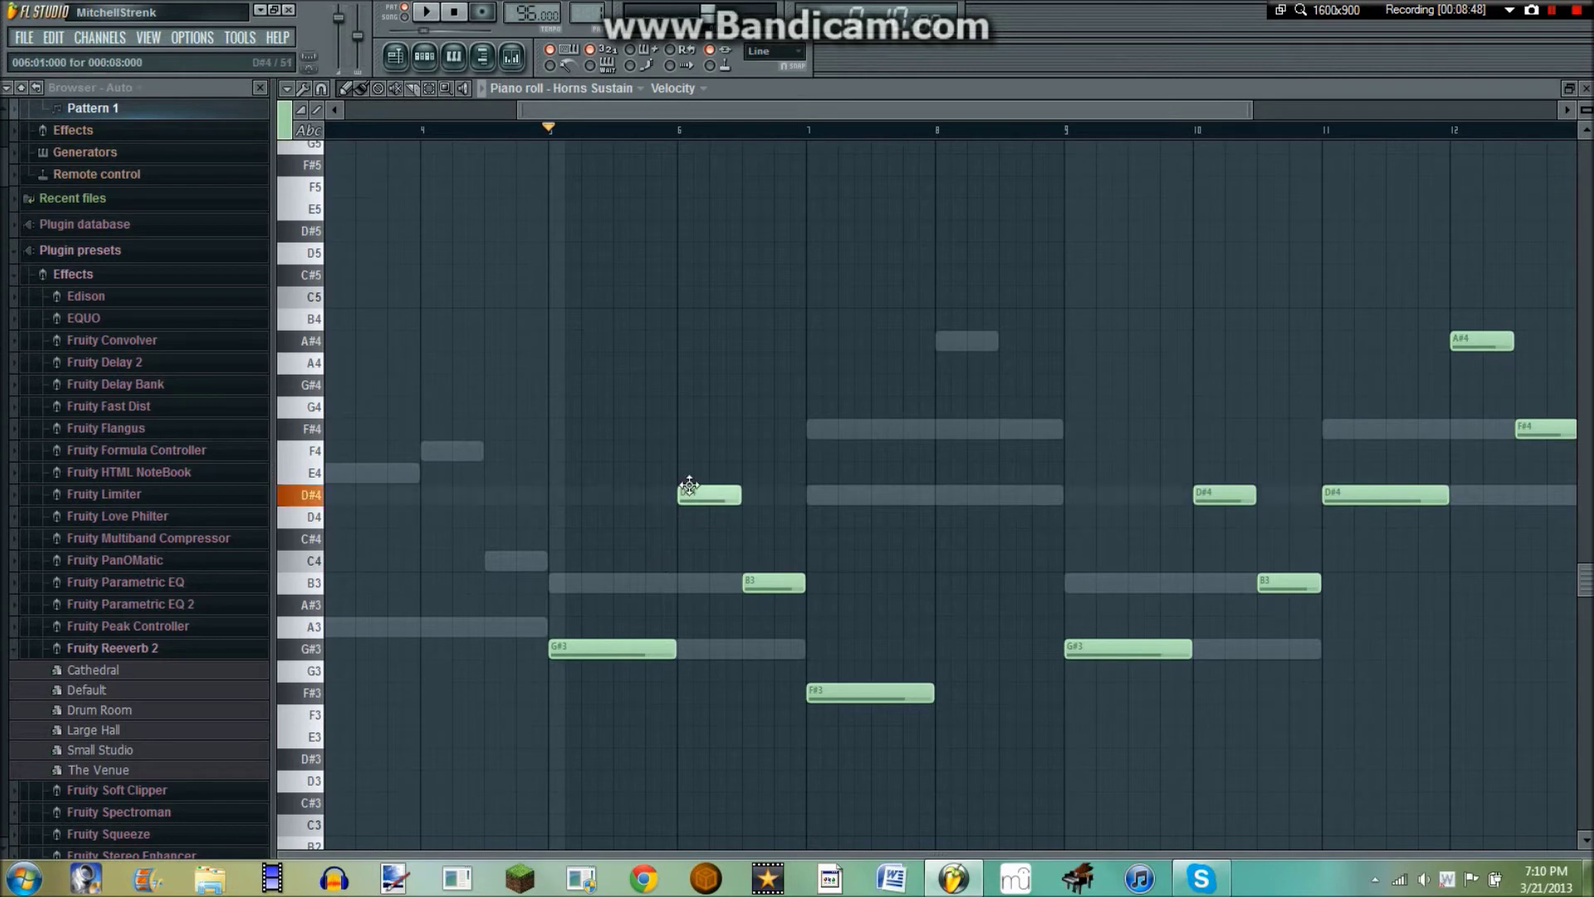
{"action": "left_click", "coordinate": [749, 580]}
{"action": "left_click", "coordinate": [843, 695]}
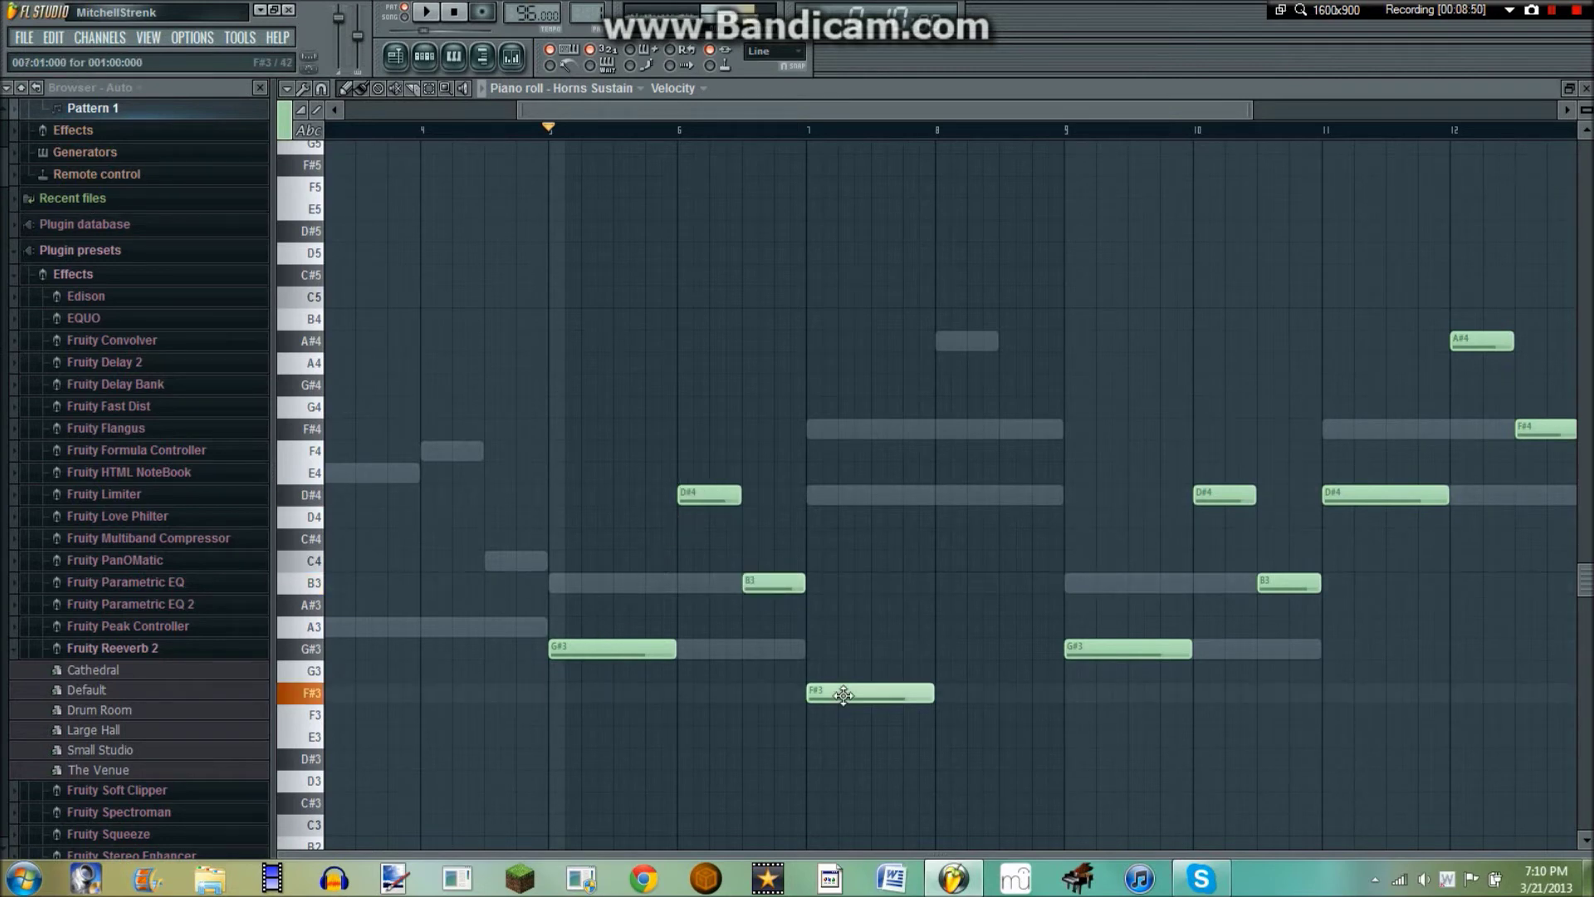
{"action": "right_click", "coordinate": [855, 694]}
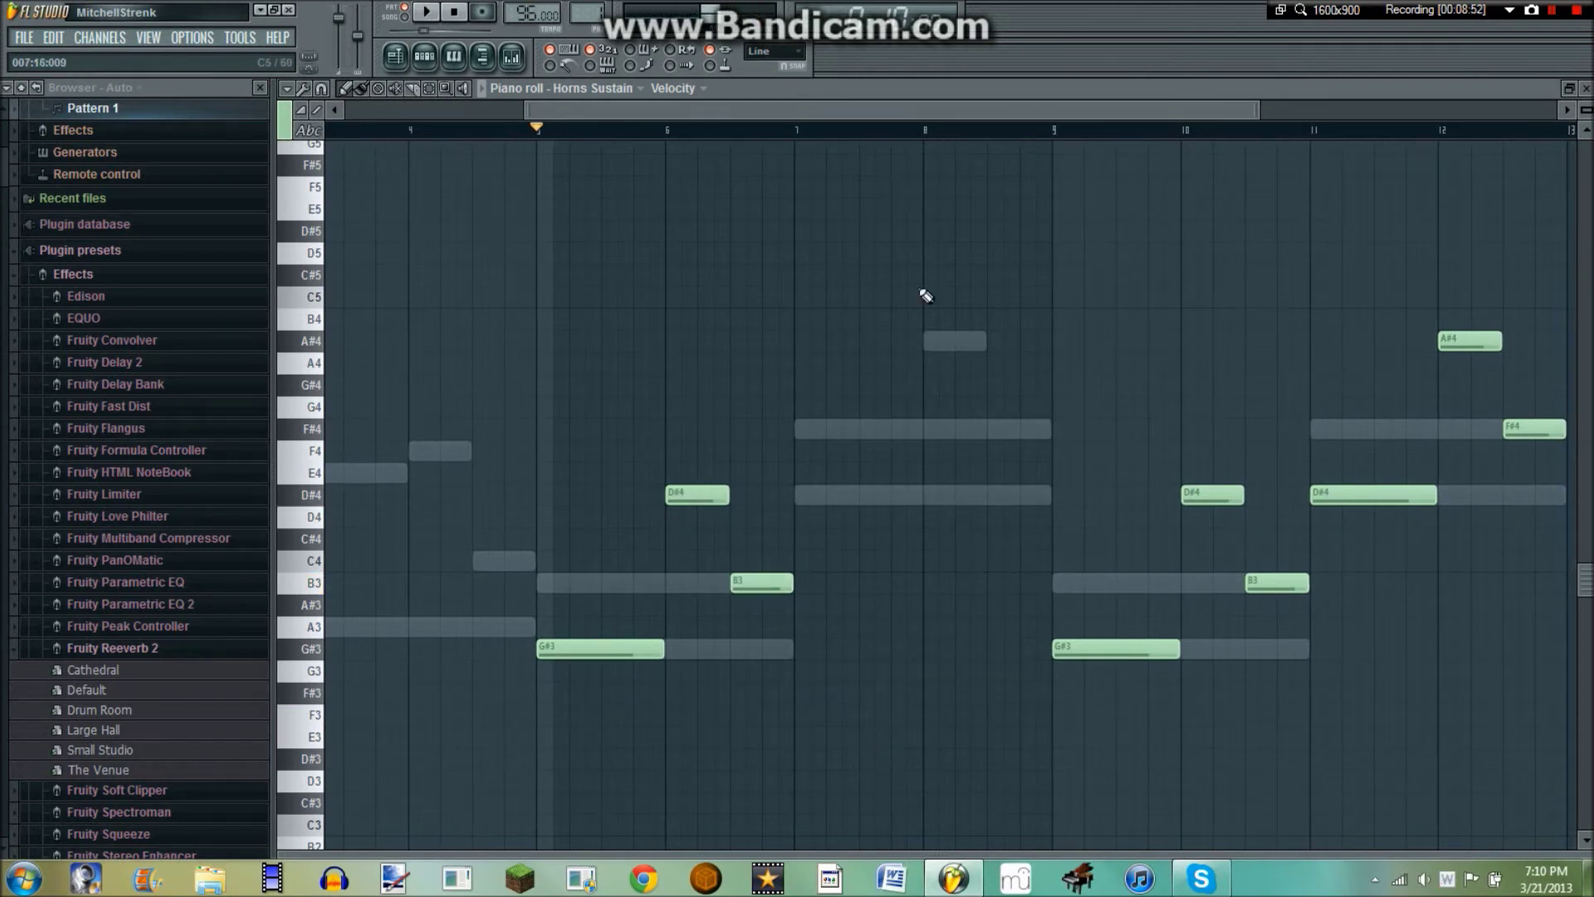
- Test D#4 and F#4 at the start of bar 7 and place a one-bar A3 there instead
{"action": "left_click_drag", "start_coordinate": [806, 476], "coordinate": [794, 497]}
{"action": "right_click", "coordinate": [855, 501]}
{"action": "left_click", "coordinate": [812, 430]}
{"action": "right_click", "coordinate": [854, 428]}
{"action": "left_click", "coordinate": [803, 500]}
{"action": "right_click", "coordinate": [819, 498]}
{"action": "left_click", "coordinate": [807, 502]}
{"action": "right_click", "coordinate": [809, 501]}
{"action": "left_click", "coordinate": [804, 628]}
- Try C4 and F#4 at the start of bar 8, and fill the bar with half-bar D#4 and F#4 notes instead
{"action": "left_click", "coordinate": [938, 564]}
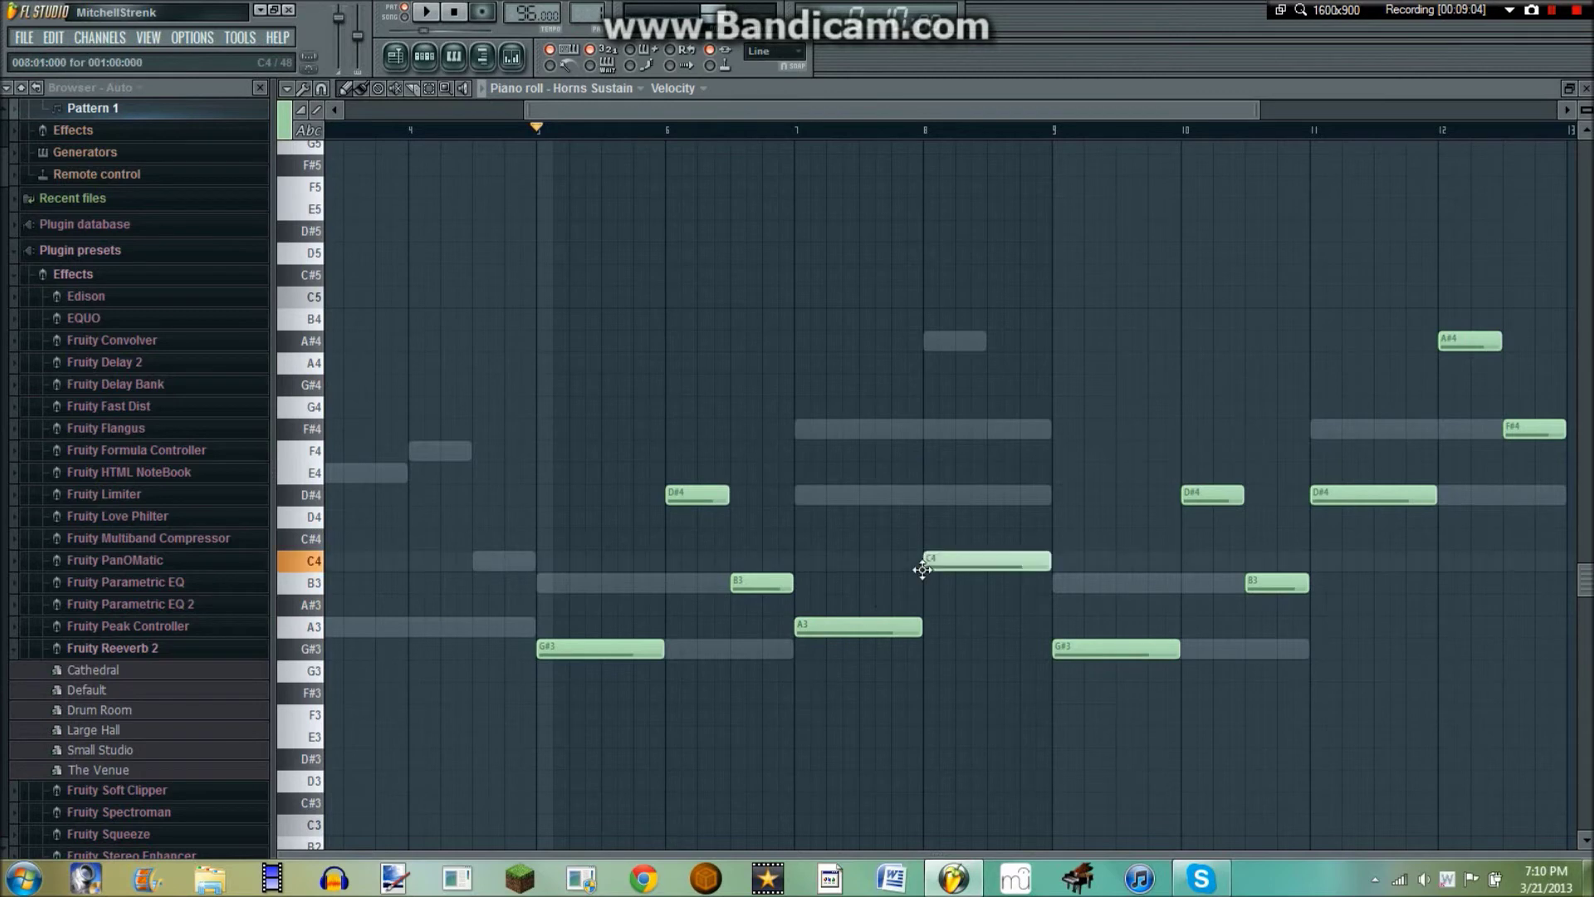
{"action": "left_click_drag", "start_coordinate": [1050, 561], "coordinate": [987, 561]}
{"action": "left_click", "coordinate": [926, 429]}
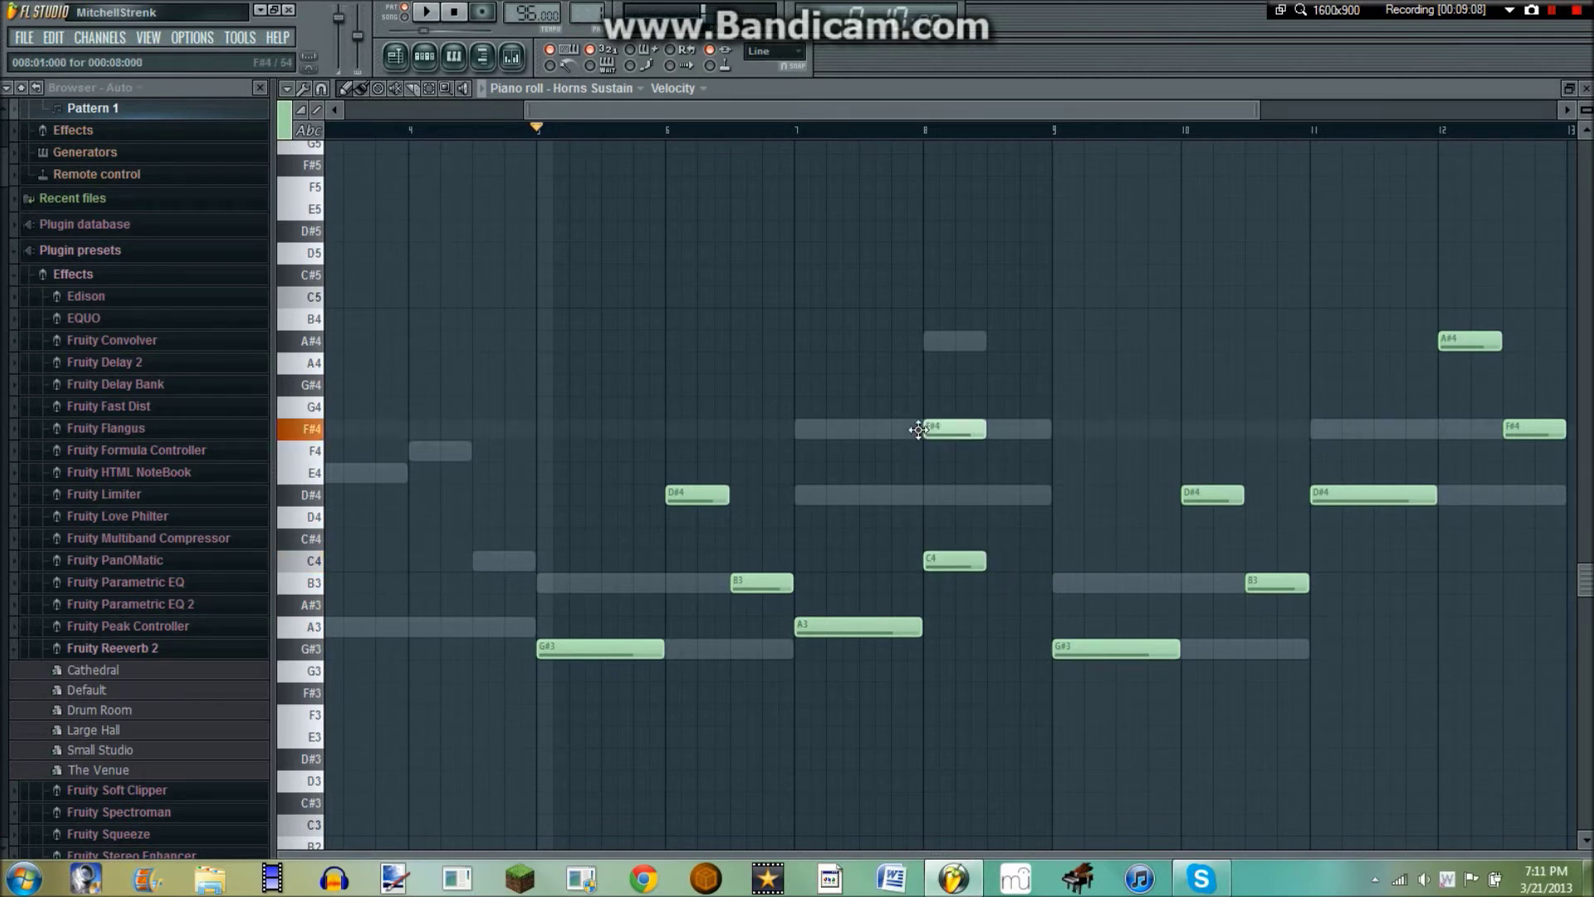
{"action": "right_click", "coordinate": [926, 428]}
{"action": "right_click", "coordinate": [933, 561]}
{"action": "left_click", "coordinate": [930, 495]}
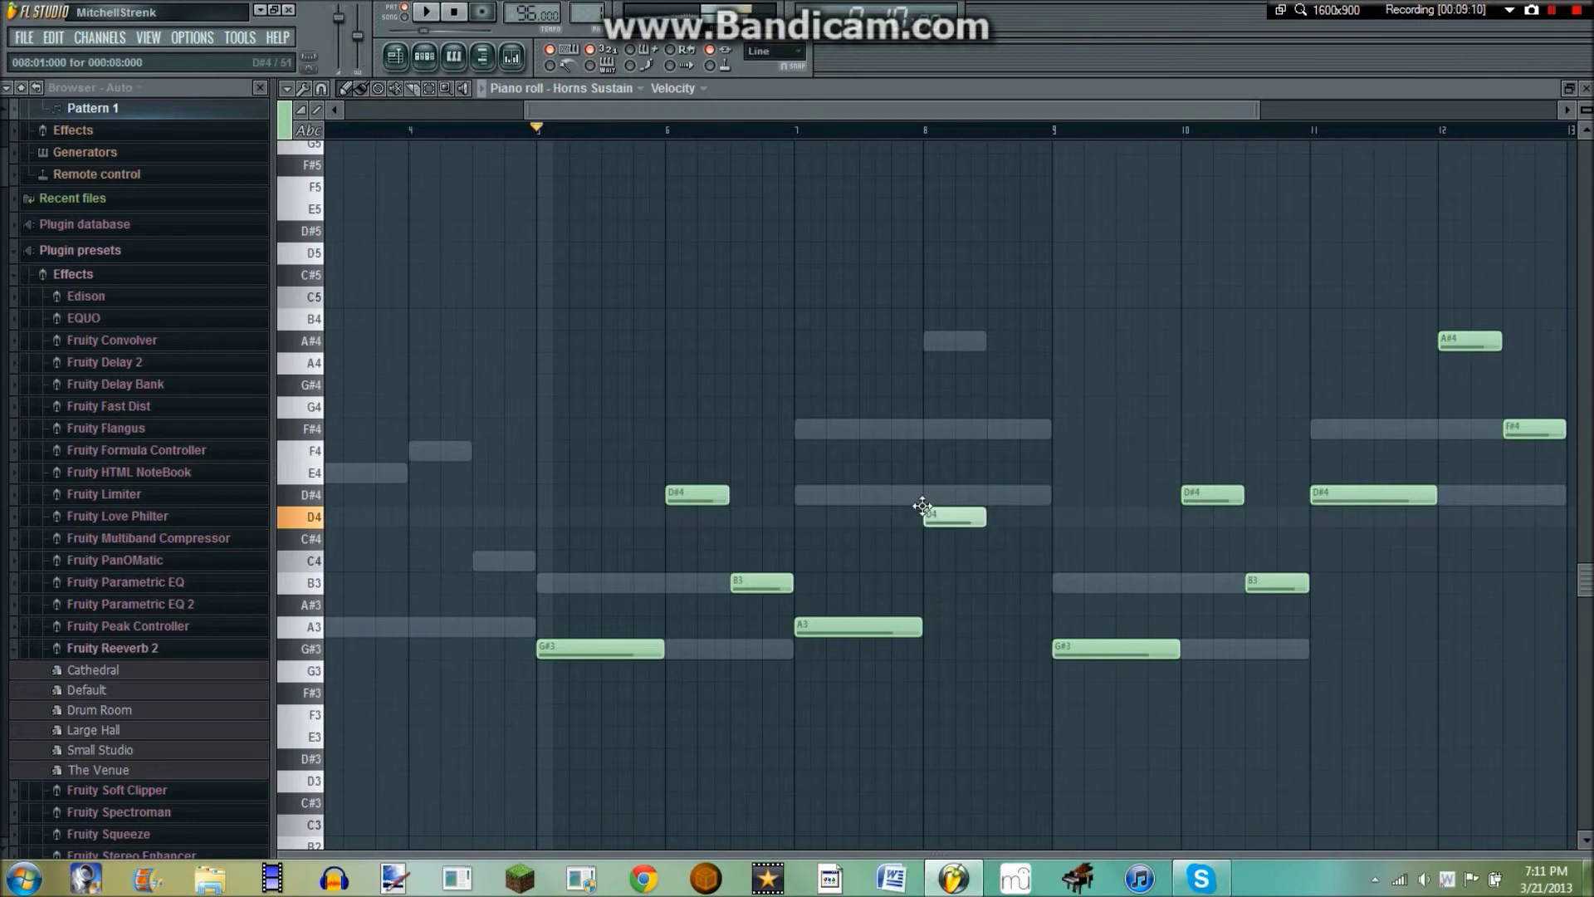
{"action": "left_click", "coordinate": [996, 427]}
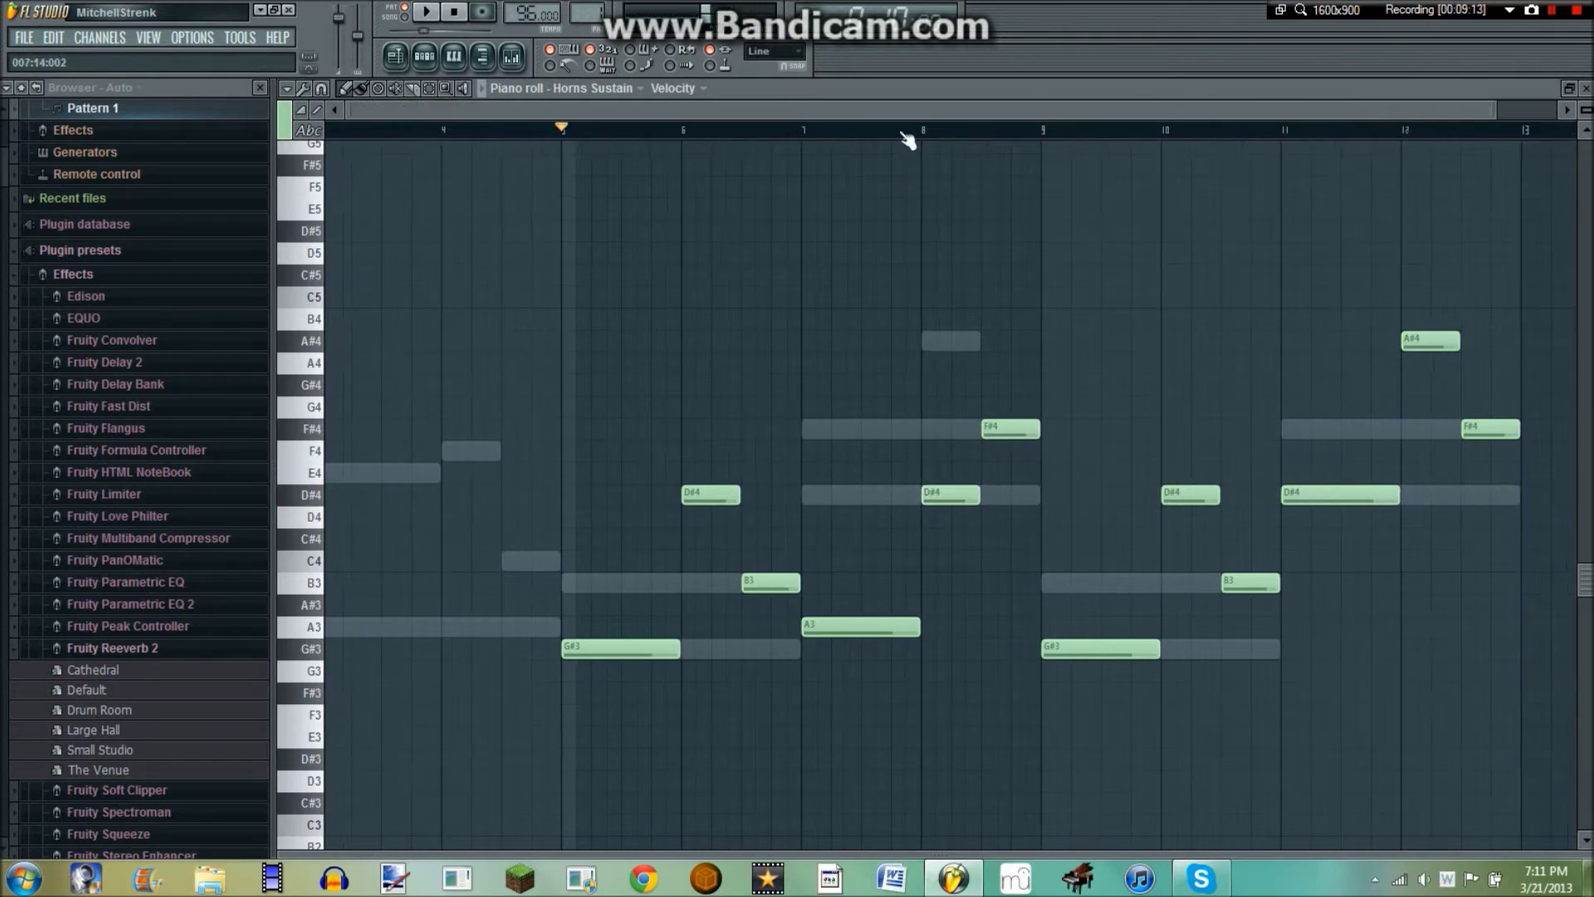
- Play back the revised Horns Sustain part from bar 5 to check it against the harmonies
{"action": "scroll", "coordinate": [909, 140], "scroll_direction": "down", "scroll_amount": 3}
{"action": "key", "text": "space"}
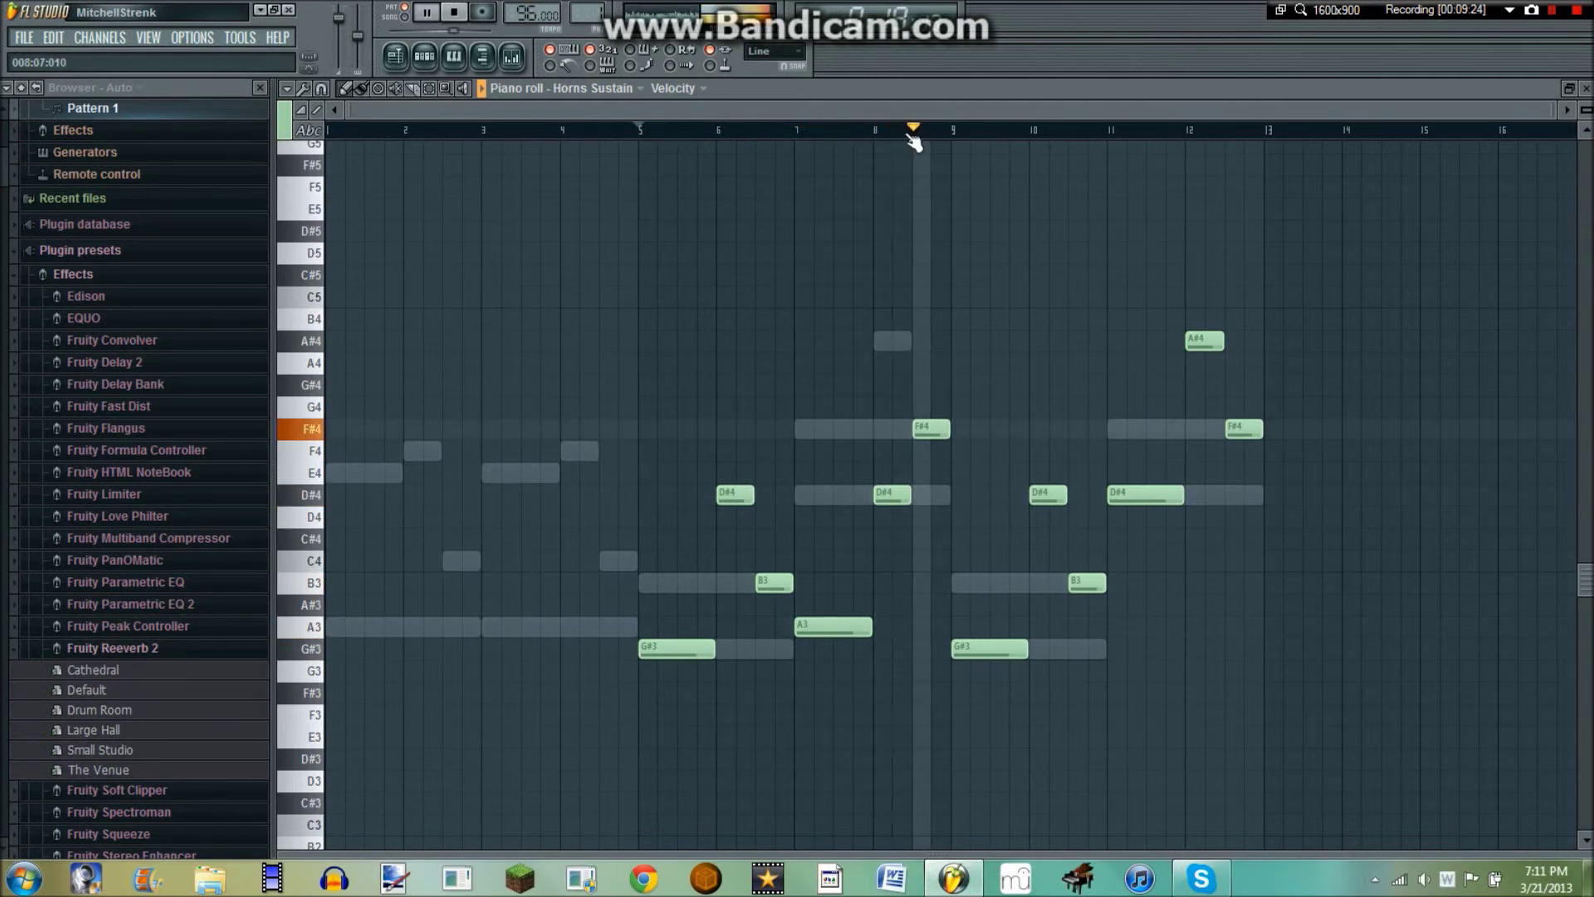
{"action": "key", "text": "space"}
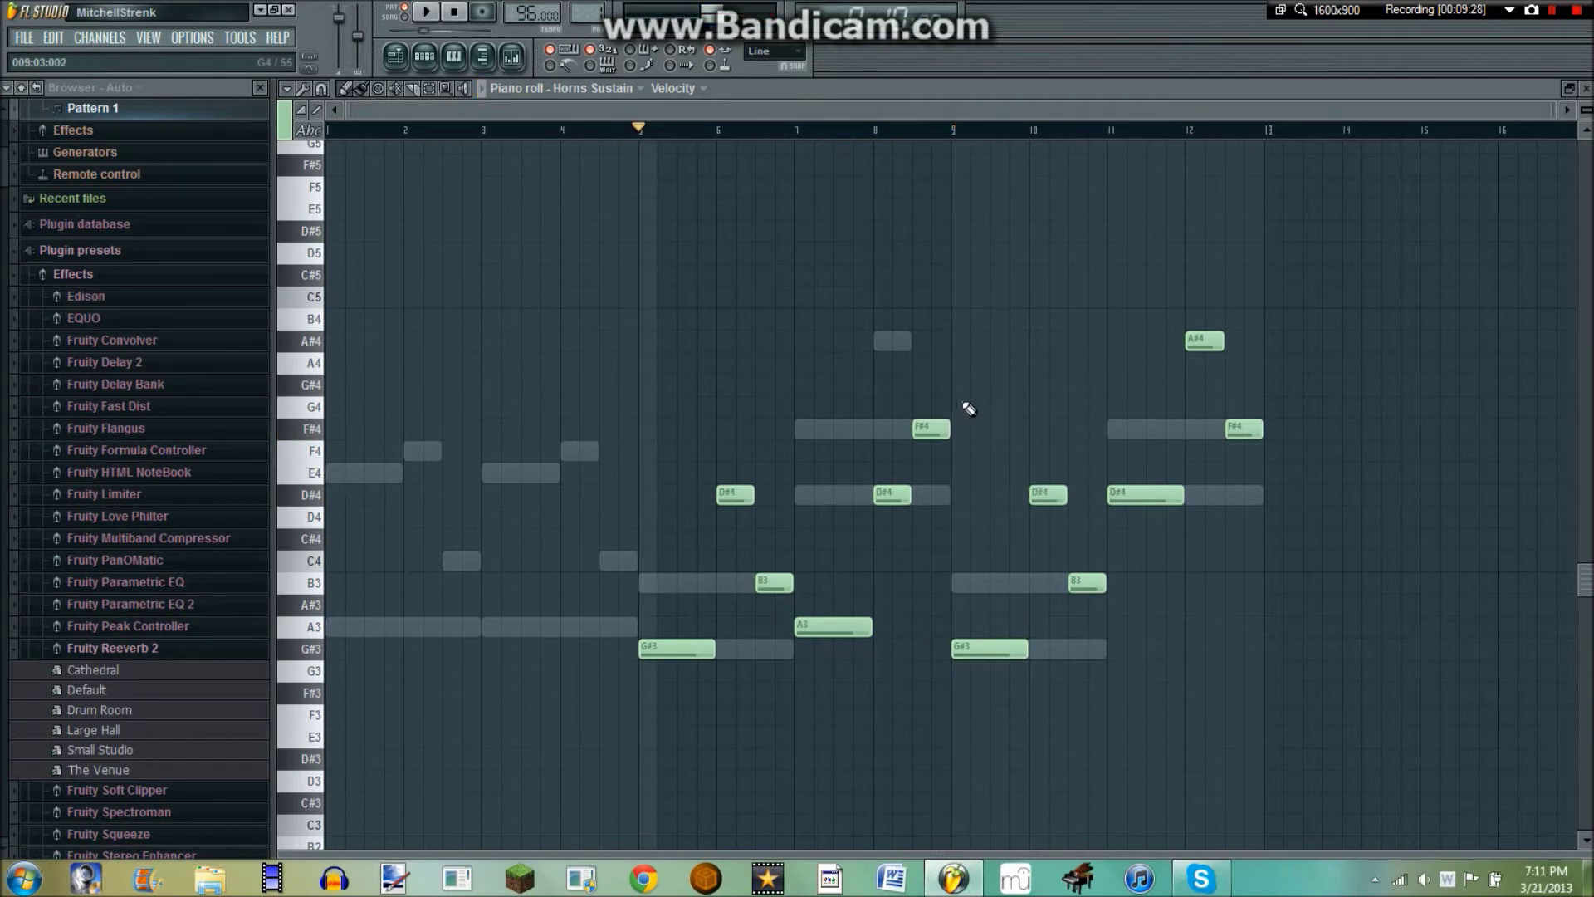
- Add an upper-octave line to Horns Sustain: a one-bar G#4 at bar 9 and half-bar D#5 and B4 notes in bar 10
{"action": "left_click", "coordinate": [963, 390]}
{"action": "left_click_drag", "start_coordinate": [961, 395], "coordinate": [944, 385]}
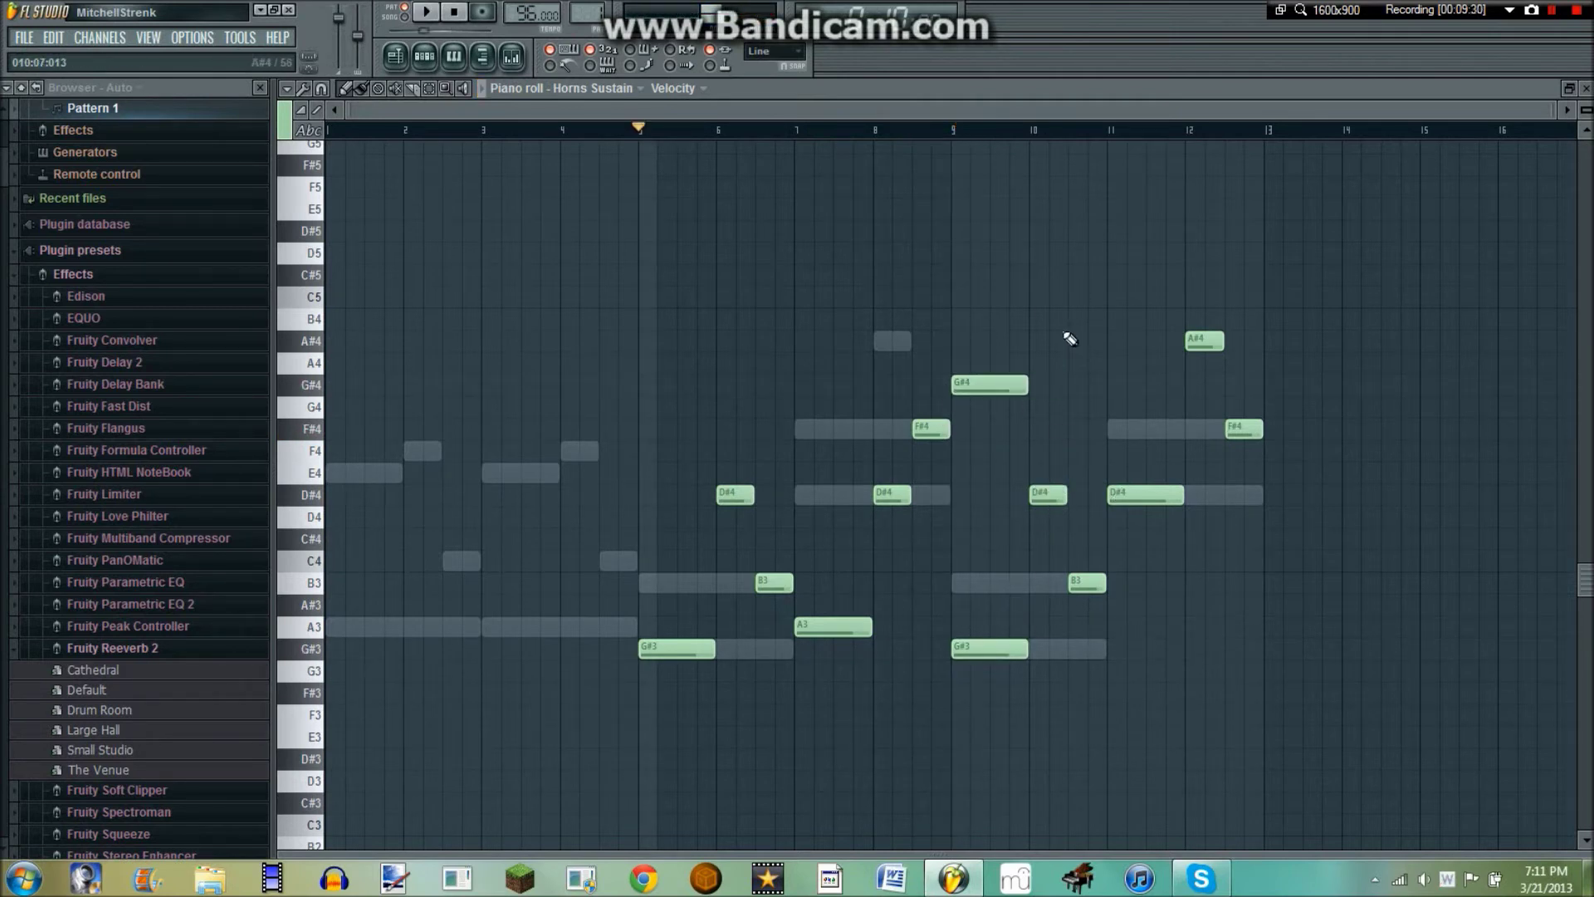
{"action": "left_click", "coordinate": [1031, 290]}
{"action": "left_click_drag", "start_coordinate": [1077, 303], "coordinate": [1066, 236]}
{"action": "left_click", "coordinate": [1094, 234]}
{"action": "left_click", "coordinate": [1076, 312]}
- Copy the Horns Sustain phrase of bars 11 and 12 one octave up, as D#5, A#5 and F#5
{"action": "left_click_drag", "start_coordinate": [1223, 288], "coordinate": [1101, 581]}
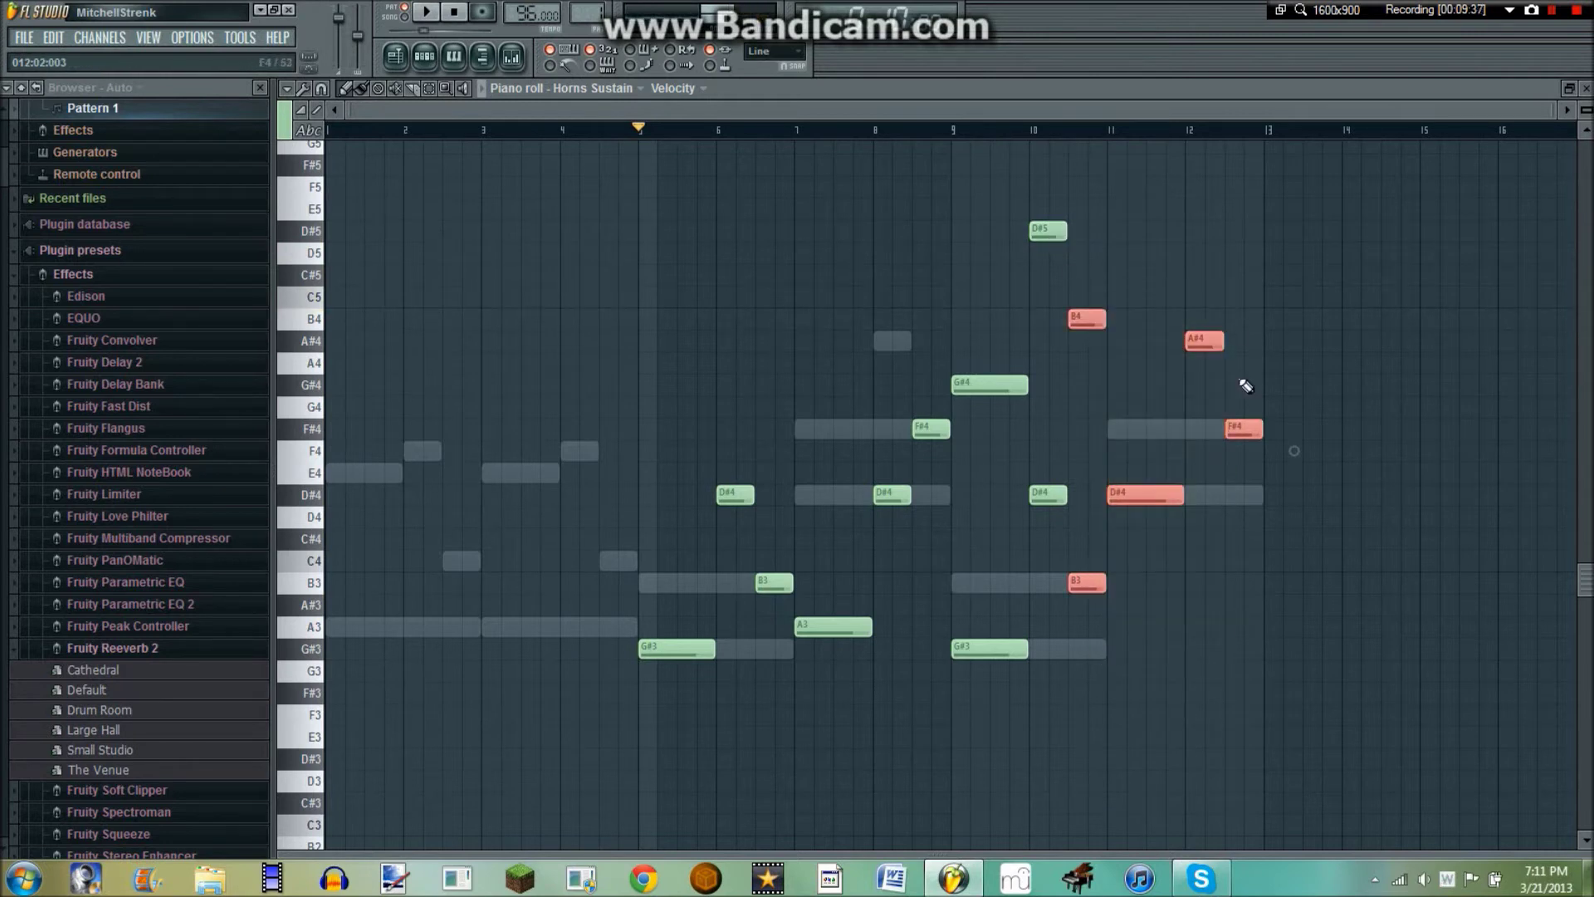
{"action": "left_click_drag", "start_coordinate": [1285, 243], "coordinate": [1142, 594]}
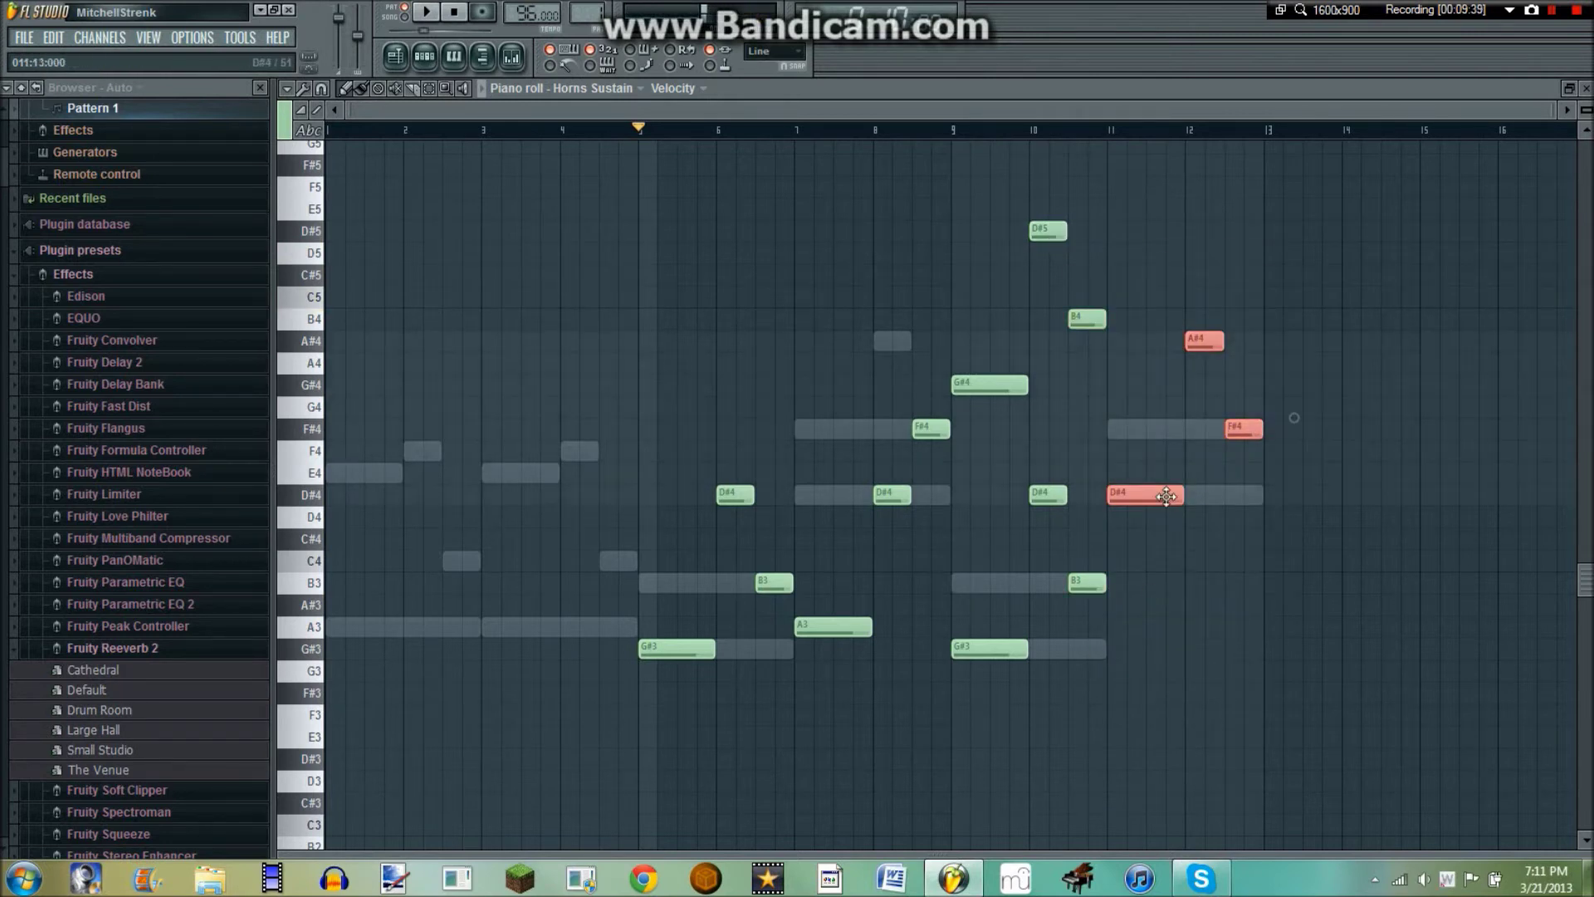
{"action": "left_click_drag", "start_coordinate": [1166, 495], "coordinate": [1150, 226]}
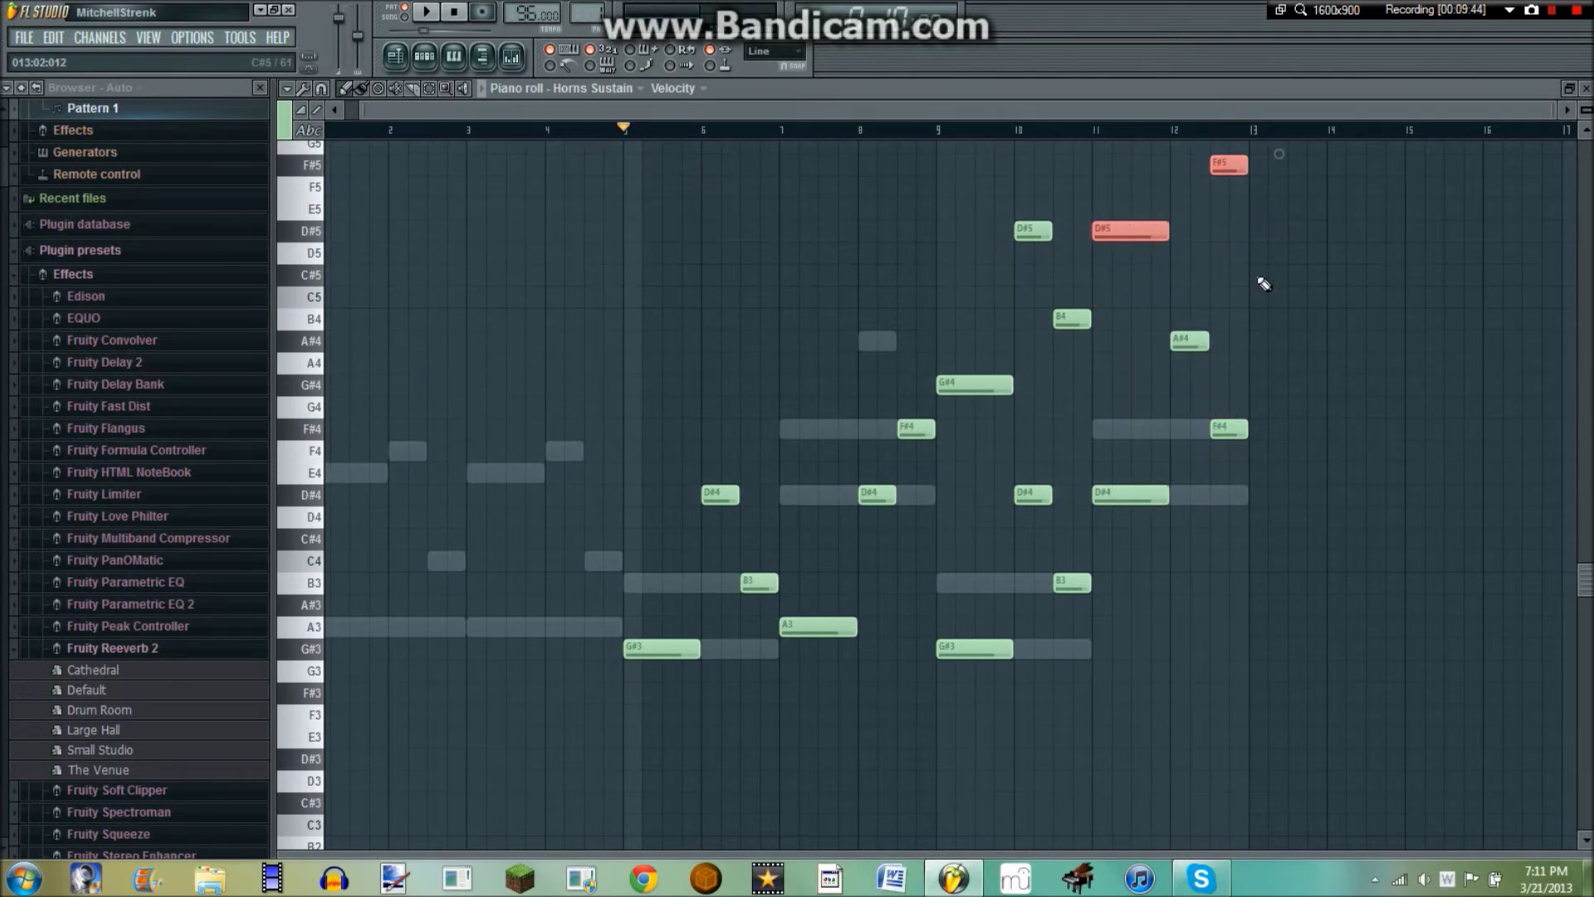
{"action": "scroll", "coordinate": [1262, 282], "scroll_direction": "up", "scroll_amount": 2}
{"action": "scroll", "coordinate": [1268, 274], "scroll_direction": "up", "scroll_amount": 3}
{"action": "key", "text": "ctrl+d"}
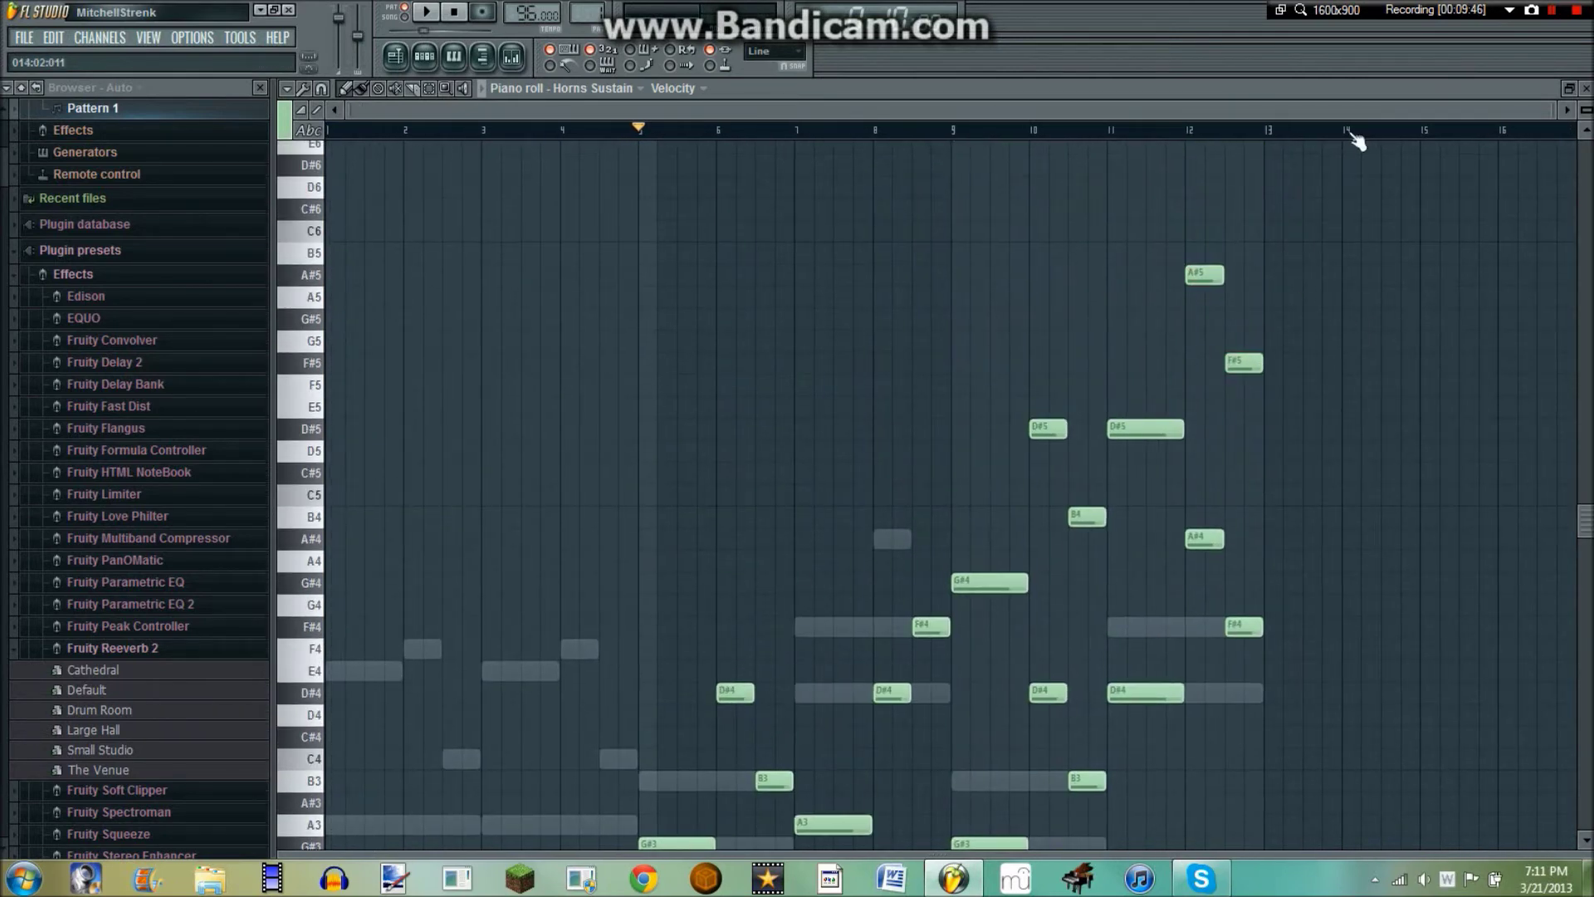
- Play back Horns Sustain from bar 5 to check the part with its upper-octave line
{"action": "left_click_drag", "start_coordinate": [1582, 110], "coordinate": [1580, 97]}
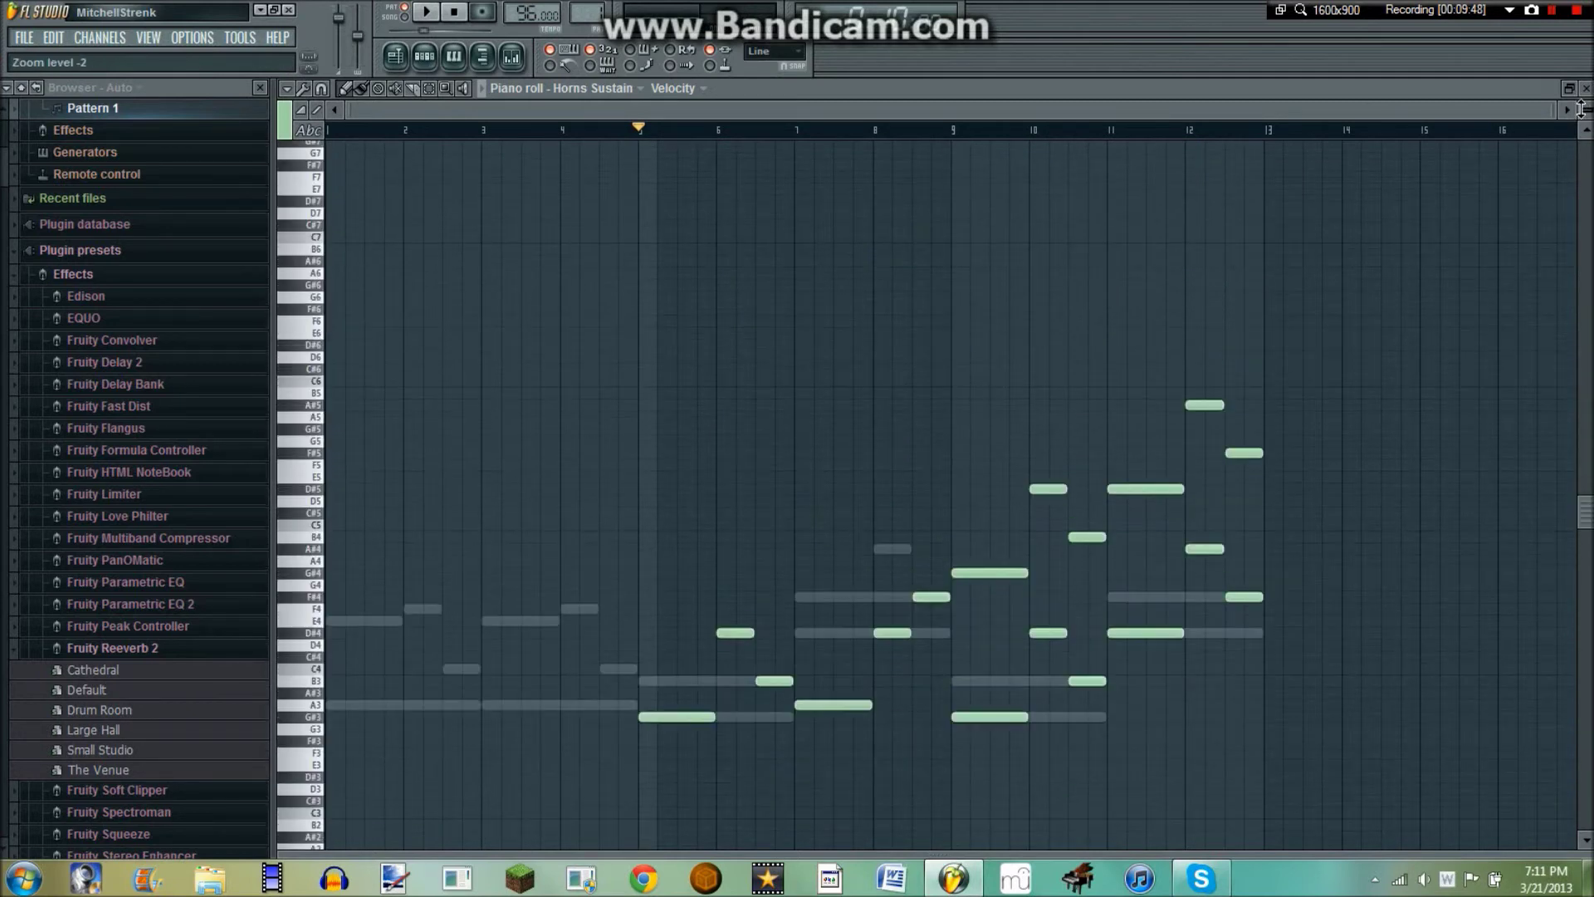
{"action": "key", "text": "space"}
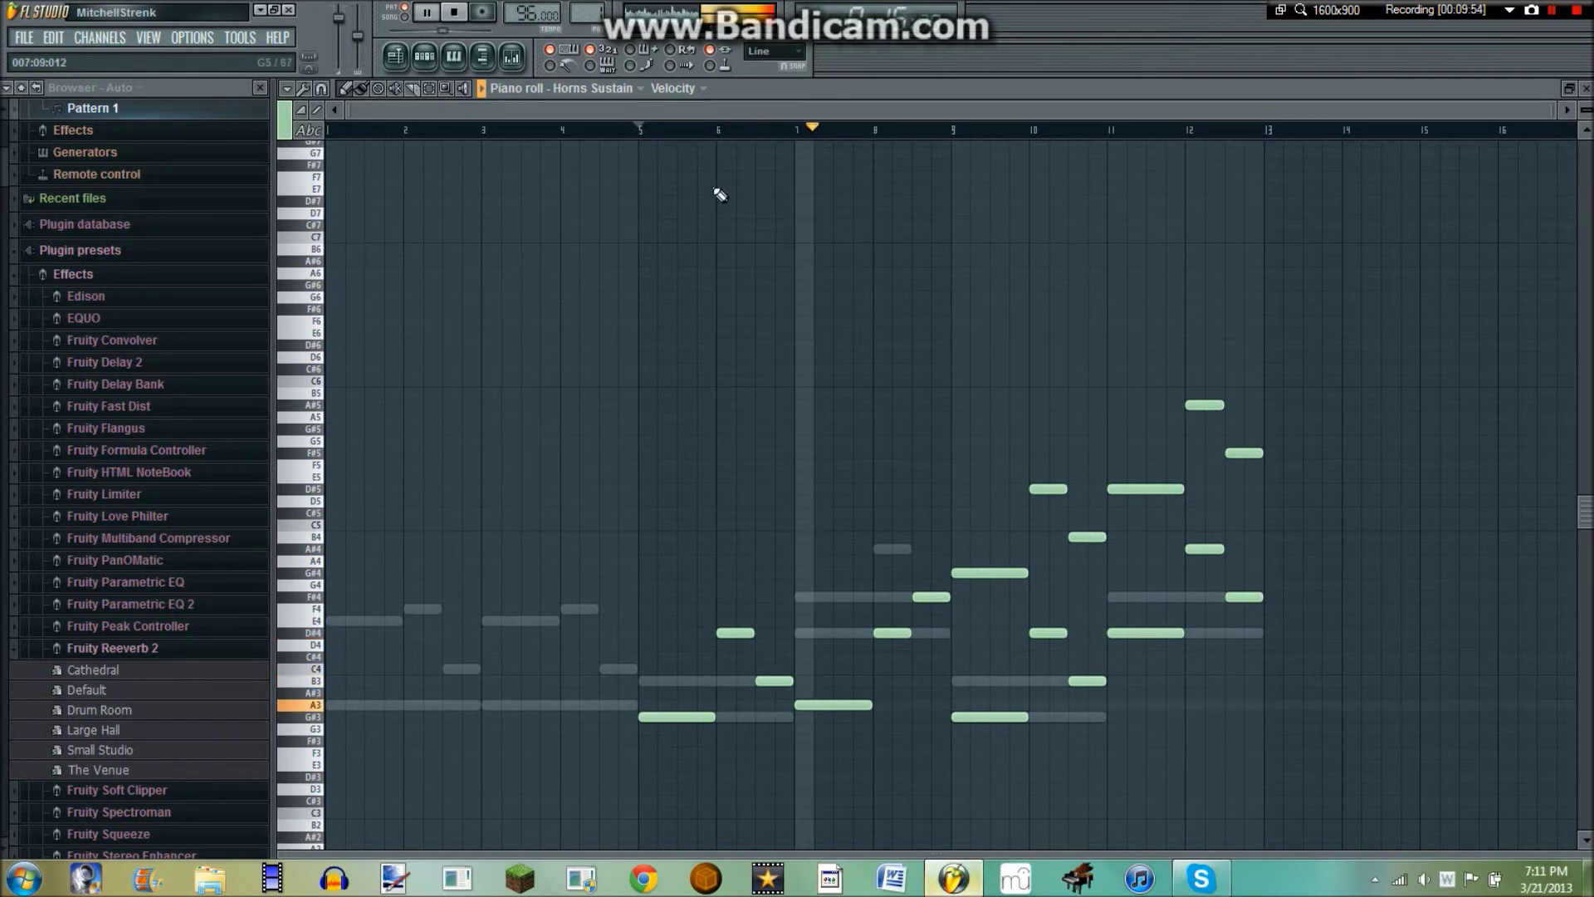
{"action": "key", "text": "space"}
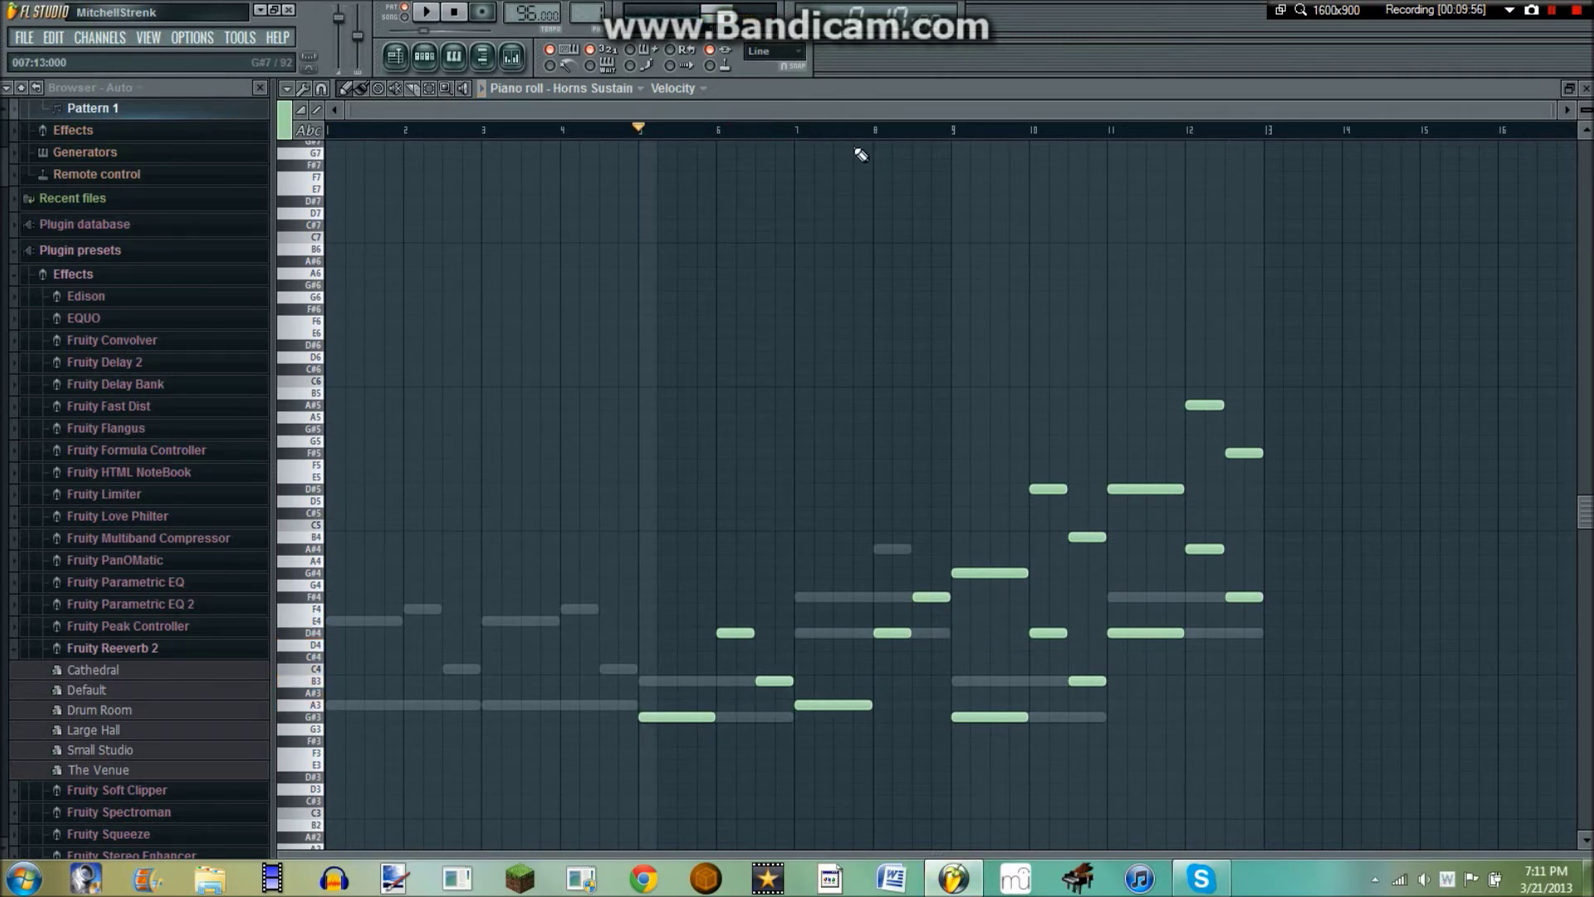
{"action": "key", "text": "Return"}
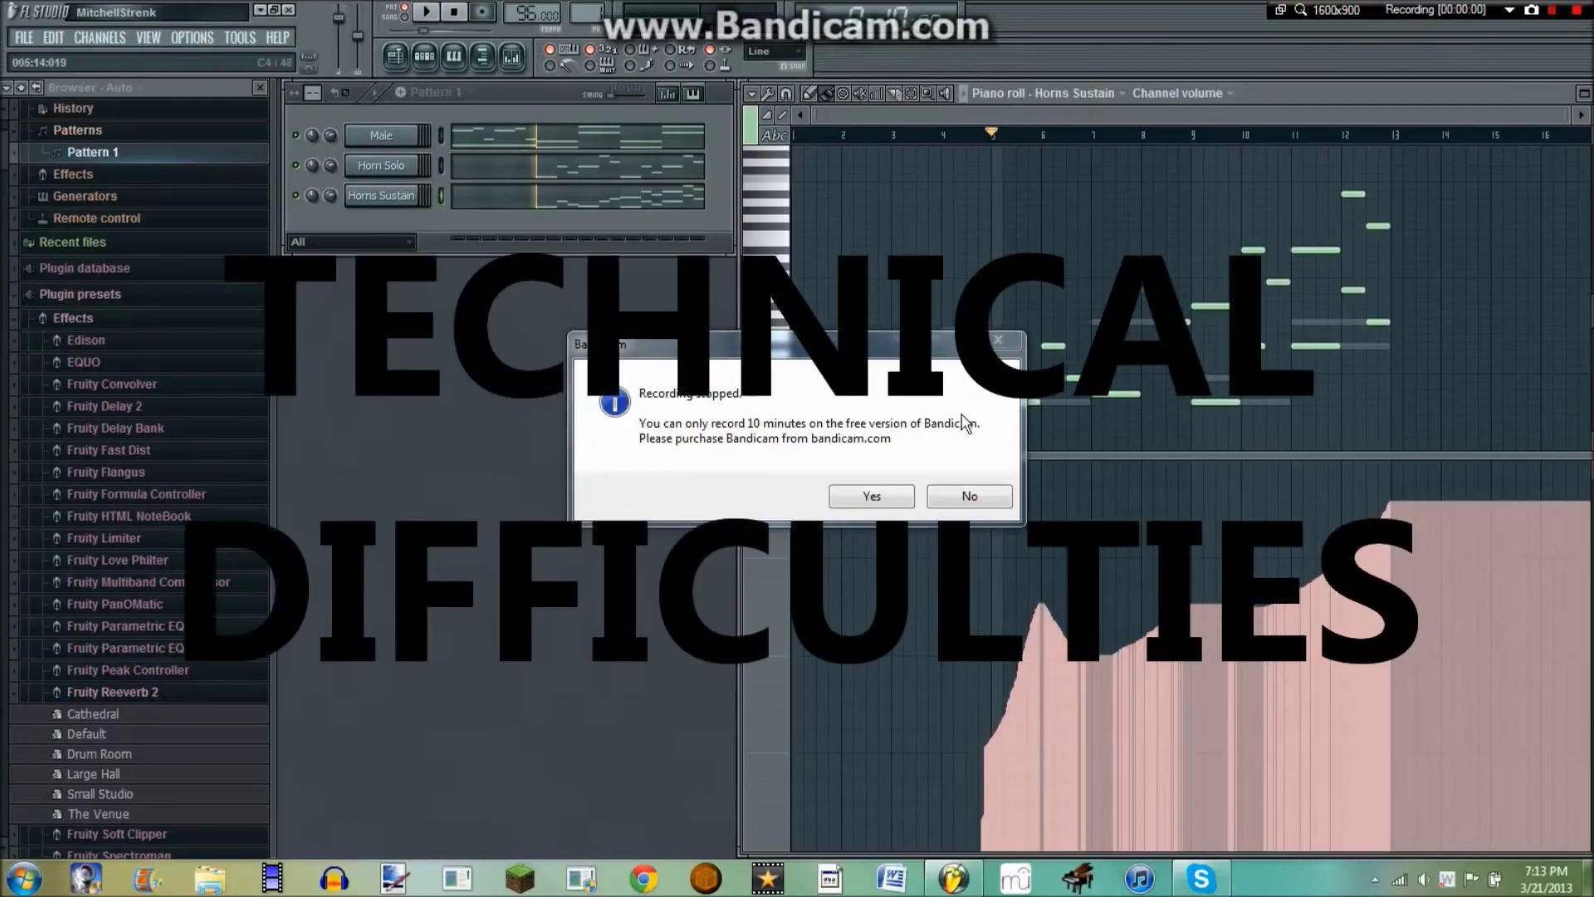
- Inspect the Horns Sustain channel-volume options and play from bar 5 to hear its volume curve
{"action": "left_click", "coordinate": [956, 500]}
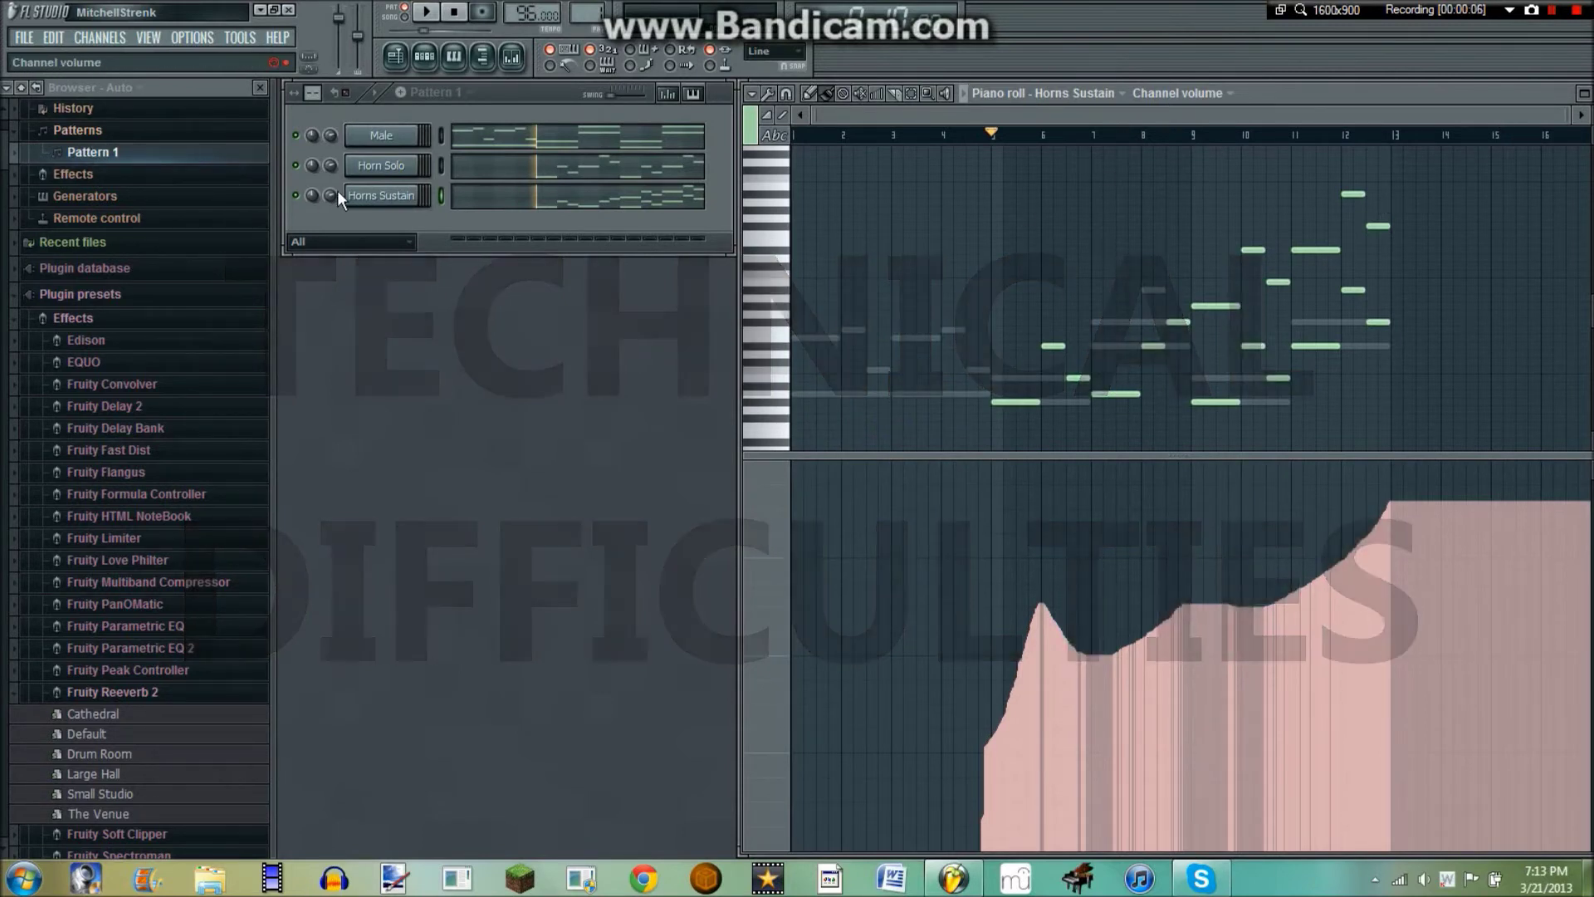
{"action": "right_click", "coordinate": [336, 196]}
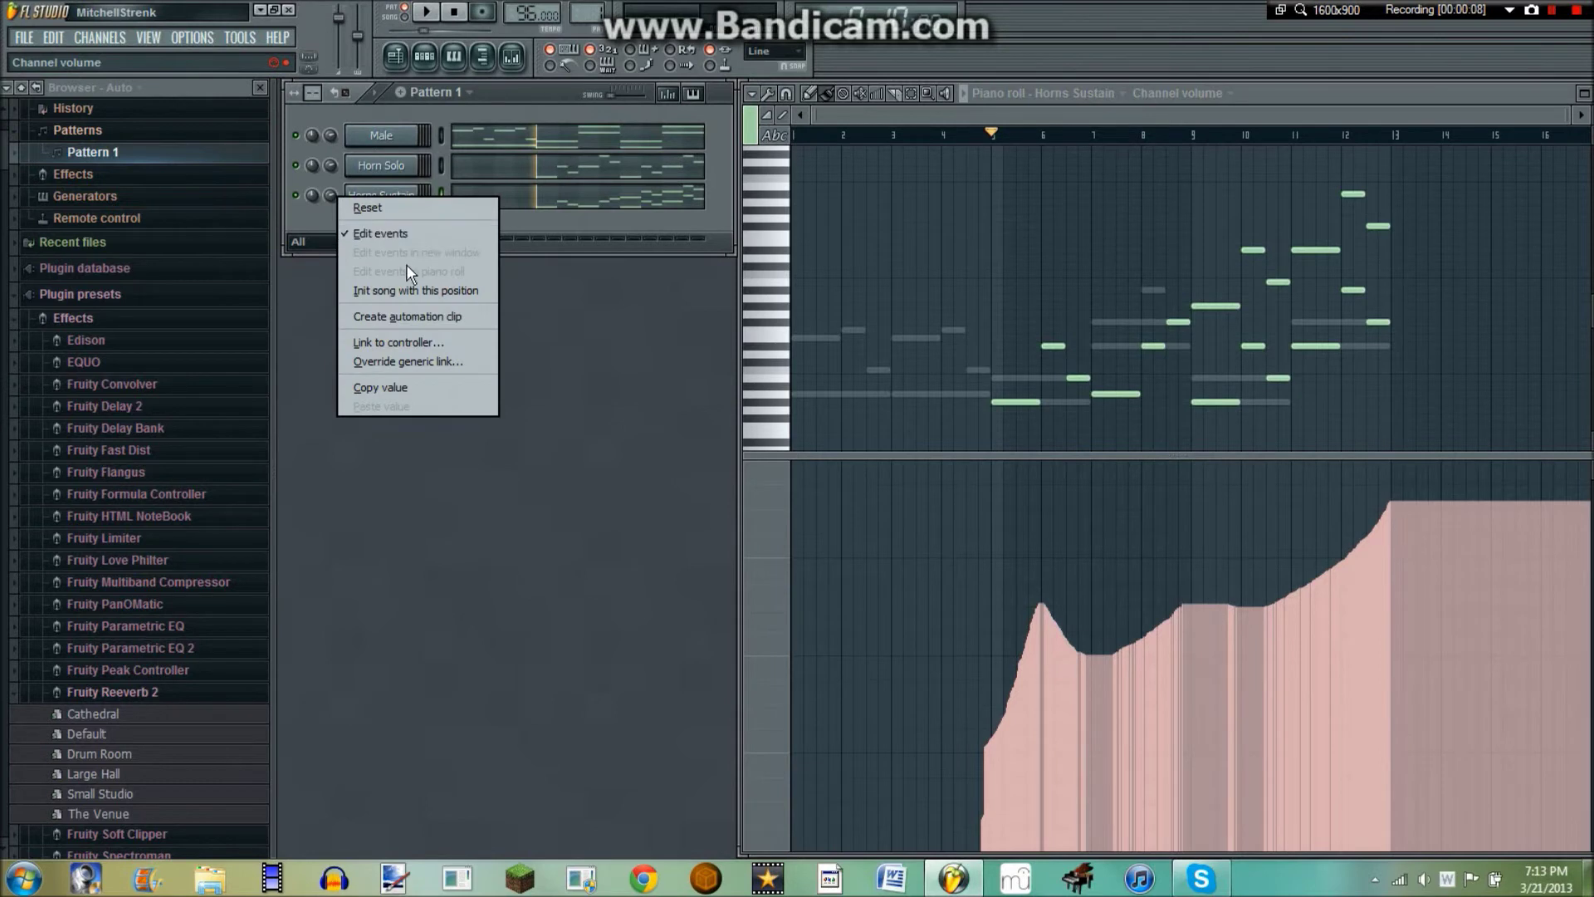
{"action": "right_click", "coordinate": [1305, 68]}
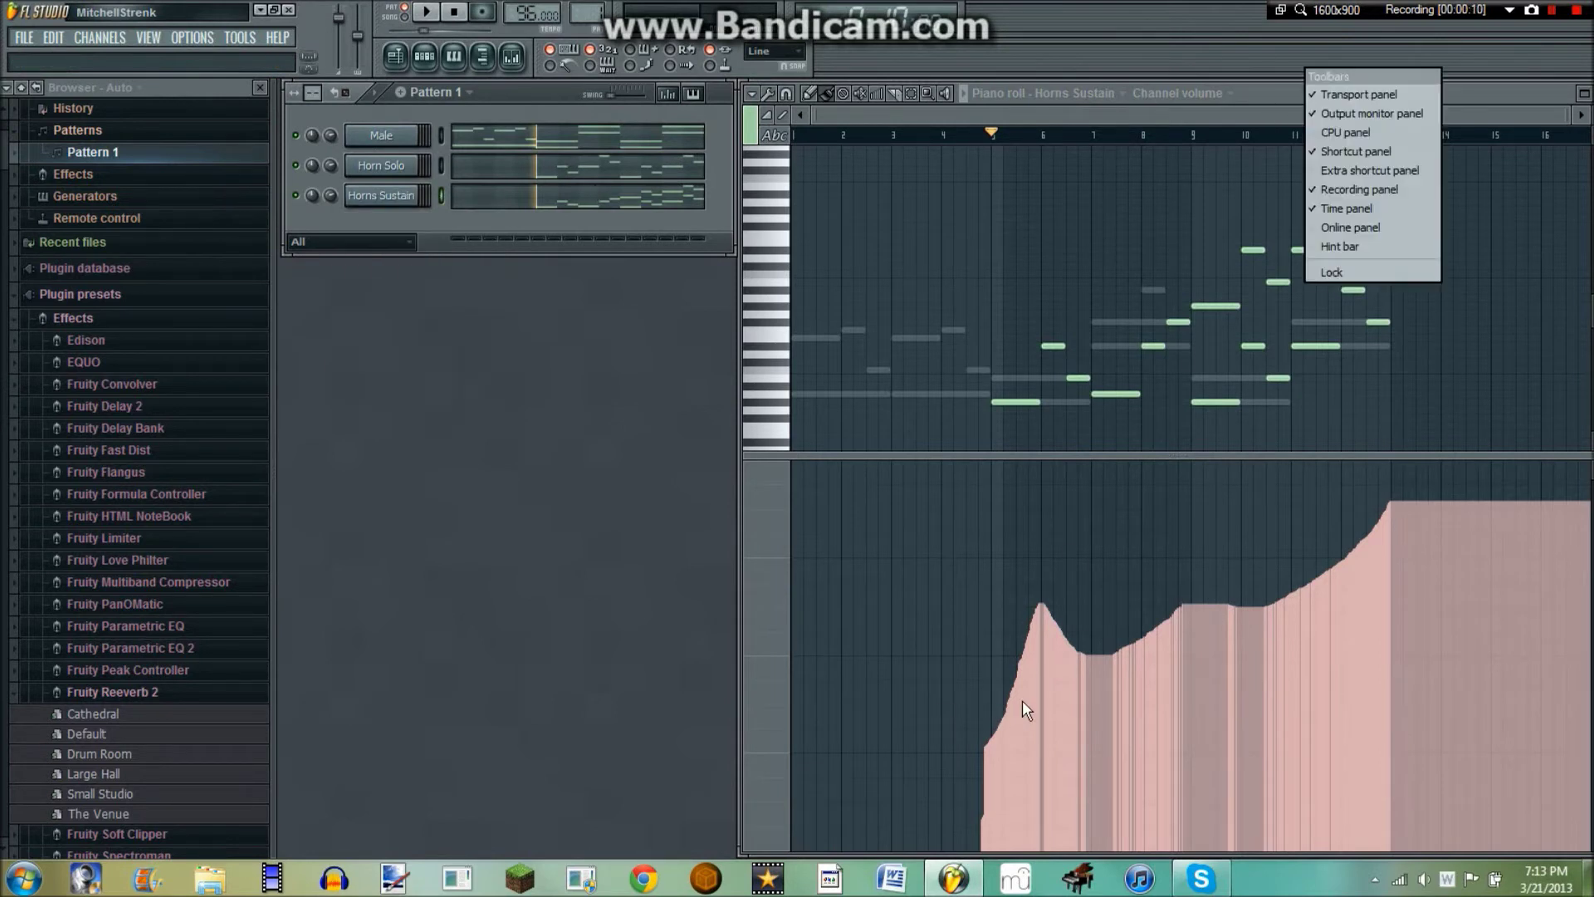
{"action": "left_click", "coordinate": [1243, 43]}
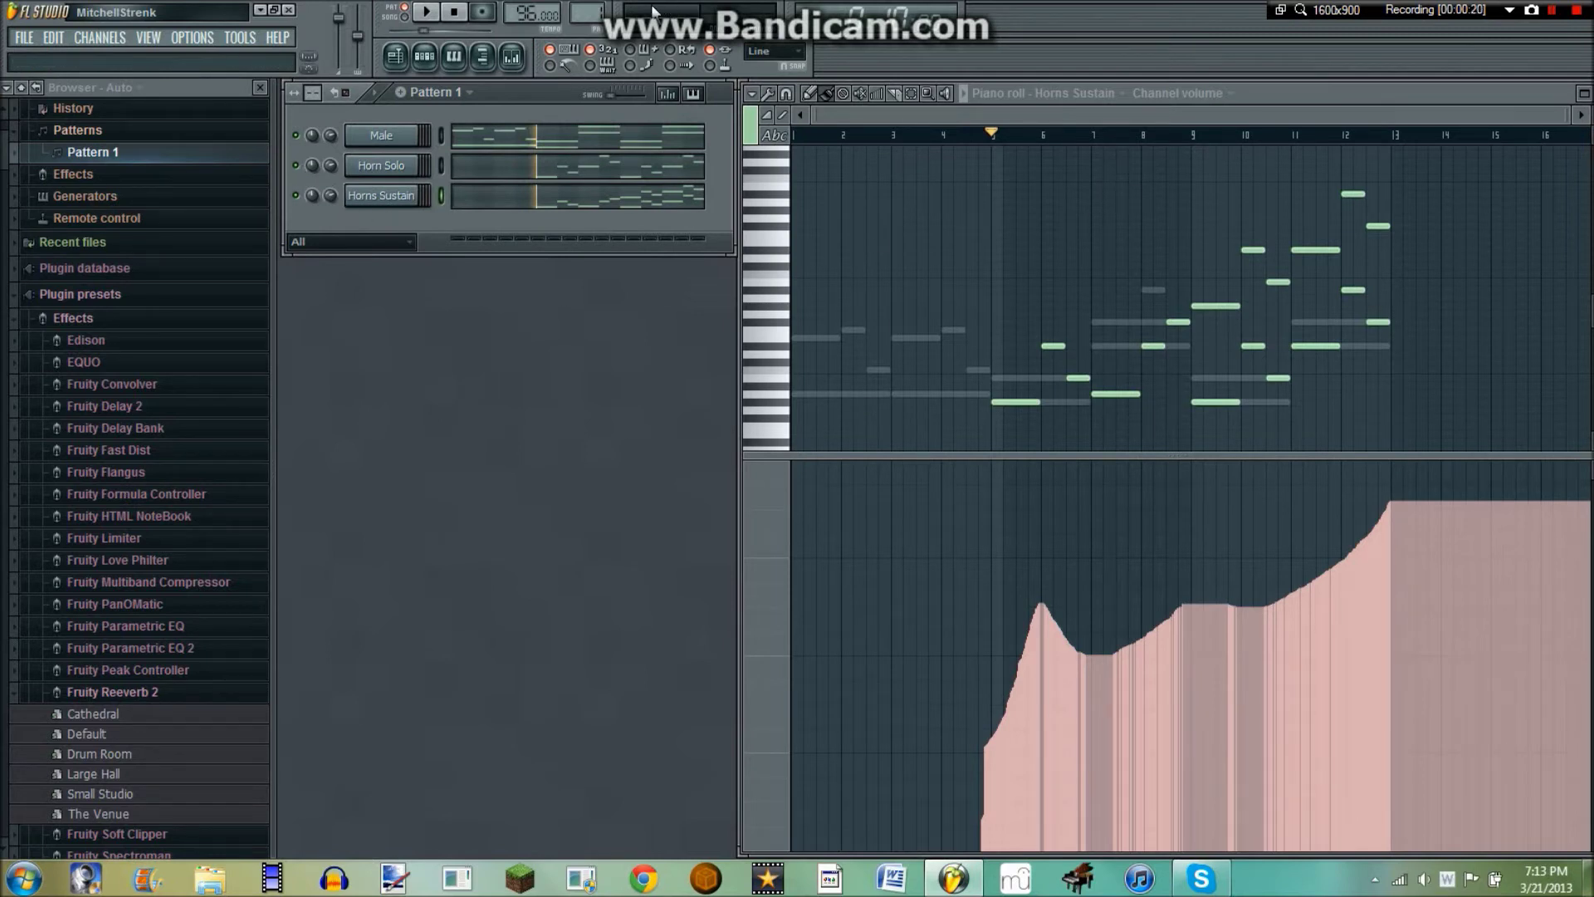
{"action": "key", "text": "space"}
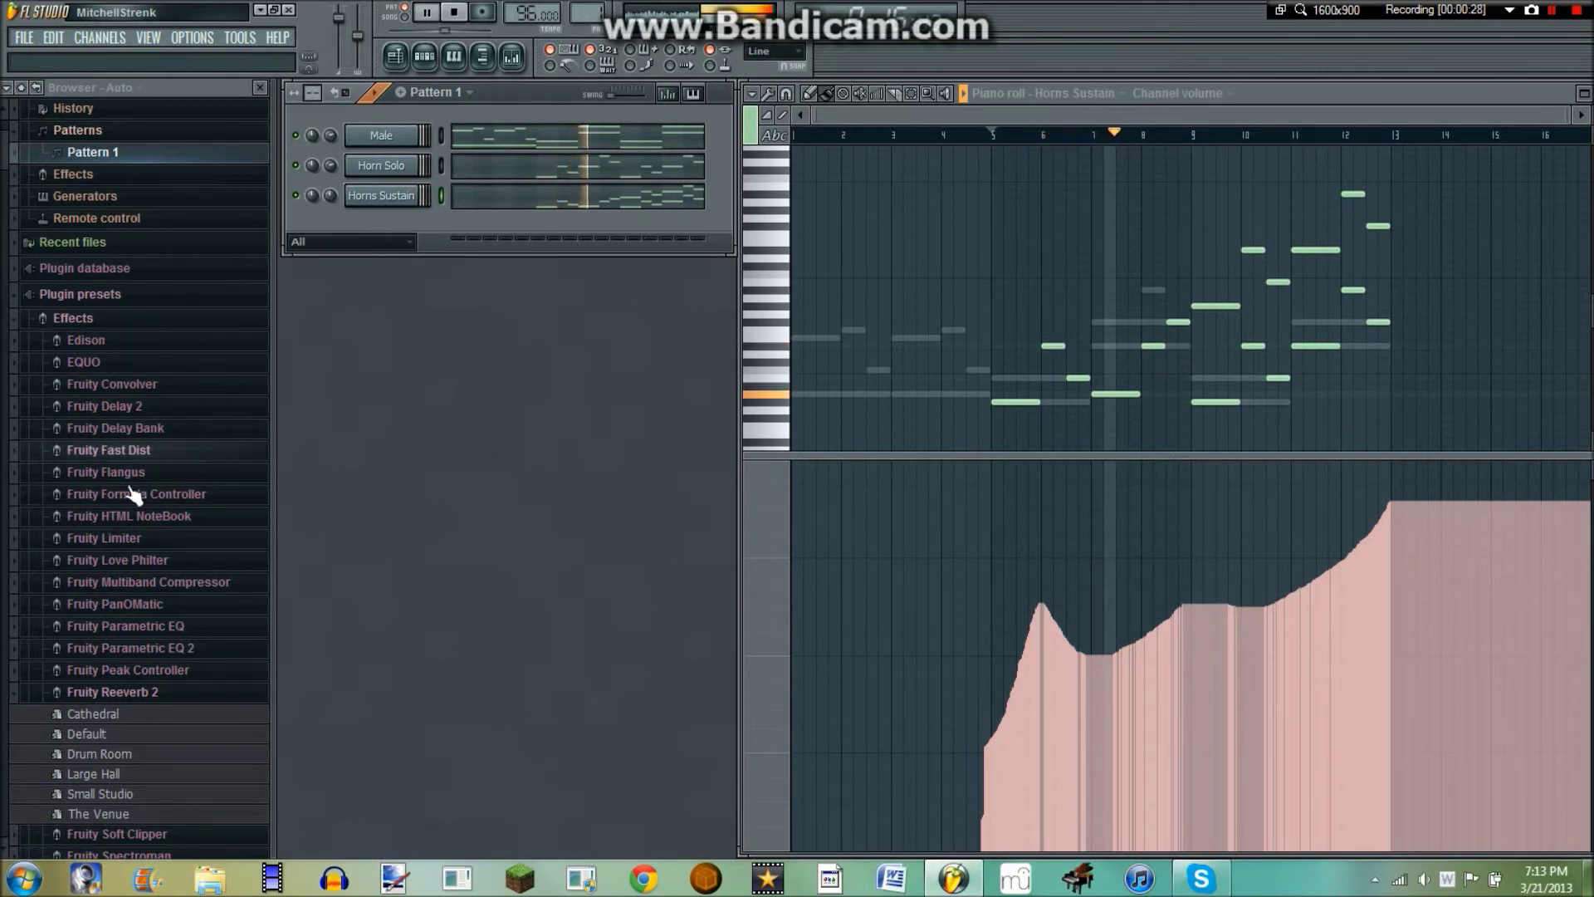
- Add the Celli Sustain and Basses Sustain soundfonts from the collected Strings folder as new channels
{"action": "left_click", "coordinate": [96, 690]}
{"action": "left_click", "coordinate": [79, 294]}
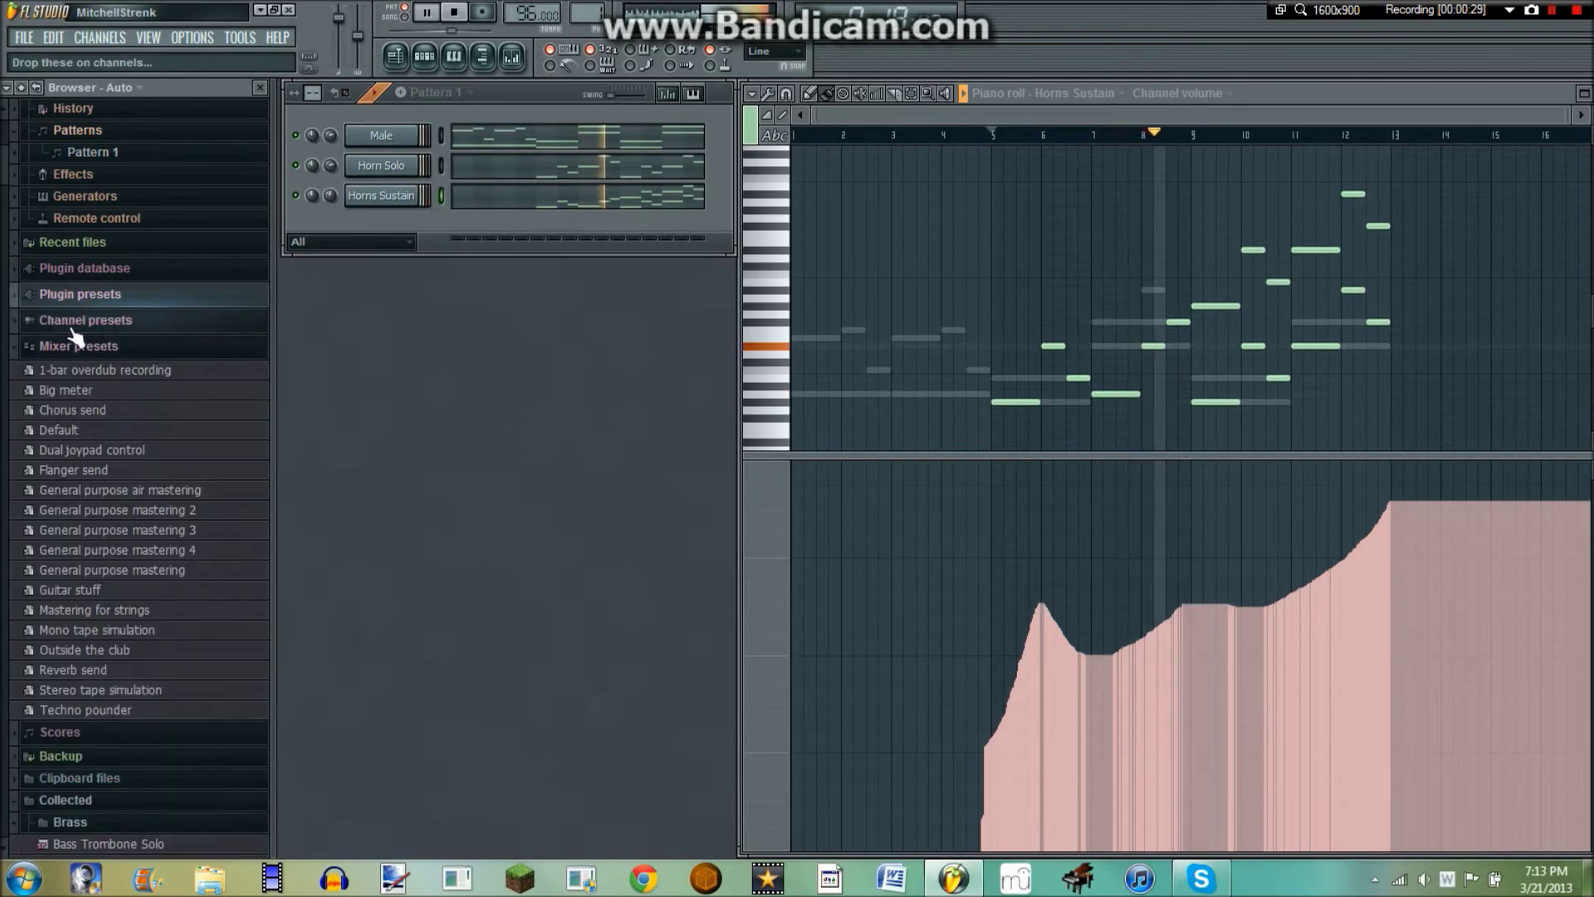
{"action": "left_click", "coordinate": [99, 347]}
{"action": "scroll", "coordinate": [106, 363], "scroll_direction": "down", "scroll_amount": 5}
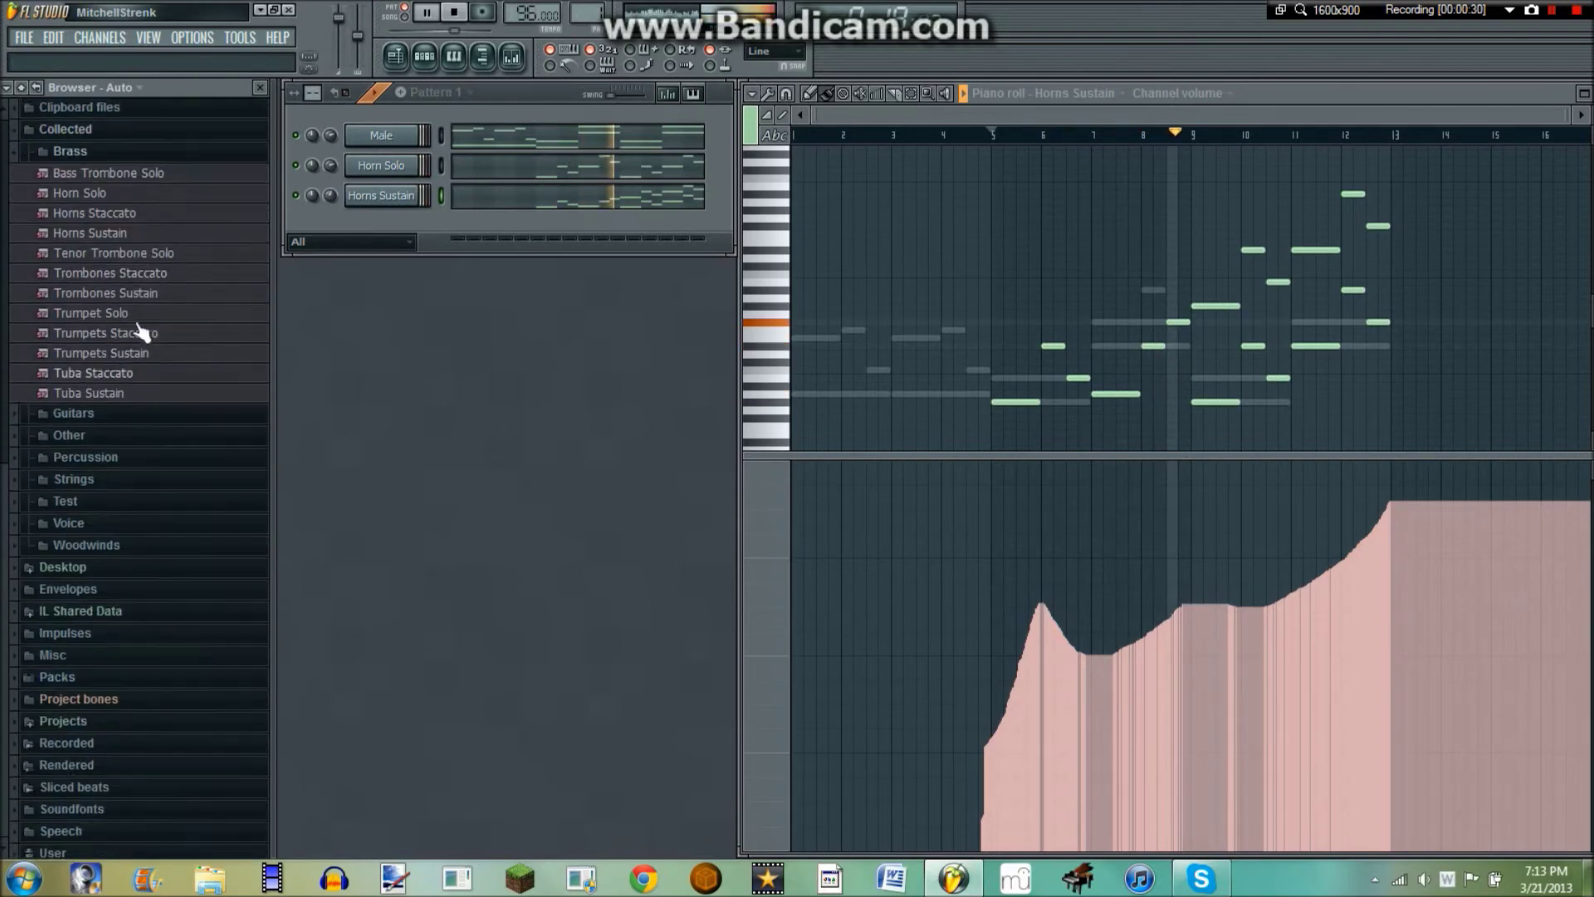
{"action": "left_click", "coordinate": [125, 142]}
{"action": "left_click", "coordinate": [91, 474]}
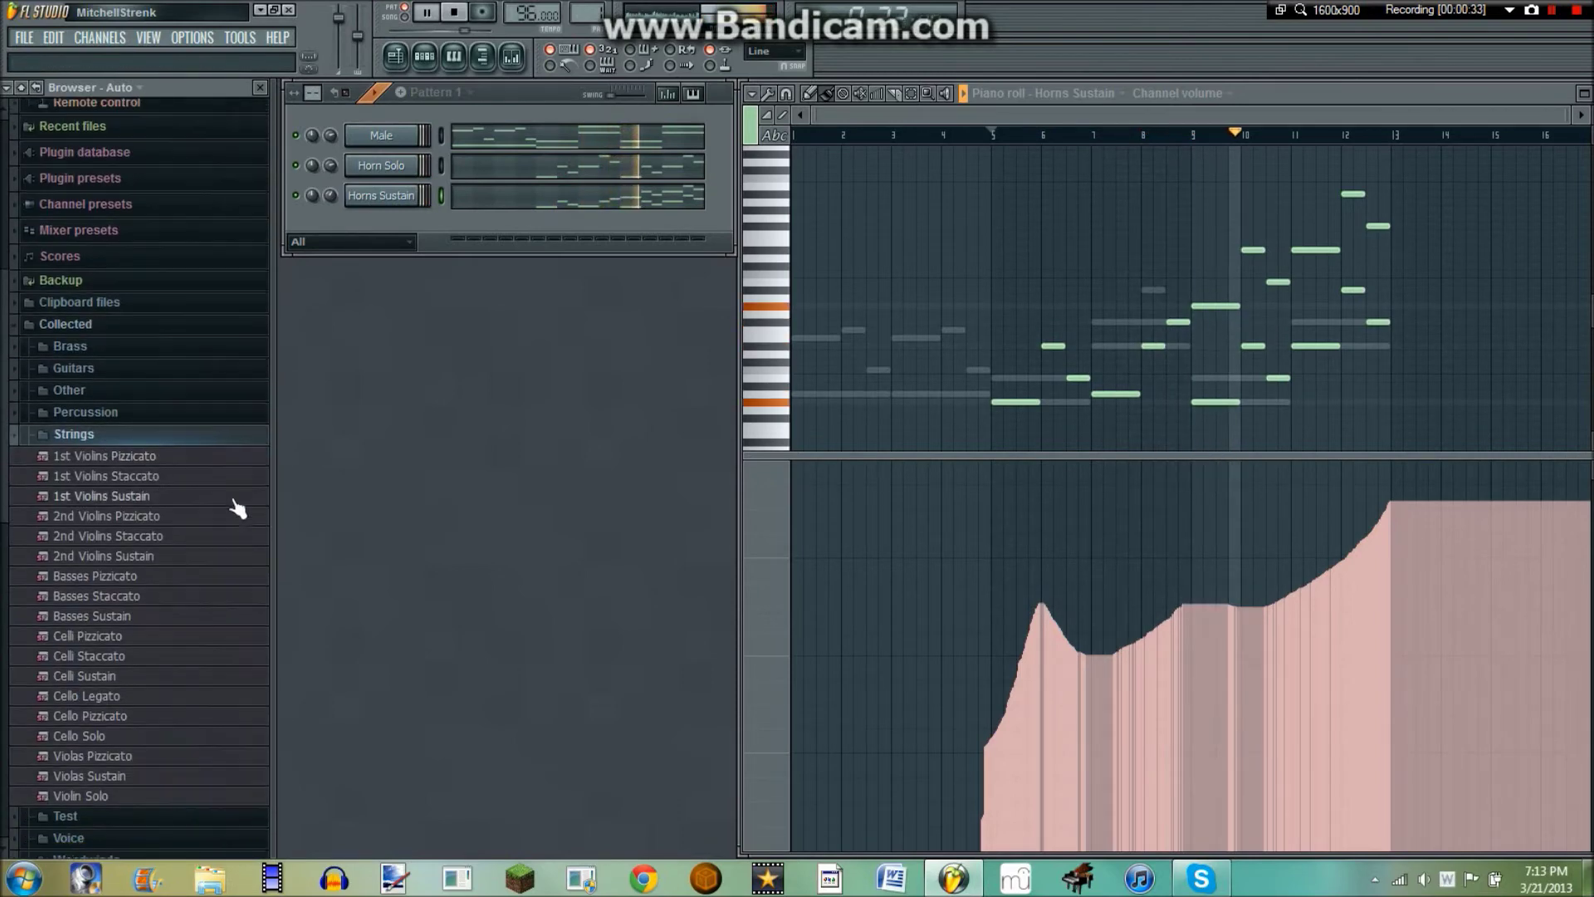
{"action": "left_click_drag", "start_coordinate": [83, 669], "coordinate": [387, 218]}
{"action": "left_click_drag", "start_coordinate": [141, 588], "coordinate": [404, 254]}
{"action": "key", "text": "space"}
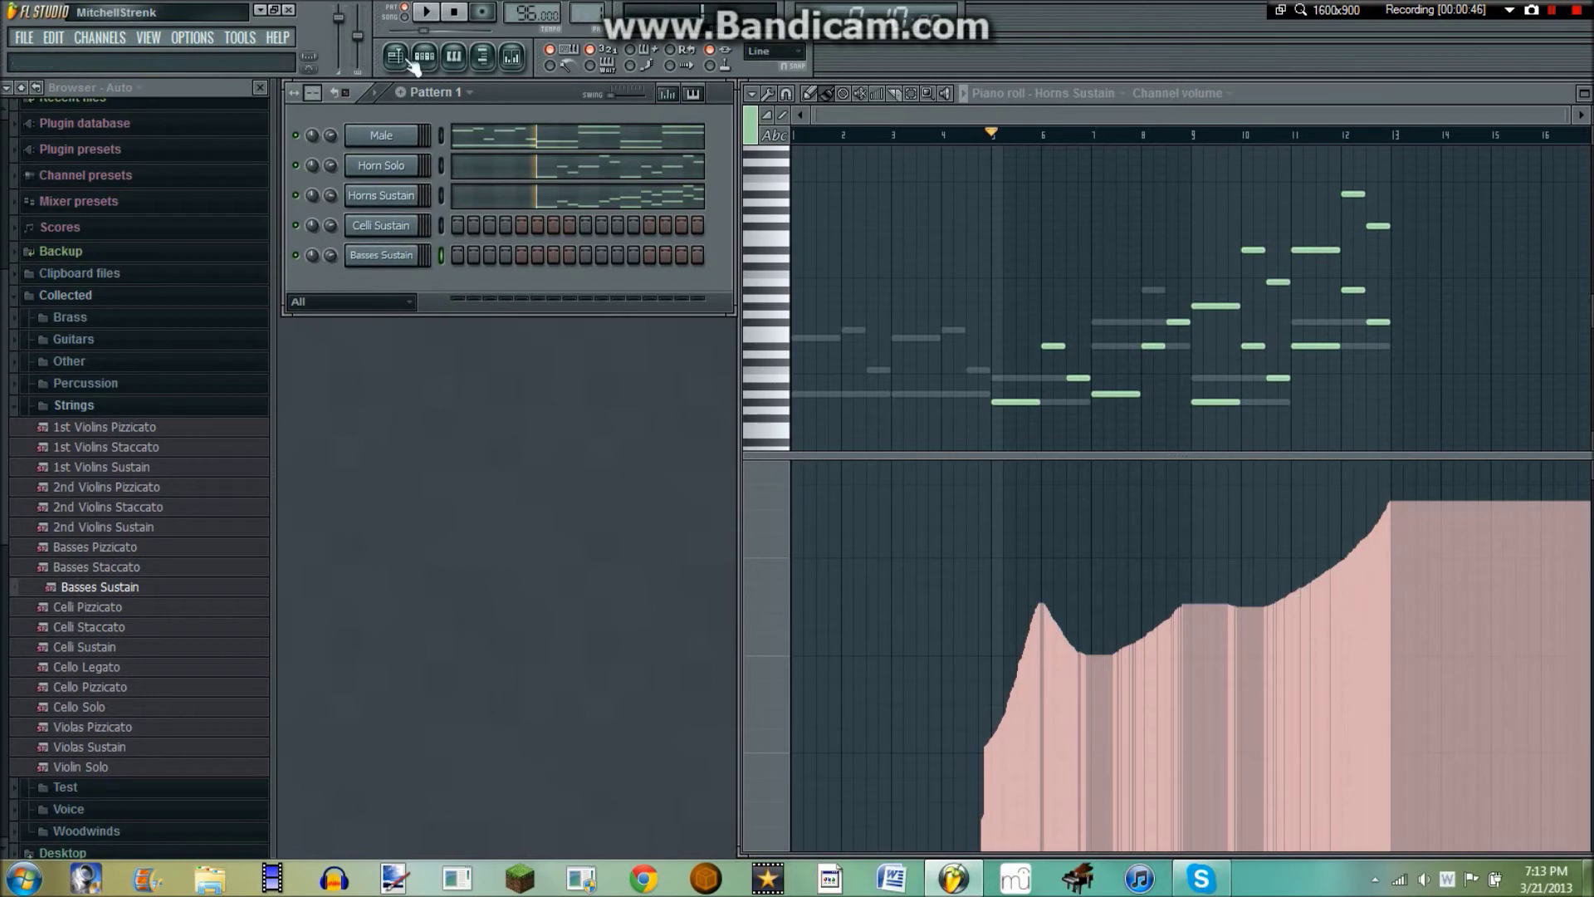
- Draw a channel-volume curve for Horn Solo from about 45% at bar 5, swelling gently and rising to its peak at bar 13
{"action": "right_click", "coordinate": [398, 163]}
{"action": "left_click", "coordinate": [455, 171]}
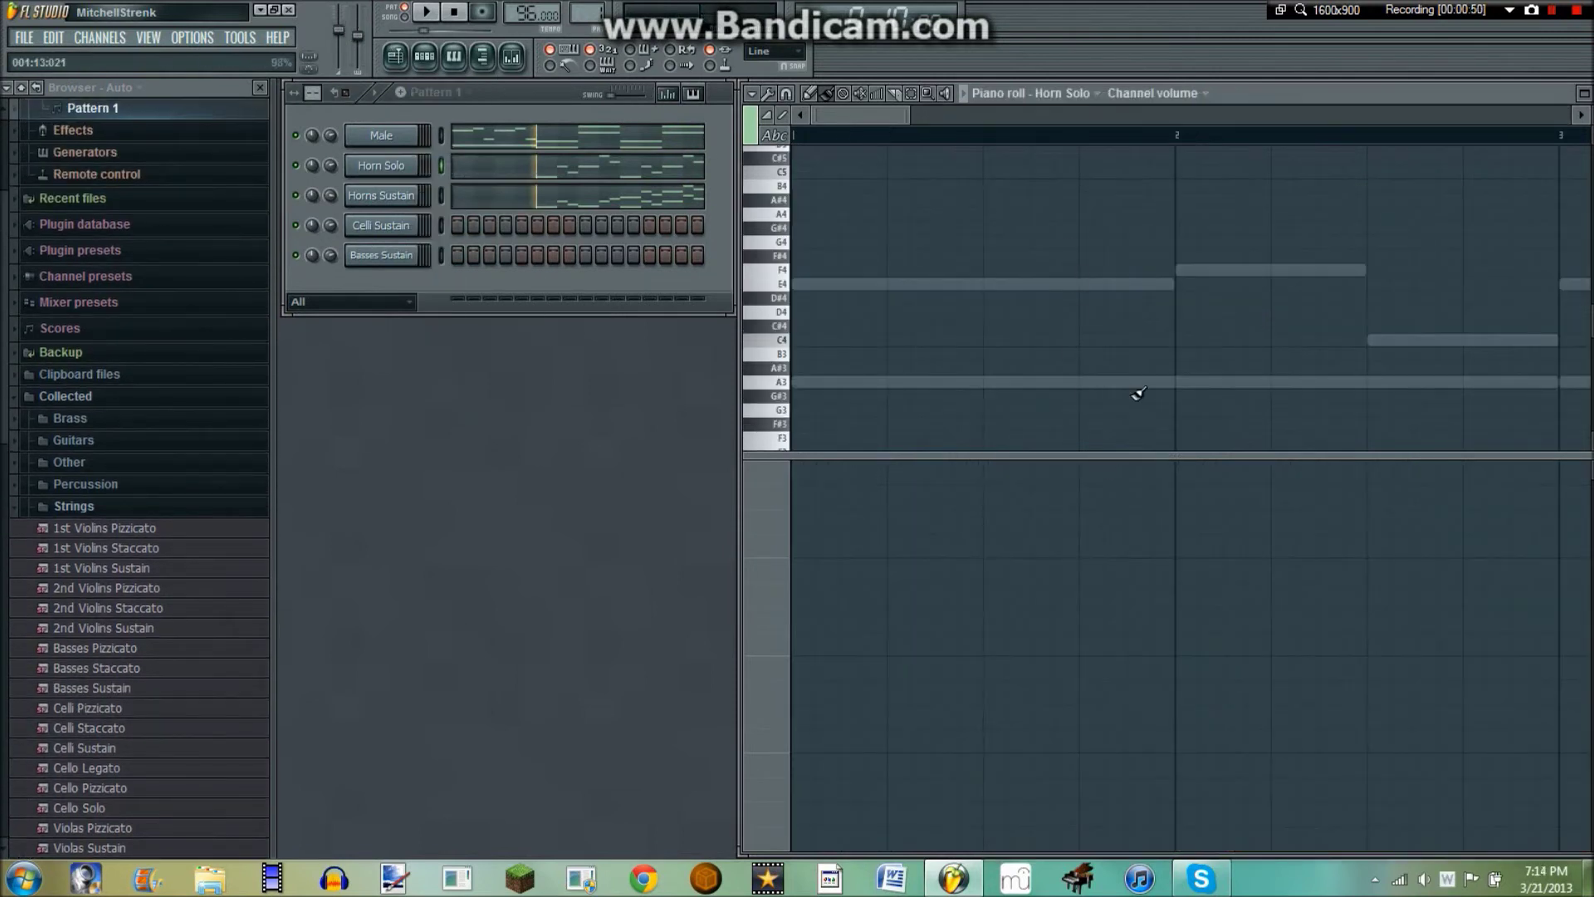
{"action": "scroll", "coordinate": [1256, 136], "scroll_direction": "down", "scroll_amount": 8}
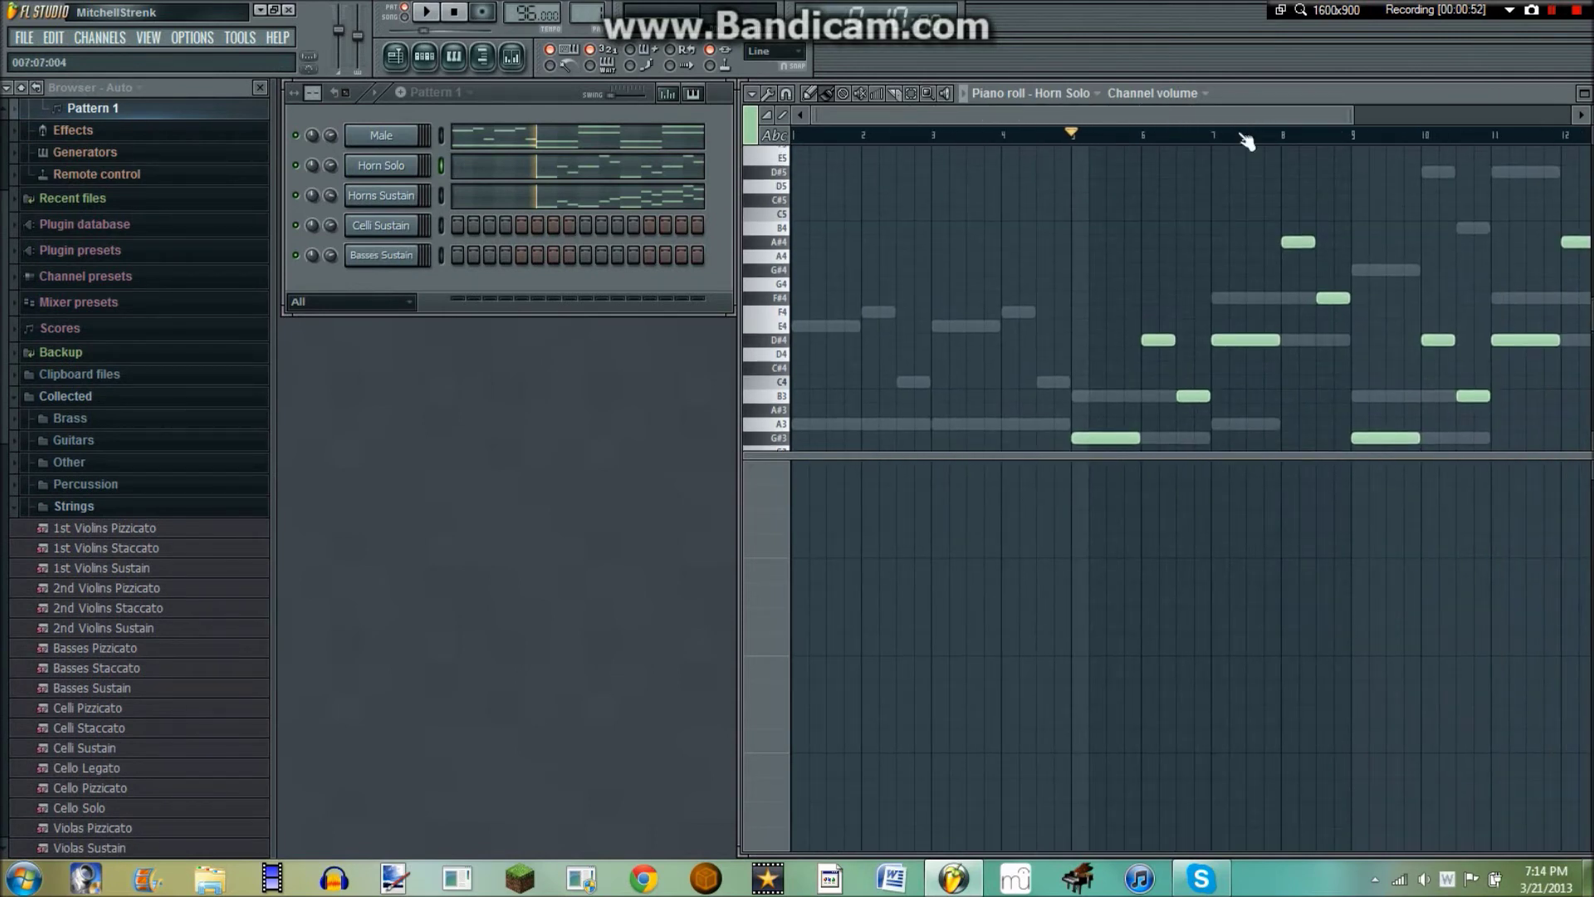
{"action": "scroll", "coordinate": [1270, 240], "scroll_direction": "down", "scroll_amount": 2}
{"action": "scroll", "coordinate": [1270, 239], "scroll_direction": "up", "scroll_amount": 2}
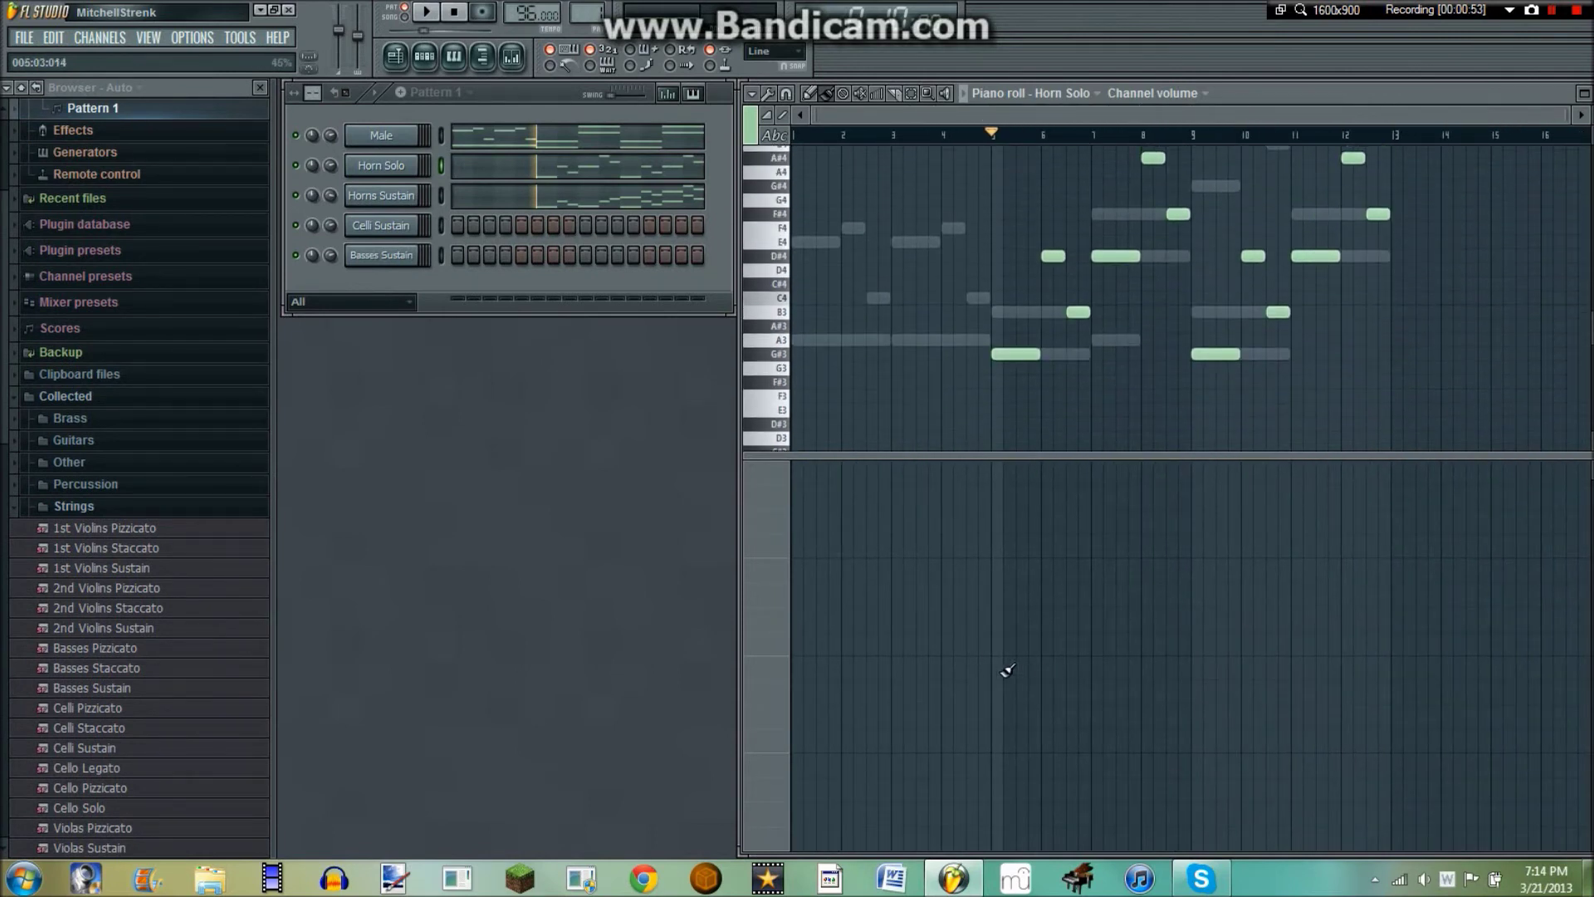
{"action": "mouse_move", "coordinate": [1007, 670]}
{"action": "left_mouse_down"}
{"action": "mouse_move", "coordinate": [1094, 634]}
{"action": "mouse_move", "coordinate": [1301, 651]}
{"action": "mouse_move", "coordinate": [1370, 613]}
{"action": "mouse_move", "coordinate": [1416, 569]}
{"action": "left_mouse_up"}
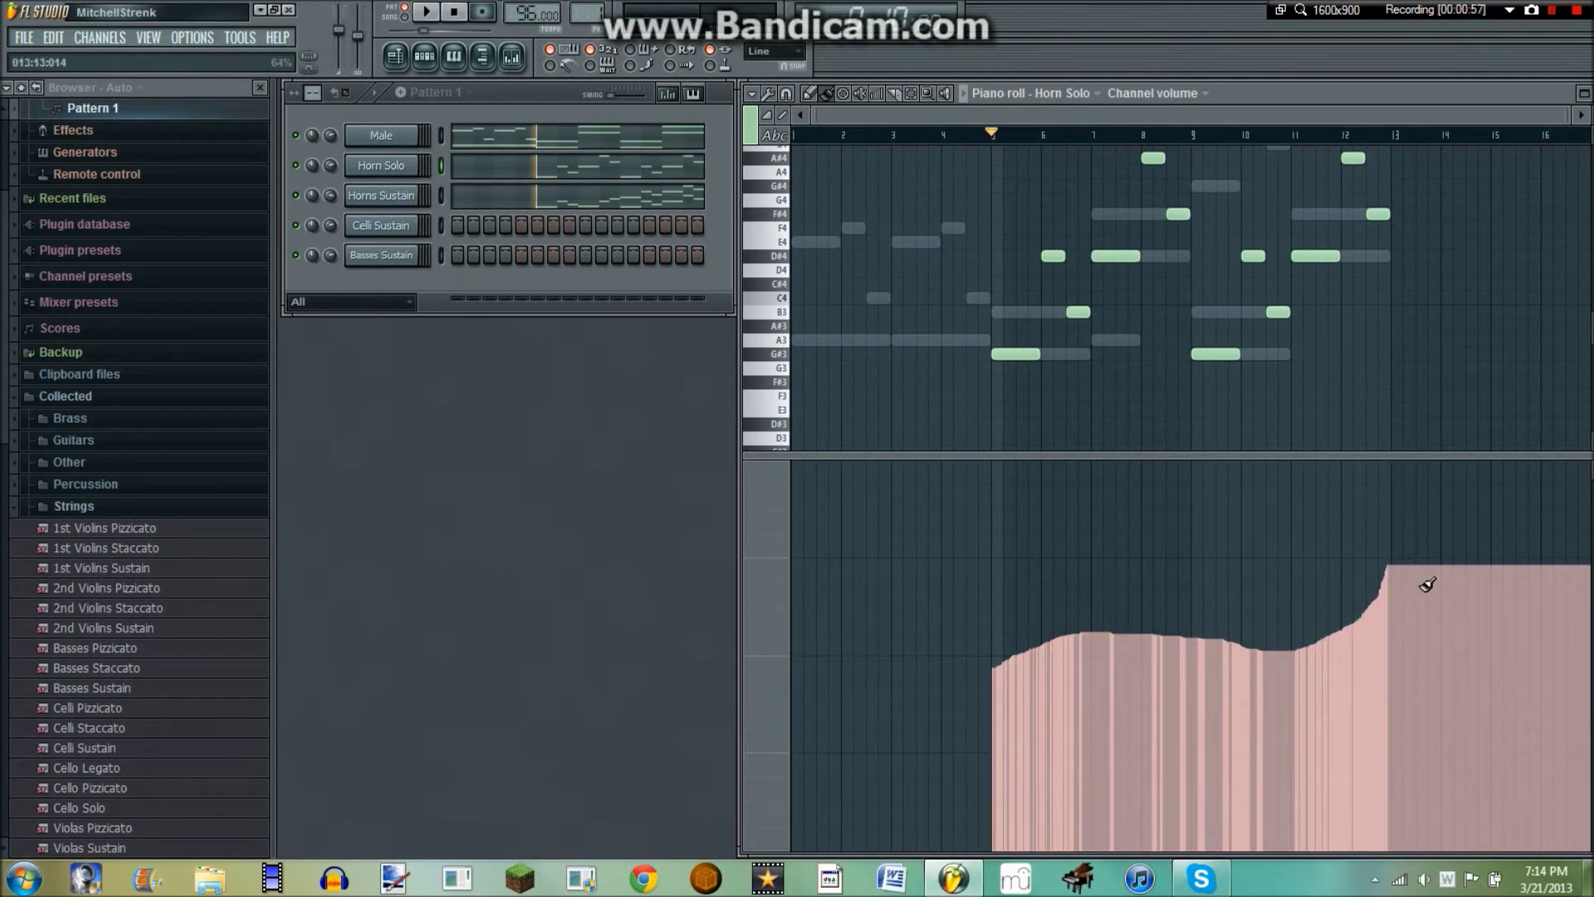
- Open the Celli Sustain piano roll, enlarge its note area, and hold one A3 note across bars 1 to 4
{"action": "right_click", "coordinate": [407, 237]}
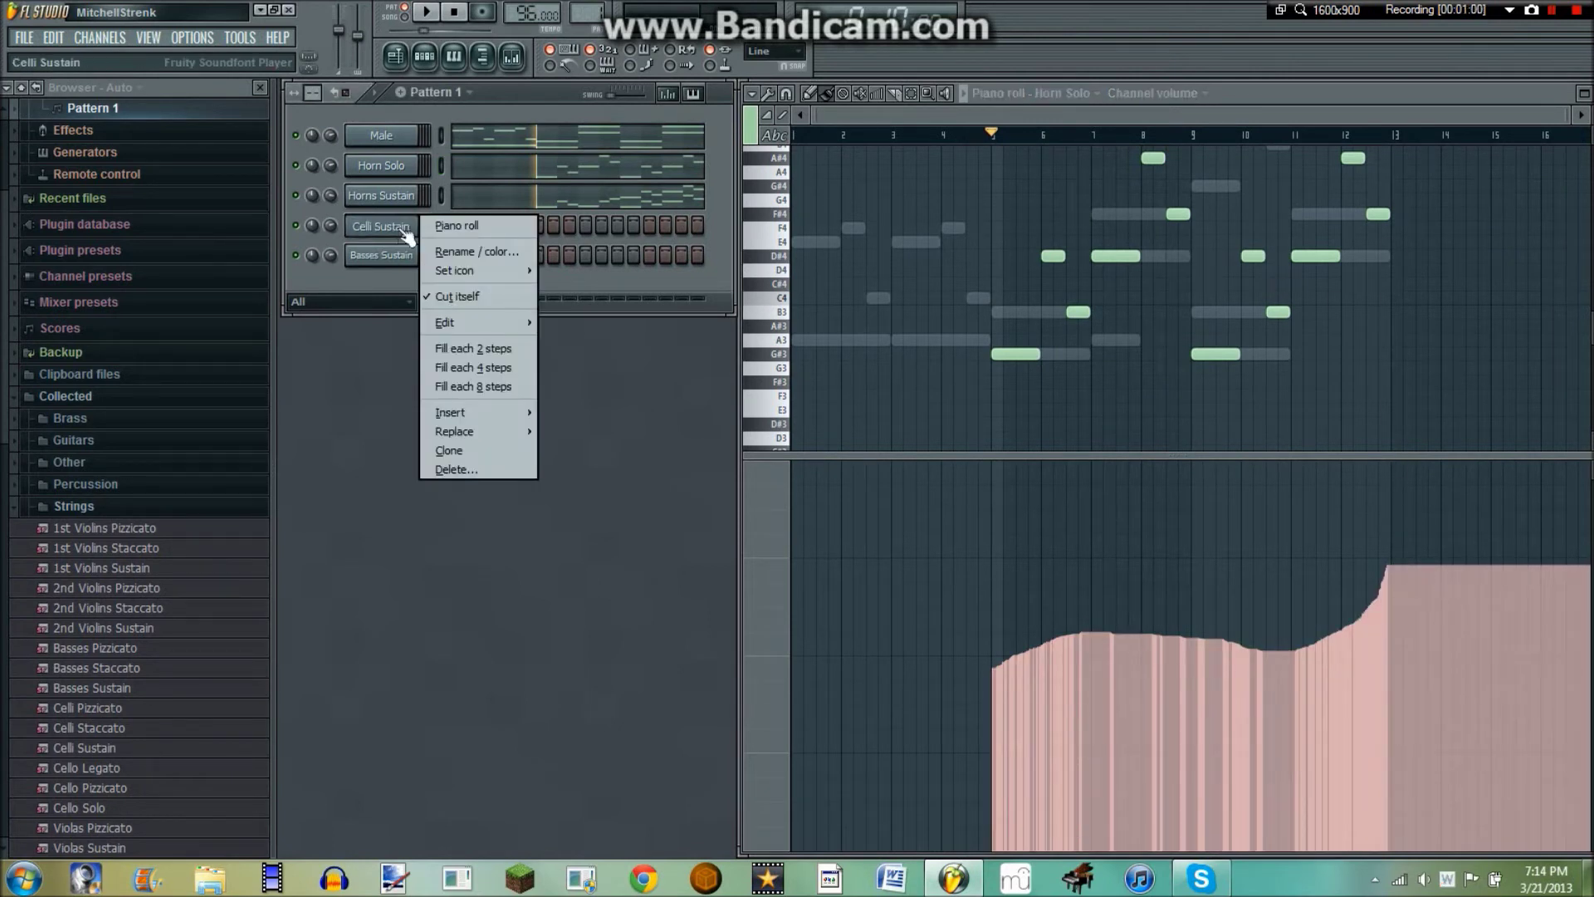
{"action": "left_click", "coordinate": [455, 225]}
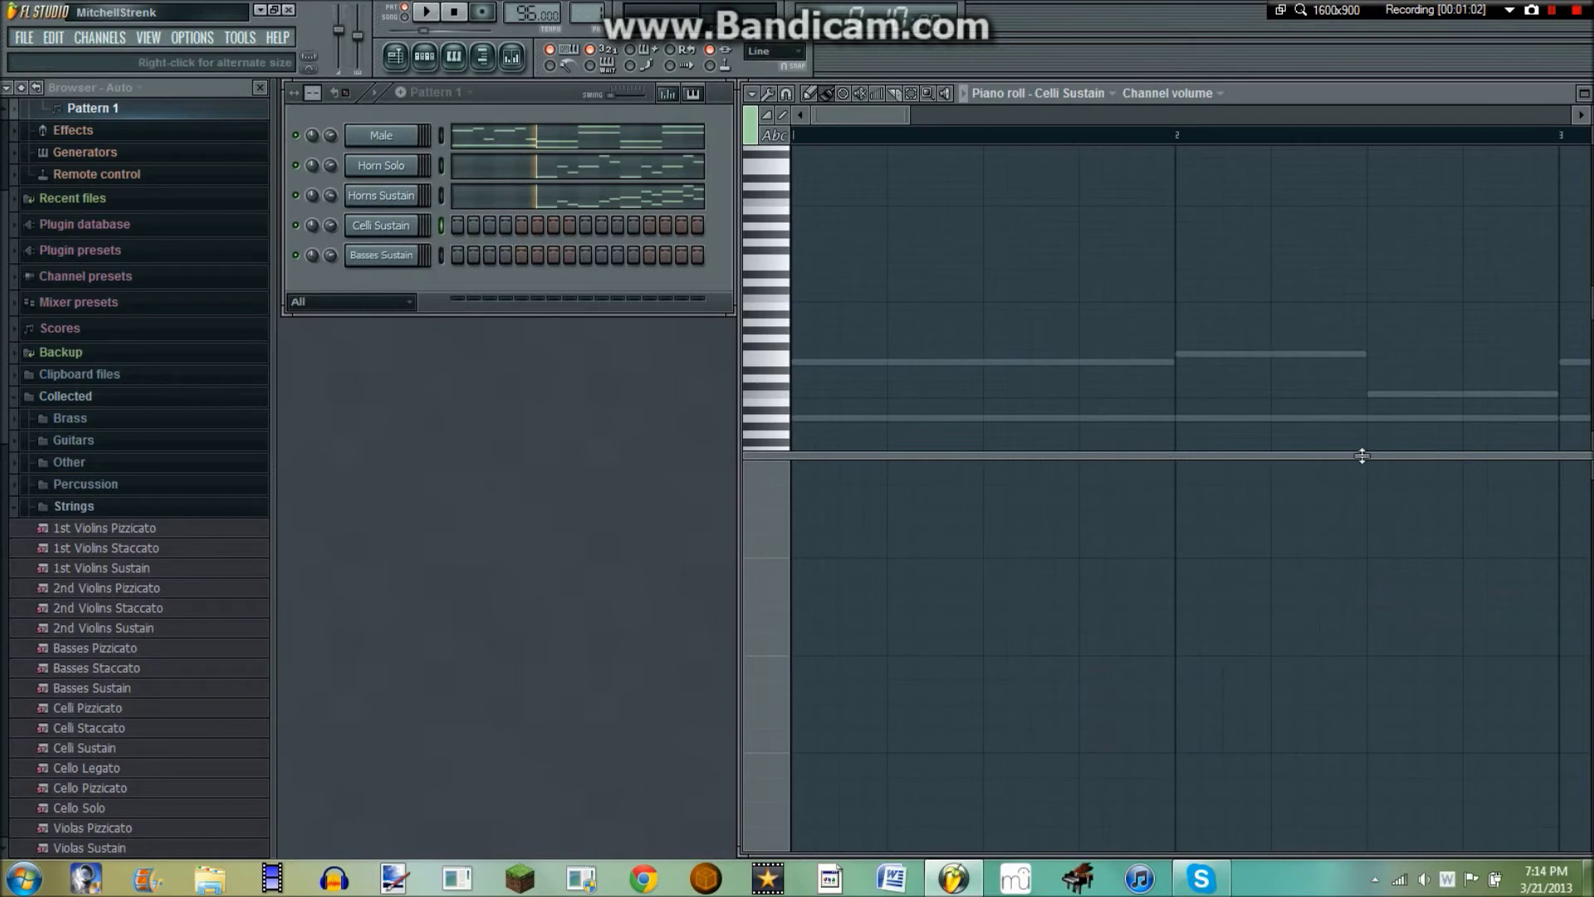
{"action": "left_click_drag", "start_coordinate": [1361, 456], "coordinate": [1355, 845]}
{"action": "scroll", "coordinate": [1312, 151], "scroll_direction": "down", "scroll_amount": 3}
{"action": "scroll", "coordinate": [1095, 412], "scroll_direction": "down", "scroll_amount": 3}
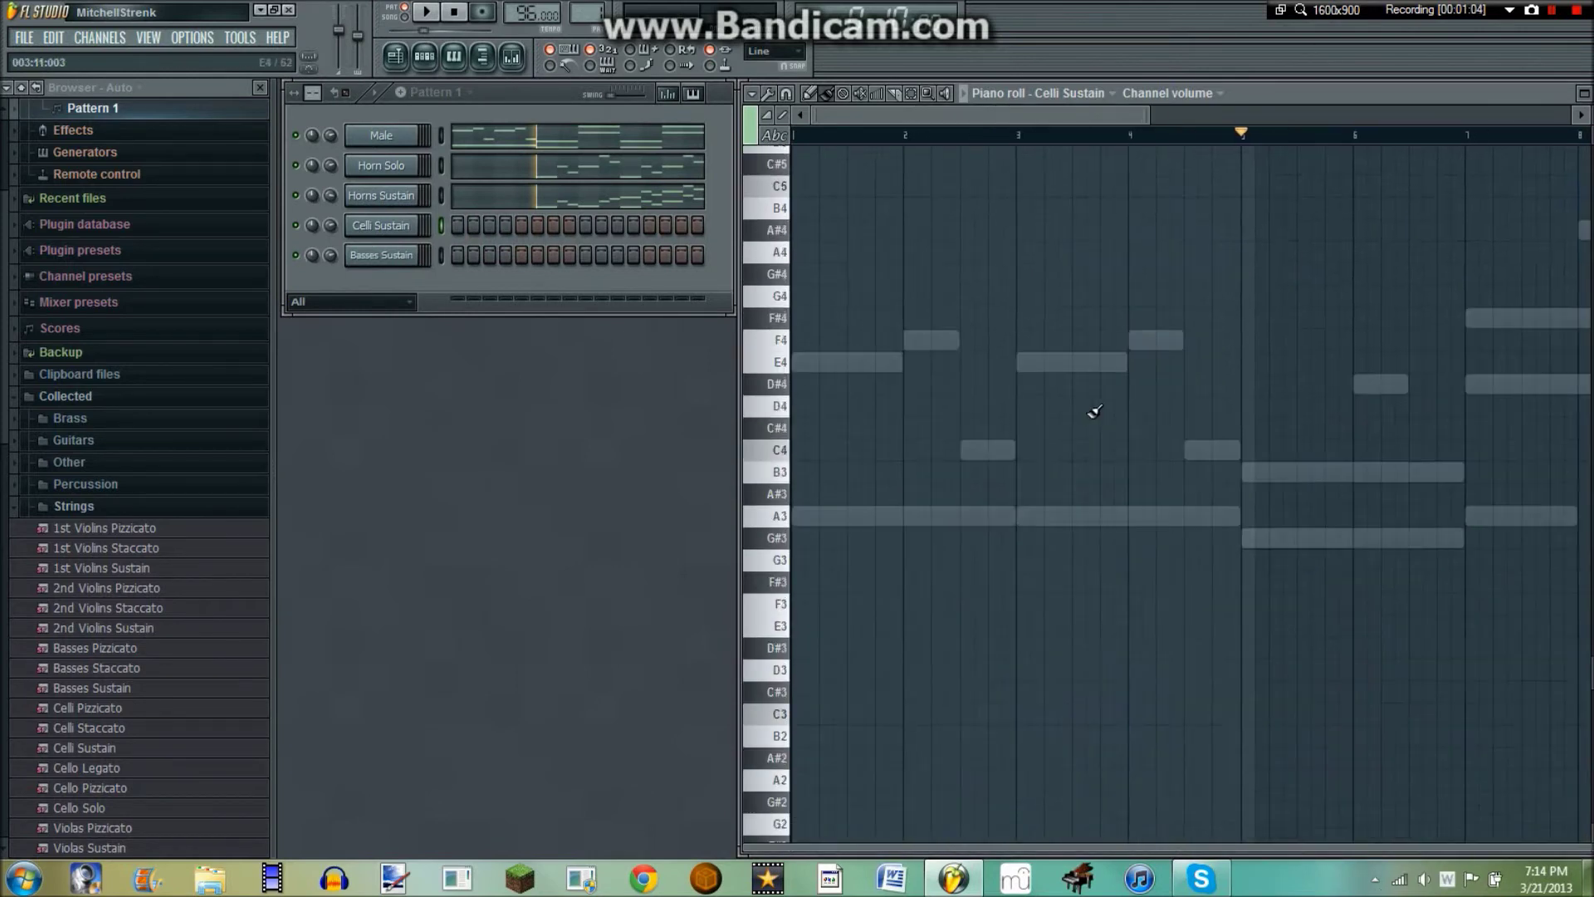
{"action": "scroll", "coordinate": [1094, 411], "scroll_direction": "down", "scroll_amount": 4}
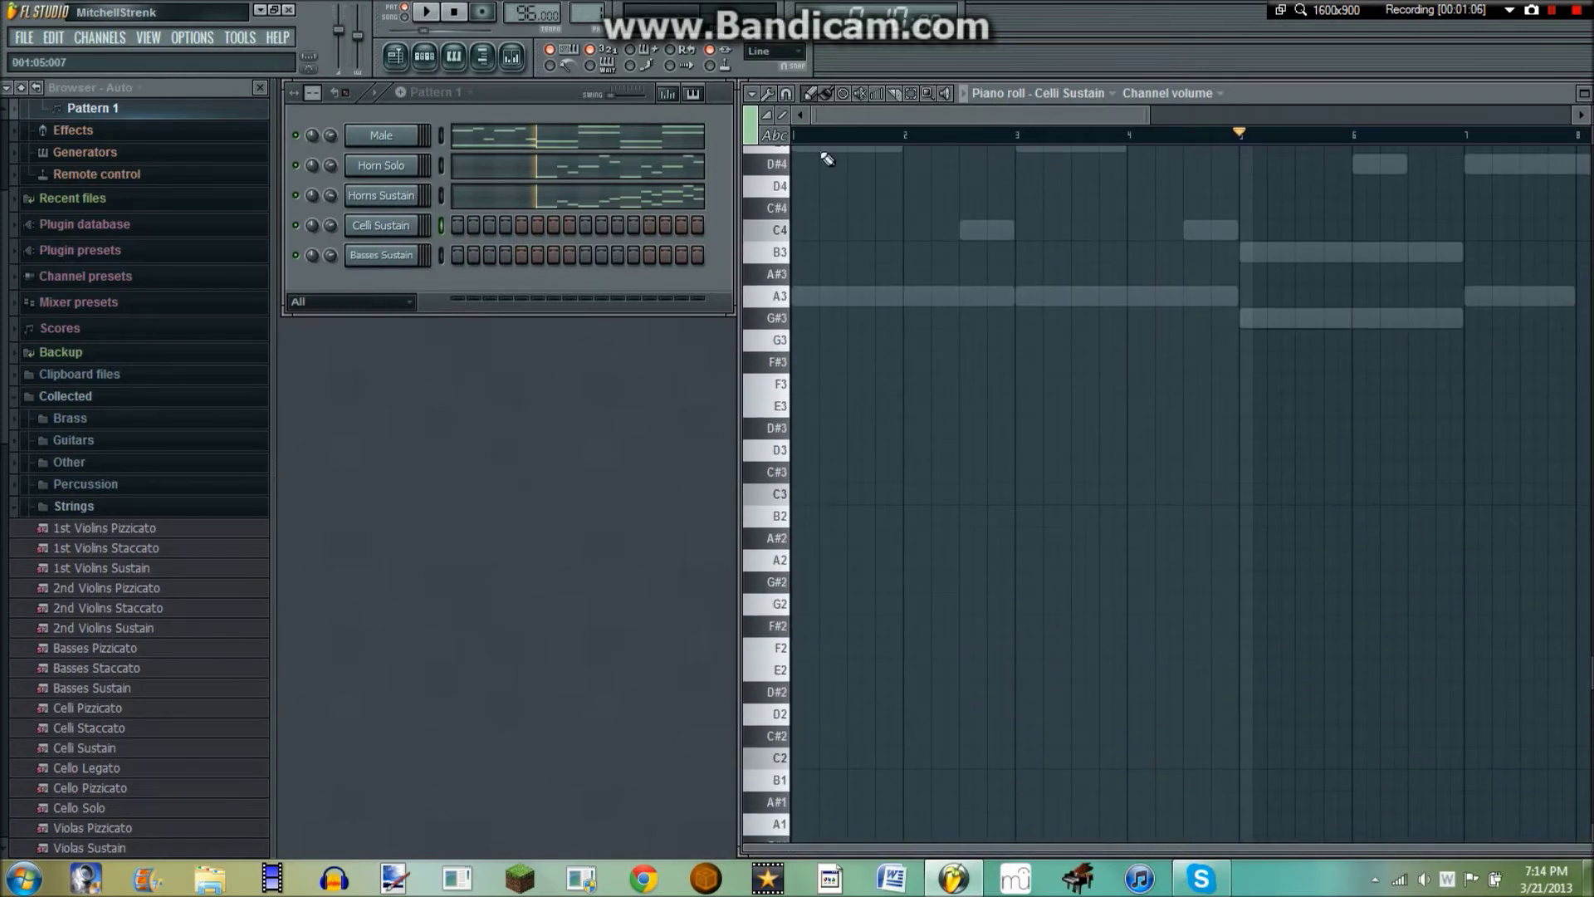
{"action": "left_click", "coordinate": [774, 303]}
{"action": "scroll", "coordinate": [822, 455], "scroll_direction": "up", "scroll_amount": 1}
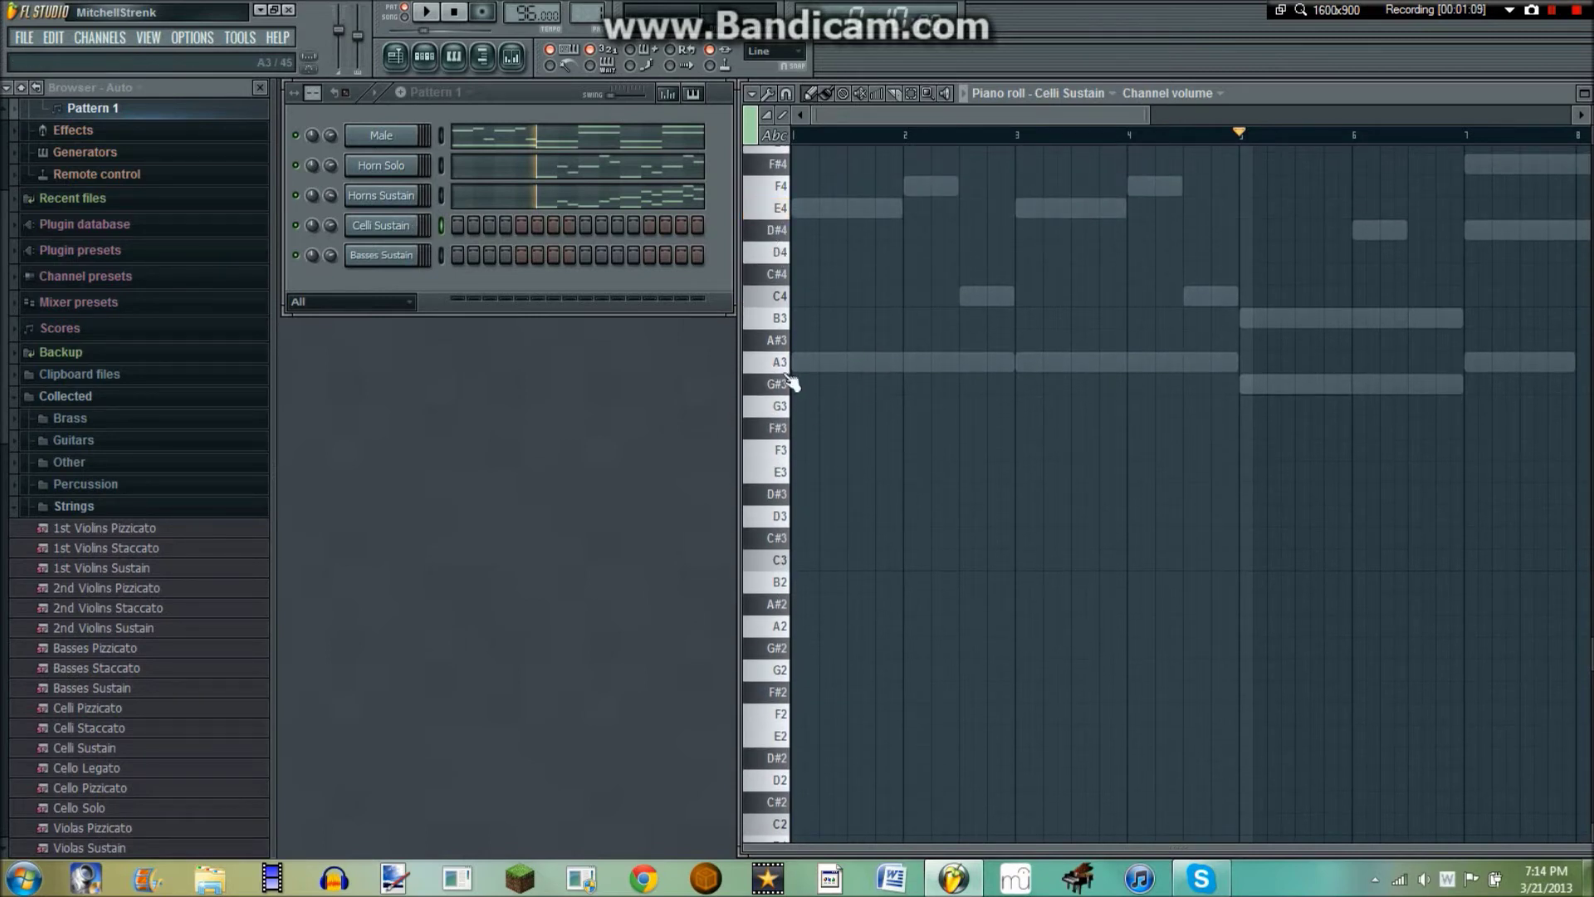
{"action": "left_click", "coordinate": [797, 362]}
{"action": "left_click_drag", "start_coordinate": [851, 362], "coordinate": [1237, 350]}
- Continue Celli Sustain with two-bar notes: G#3 at bar 5, D#4 at bar 7, G#3 at bar 9 and D#4 at bar 11
{"action": "scroll", "coordinate": [1370, 139], "scroll_direction": "down", "scroll_amount": 3}
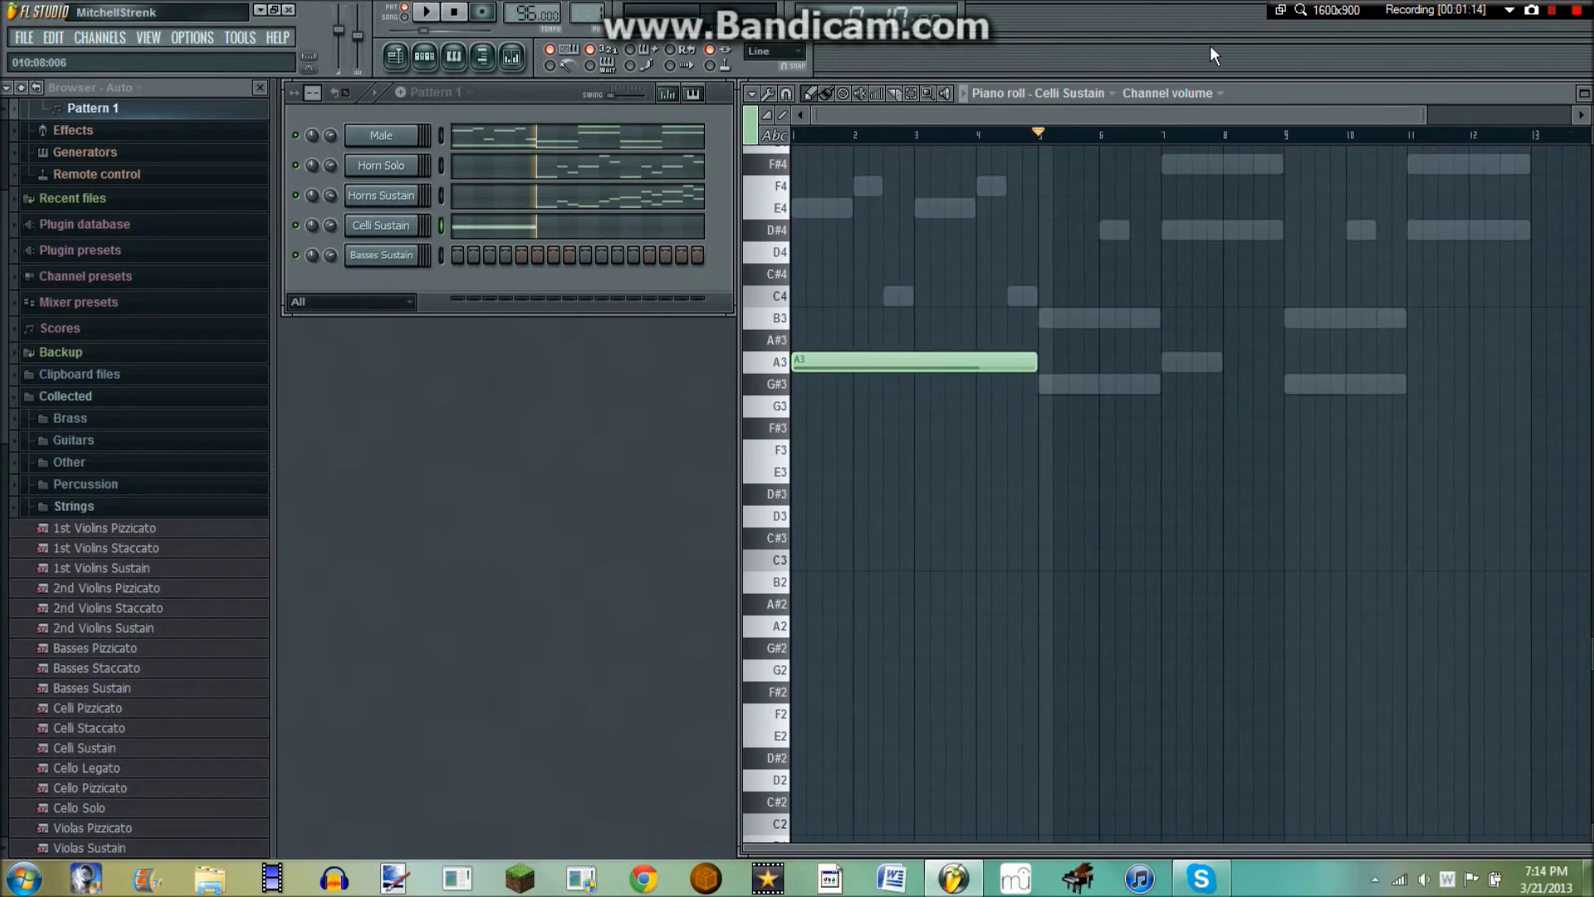
{"action": "left_click", "coordinate": [1059, 392]}
{"action": "left_click_drag", "start_coordinate": [1291, 398], "coordinate": [1161, 414]}
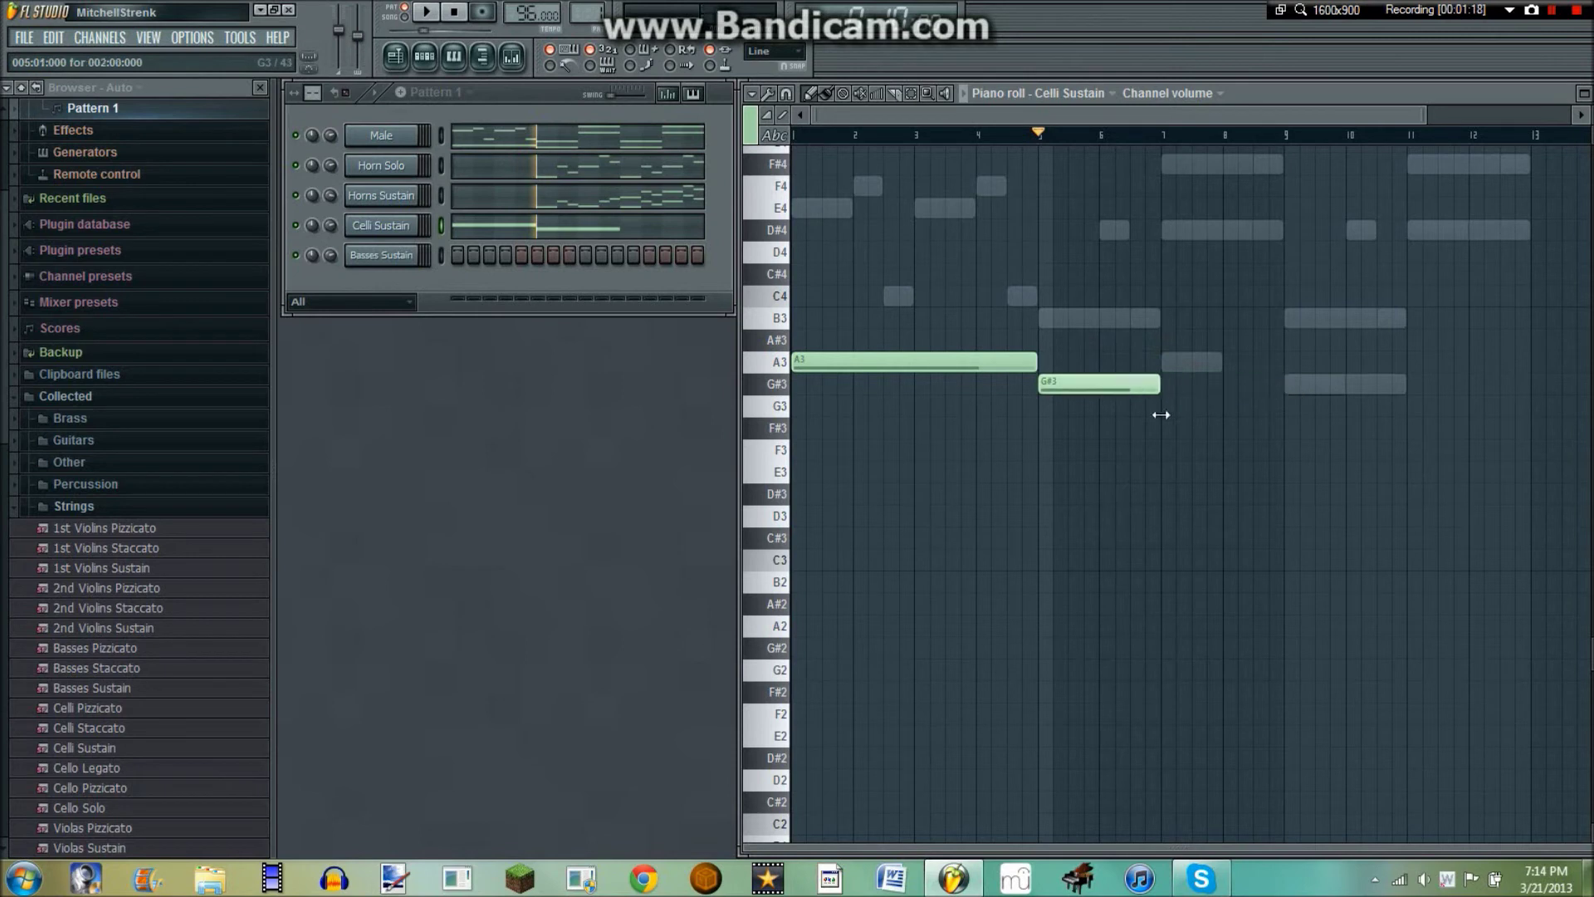
{"action": "left_click", "coordinate": [1166, 230]}
{"action": "left_click", "coordinate": [1328, 384]}
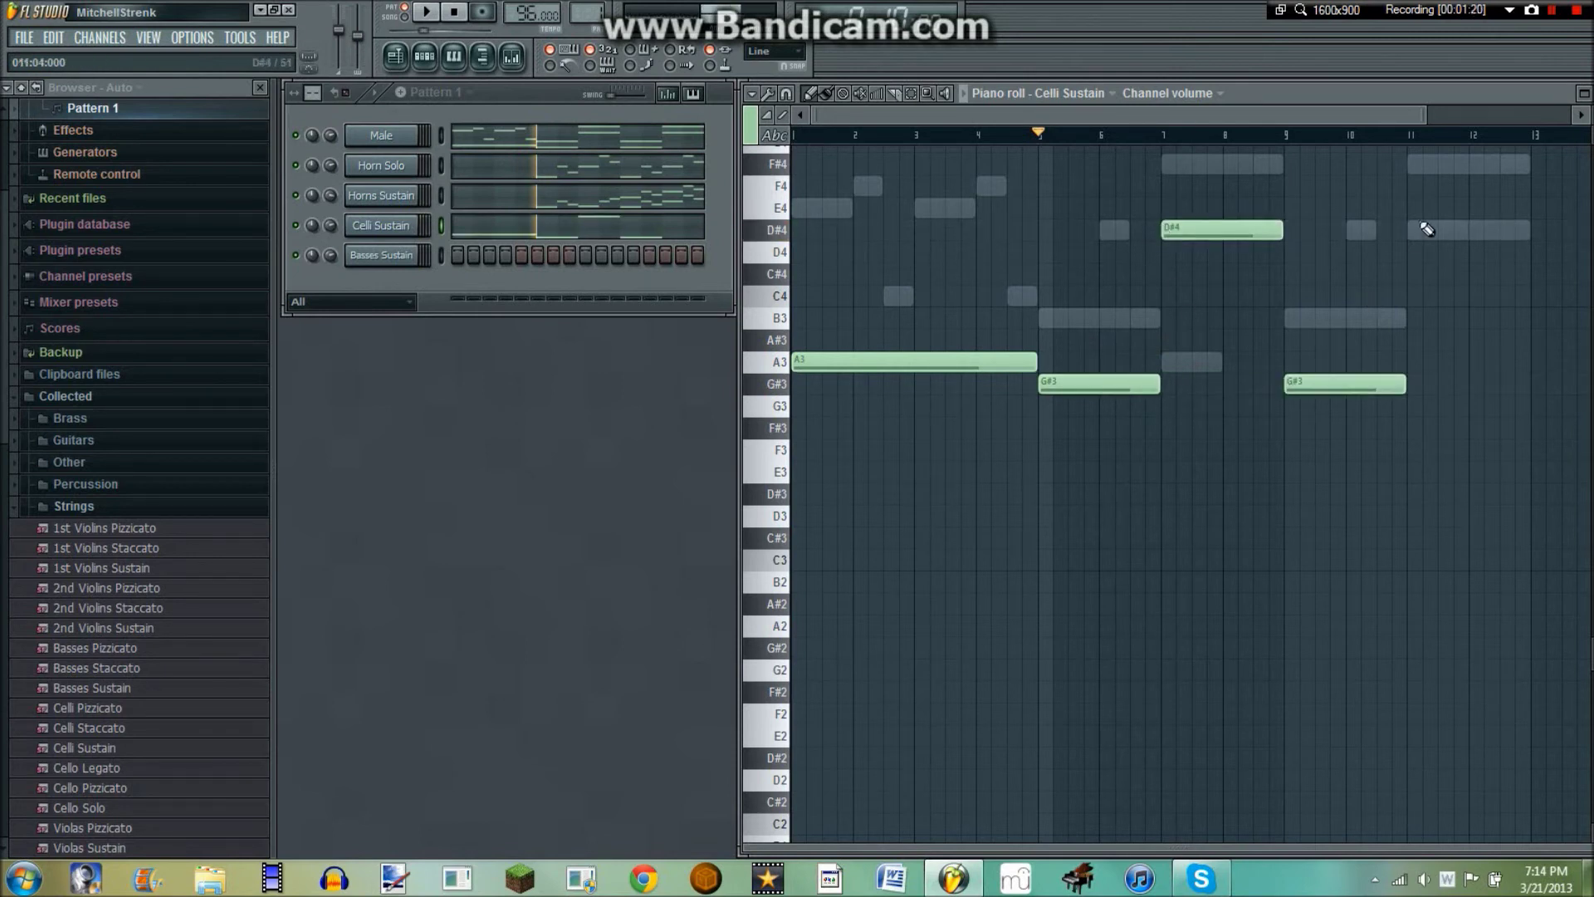
{"action": "left_click", "coordinate": [1426, 230]}
{"action": "scroll", "coordinate": [1316, 285], "scroll_direction": "up", "scroll_amount": 4}
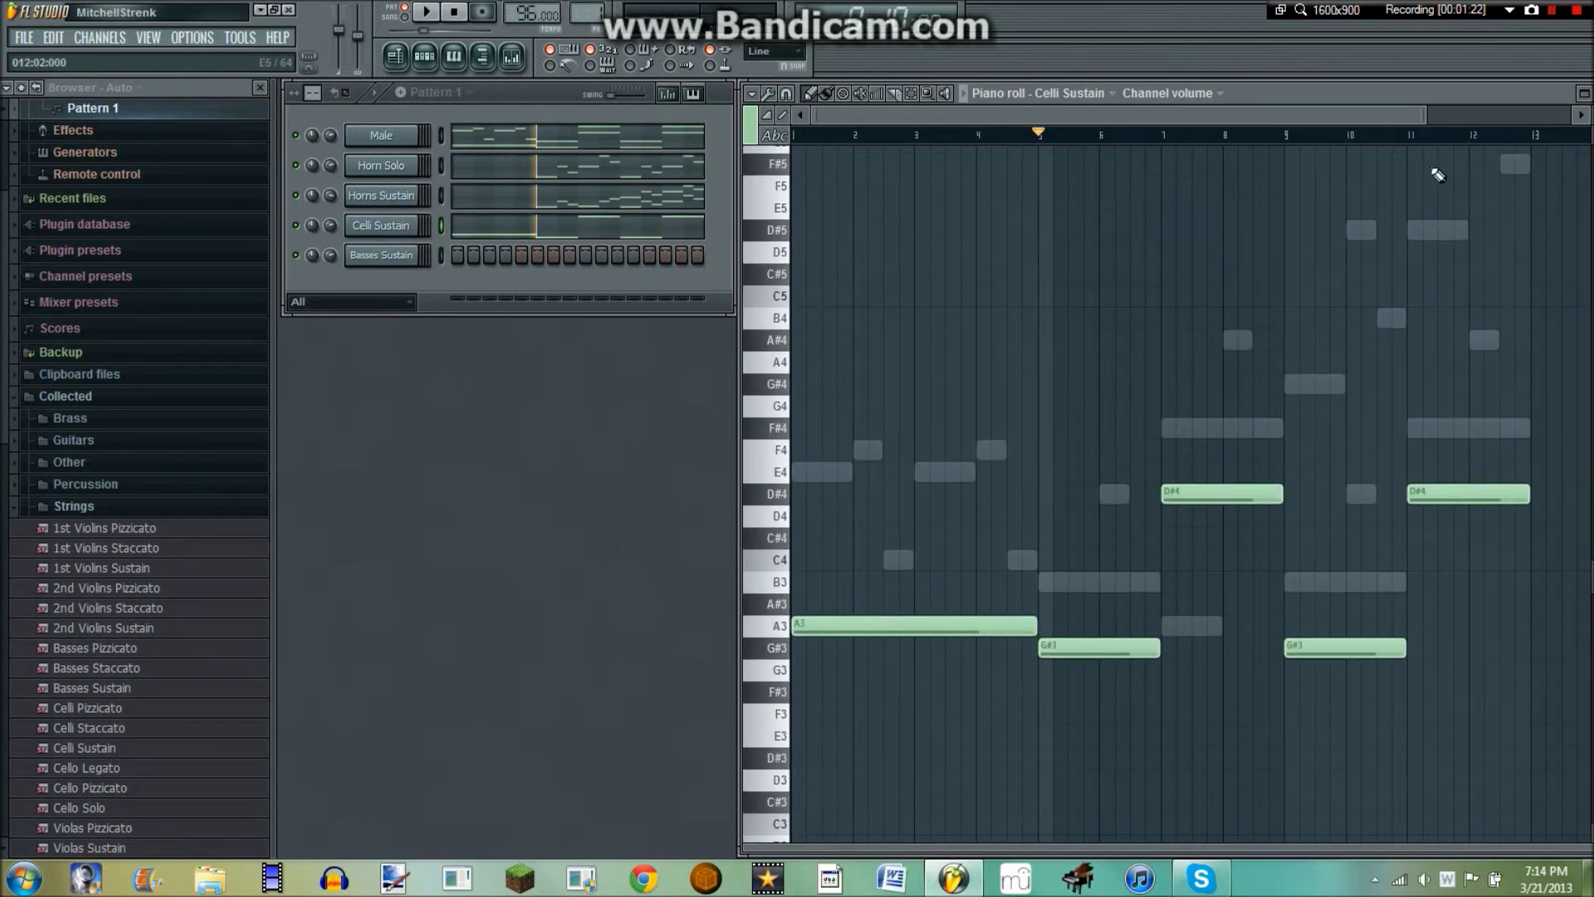
{"action": "scroll", "coordinate": [1479, 148], "scroll_direction": "down", "scroll_amount": 2}
{"action": "scroll", "coordinate": [975, 338], "scroll_direction": "down", "scroll_amount": 5}
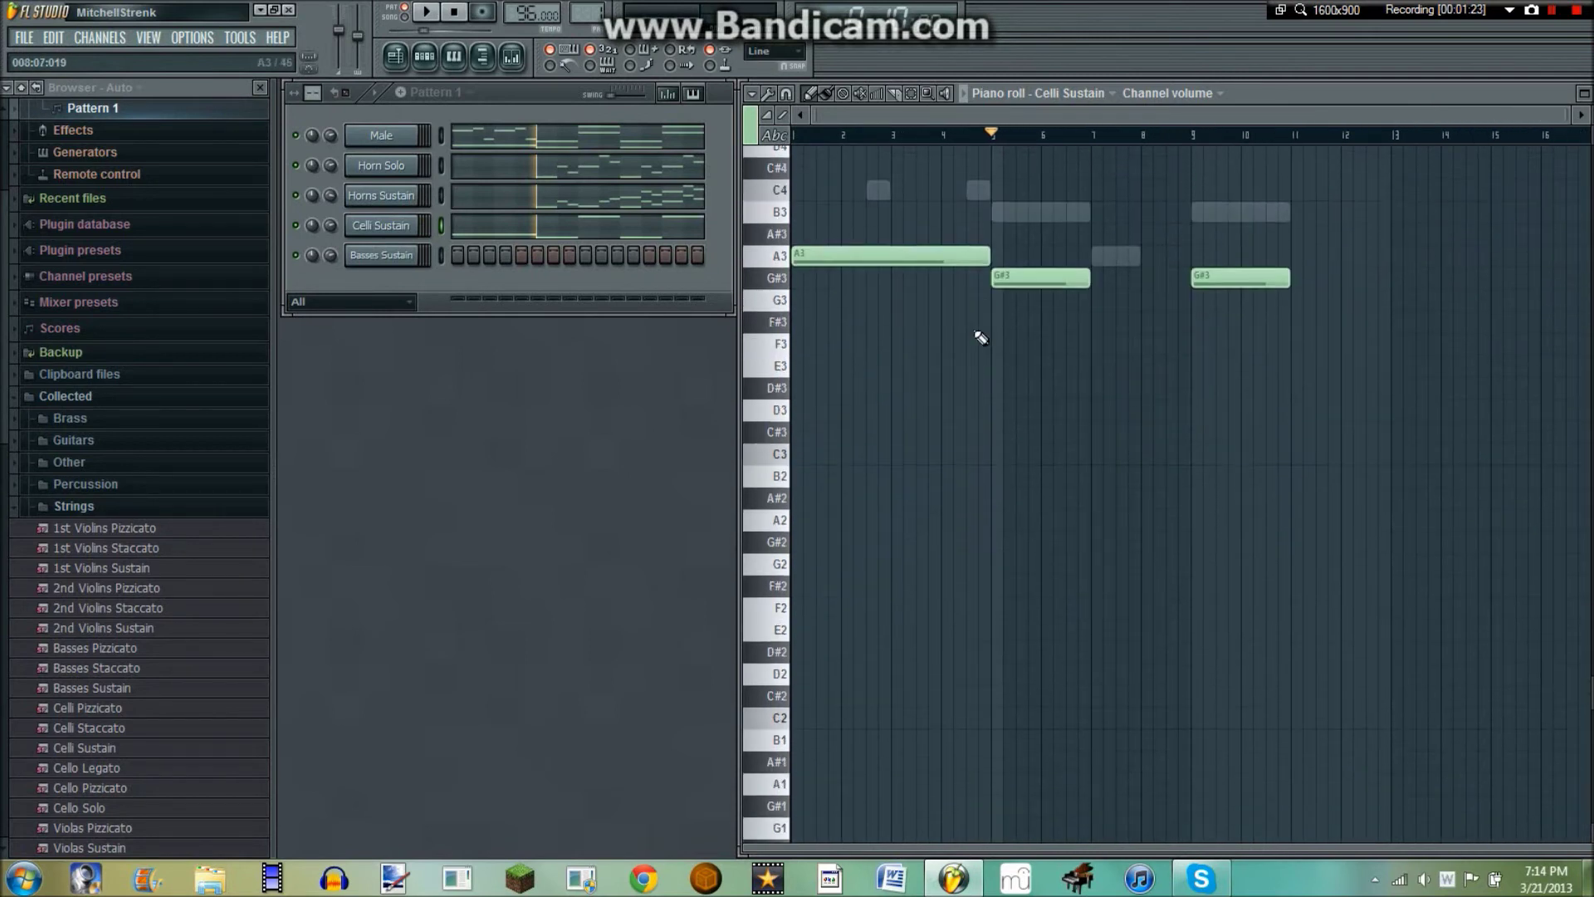
{"action": "scroll", "coordinate": [1119, 365], "scroll_direction": "up", "scroll_amount": 3}
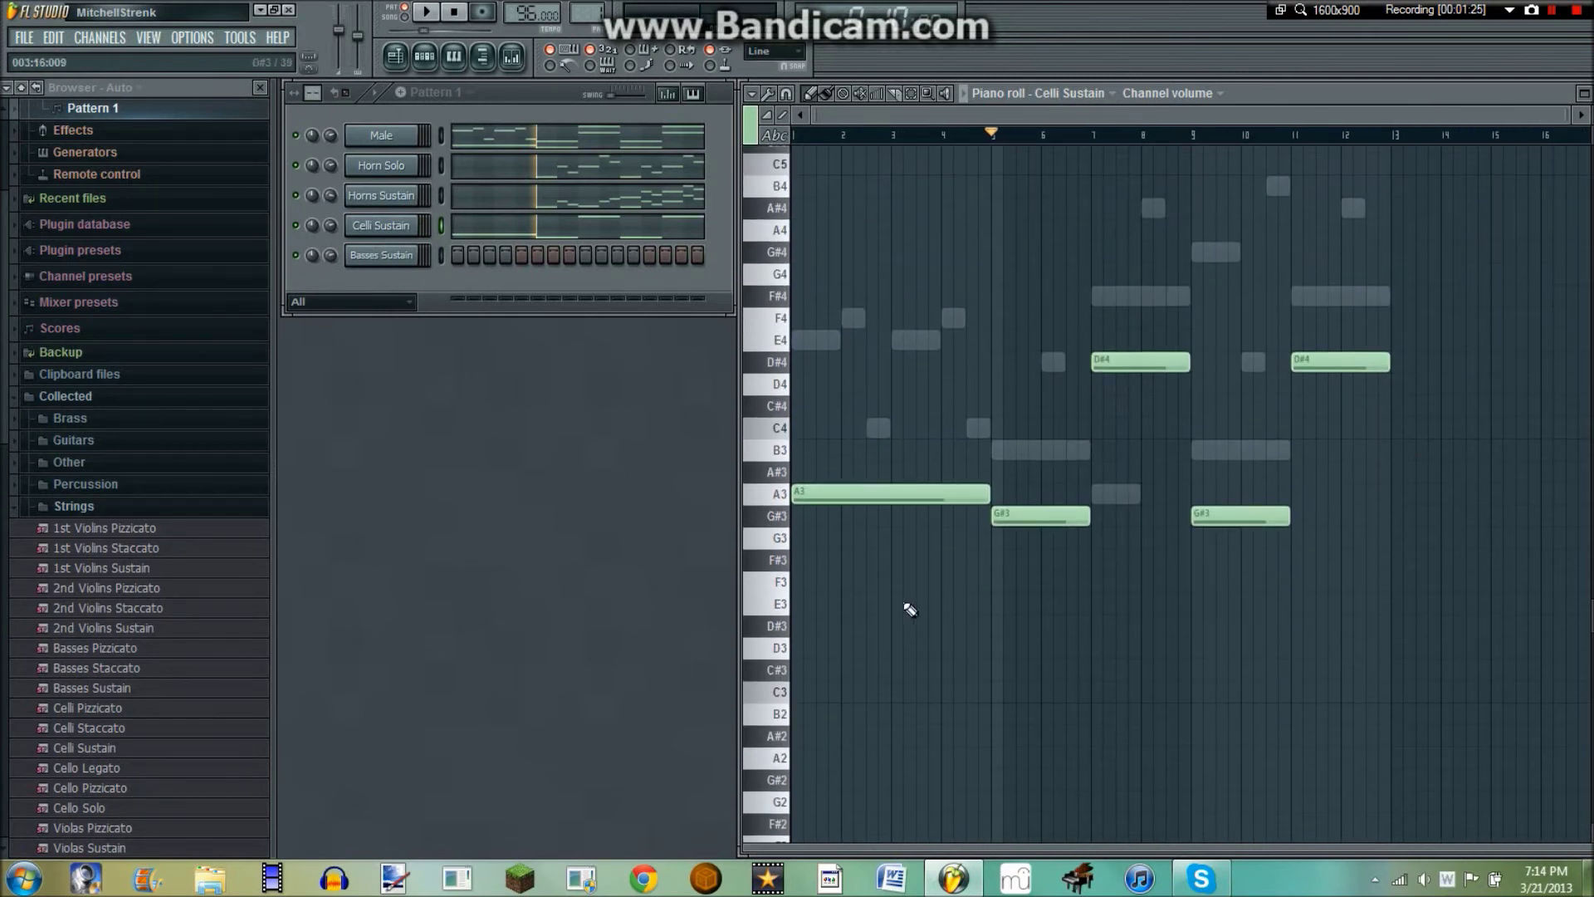
- Open the Basses Sustain piano roll and hold one A2 note across bars 1 to 4
{"action": "right_click", "coordinate": [416, 245]}
{"action": "left_click", "coordinate": [445, 254]}
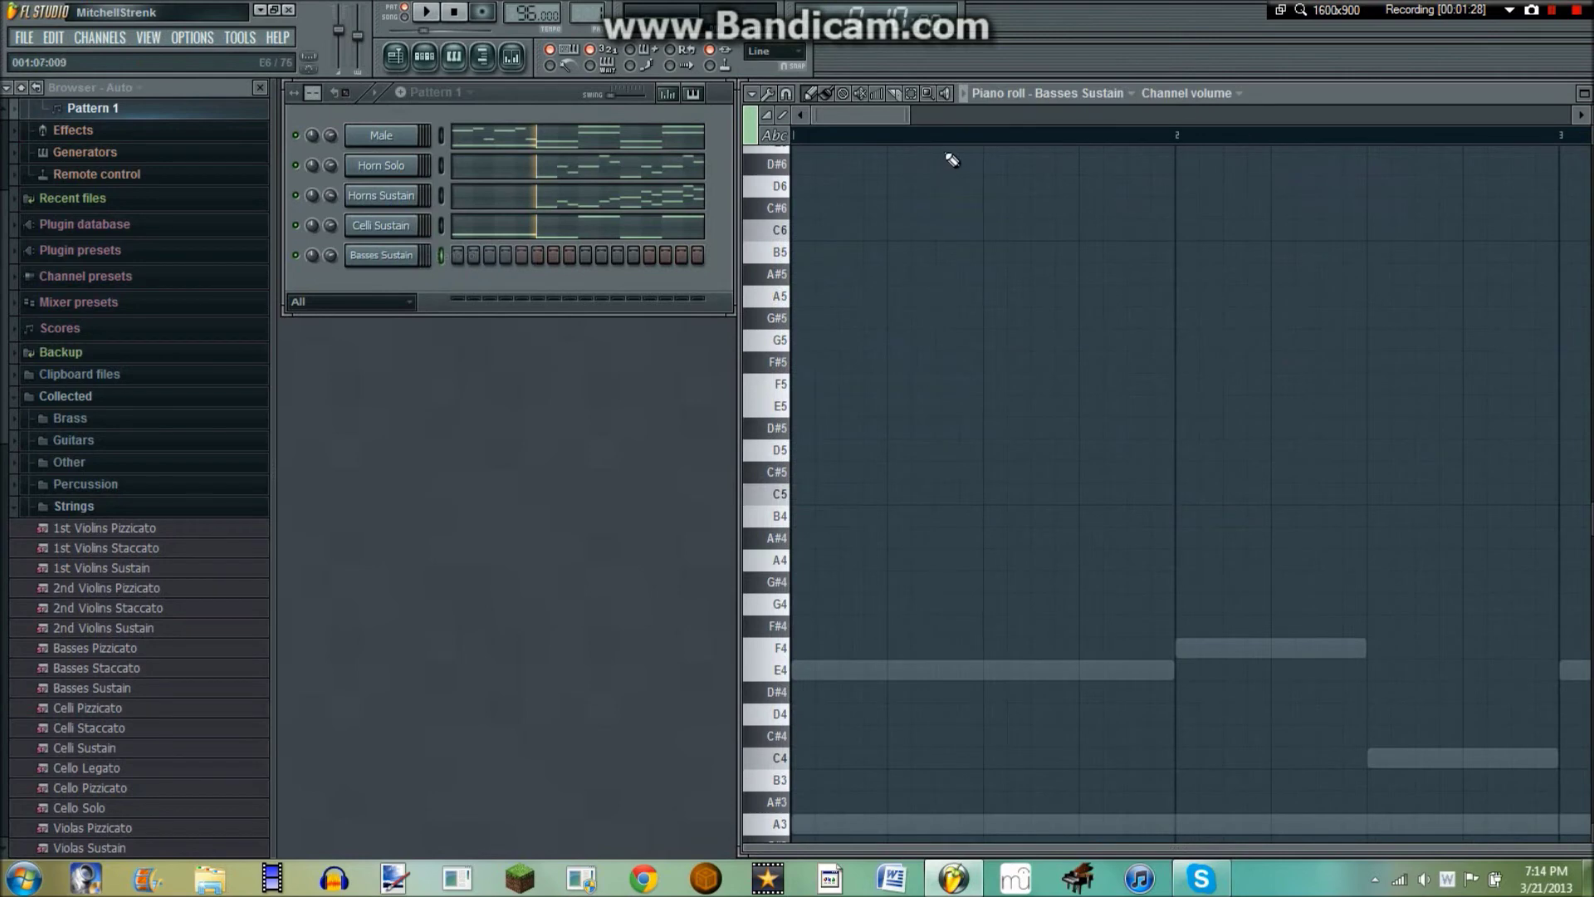
{"action": "scroll", "coordinate": [966, 147], "scroll_direction": "down", "scroll_amount": 4}
{"action": "scroll", "coordinate": [951, 402], "scroll_direction": "down", "scroll_amount": 6}
{"action": "scroll", "coordinate": [956, 408], "scroll_direction": "down", "scroll_amount": 1}
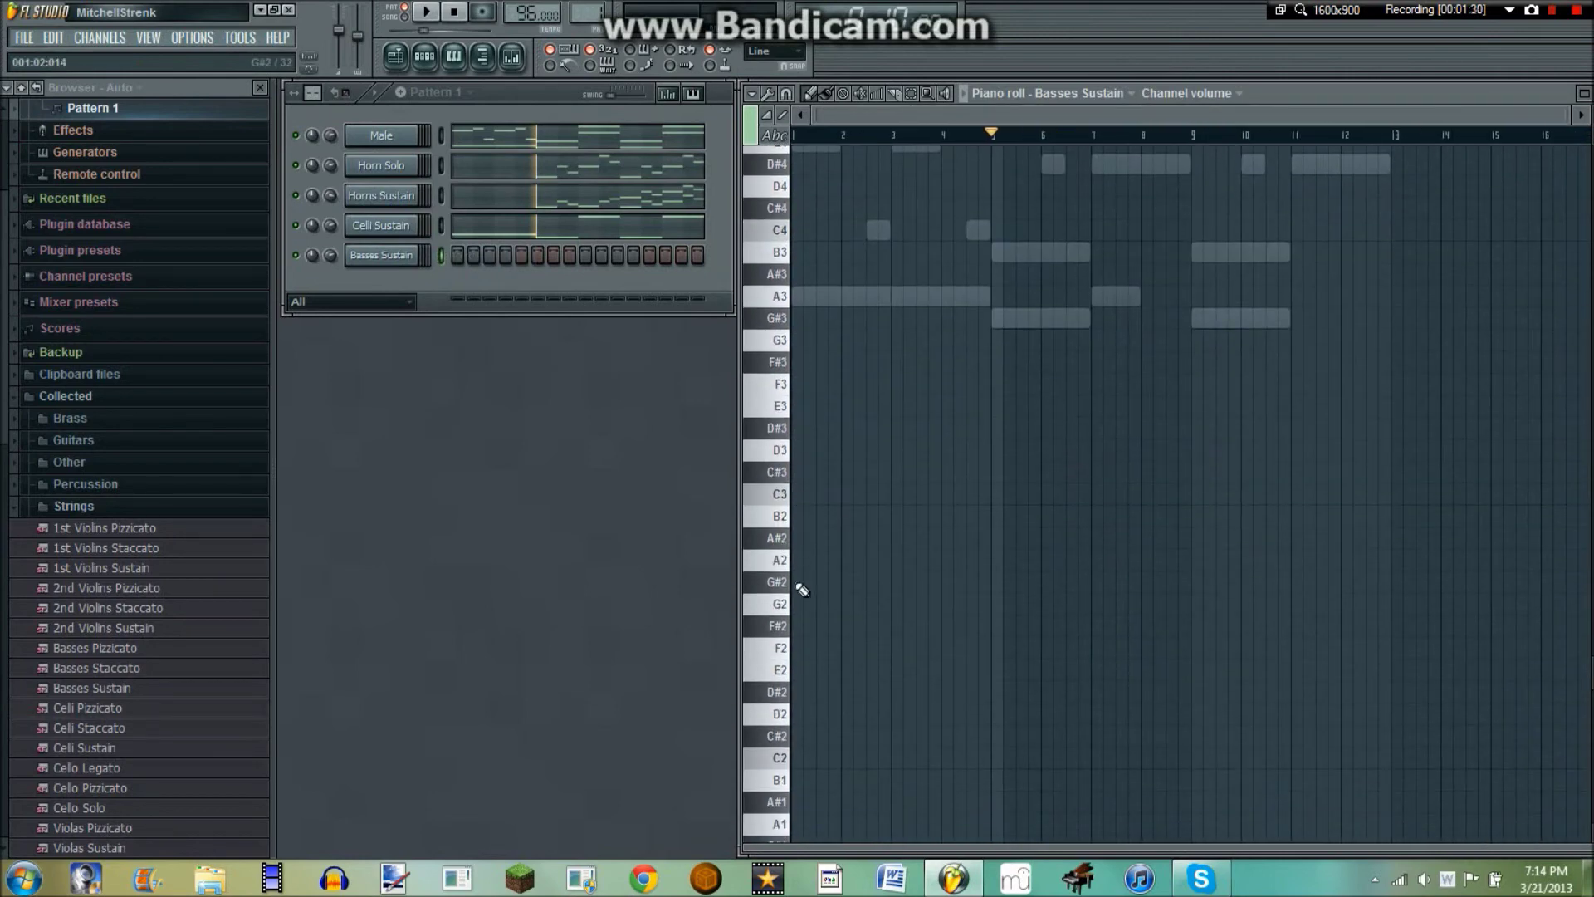
{"action": "left_click", "coordinate": [805, 561]}
{"action": "left_click_drag", "start_coordinate": [889, 559], "coordinate": [984, 555]}
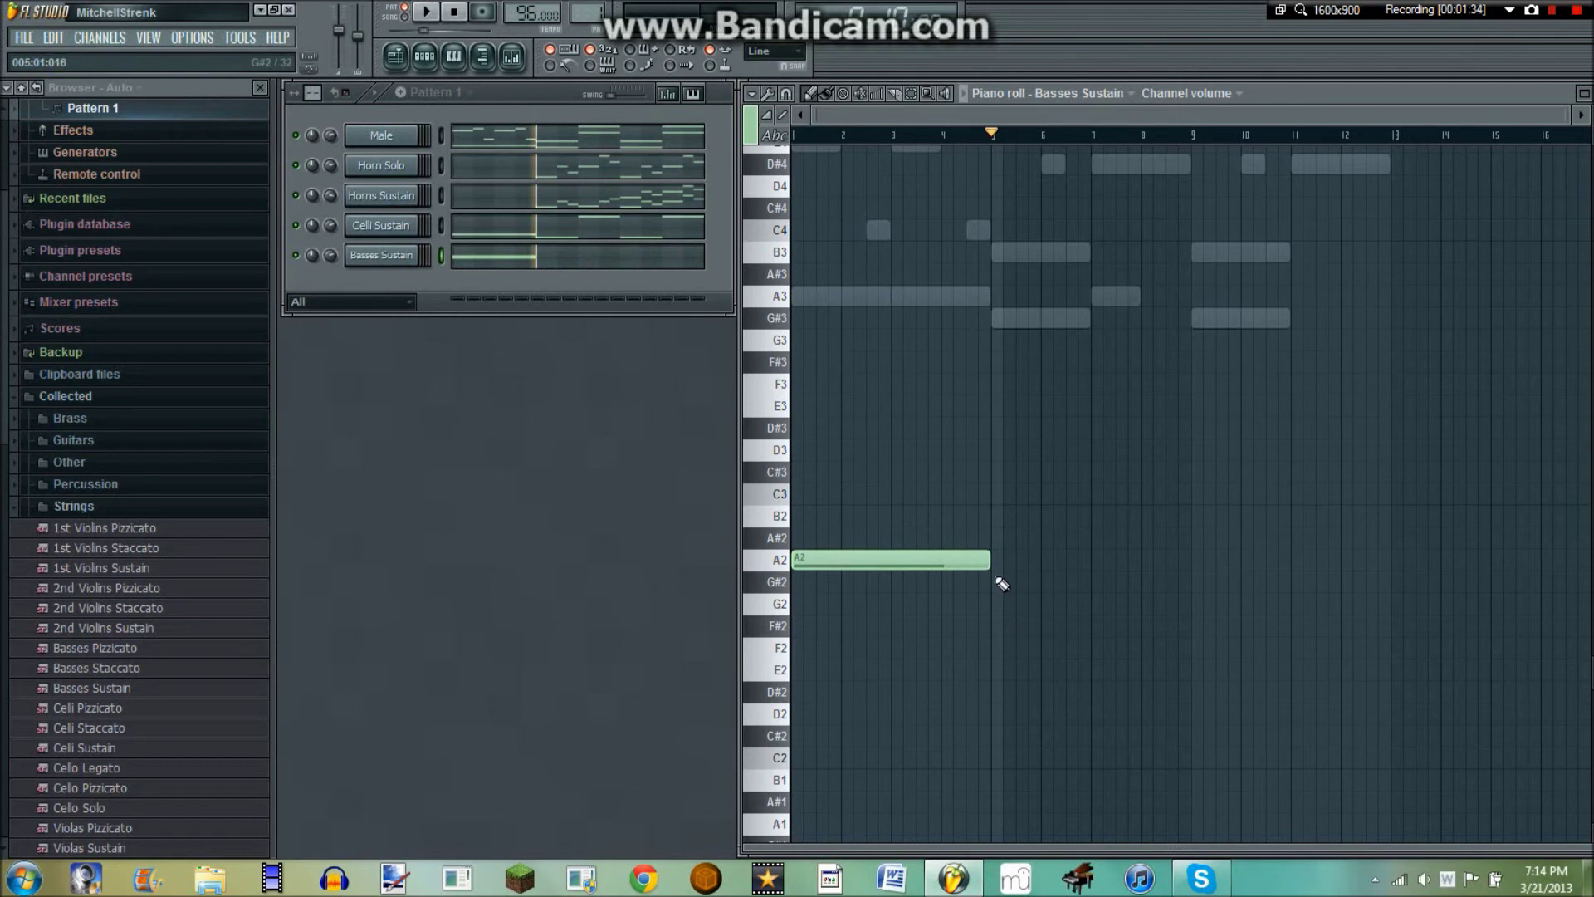
- Continue Basses Sustain with two-bar notes: G#2 at bar 5, D#3 at bar 7, G#2 at bar 9 and D#3 at bar 11
{"action": "left_click", "coordinate": [1002, 584]}
{"action": "left_click_drag", "start_coordinate": [1200, 584], "coordinate": [1089, 581]}
{"action": "left_click", "coordinate": [1093, 471]}
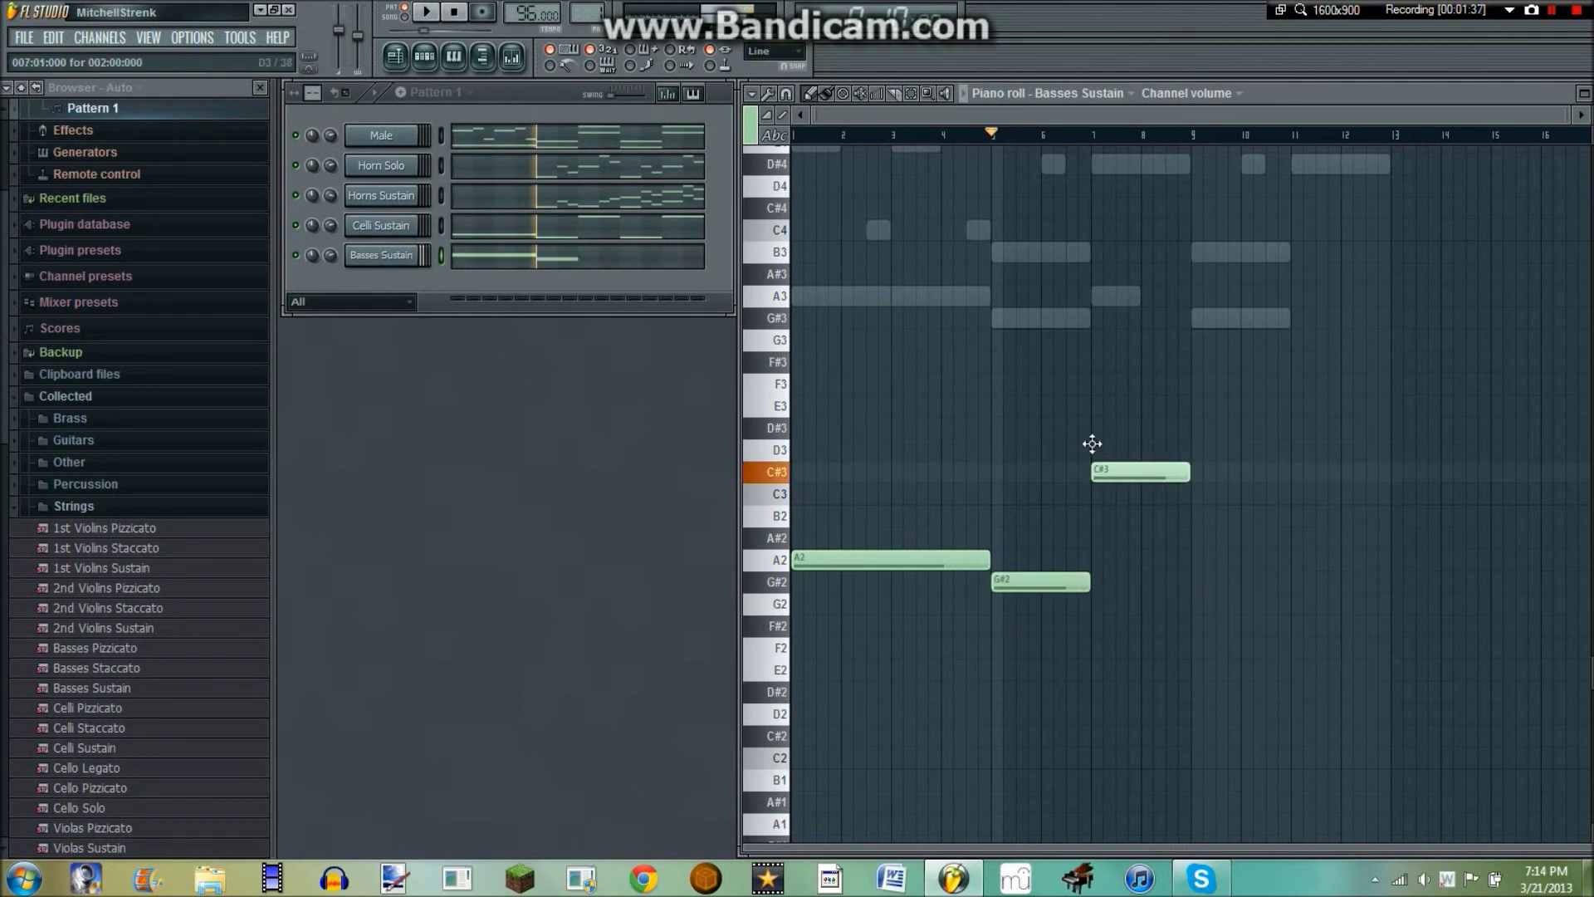
{"action": "mouse_move", "coordinate": [1092, 443]}
{"action": "left_mouse_down"}
{"action": "mouse_move", "coordinate": [1075, 412]}
{"action": "mouse_move", "coordinate": [1104, 425]}
{"action": "left_mouse_up"}
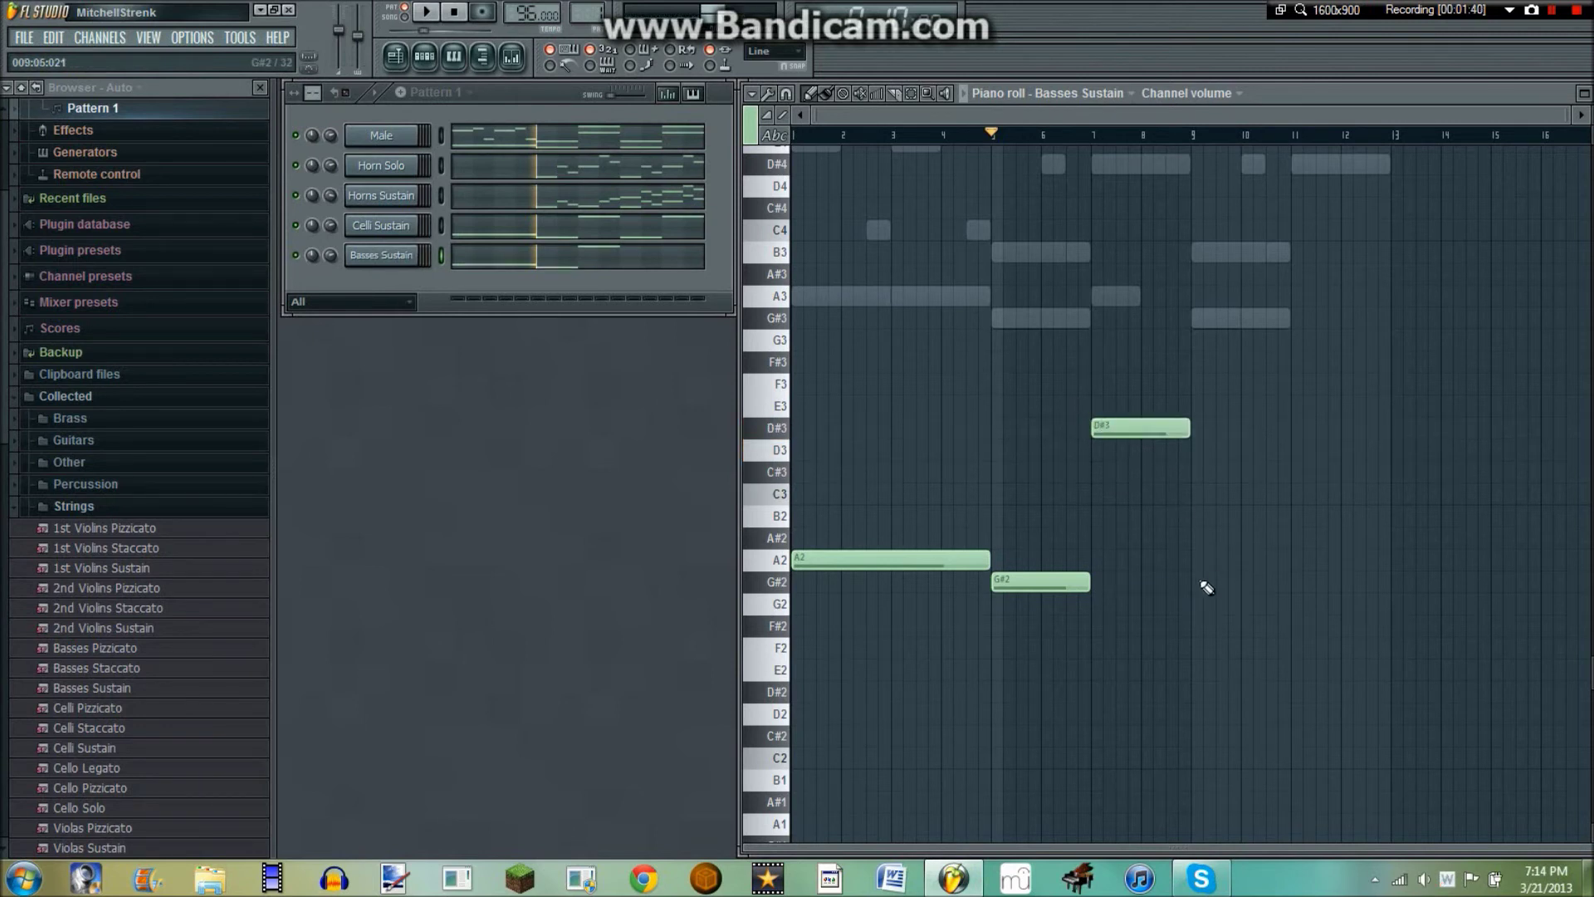
{"action": "left_click", "coordinate": [1207, 587]}
{"action": "left_click", "coordinate": [1293, 426]}
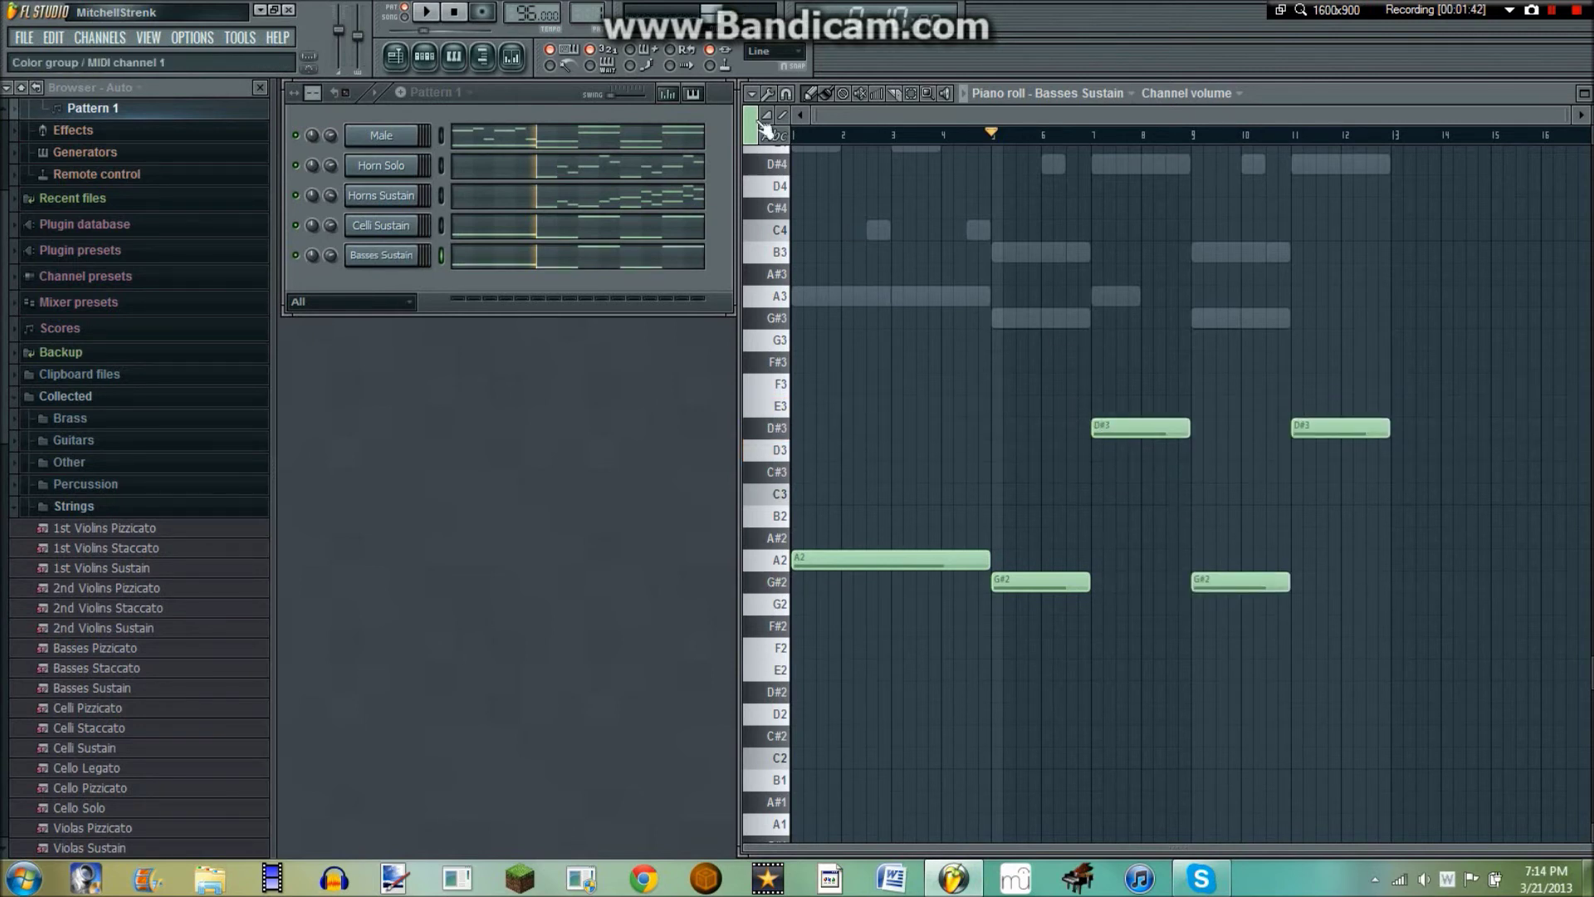
- Open the Celli Sustain piano roll and take the bar 5 G#3 note's two-bar length for new notes
{"action": "left_click", "coordinate": [550, 242]}
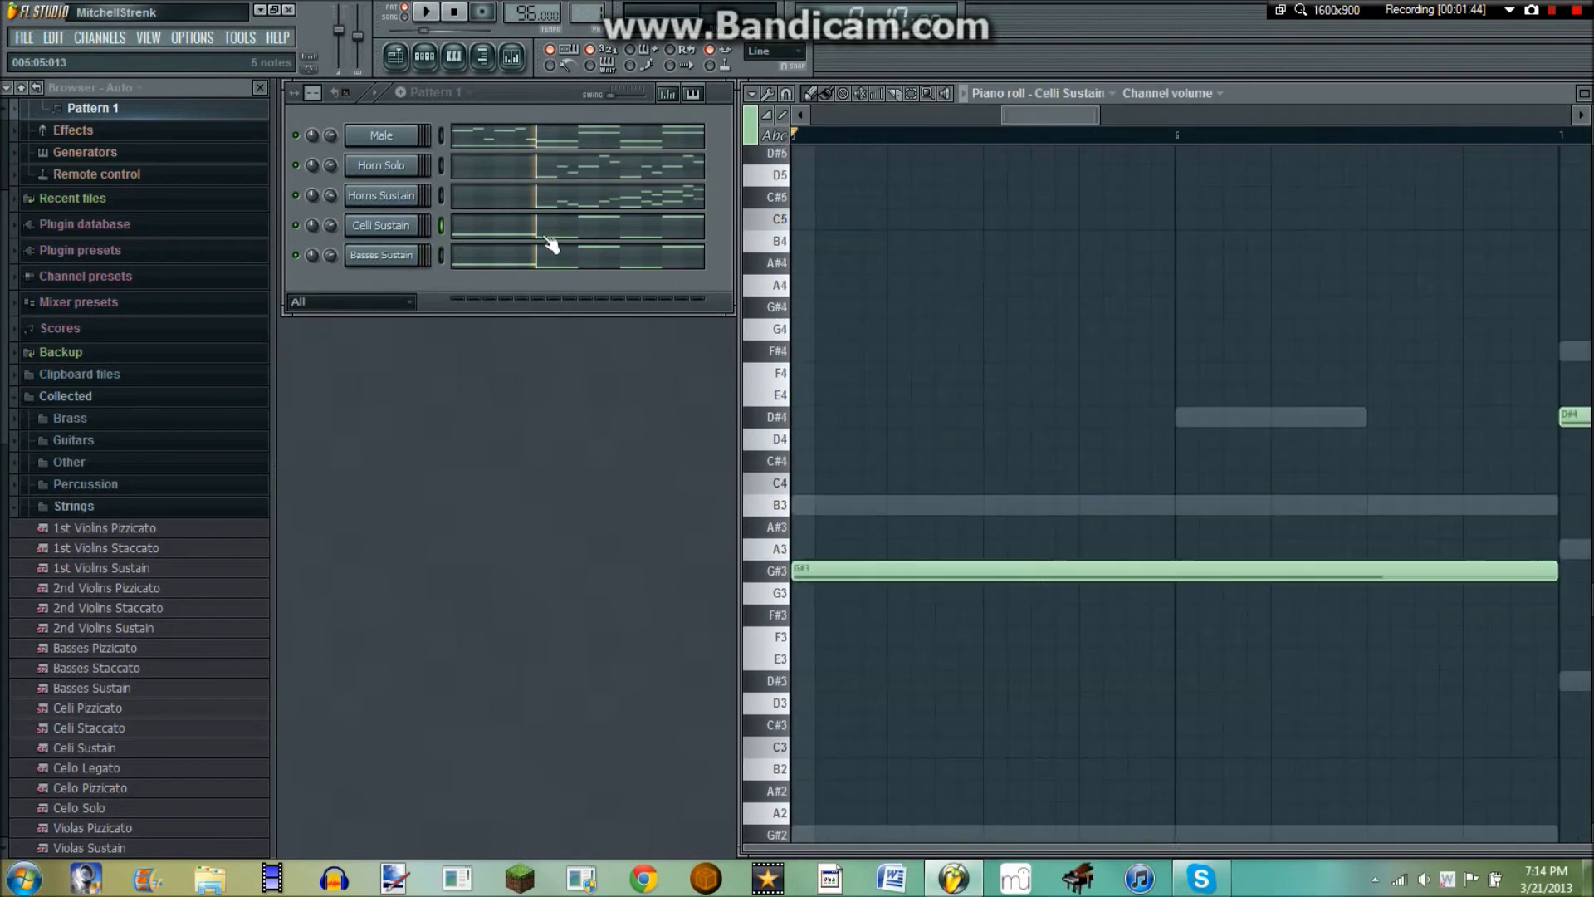
{"action": "scroll", "coordinate": [1067, 139], "scroll_direction": "down", "scroll_amount": 5}
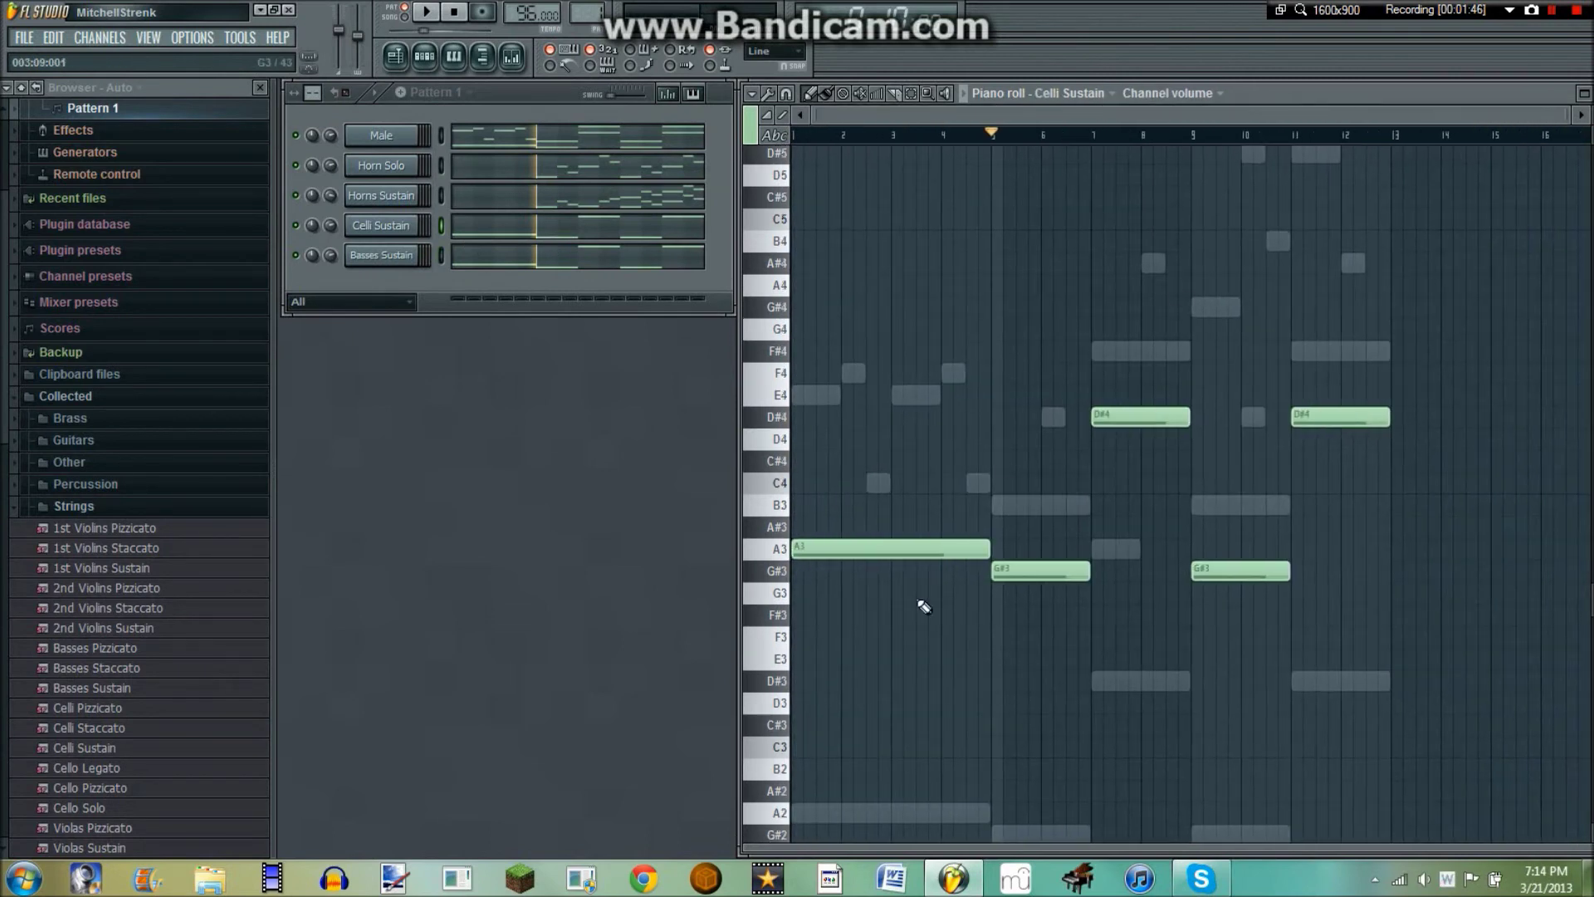
{"action": "left_click", "coordinate": [1077, 587]}
{"action": "right_click", "coordinate": [1094, 585]}
{"action": "left_click", "coordinate": [1066, 569]}
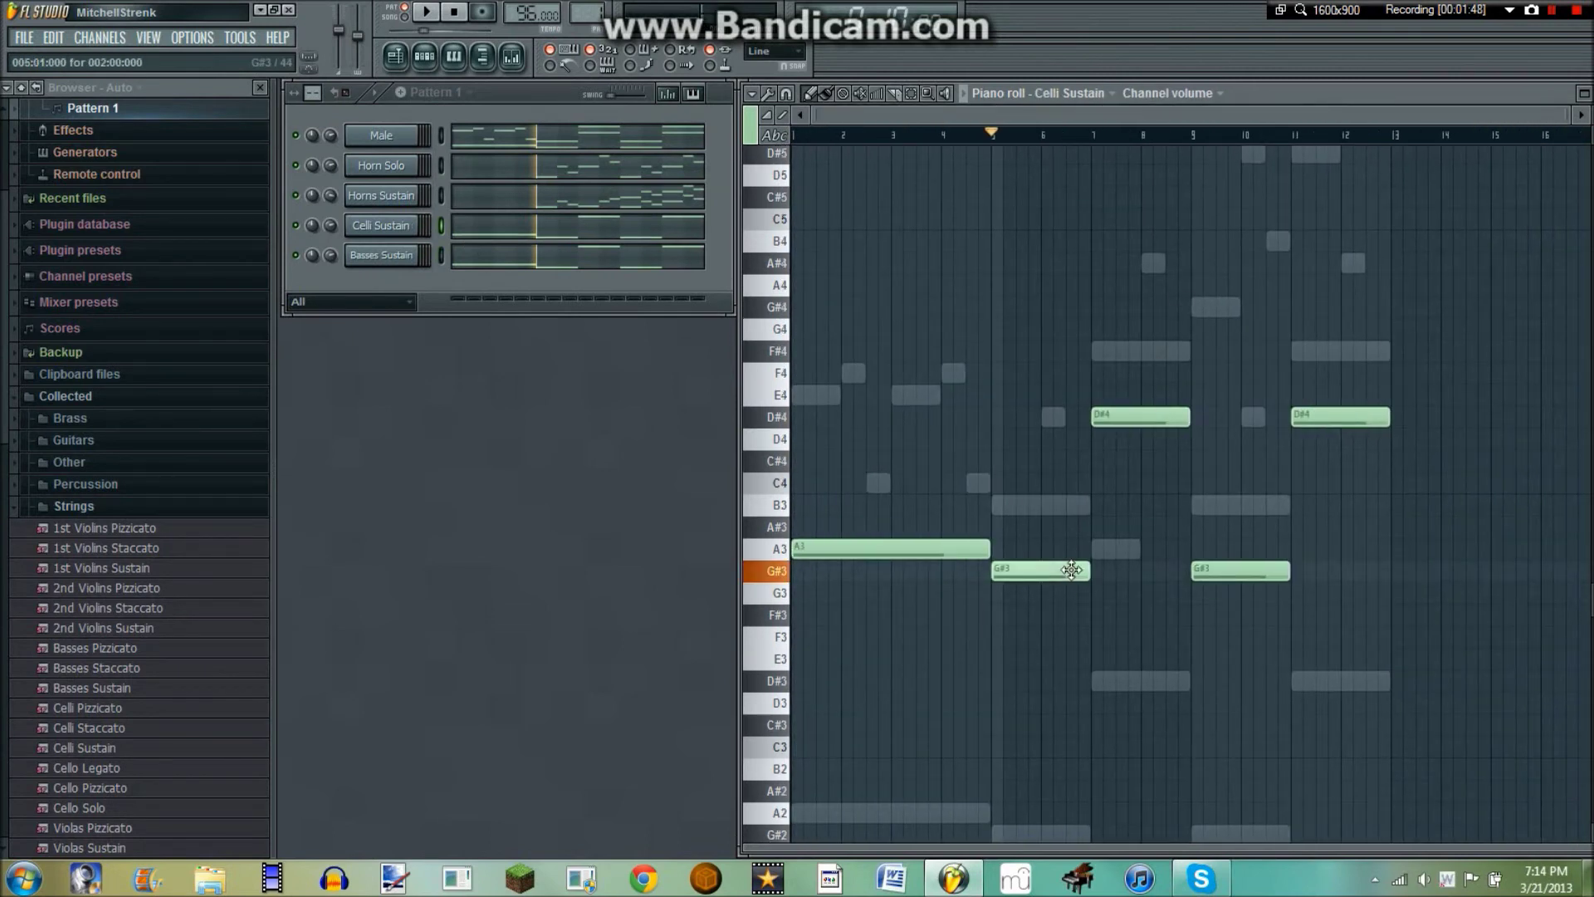
- Try two-bar B3 and D#4 harmony notes above the G#3 at bar 5 of Celli Sustain
{"action": "left_click", "coordinate": [996, 507]}
{"action": "right_click", "coordinate": [1038, 504]}
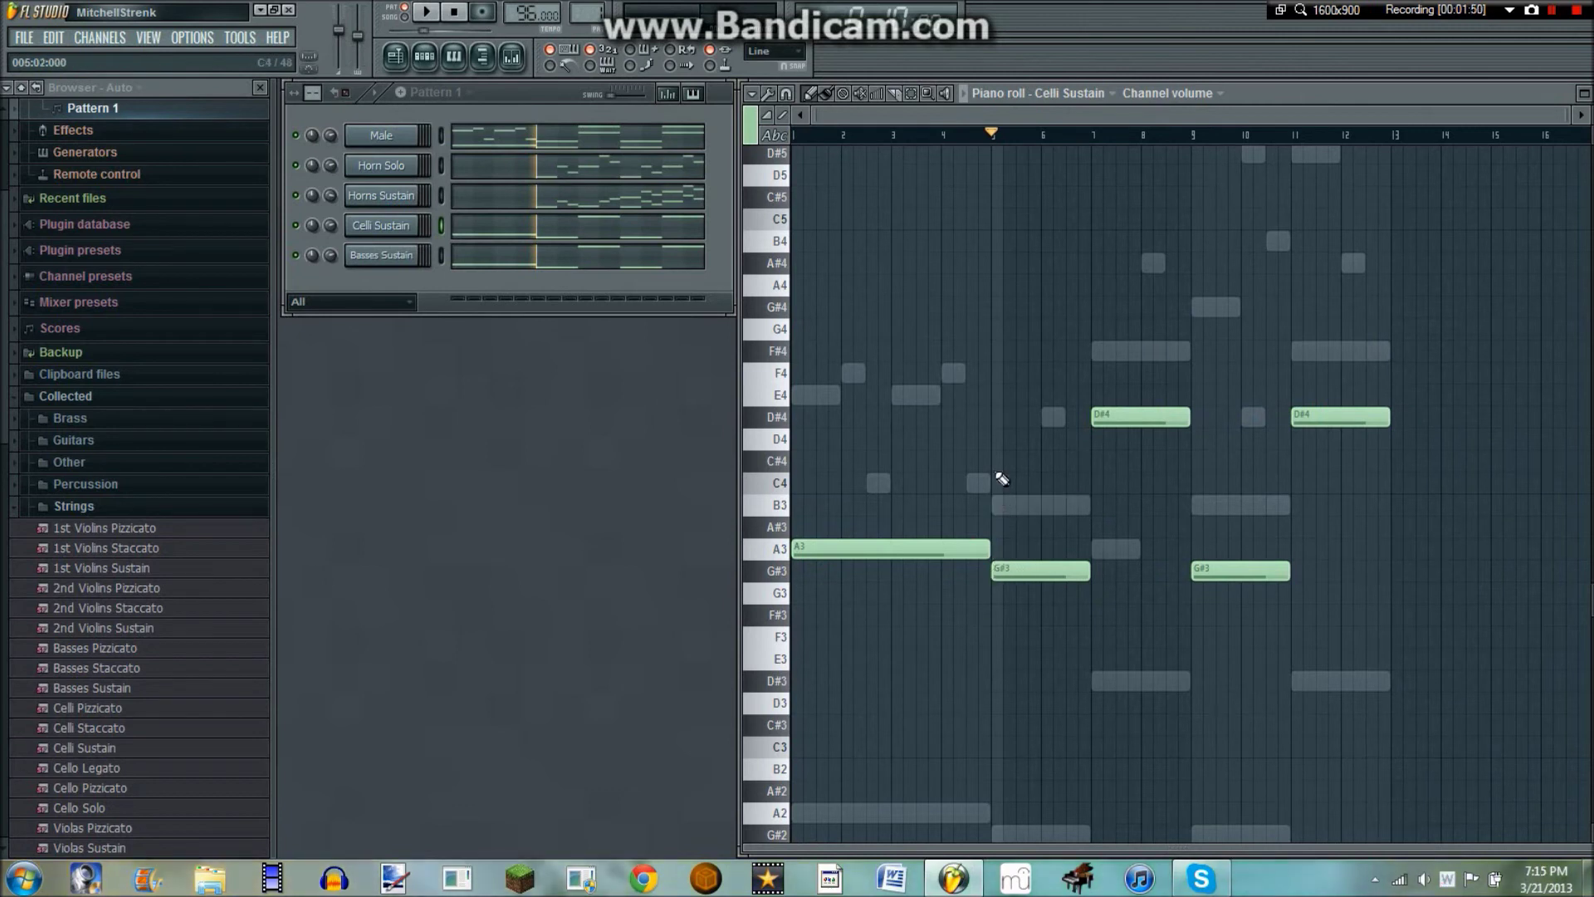
{"action": "left_click", "coordinate": [993, 531]}
{"action": "left_click_drag", "start_coordinate": [993, 536], "coordinate": [993, 503]}
{"action": "right_click", "coordinate": [994, 503]}
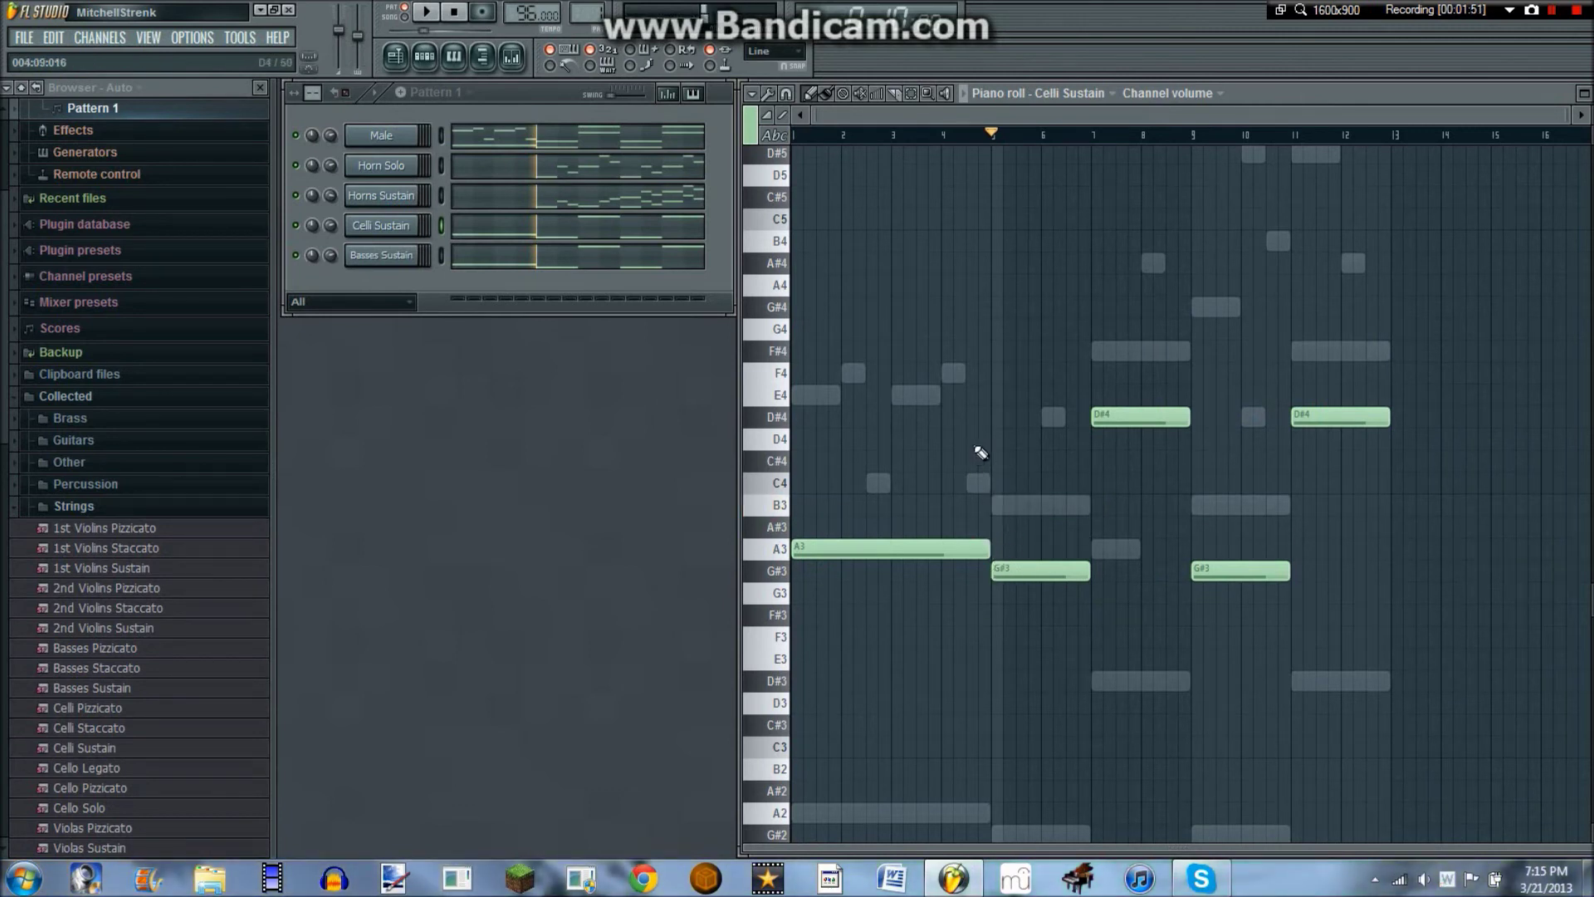
{"action": "left_click", "coordinate": [1005, 432]}
{"action": "right_click", "coordinate": [1044, 436]}
{"action": "left_click", "coordinate": [1001, 439]}
{"action": "left_click_drag", "start_coordinate": [1000, 440], "coordinate": [1006, 413]}
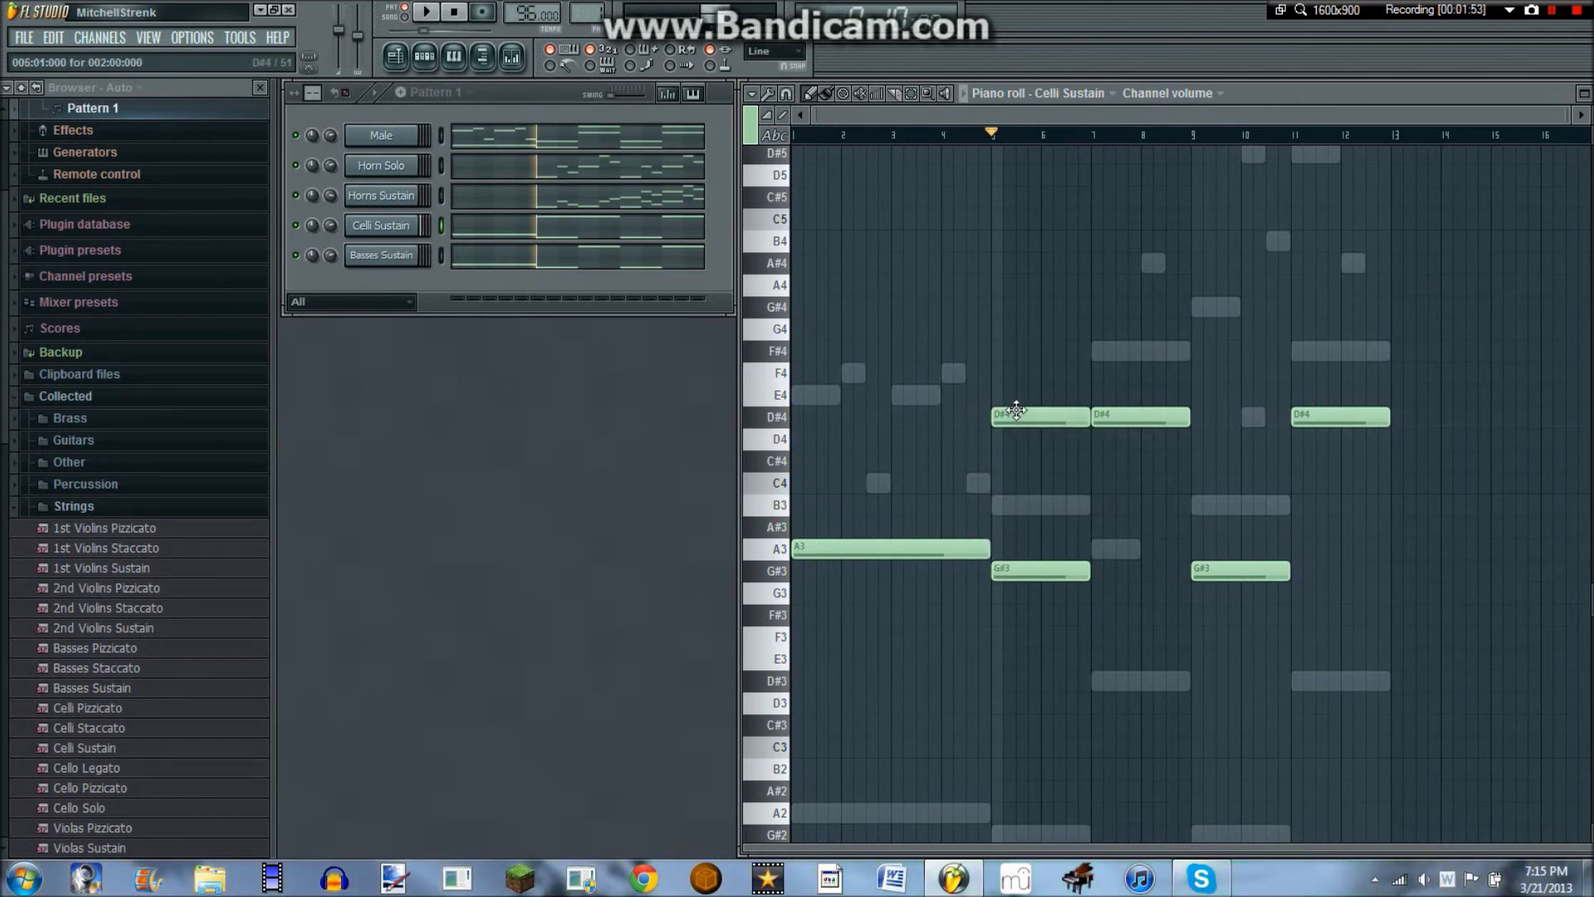
{"action": "right_click", "coordinate": [1006, 415]}
- Add a two-bar D#3 note under the G#3 at bar 5 of Celli Sustain and play the passage
{"action": "left_click", "coordinate": [1004, 702]}
{"action": "mouse_move", "coordinate": [1000, 700]}
{"action": "left_mouse_down"}
{"action": "mouse_move", "coordinate": [996, 660]}
{"action": "mouse_move", "coordinate": [1001, 679]}
{"action": "left_mouse_up"}
{"action": "key", "text": "space"}
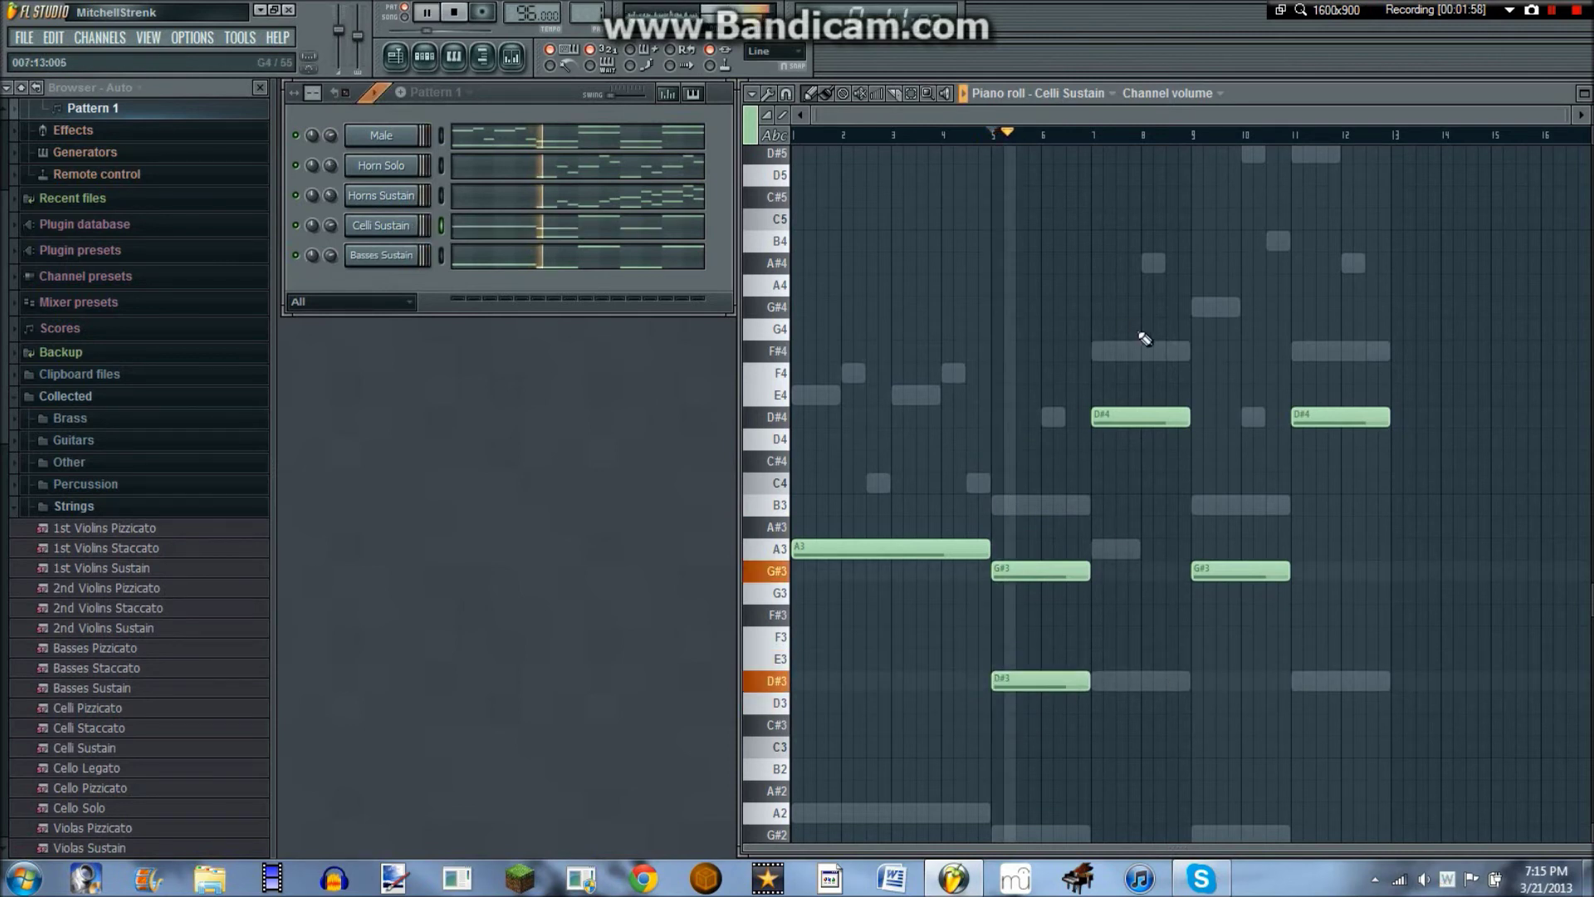
{"action": "key", "text": "space"}
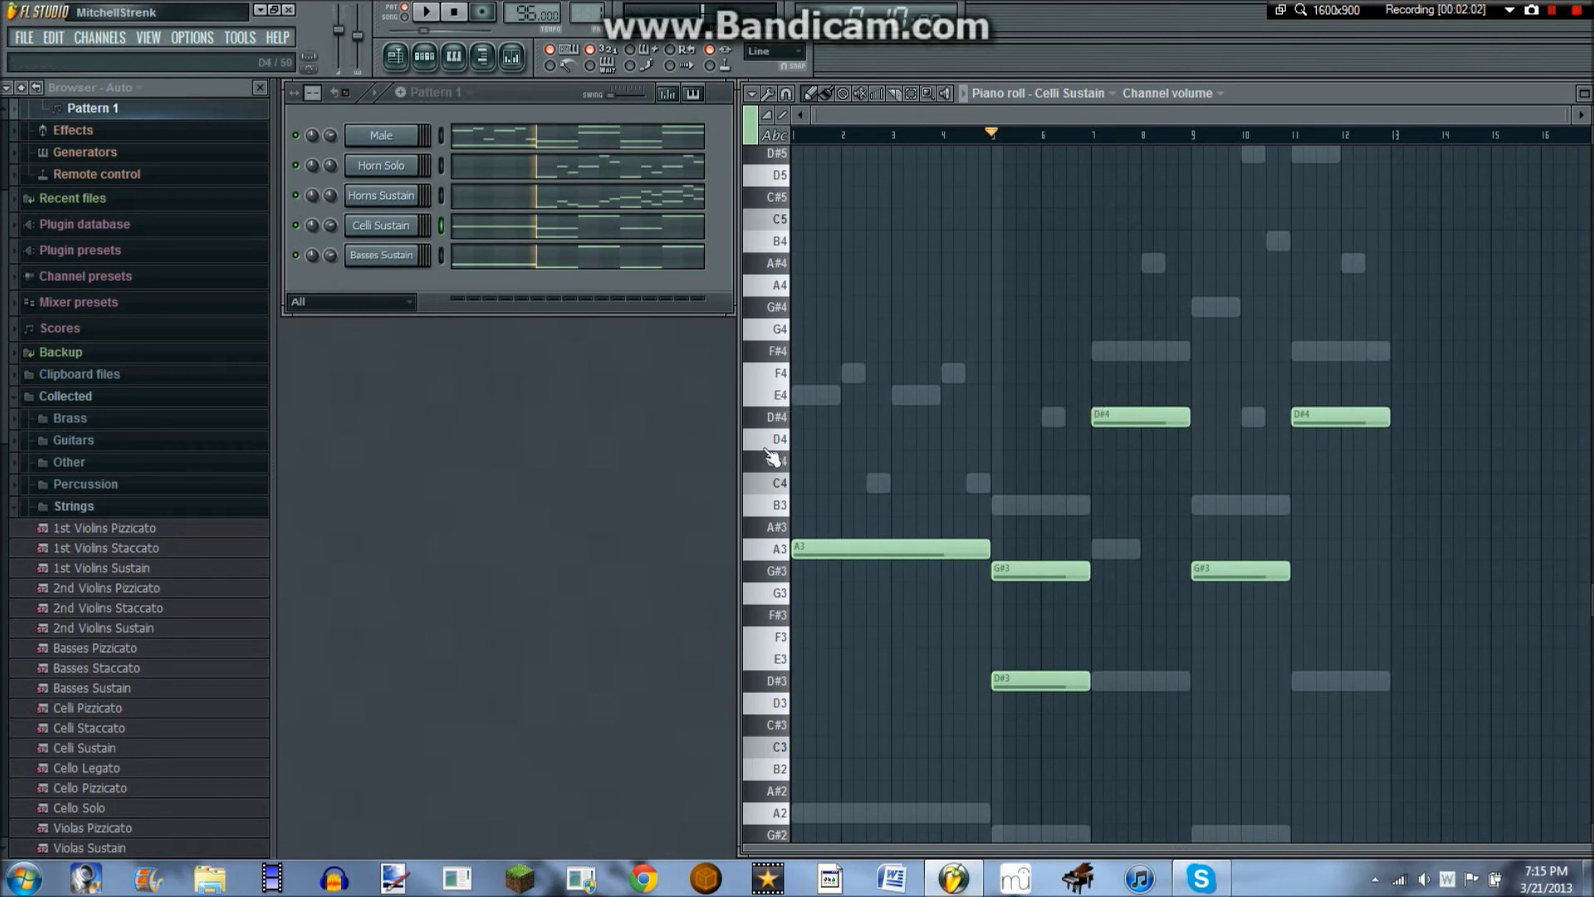
- Audition the pitches from D#4 up to G4 and add a two-bar A3 note at bar 7 of Celli Sustain
{"action": "left_click", "coordinate": [770, 417]}
{"action": "left_click", "coordinate": [780, 398]}
{"action": "left_click", "coordinate": [777, 373]}
{"action": "left_click", "coordinate": [776, 352]}
{"action": "left_click", "coordinate": [779, 329]}
{"action": "left_click", "coordinate": [1135, 550]}
{"action": "left_click", "coordinate": [1113, 548]}
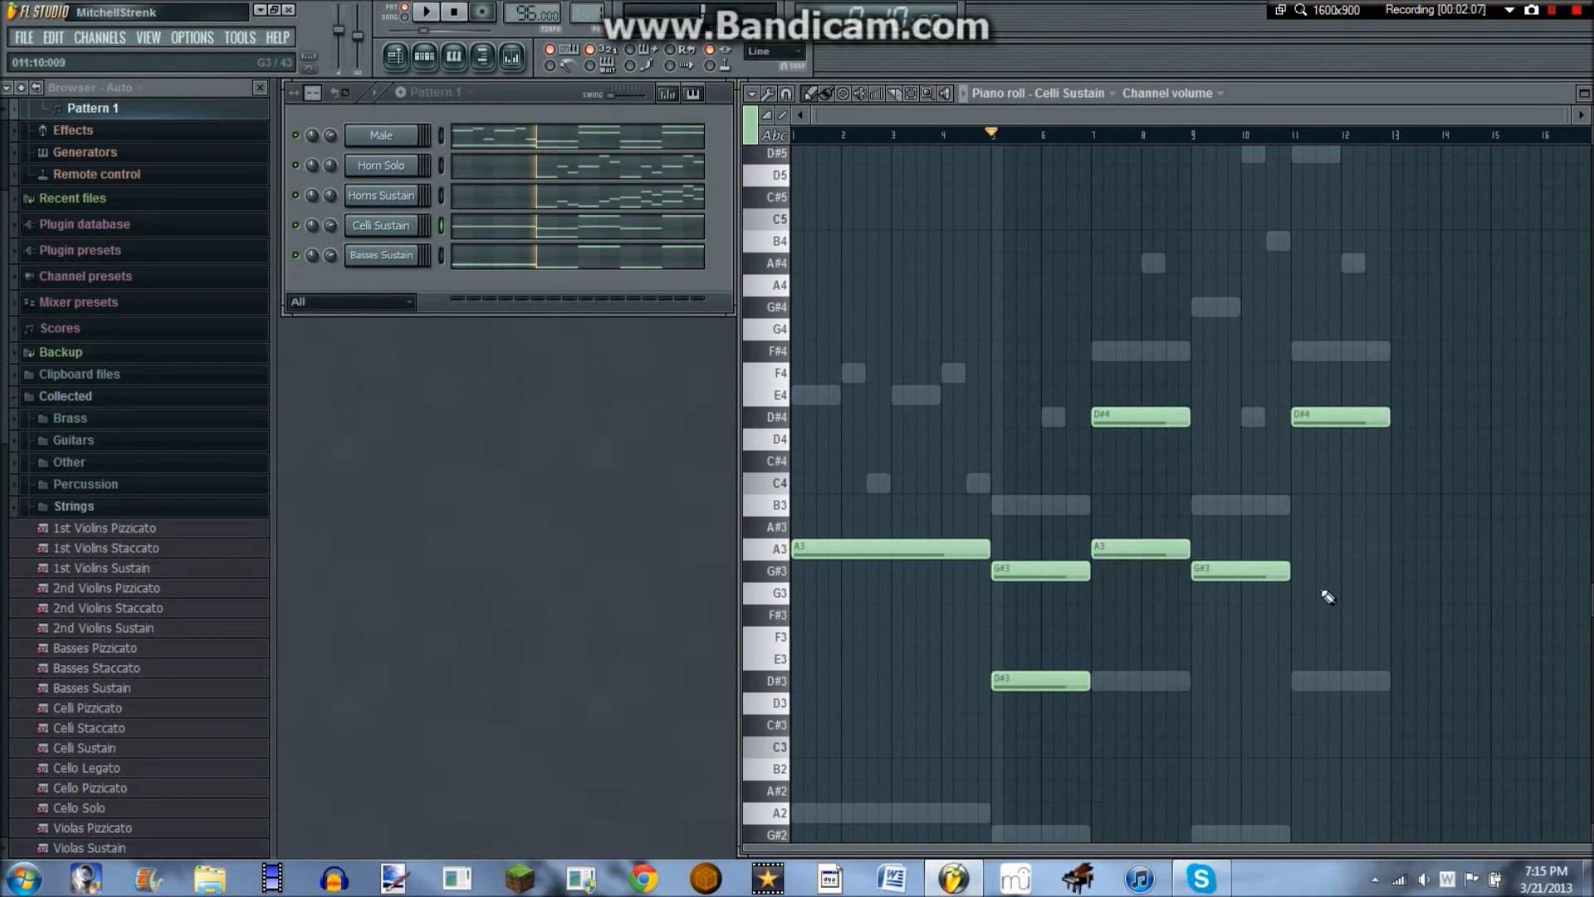
- Add two-bar notes to Celli Sustain: D#3 at bar 9 and A3 at bar 11
{"action": "left_click", "coordinate": [1323, 677]}
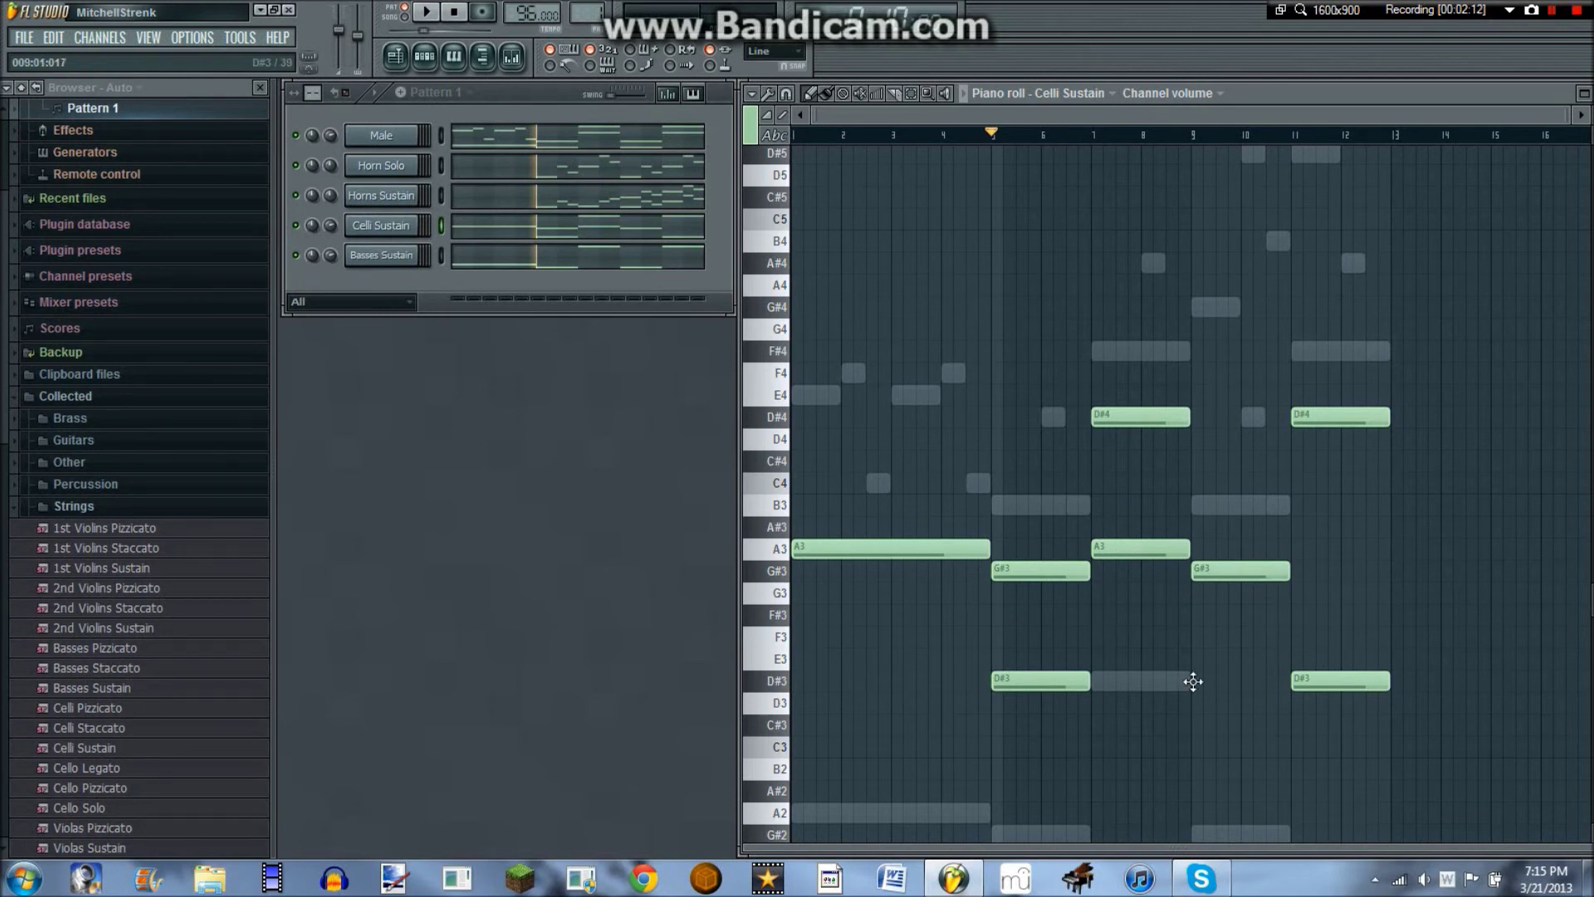
{"action": "left_click", "coordinate": [1193, 682]}
{"action": "right_click", "coordinate": [1349, 681]}
{"action": "left_click", "coordinate": [1291, 548]}
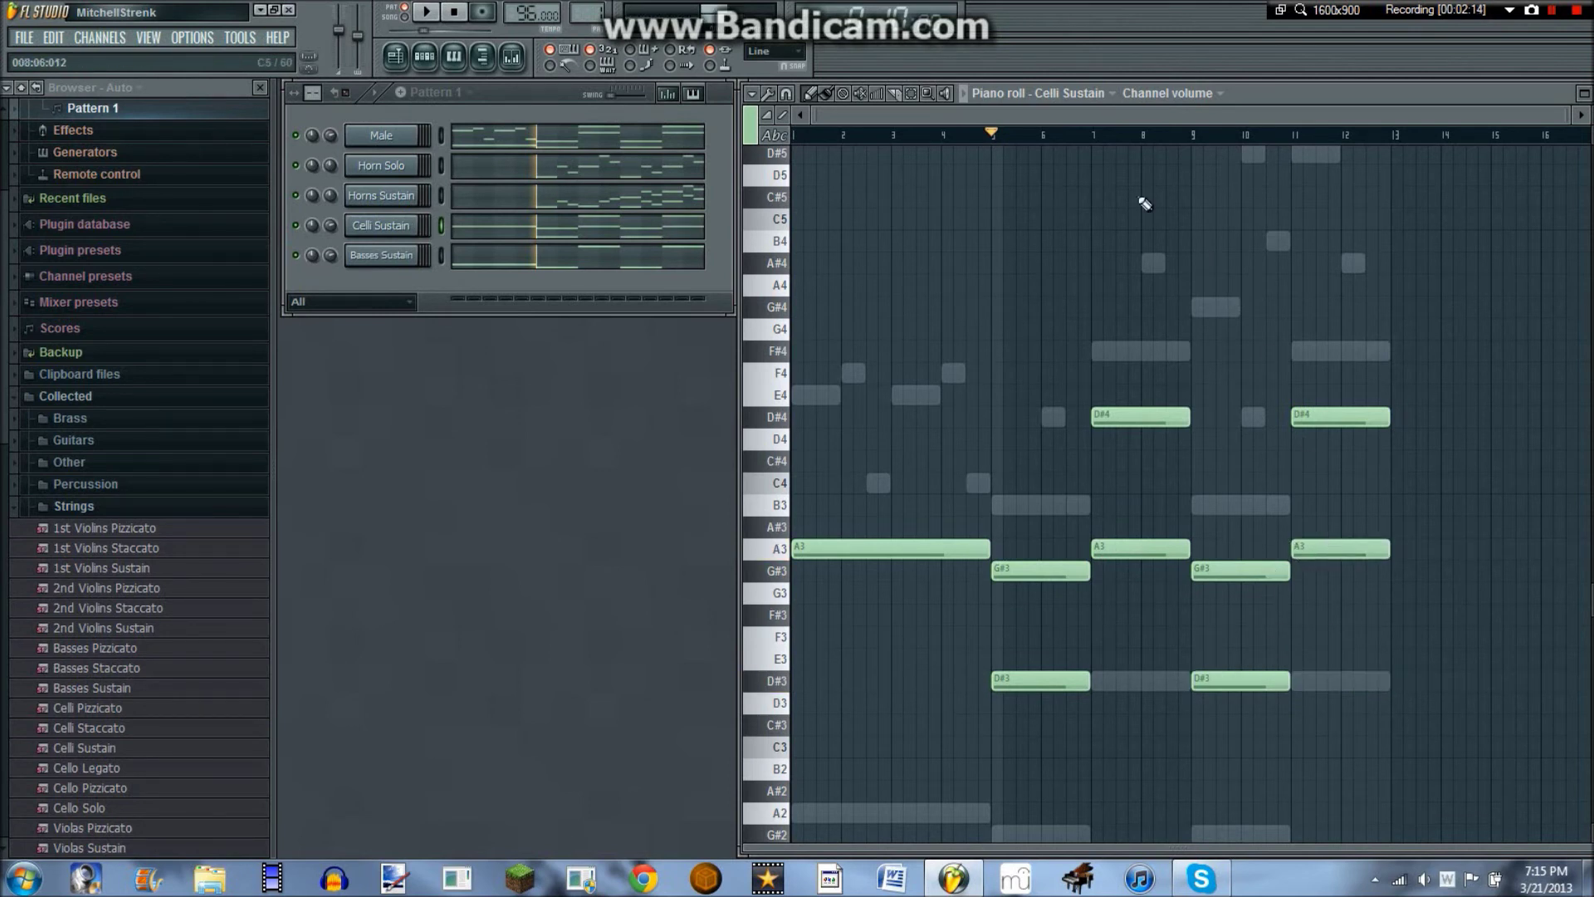
- Play the pattern from bar 5 and check the Basses Sustain notes against the celli harmony
{"action": "key", "text": "space"}
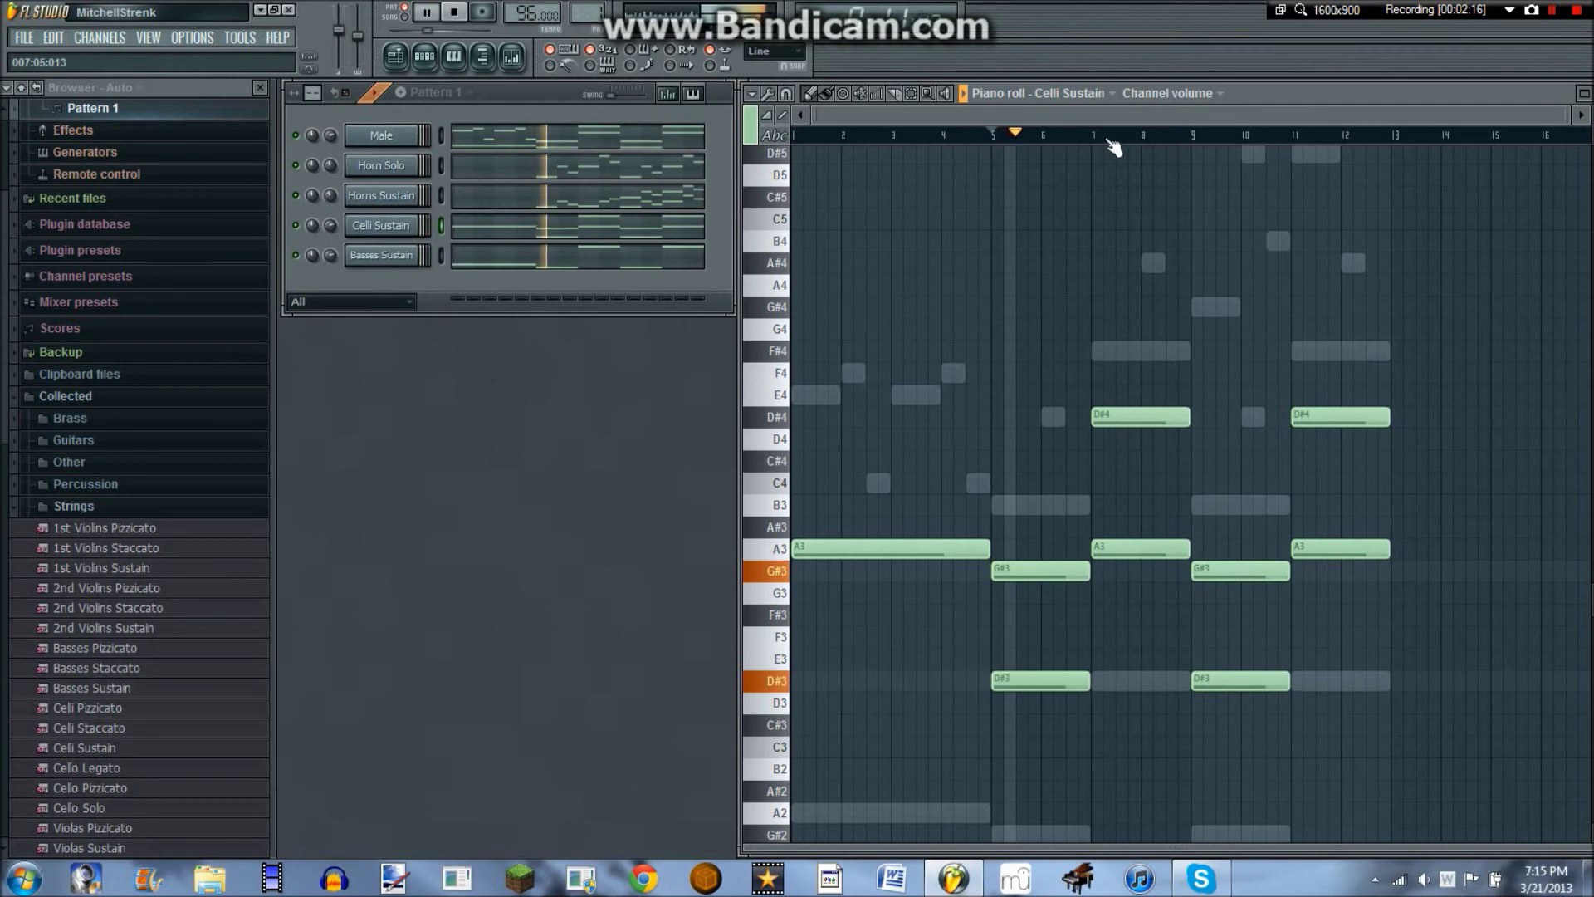
{"action": "scroll", "coordinate": [1229, 489], "scroll_direction": "down", "scroll_amount": 1}
{"action": "scroll", "coordinate": [1223, 483], "scroll_direction": "down", "scroll_amount": 5}
{"action": "scroll", "coordinate": [1224, 484], "scroll_direction": "up", "scroll_amount": 2}
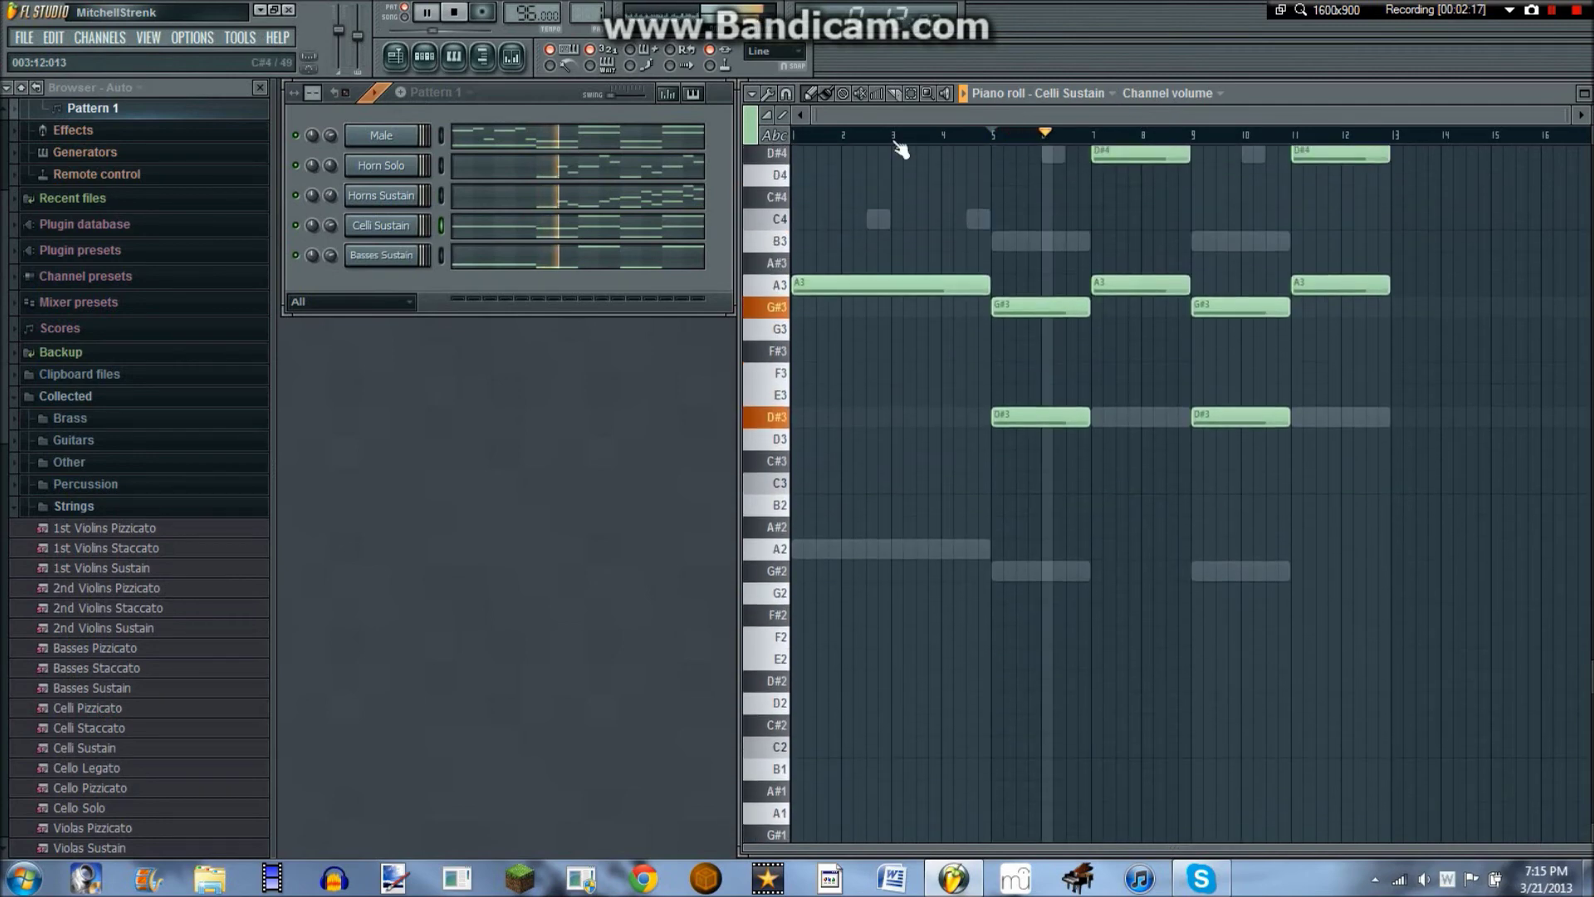
{"action": "left_click", "coordinate": [604, 261]}
{"action": "scroll", "coordinate": [1158, 153], "scroll_direction": "down", "scroll_amount": 6}
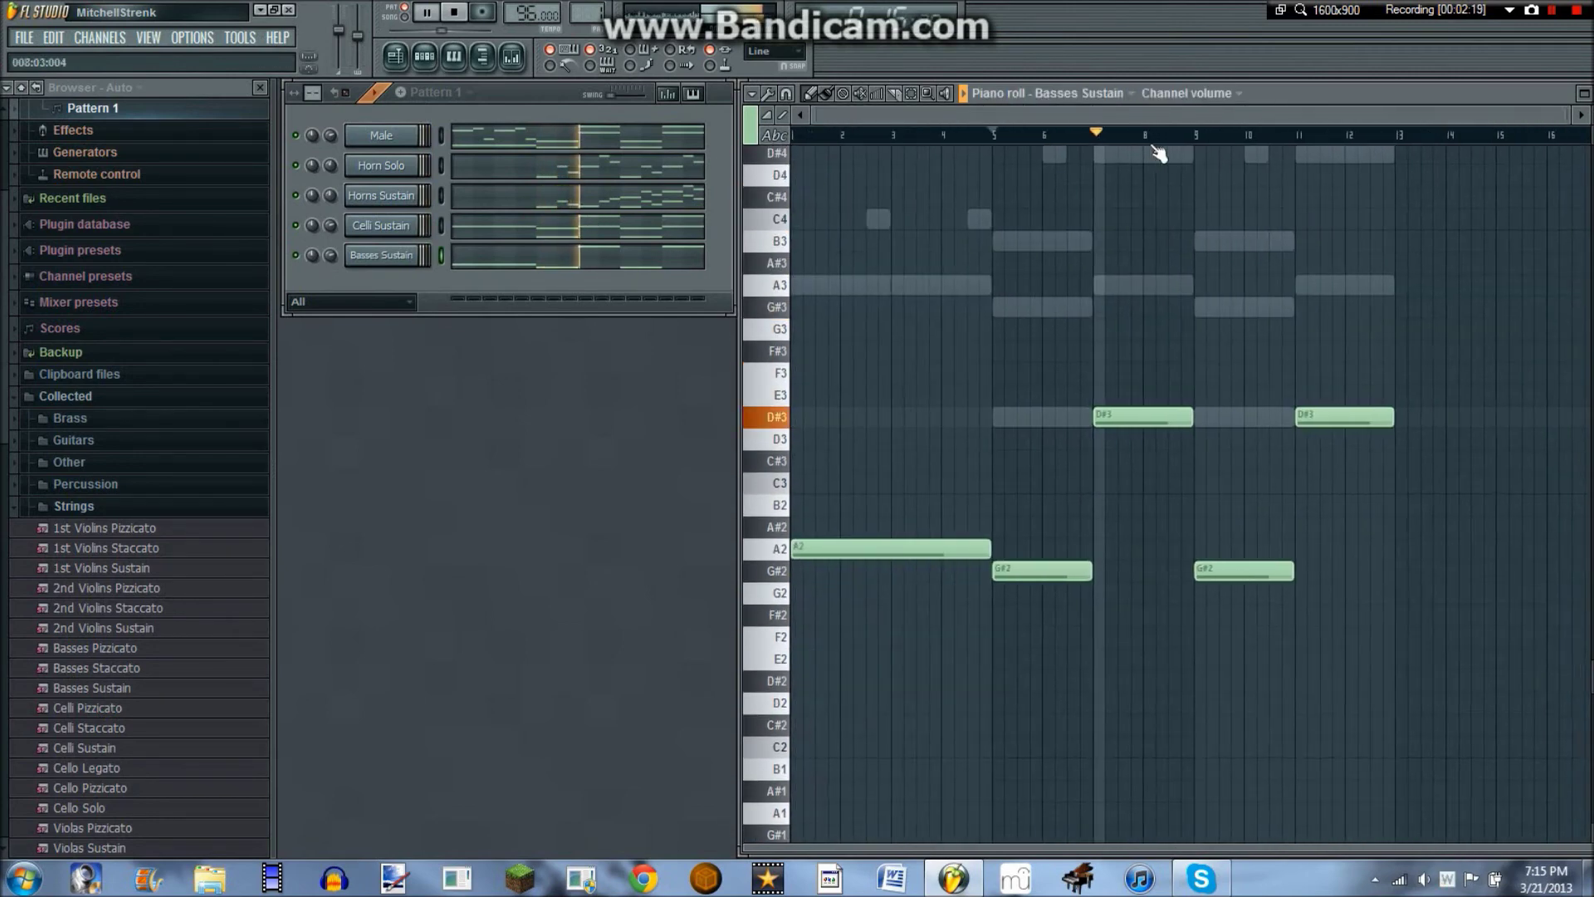
{"action": "scroll", "coordinate": [1159, 441], "scroll_direction": "up", "scroll_amount": 1}
{"action": "key", "text": "space"}
- In Celli Sustain, delete the A3 notes at bars 7 and 11 and the bar 9 G#3, and extend bar 5's G#3 through bar 12
{"action": "left_click", "coordinate": [562, 235]}
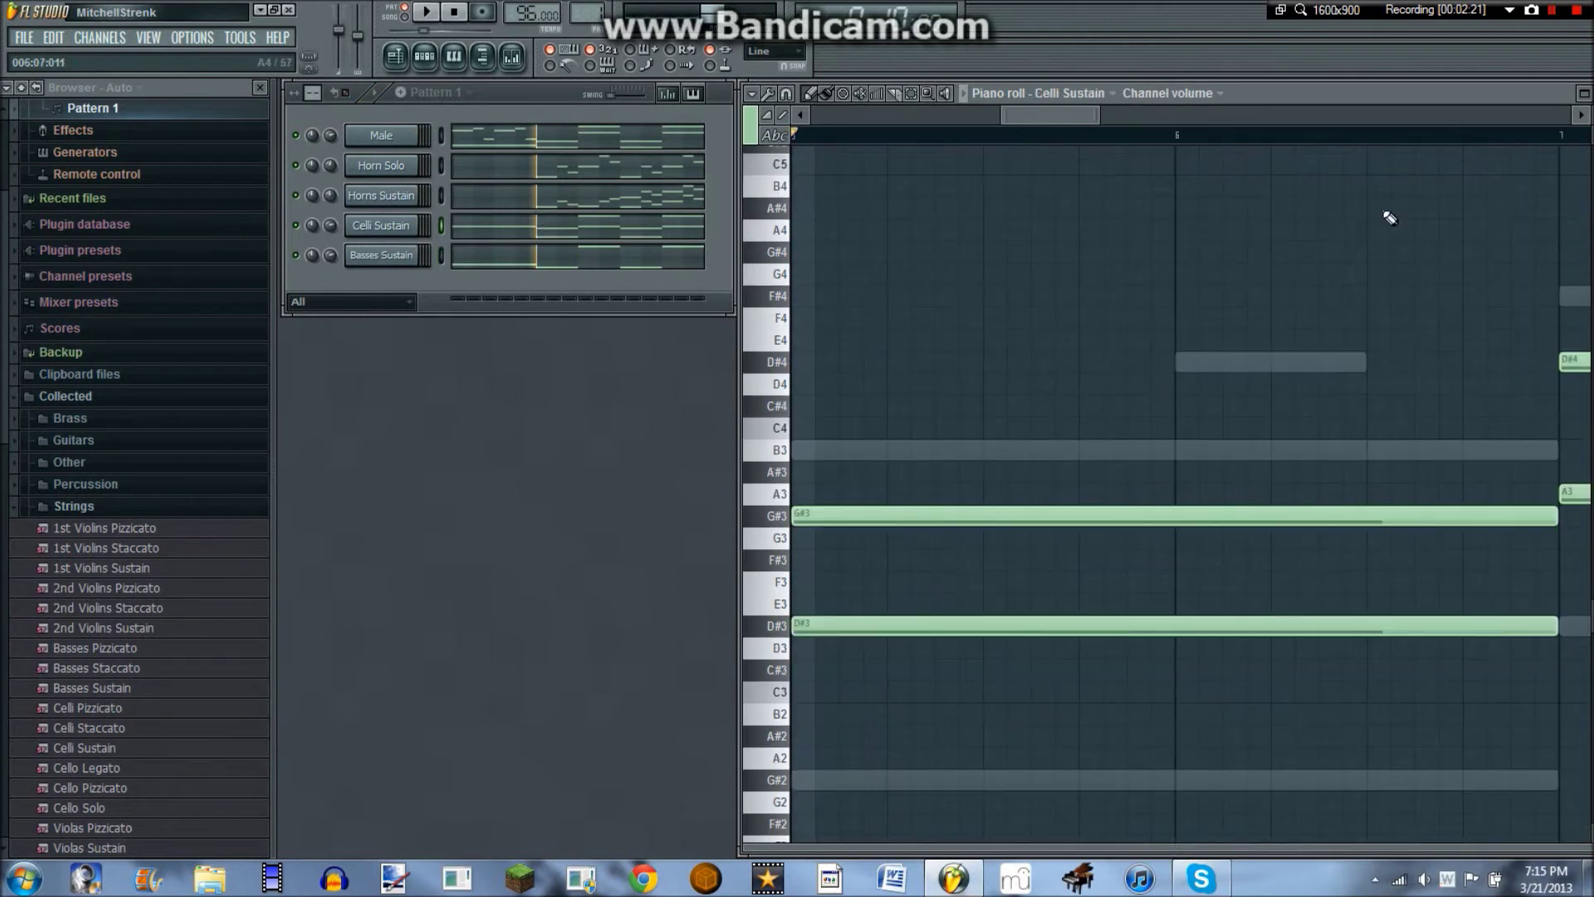
{"action": "scroll", "coordinate": [1436, 143], "scroll_direction": "down", "scroll_amount": 4}
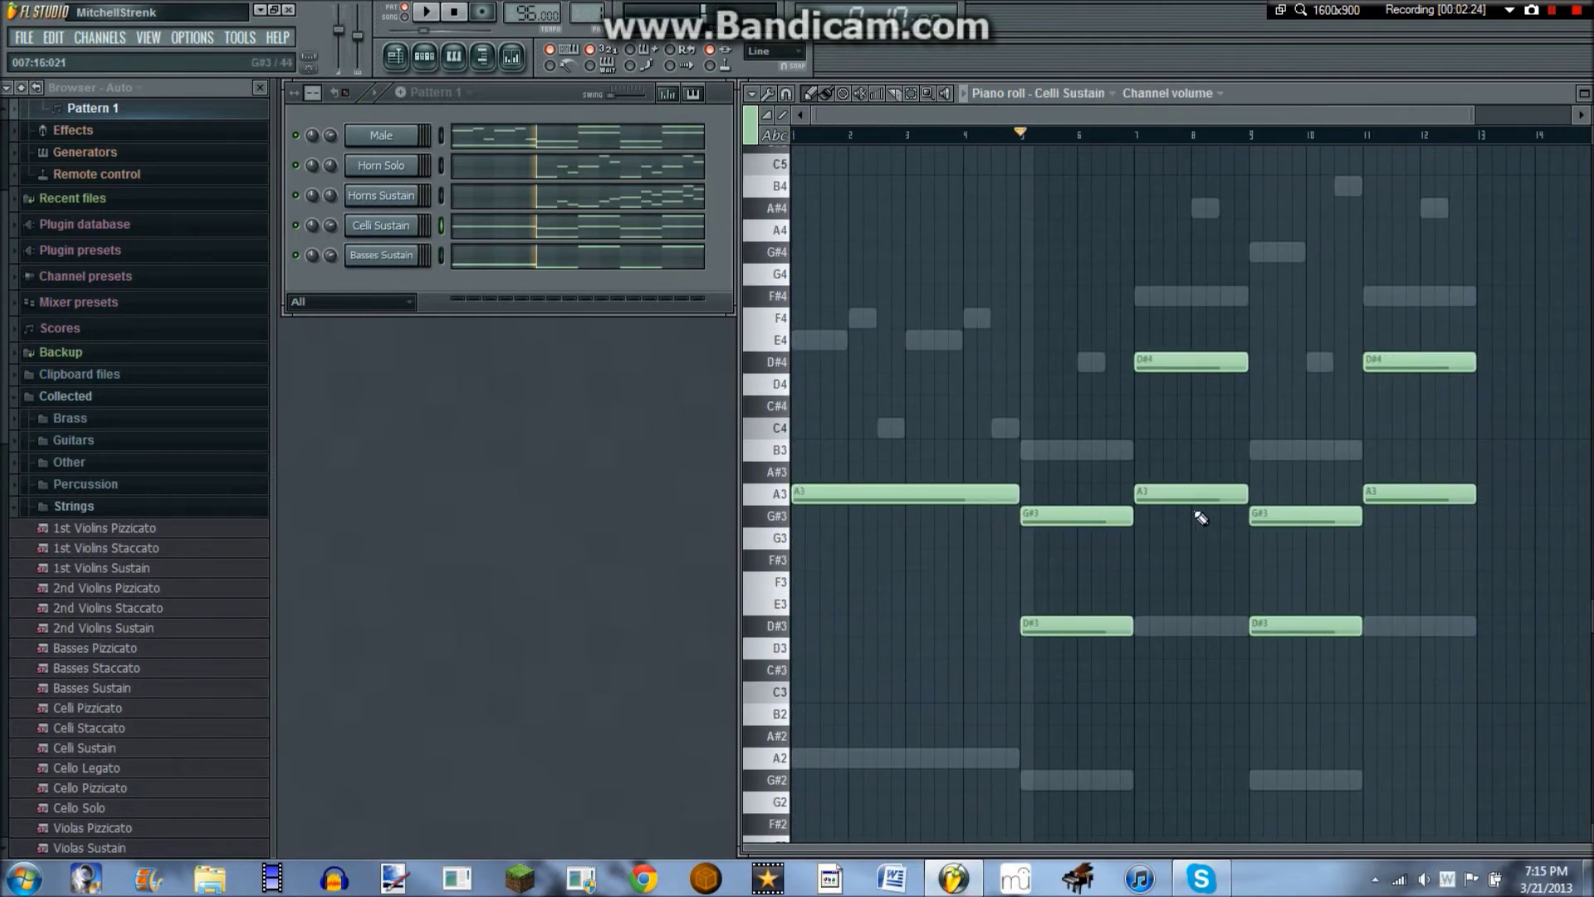
{"action": "right_click", "coordinate": [1196, 498]}
{"action": "right_click", "coordinate": [1416, 495]}
{"action": "right_click", "coordinate": [1263, 514]}
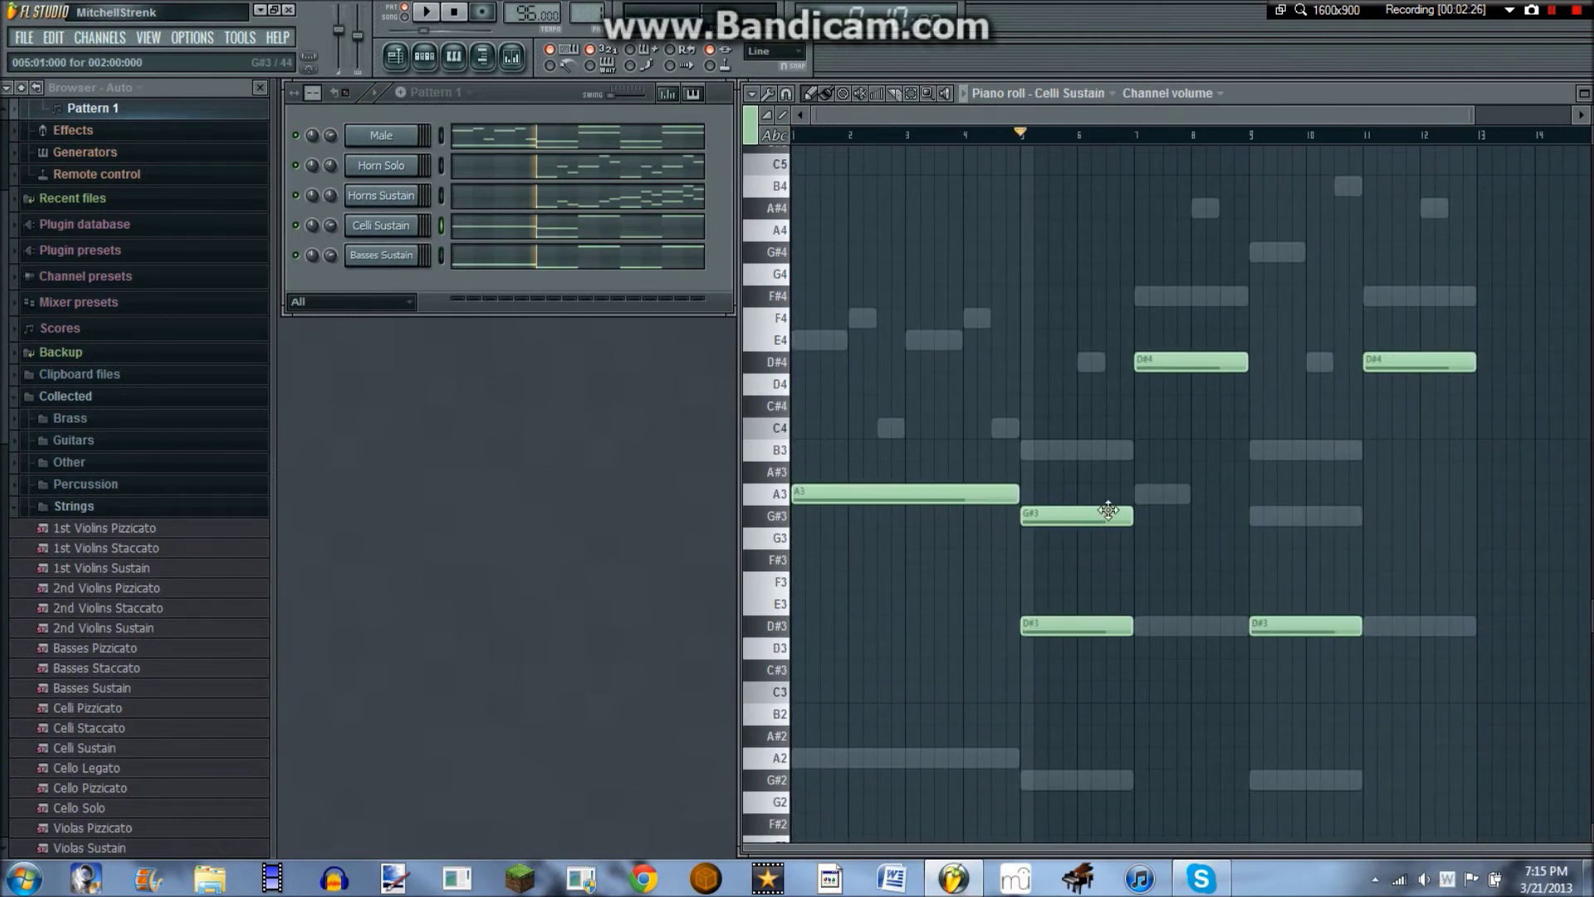
{"action": "left_click_drag", "start_coordinate": [1130, 516], "coordinate": [1476, 516]}
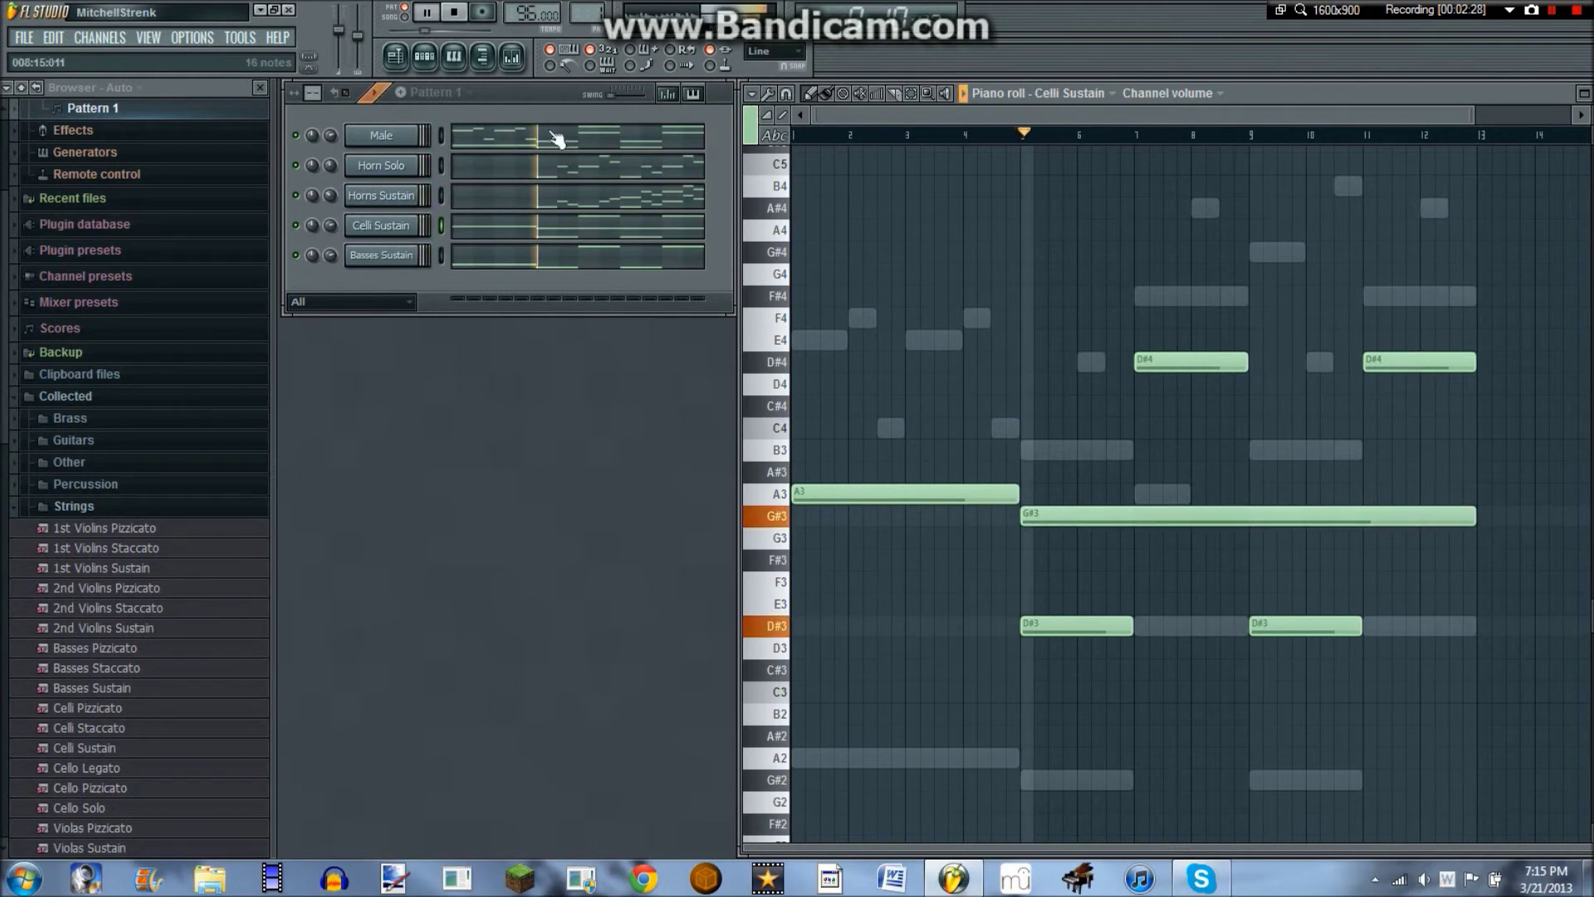
- In Basses Sustain, replace the D#3 notes at bars 7 and 11 with one D#3 held from bar 5 through bar 12
{"action": "left_click", "coordinate": [604, 267]}
{"action": "scroll", "coordinate": [1162, 146], "scroll_direction": "down", "scroll_amount": 2}
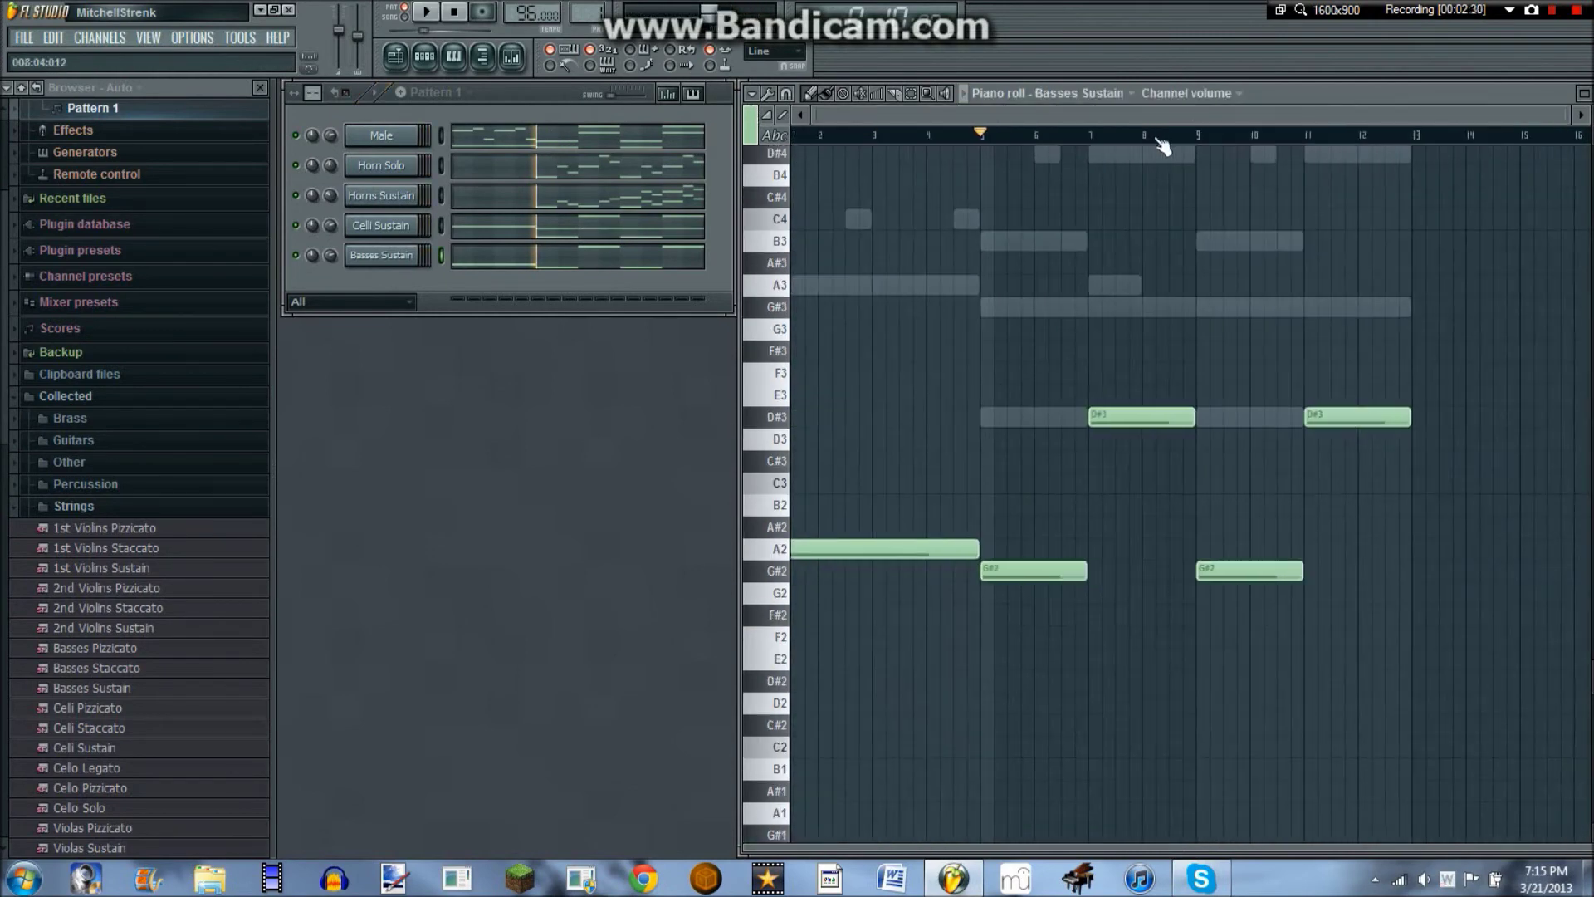
{"action": "scroll", "coordinate": [1085, 445], "scroll_direction": "up", "scroll_amount": 4}
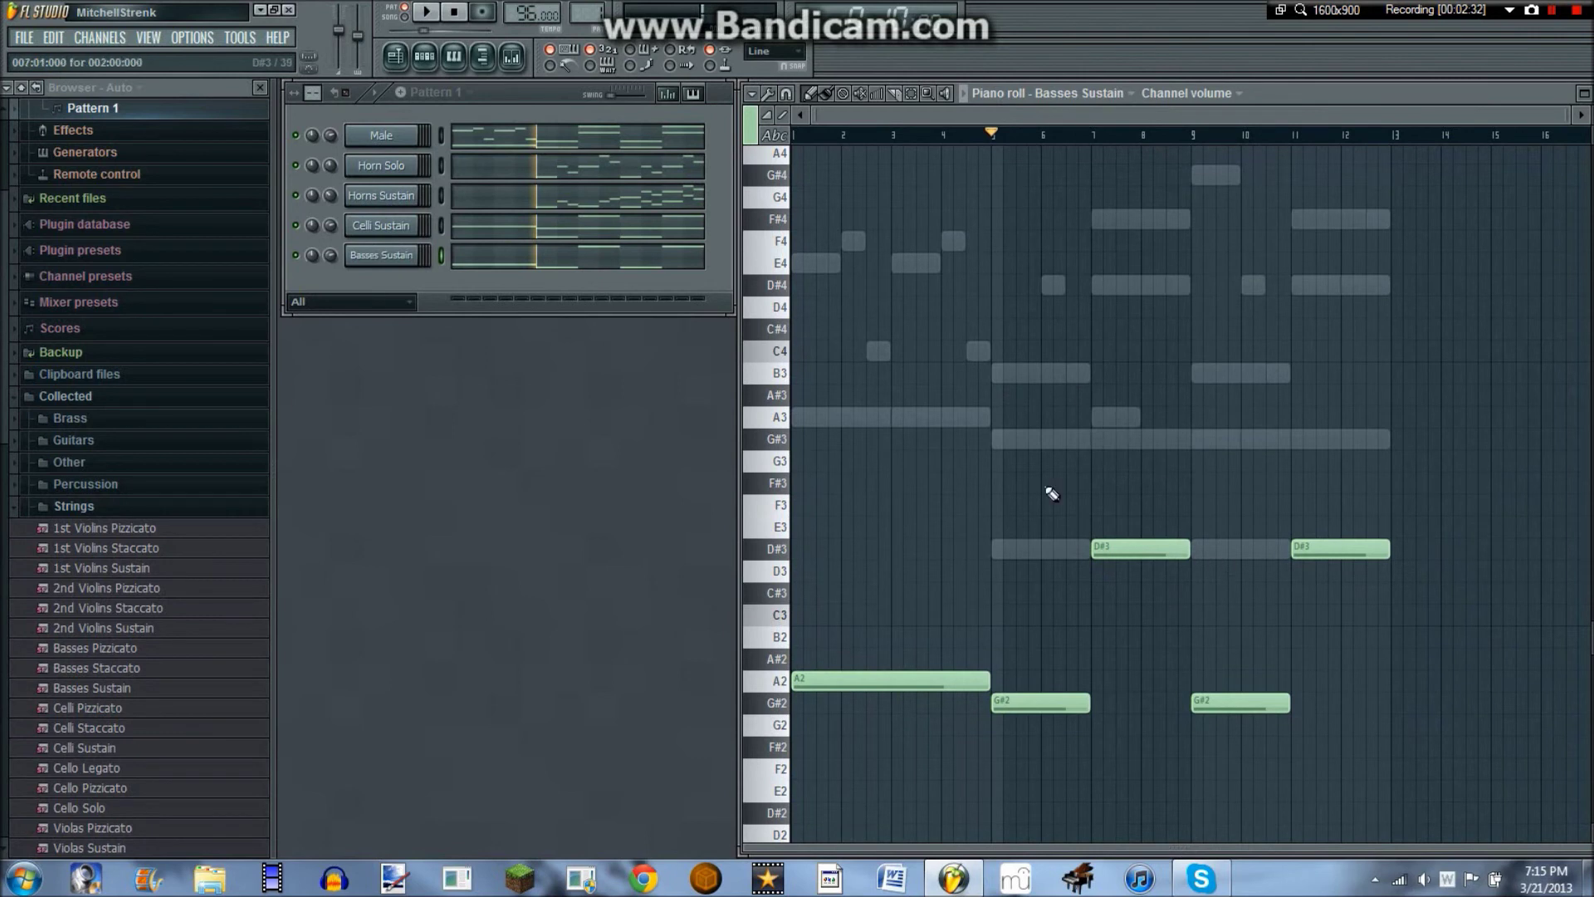
{"action": "double_click", "coordinate": [1021, 702]}
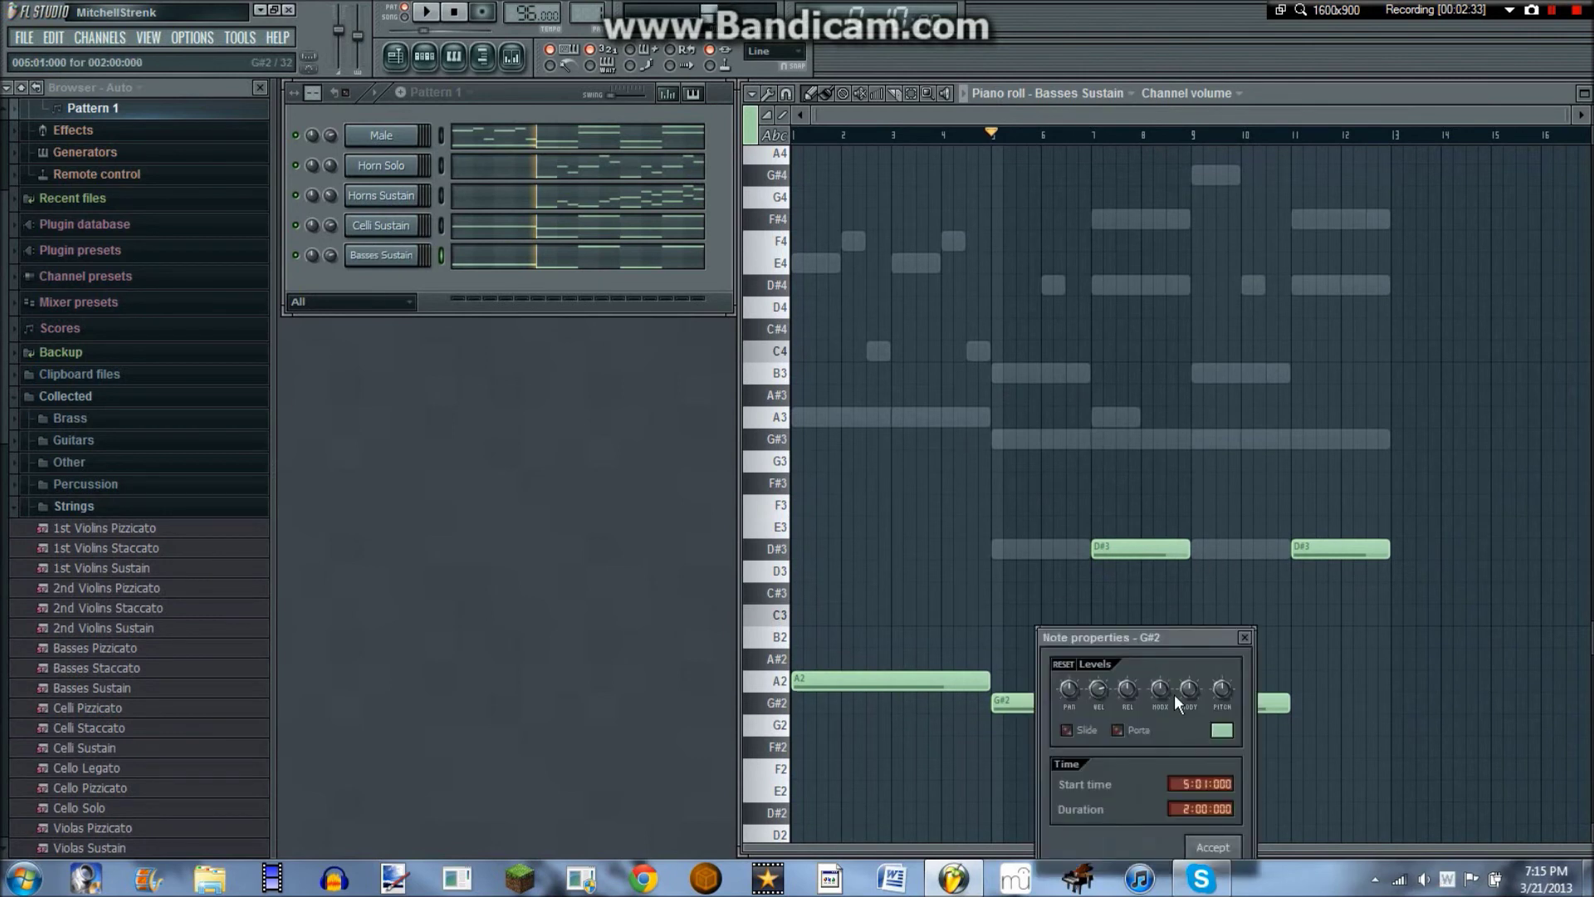
{"action": "left_click", "coordinate": [1244, 636]}
{"action": "left_click", "coordinate": [1005, 375]}
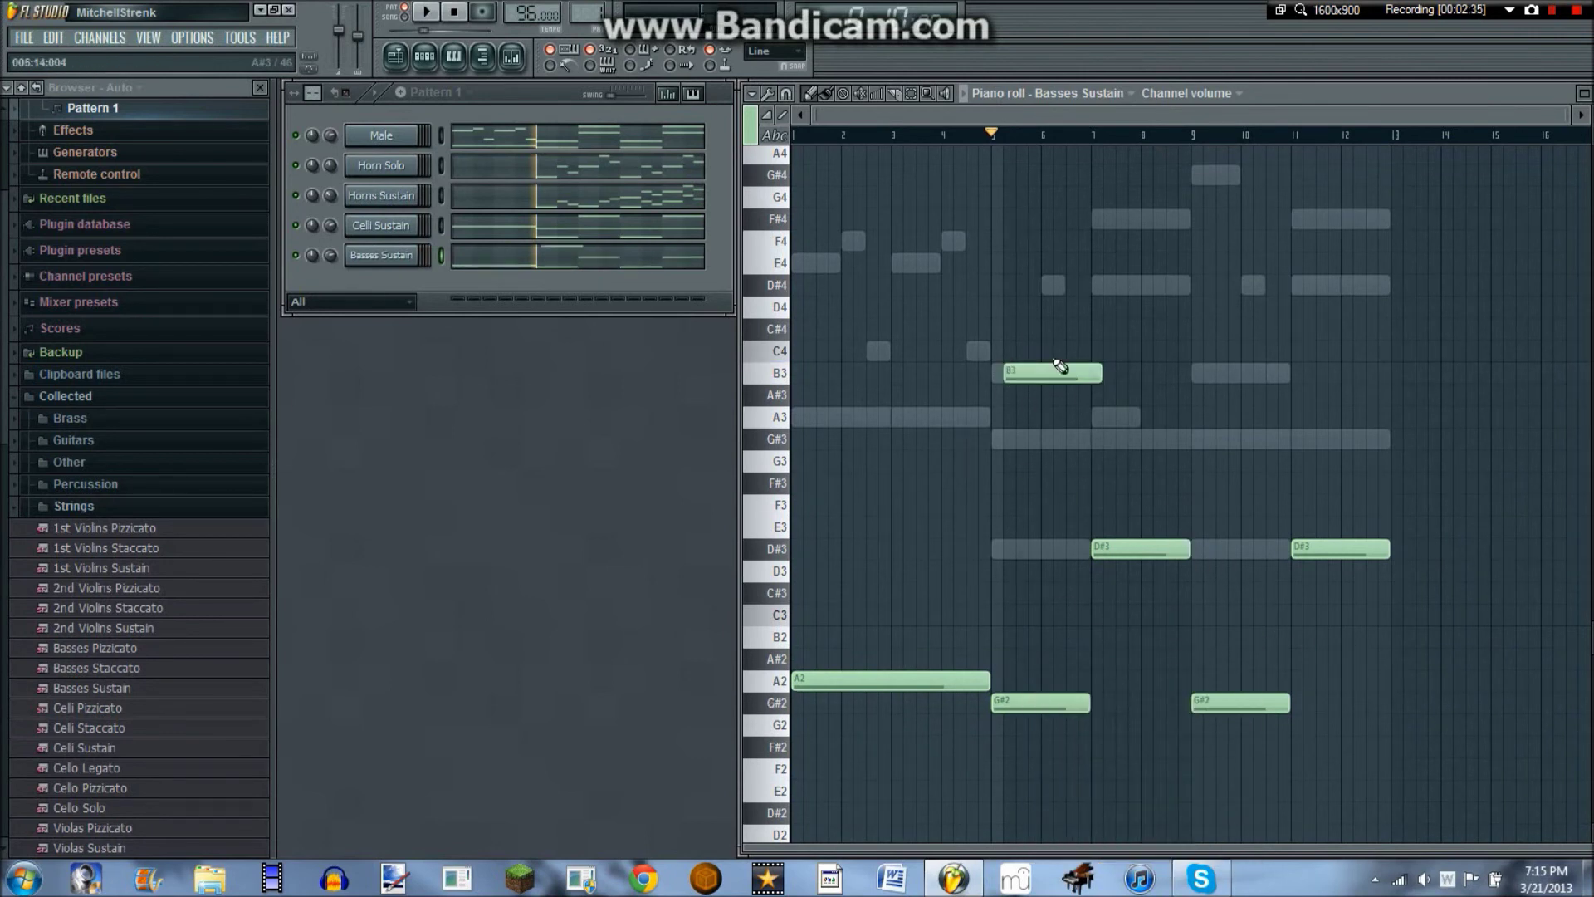
{"action": "right_click", "coordinate": [1060, 367]}
{"action": "left_click", "coordinate": [998, 549]}
{"action": "right_click", "coordinate": [1175, 544]}
{"action": "right_click", "coordinate": [1303, 544]}
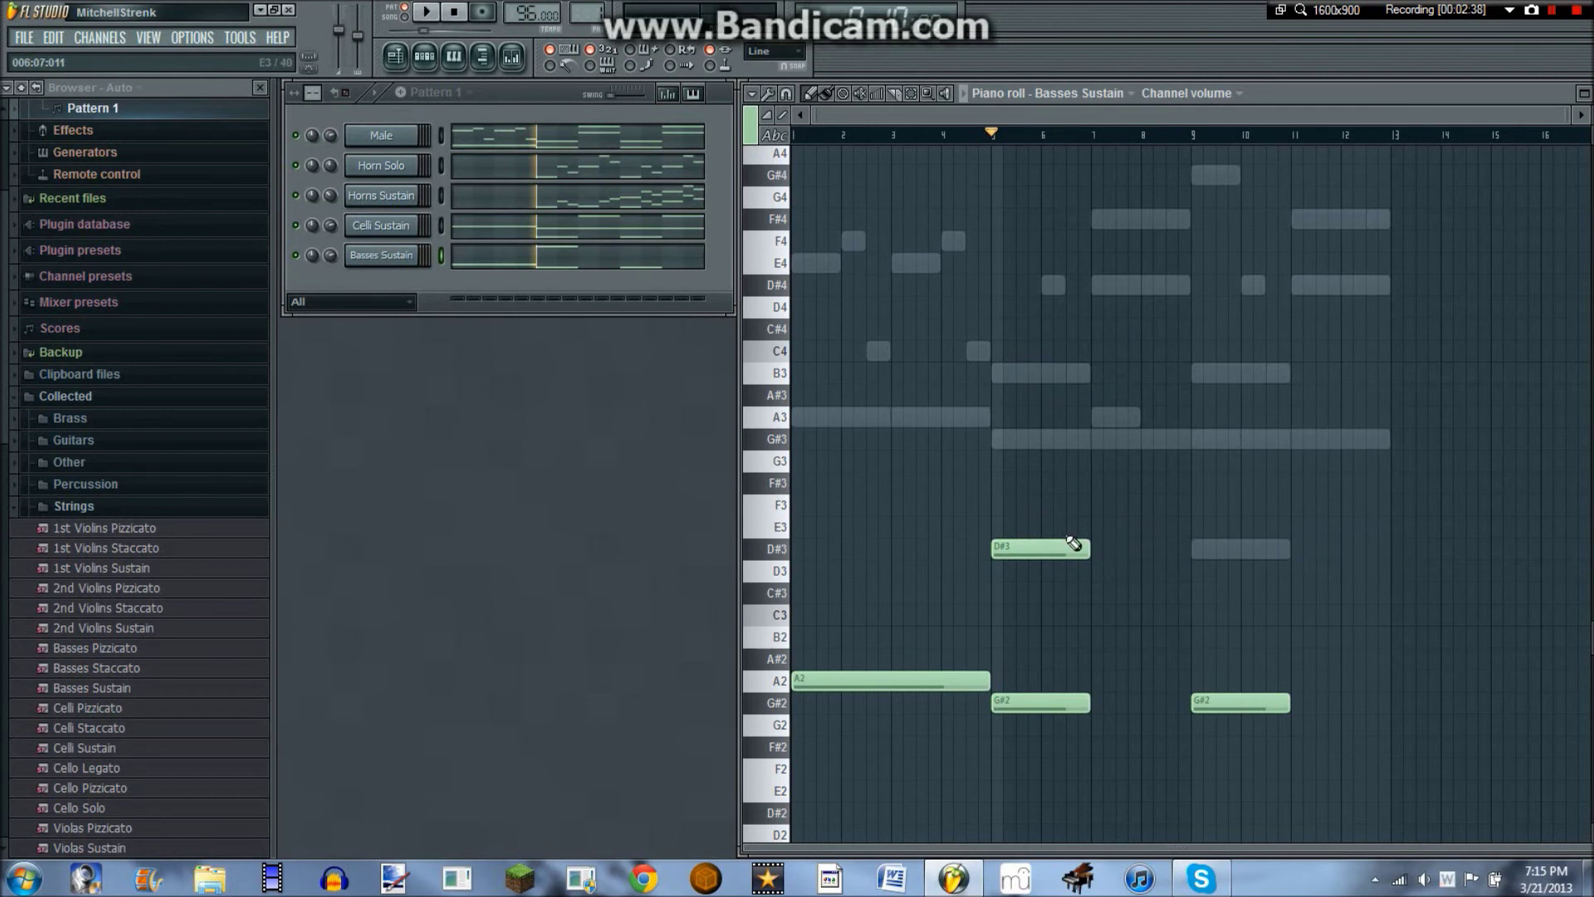
{"action": "left_click_drag", "start_coordinate": [1088, 547], "coordinate": [1399, 599]}
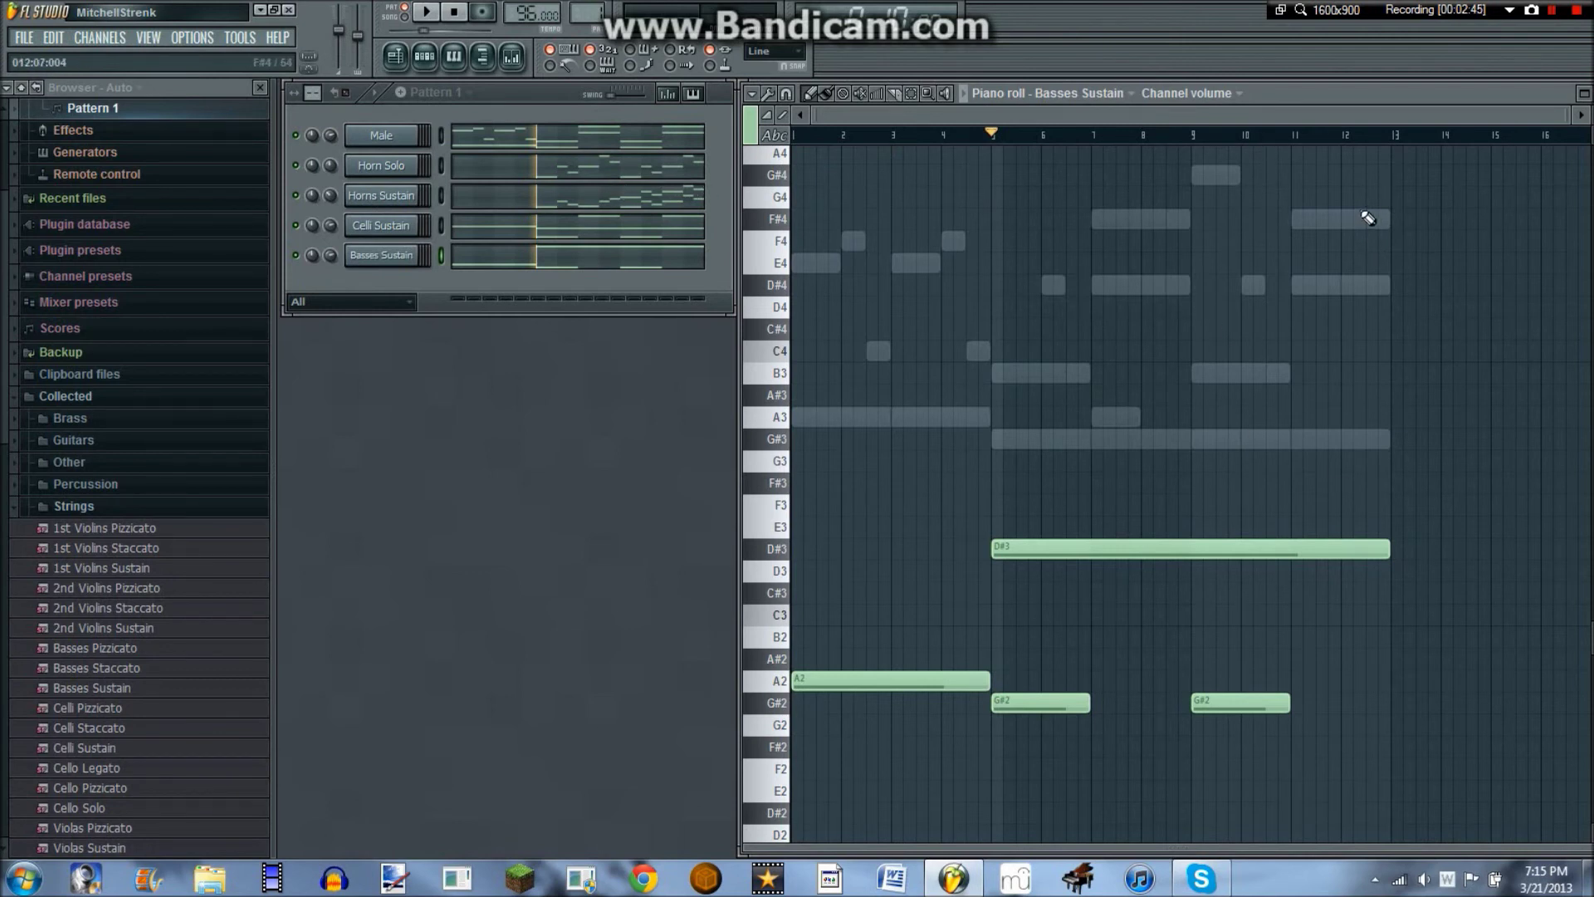
- Play the pattern from bar 5 to the end and look over the Horn Solo notes
{"action": "key", "text": "space"}
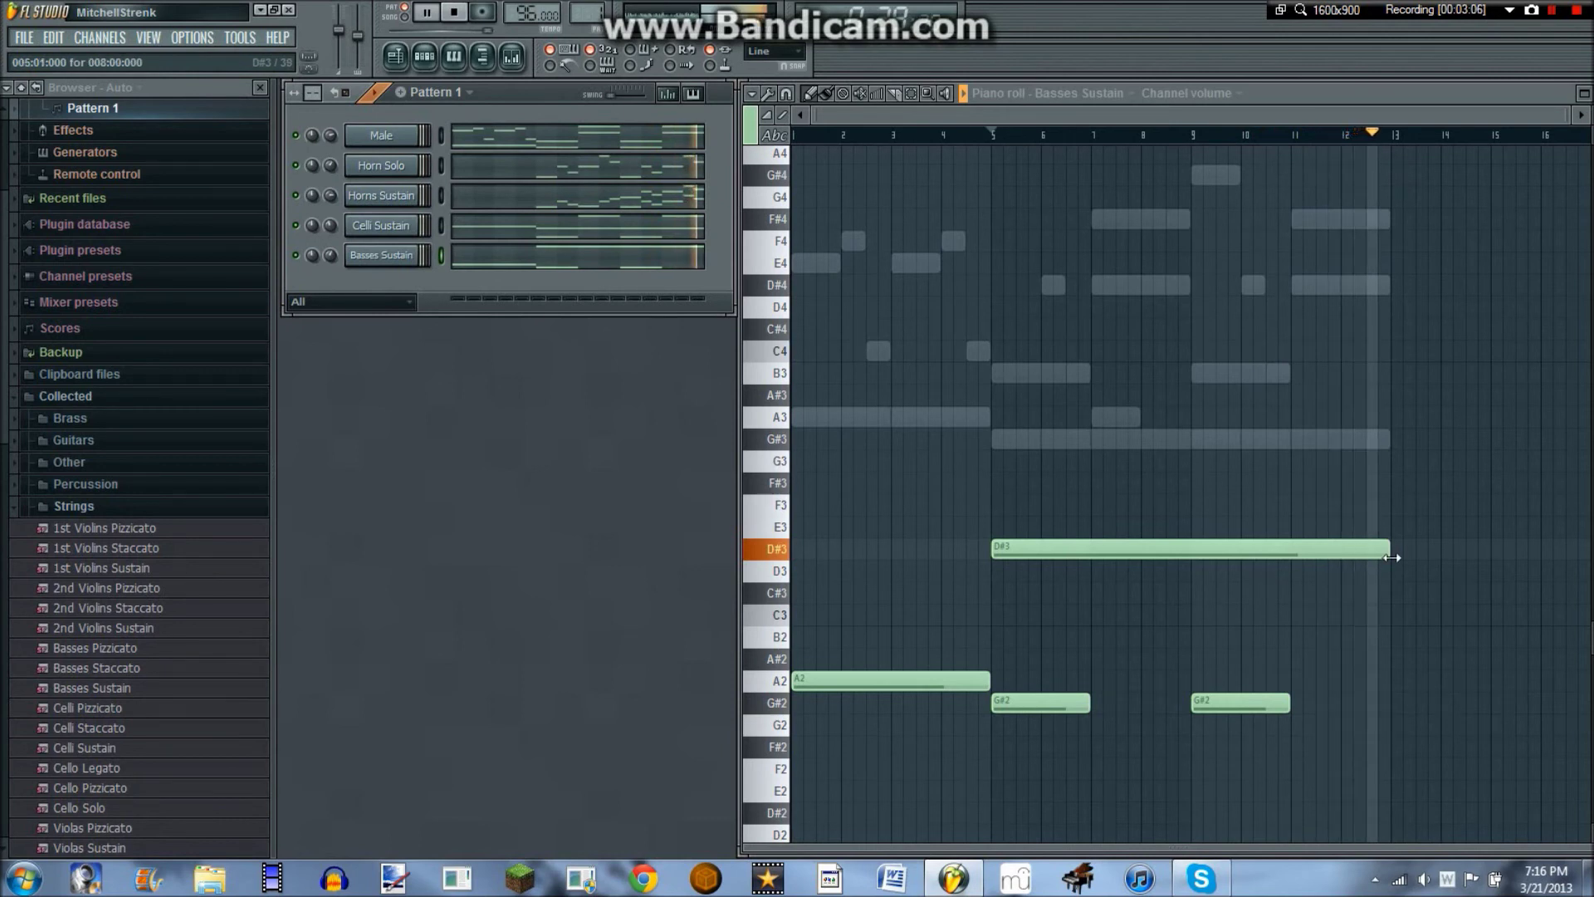
{"action": "key", "text": "space"}
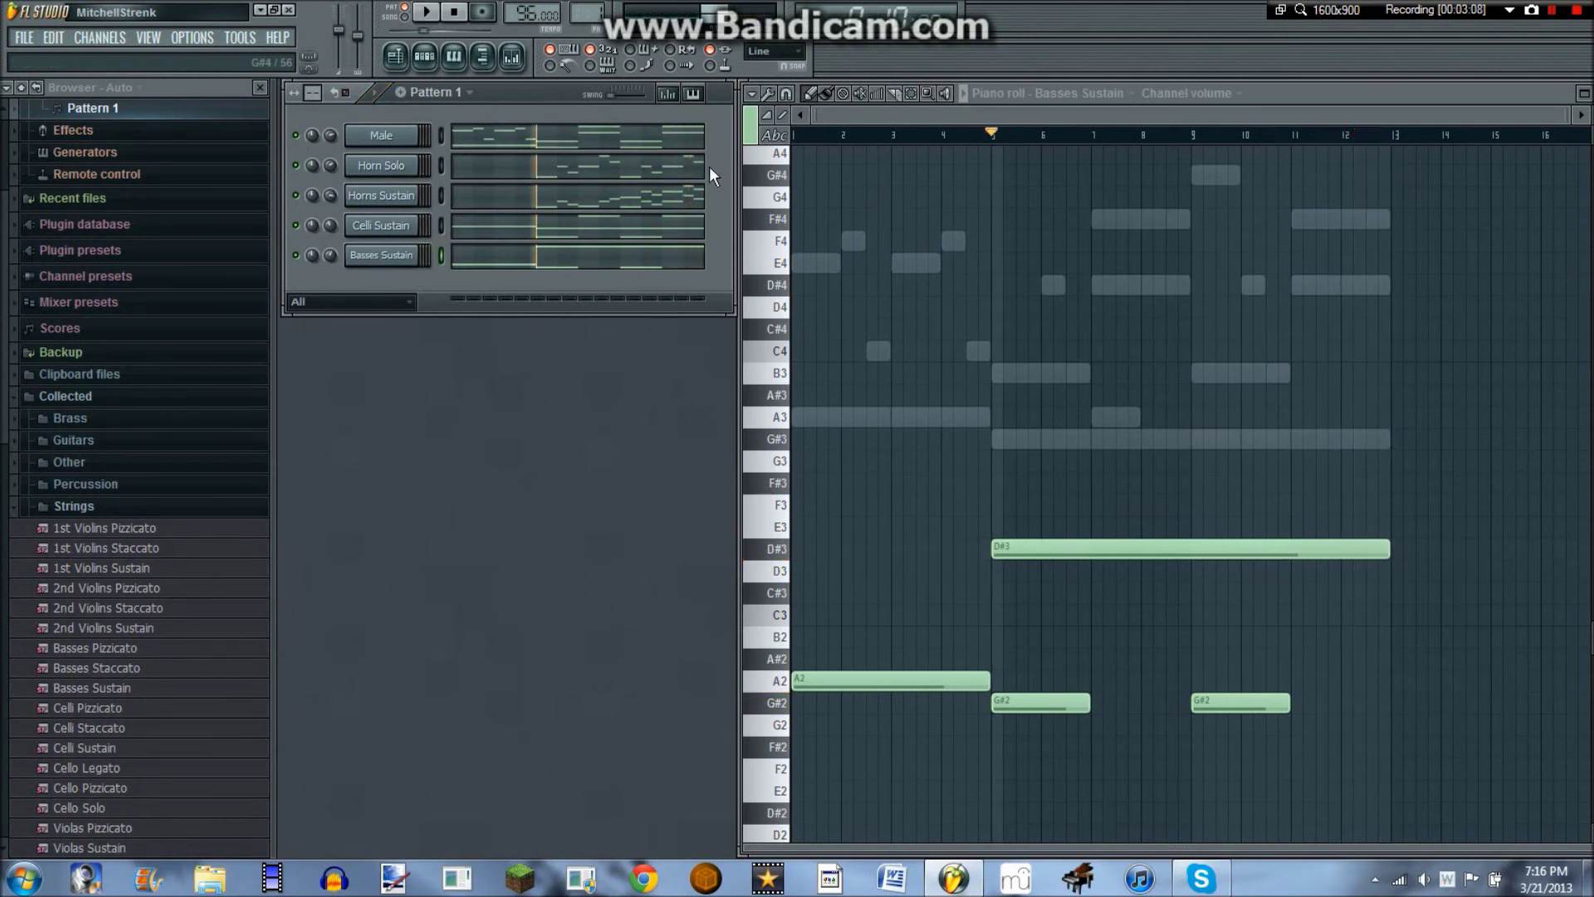
{"action": "left_click", "coordinate": [701, 158]}
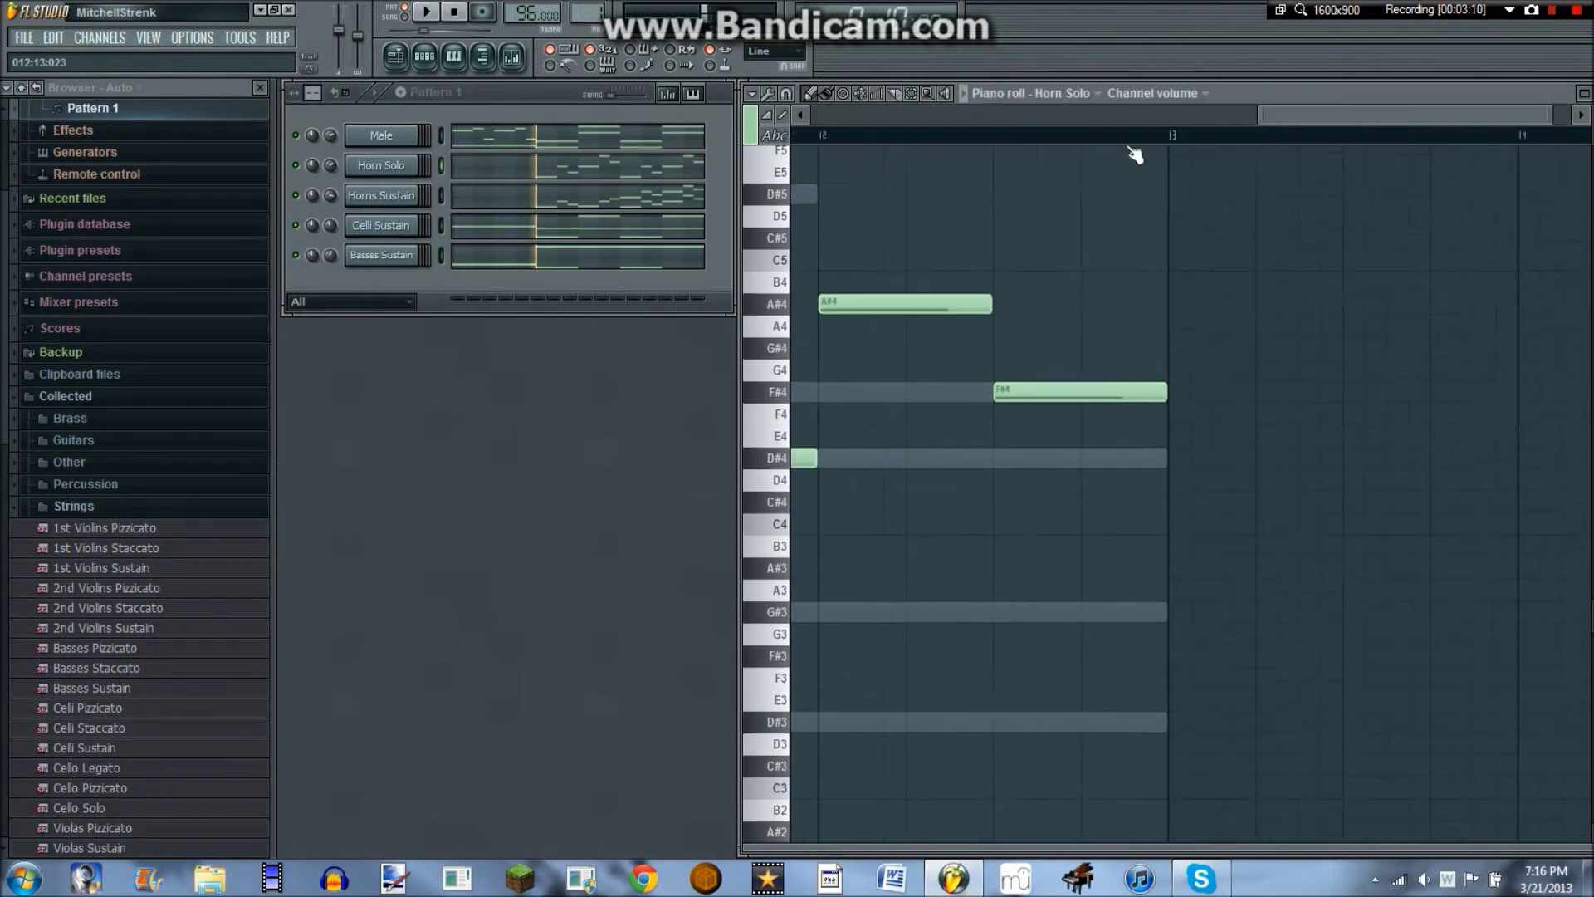
{"action": "scroll", "coordinate": [1129, 148], "scroll_direction": "down", "scroll_amount": 5}
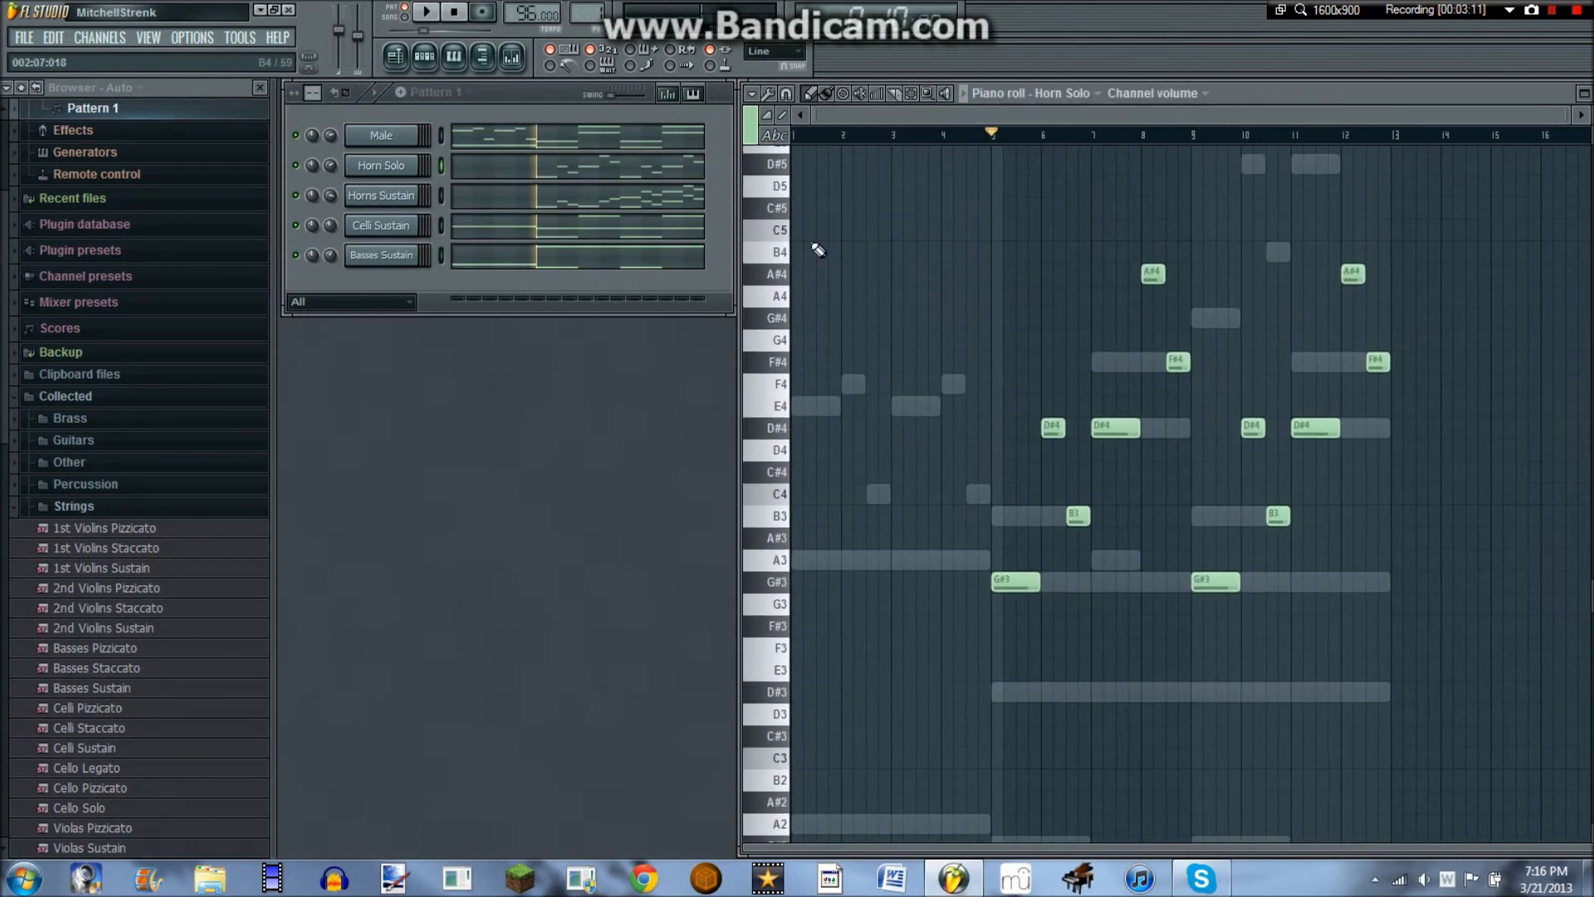
- Open the Horns Sustain piano roll and add two-bar G#5 and G#4 notes at bar 13
{"action": "left_click", "coordinate": [682, 194]}
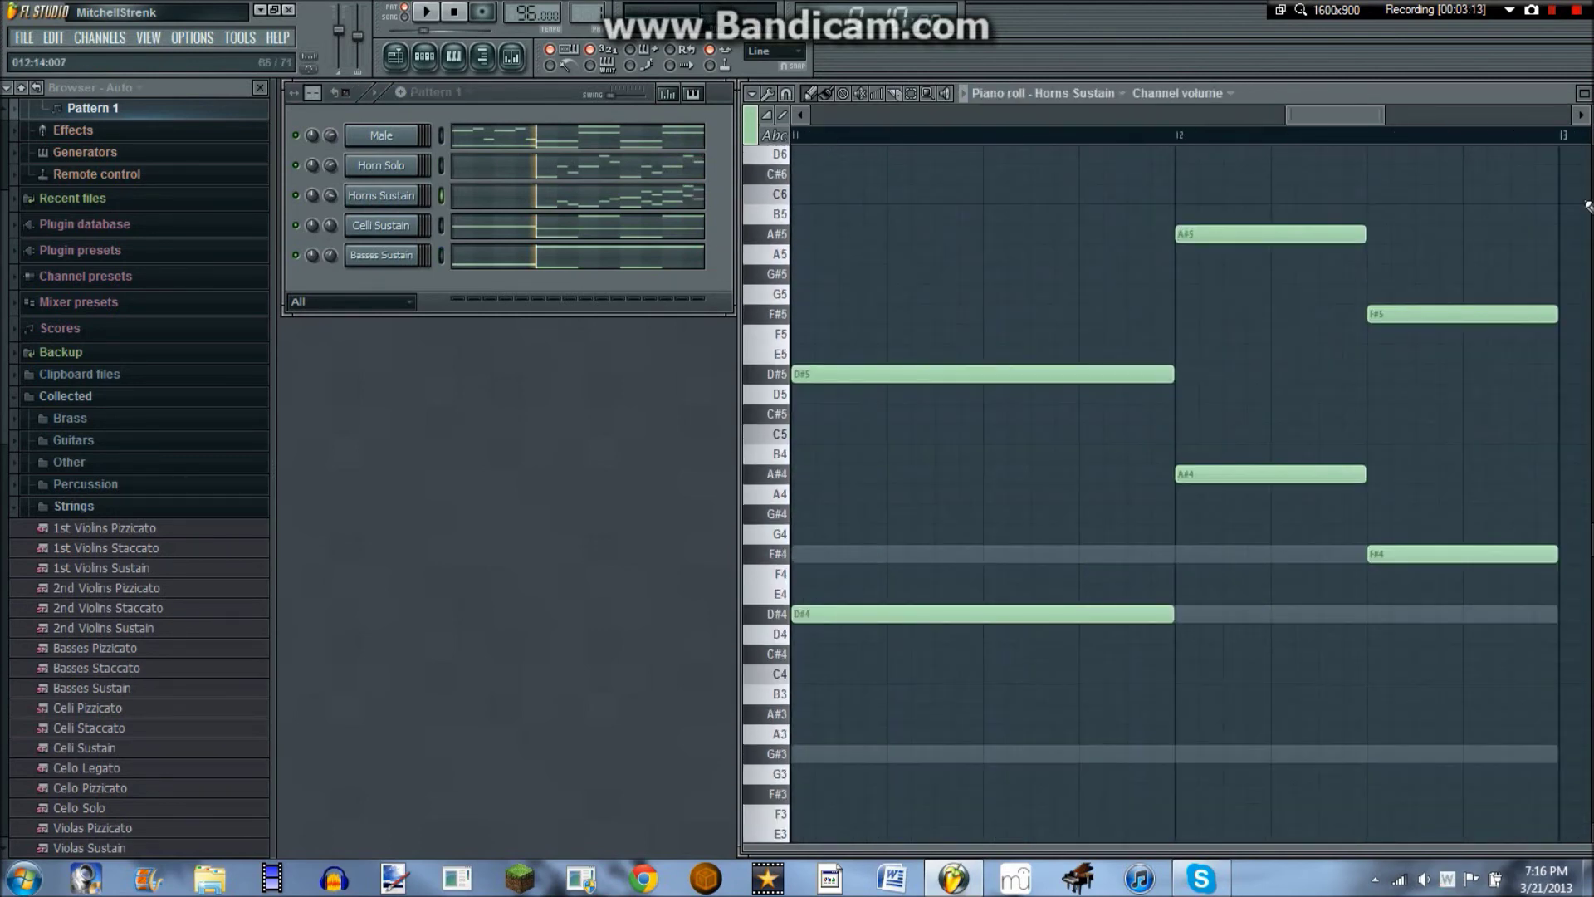
{"action": "scroll", "coordinate": [1575, 141], "scroll_direction": "down", "scroll_amount": 5}
{"action": "left_click_drag", "start_coordinate": [1383, 111], "coordinate": [1574, 113]}
{"action": "left_click", "coordinate": [1257, 316]}
{"action": "left_click", "coordinate": [1292, 272]}
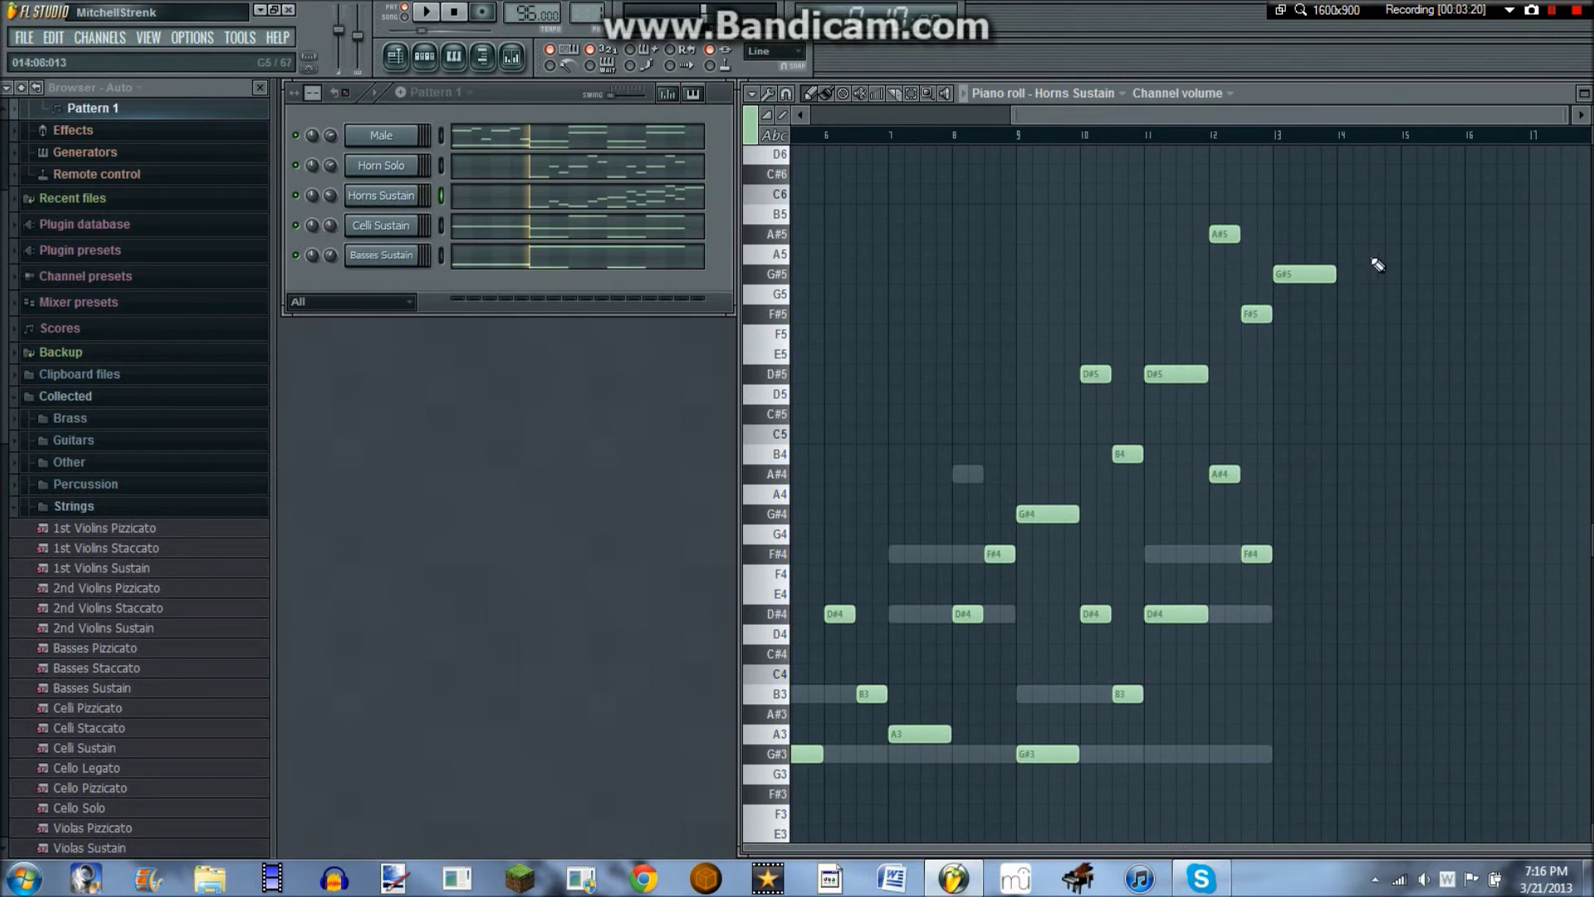
{"action": "left_click_drag", "start_coordinate": [1345, 275], "coordinate": [1399, 275]}
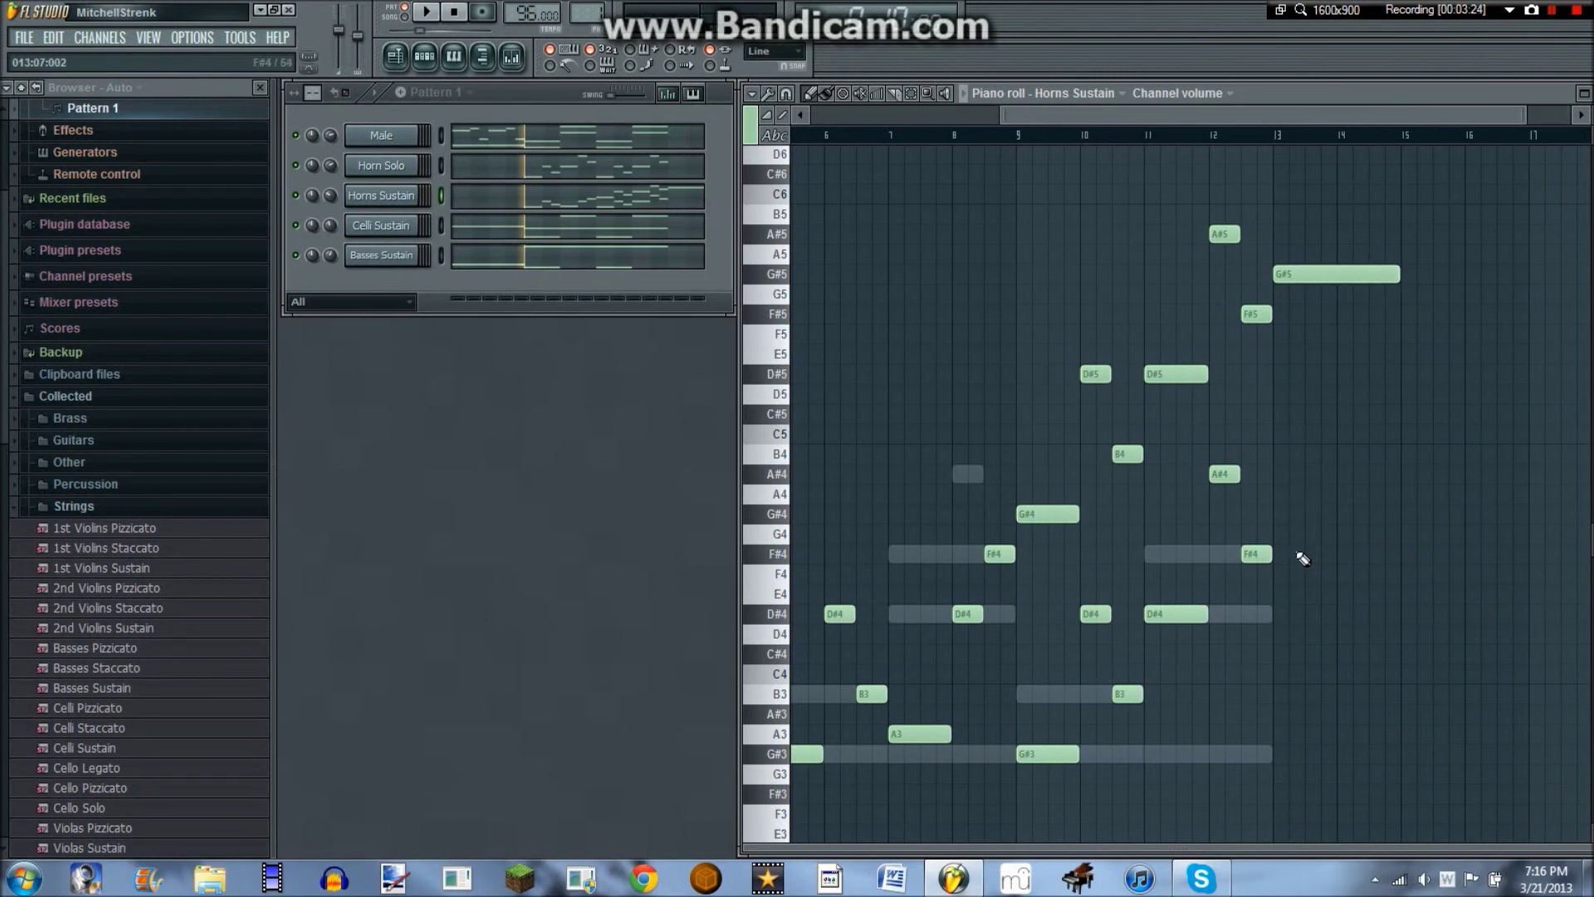
{"action": "left_click", "coordinate": [1278, 515]}
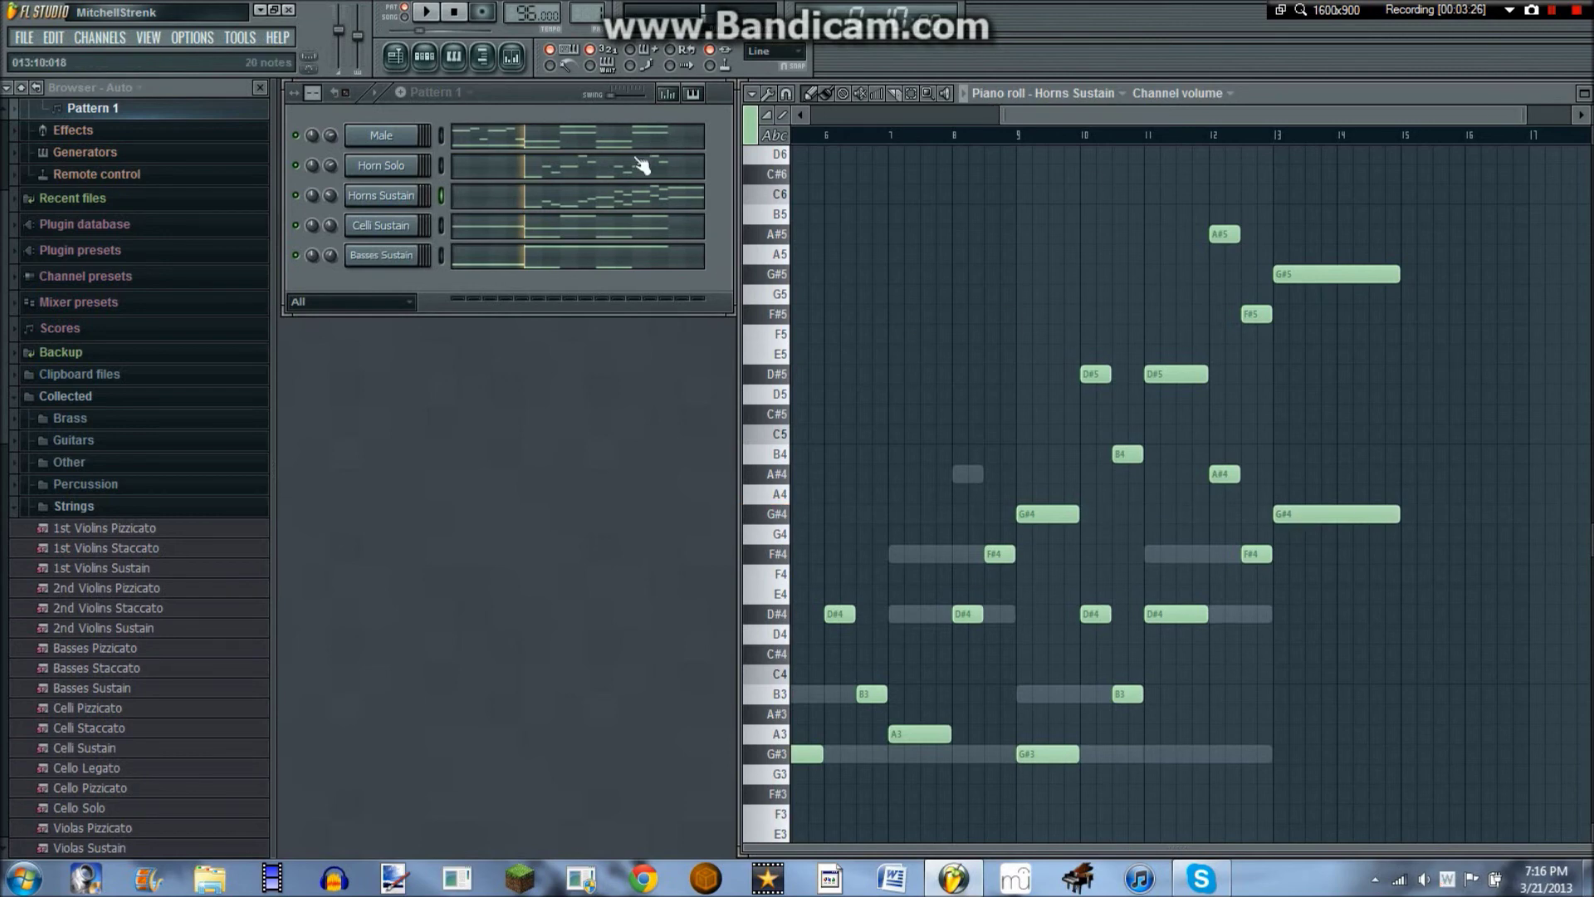
- In Celli Sustain, add a two-bar G#3 note at bar 13 and set the playback position to bar 13
{"action": "left_click", "coordinate": [701, 222]}
{"action": "scroll", "coordinate": [1176, 142], "scroll_direction": "down", "scroll_amount": 3}
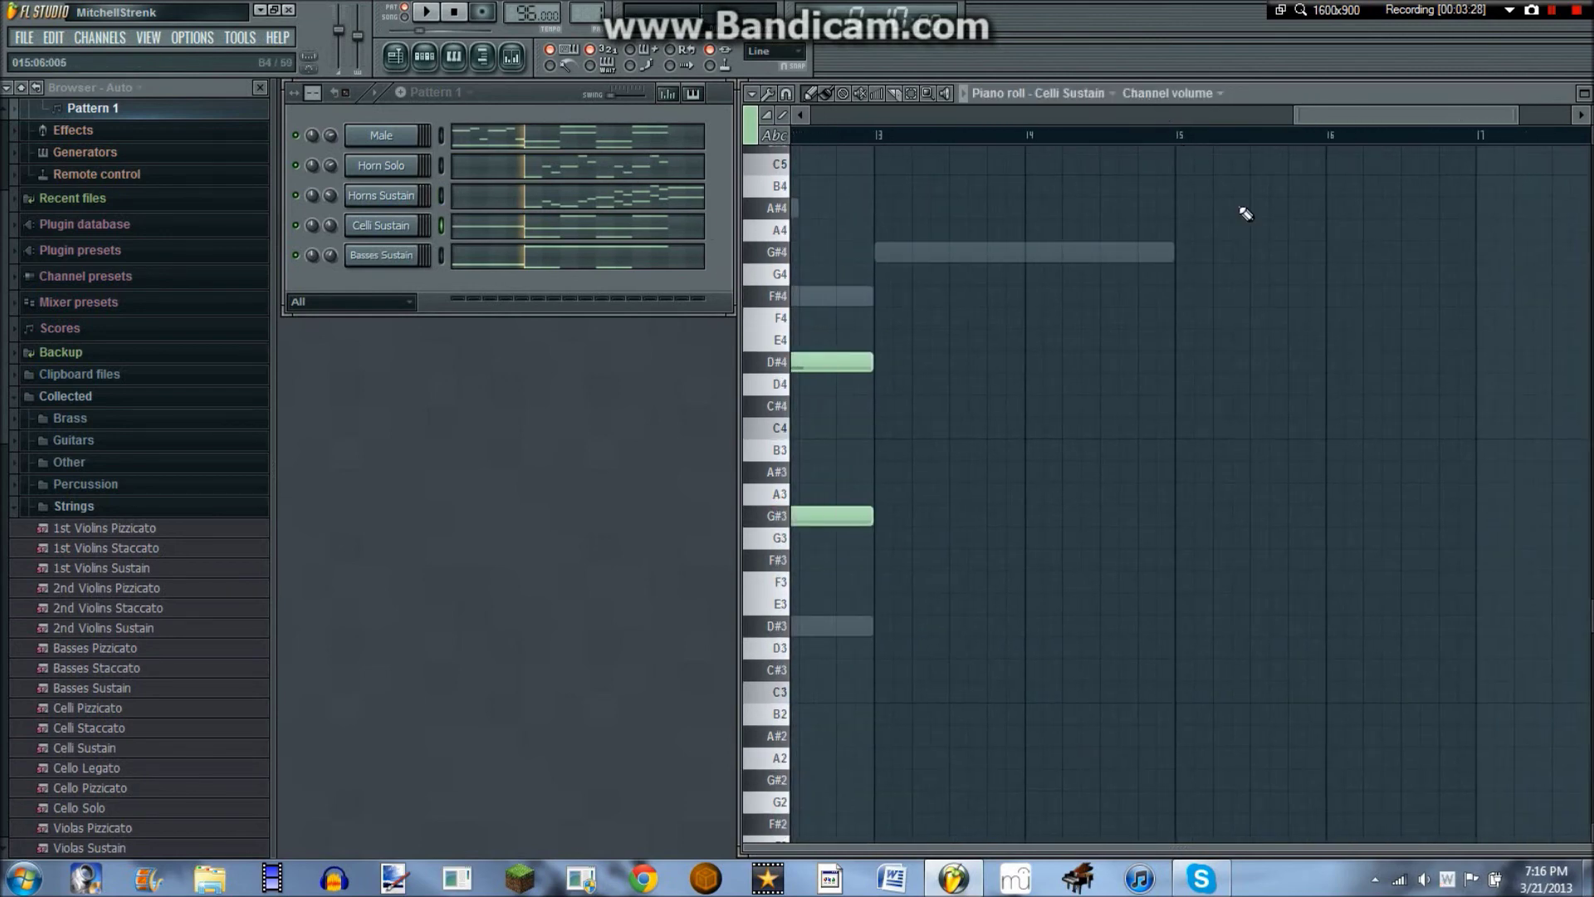
{"action": "scroll", "coordinate": [1212, 232], "scroll_direction": "up", "scroll_amount": 4}
{"action": "scroll", "coordinate": [1221, 149], "scroll_direction": "down", "scroll_amount": 5}
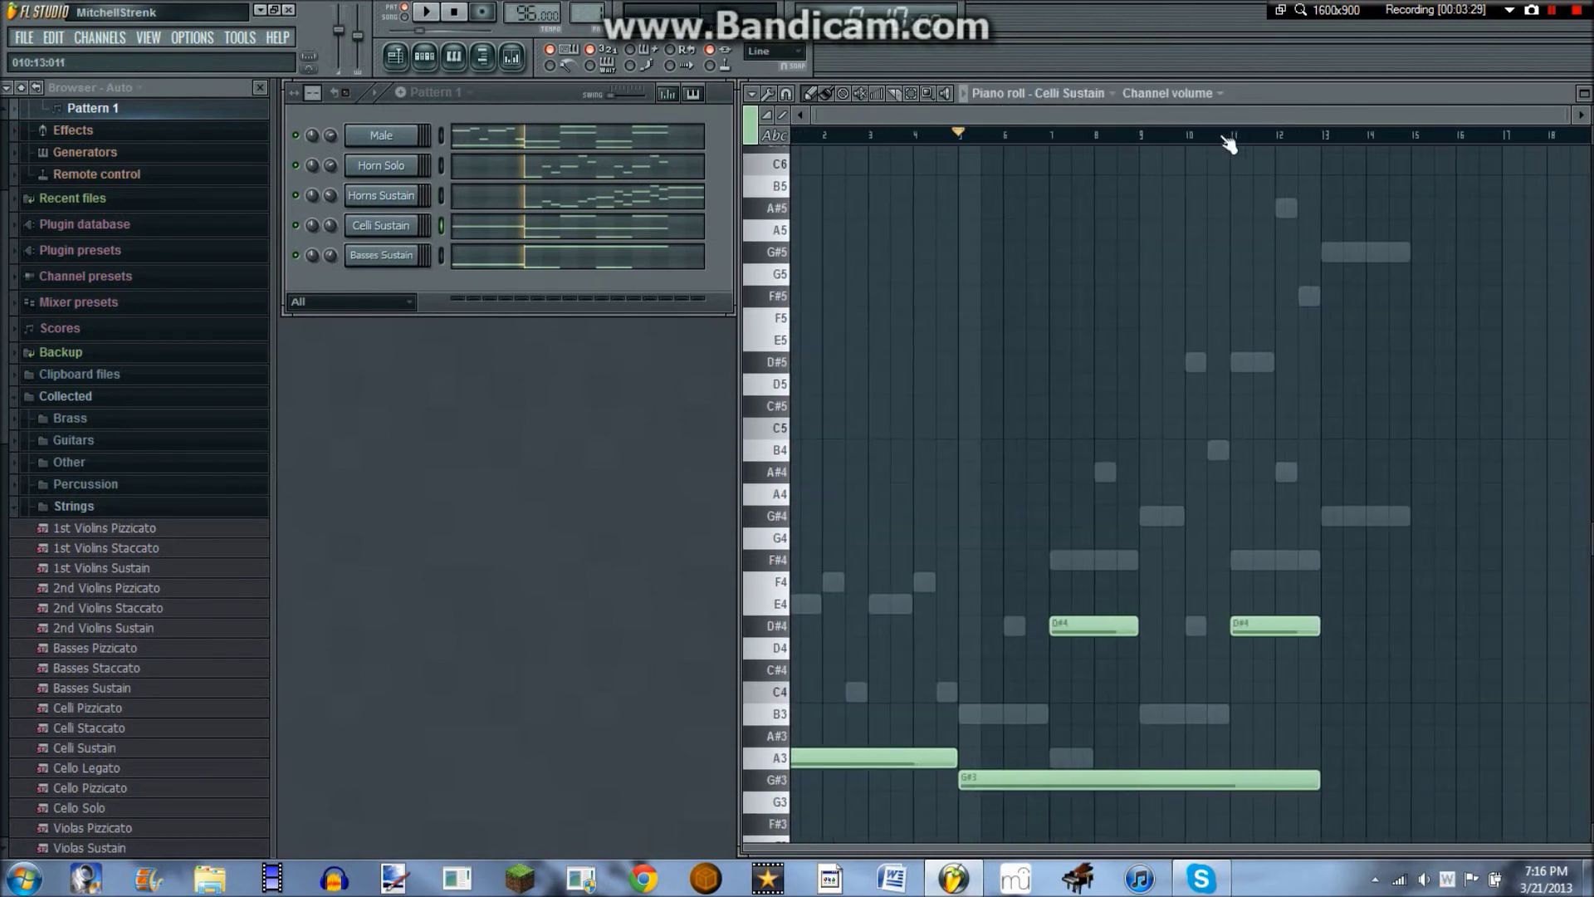
{"action": "scroll", "coordinate": [1361, 416], "scroll_direction": "down", "scroll_amount": 5}
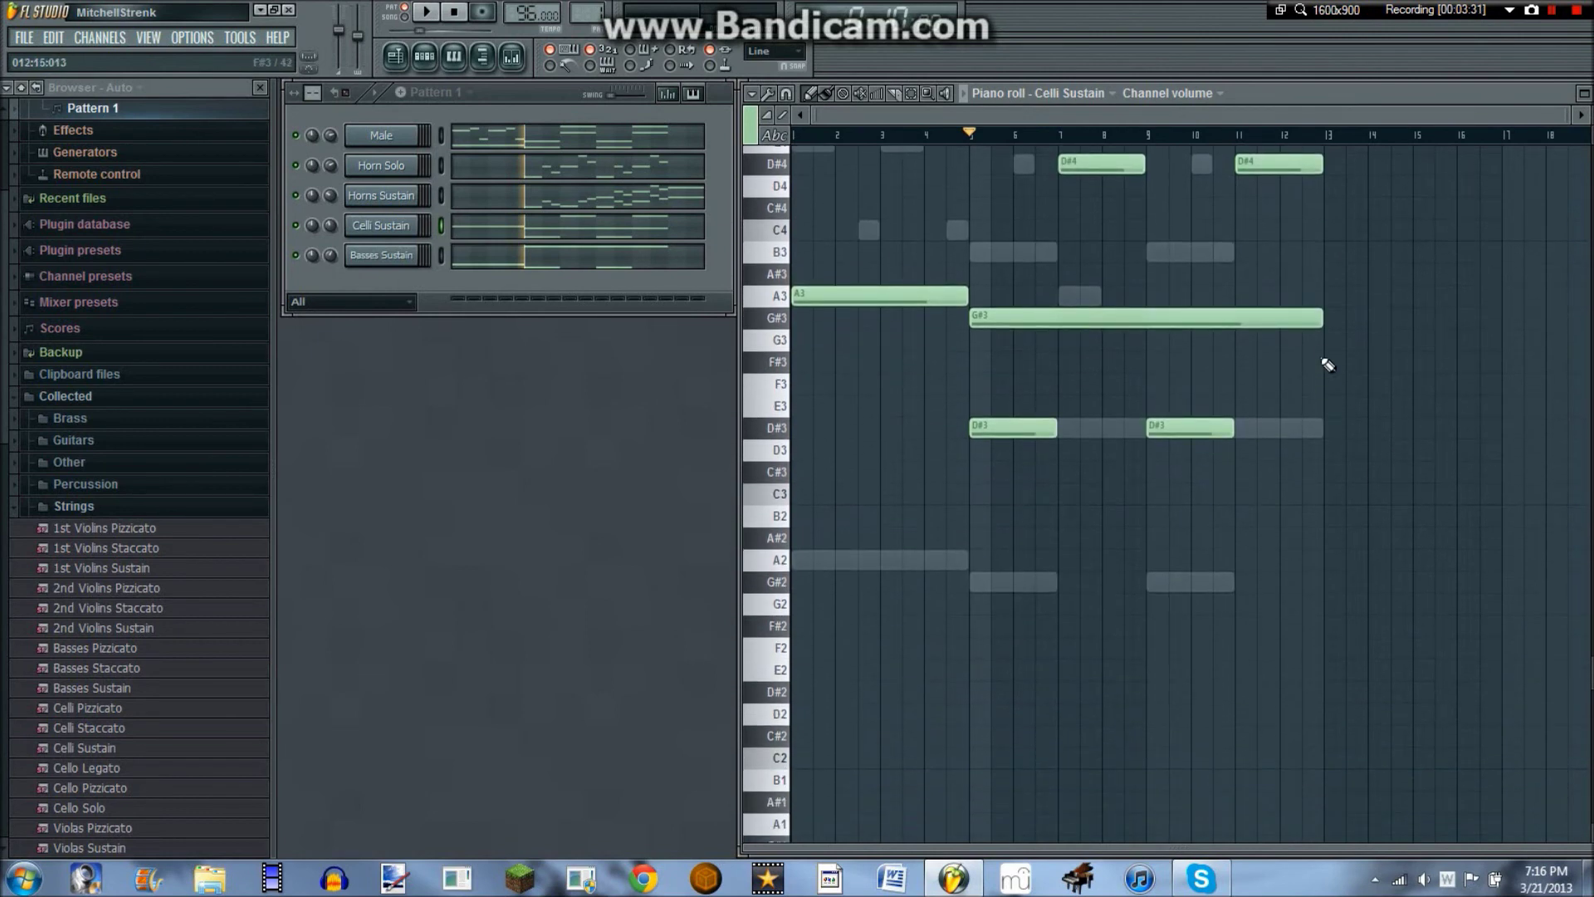
{"action": "left_click", "coordinate": [1332, 319]}
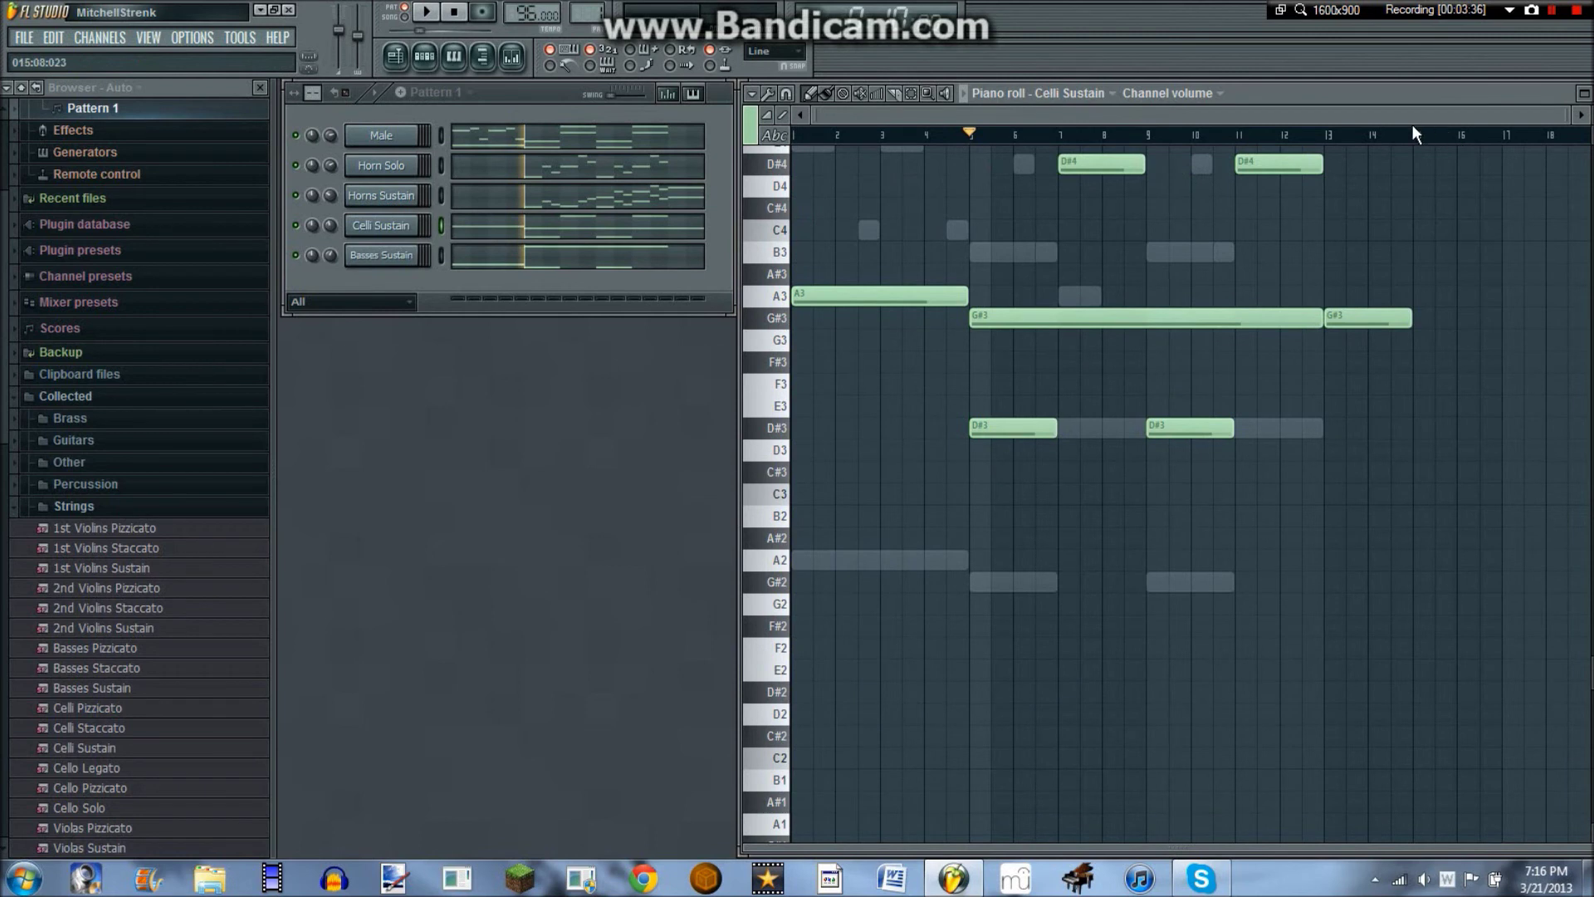
{"action": "mouse_move", "coordinate": [1410, 135]}
{"action": "left_mouse_down"}
{"action": "mouse_move", "coordinate": [1396, 150]}
{"action": "mouse_move", "coordinate": [1324, 133]}
{"action": "left_mouse_up"}
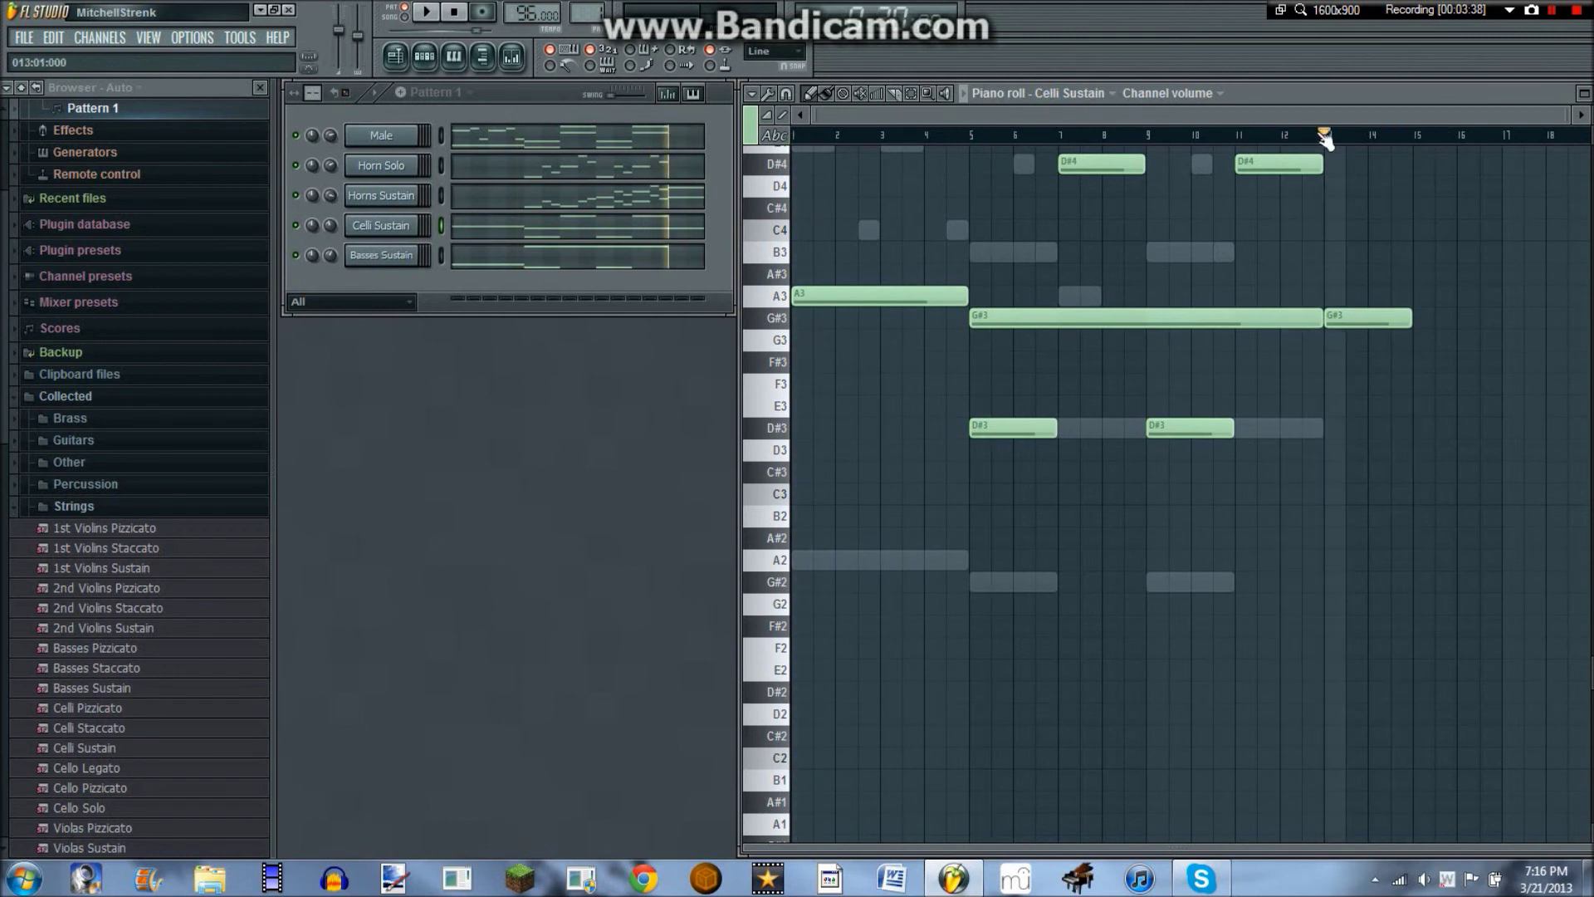
- In Basses Sustain, add two-bar G#2 and D#3 notes at bar 13
{"action": "left_click", "coordinate": [675, 251]}
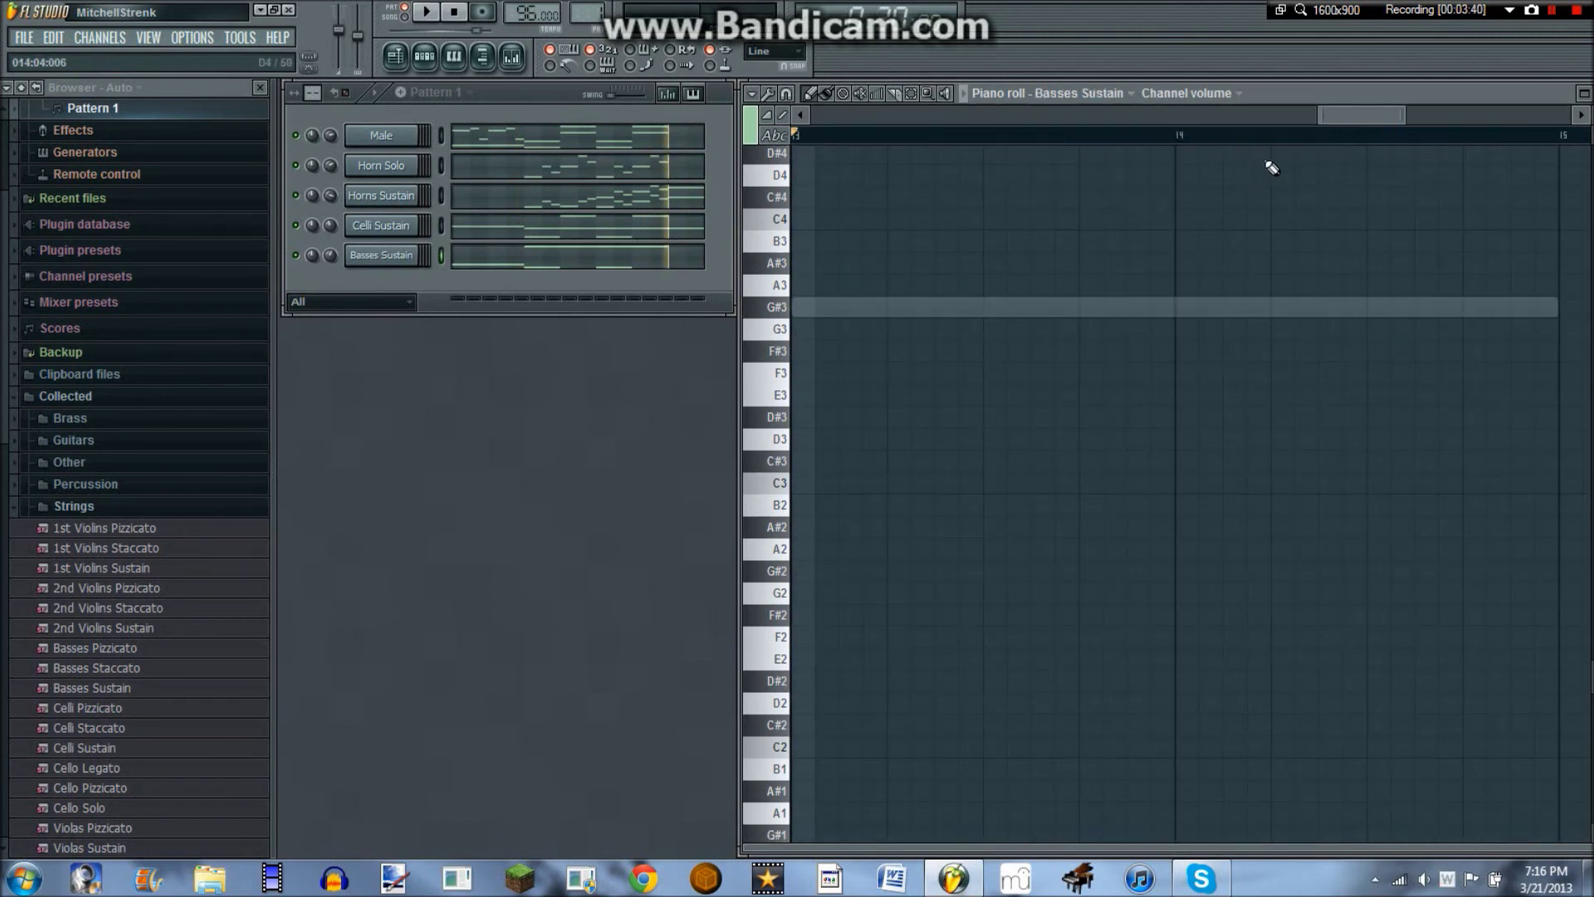
{"action": "scroll", "coordinate": [1300, 135], "scroll_direction": "down", "scroll_amount": 4}
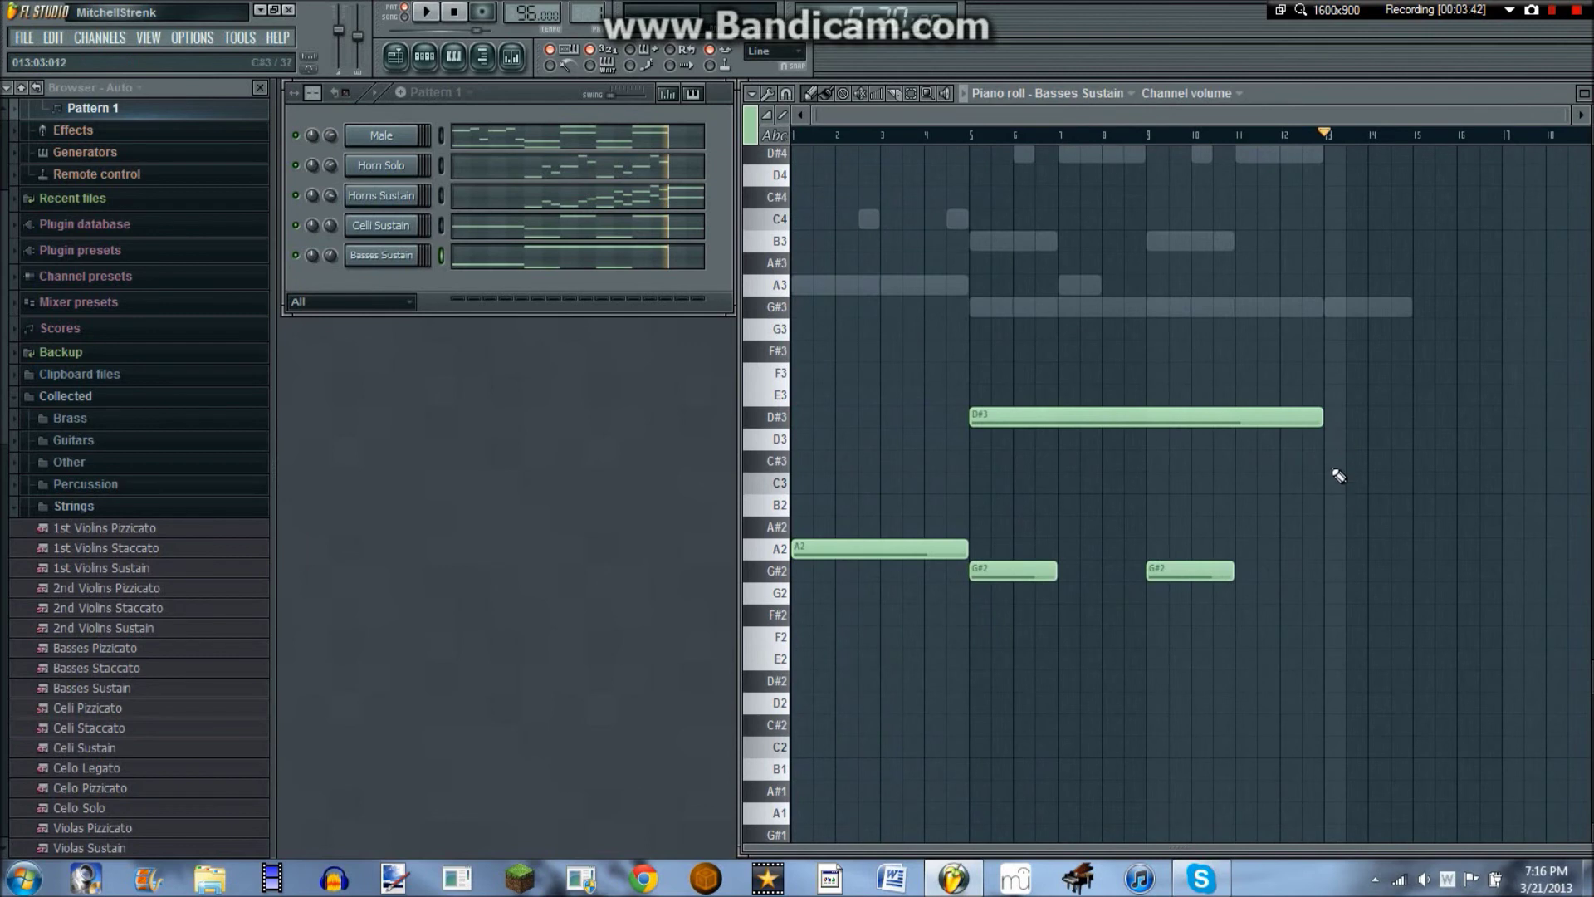
{"action": "left_click", "coordinate": [1331, 575]}
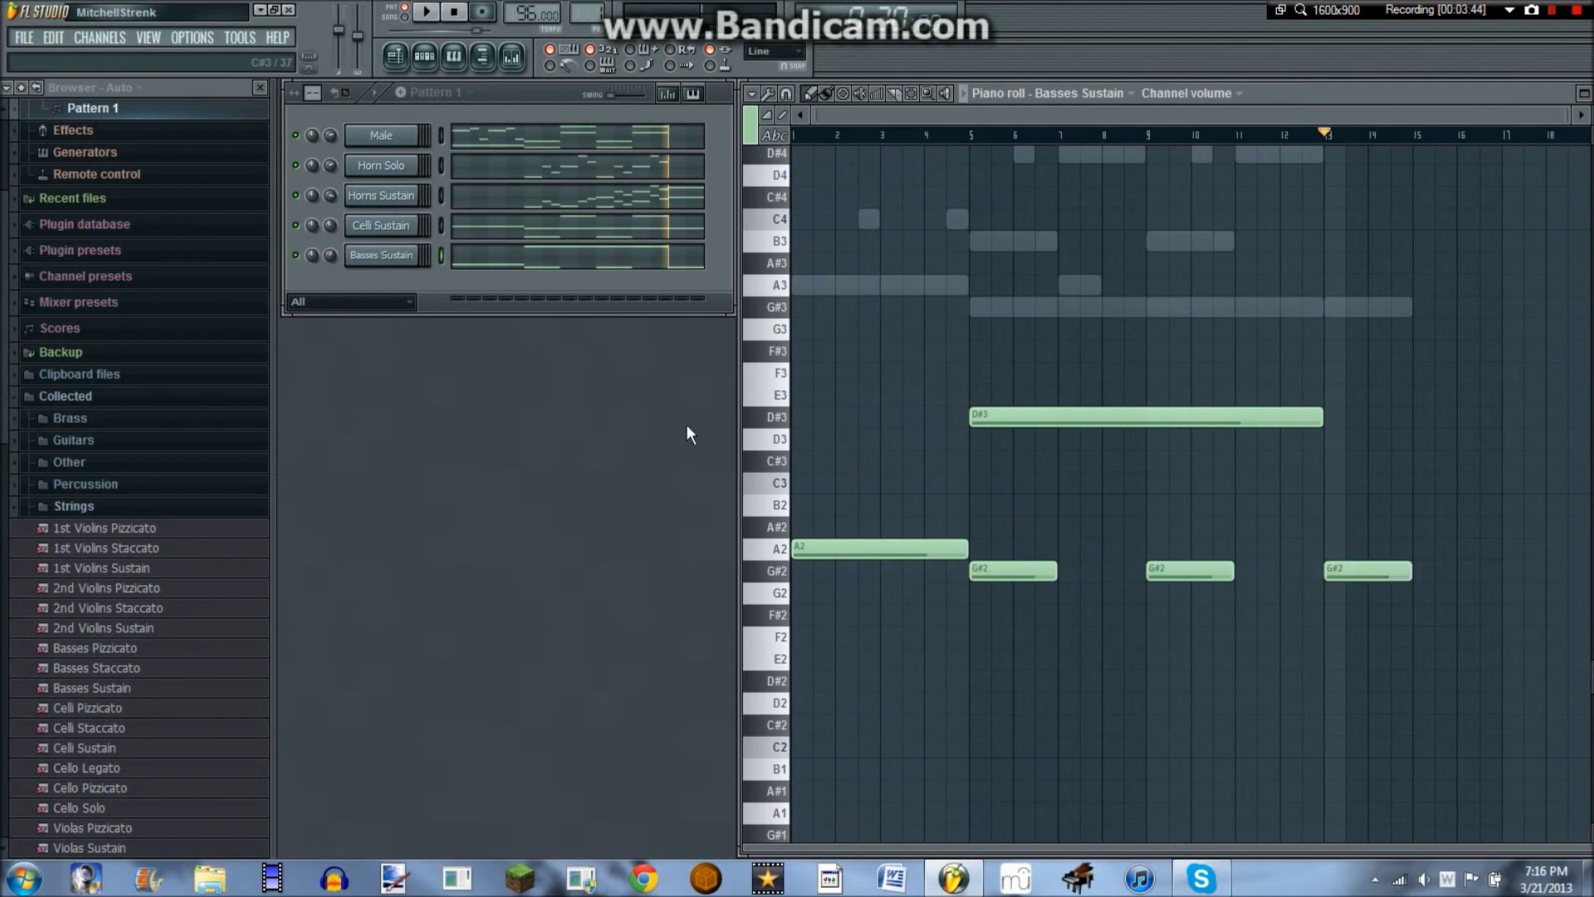
{"action": "left_click", "coordinate": [1328, 419]}
{"action": "scroll", "coordinate": [1490, 148], "scroll_direction": "down", "scroll_amount": 2}
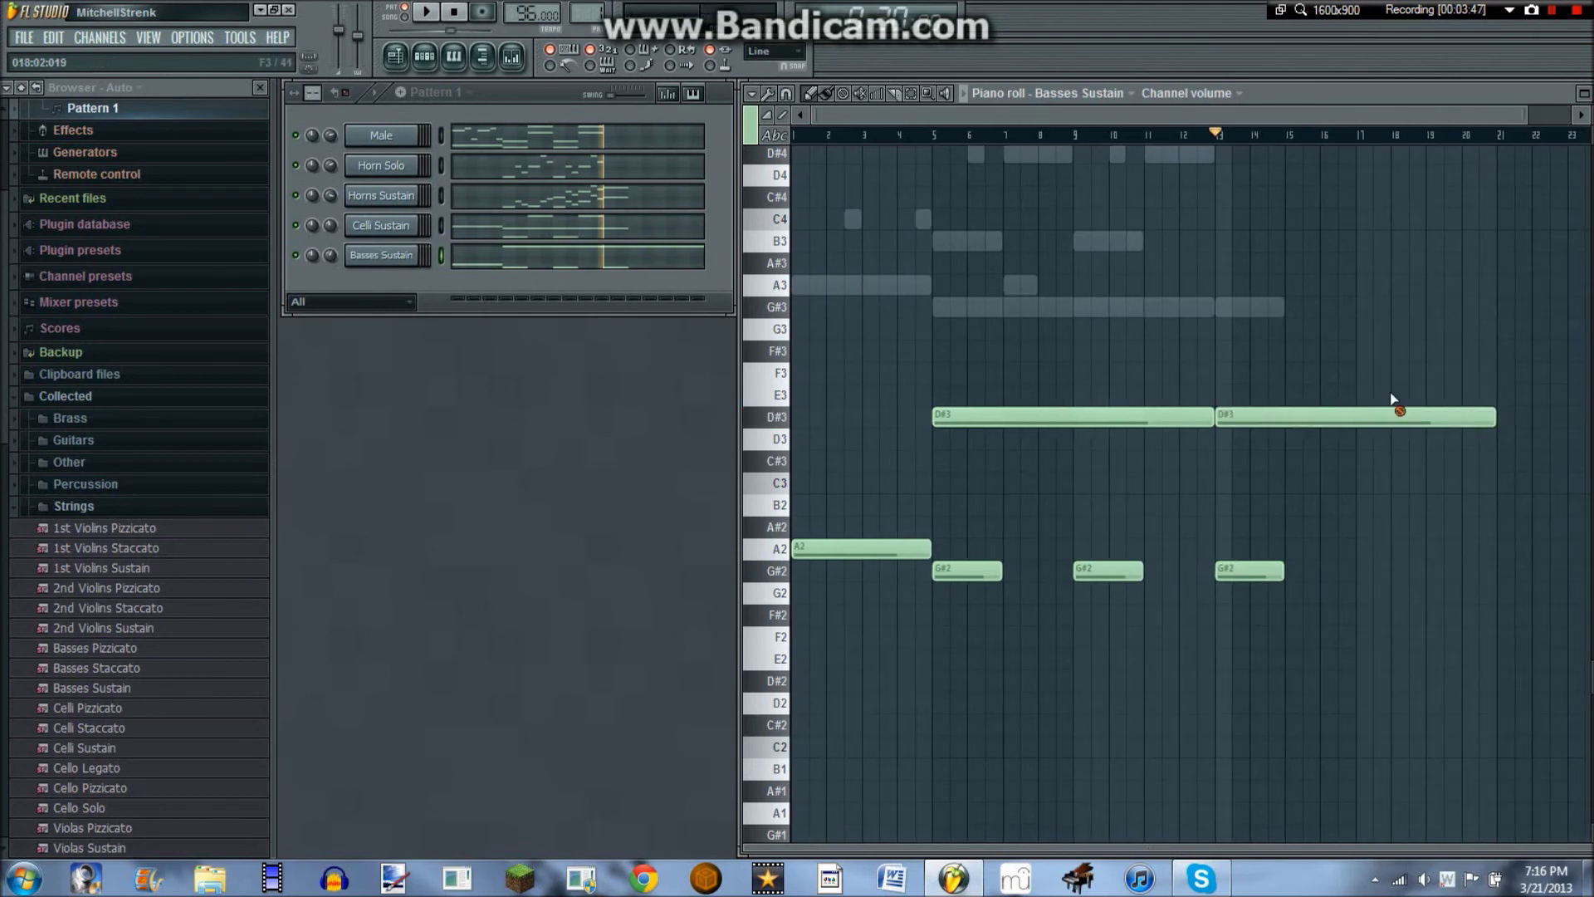
{"action": "right_click", "coordinate": [1395, 415]}
{"action": "left_click", "coordinate": [1250, 571]}
{"action": "left_click", "coordinate": [1211, 419]}
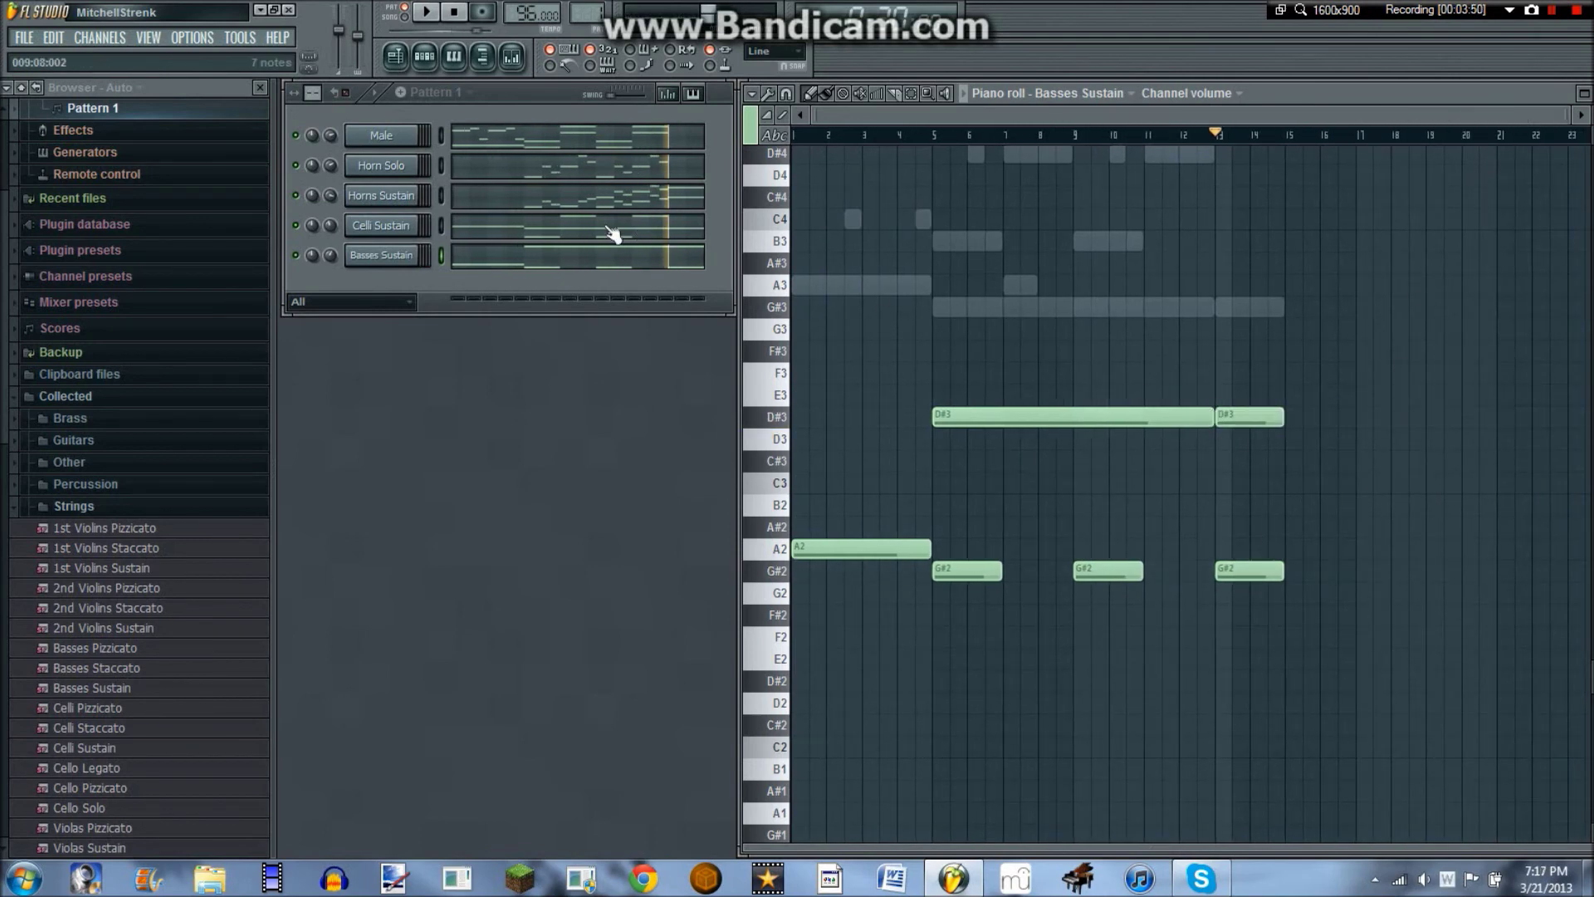
- In Celli Sustain, try a low two-bar G#2 note at bar 13 and remove it again
{"action": "left_click", "coordinate": [690, 233]}
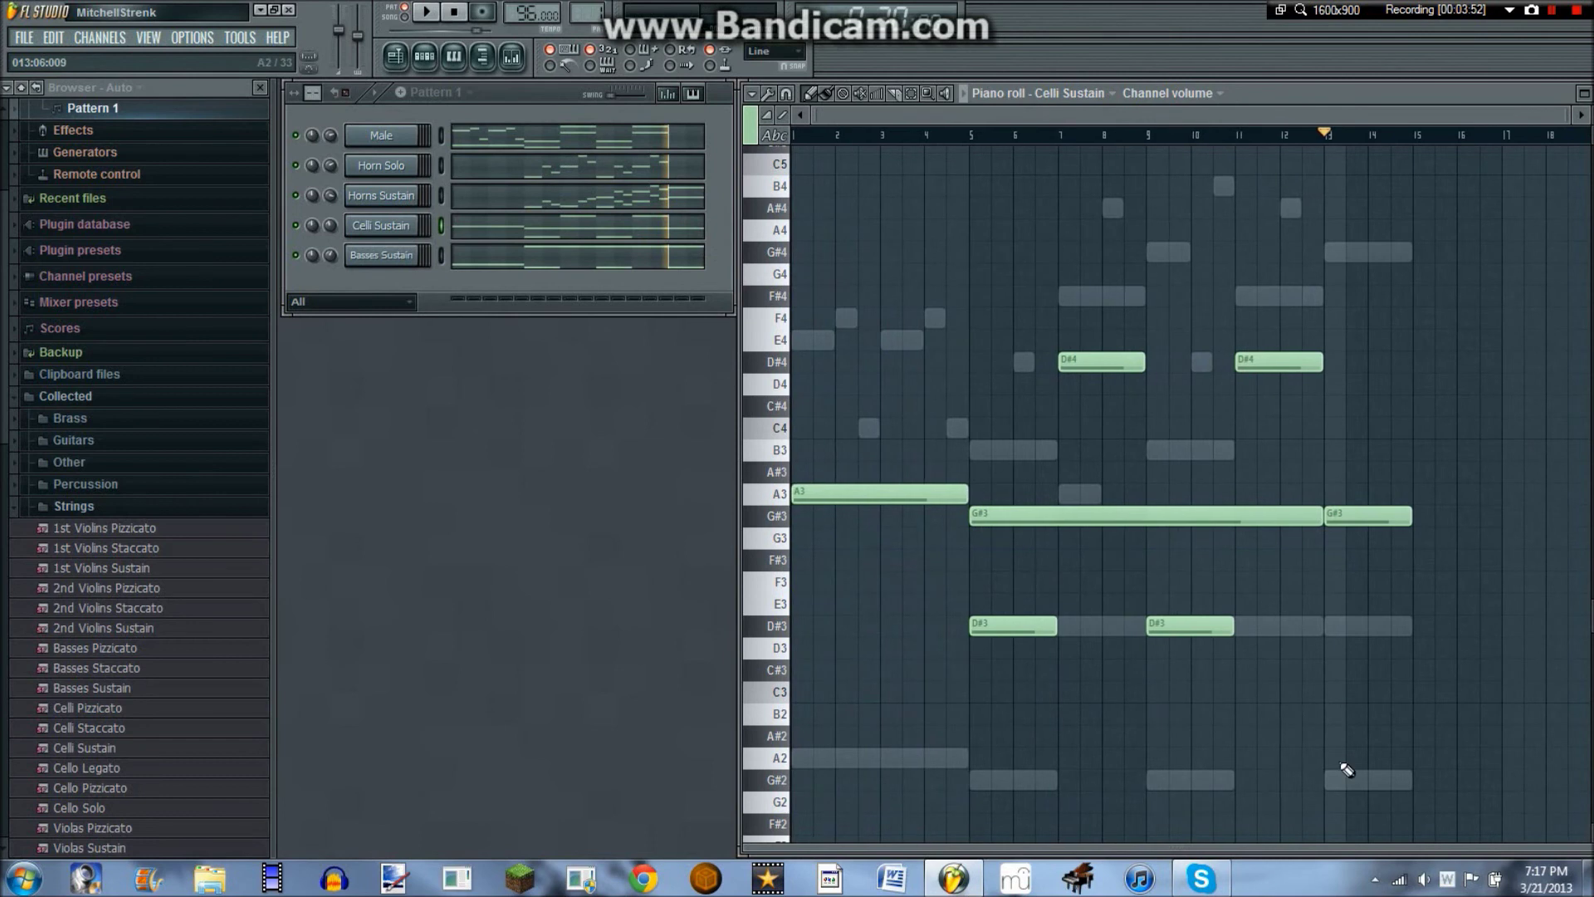
{"action": "left_click", "coordinate": [1338, 779]}
{"action": "key", "text": "ctrl+z"}
{"action": "mouse_move", "coordinate": [1321, 709]}
{"action": "left_mouse_down"}
{"action": "mouse_move", "coordinate": [1323, 684]}
{"action": "mouse_move", "coordinate": [1326, 739]}
{"action": "left_mouse_up"}
{"action": "right_click", "coordinate": [1367, 738]}
{"action": "left_click", "coordinate": [1326, 781]}
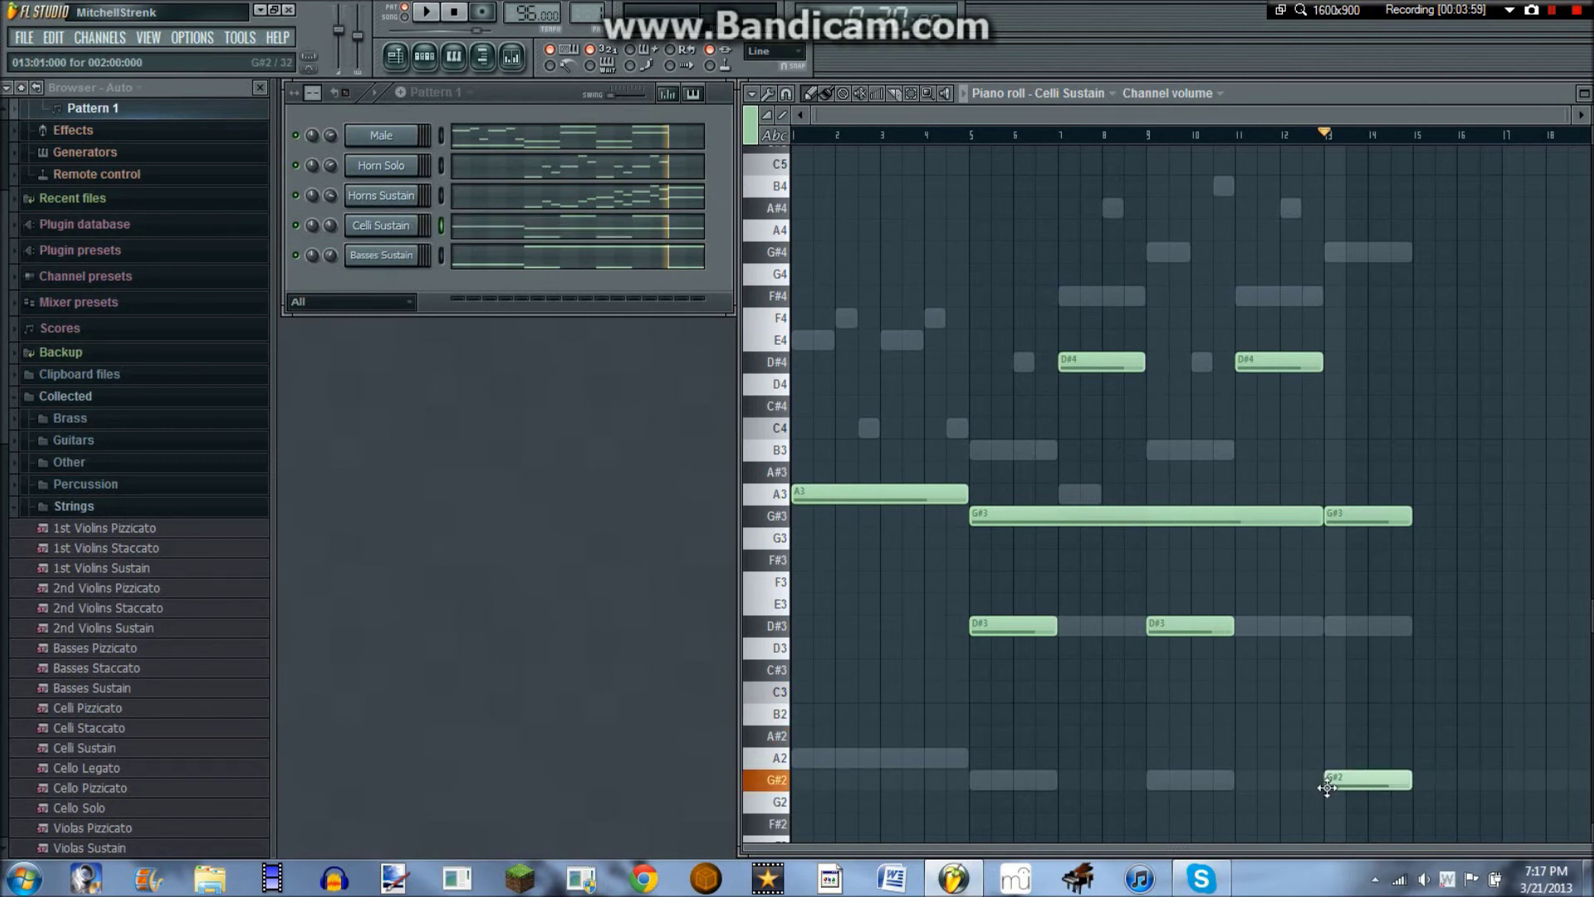
{"action": "right_click", "coordinate": [1328, 780]}
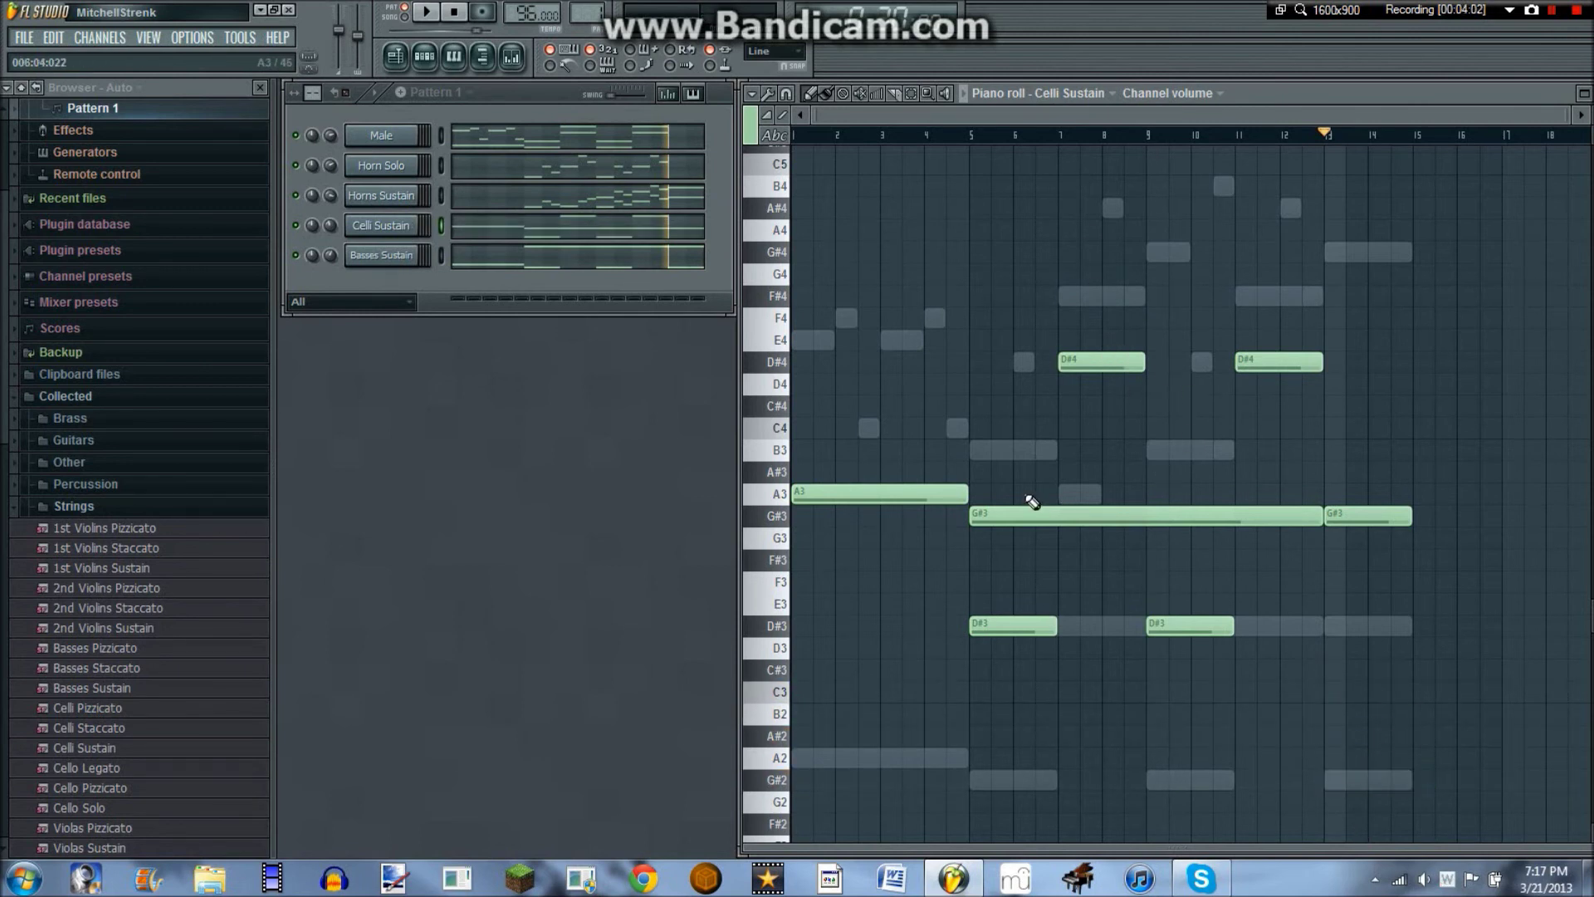
{"action": "left_click", "coordinate": [979, 434]}
{"action": "right_click", "coordinate": [980, 435]}
{"action": "left_click", "coordinate": [973, 469]}
{"action": "right_click", "coordinate": [978, 468]}
{"action": "left_click_drag", "start_coordinate": [980, 435], "coordinate": [965, 465]}
{"action": "right_click", "coordinate": [984, 455]}
{"action": "left_click_drag", "start_coordinate": [1354, 735], "coordinate": [1333, 704]}
{"action": "right_click", "coordinate": [1333, 707]}
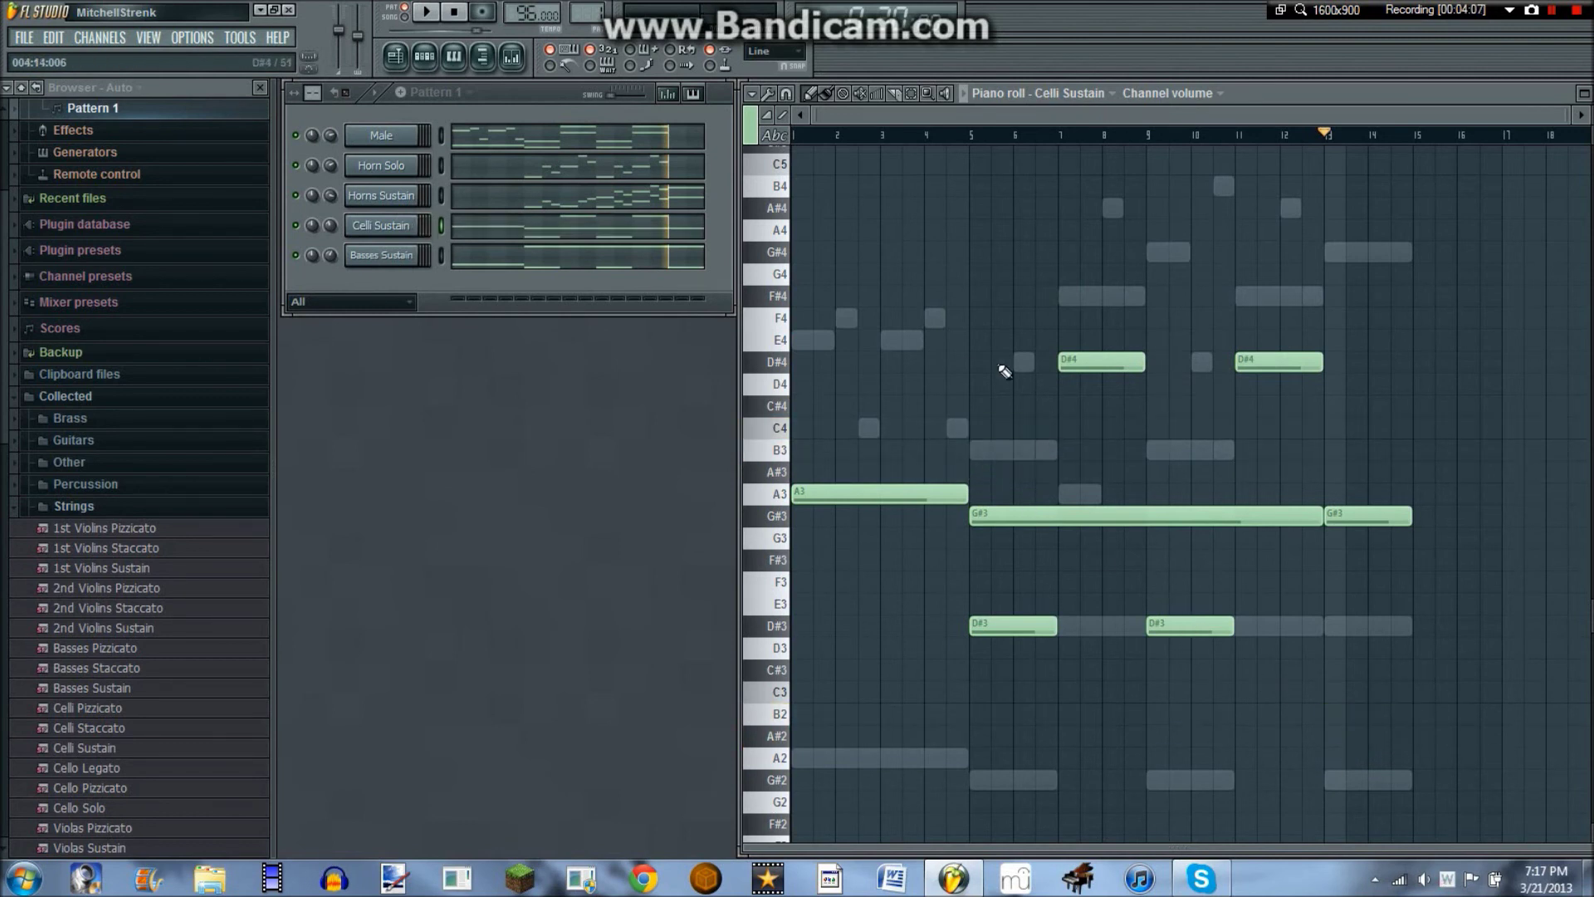
- Try a two-bar B3 note at bar 13 in Celli Sustain
{"action": "left_click", "coordinate": [1333, 430]}
{"action": "left_click_drag", "start_coordinate": [1313, 428], "coordinate": [1329, 452]}
{"action": "right_click", "coordinate": [1354, 431]}
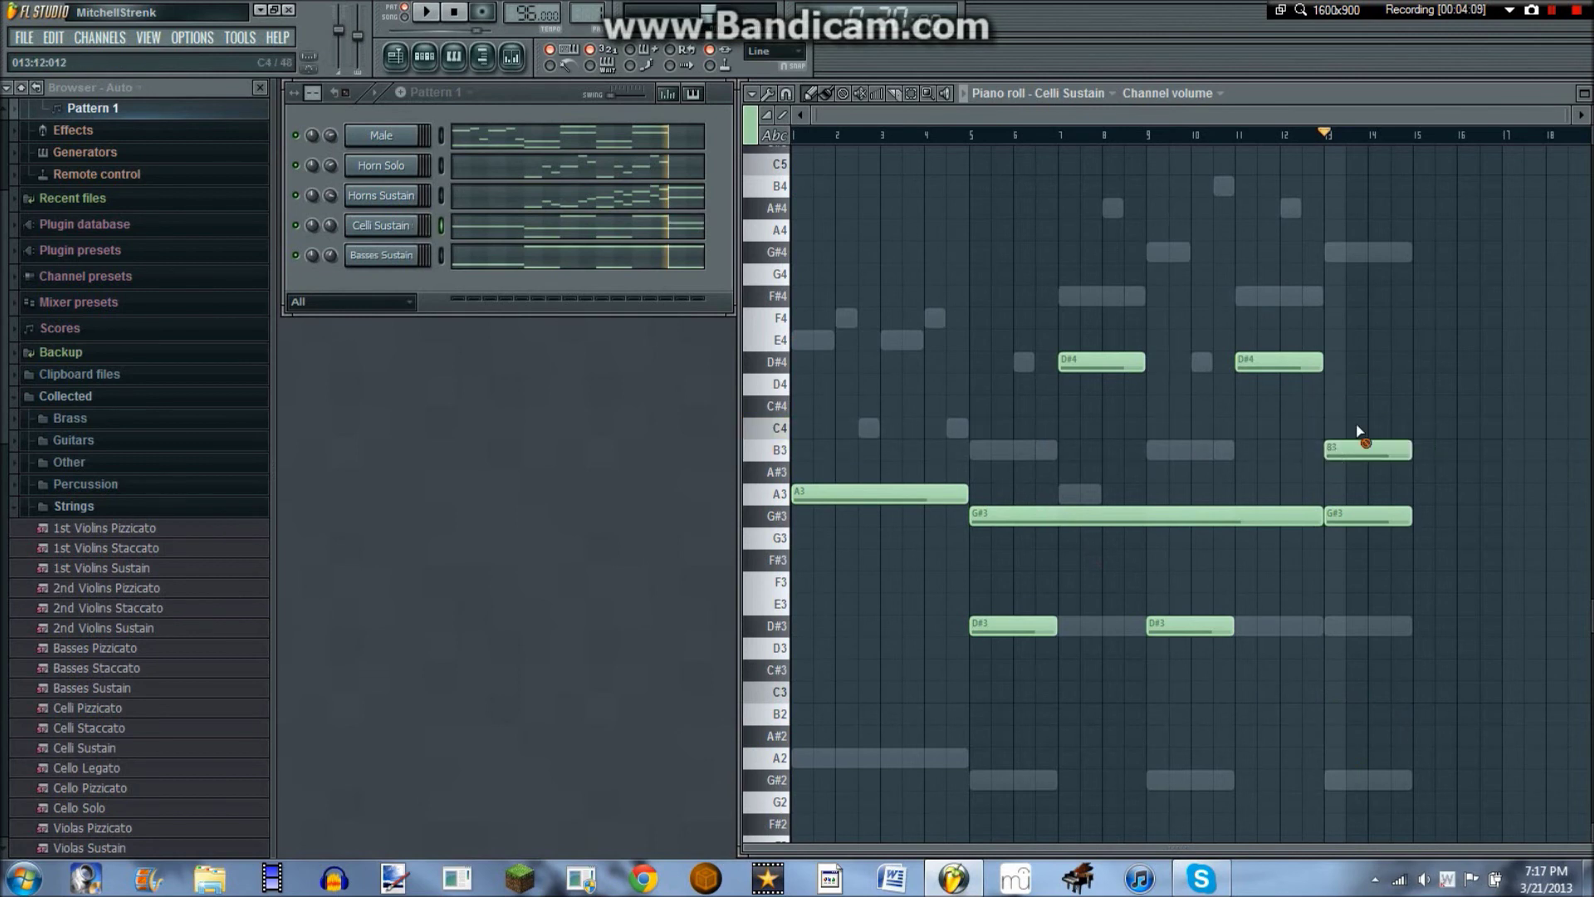
- In Basses Sustain, replace the D#3 note at bar 13 with a two-bar B2
{"action": "left_click", "coordinate": [688, 262]}
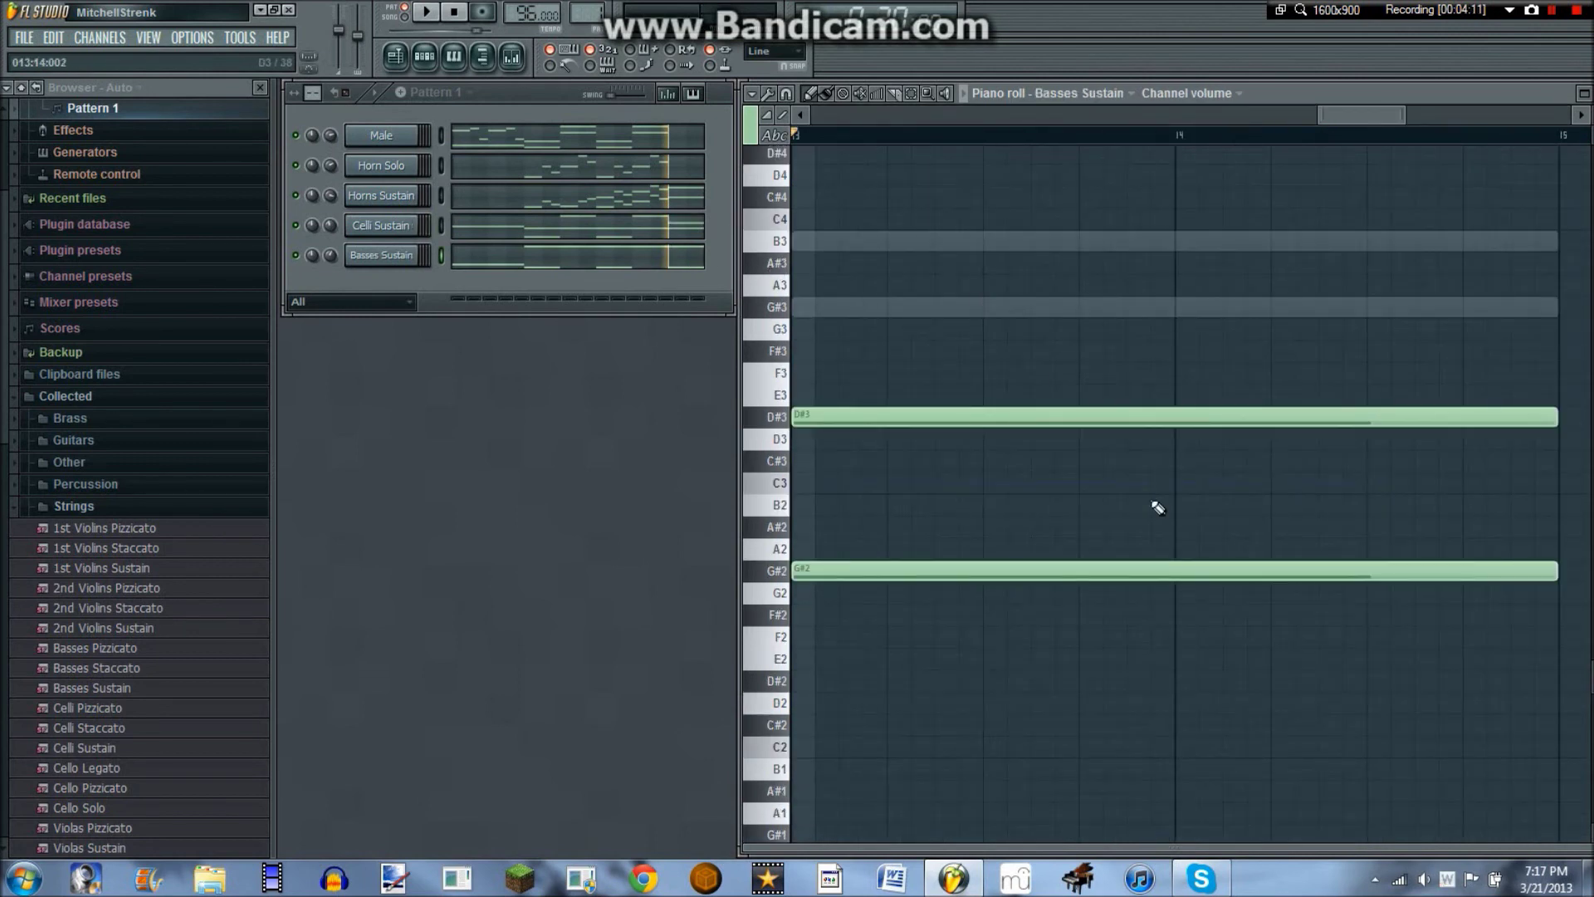
{"action": "scroll", "coordinate": [1258, 137], "scroll_direction": "down", "scroll_amount": 4}
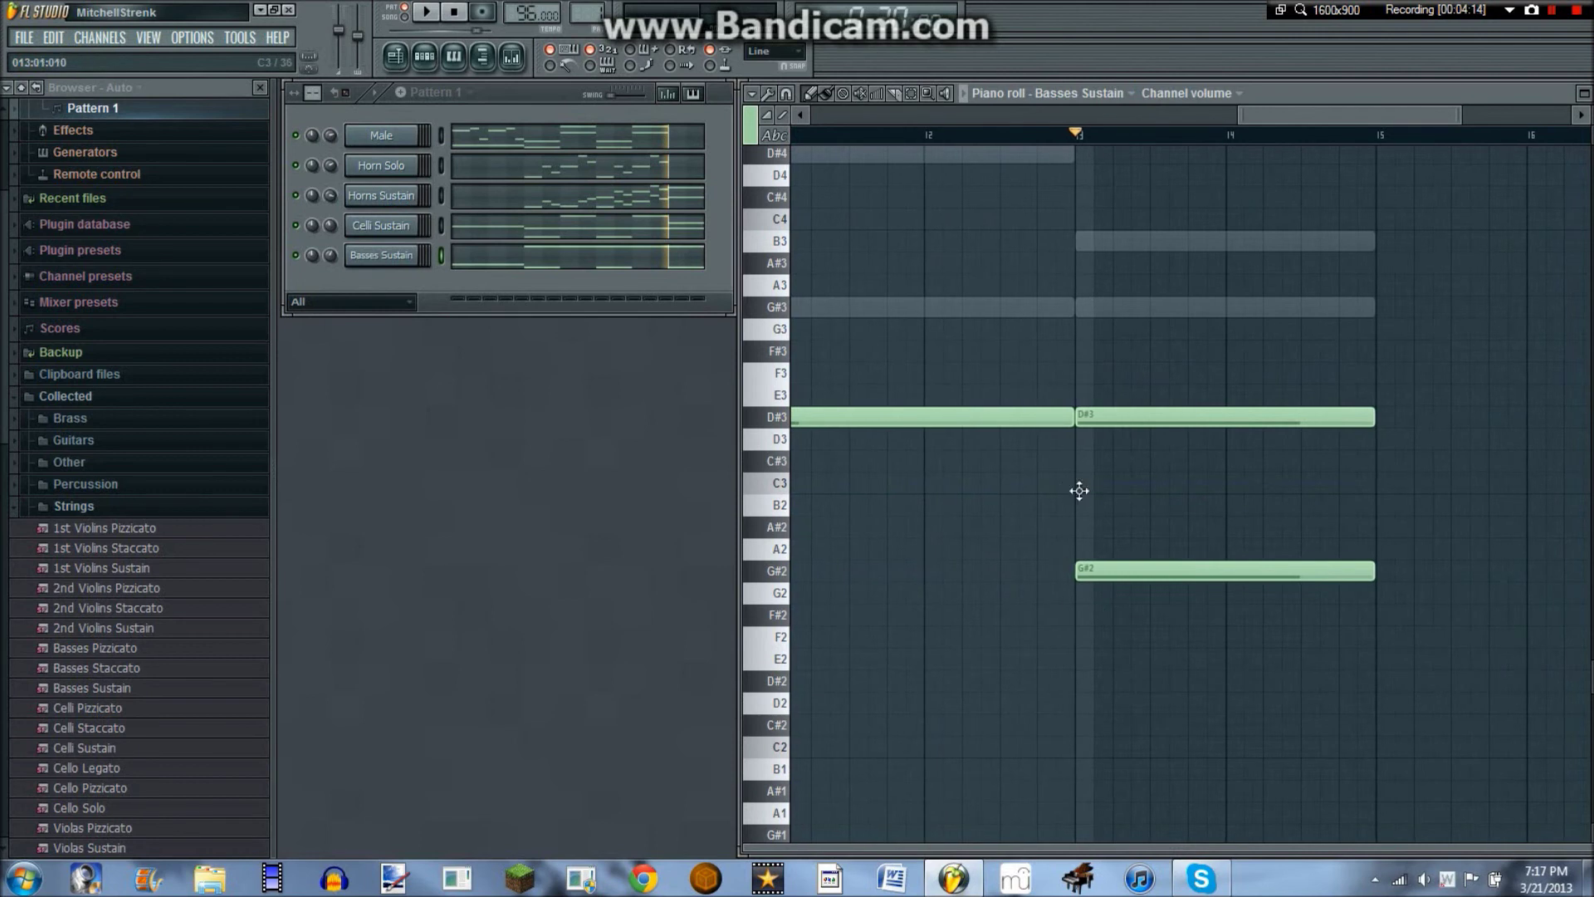
{"action": "left_click_drag", "start_coordinate": [1079, 490], "coordinate": [1079, 506]}
{"action": "right_click", "coordinate": [1114, 419]}
- In Celli Sustain, add a two-bar D#3 note at bar 13 and delete the B3 there
{"action": "left_click", "coordinate": [680, 225]}
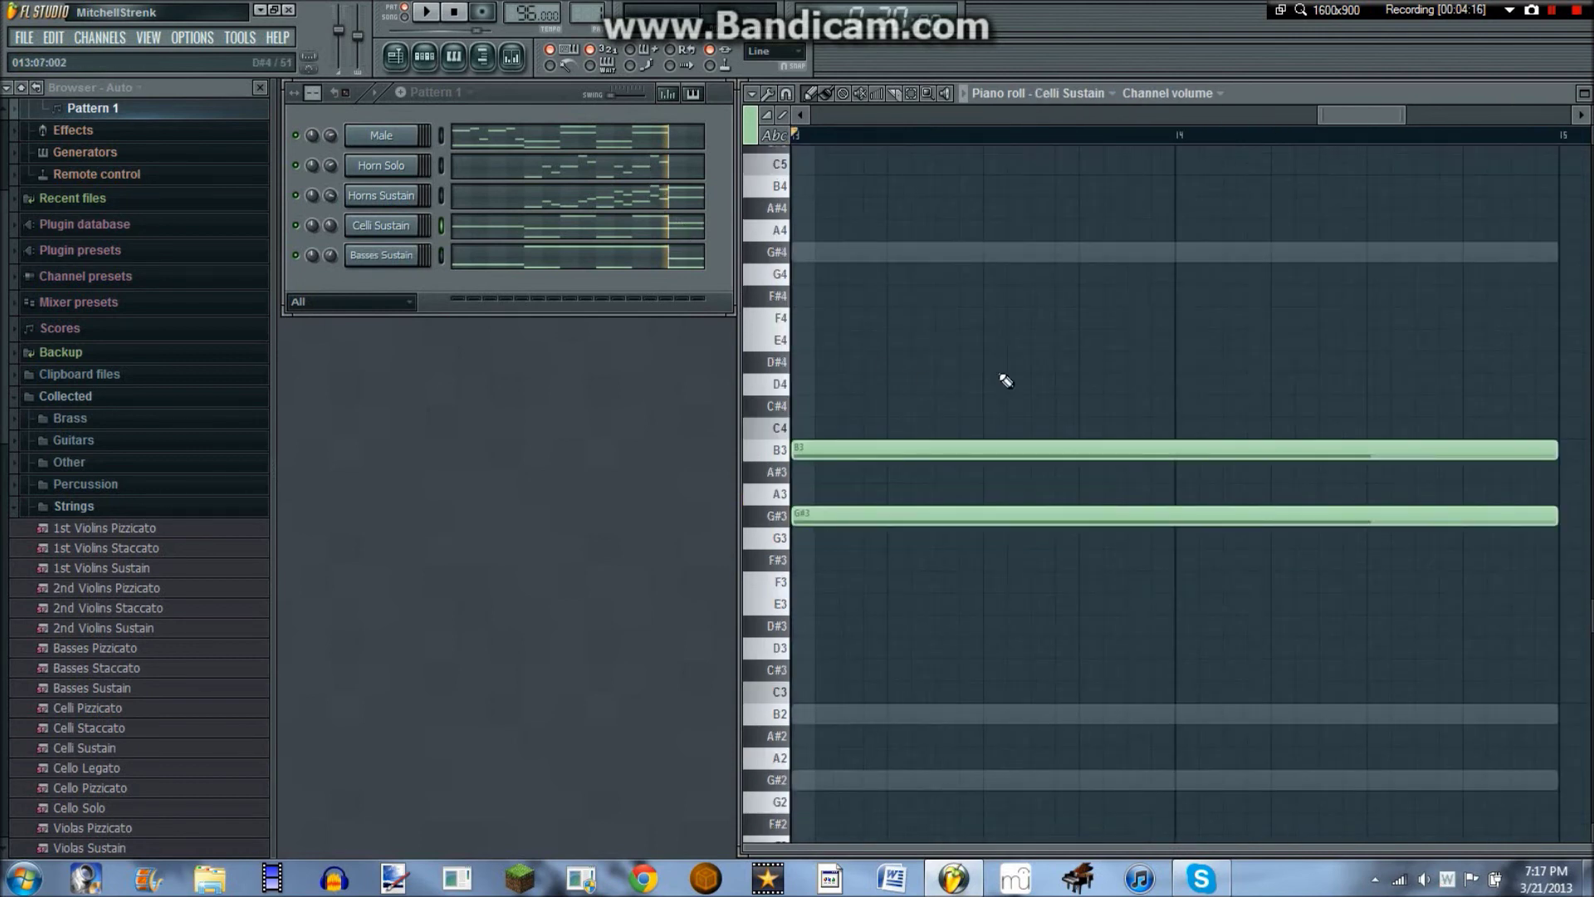
{"action": "left_click", "coordinate": [806, 629]}
{"action": "scroll", "coordinate": [989, 138], "scroll_direction": "down", "scroll_amount": 3}
{"action": "right_click", "coordinate": [1017, 450]}
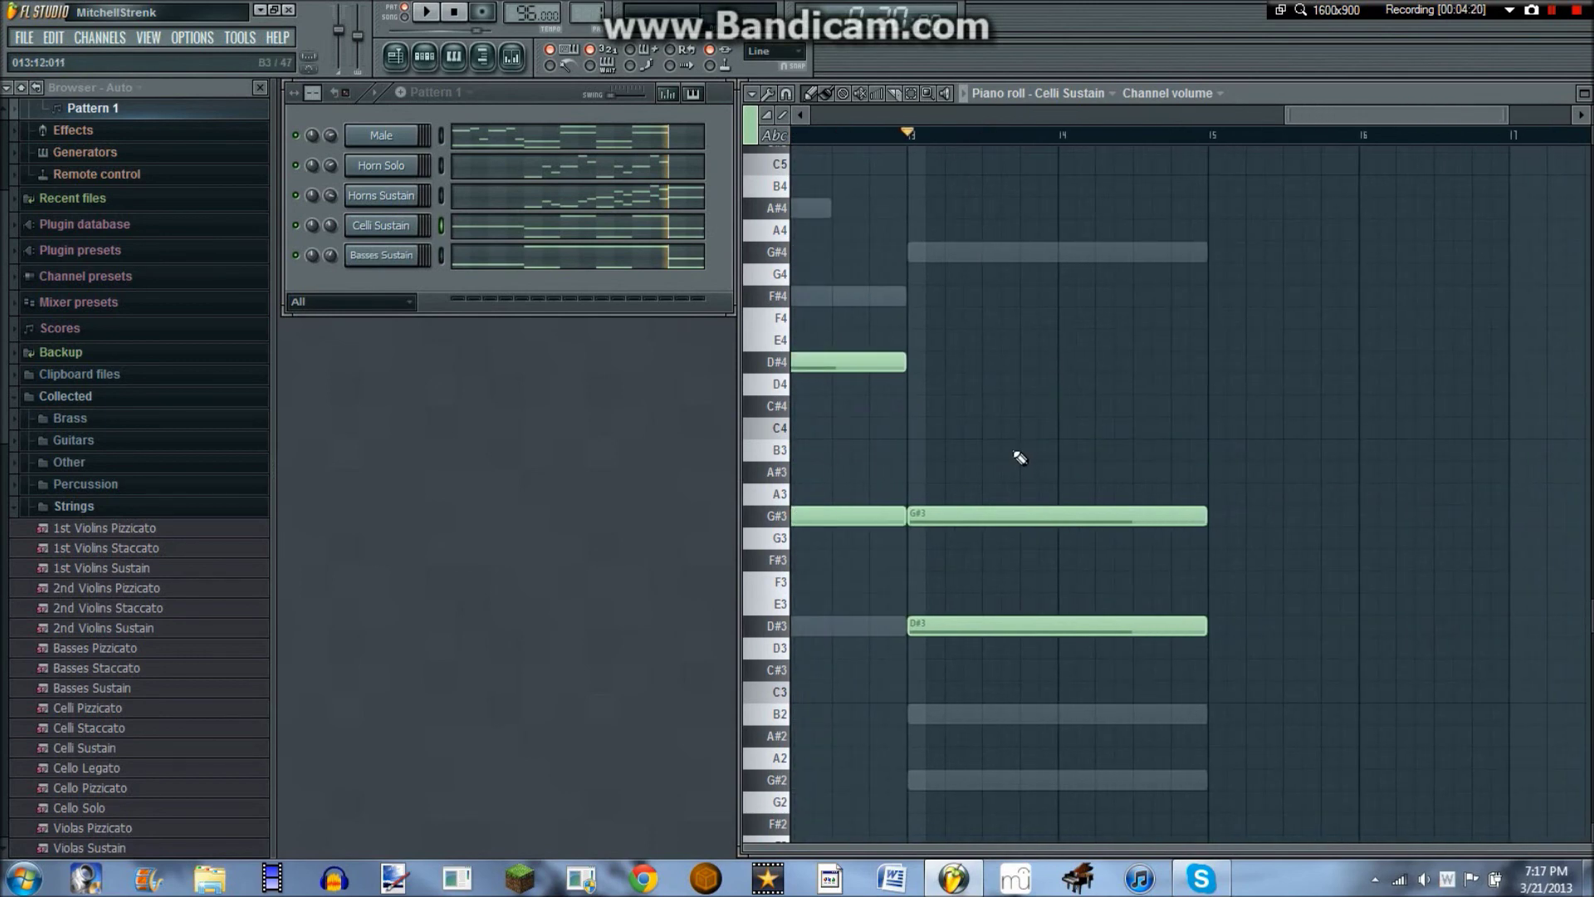
{"action": "scroll", "coordinate": [996, 128], "scroll_direction": "down", "scroll_amount": 3}
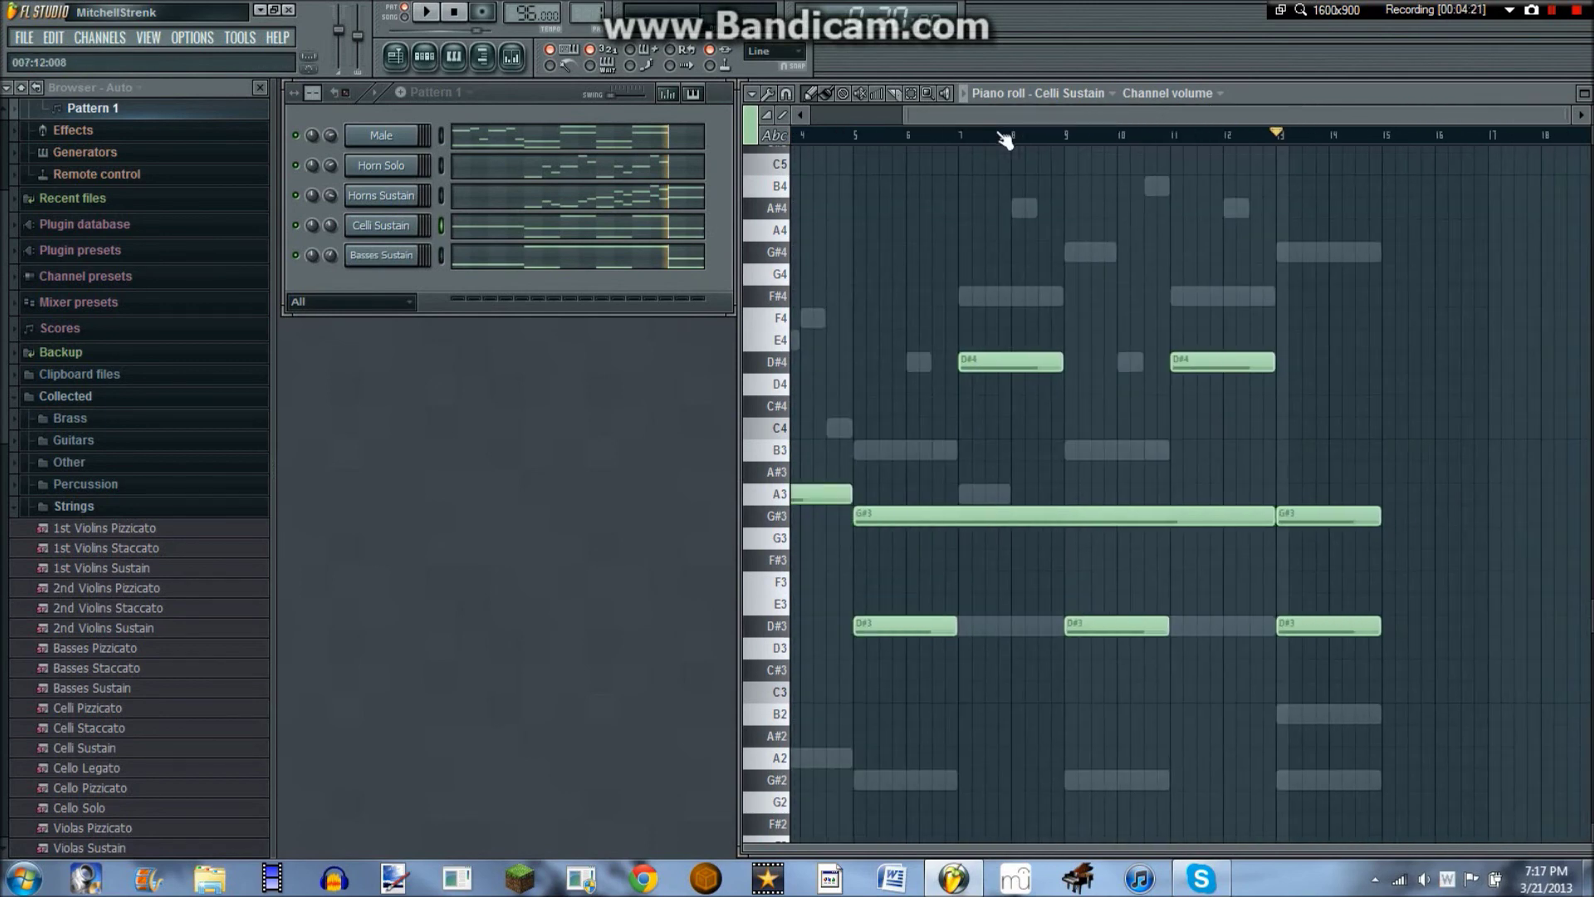
- In Horn Solo, add a G#4 note at bar 13
{"action": "left_click", "coordinate": [693, 169]}
{"action": "scroll", "coordinate": [947, 143], "scroll_direction": "down", "scroll_amount": 3}
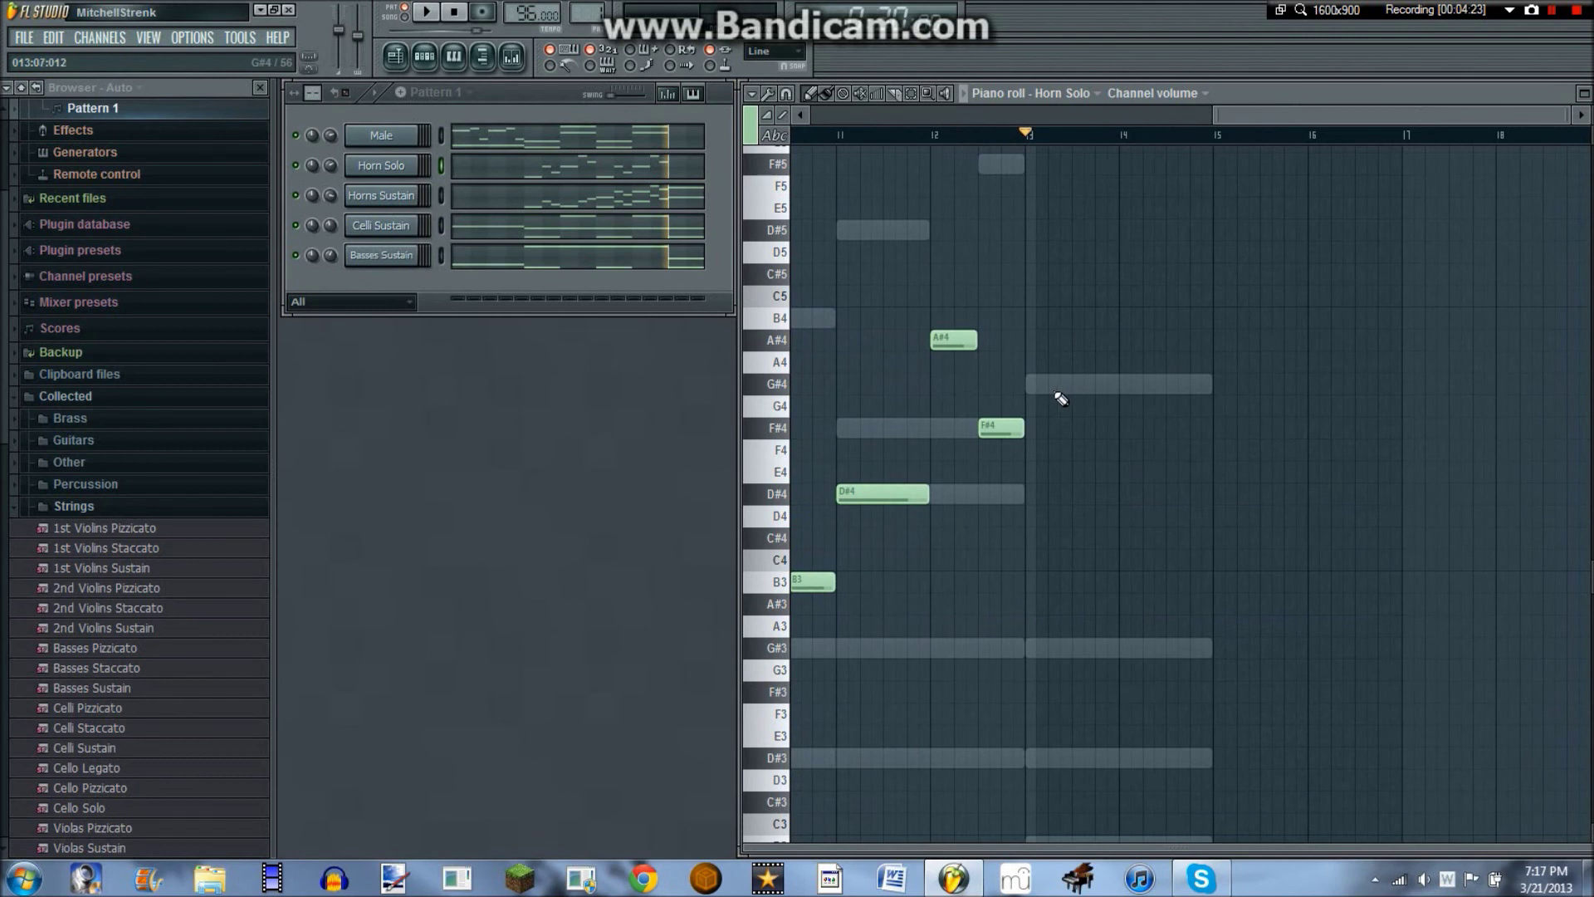
{"action": "left_click", "coordinate": [1059, 385]}
{"action": "left_click_drag", "start_coordinate": [1096, 407], "coordinate": [1034, 386]}
- In the Male channel, add two-bar G#4, G#3 and B3 notes at bar 13
{"action": "left_click", "coordinate": [674, 121]}
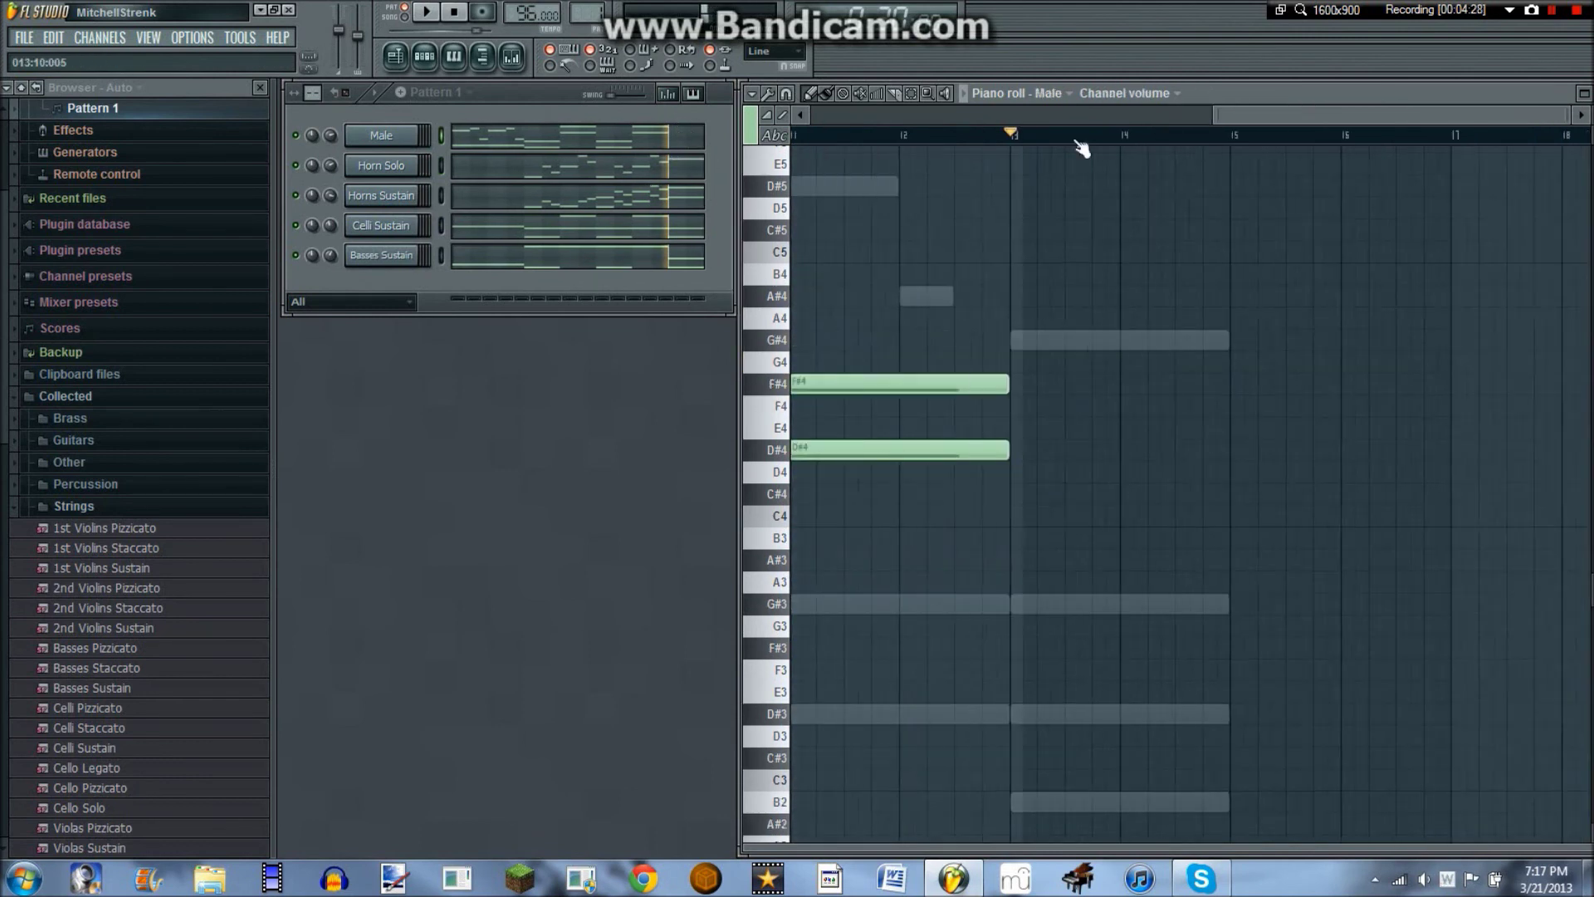
{"action": "left_click", "coordinate": [1028, 338]}
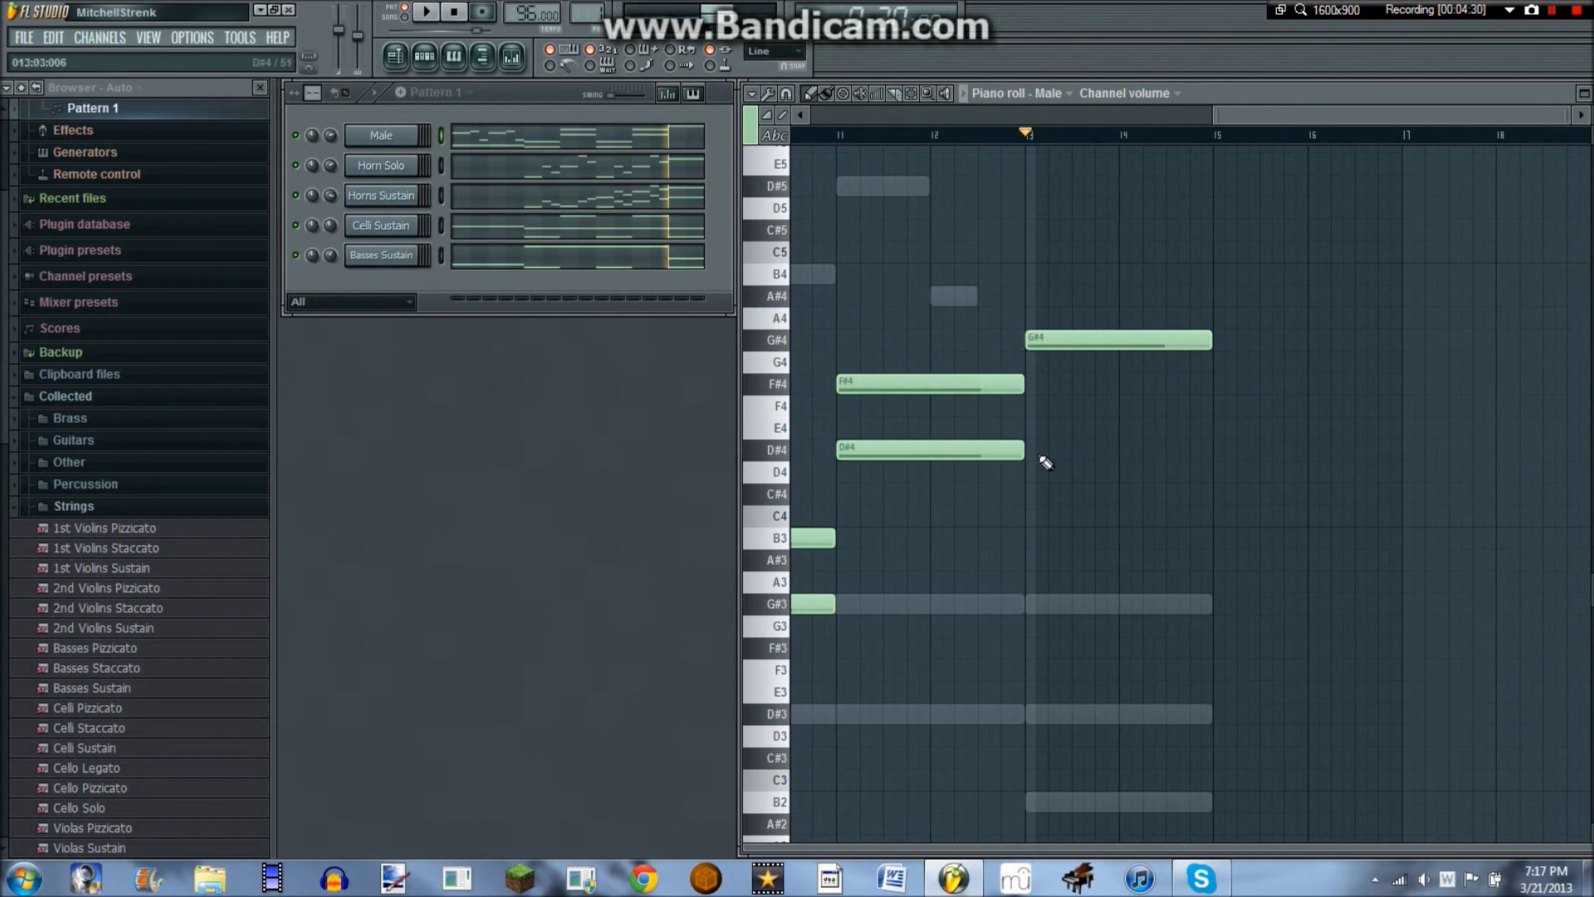
{"action": "scroll", "coordinate": [1087, 141], "scroll_direction": "down", "scroll_amount": 3}
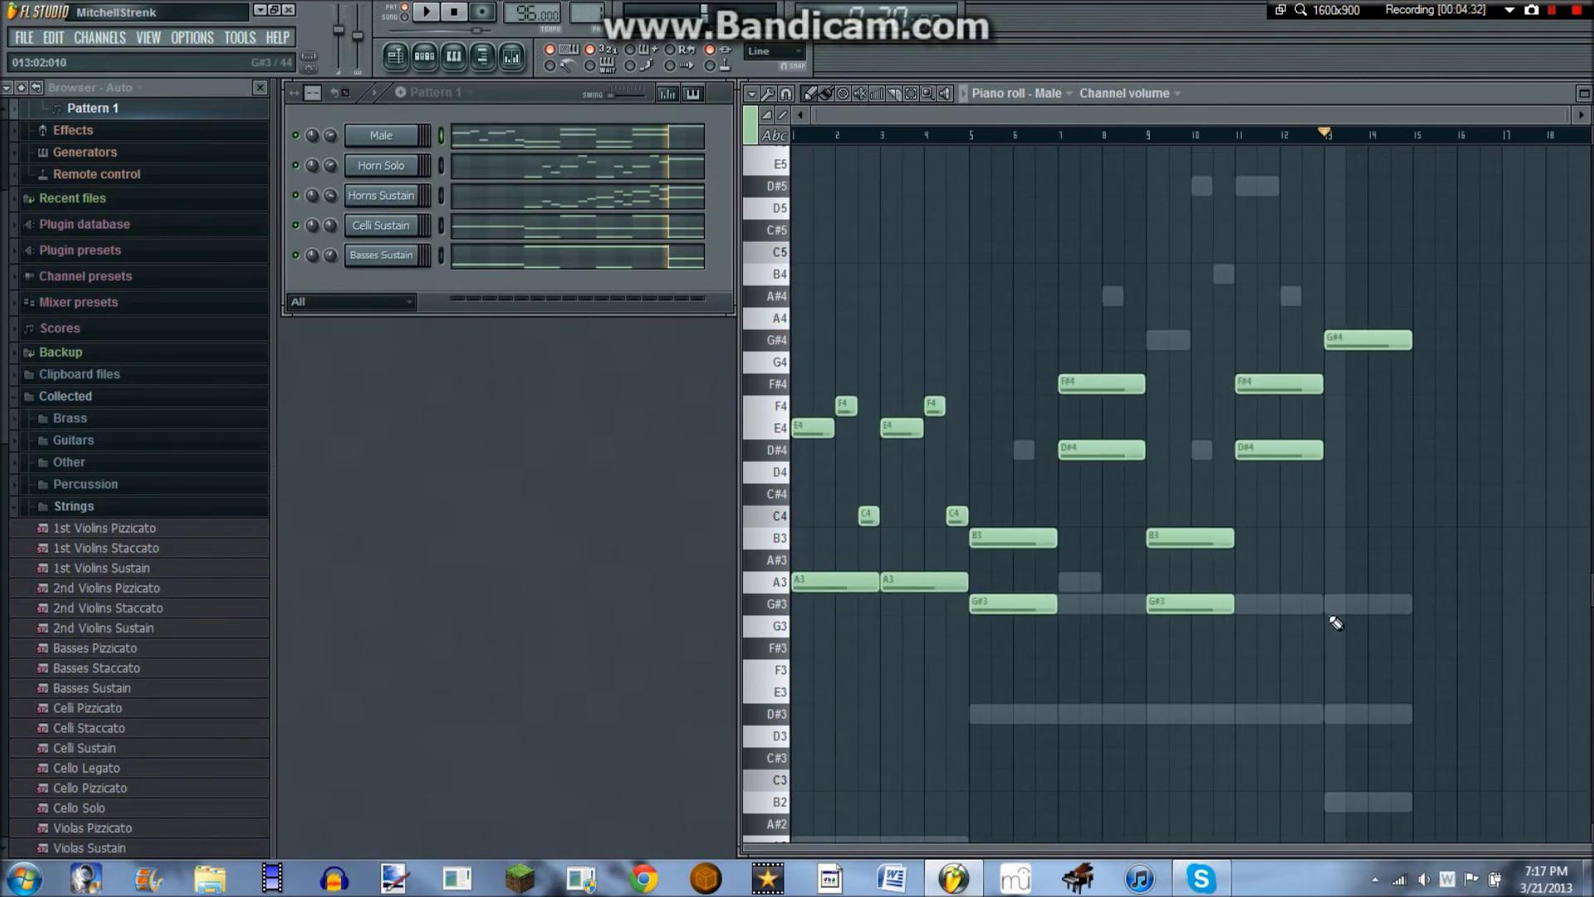
{"action": "left_click", "coordinate": [1328, 603]}
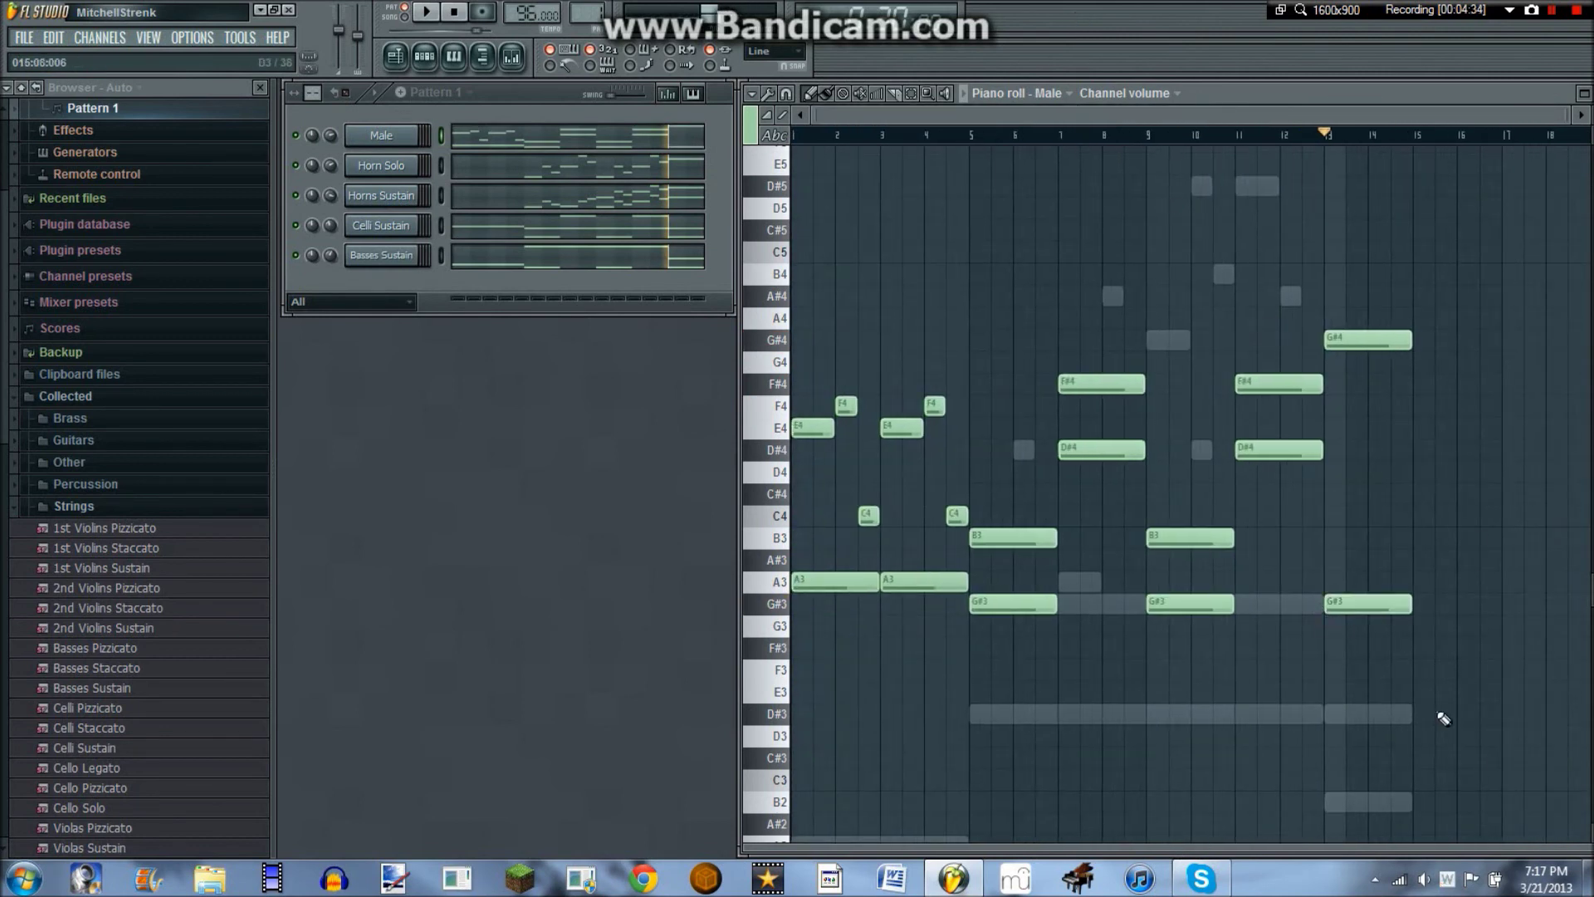
{"action": "left_click", "coordinate": [1351, 537]}
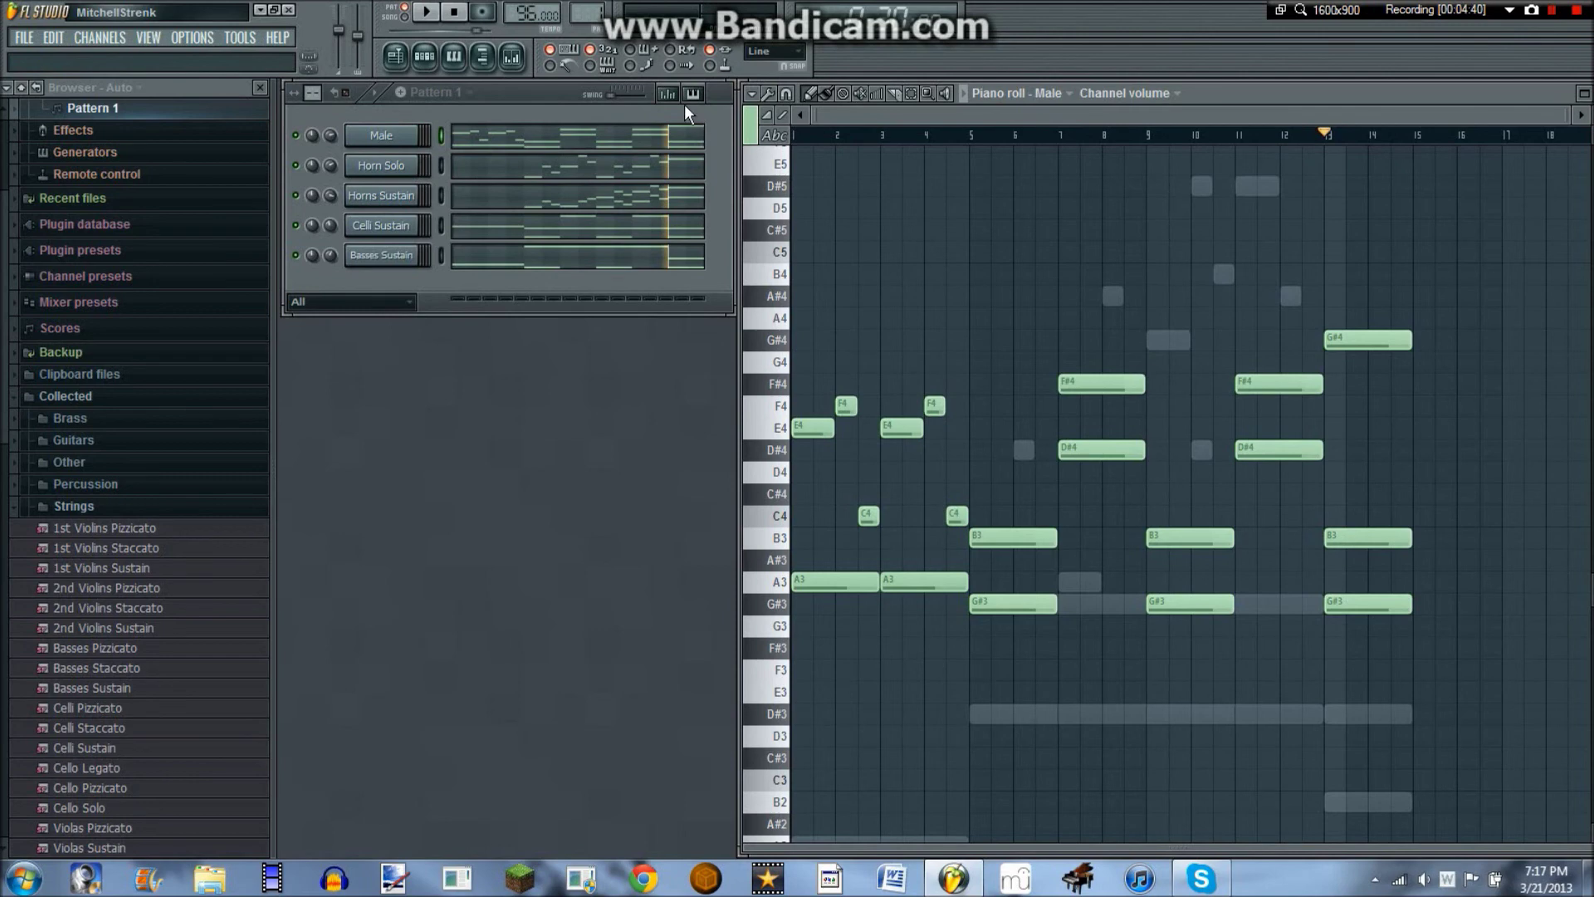
- Show the playlist, clear its time selection and play the arrangement from the start to check the ending
{"action": "left_click", "coordinate": [1582, 93]}
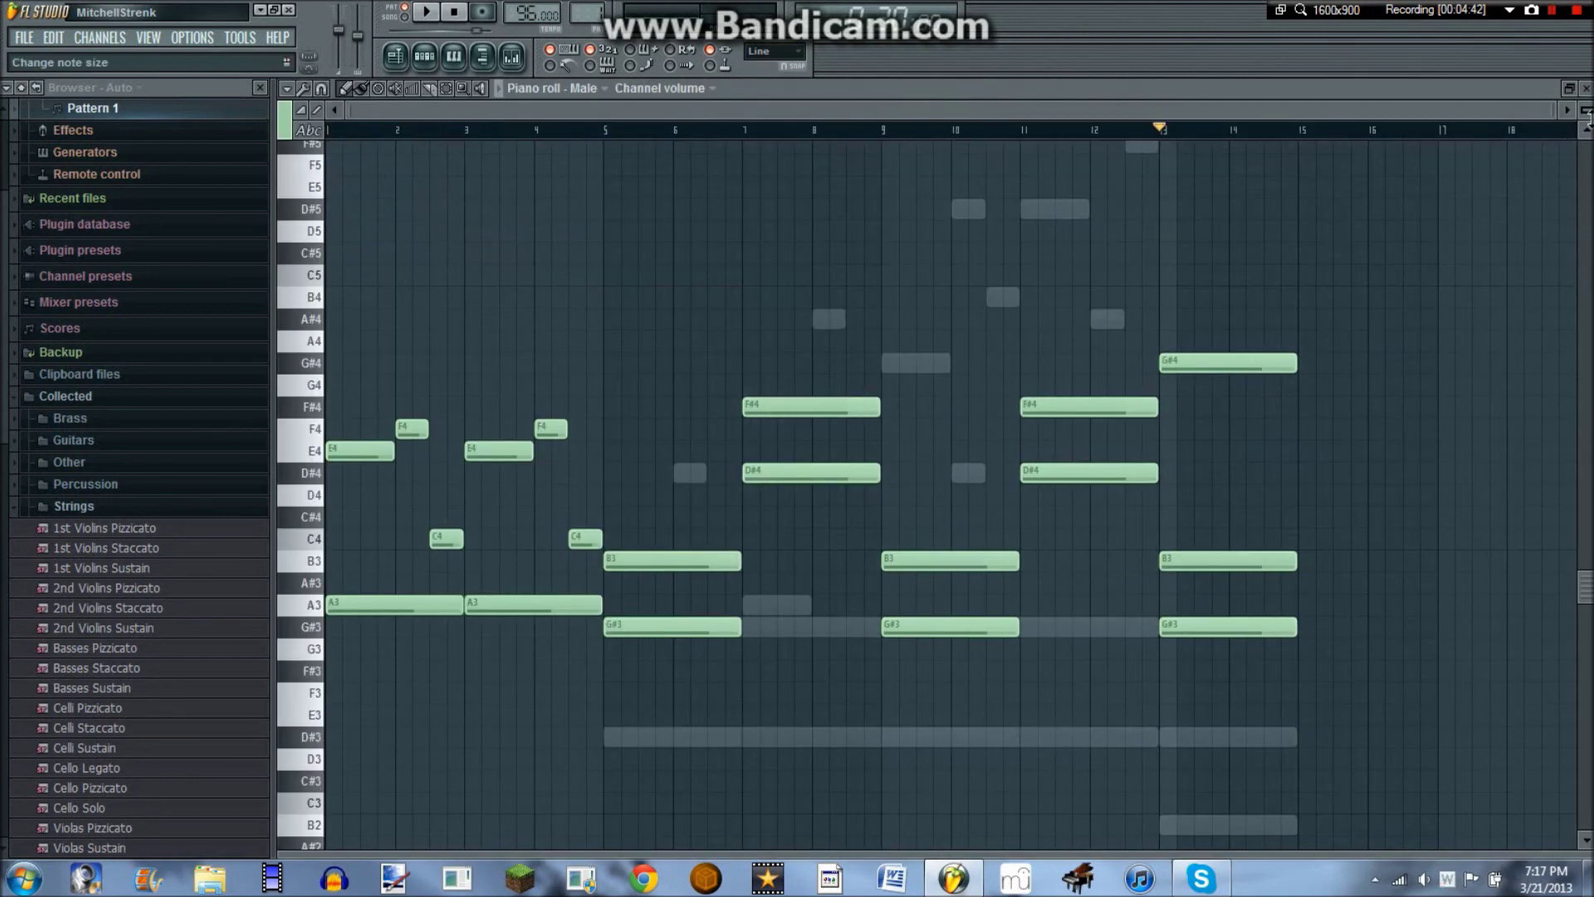
{"action": "left_click", "coordinate": [1587, 88]}
{"action": "scroll", "coordinate": [1033, 138], "scroll_direction": "down", "scroll_amount": 1}
{"action": "left_click", "coordinate": [1032, 138], "text": "ctrl"}
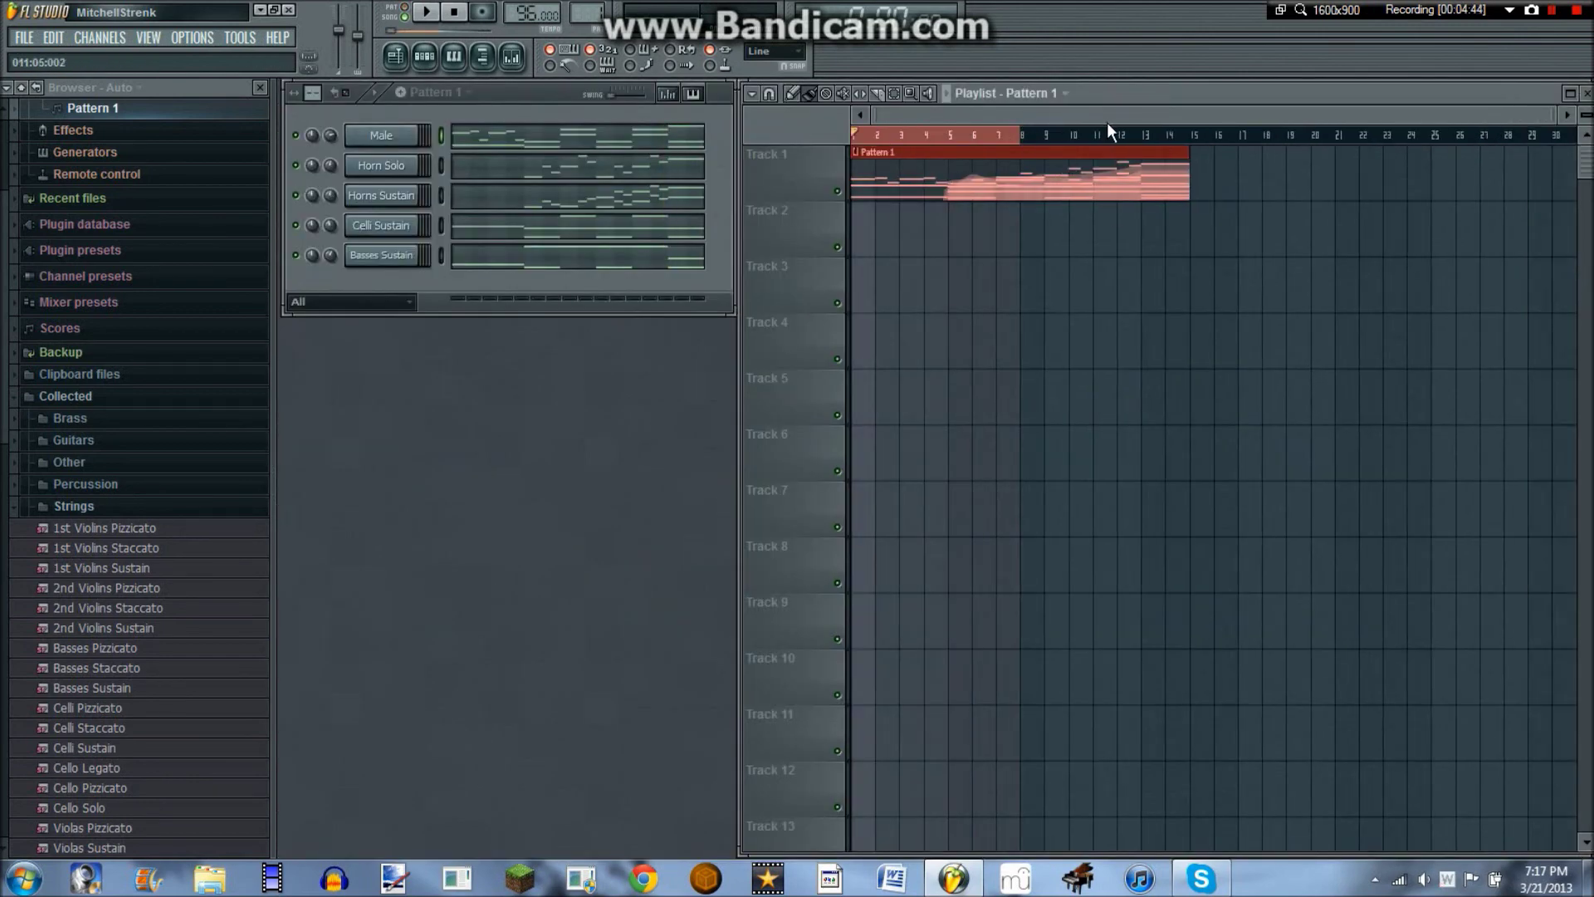
{"action": "left_click", "coordinate": [1044, 135]}
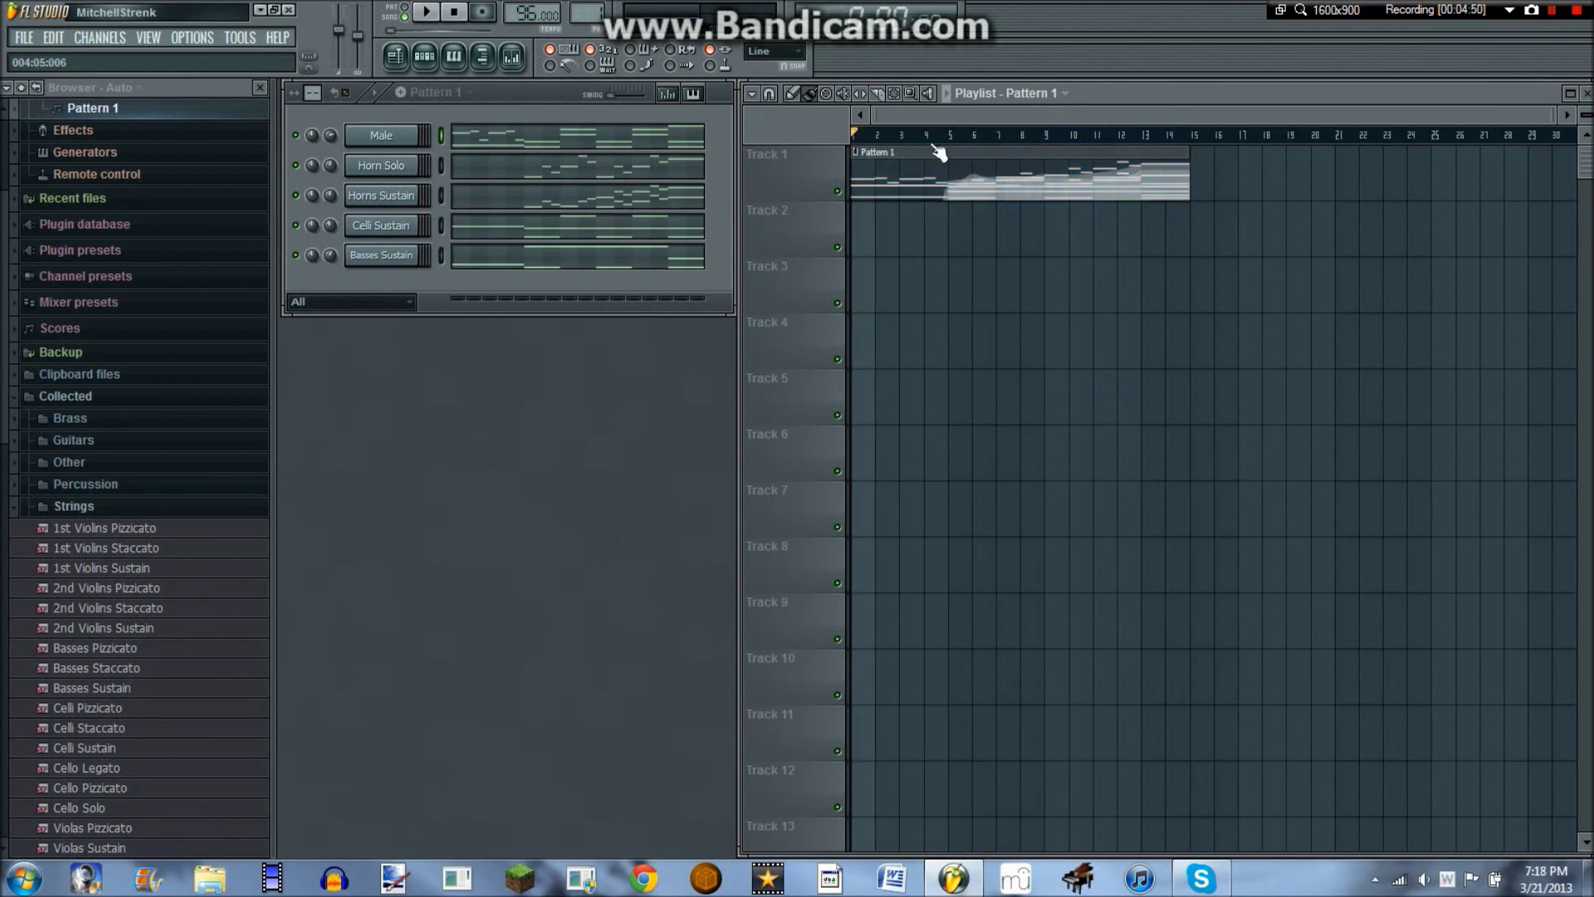
{"action": "key", "text": "space"}
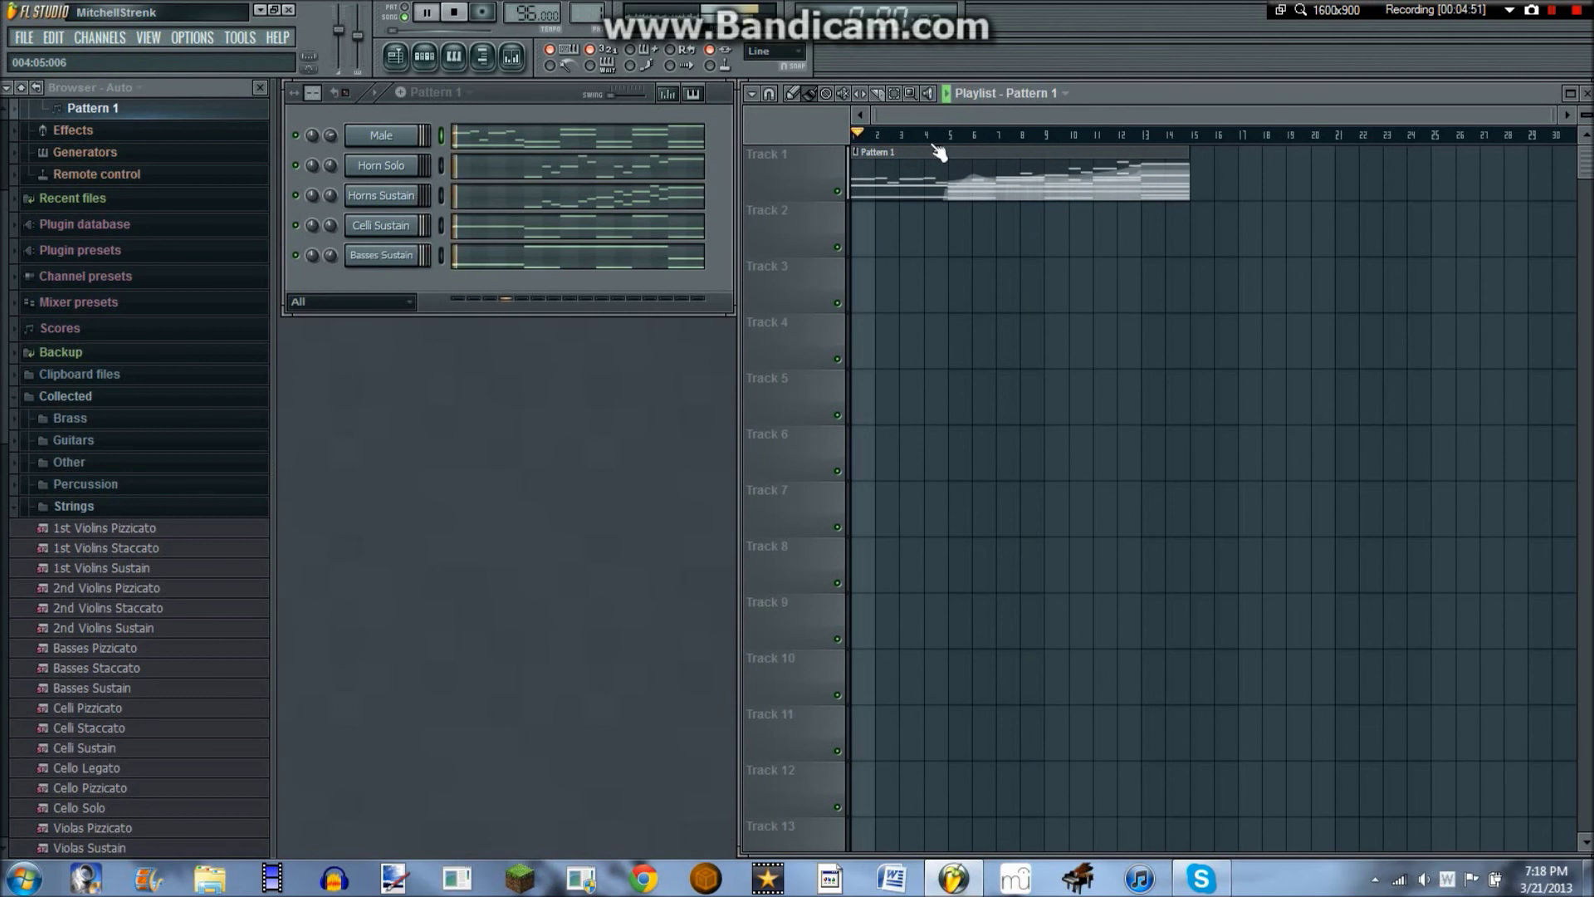
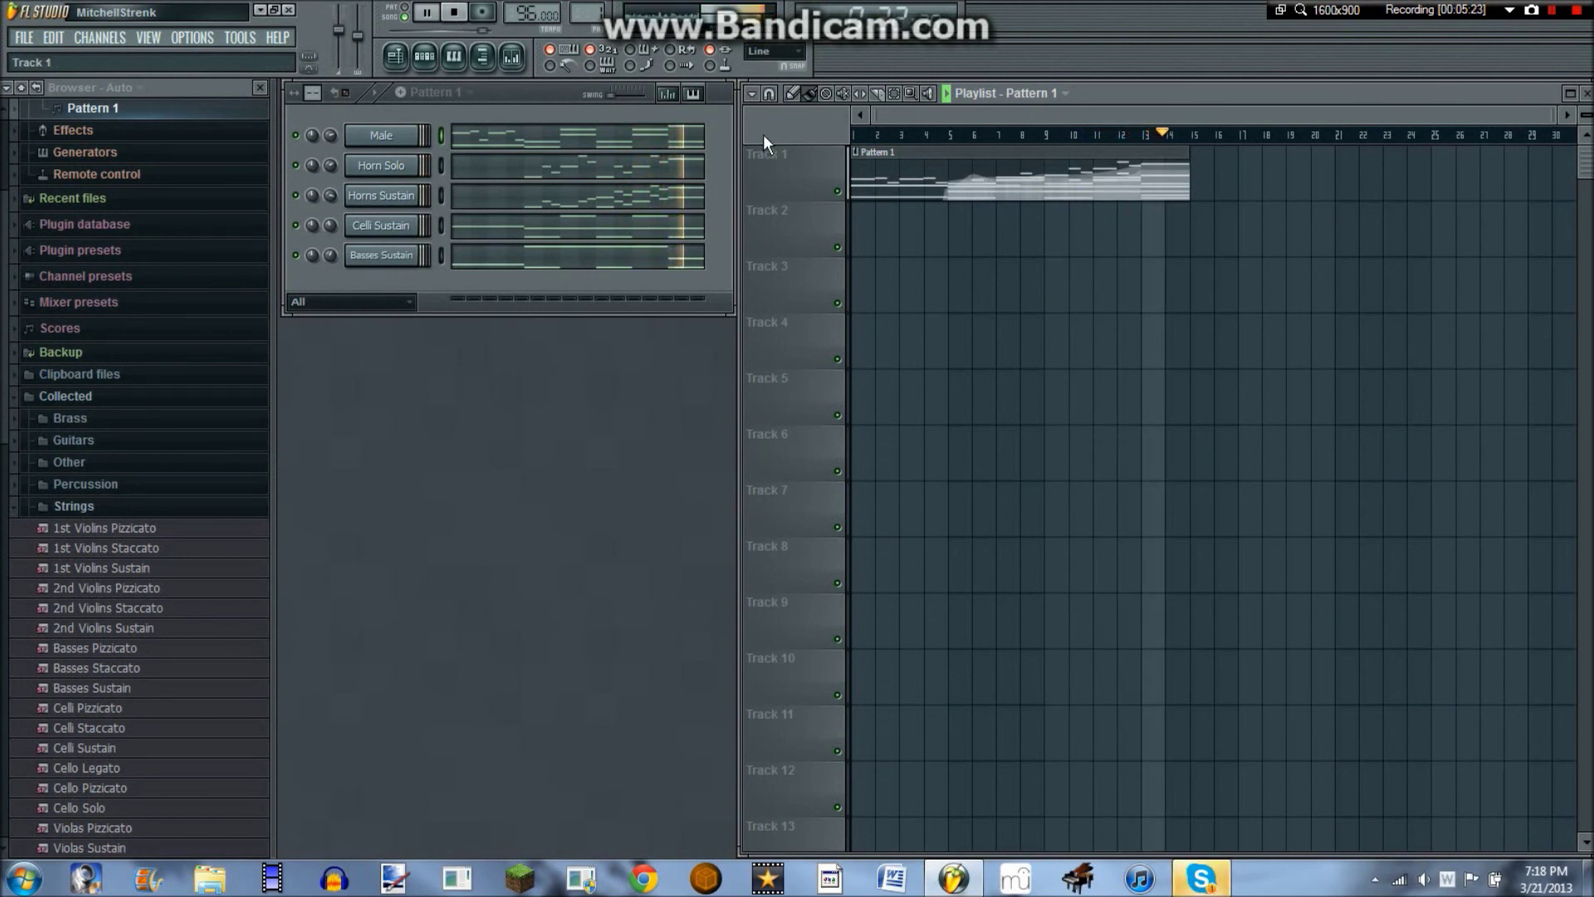
{"action": "key", "text": "space"}
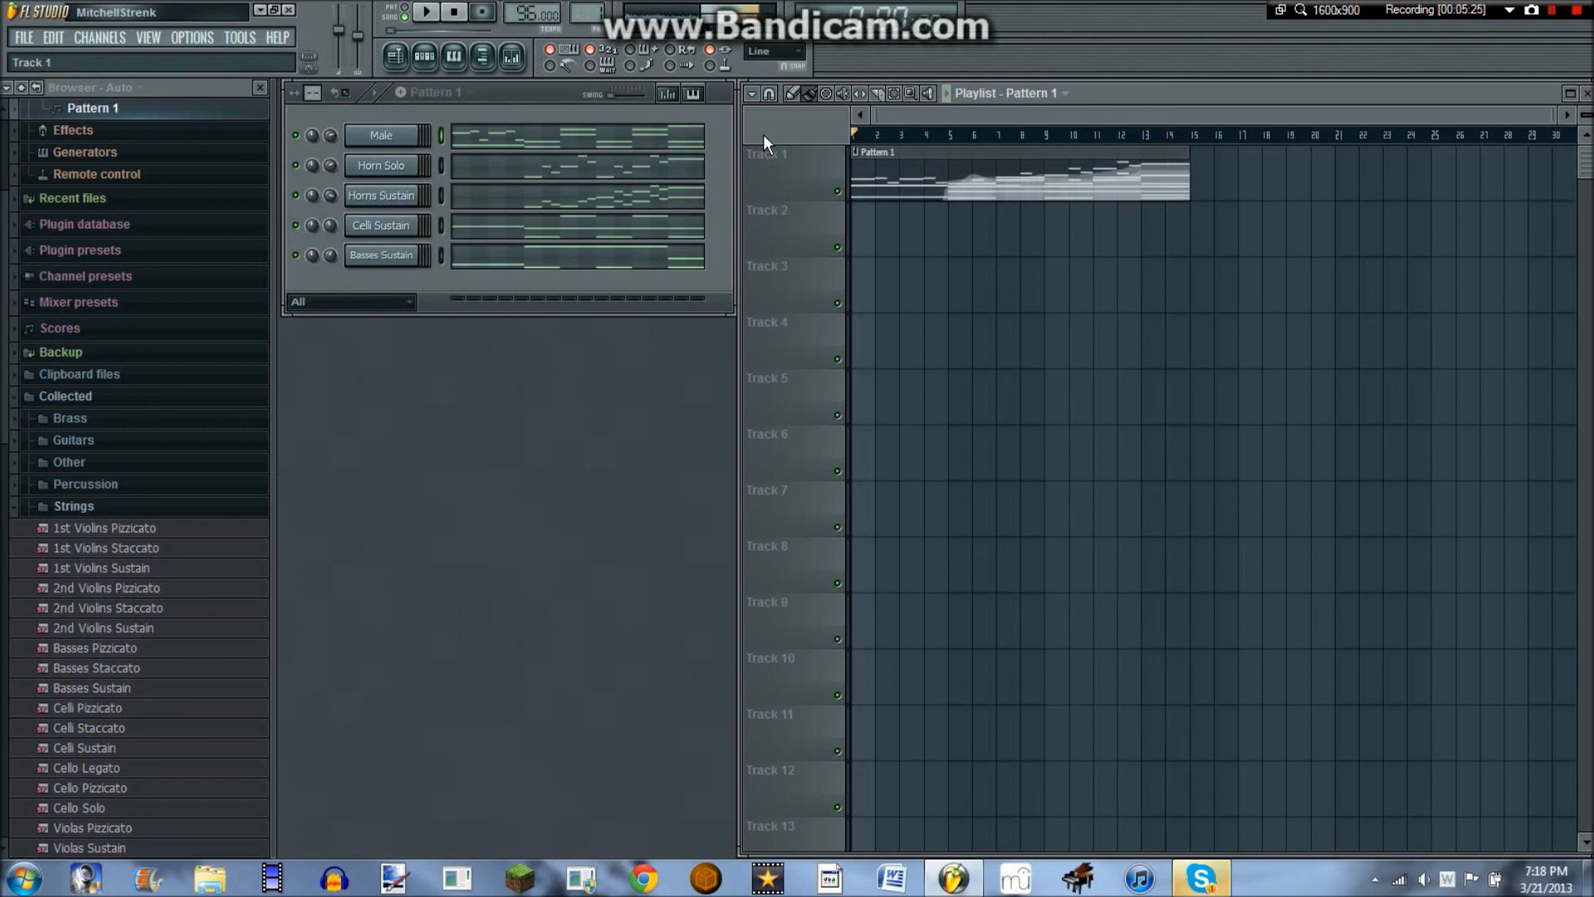
- In Basses Sustain, raise the bar 13 B2 note to C3 and play back from bar 13
{"action": "left_click", "coordinate": [700, 257]}
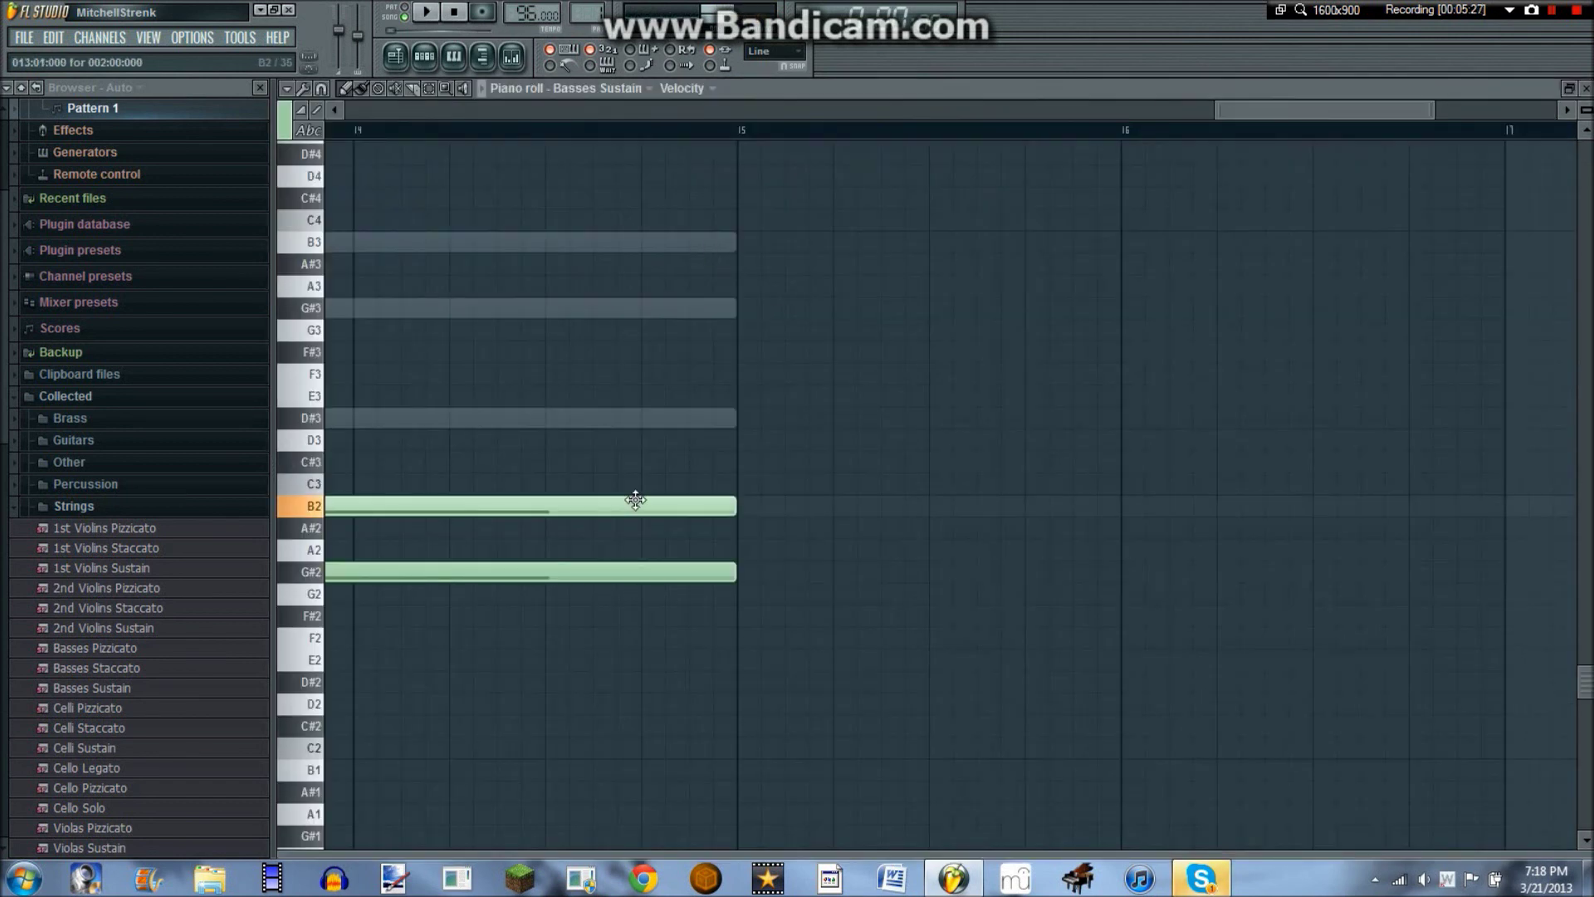
{"action": "left_click_drag", "start_coordinate": [635, 499], "coordinate": [523, 569]}
{"action": "left_click_drag", "start_coordinate": [337, 491], "coordinate": [628, 491]}
{"action": "left_click", "coordinate": [357, 130]}
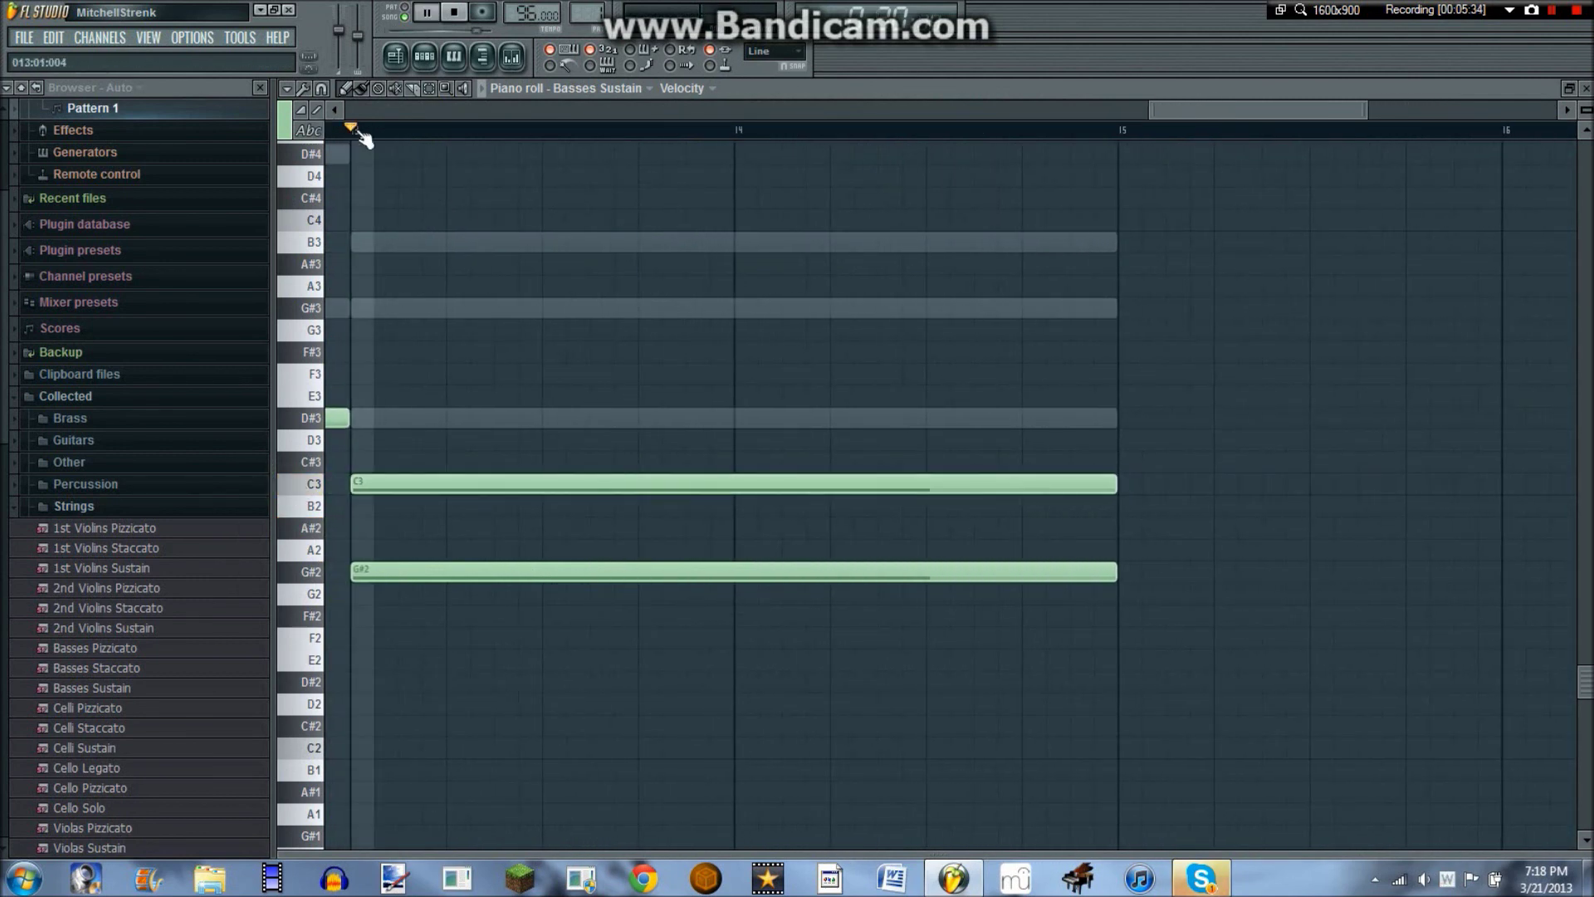
{"action": "key", "text": "space"}
{"action": "scroll", "coordinate": [370, 130], "scroll_direction": "down", "scroll_amount": 3}
{"action": "scroll", "coordinate": [373, 133], "scroll_direction": "down", "scroll_amount": 2}
{"action": "key", "text": "space"}
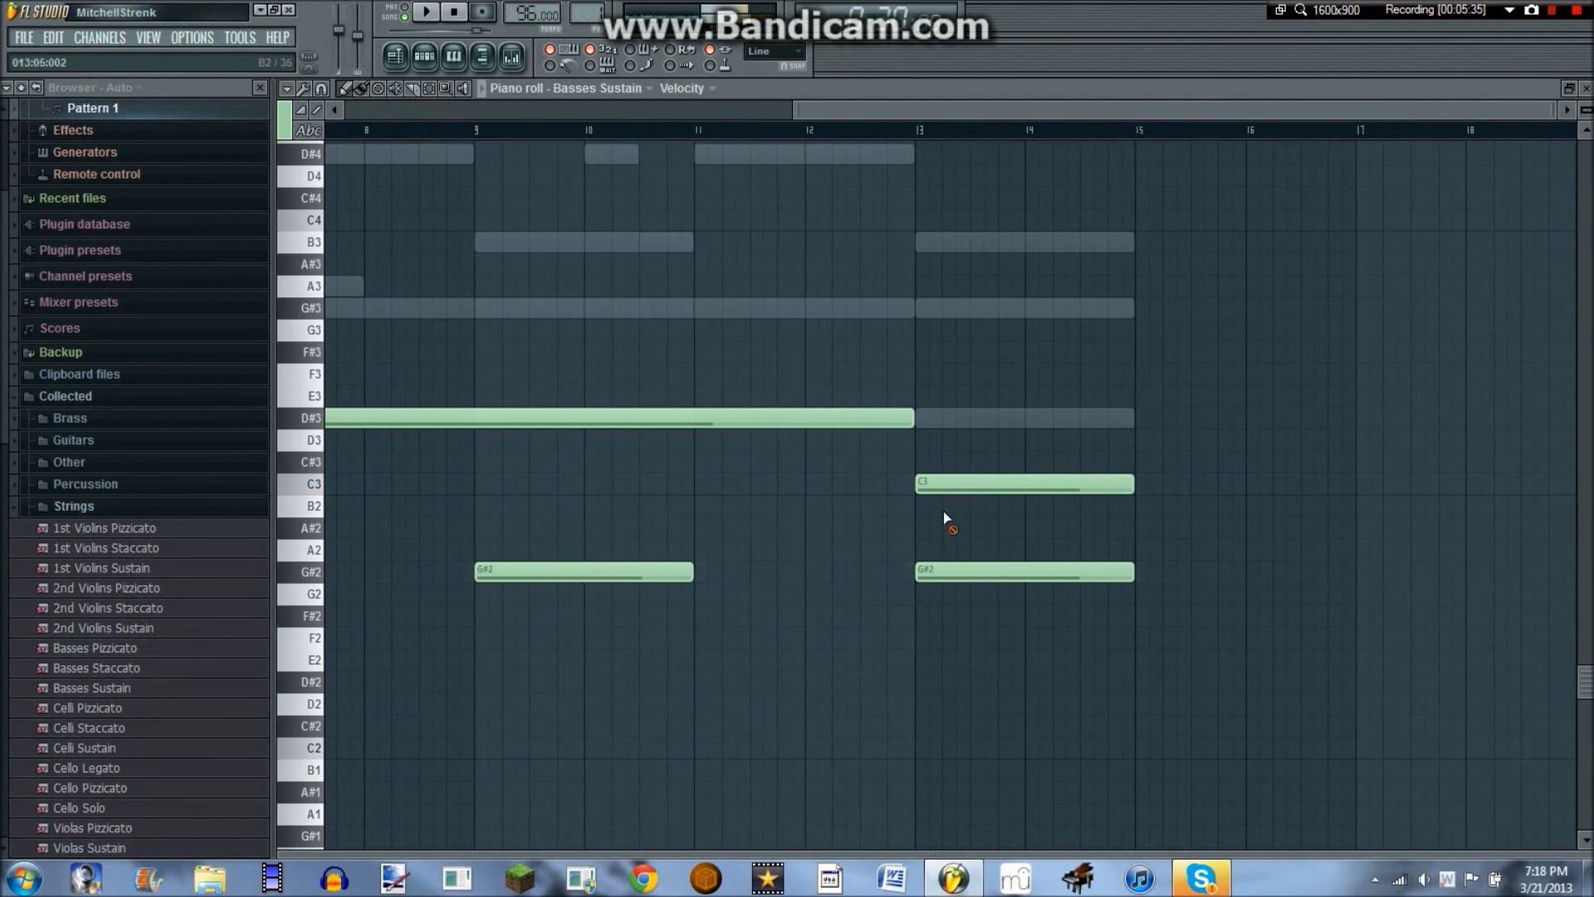
- In Basses Sustain, replace the bar 13 C3 note with a two-bar D#3 note
{"action": "left_click", "coordinate": [913, 506]}
{"action": "right_click", "coordinate": [953, 484]}
{"action": "right_click", "coordinate": [928, 508]}
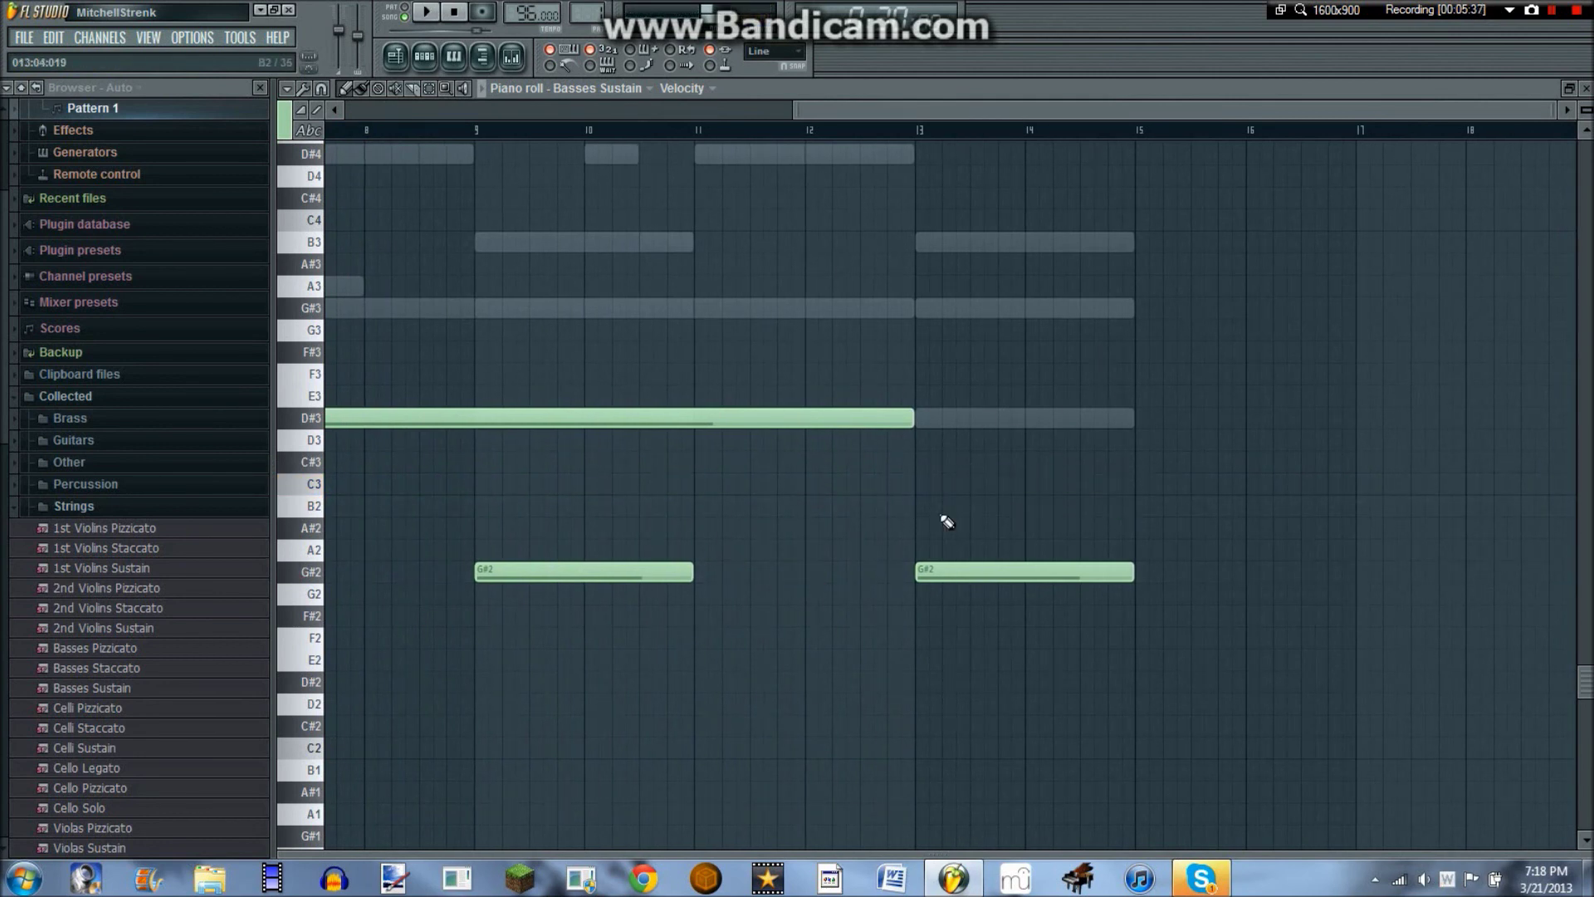
{"action": "scroll", "coordinate": [972, 137], "scroll_direction": "down", "scroll_amount": 3}
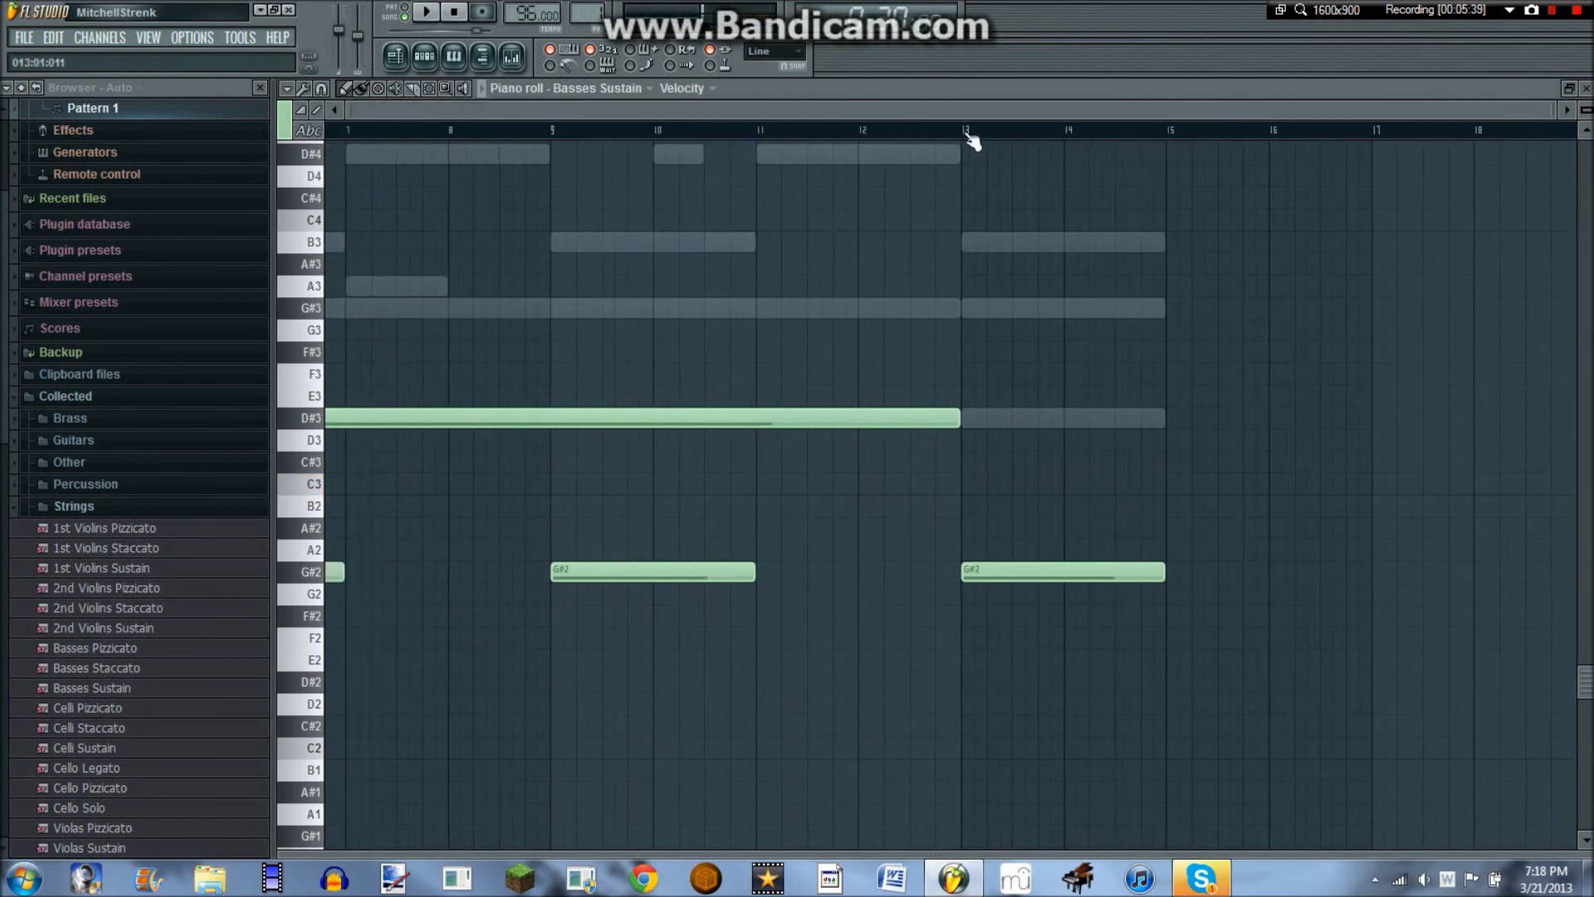
{"action": "left_click", "coordinate": [1158, 414]}
{"action": "left_click", "coordinate": [1172, 418]}
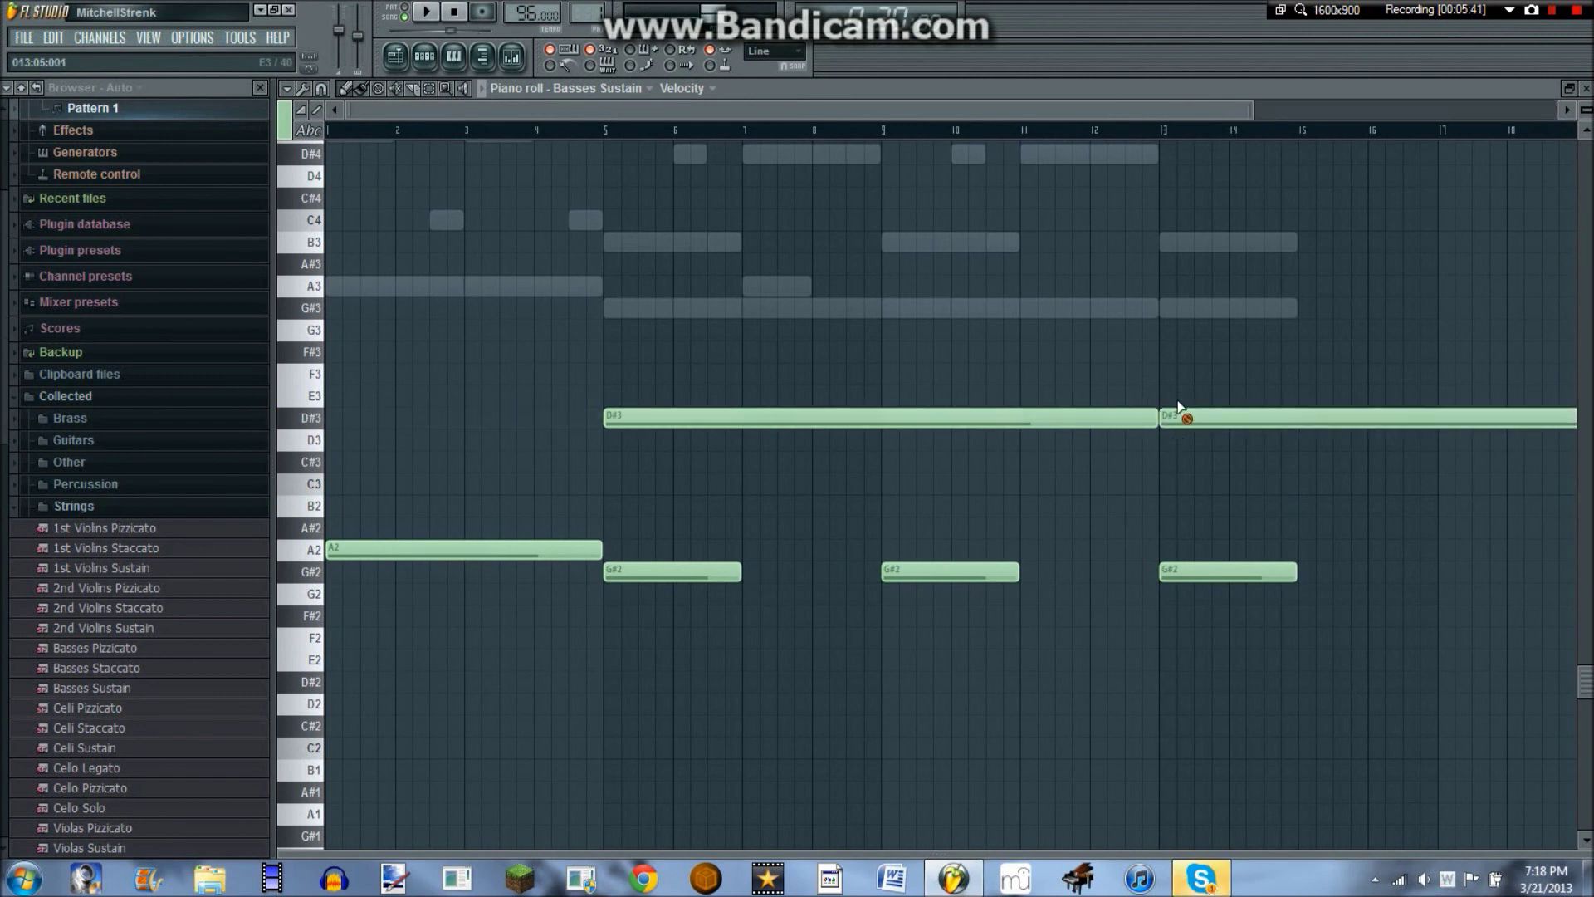
{"action": "right_click", "coordinate": [1178, 415]}
{"action": "left_click", "coordinate": [1167, 572]}
{"action": "left_click", "coordinate": [1163, 413]}
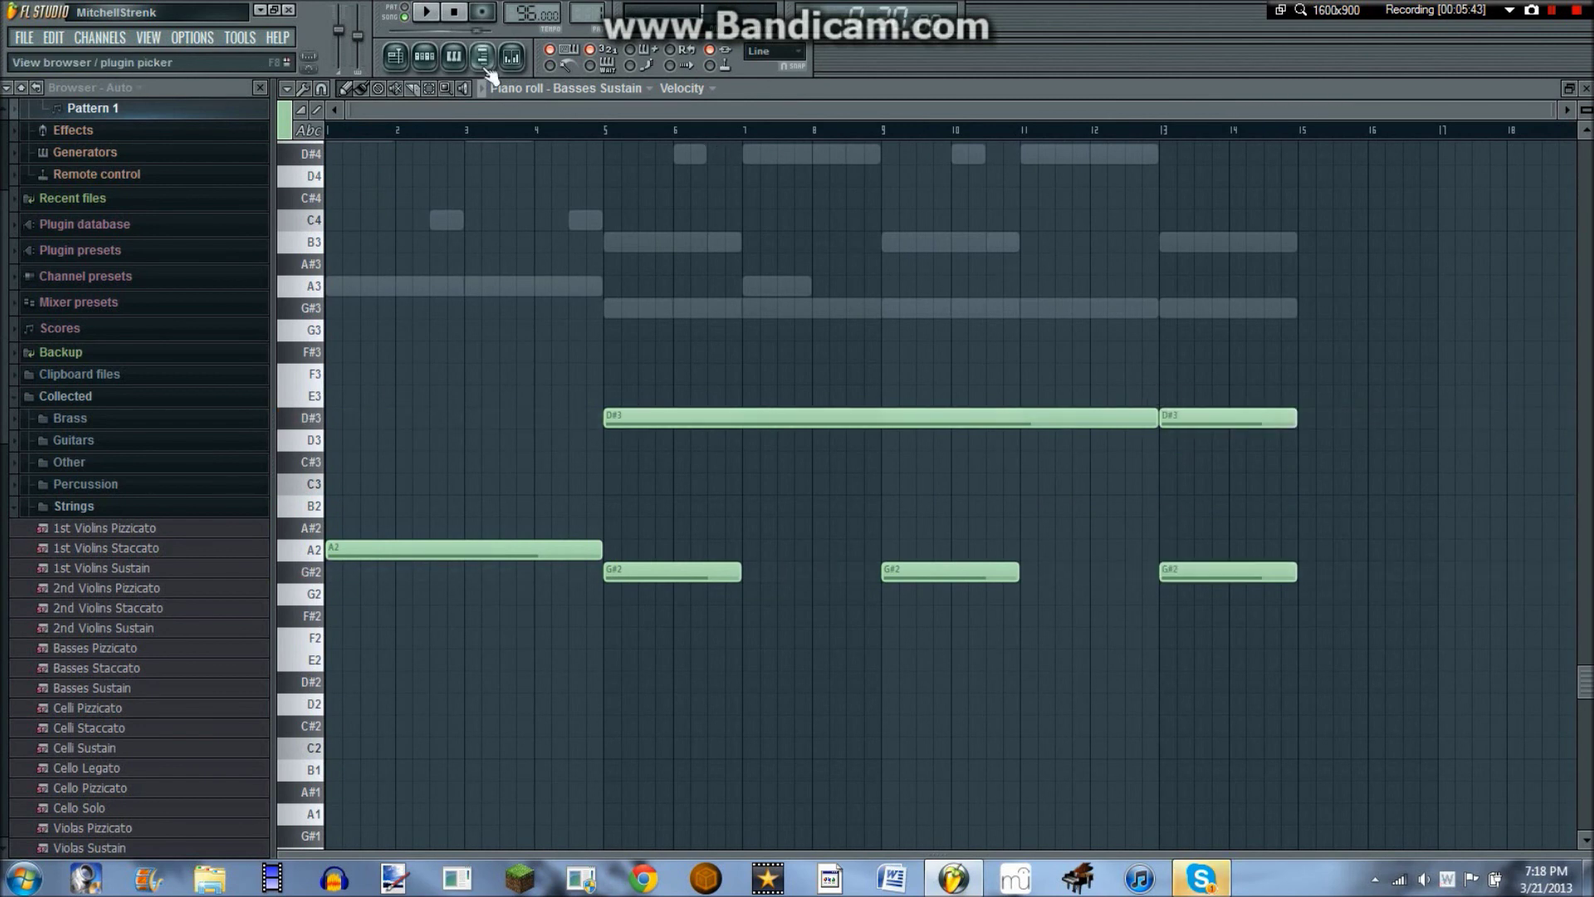
- Show the playlist with playback back at bar 1 and its tracks enlarged vertically
{"action": "left_click", "coordinate": [454, 56]}
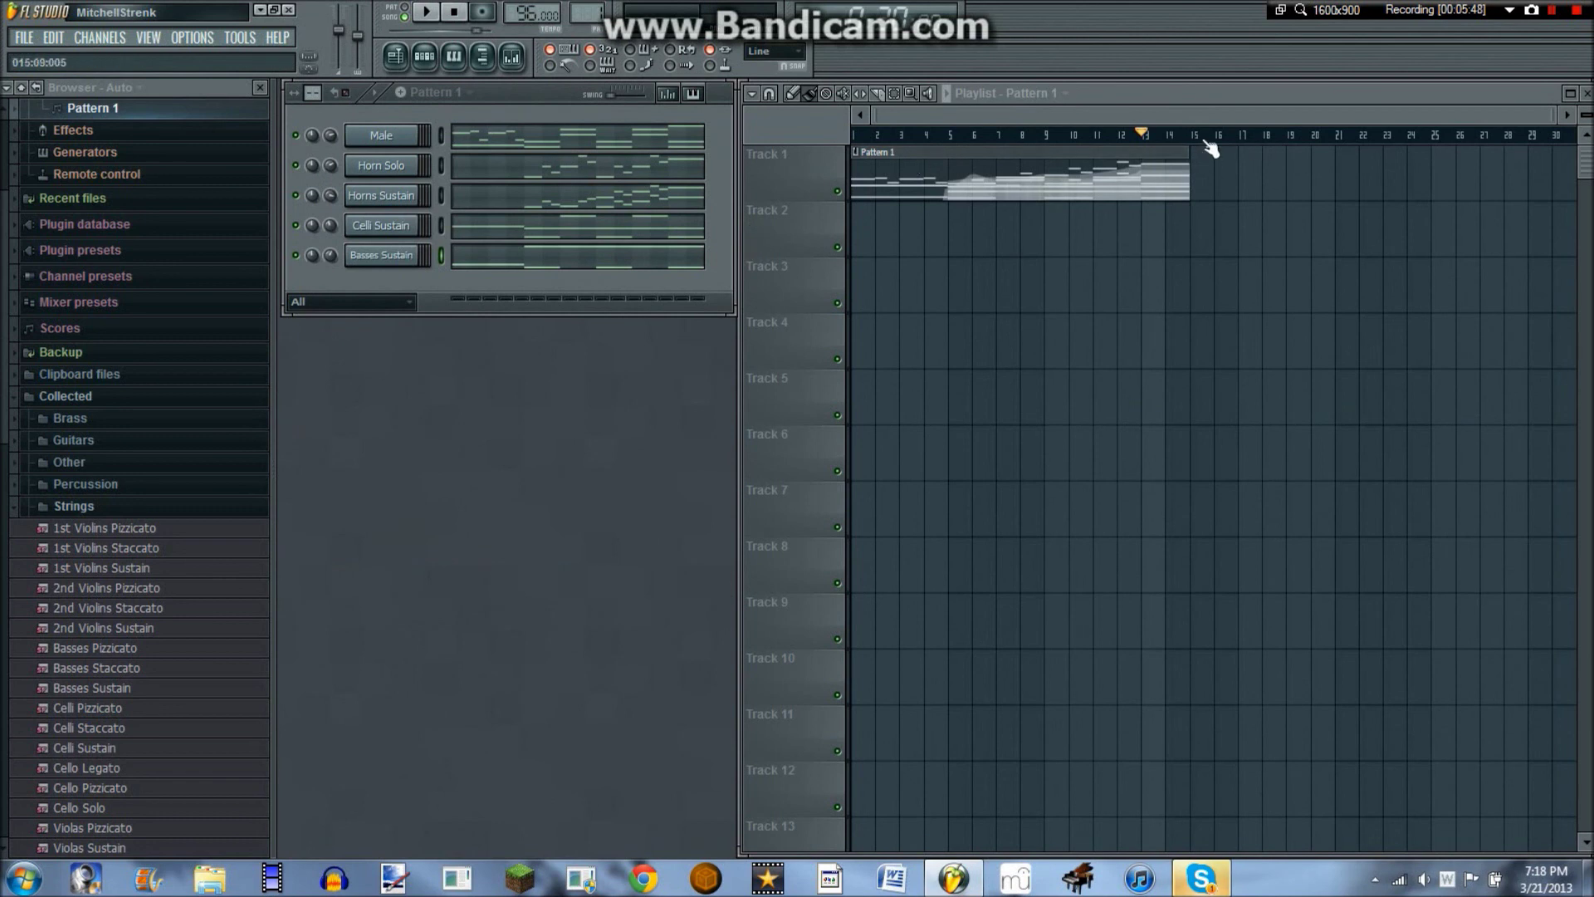
{"action": "left_click", "coordinate": [853, 136]}
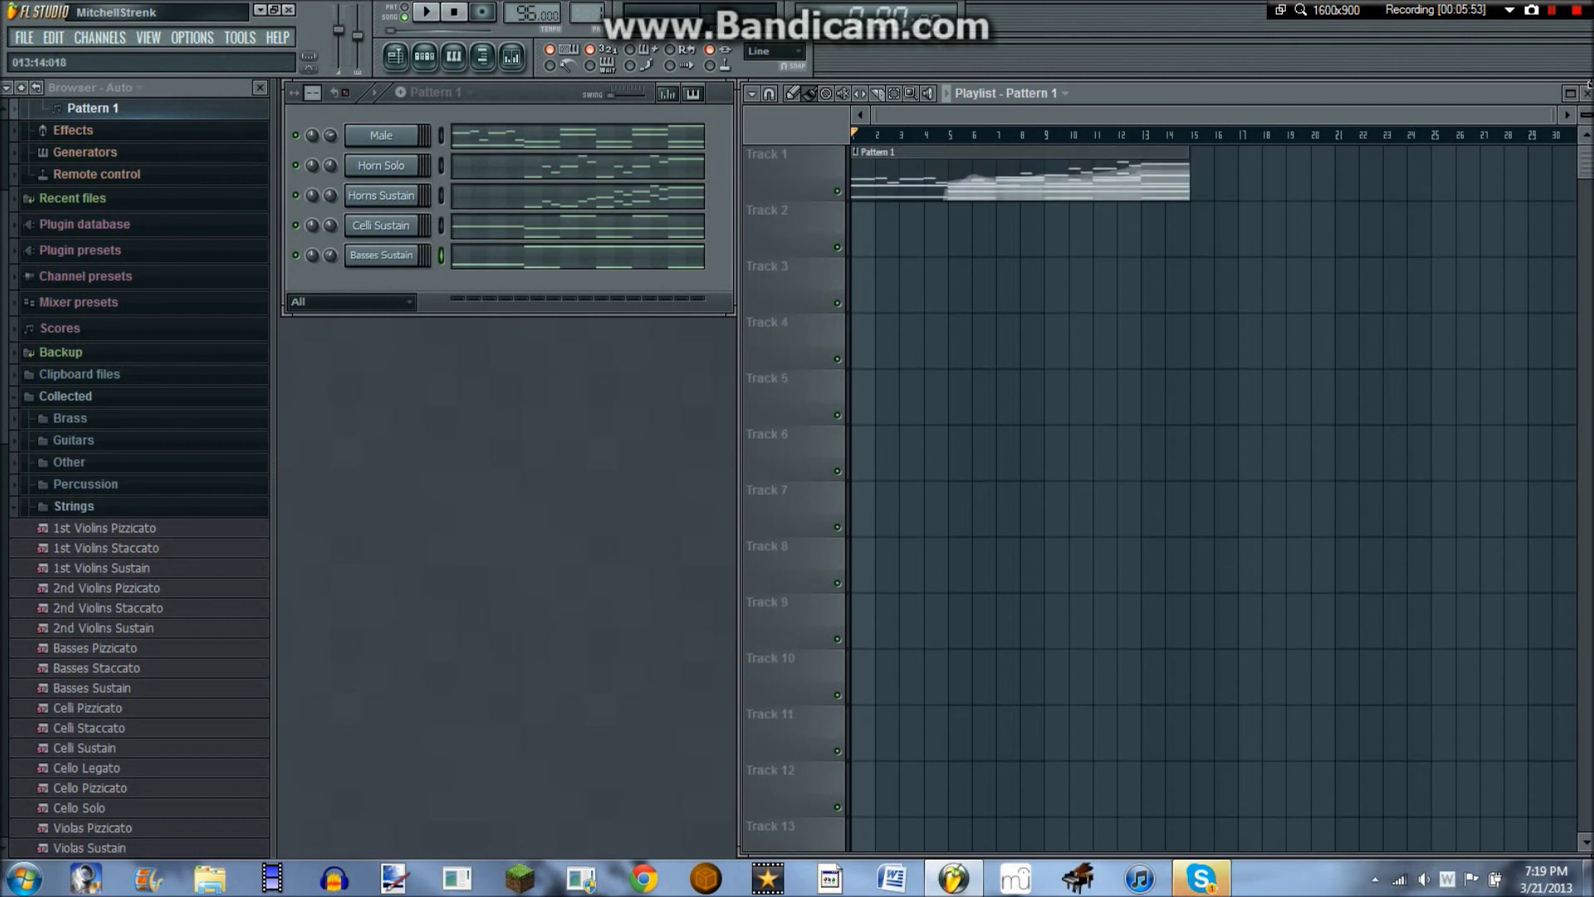
{"action": "left_click_drag", "start_coordinate": [1586, 117], "coordinate": [1588, 108]}
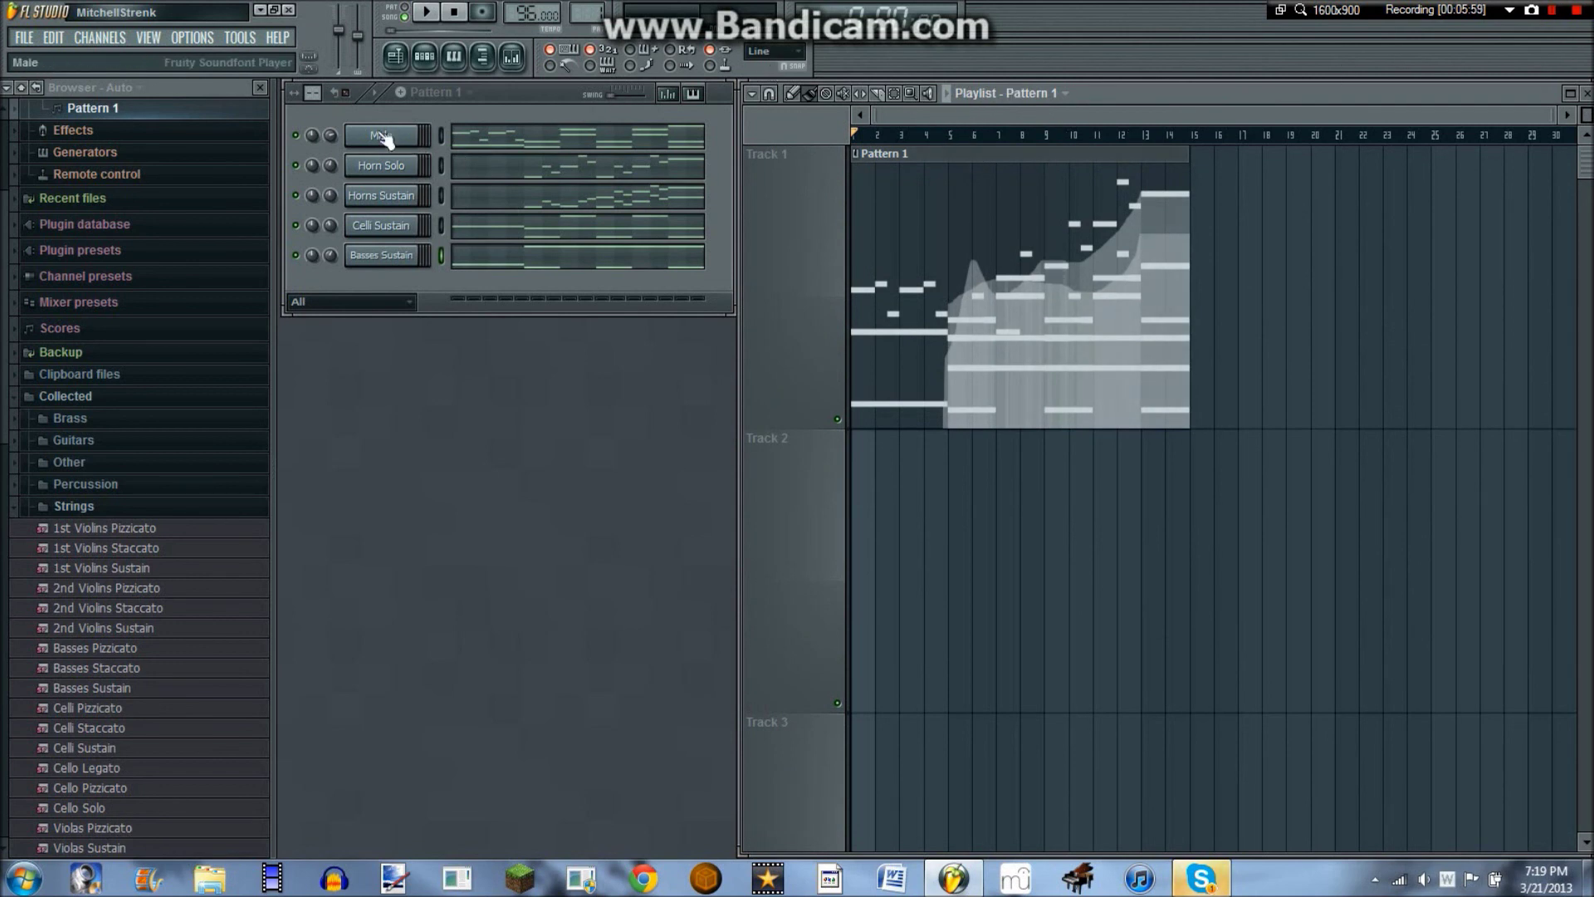
- Assign Celli Sustain to a free mixer track and route Basses Sustain to the same track 4
{"action": "left_click", "coordinate": [522, 58]}
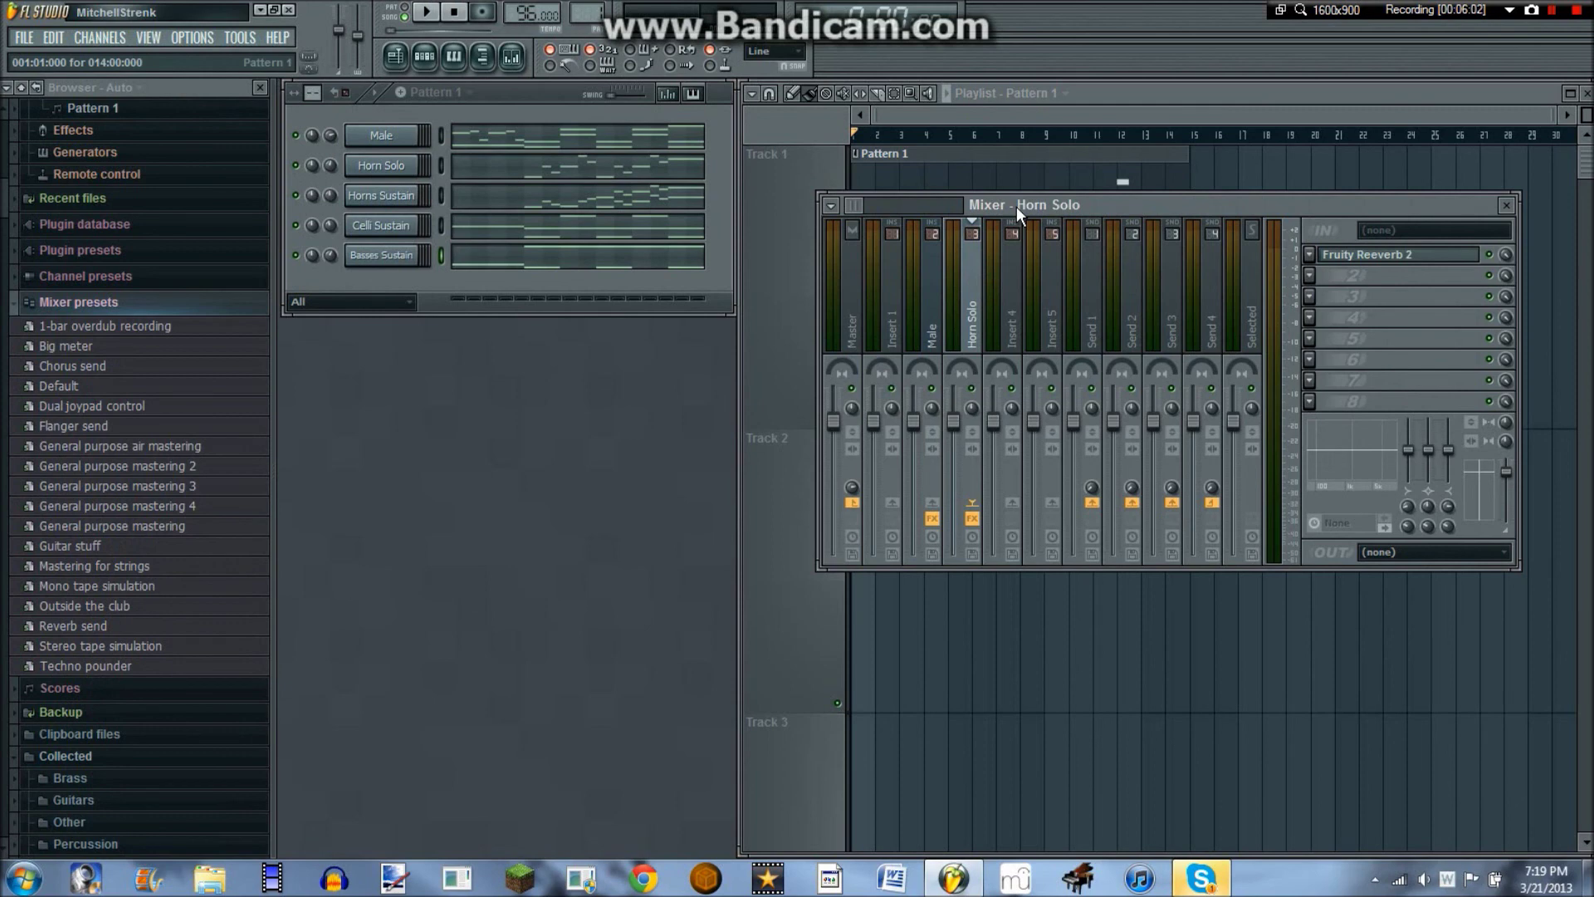
{"action": "left_click_drag", "start_coordinate": [1016, 205], "coordinate": [948, 257]}
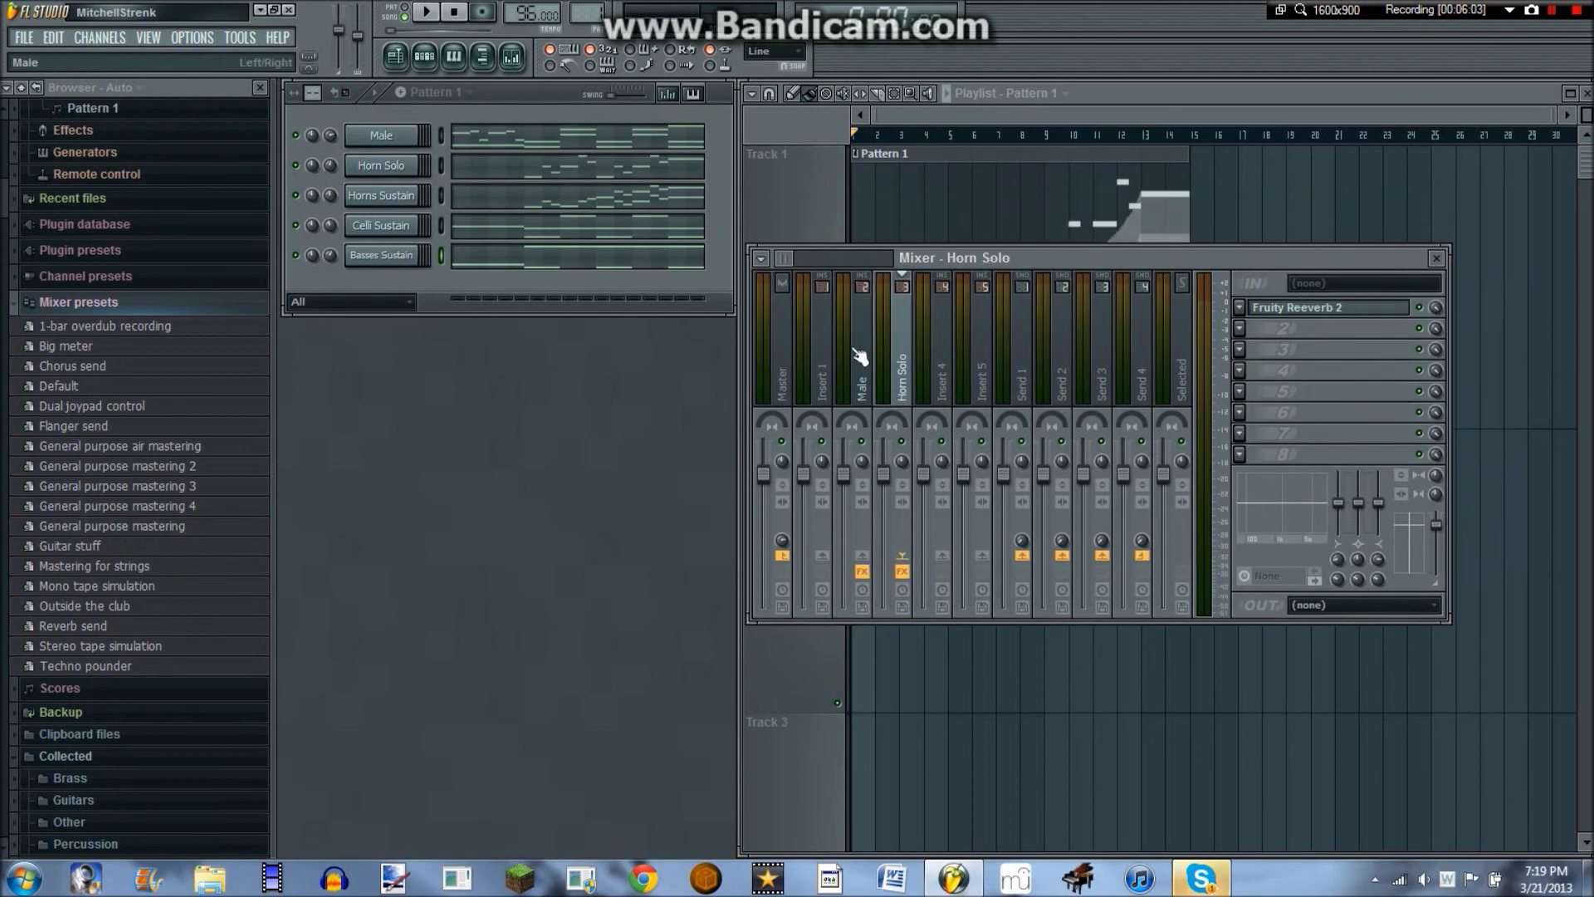
{"action": "left_click", "coordinate": [371, 220]}
{"action": "left_click", "coordinate": [838, 192]}
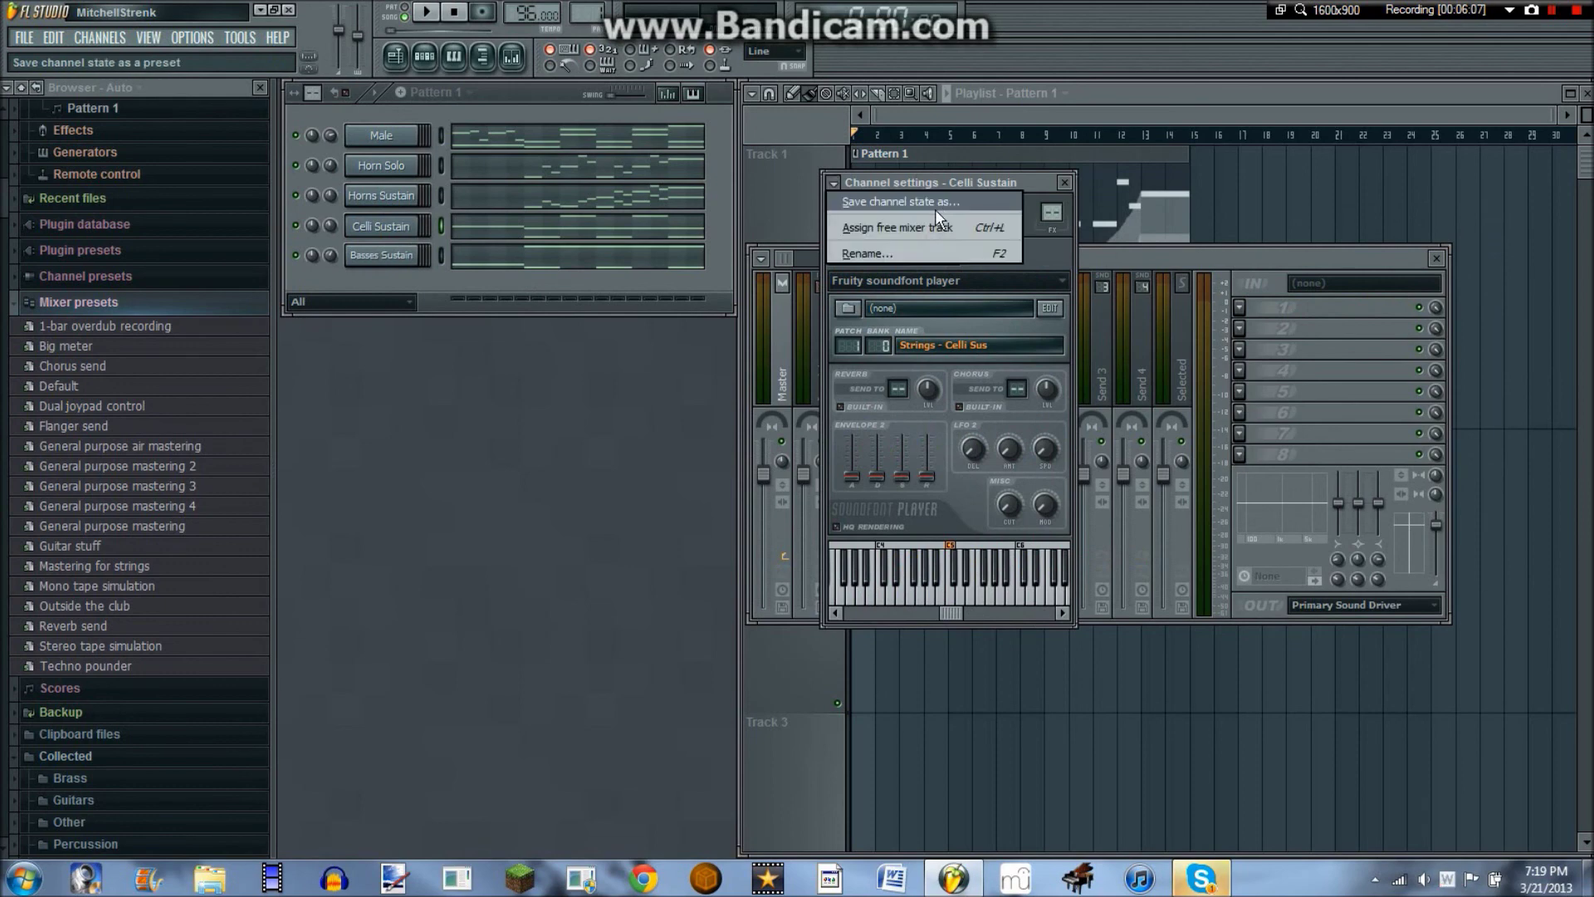
{"action": "left_click", "coordinate": [920, 218]}
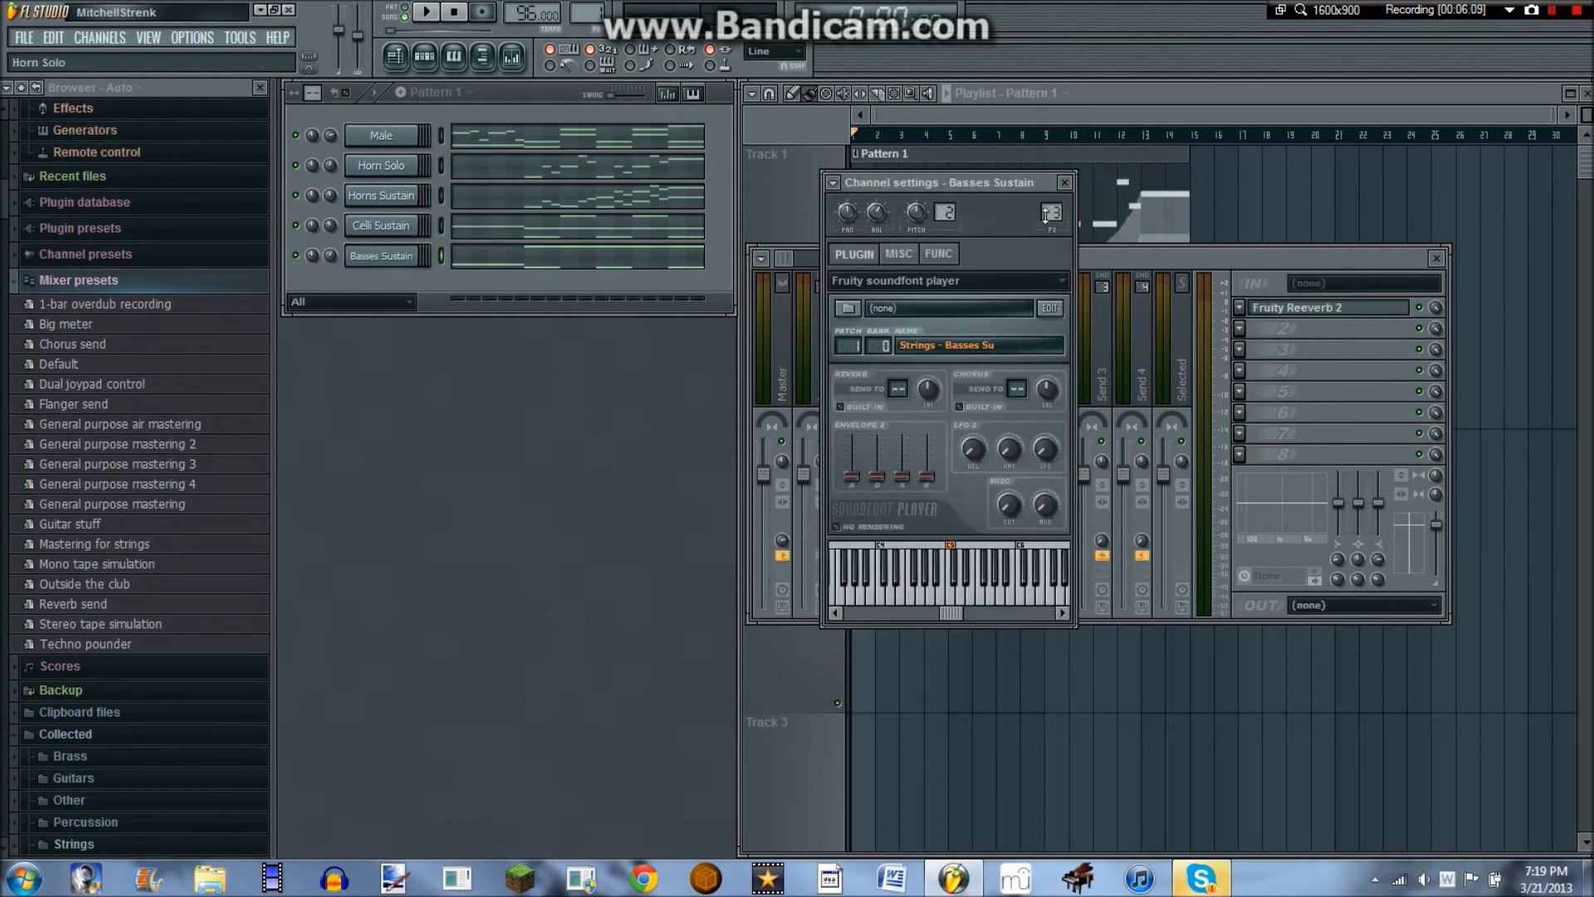
- Load Fruity Reeverb's For strings preset into the first effect slot of the Celli Sustain mixer track
{"action": "left_click", "coordinate": [113, 231]}
{"action": "scroll", "coordinate": [116, 523], "scroll_direction": "down", "scroll_amount": 3}
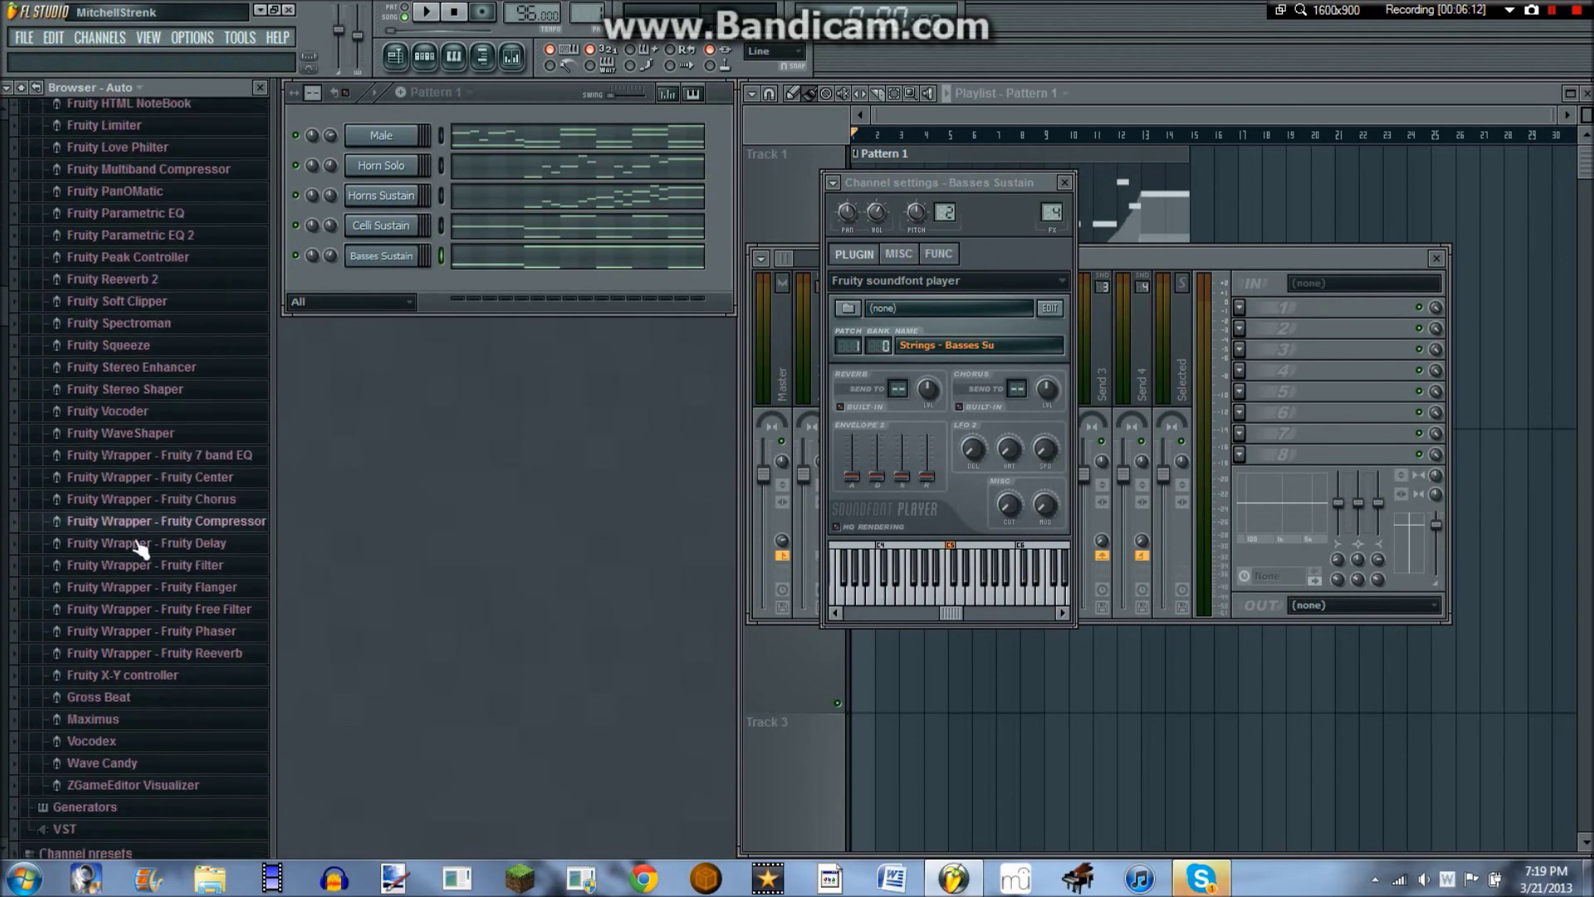
{"action": "left_click", "coordinate": [229, 652]}
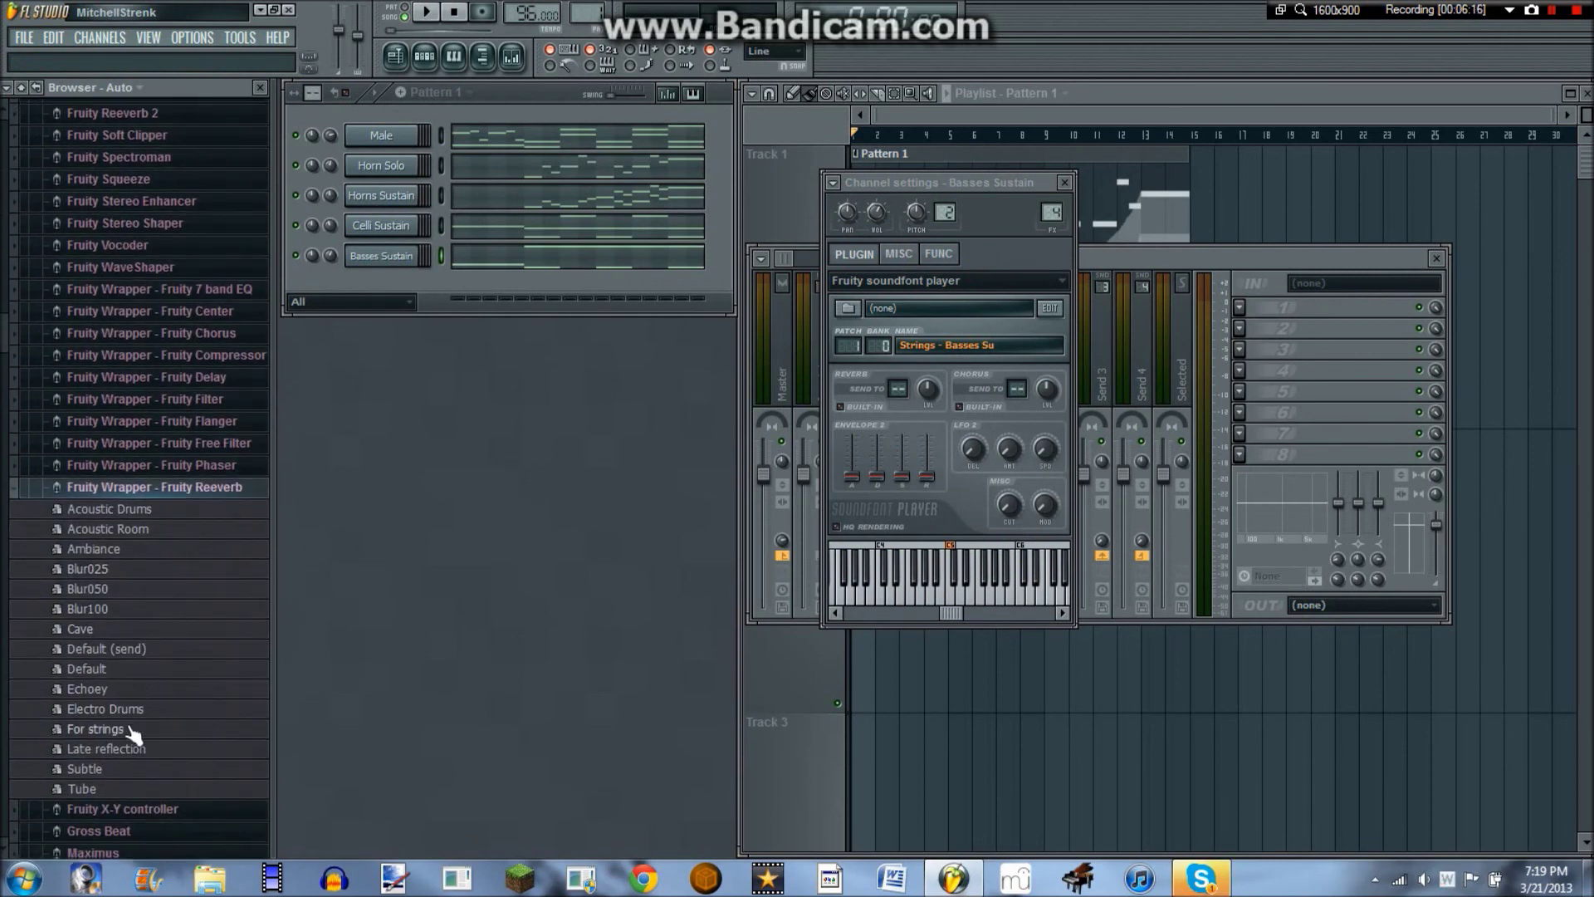
{"action": "left_click_drag", "start_coordinate": [129, 728], "coordinate": [1262, 307]}
- Add Fruity Reeverb 2 to the Celli Sustain track's second slot, switch its preset and lower its mix level
{"action": "left_click", "coordinate": [1240, 328]}
{"action": "mouse_move", "coordinate": [1262, 350]}
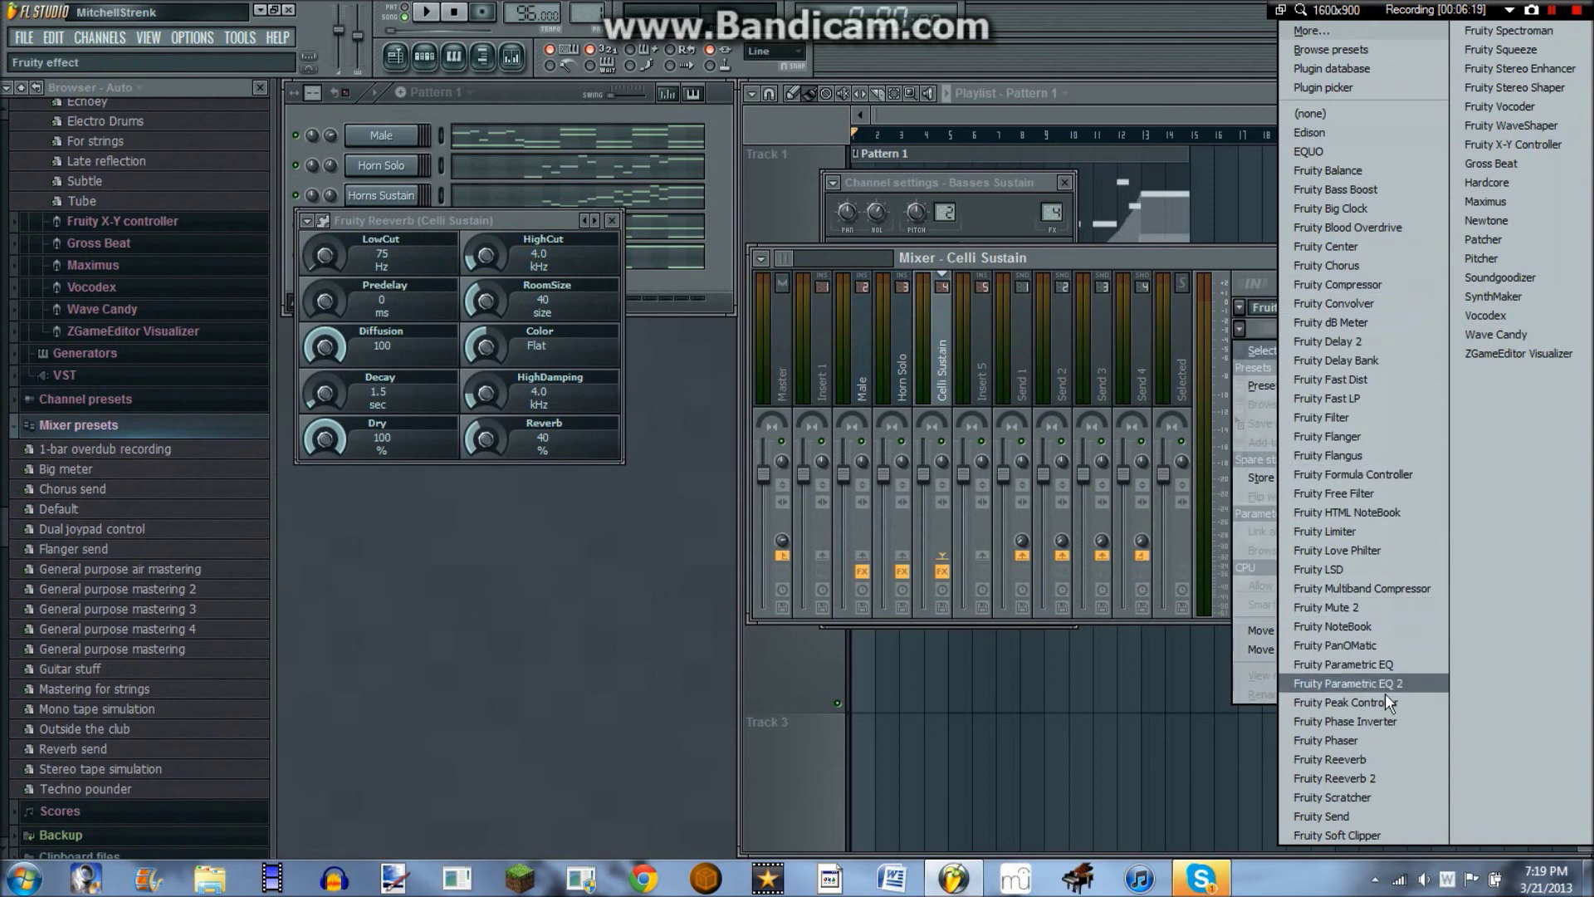
{"action": "left_click", "coordinate": [1376, 780]}
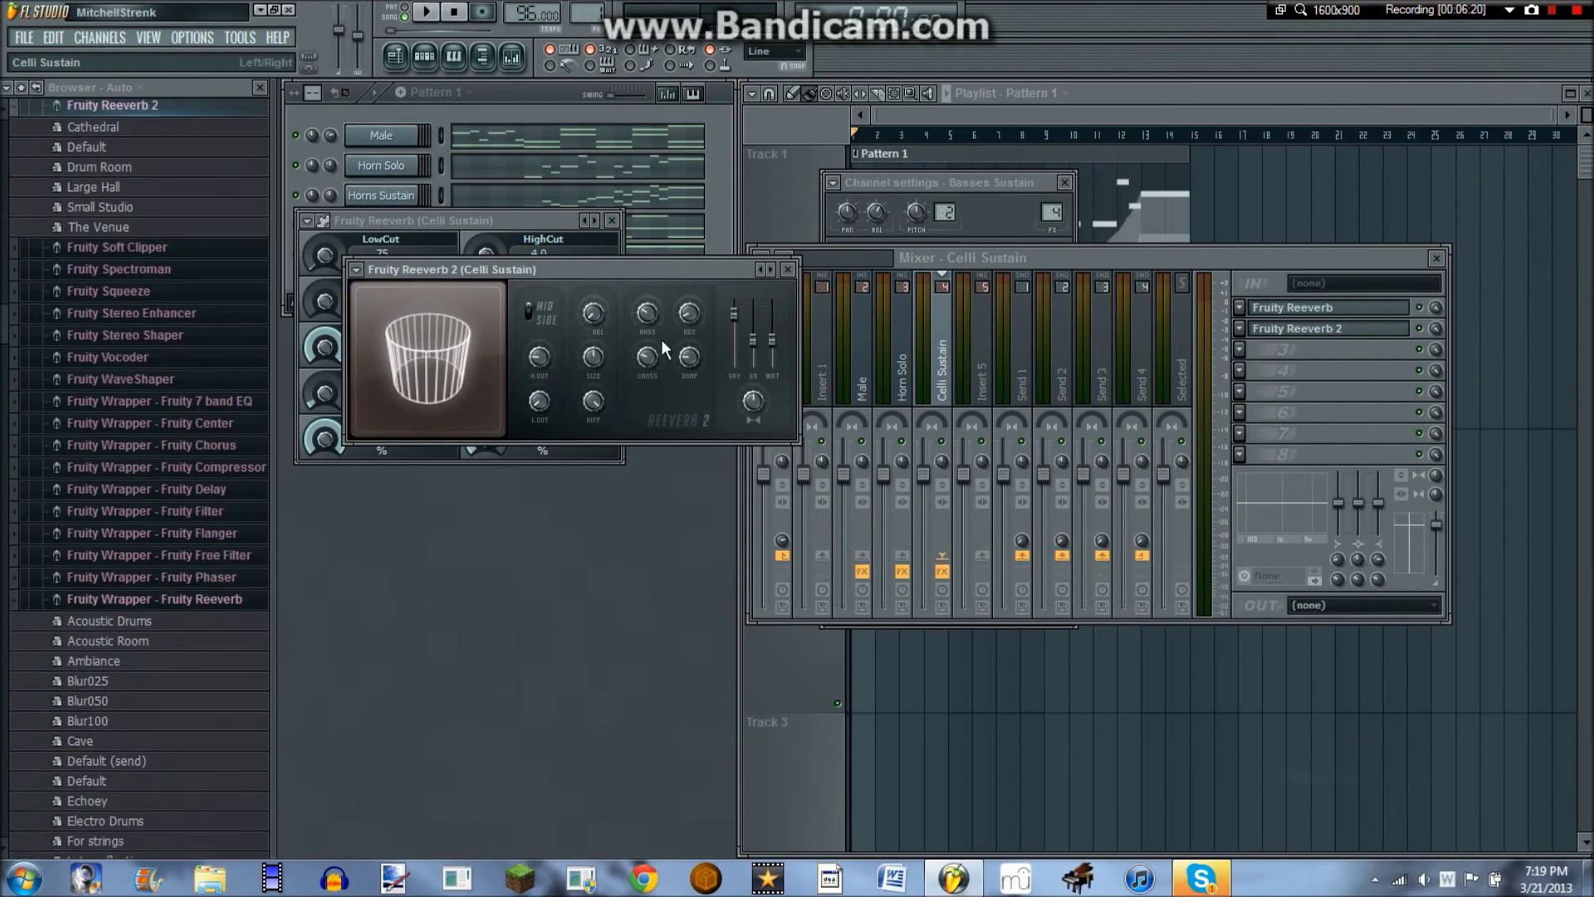
{"action": "left_click", "coordinate": [761, 269]}
{"action": "left_click", "coordinate": [770, 269]}
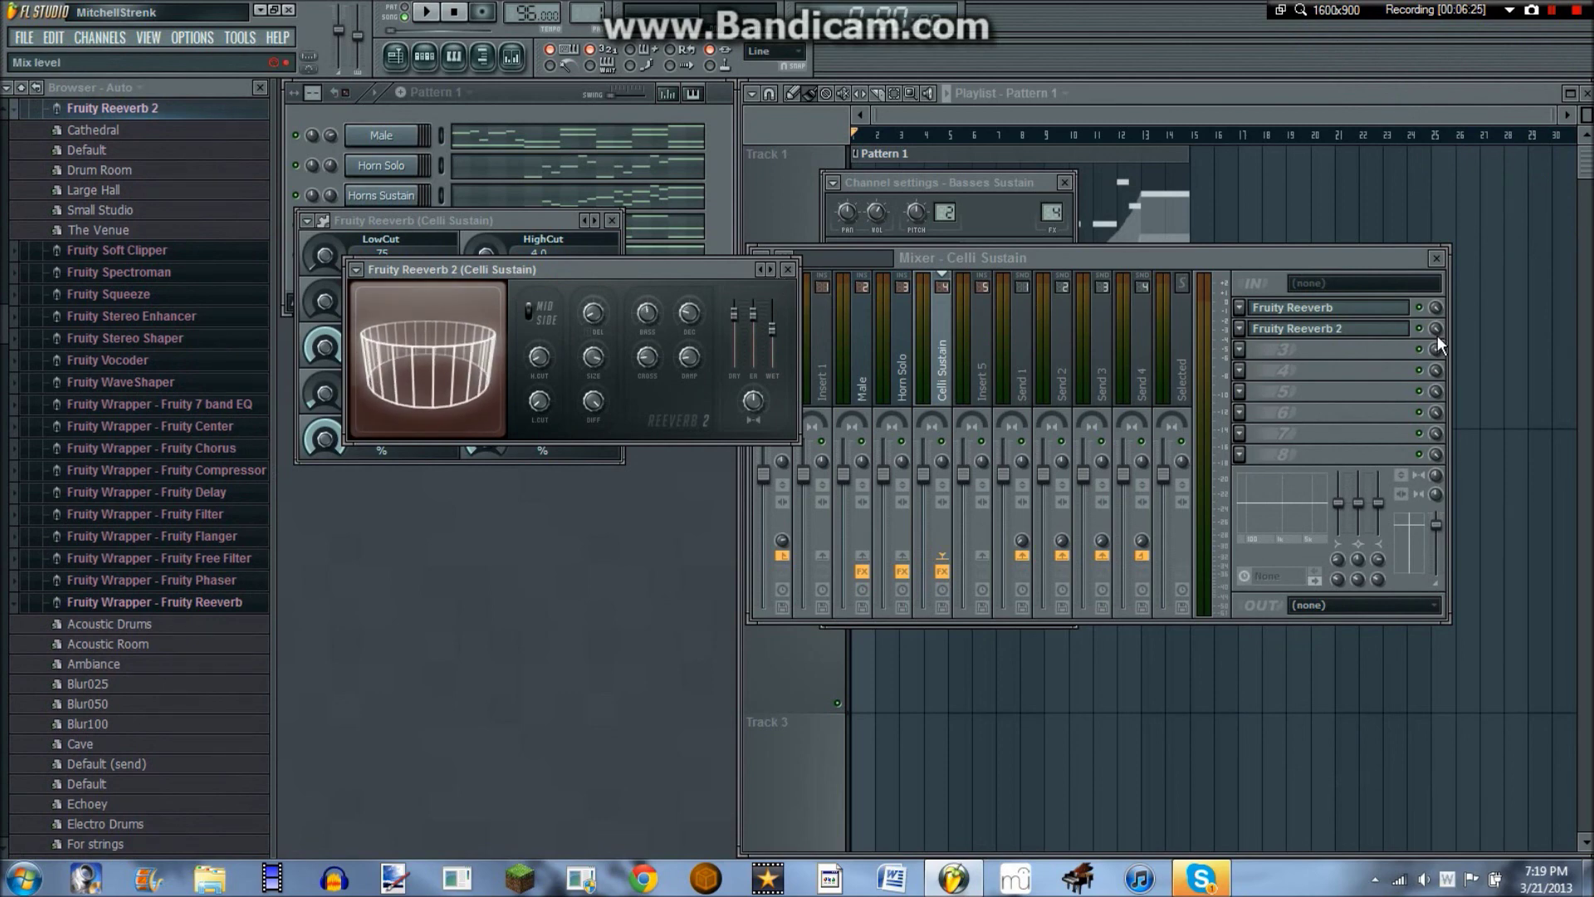
{"action": "left_click_drag", "start_coordinate": [1436, 334], "coordinate": [1436, 363]}
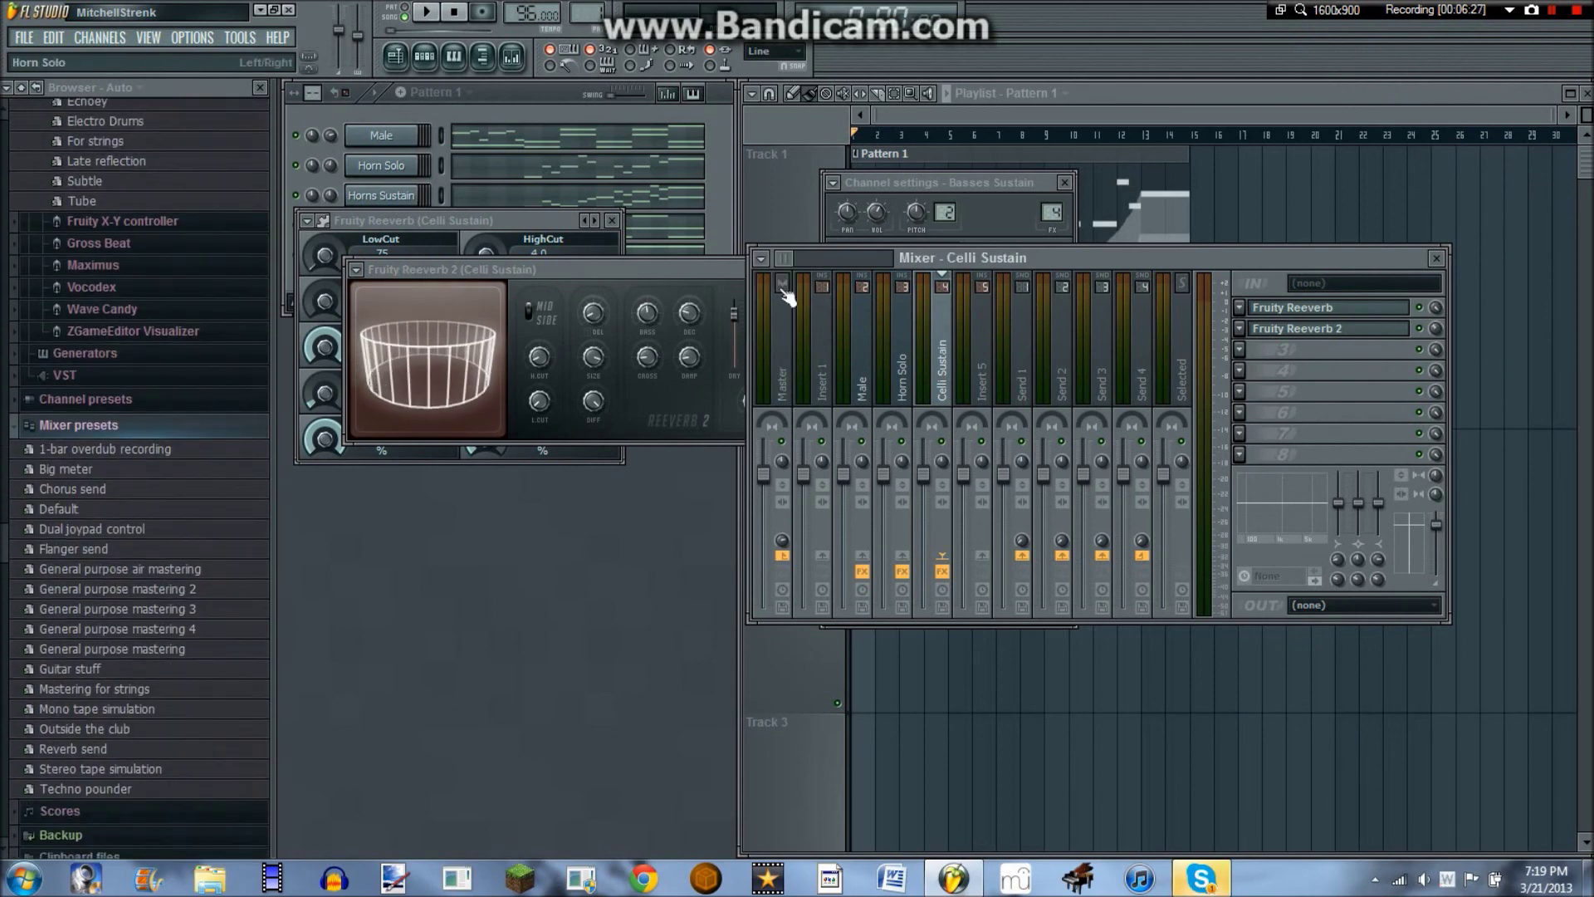
- Arrange the two reverb windows below the channel list, mute all channels except Celli Sustain and Basses Sustain, and play briefly
{"action": "left_click_drag", "start_coordinate": [704, 266], "coordinate": [642, 320]}
{"action": "left_click_drag", "start_coordinate": [551, 223], "coordinate": [555, 348]}
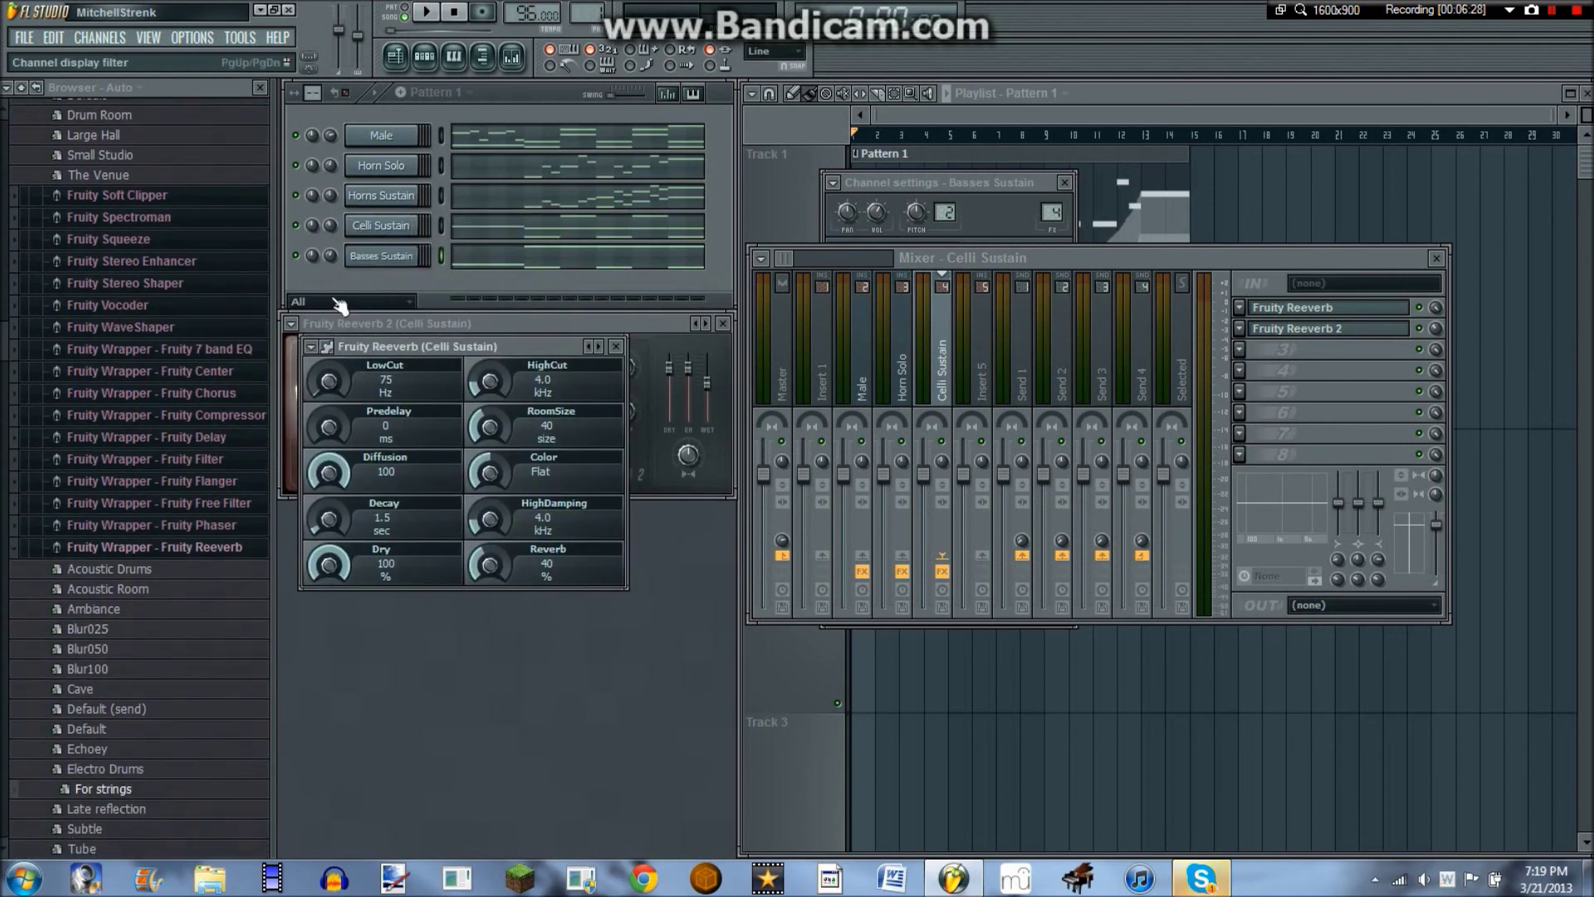
{"action": "right_click", "coordinate": [296, 225]}
{"action": "left_click", "coordinate": [324, 233]}
{"action": "left_click", "coordinate": [296, 253]}
{"action": "key", "text": "space"}
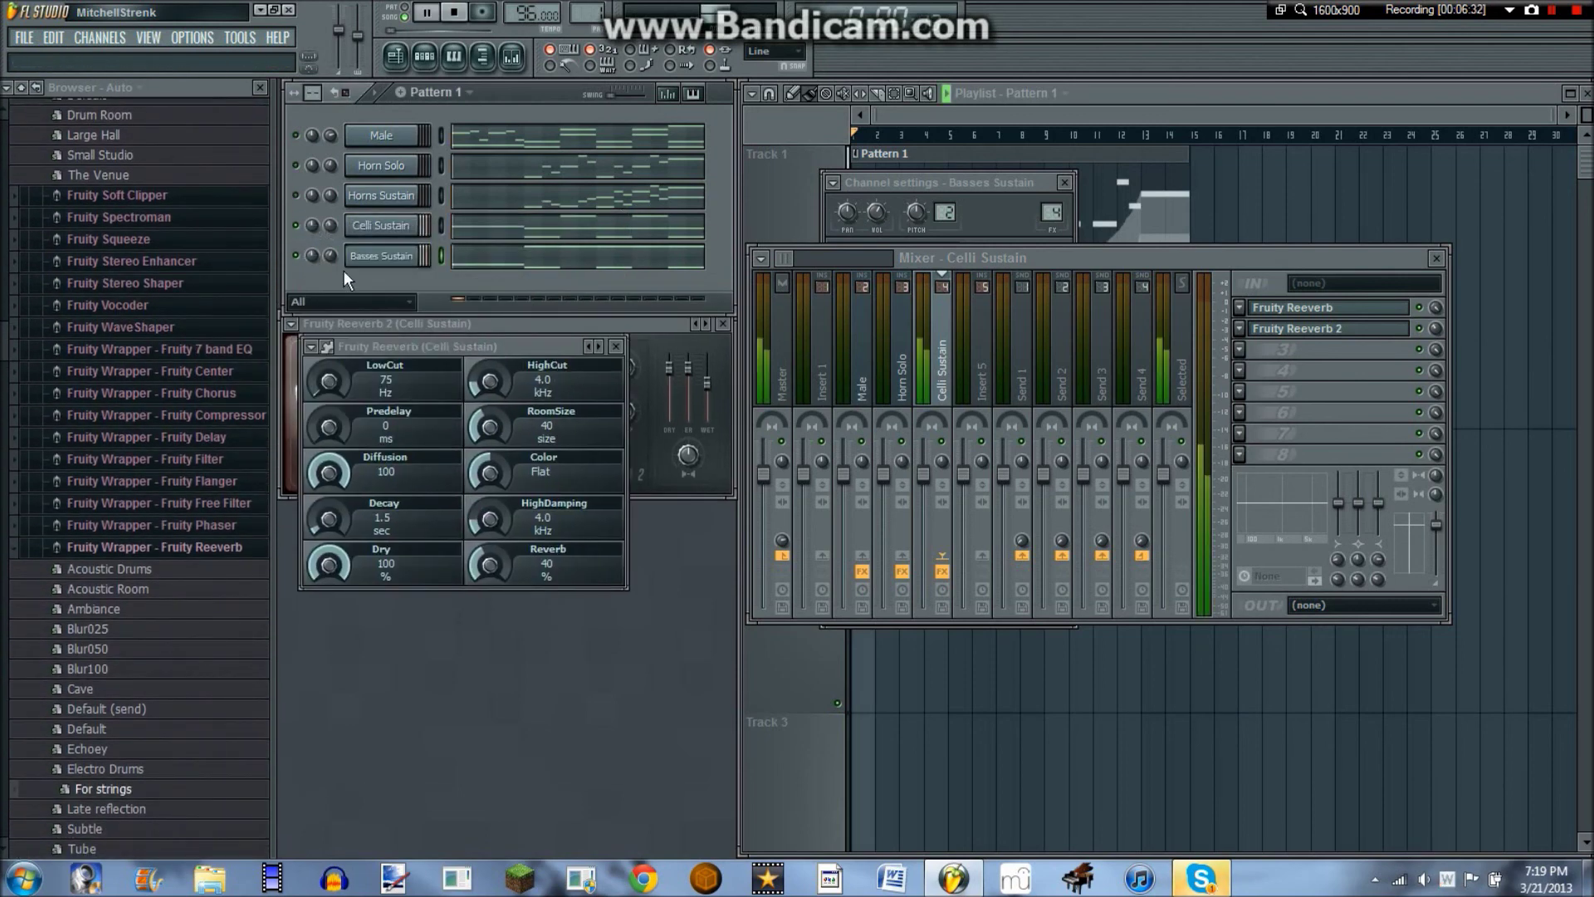
{"action": "key", "text": "space"}
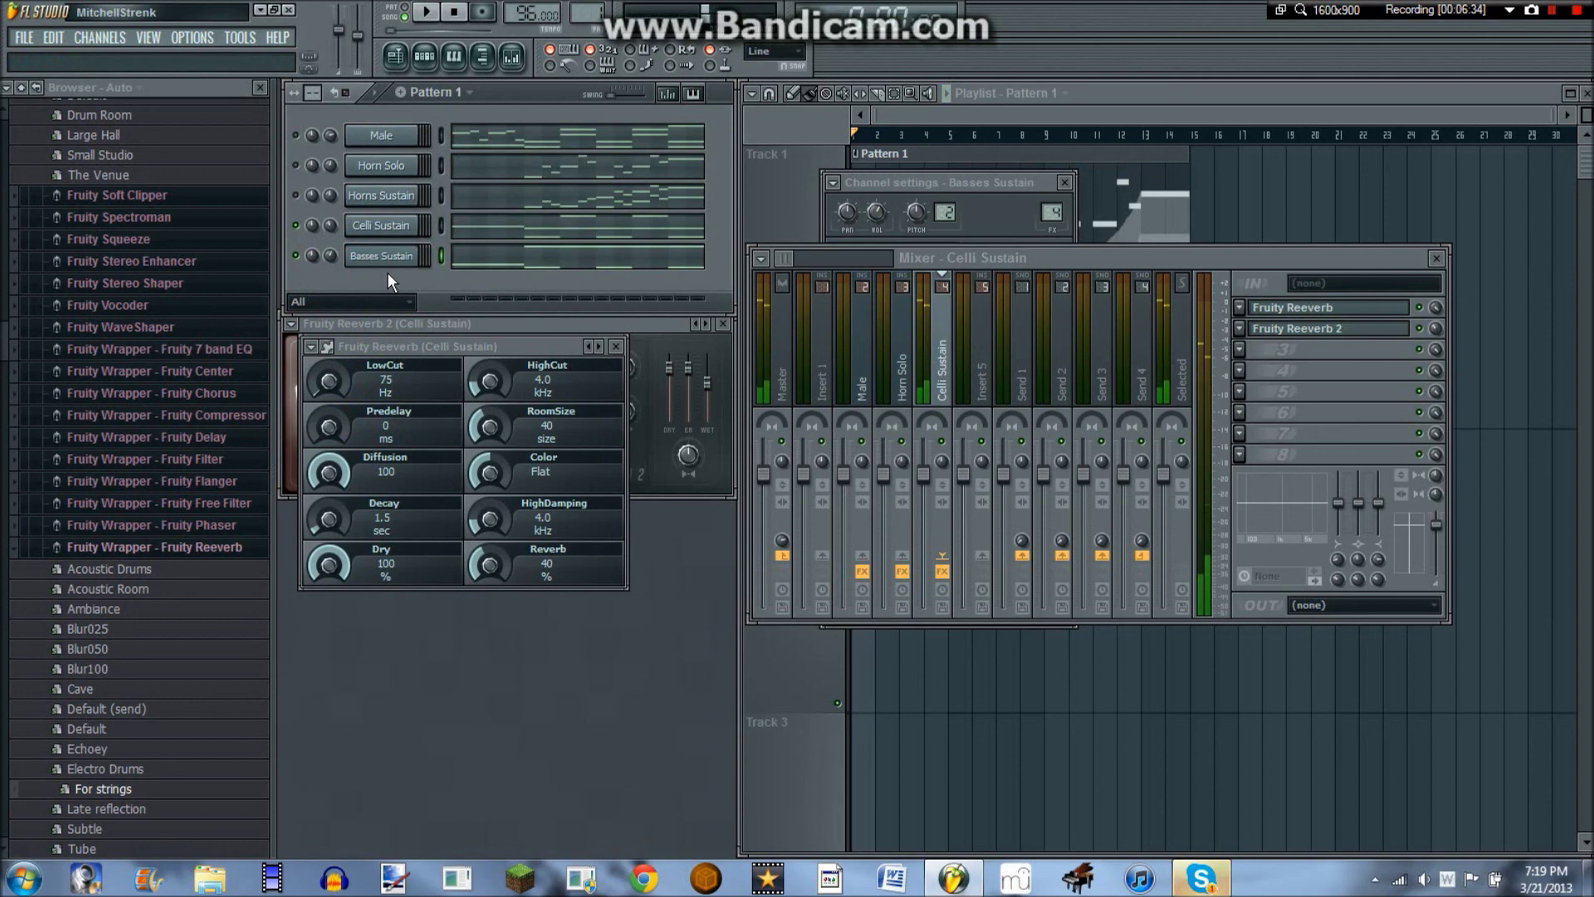
- Adjust the Fruity Reeverb 2 mix level to about 70% while playing the celli and basses
{"action": "key", "text": "space"}
{"action": "left_click", "coordinate": [1437, 329]}
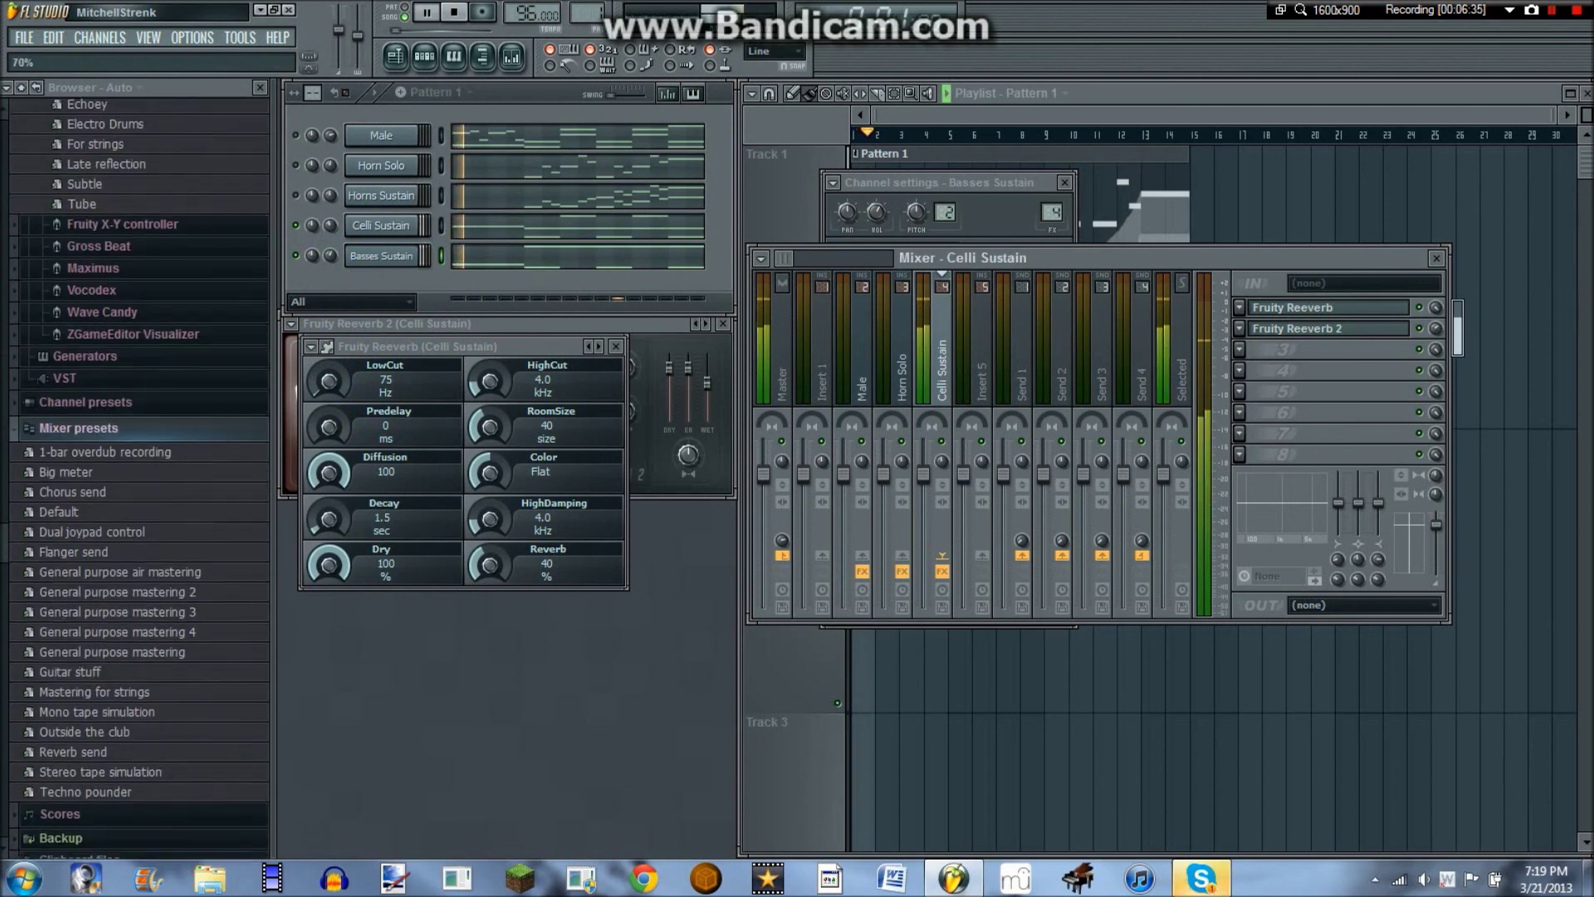
{"action": "key", "text": "space"}
{"action": "key", "text": "space"}
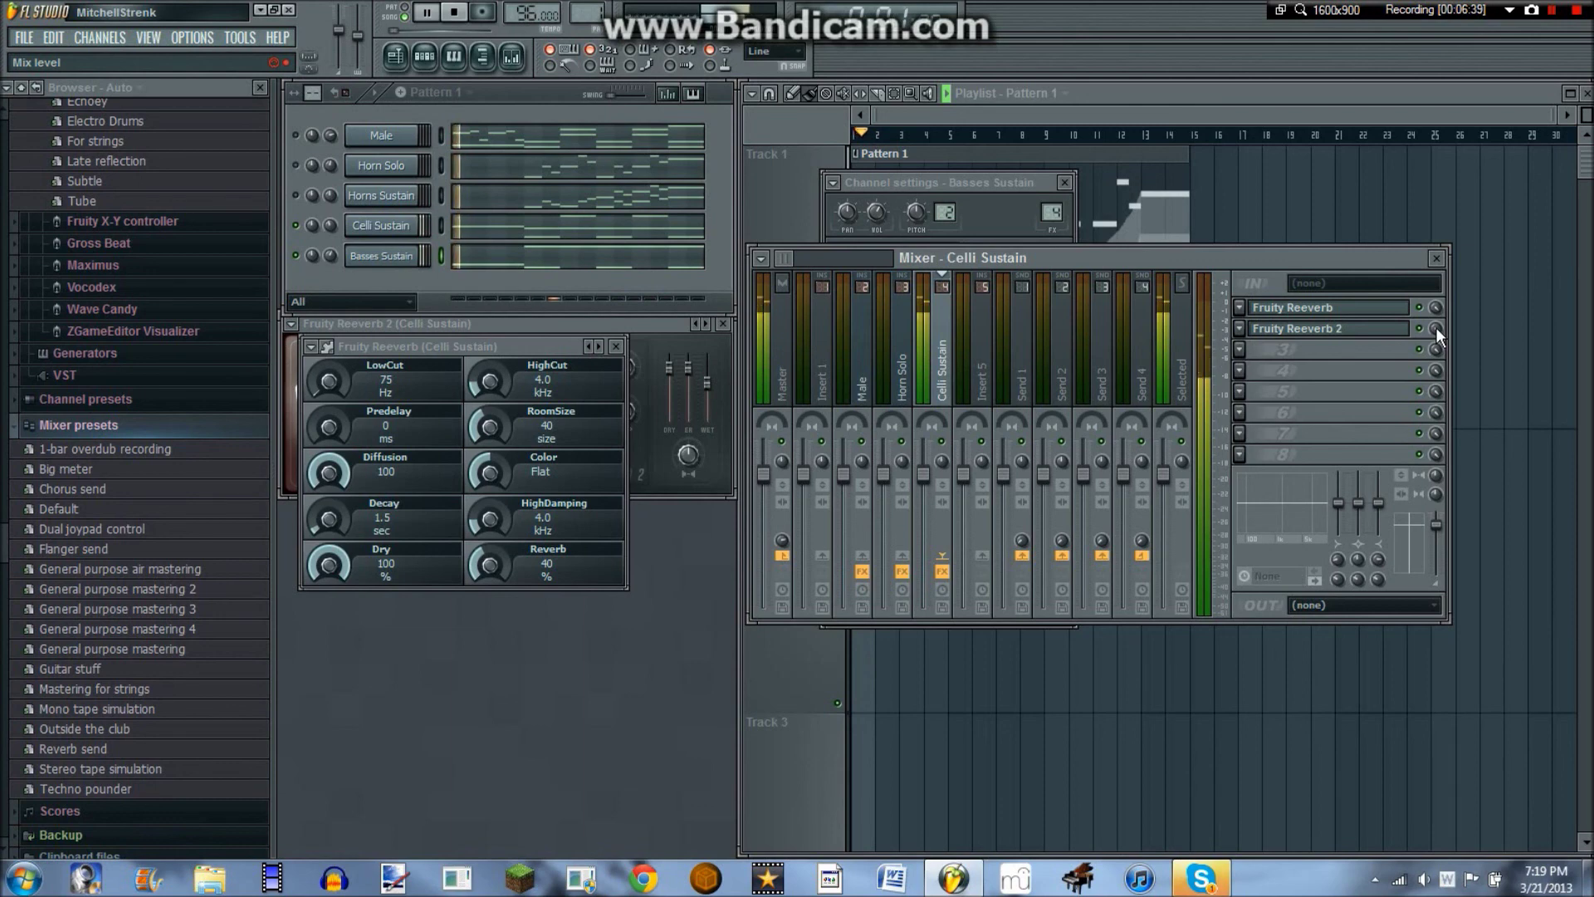
- Play the celli and basses from bar 5 with the mixer moved clear of the clip to check the reverb
{"action": "left_click", "coordinate": [932, 140]}
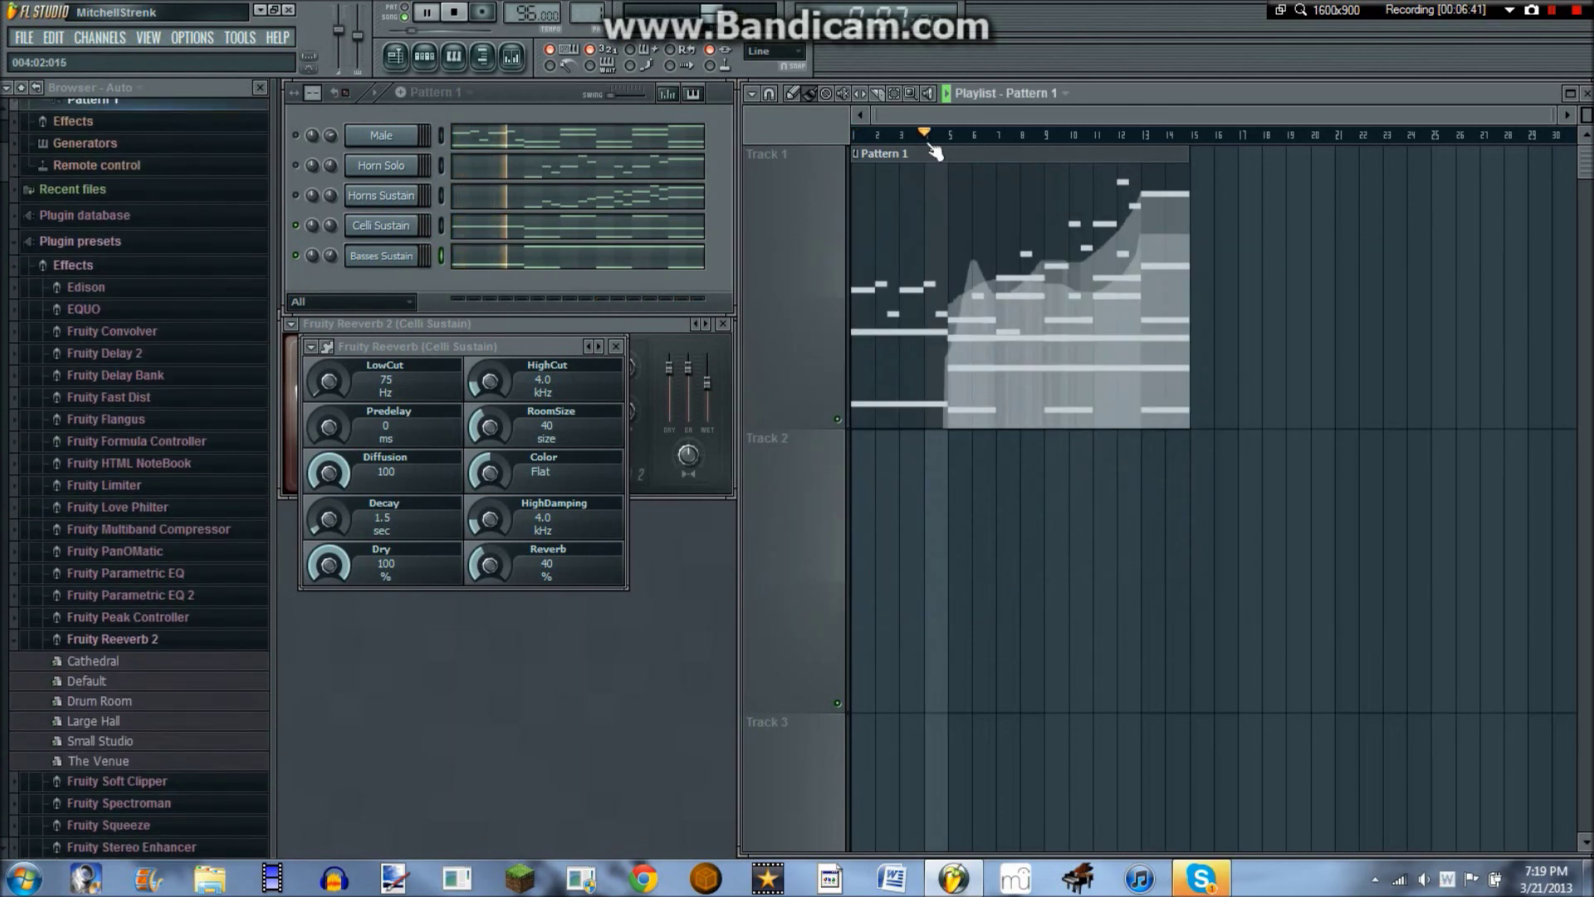
{"action": "left_click", "coordinate": [951, 139]}
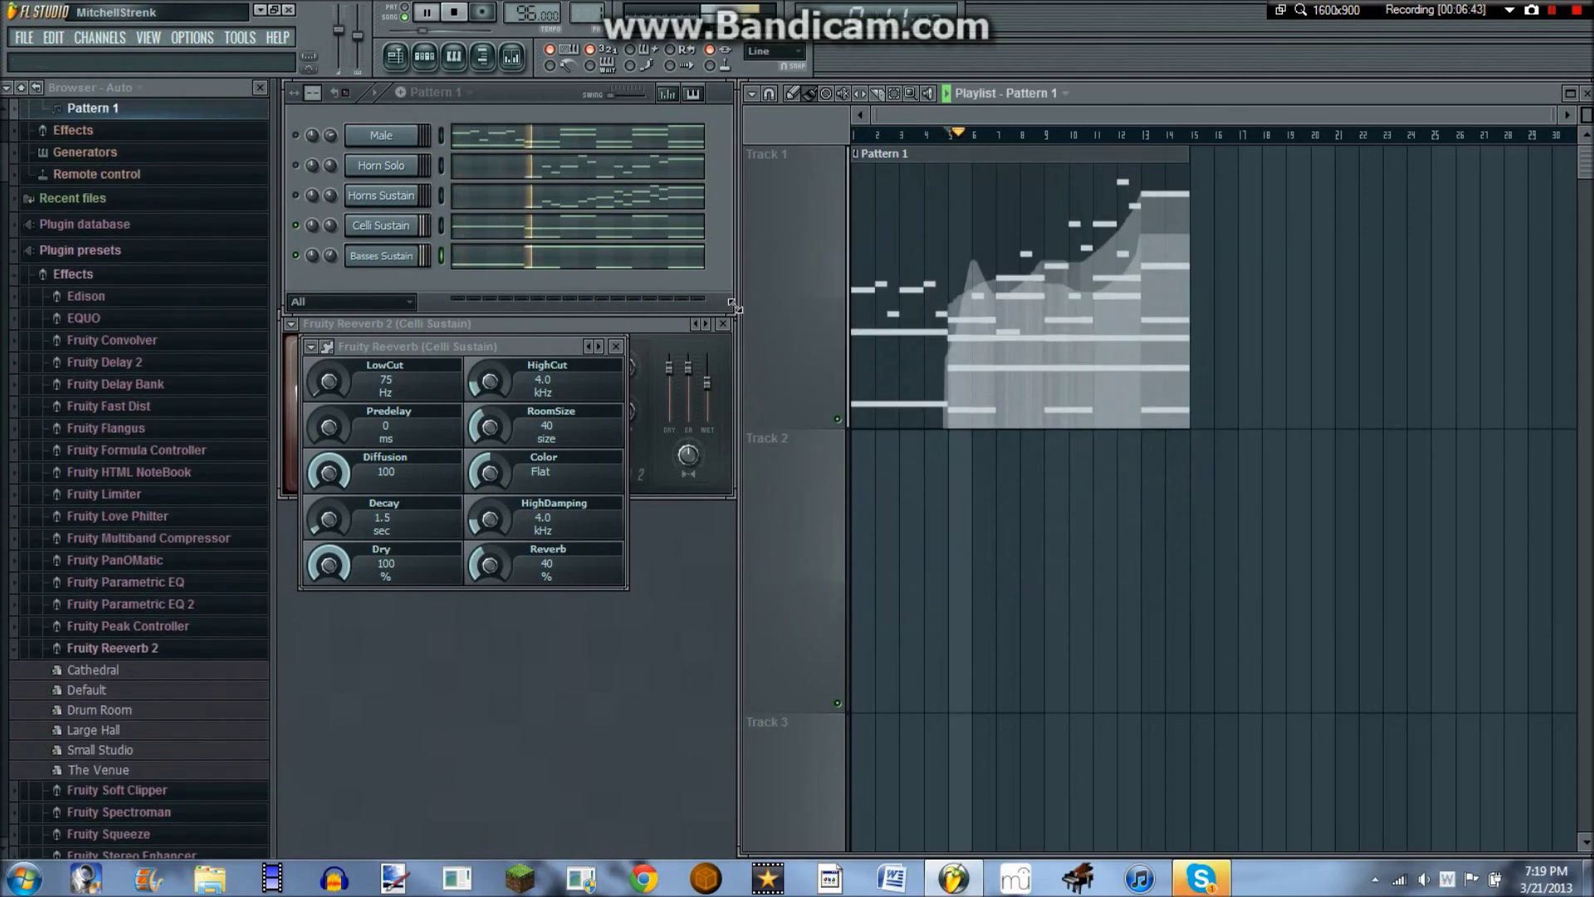
{"action": "left_click", "coordinate": [516, 58]}
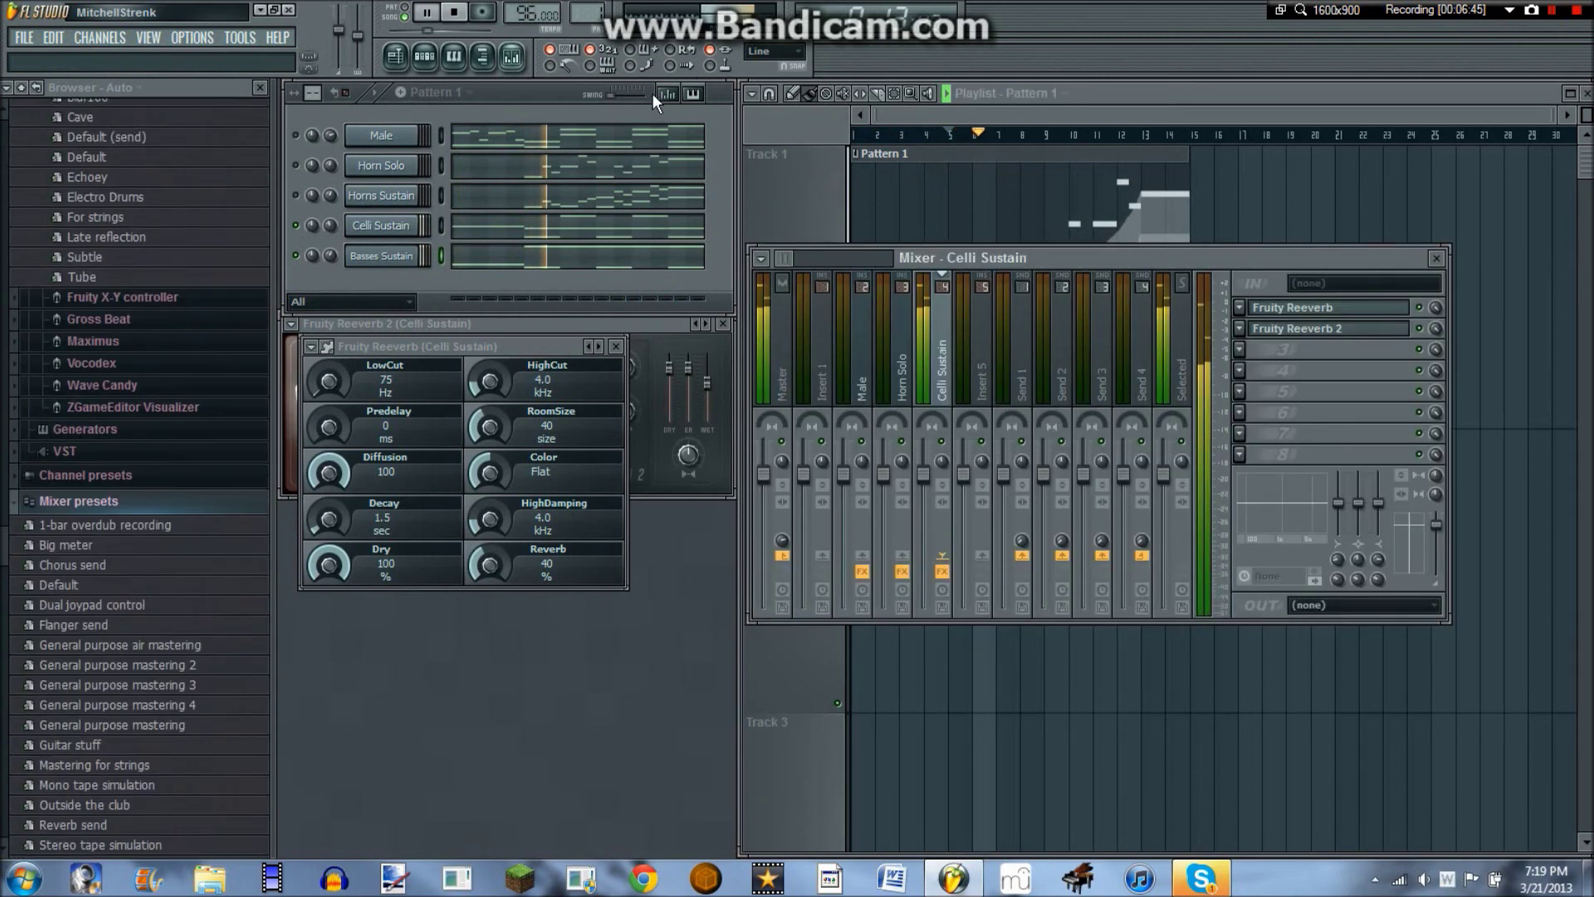
{"action": "left_click_drag", "start_coordinate": [1363, 264], "coordinate": [1395, 434]}
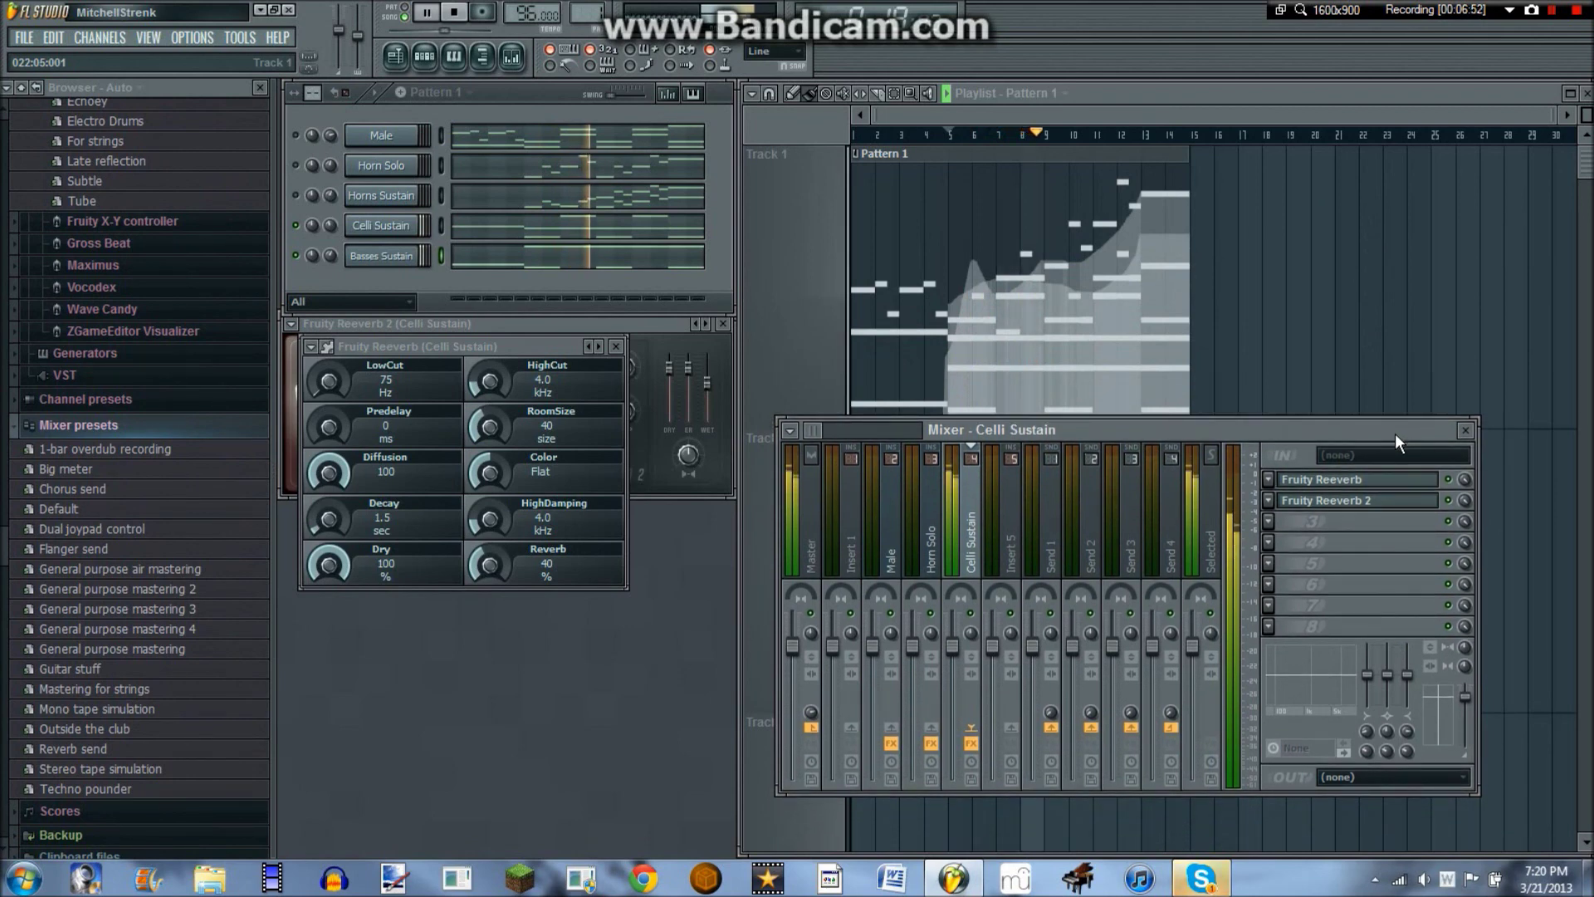
{"action": "key", "text": "space"}
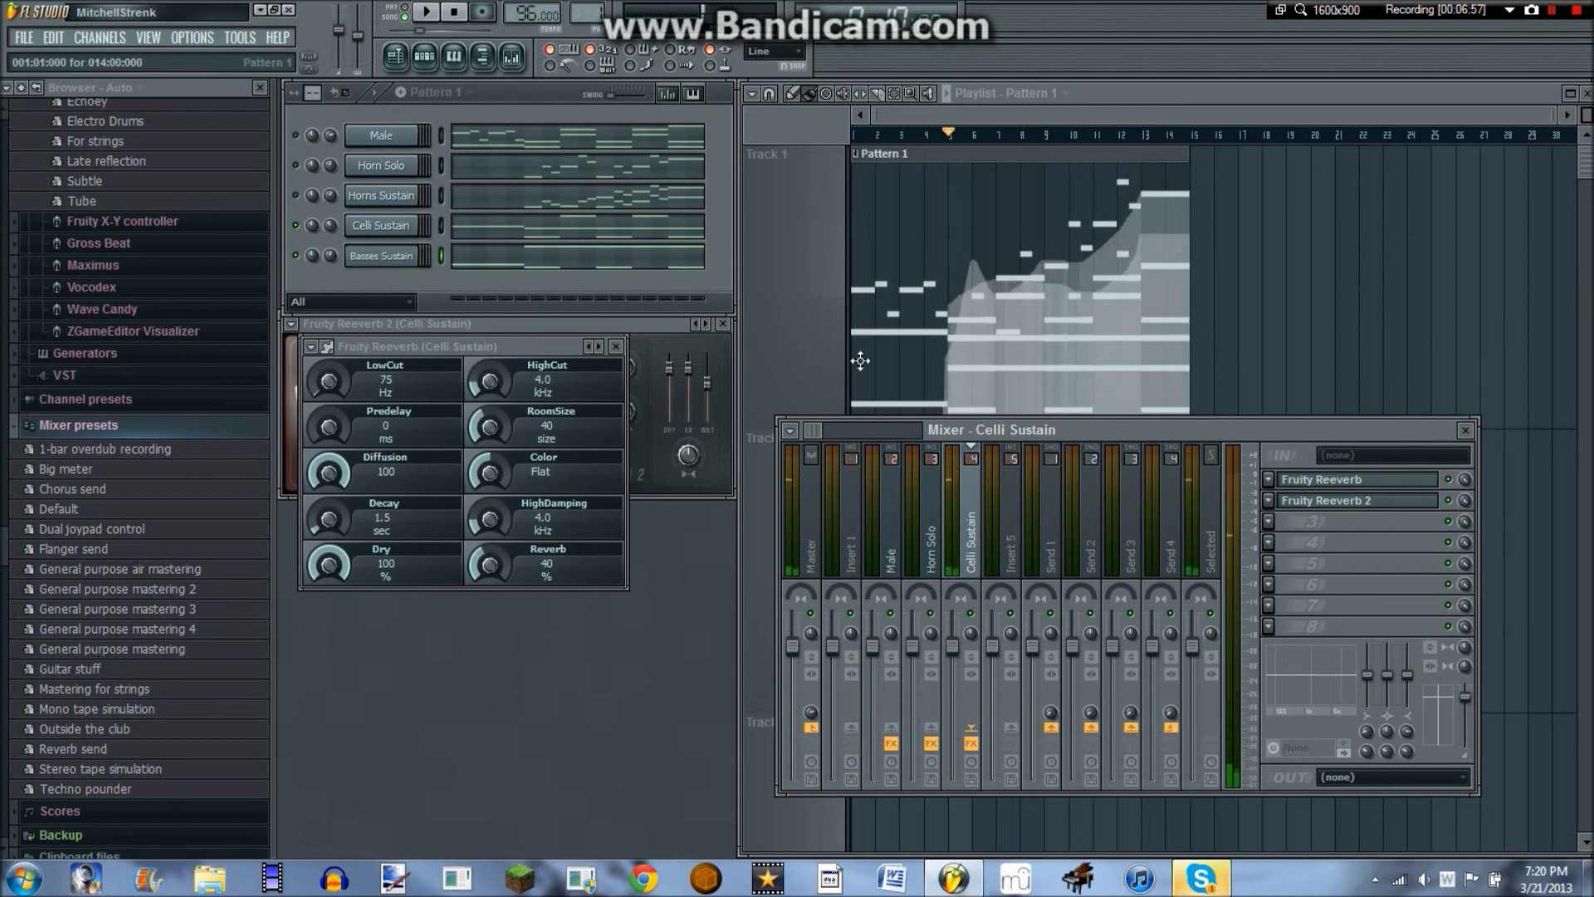
- Close both reverb windows and the mixer
{"action": "left_click", "coordinate": [723, 323]}
{"action": "left_click", "coordinate": [615, 346]}
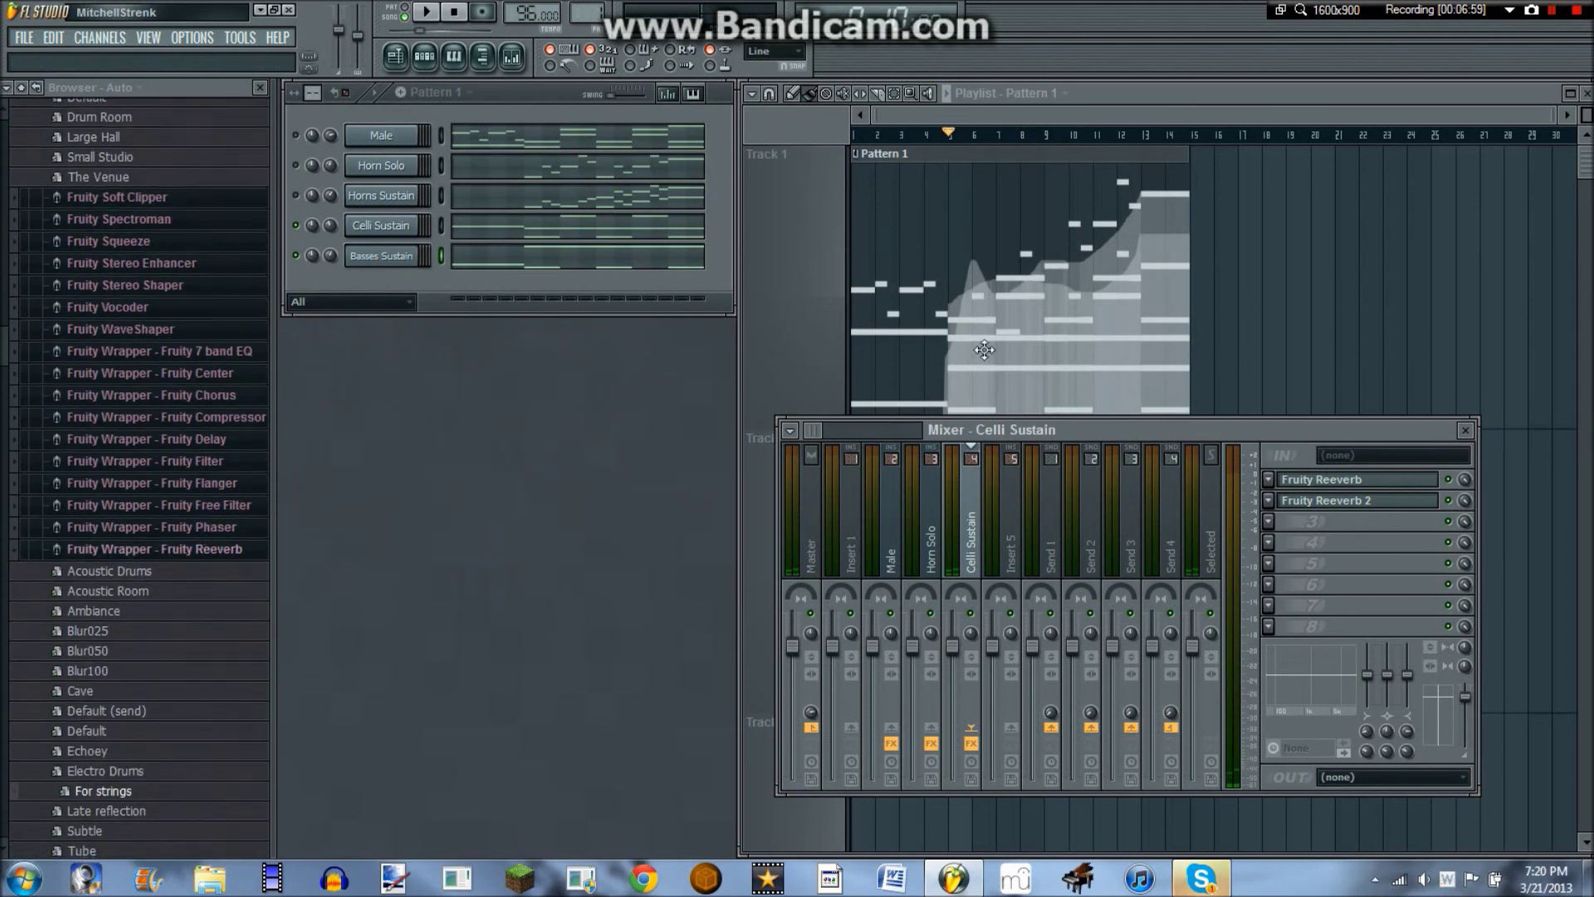
{"action": "left_click", "coordinate": [1465, 430]}
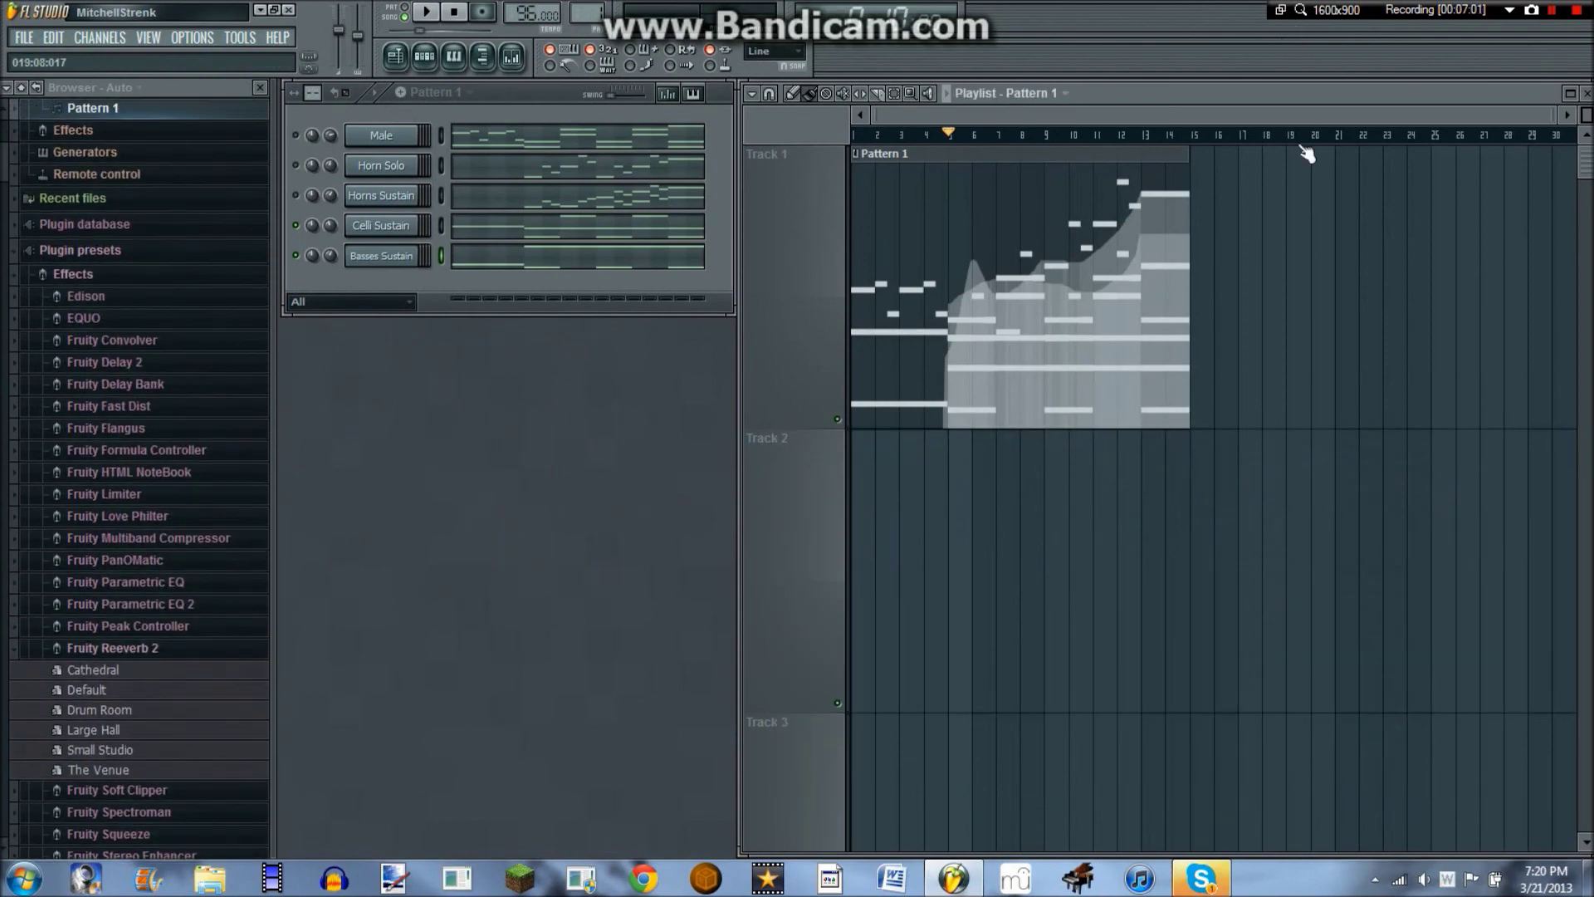